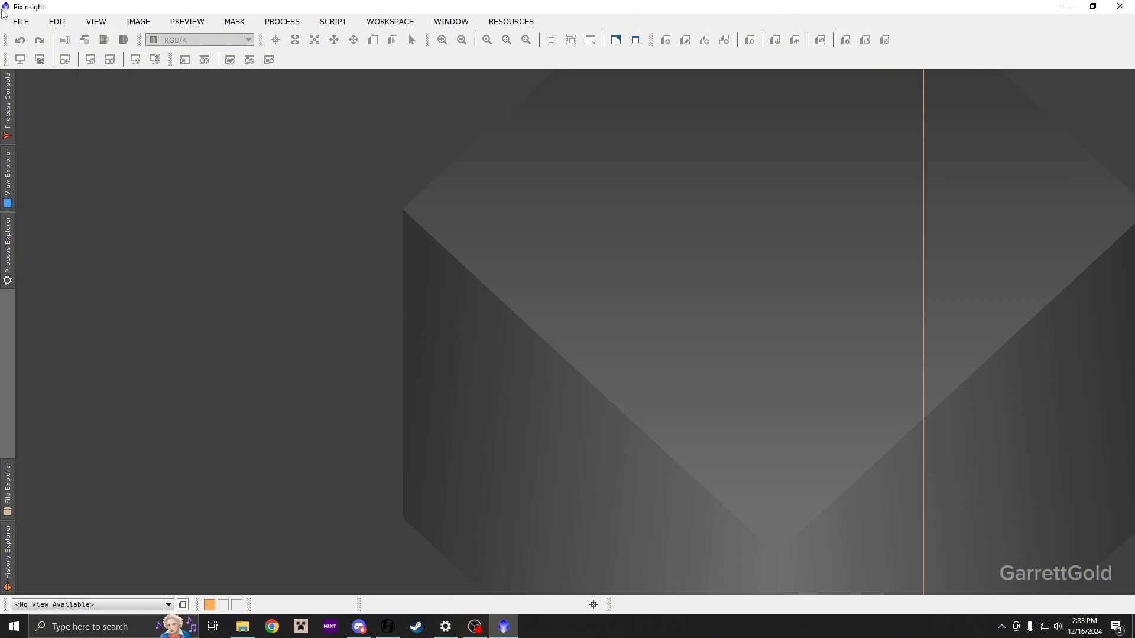
- Open all seven masterLight files from the LRGB SHO M8 folder in Youtube tutorials
{"action": "left_click", "coordinate": [21, 21]}
{"action": "left_click", "coordinate": [37, 39]}
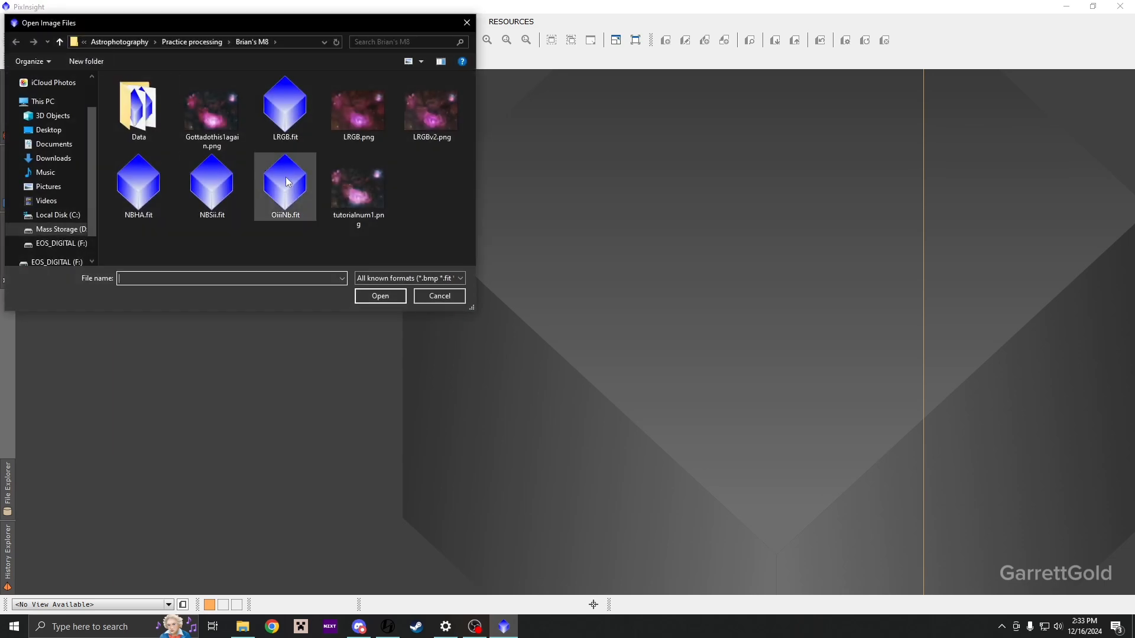
{"action": "left_click", "coordinate": [120, 41]}
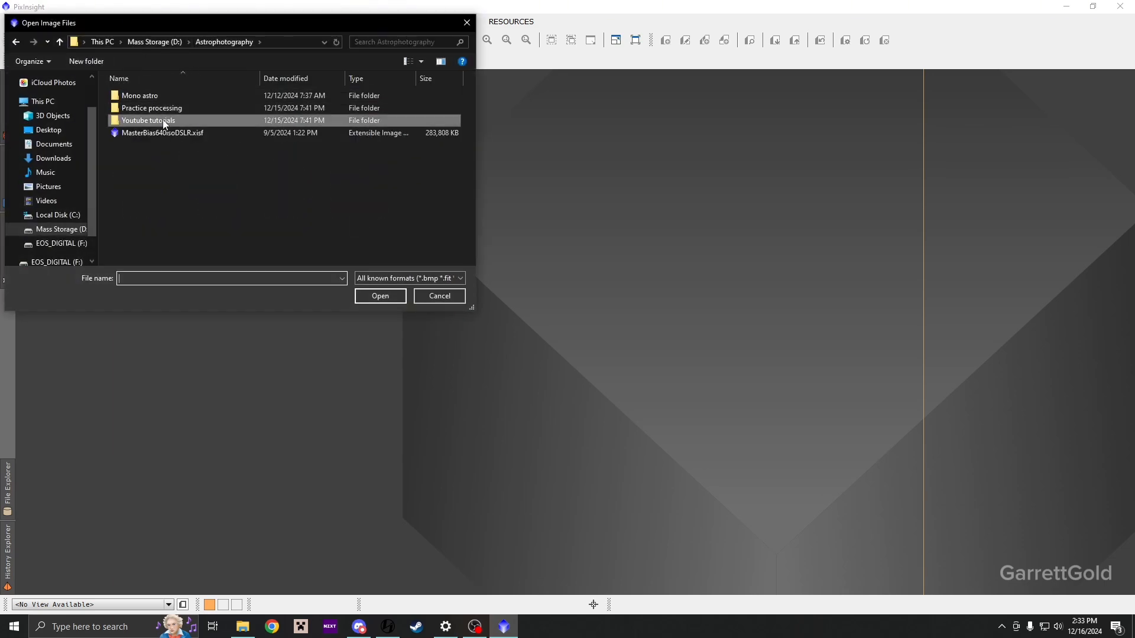
{"action": "double_click", "coordinate": [164, 121]}
{"action": "double_click", "coordinate": [146, 97]}
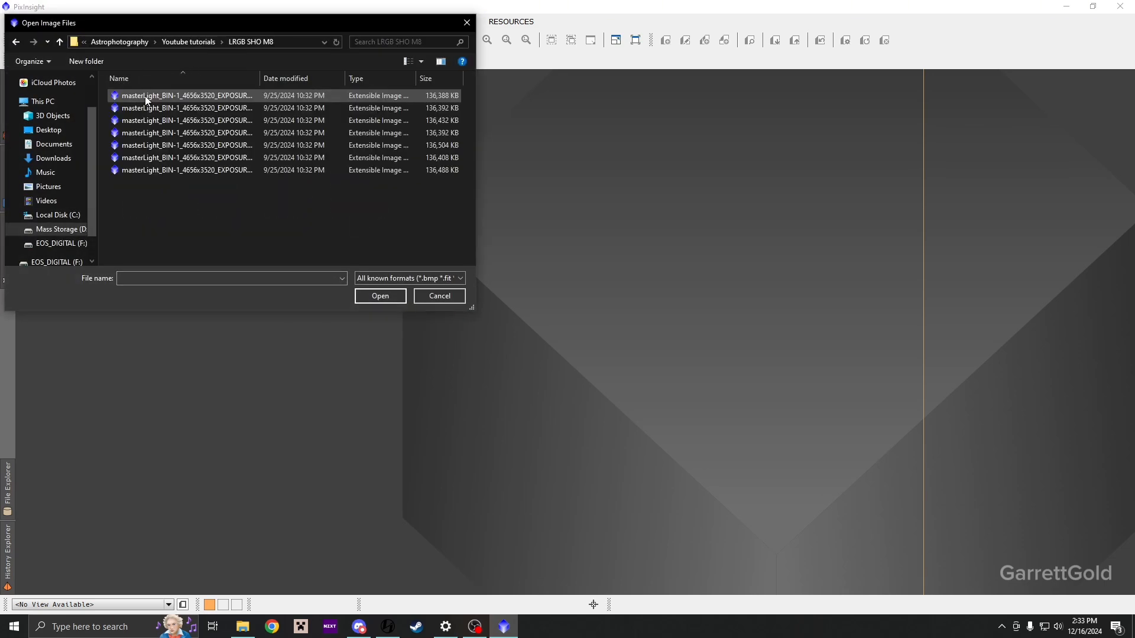
{"action": "left_click", "coordinate": [274, 171]}
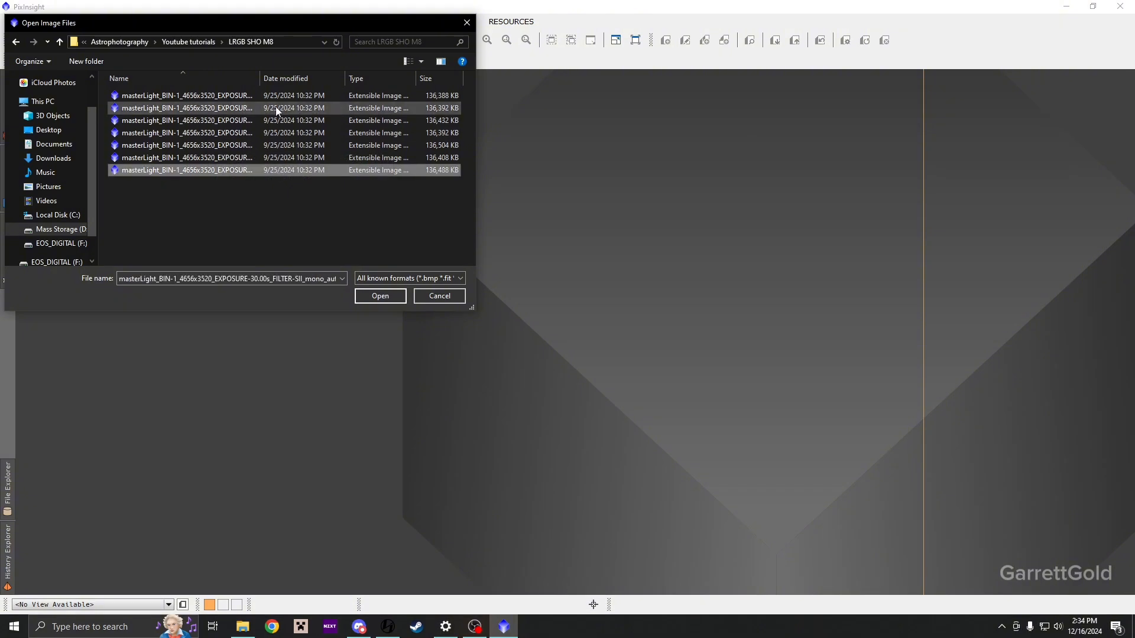
{"action": "left_click", "coordinate": [270, 96], "text": "shift"}
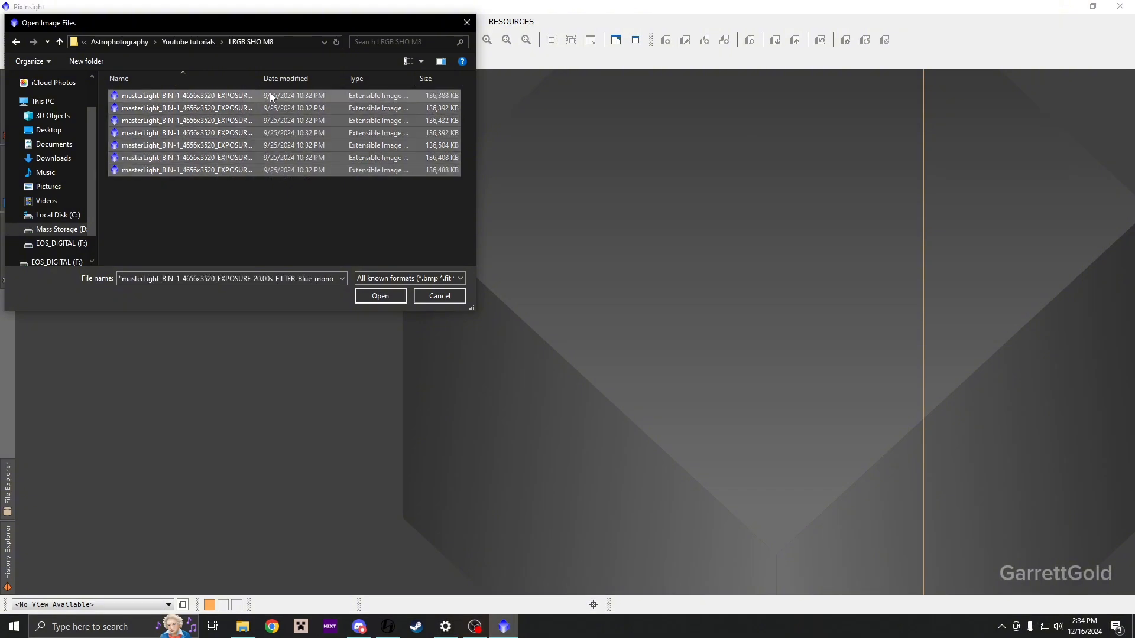
{"action": "left_click", "coordinate": [380, 296]}
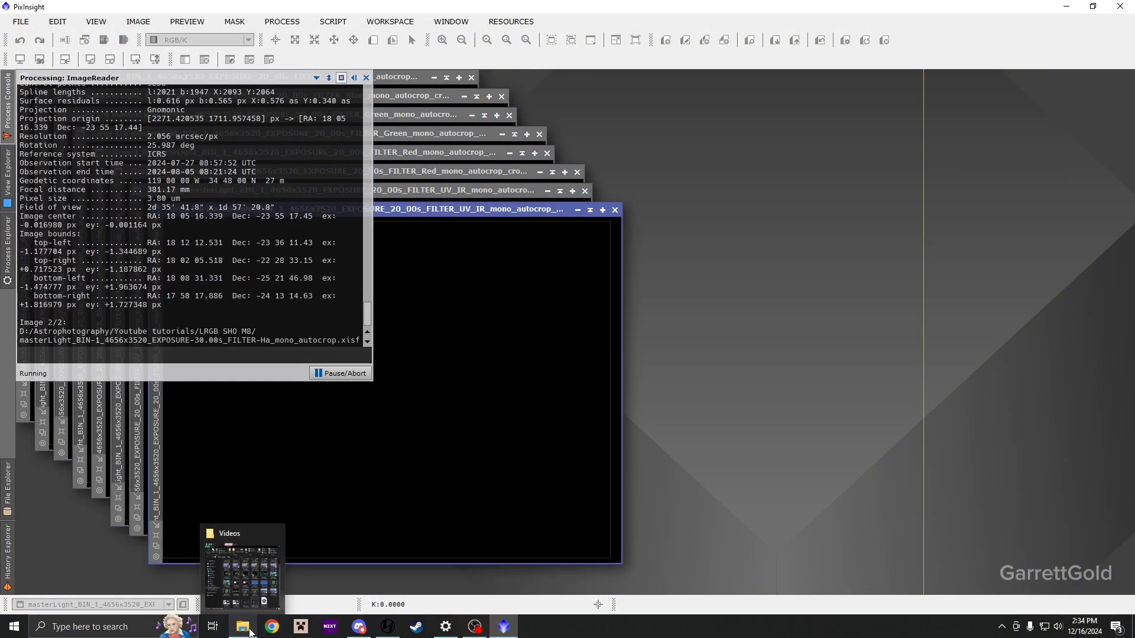
- Load the flipworkflow.xpsm process icons from the LRGB SHO M8 folder in File Explorer, and close the folder window
{"action": "left_click", "coordinate": [250, 631]}
{"action": "double_click", "coordinate": [482, 253]}
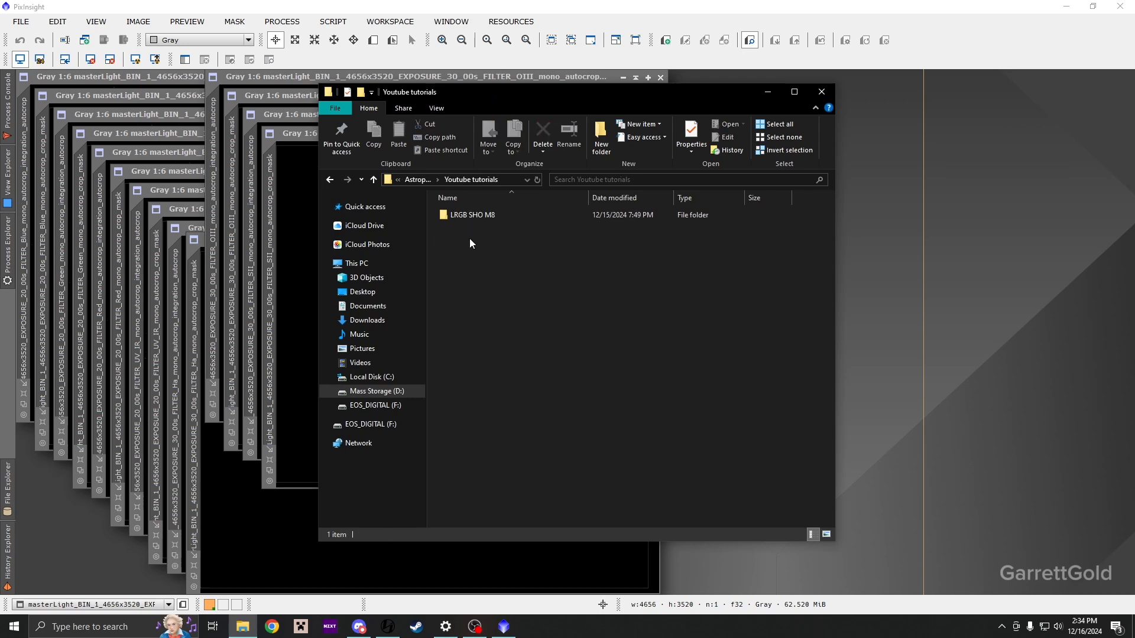
{"action": "double_click", "coordinate": [470, 216]}
{"action": "double_click", "coordinate": [472, 227]}
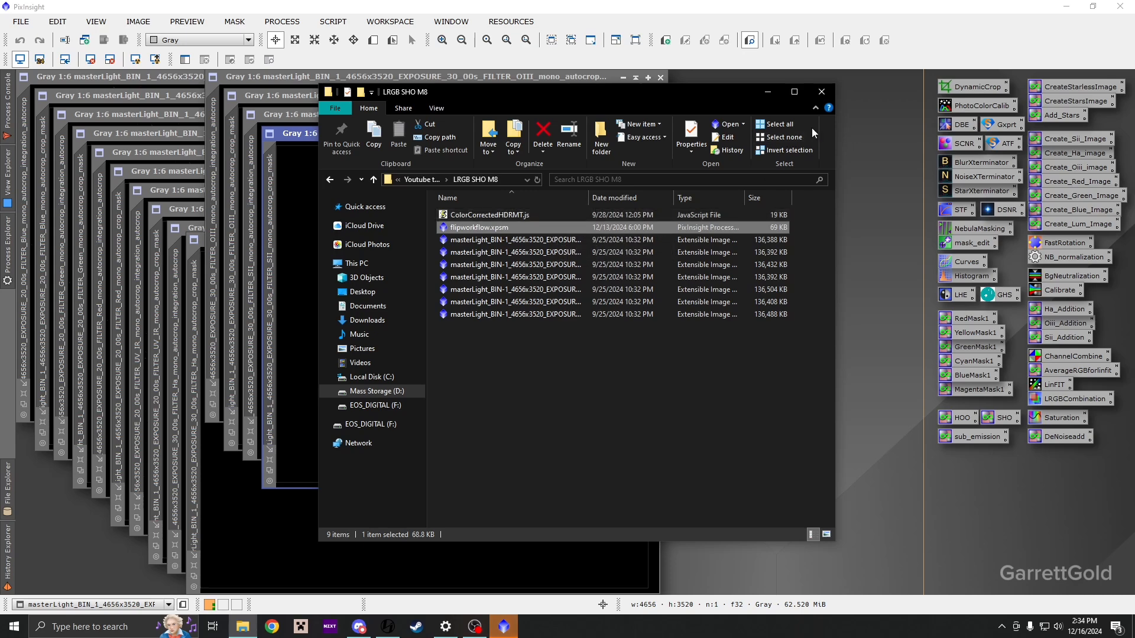
{"action": "left_click", "coordinate": [814, 94]}
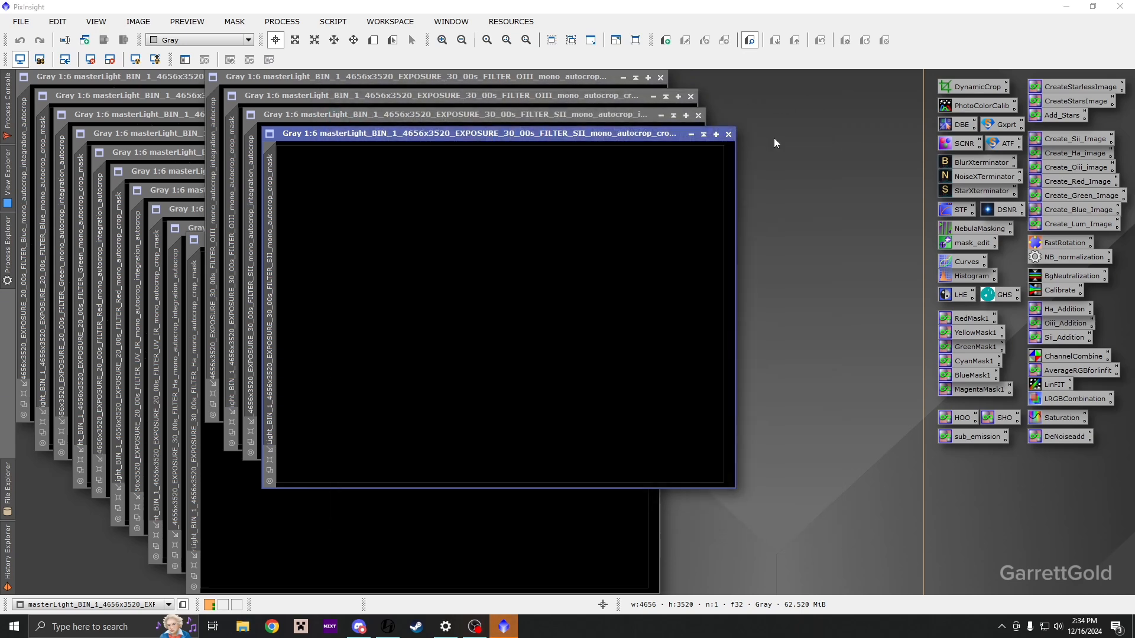
- Close the crop_mask window of every filter, keeping the integration images, and shade the SII and OIII images to their title bars
{"action": "left_click", "coordinate": [729, 133]}
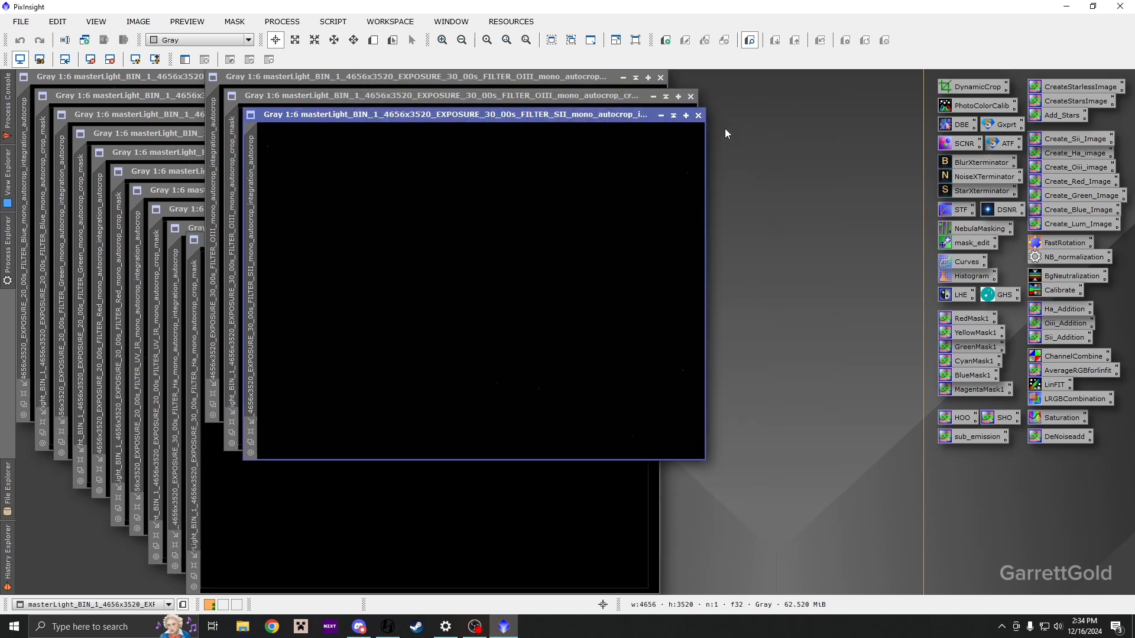
{"action": "left_click", "coordinate": [691, 95]}
{"action": "left_click", "coordinate": [673, 116]}
{"action": "left_click", "coordinate": [635, 77]}
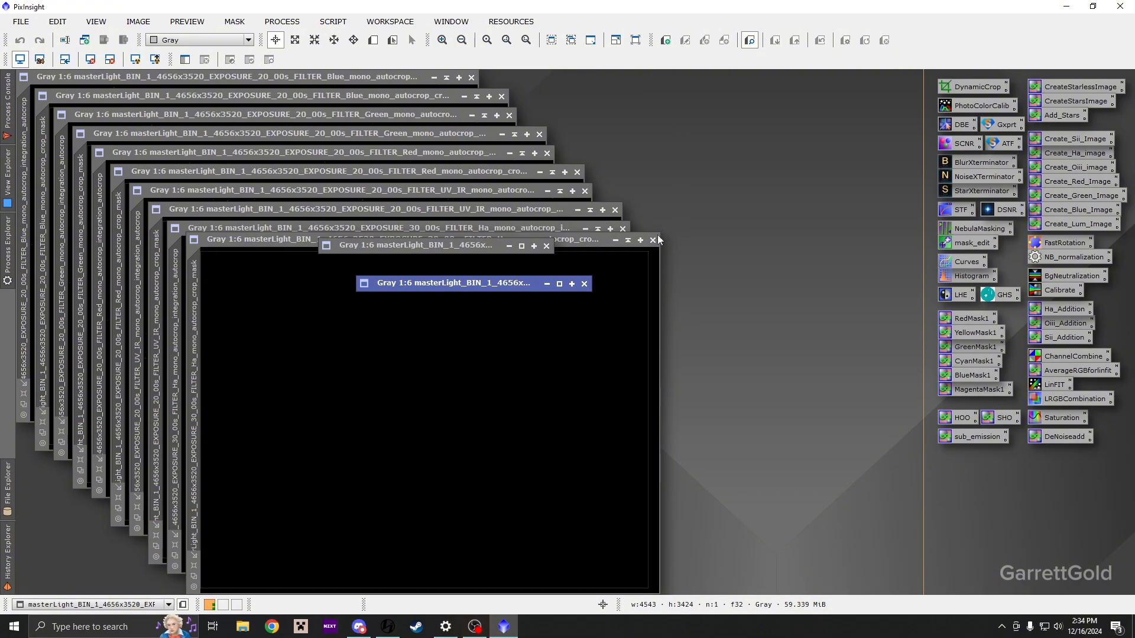
{"action": "left_click", "coordinate": [614, 210]}
{"action": "left_click", "coordinate": [577, 172]}
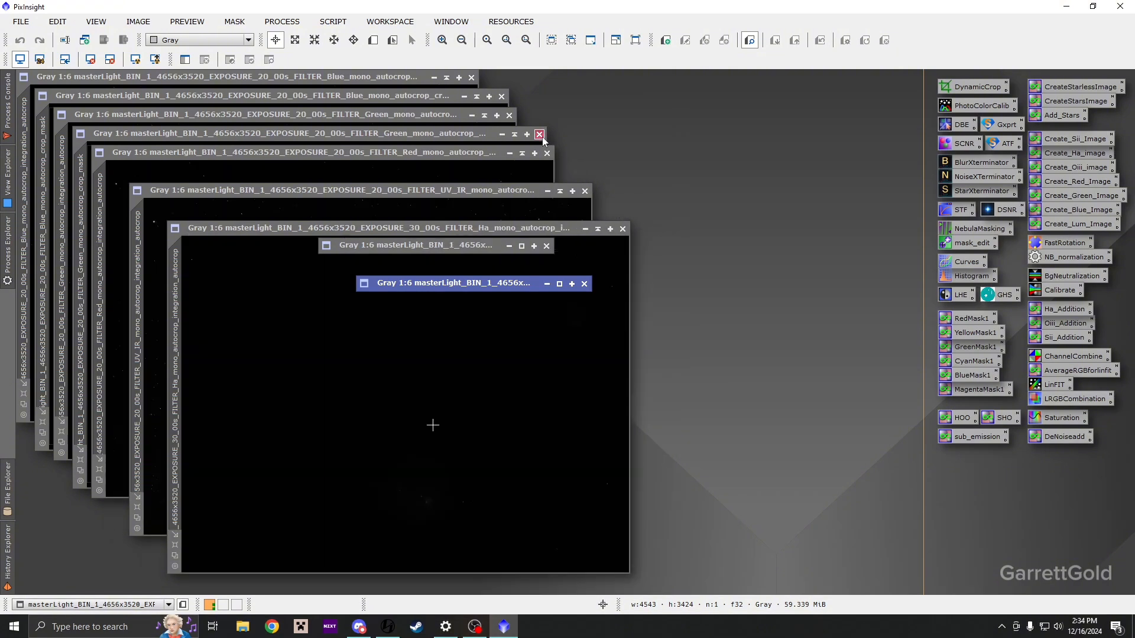
{"action": "left_click", "coordinate": [539, 134]}
{"action": "left_click", "coordinate": [501, 96]}
- Shade the Ha, UV_IR, Red, Green and Blue integration images to their title bars
{"action": "left_click", "coordinate": [597, 228]}
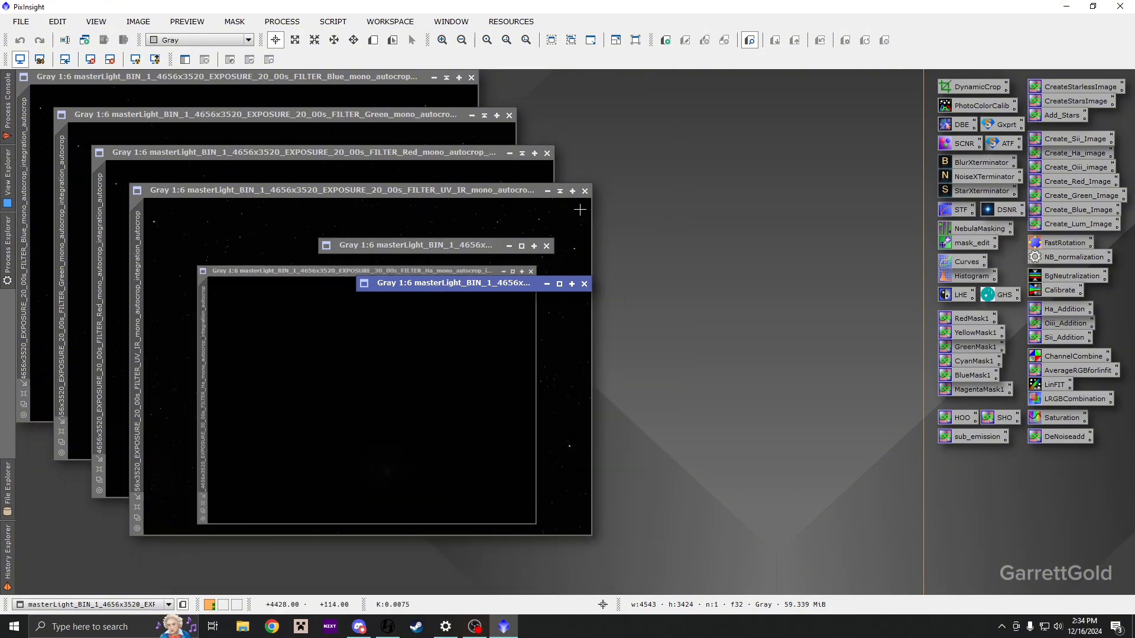
{"action": "left_click", "coordinate": [560, 191]}
{"action": "left_click", "coordinate": [522, 153]}
{"action": "left_click", "coordinate": [484, 115]}
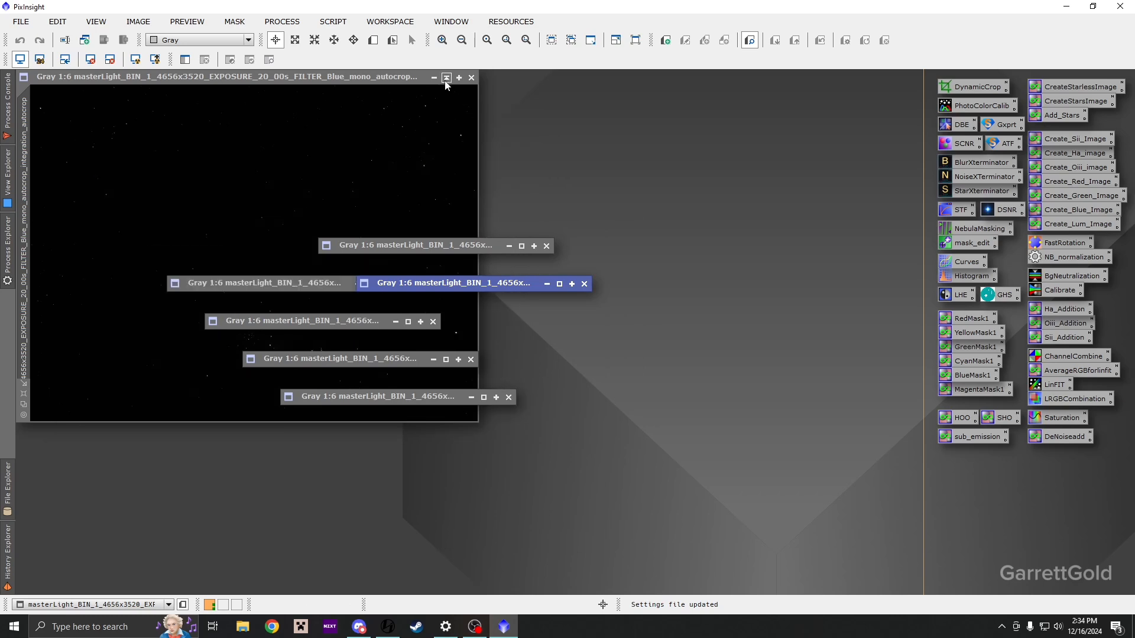
{"action": "left_click", "coordinate": [446, 78]}
- Cascade the seven integration image windows, and shade each of them to its title bar
{"action": "left_click", "coordinate": [465, 29]}
{"action": "left_click", "coordinate": [473, 38]}
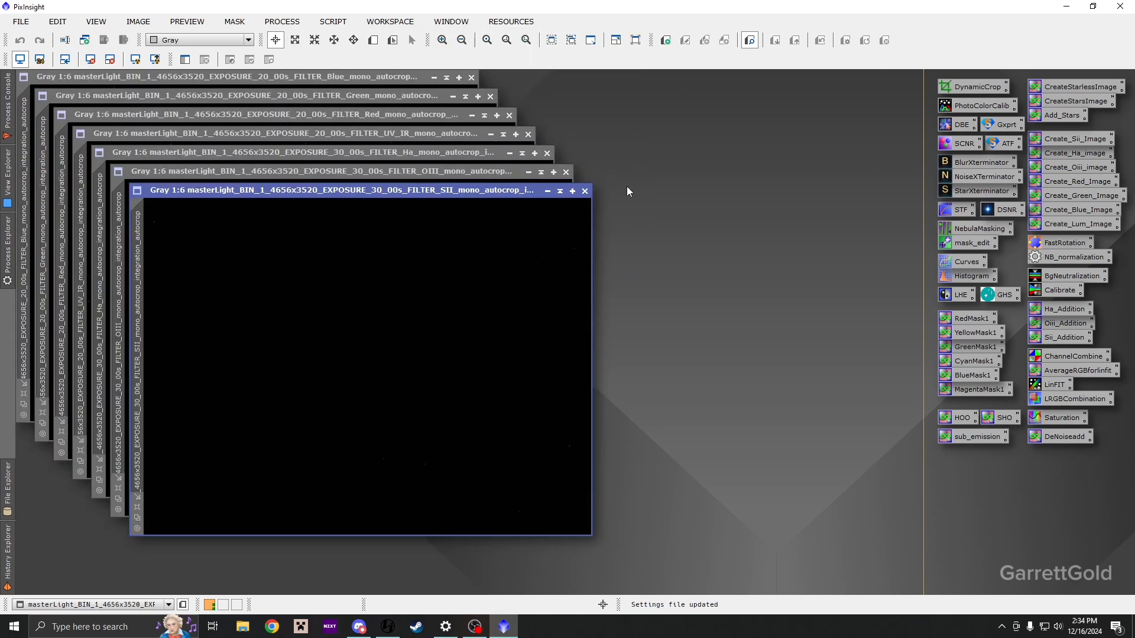
{"action": "left_click", "coordinate": [560, 191]}
{"action": "left_click", "coordinate": [541, 172]}
{"action": "left_click", "coordinate": [521, 153]}
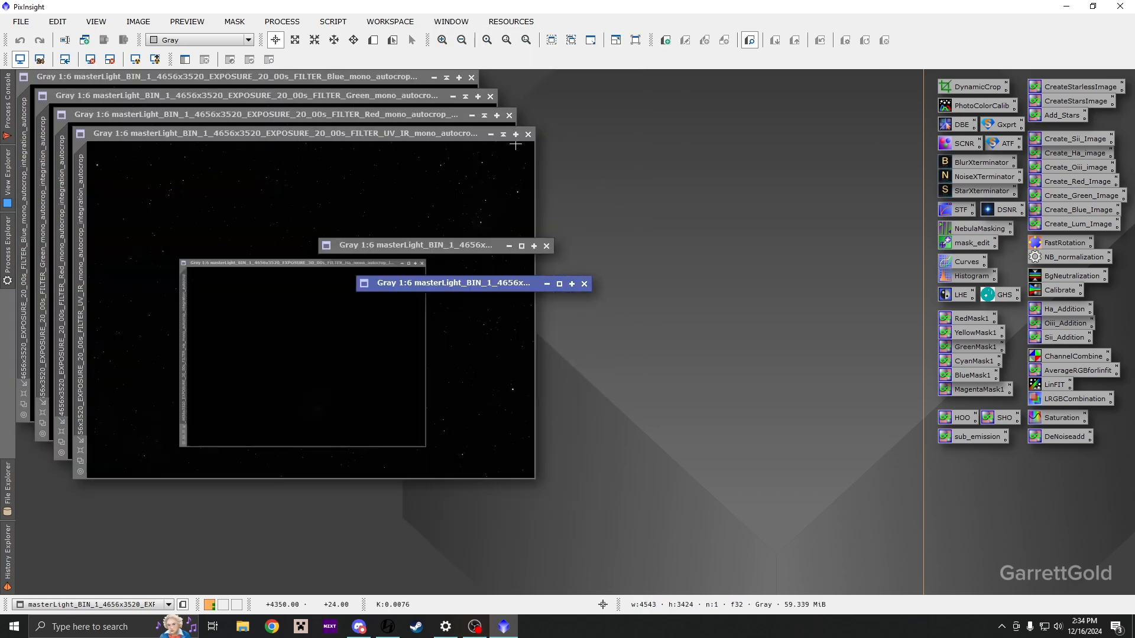
{"action": "left_click", "coordinate": [503, 135]}
{"action": "left_click", "coordinate": [484, 115]}
{"action": "left_click", "coordinate": [465, 97]}
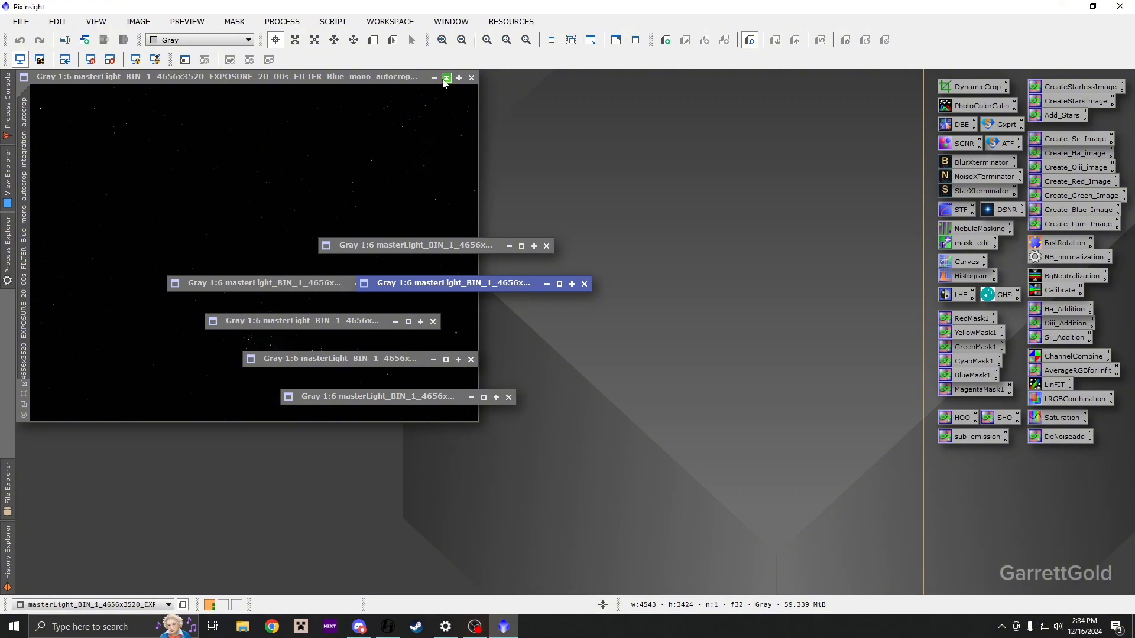
{"action": "left_click", "coordinate": [446, 78]}
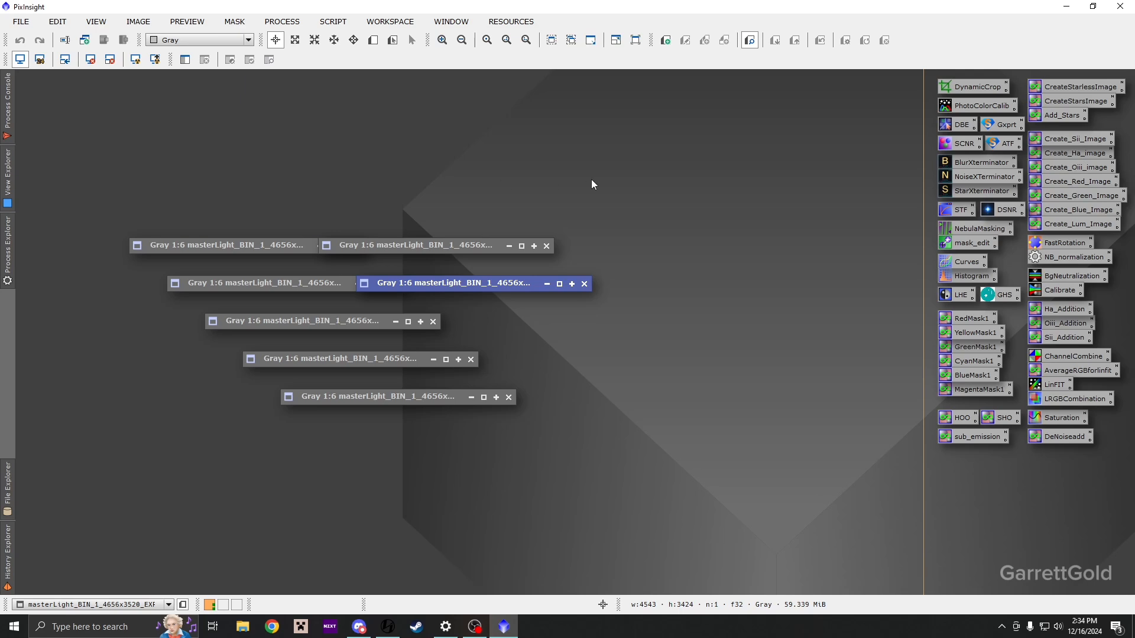
{"action": "left_click", "coordinate": [333, 22]}
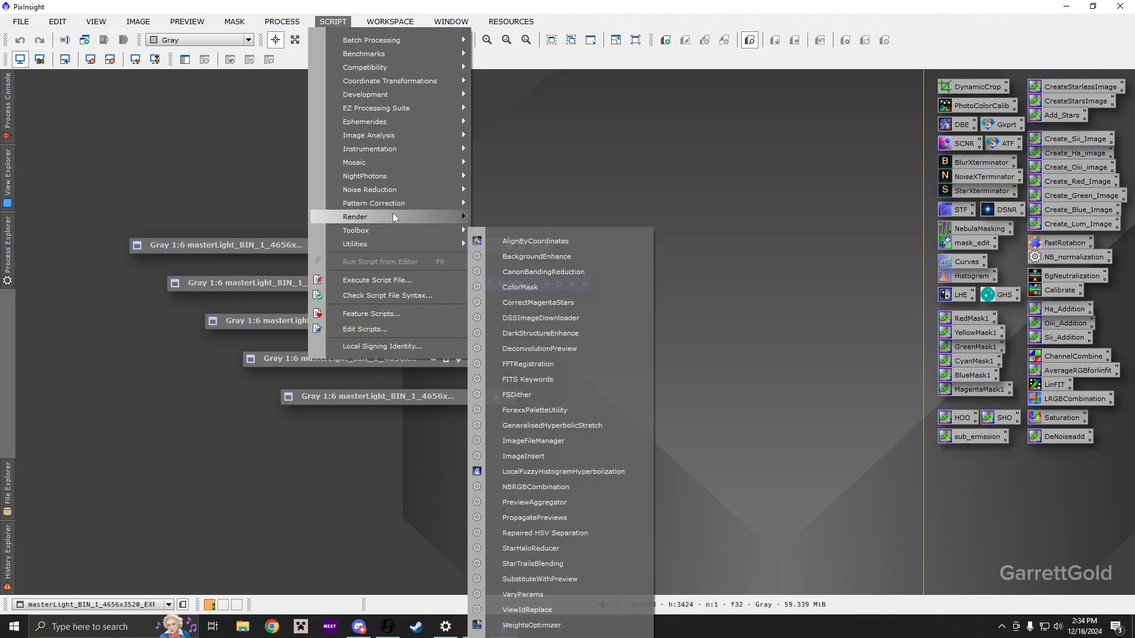
{"action": "left_click", "coordinate": [514, 24]}
{"action": "left_click", "coordinate": [513, 23]}
{"action": "left_click", "coordinate": [560, 112]}
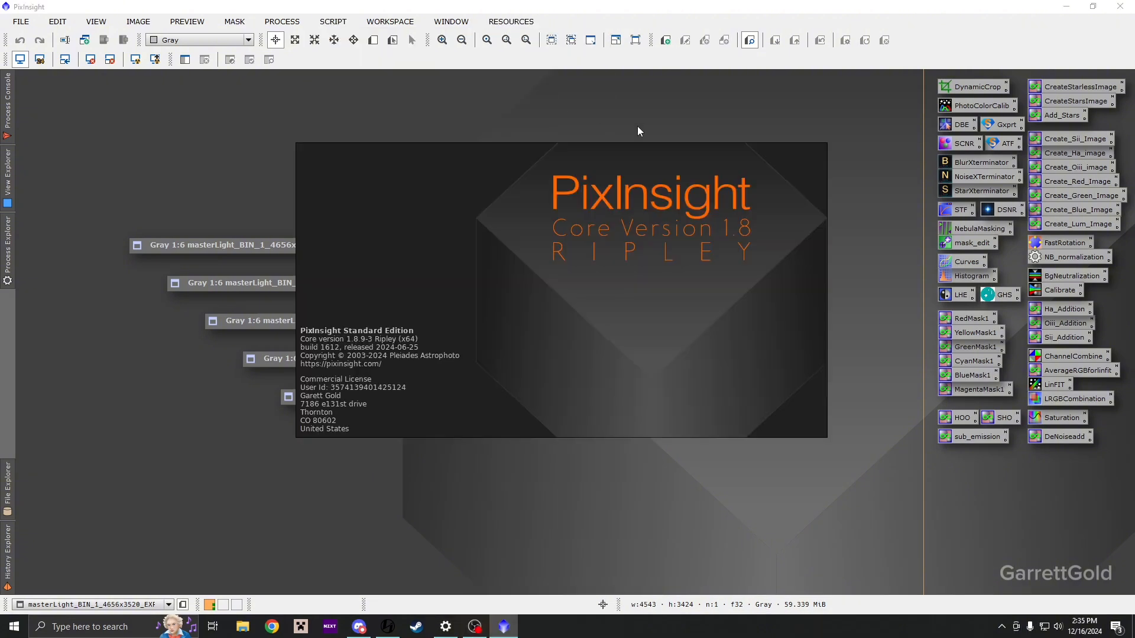
- Review the installed update repository URLs in Manage Update Repositories, and close the dialog without changes
{"action": "left_click", "coordinate": [507, 22]}
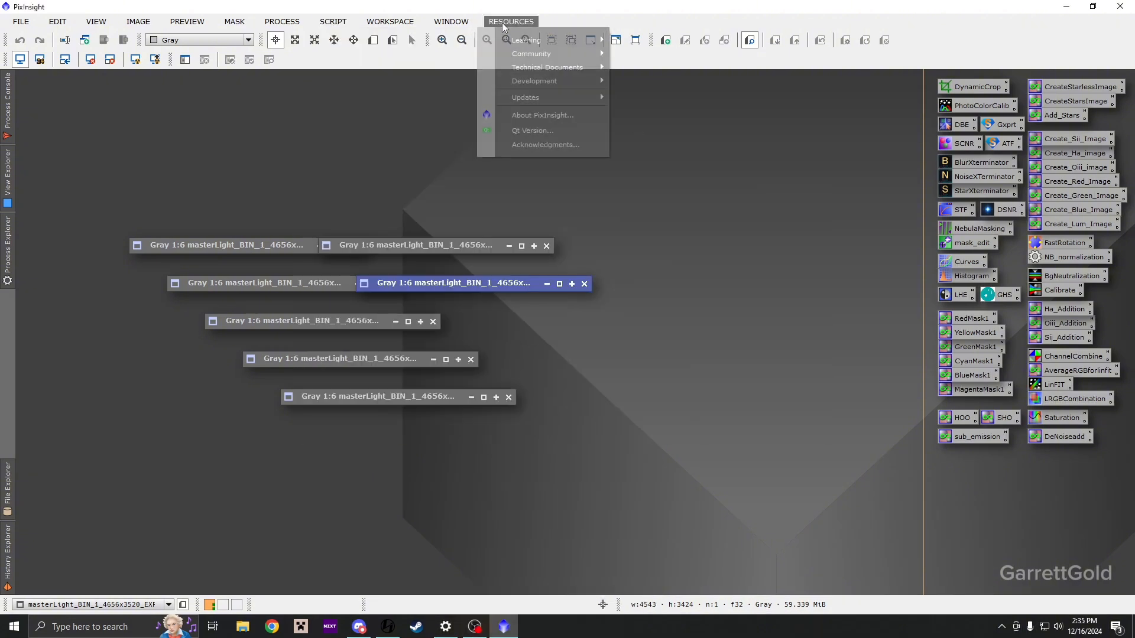
{"action": "mouse_move", "coordinate": [548, 95]}
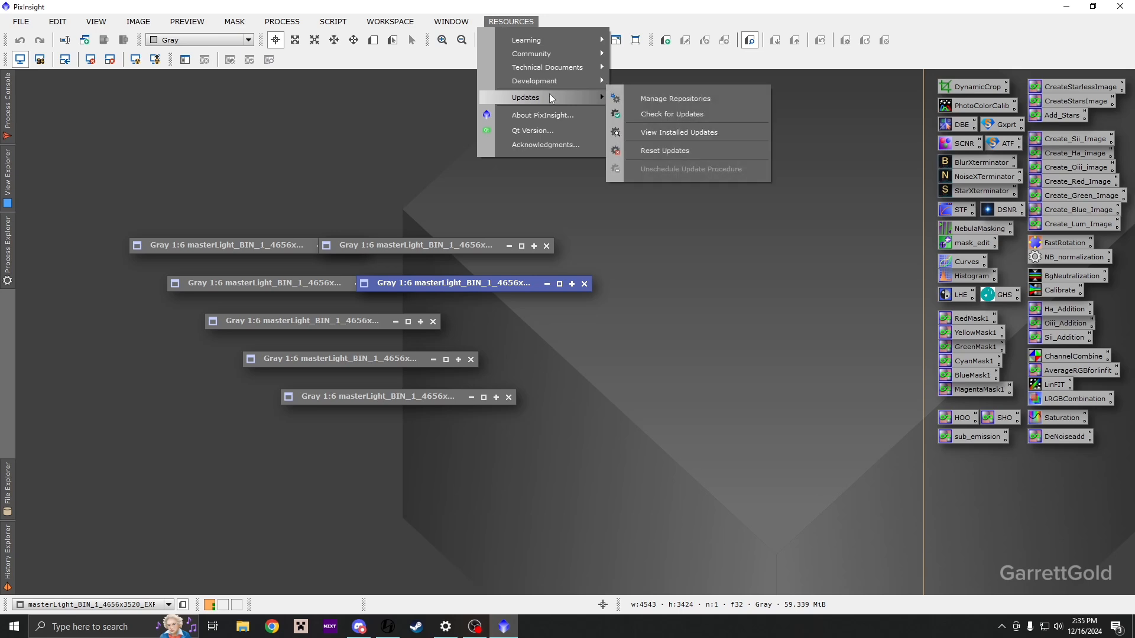
{"action": "left_click", "coordinate": [629, 100]}
{"action": "scroll", "coordinate": [637, 287], "scroll_direction": "down", "scroll_amount": 3}
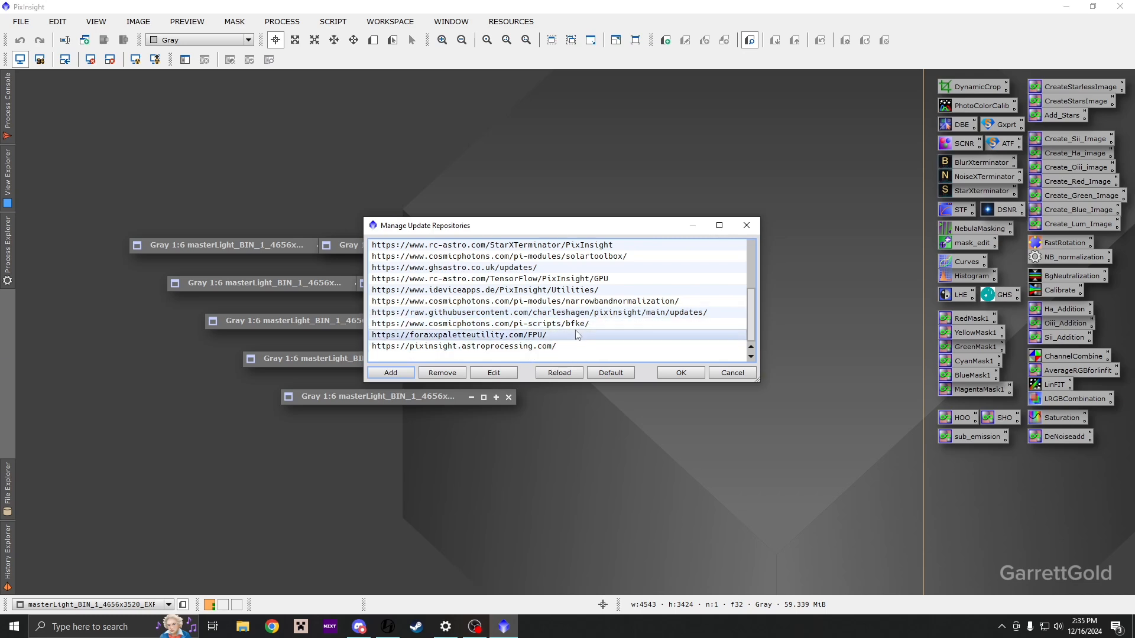
{"action": "scroll", "coordinate": [553, 302], "scroll_direction": "up", "scroll_amount": 2}
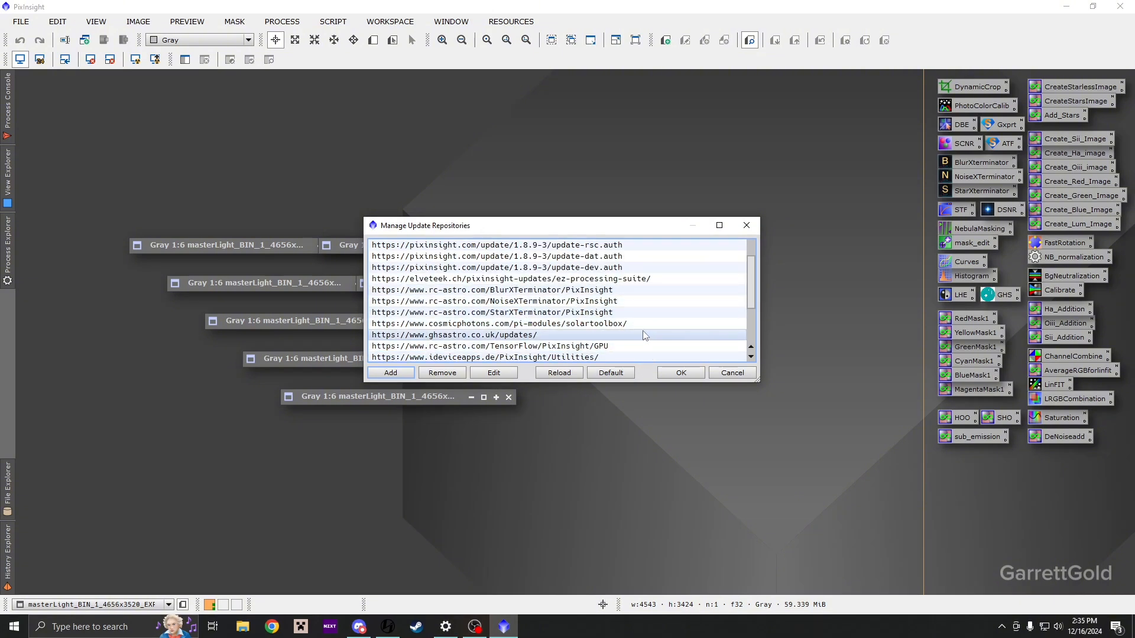
{"action": "scroll", "coordinate": [644, 336], "scroll_direction": "down", "scroll_amount": 1}
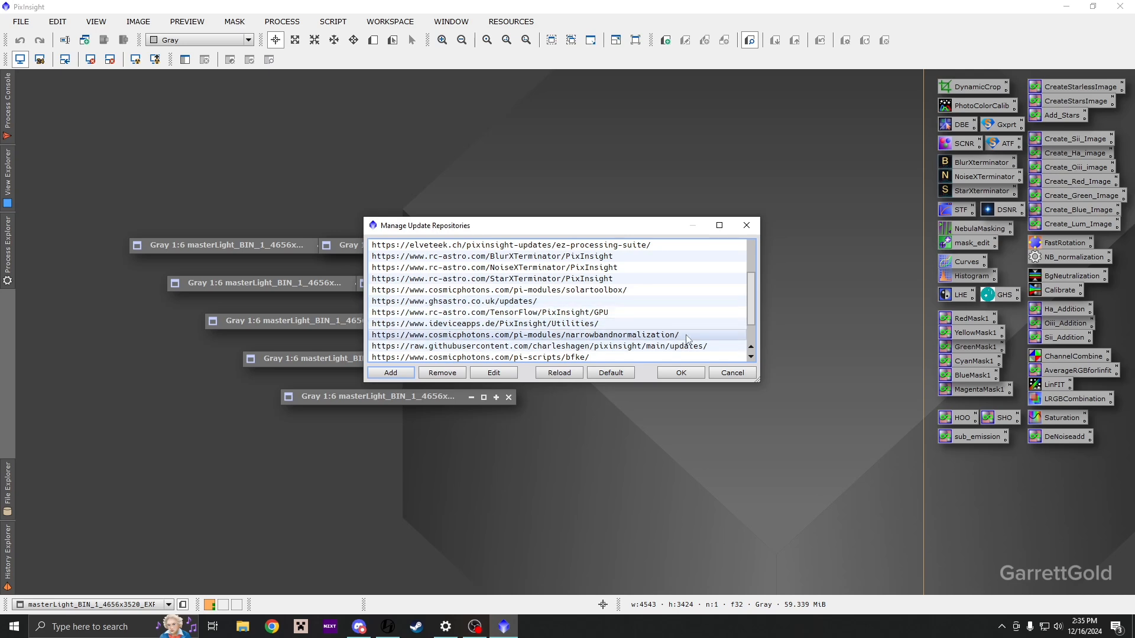
{"action": "scroll", "coordinate": [654, 330], "scroll_direction": "down", "scroll_amount": 1}
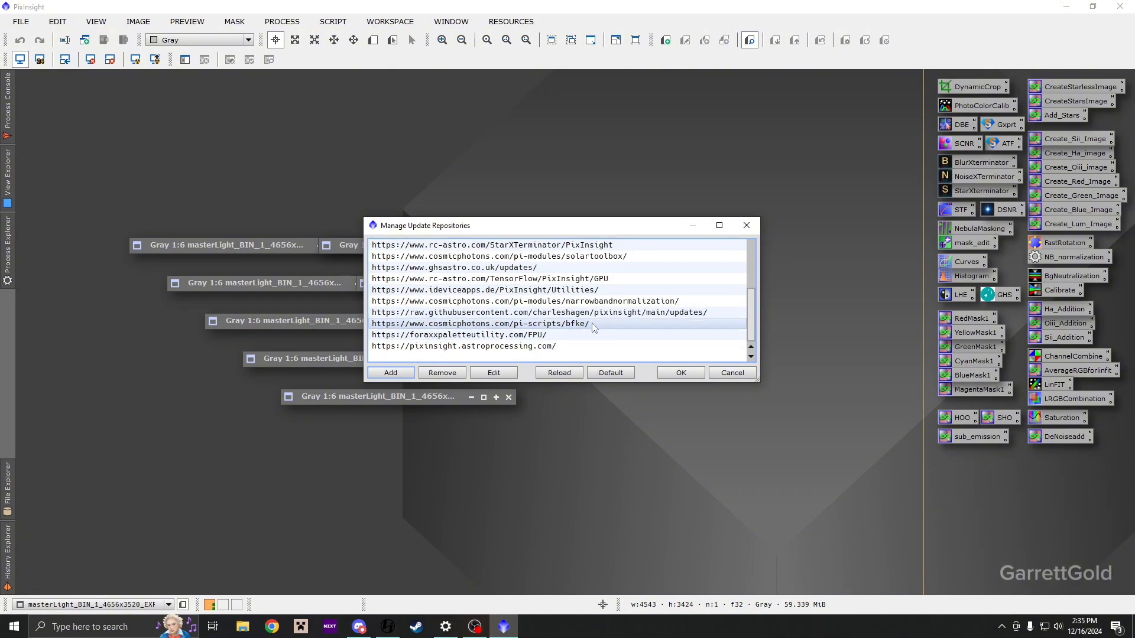
{"action": "left_click", "coordinate": [746, 227]}
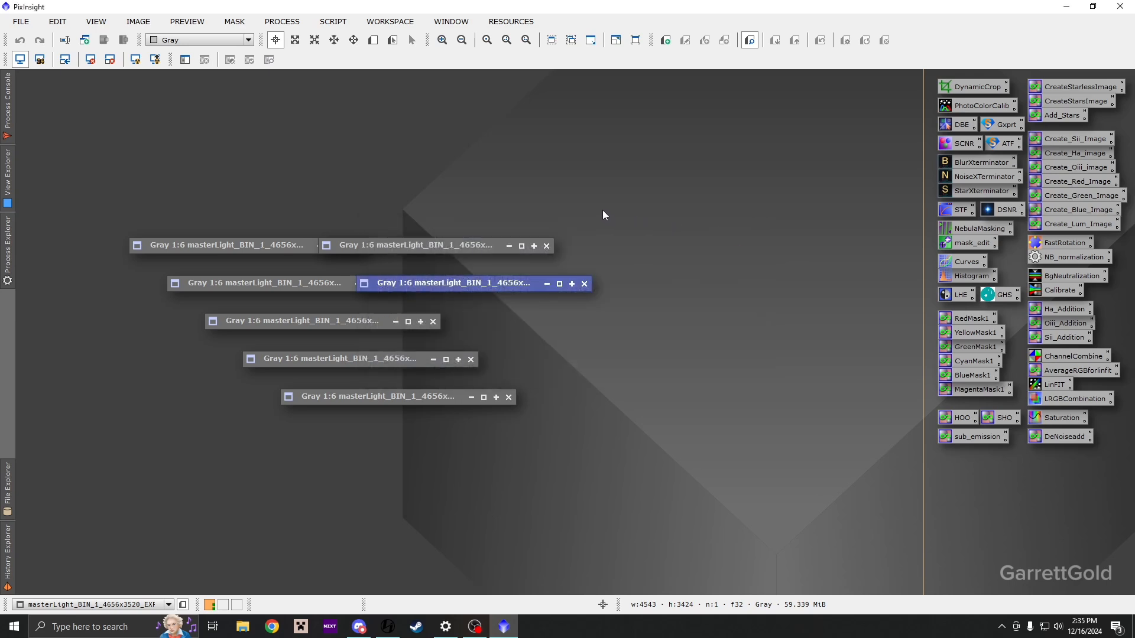
- Cascade the seven integration images so their windows are fully expanded
{"action": "left_click_drag", "start_coordinate": [434, 284], "coordinate": [192, 200]}
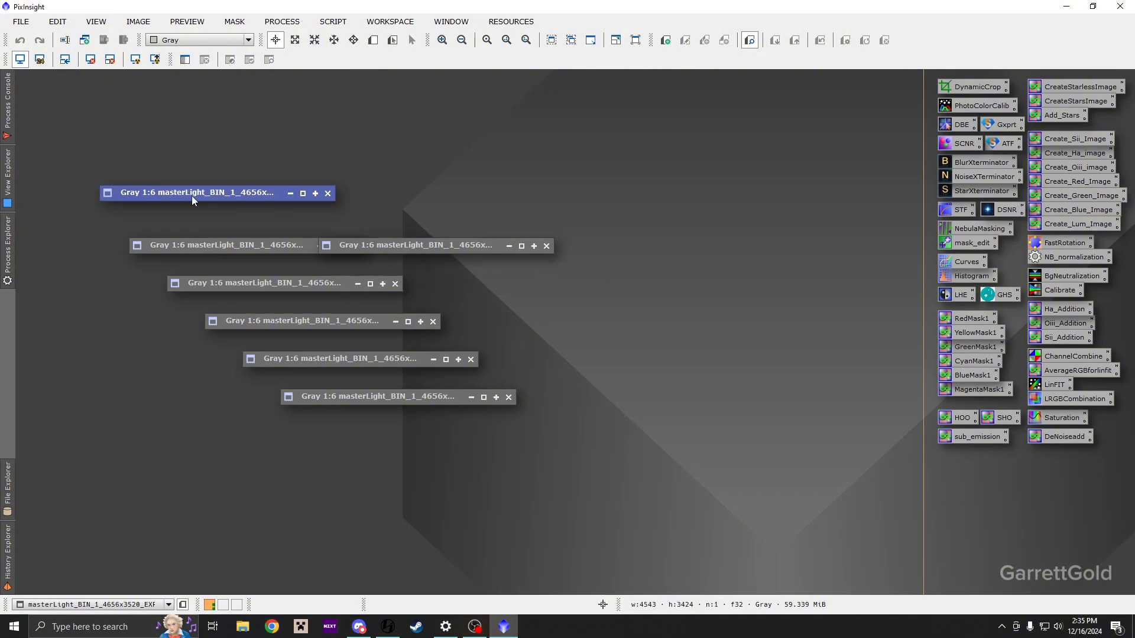
{"action": "left_click_drag", "start_coordinate": [394, 247], "coordinate": [137, 157]}
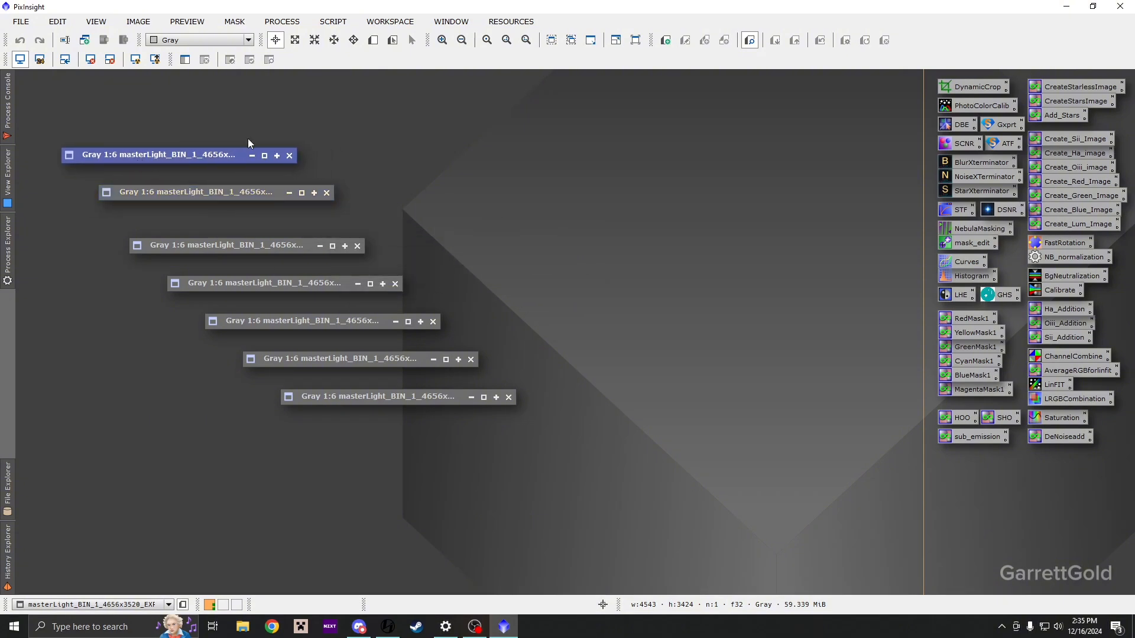
{"action": "left_click", "coordinate": [451, 22]}
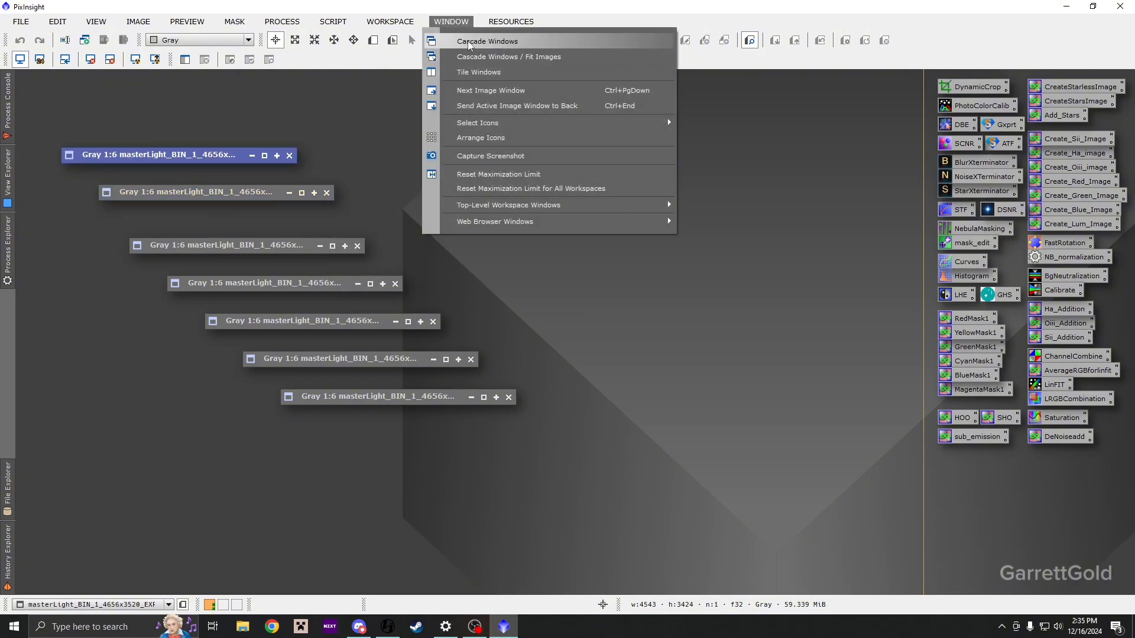
{"action": "left_click", "coordinate": [470, 42]}
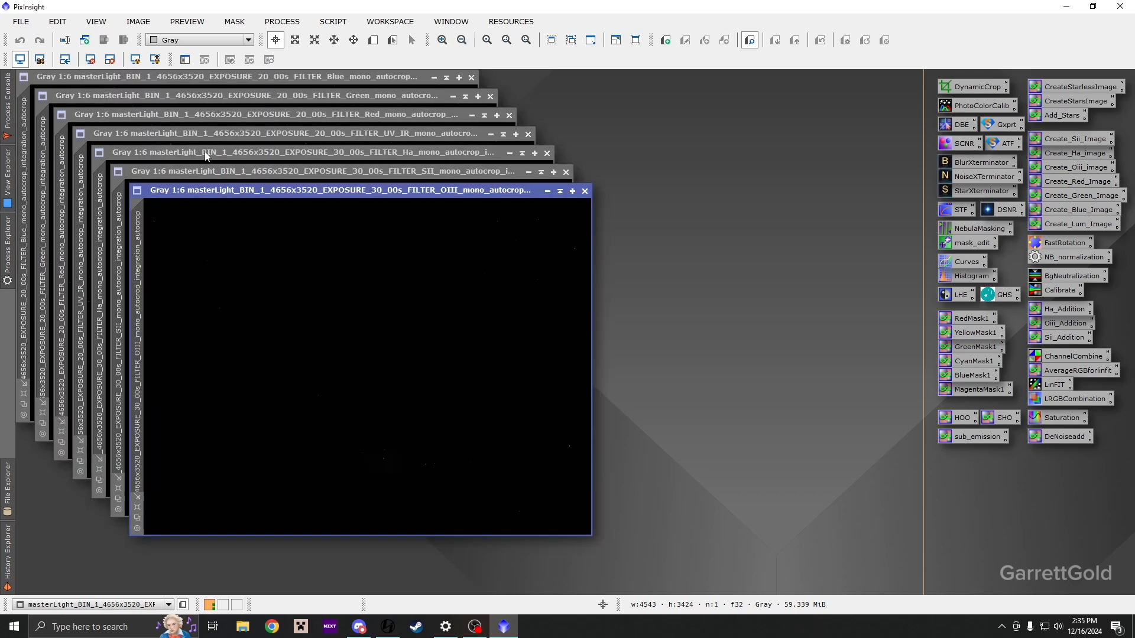
- Apply a screen auto stretch to the OIII, SII and Ha narrowband images
{"action": "left_click", "coordinate": [136, 59]}
{"action": "left_click", "coordinate": [177, 172]}
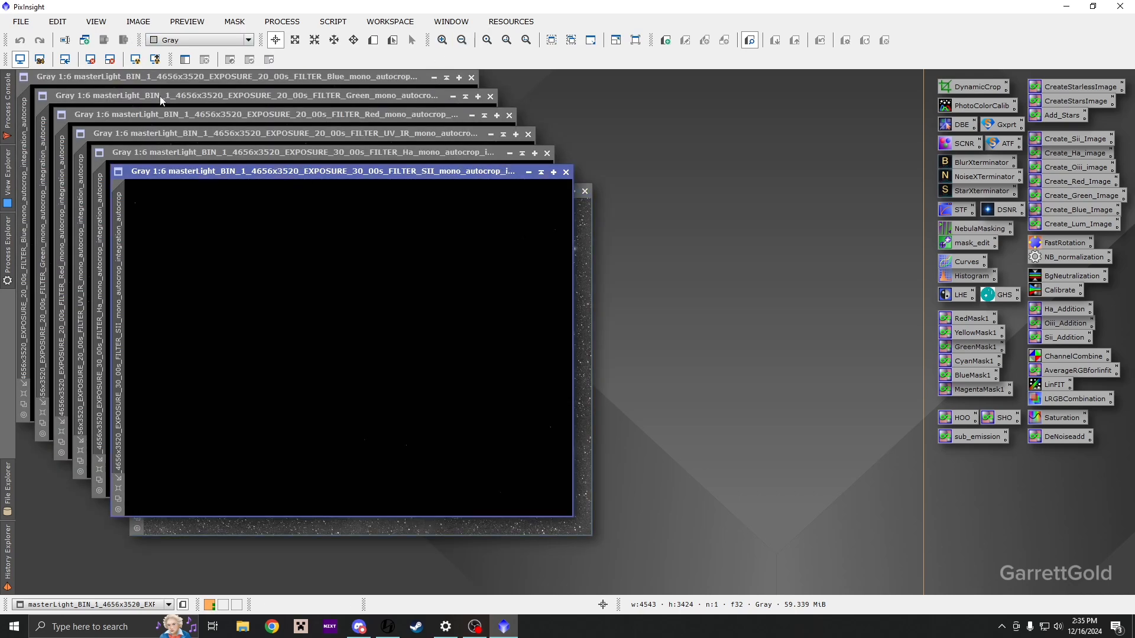
{"action": "left_click", "coordinate": [136, 60]}
{"action": "left_click", "coordinate": [273, 153]}
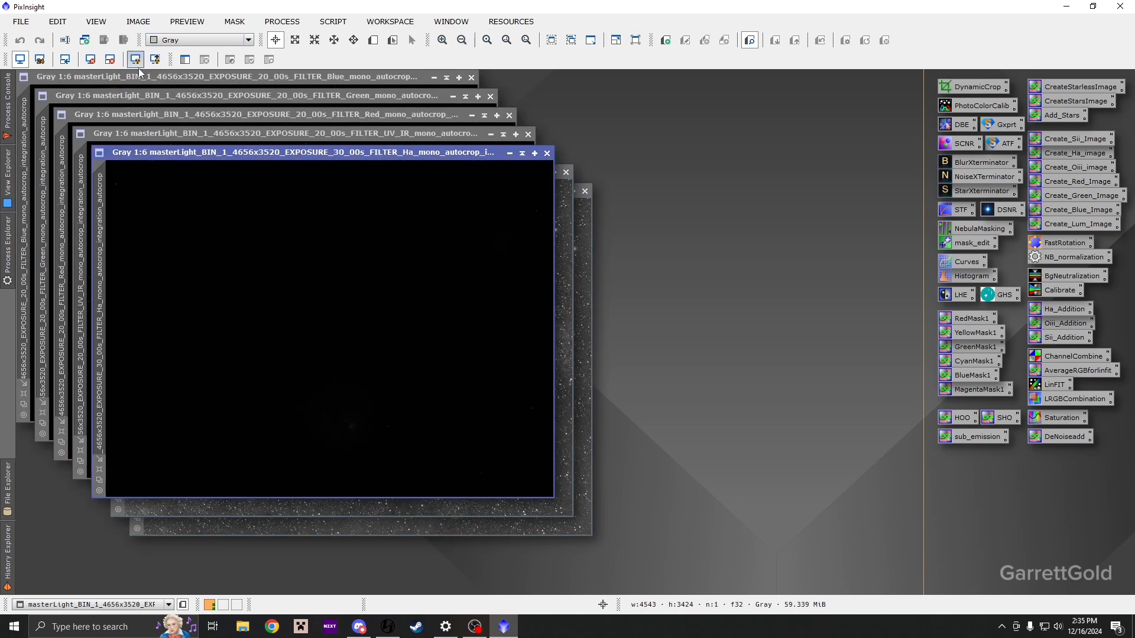
{"action": "left_click", "coordinate": [135, 60]}
- Apply a screen auto stretch to the UV_IR, Red, Green and Blue images
{"action": "left_click", "coordinate": [191, 133]}
{"action": "left_click", "coordinate": [135, 60]}
{"action": "left_click", "coordinate": [169, 113]}
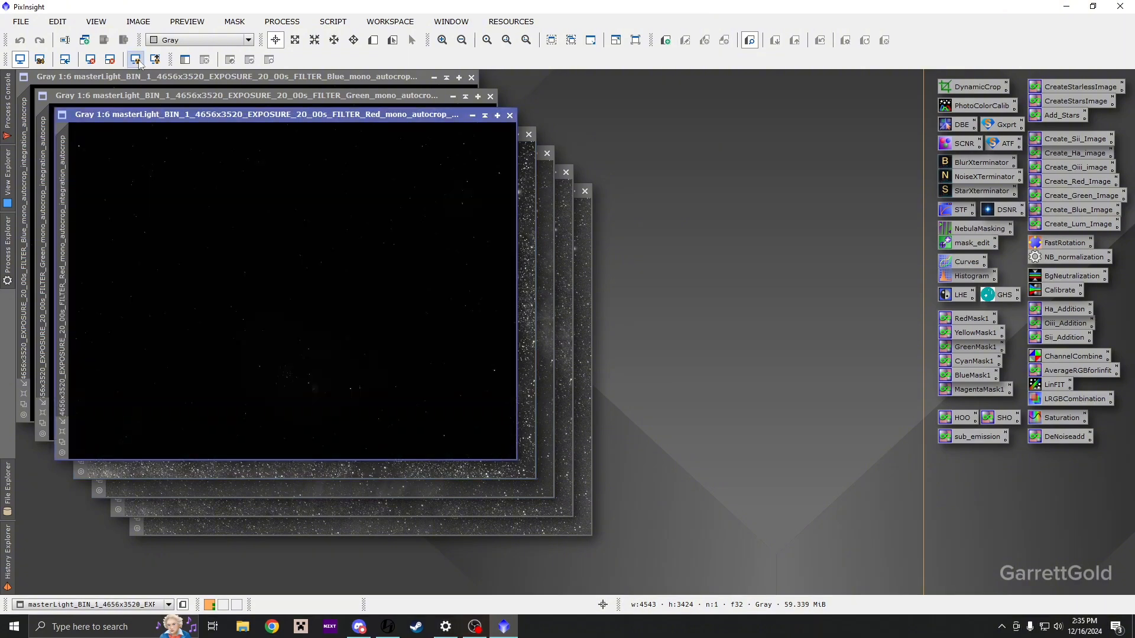
{"action": "left_click", "coordinate": [135, 60]}
{"action": "left_click", "coordinate": [154, 92]}
{"action": "left_click", "coordinate": [136, 60]}
{"action": "left_click", "coordinate": [149, 77]}
{"action": "left_click", "coordinate": [136, 60]}
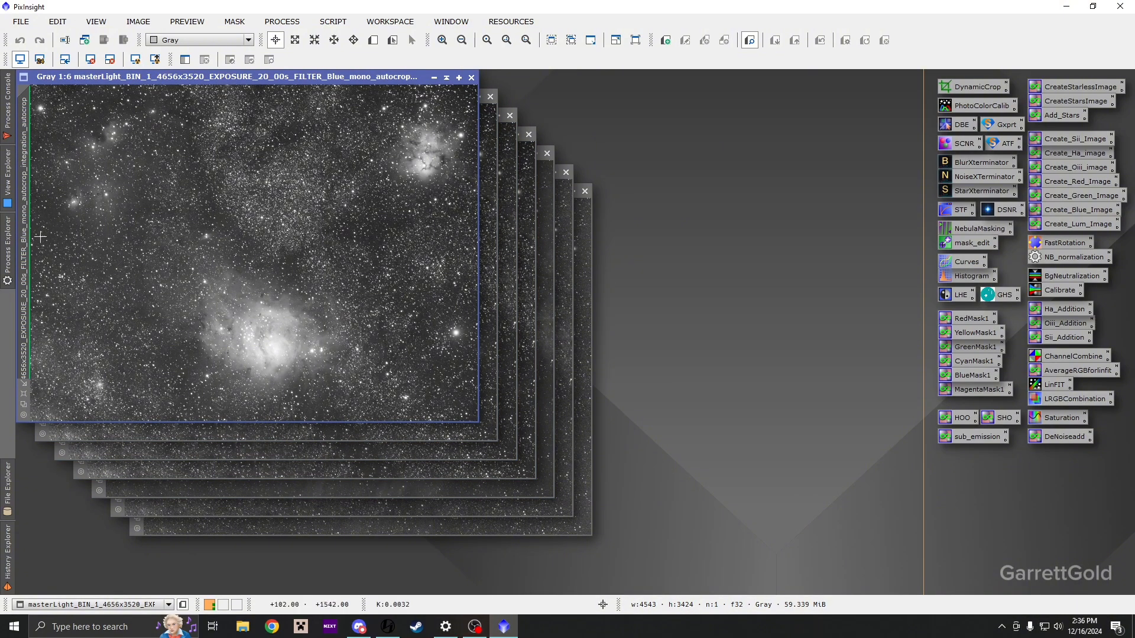
- Rename the Blue filter image's identifier to Blue and the Green filter image's identifier to Green
{"action": "left_click", "coordinate": [65, 40]}
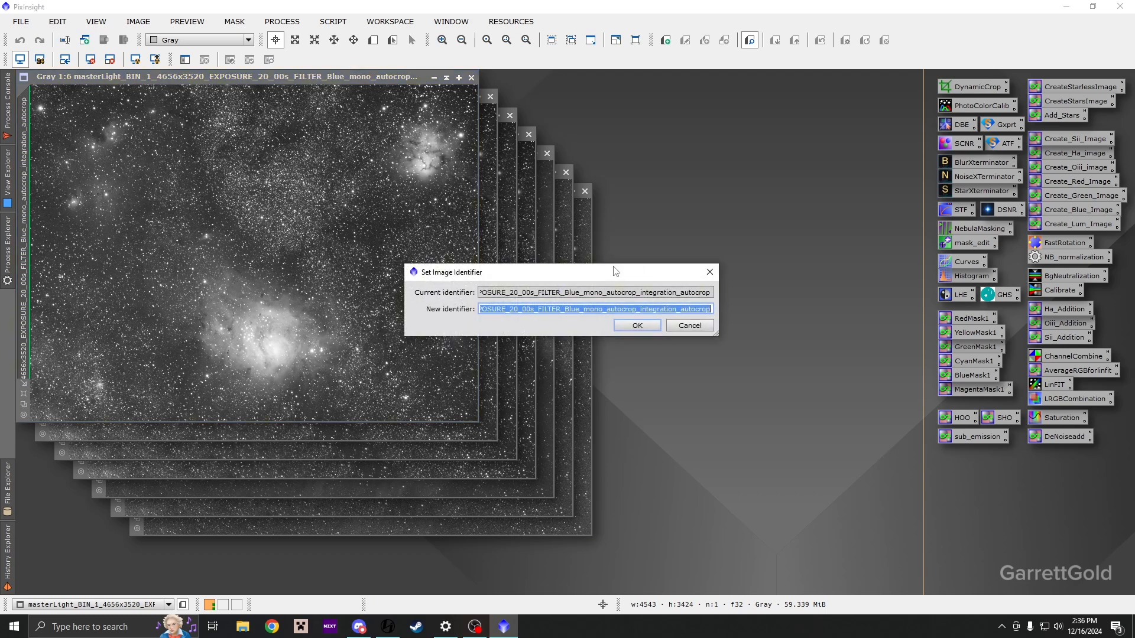
{"action": "type", "text": "B"}
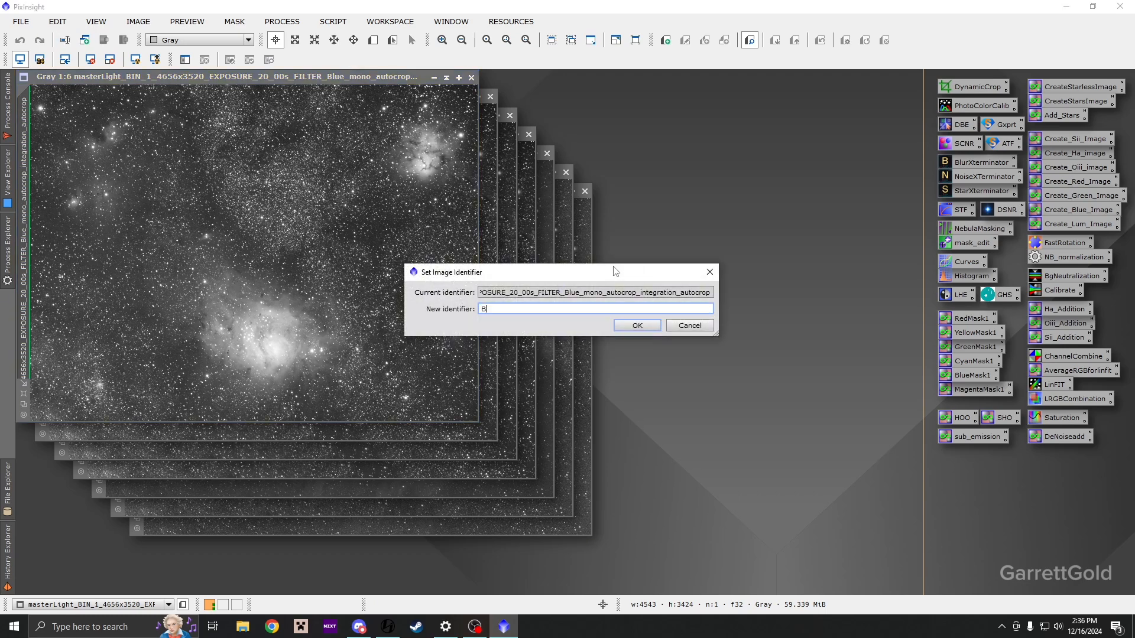
{"action": "type", "text": "lue"}
{"action": "key", "text": "Return"}
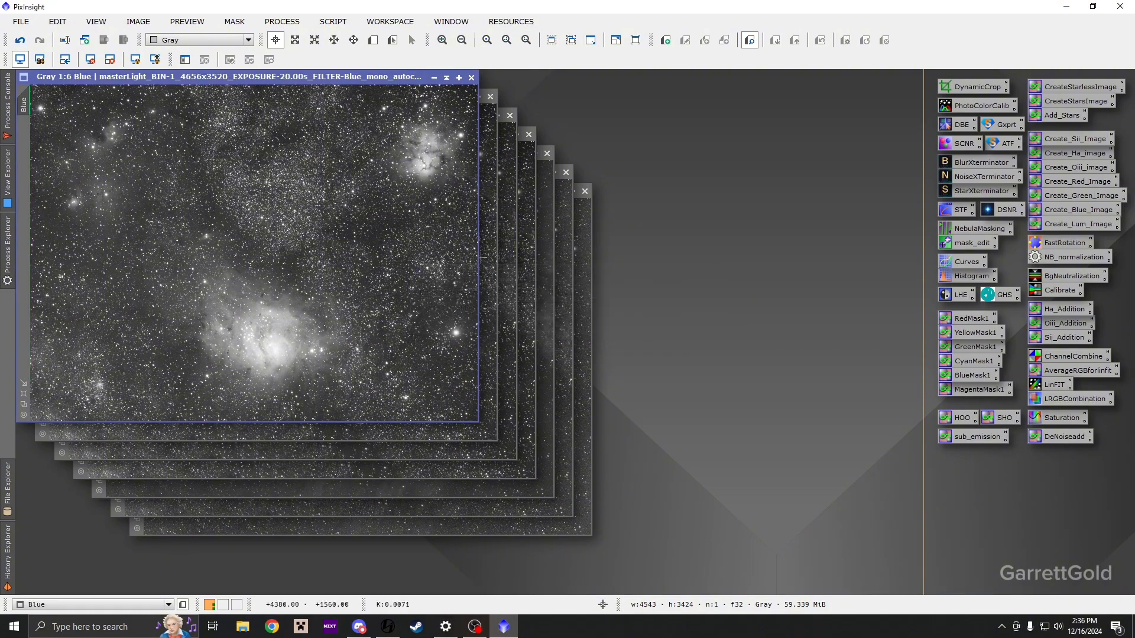
{"action": "key", "text": "ctrl+Tab"}
{"action": "left_click", "coordinate": [66, 41]}
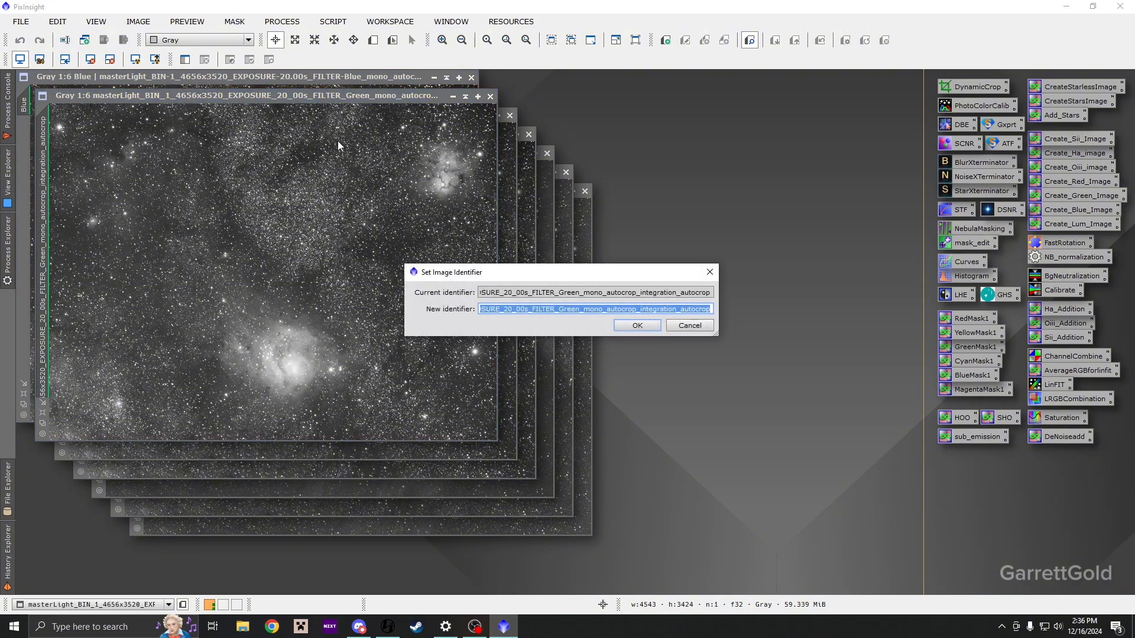
{"action": "type", "text": "Gre3e"}
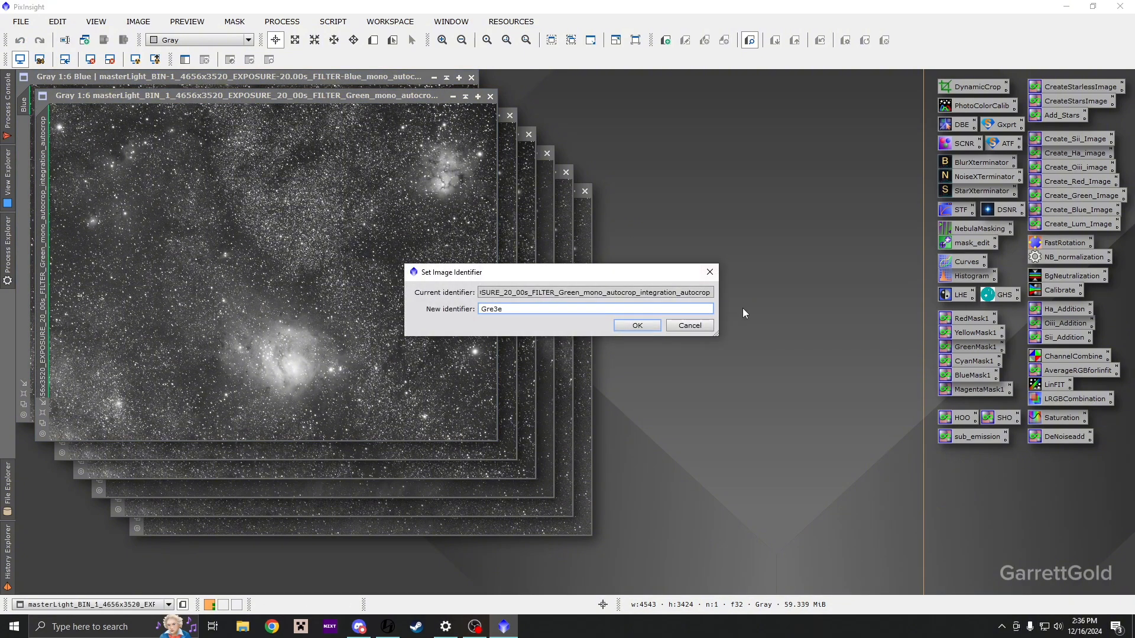
{"action": "type", "text": "nn"}
{"action": "left_click", "coordinate": [637, 326]}
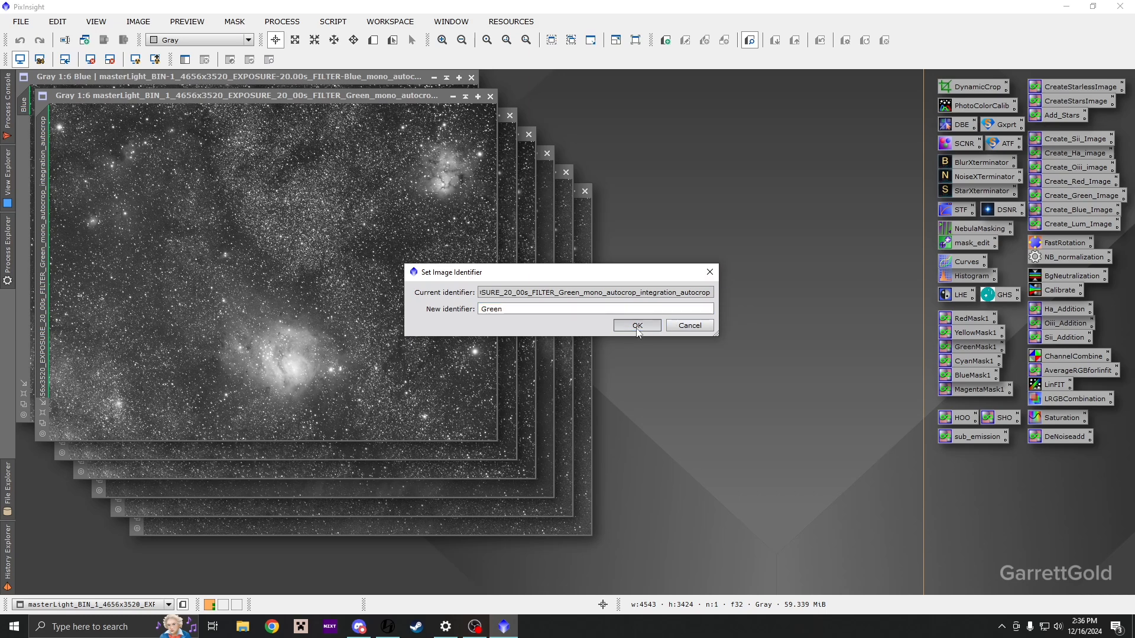
- Rename the Red filter image's identifier to Red and the UV_IR filter image's identifier to Lum
{"action": "left_click", "coordinate": [507, 313]}
{"action": "left_click", "coordinate": [70, 39]}
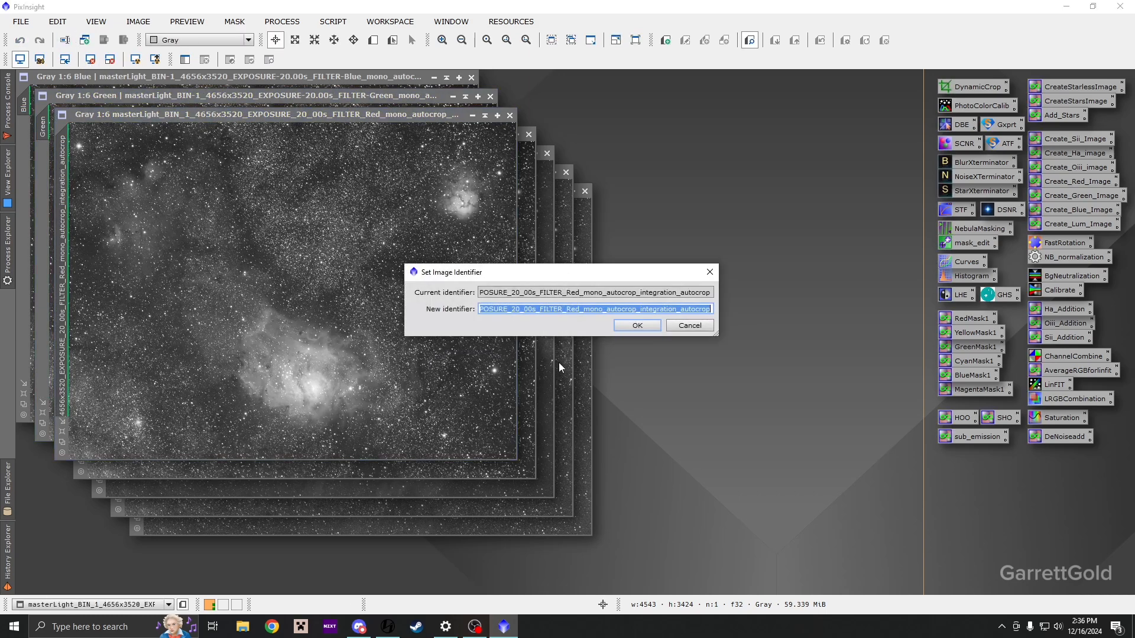
{"action": "type", "text": "Red"}
{"action": "left_click", "coordinate": [633, 327]}
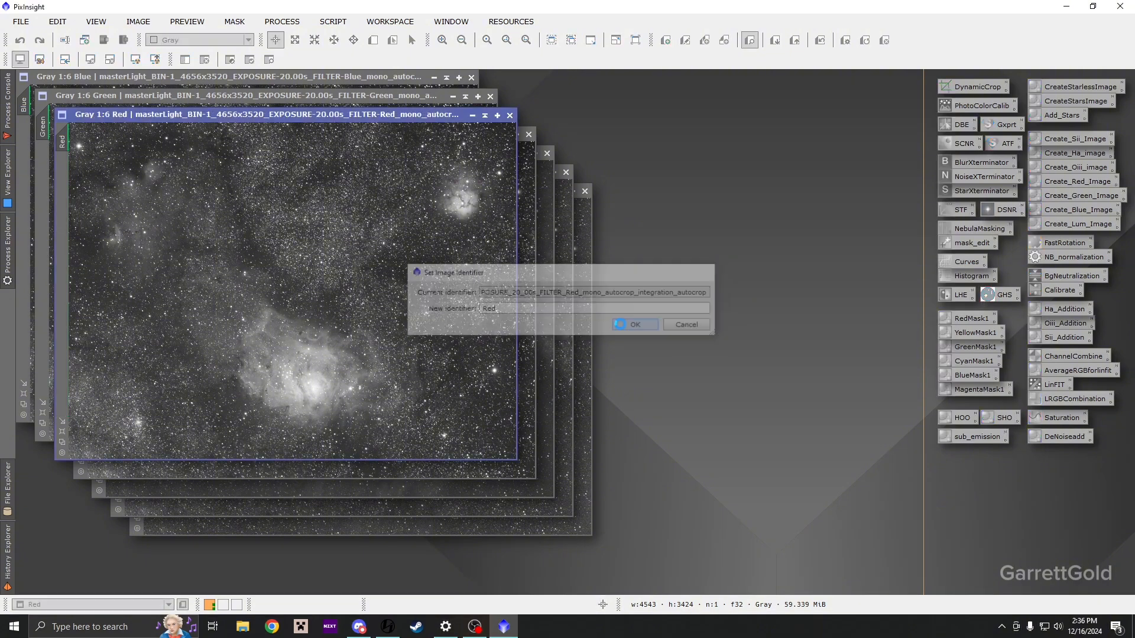
{"action": "left_click", "coordinate": [526, 337]}
{"action": "left_click", "coordinate": [65, 40]}
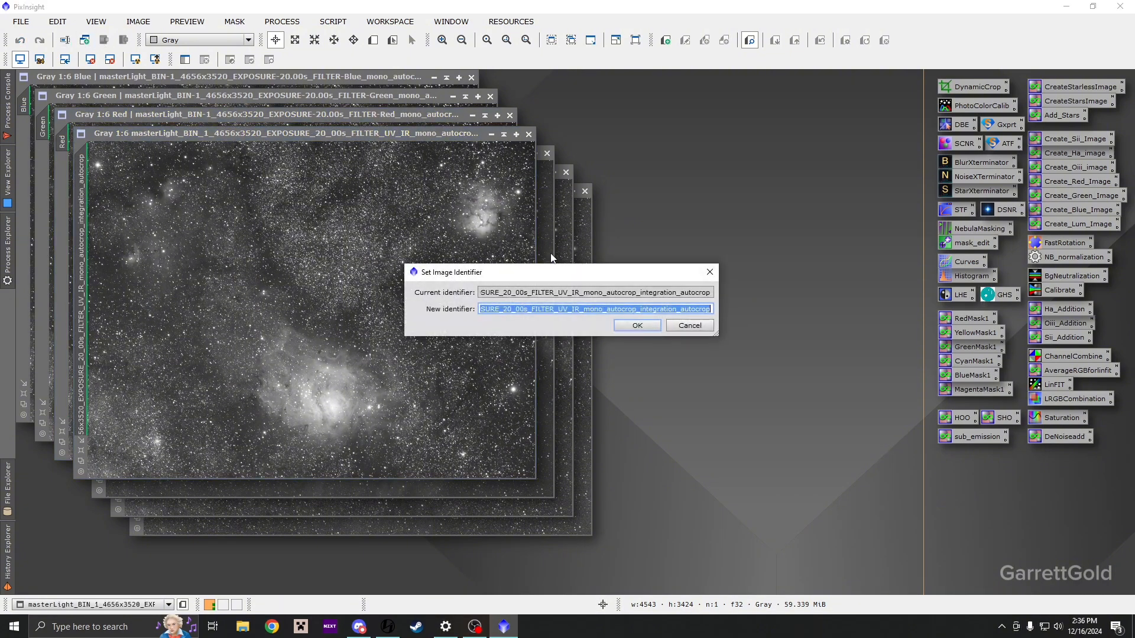
{"action": "type", "text": "Lum"}
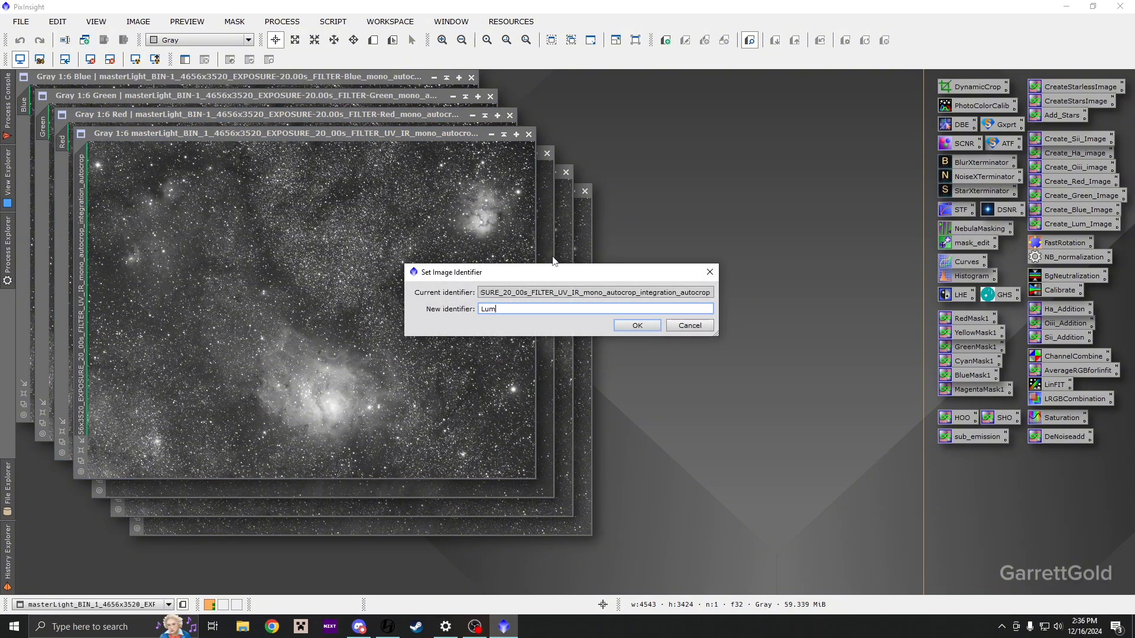
{"action": "left_click", "coordinate": [637, 325]}
- Rename the Ha filter image's identifier to Ha and the SII filter image's identifier to Sii
{"action": "left_click", "coordinate": [544, 278]}
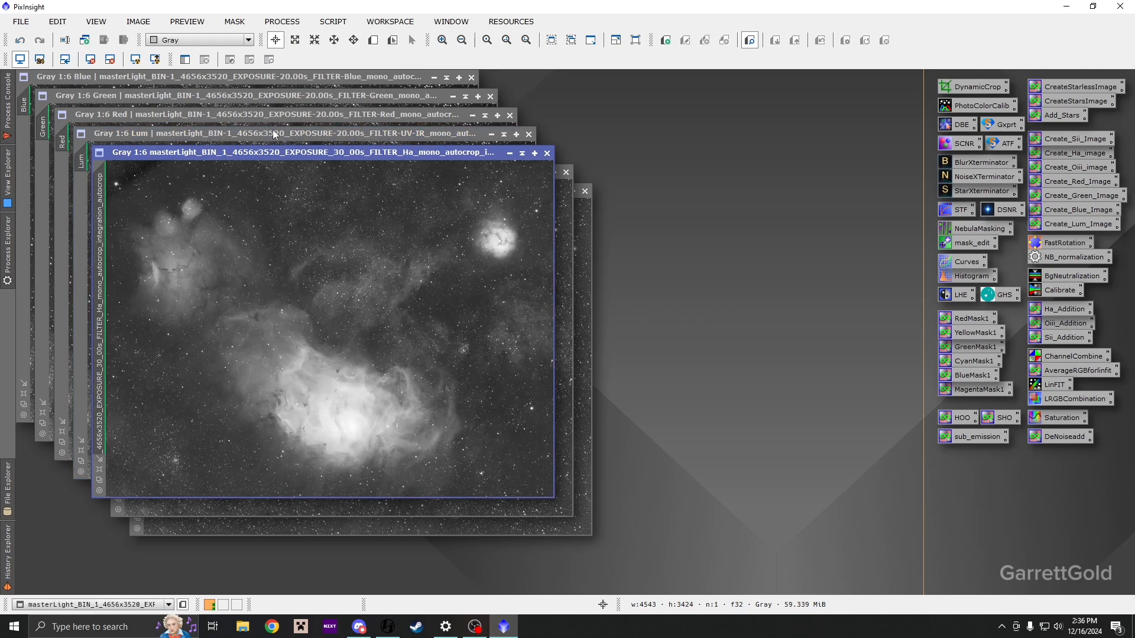
{"action": "left_click", "coordinate": [65, 39]}
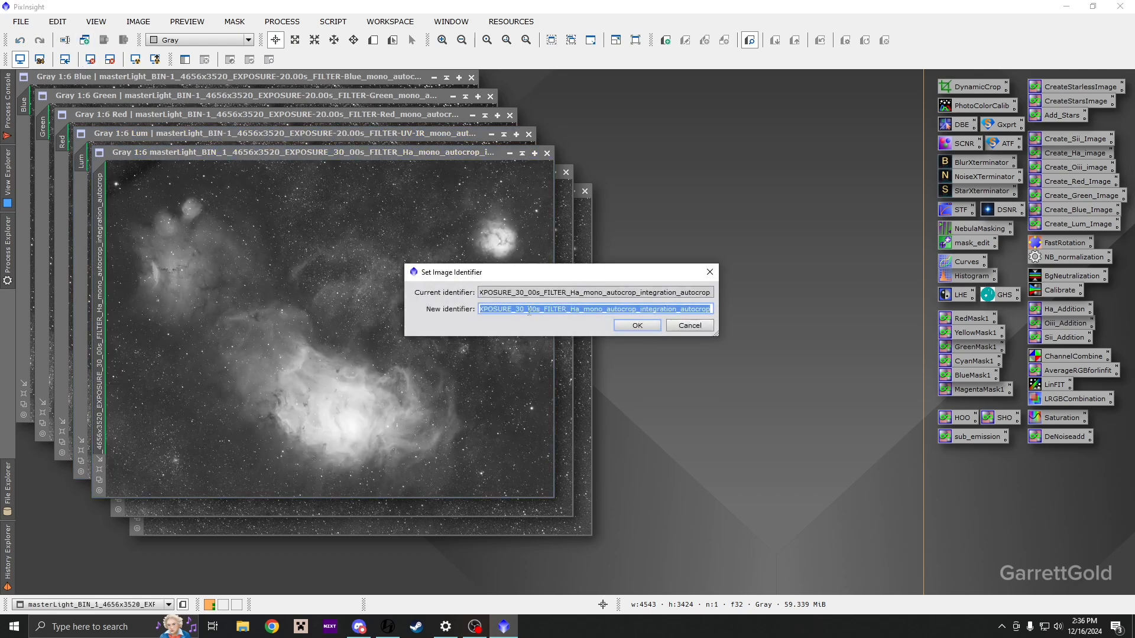
{"action": "type", "text": "Ha"}
{"action": "left_click", "coordinate": [637, 326]}
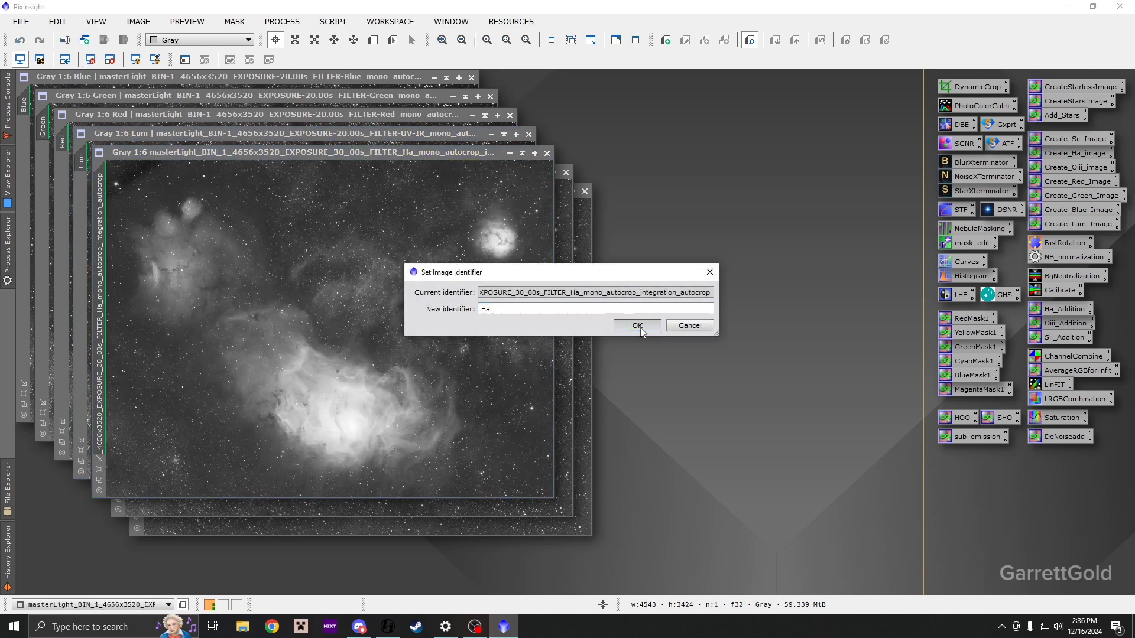
{"action": "left_click", "coordinate": [564, 278]}
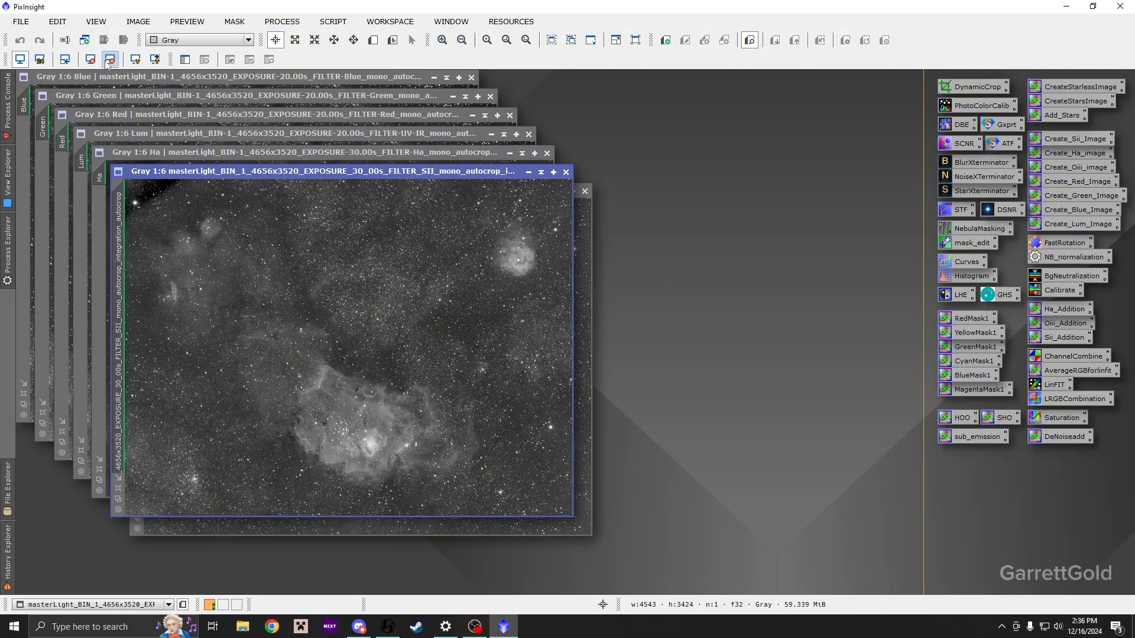
{"action": "left_click", "coordinate": [63, 48]}
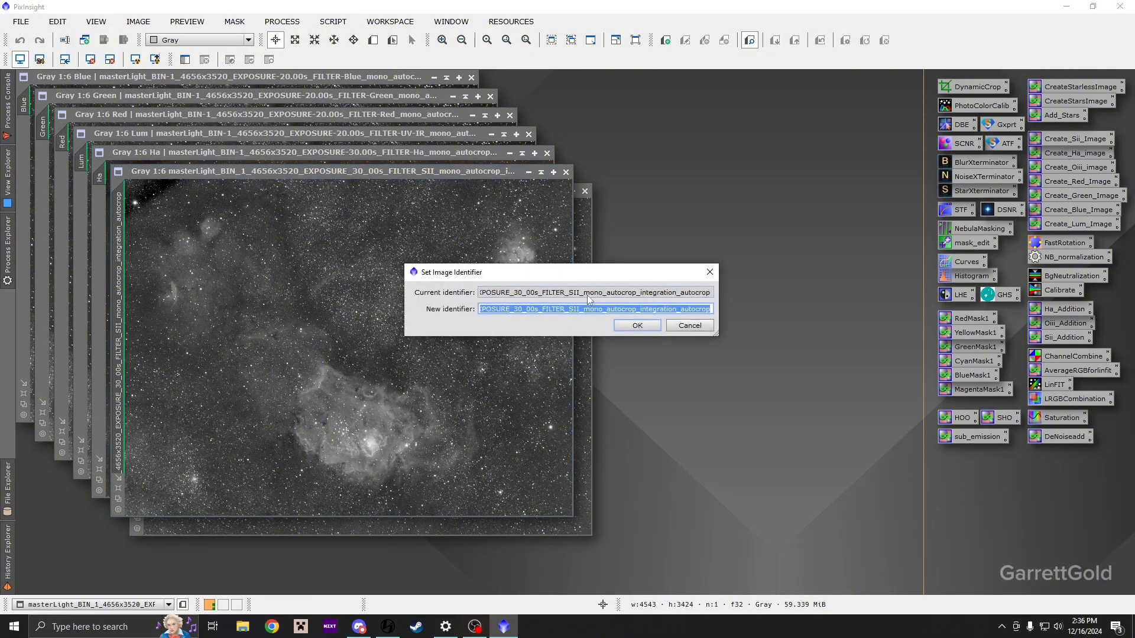
{"action": "type", "text": "Sii"}
{"action": "left_click", "coordinate": [637, 325]}
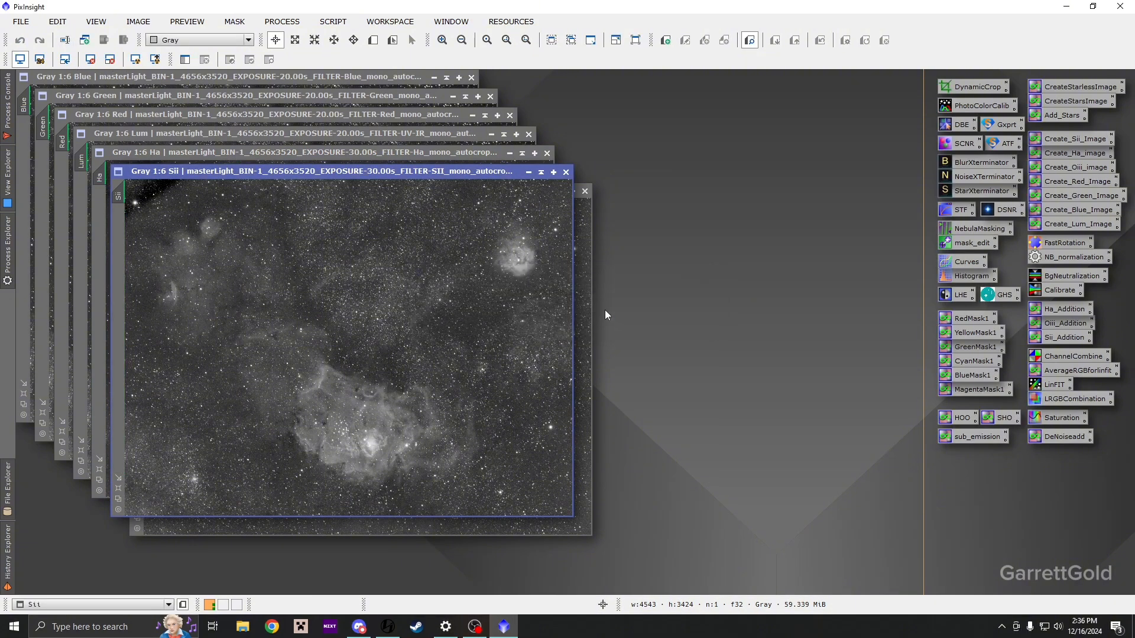
- Rename the OIII filter image's identifier to Oiii
{"action": "left_click", "coordinate": [585, 307]}
{"action": "left_click", "coordinate": [65, 39]}
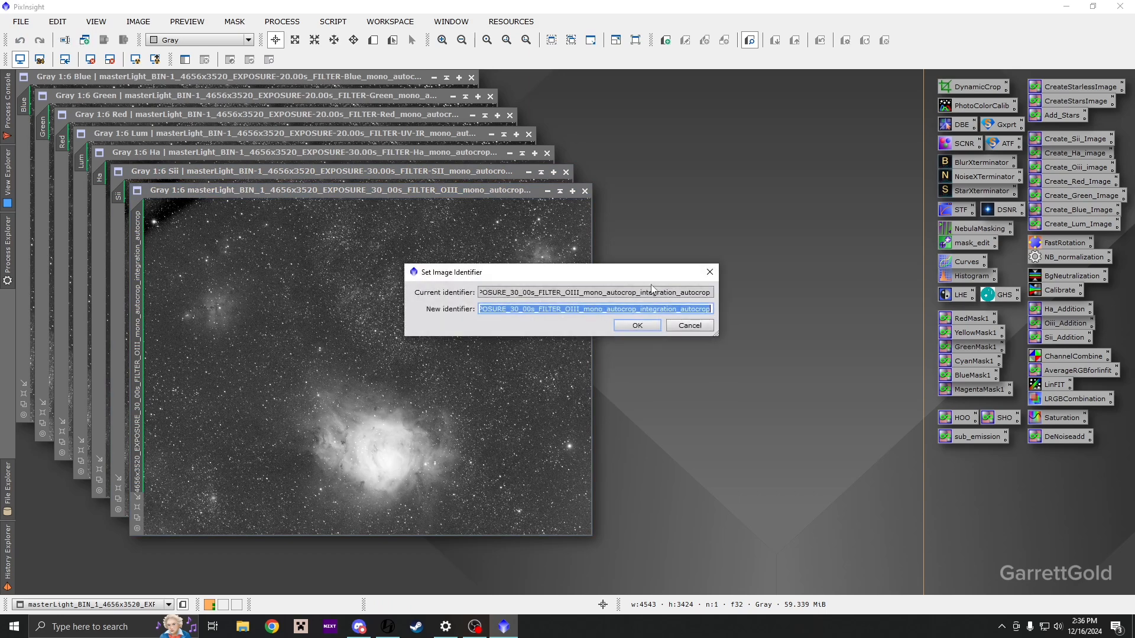
{"action": "type", "text": "Oiii"}
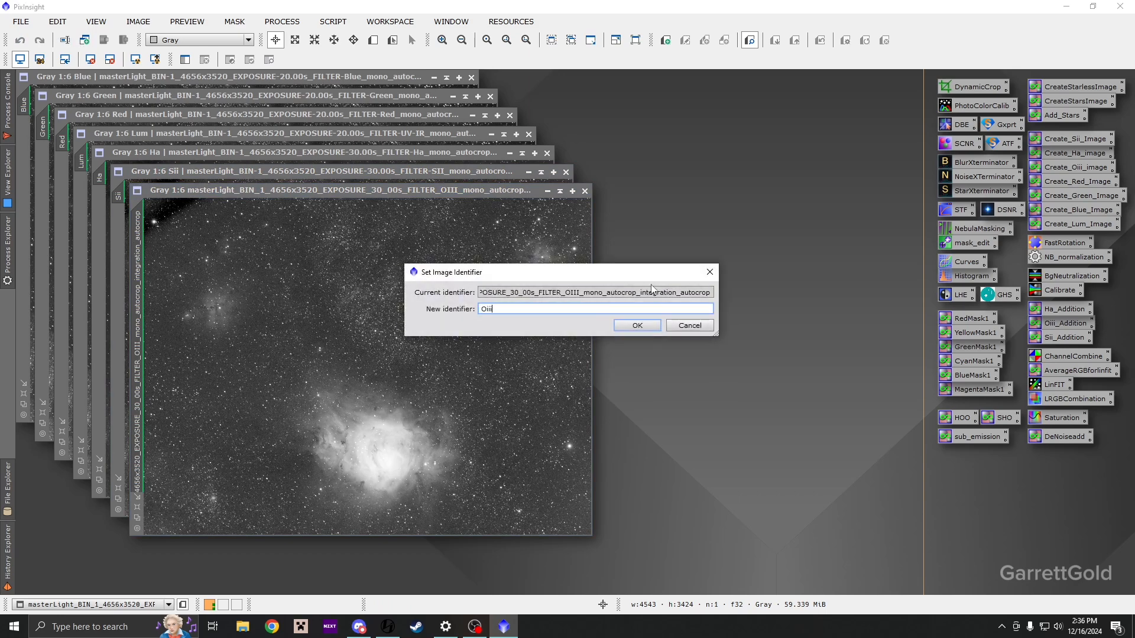
{"action": "left_click", "coordinate": [638, 325]}
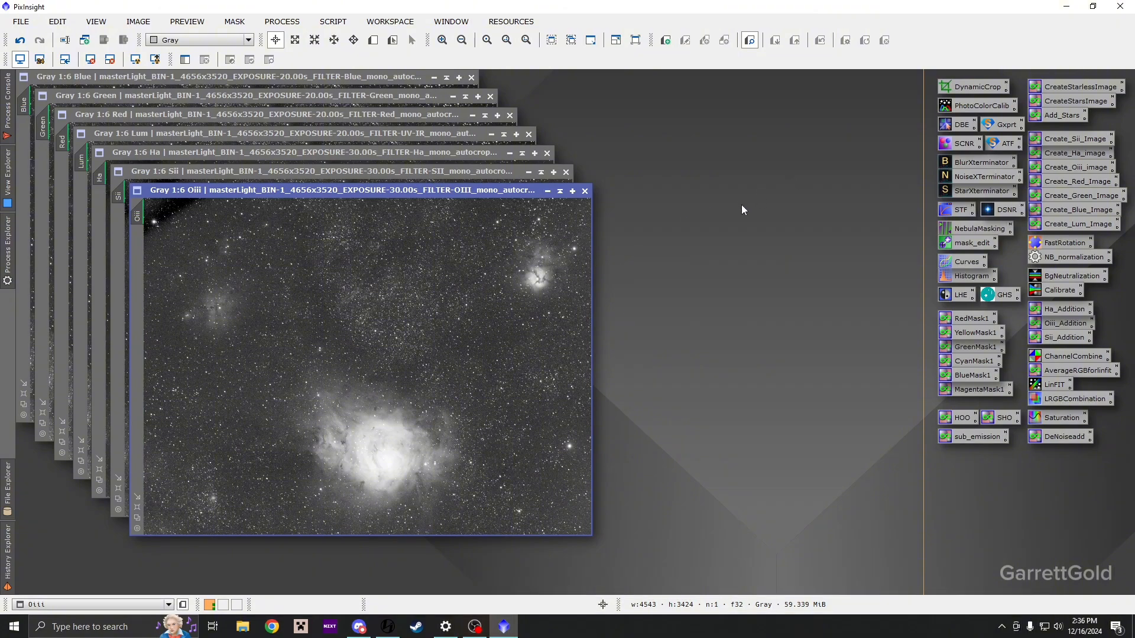
- Shade all seven image windows so that only their title bars remain on the workspace
{"action": "left_click_drag", "start_coordinate": [559, 193], "coordinate": [558, 196]}
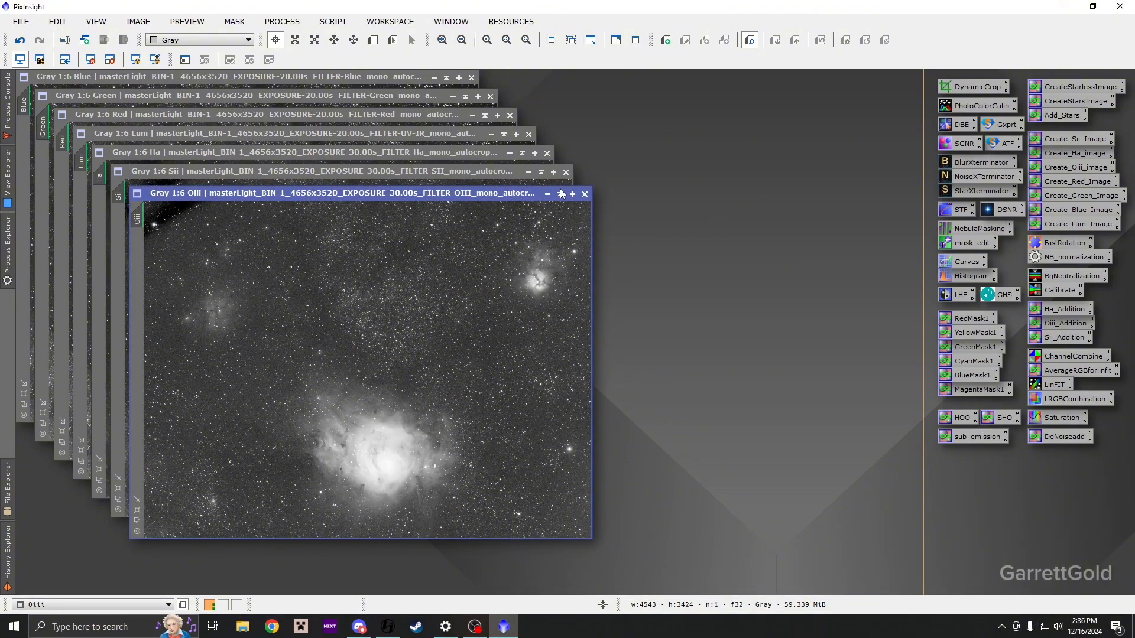
{"action": "left_click", "coordinate": [560, 194]}
{"action": "left_click", "coordinate": [541, 172]}
{"action": "left_click", "coordinate": [521, 153]}
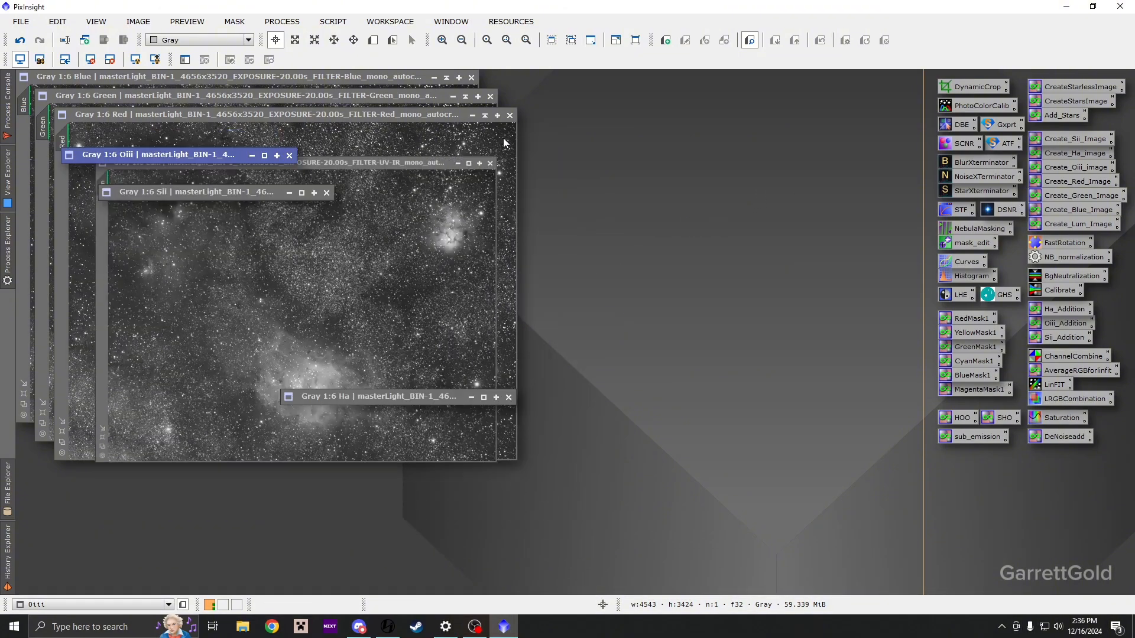
{"action": "left_click", "coordinate": [503, 134]}
{"action": "left_click", "coordinate": [485, 115]}
{"action": "left_click", "coordinate": [465, 96]}
{"action": "left_click", "coordinate": [447, 78]}
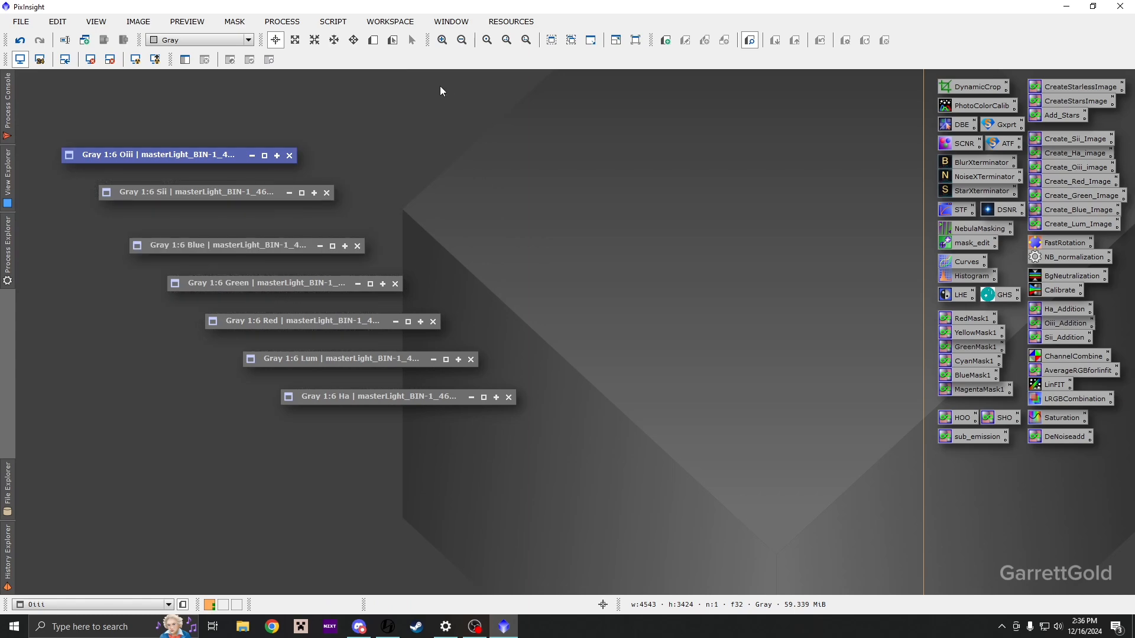
- Open the PhotometricContinuumSubtraction script and set Ha as the narrowband view and Red as the broadband view
{"action": "left_click", "coordinate": [332, 21]}
{"action": "mouse_move", "coordinate": [373, 182]}
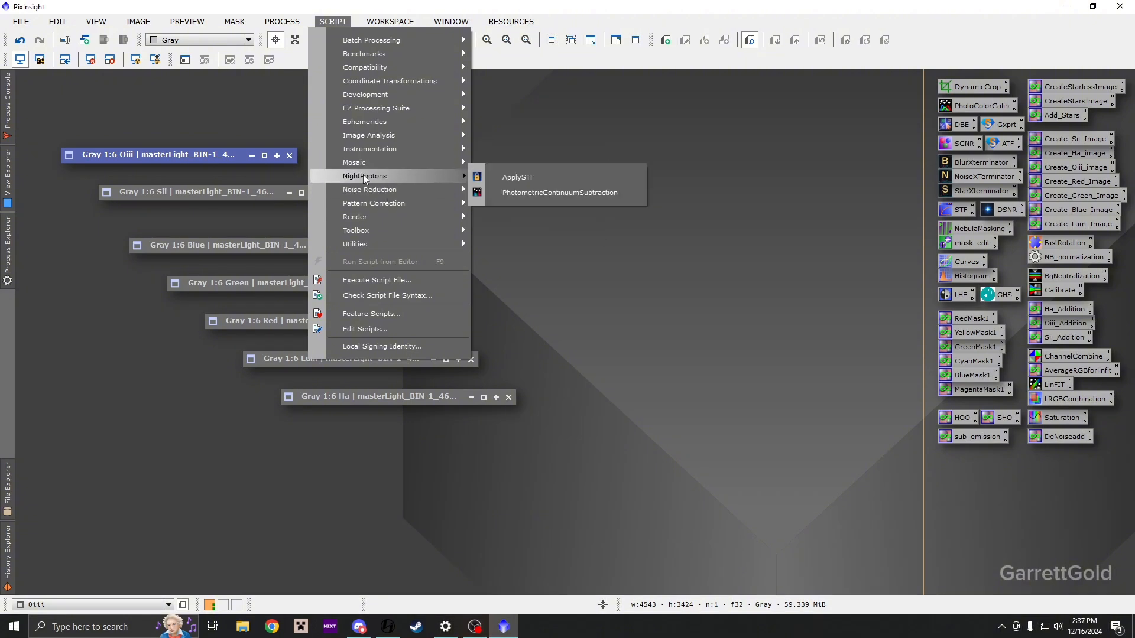
{"action": "left_click", "coordinate": [521, 195]}
{"action": "left_click_drag", "start_coordinate": [706, 141], "coordinate": [686, 115]}
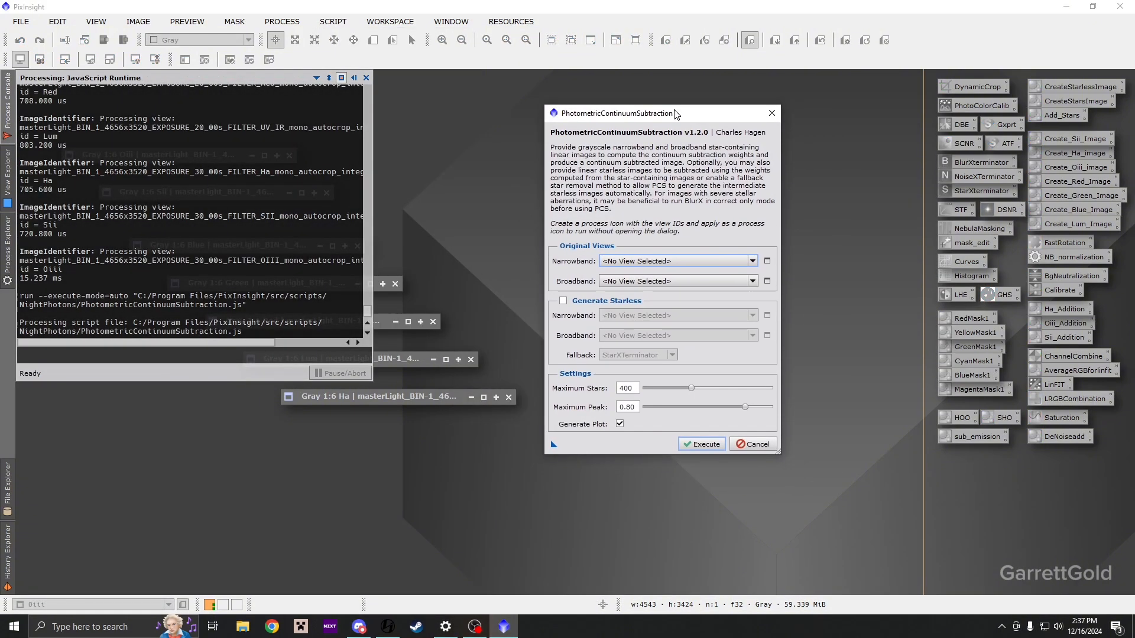
{"action": "left_click", "coordinate": [665, 263]}
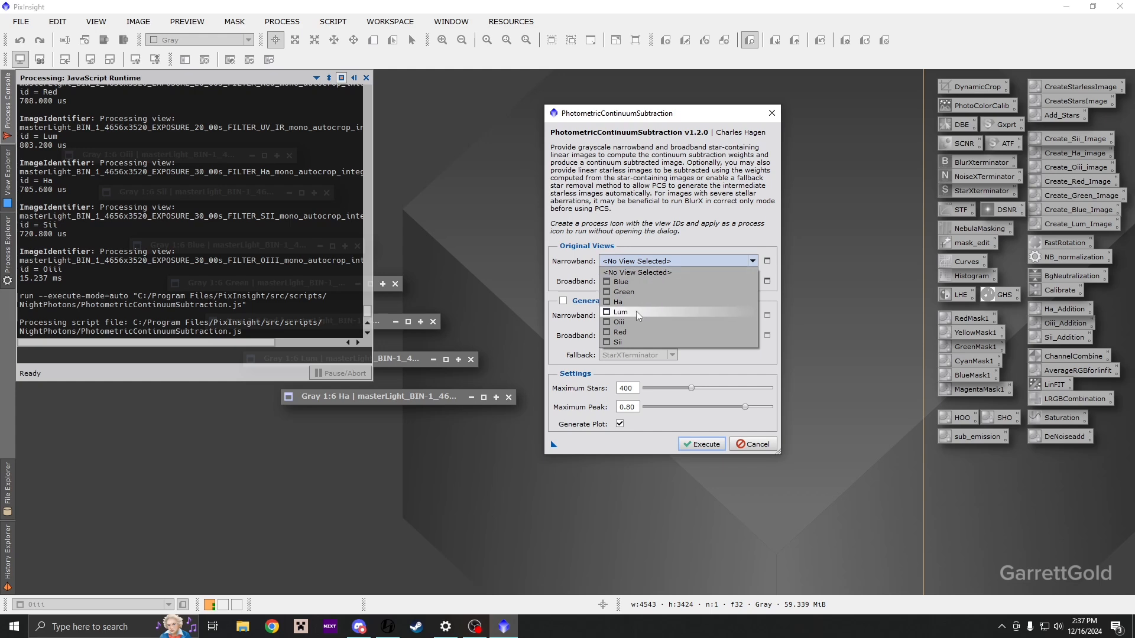
{"action": "left_click", "coordinate": [621, 302]}
{"action": "left_click", "coordinate": [618, 282]}
{"action": "left_click", "coordinate": [632, 351]}
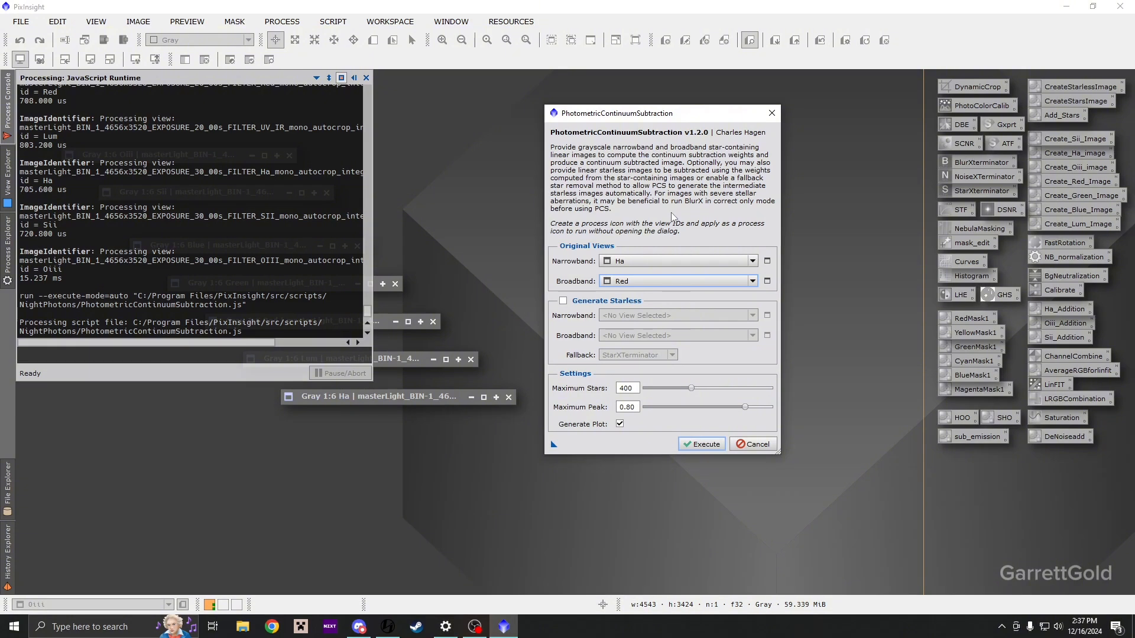
- Enable starless generation with StarXTerminator as the fallback and execute the continuum subtraction
{"action": "left_click", "coordinate": [561, 298]}
{"action": "left_click", "coordinate": [641, 355]}
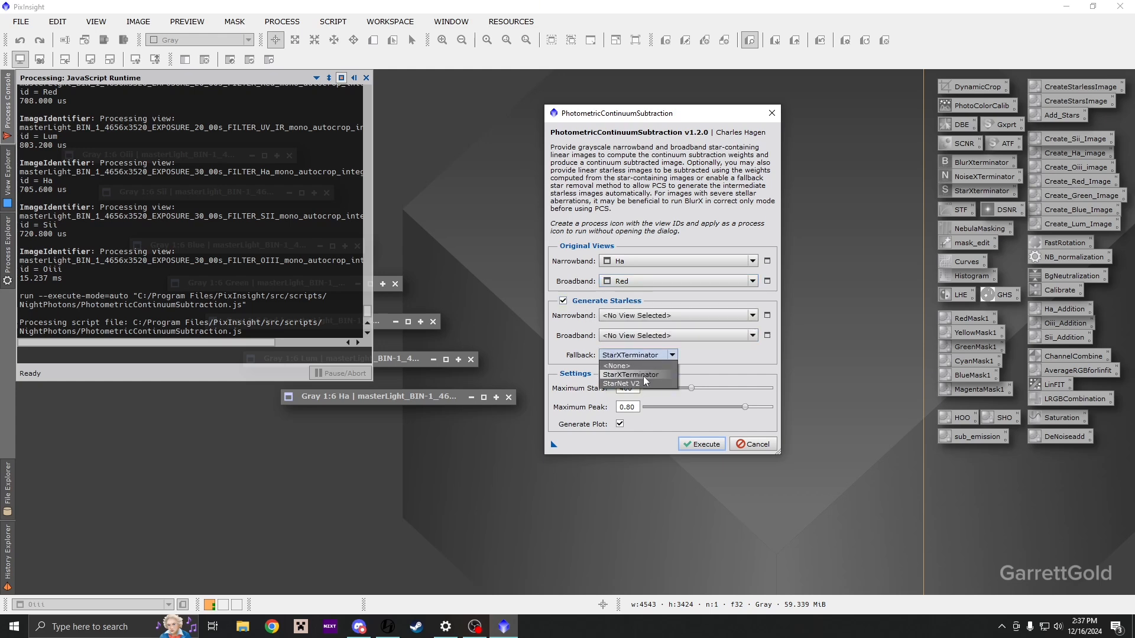
{"action": "left_click", "coordinate": [637, 374]}
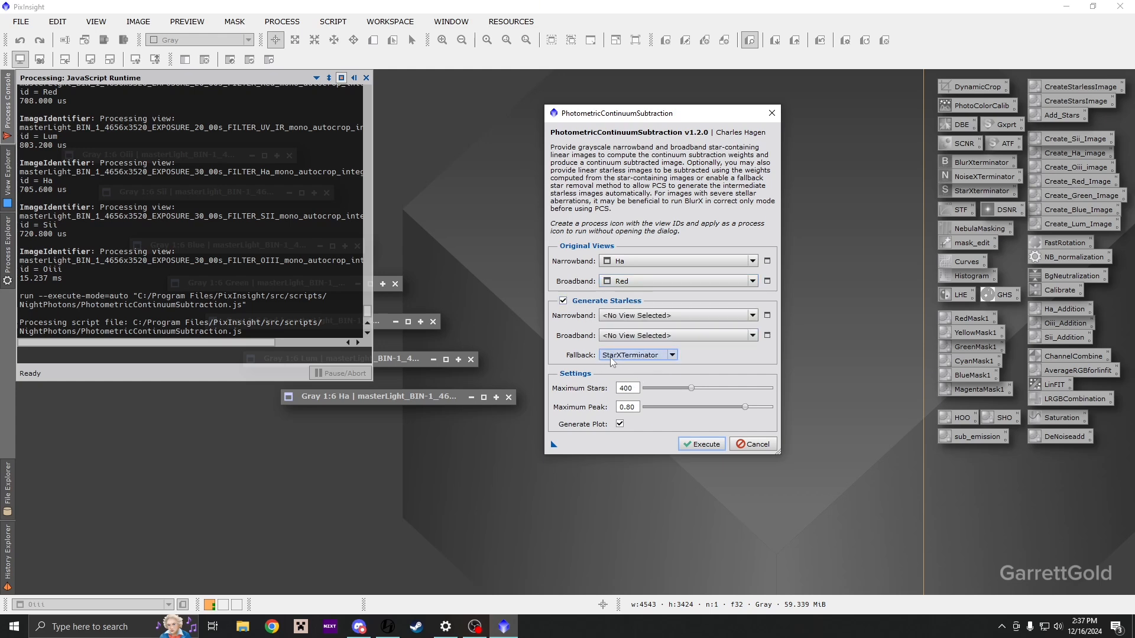
{"action": "left_click", "coordinate": [700, 443]}
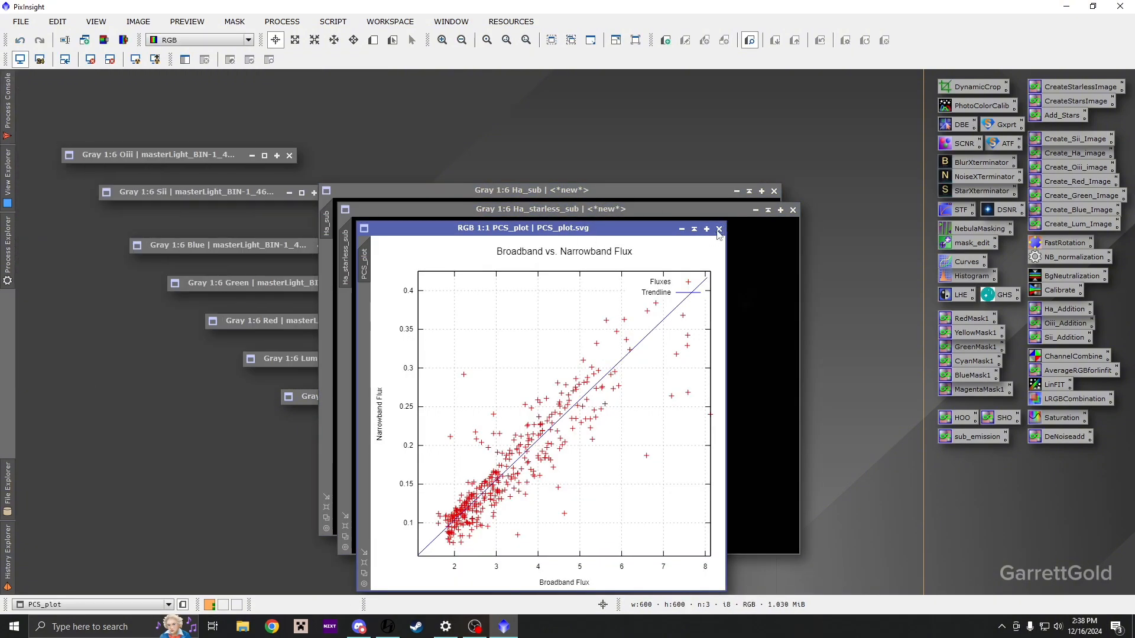
- Close the PCS_plot flux graph, and apply a screen auto stretch to the Ha_starless_sub image, moving its window clear of Ha_sub
{"action": "left_click", "coordinate": [719, 229]}
{"action": "key", "text": "ctrl+a"}
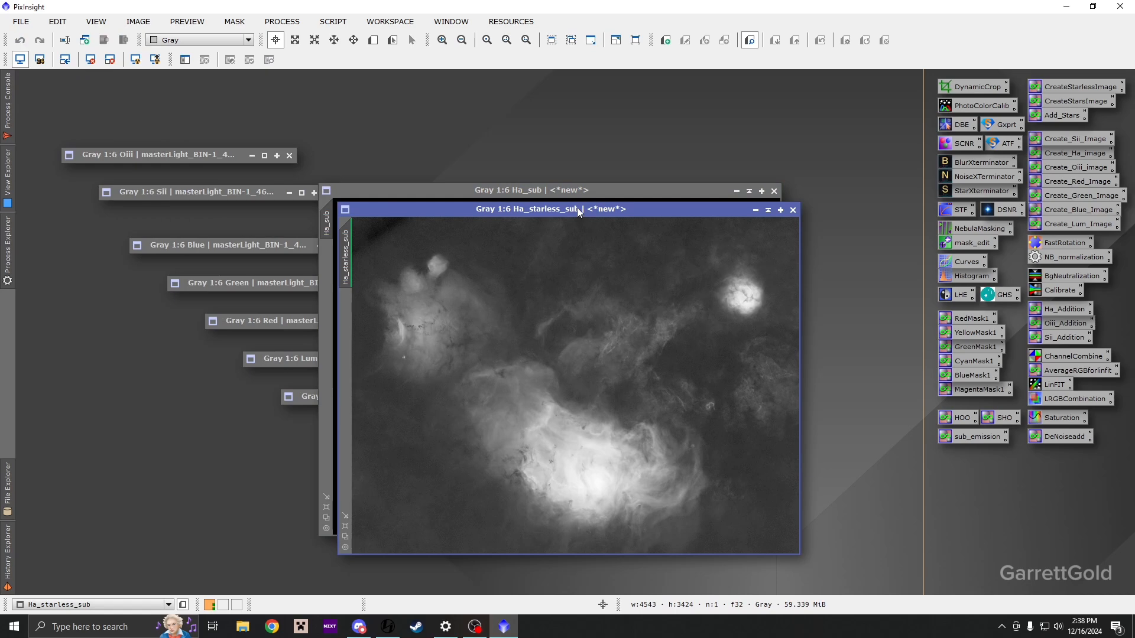
{"action": "left_click_drag", "start_coordinate": [577, 209], "coordinate": [689, 130]}
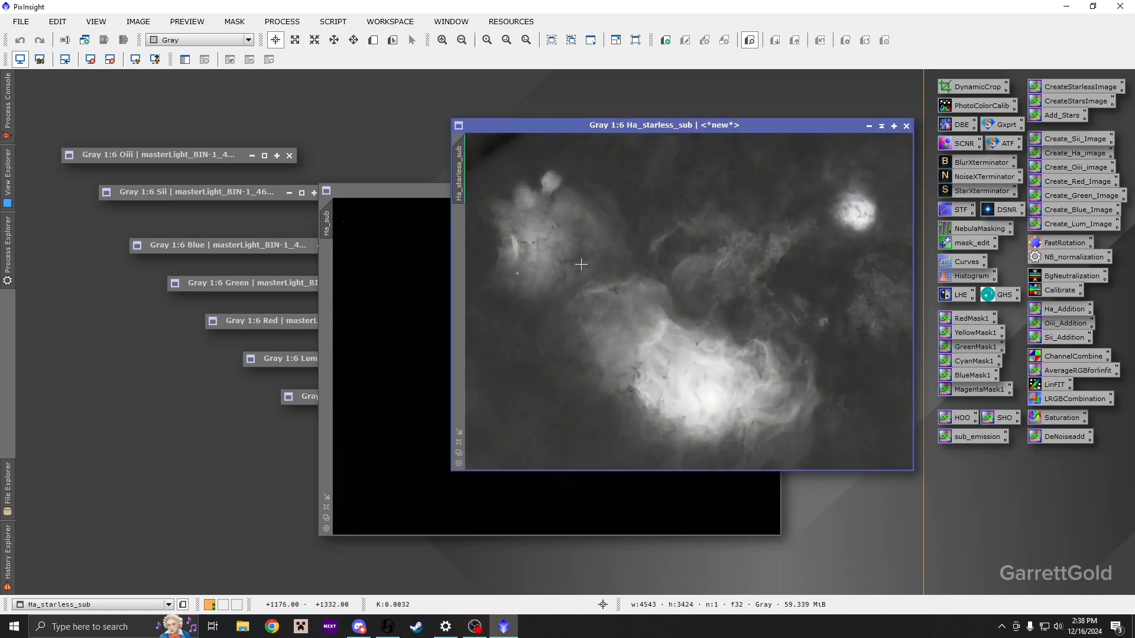
- Examine the nebula structures in the Ha_starless_sub image up close and at full view
{"action": "scroll", "coordinate": [514, 177], "scroll_direction": "up", "scroll_amount": 3}
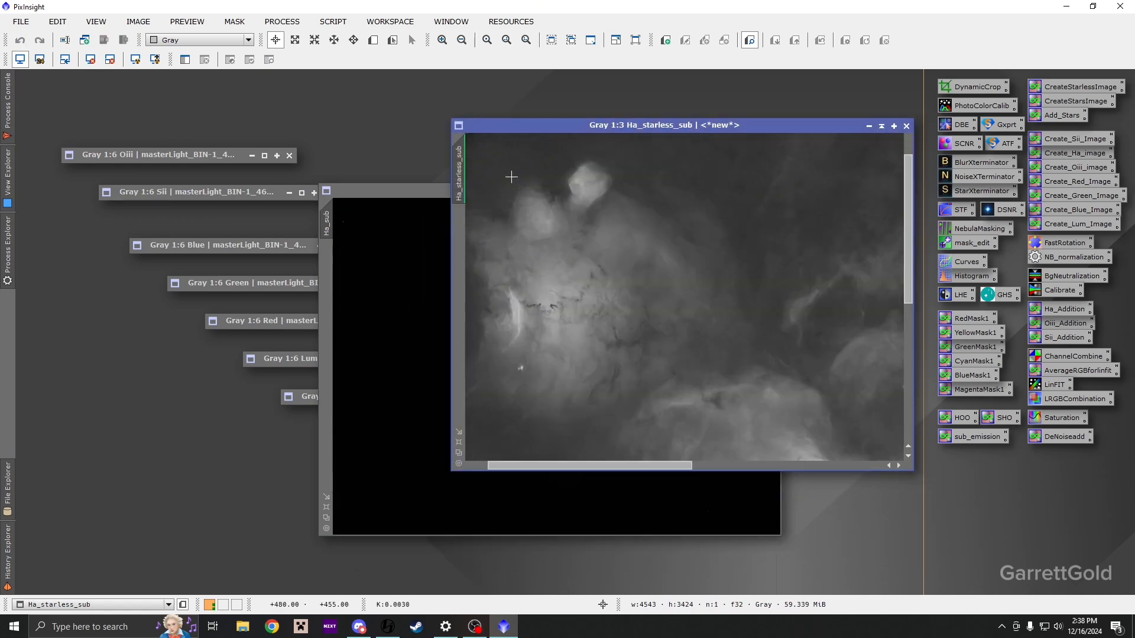
{"action": "left_click_drag", "start_coordinate": [675, 248], "coordinate": [578, 154]}
{"action": "scroll", "coordinate": [693, 306], "scroll_direction": "down", "scroll_amount": 3}
{"action": "scroll", "coordinate": [693, 305], "scroll_direction": "up", "scroll_amount": 2}
{"action": "scroll", "coordinate": [694, 303], "scroll_direction": "down", "scroll_amount": 2}
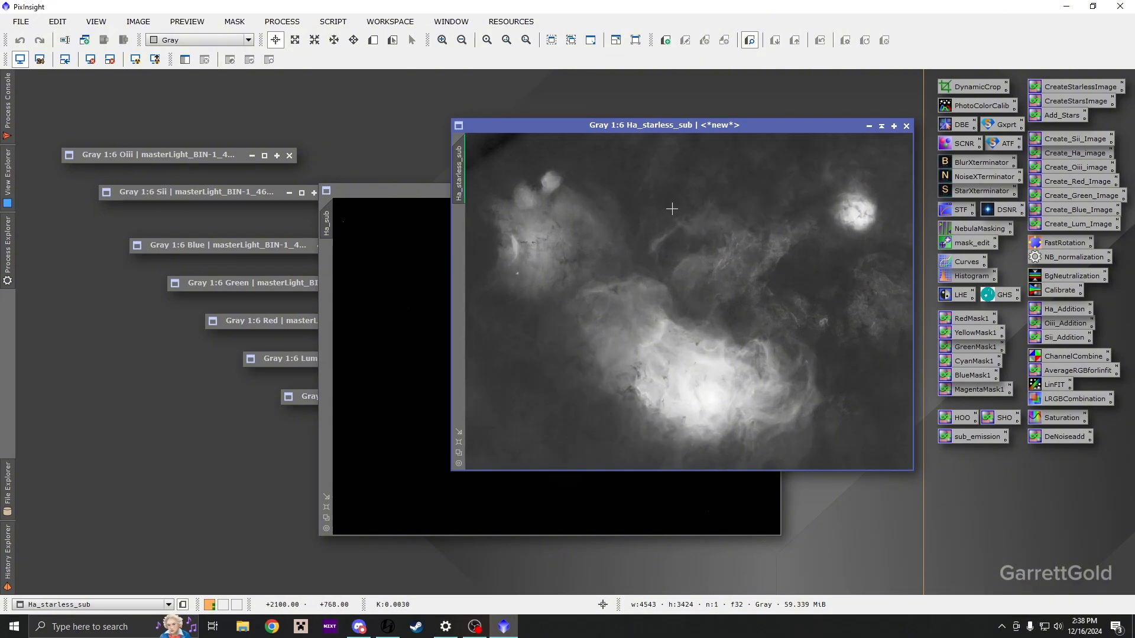
{"action": "scroll", "coordinate": [672, 209], "scroll_direction": "up", "scroll_amount": 3}
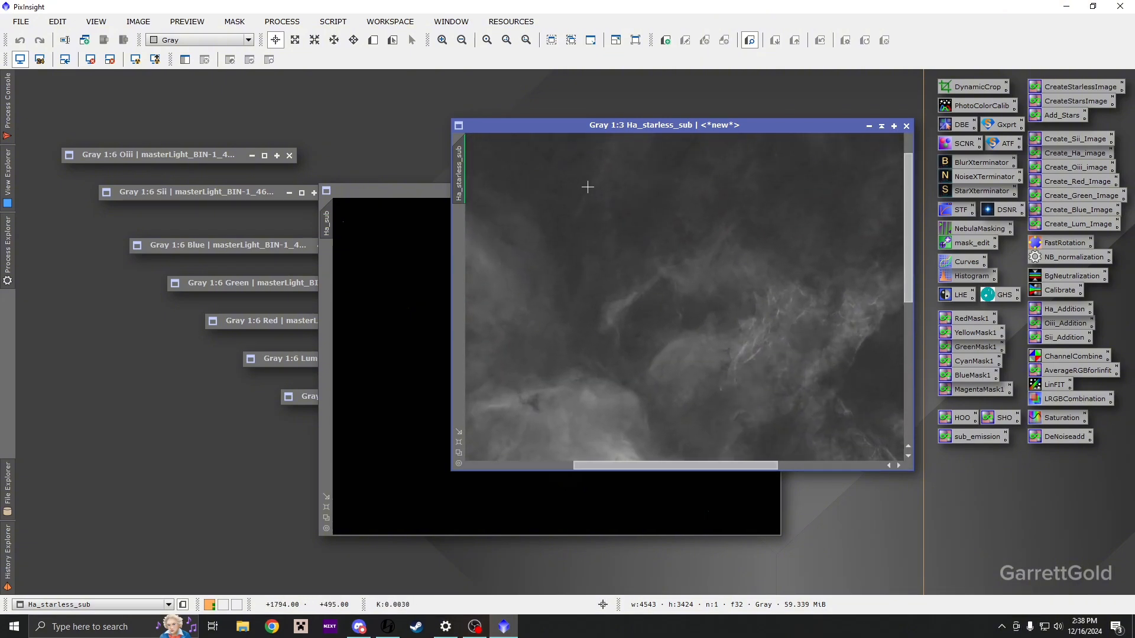
{"action": "scroll", "coordinate": [587, 187], "scroll_direction": "down", "scroll_amount": 3}
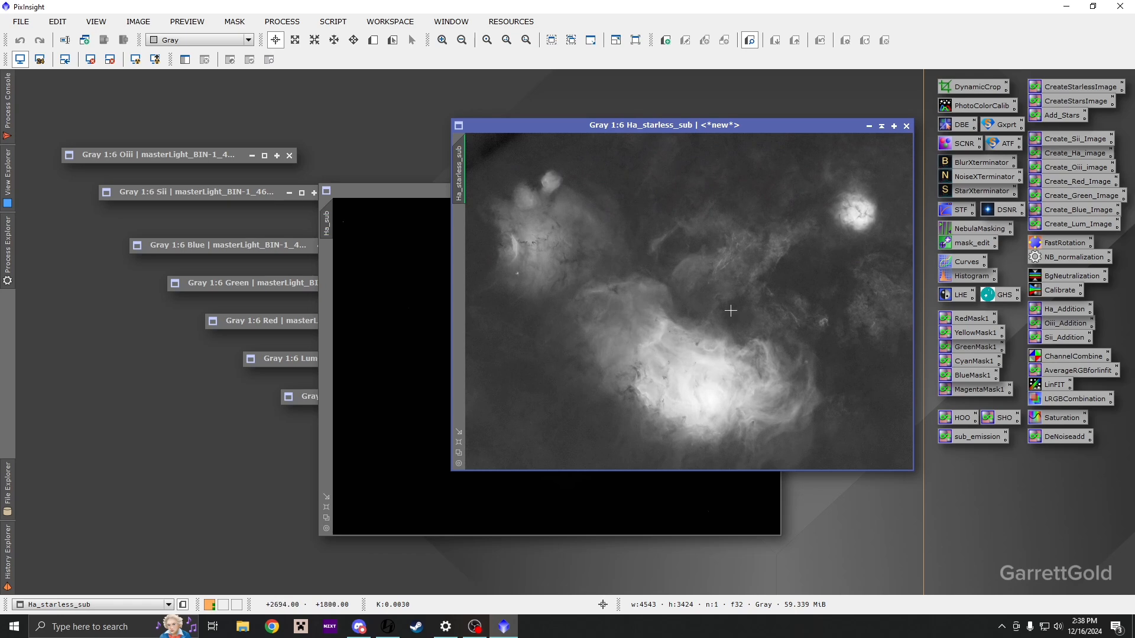
- Apply a screen auto stretch to the Ha_sub image and inspect its remaining stars up close
{"action": "left_click", "coordinate": [390, 280]}
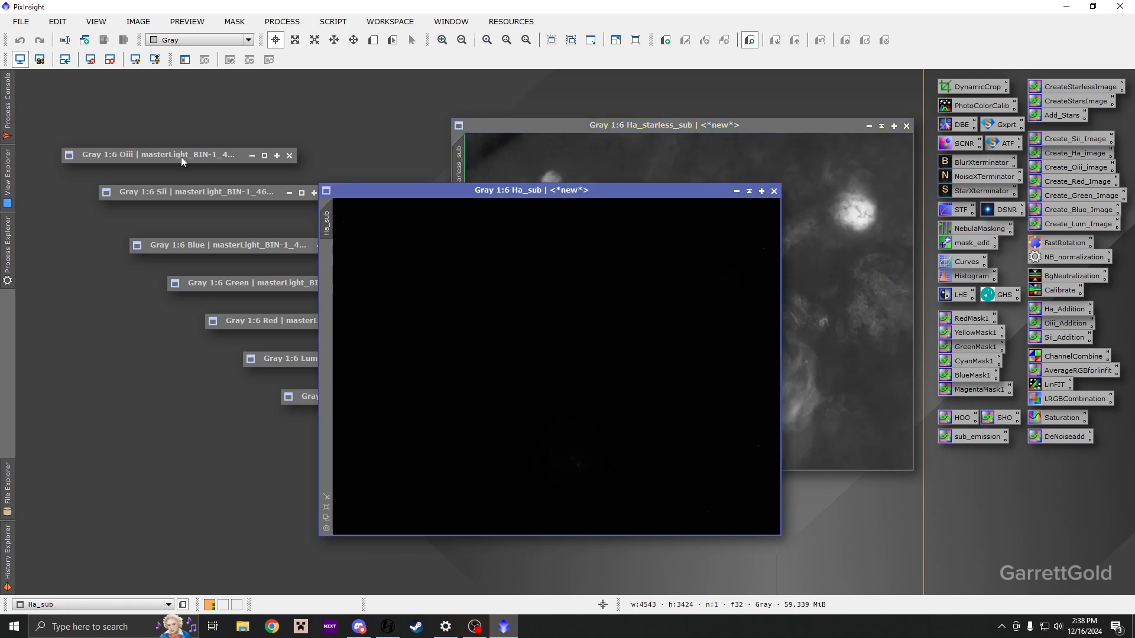
{"action": "left_click", "coordinate": [135, 59]}
{"action": "scroll", "coordinate": [593, 337], "scroll_direction": "up", "scroll_amount": 2}
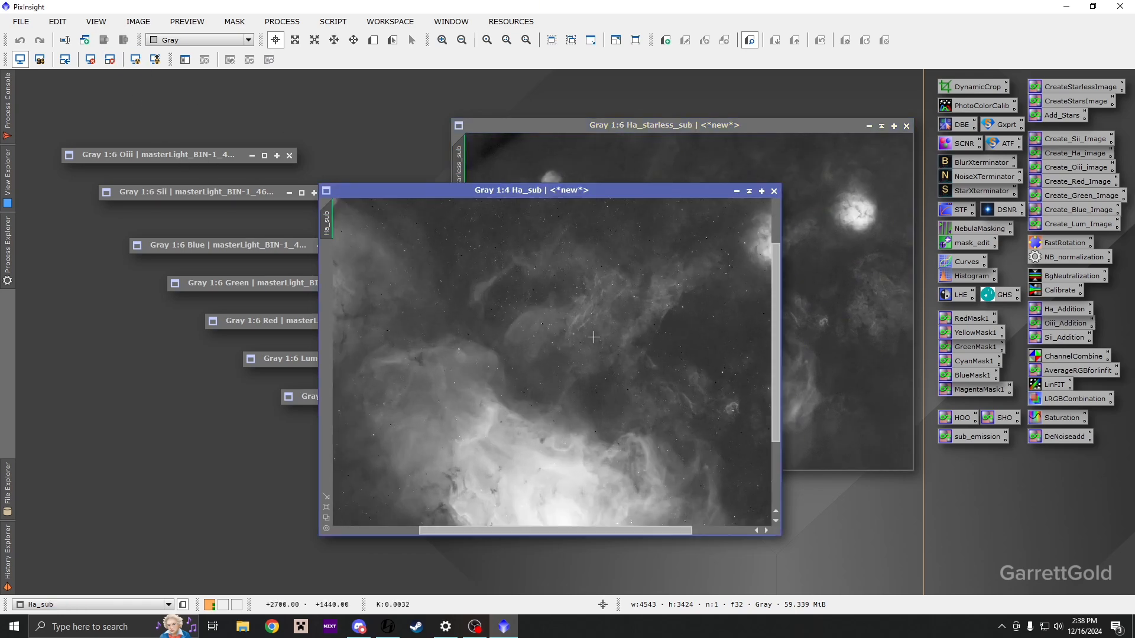
{"action": "scroll", "coordinate": [467, 390], "scroll_direction": "up", "scroll_amount": 4}
{"action": "scroll", "coordinate": [498, 385], "scroll_direction": "down", "scroll_amount": 1}
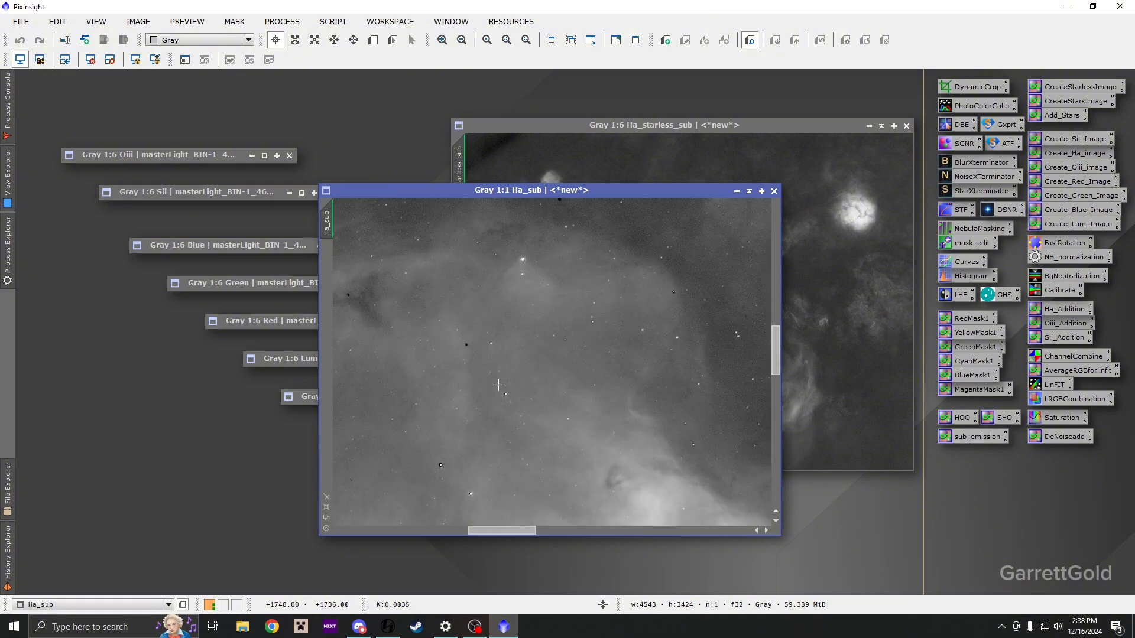
- Compare the Ha_starless_sub image with the star-containing Ha_sub image up close and at full view
{"action": "left_click", "coordinate": [842, 233]}
{"action": "scroll", "coordinate": [539, 331], "scroll_direction": "up", "scroll_amount": 5}
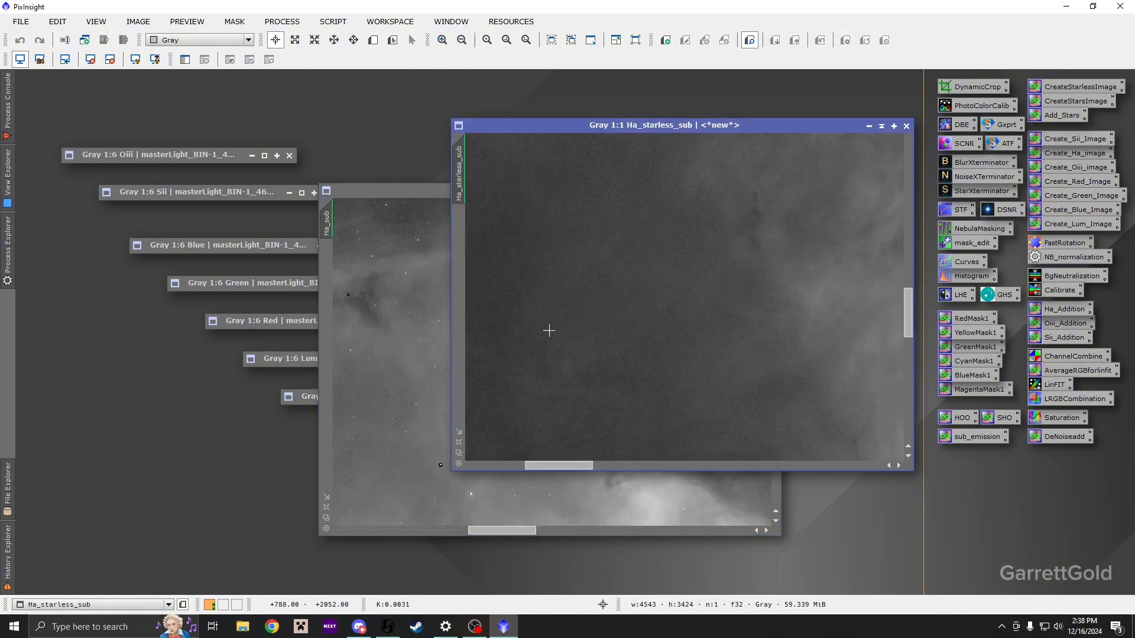
{"action": "scroll", "coordinate": [570, 330], "scroll_direction": "down", "scroll_amount": 4}
{"action": "scroll", "coordinate": [574, 331], "scroll_direction": "down", "scroll_amount": 1}
{"action": "left_click", "coordinate": [338, 317]}
{"action": "scroll", "coordinate": [587, 372], "scroll_direction": "down", "scroll_amount": 4}
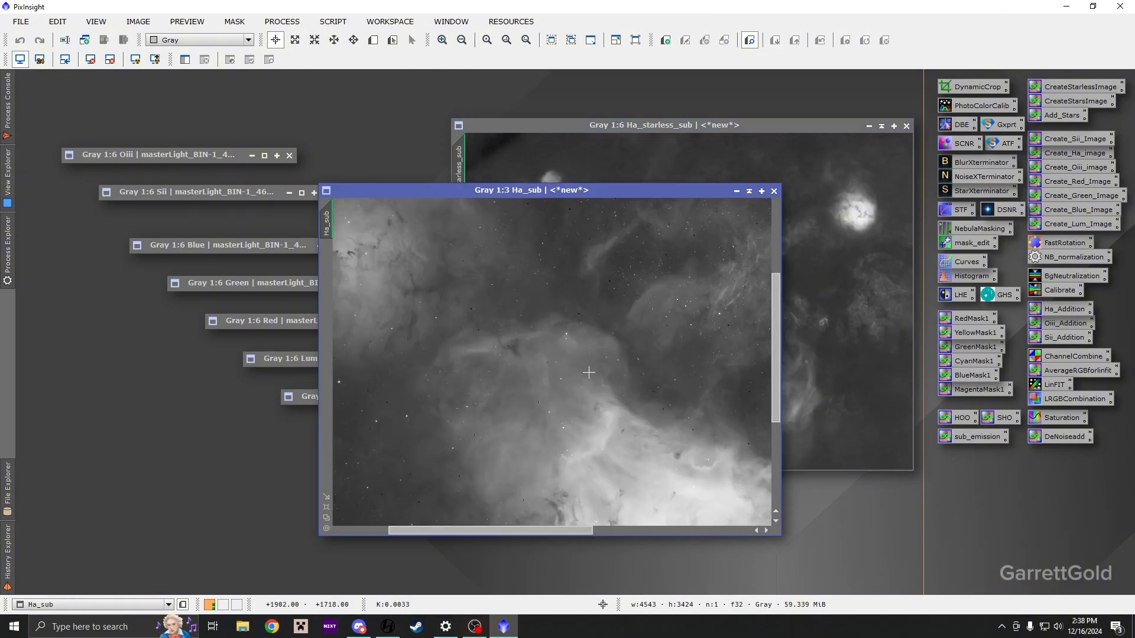
{"action": "scroll", "coordinate": [597, 346], "scroll_direction": "down", "scroll_amount": 1}
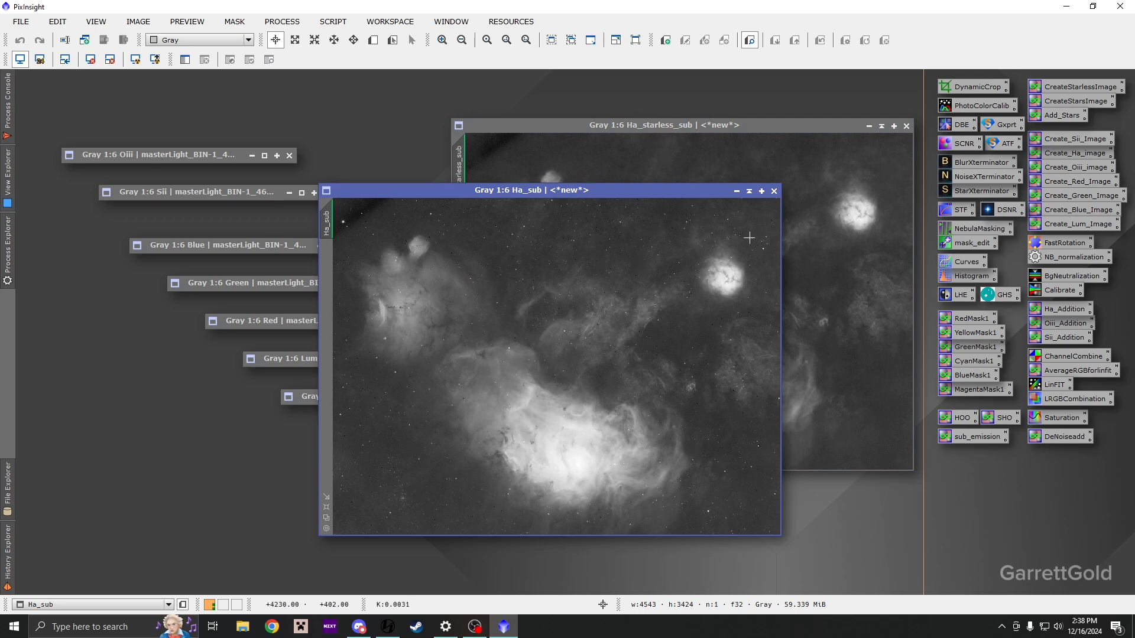
- Close the Ha_sub image, shift the Ha_starless_sub window toward the workspace centre, and inspect its nebula detail
{"action": "left_click", "coordinate": [735, 191]}
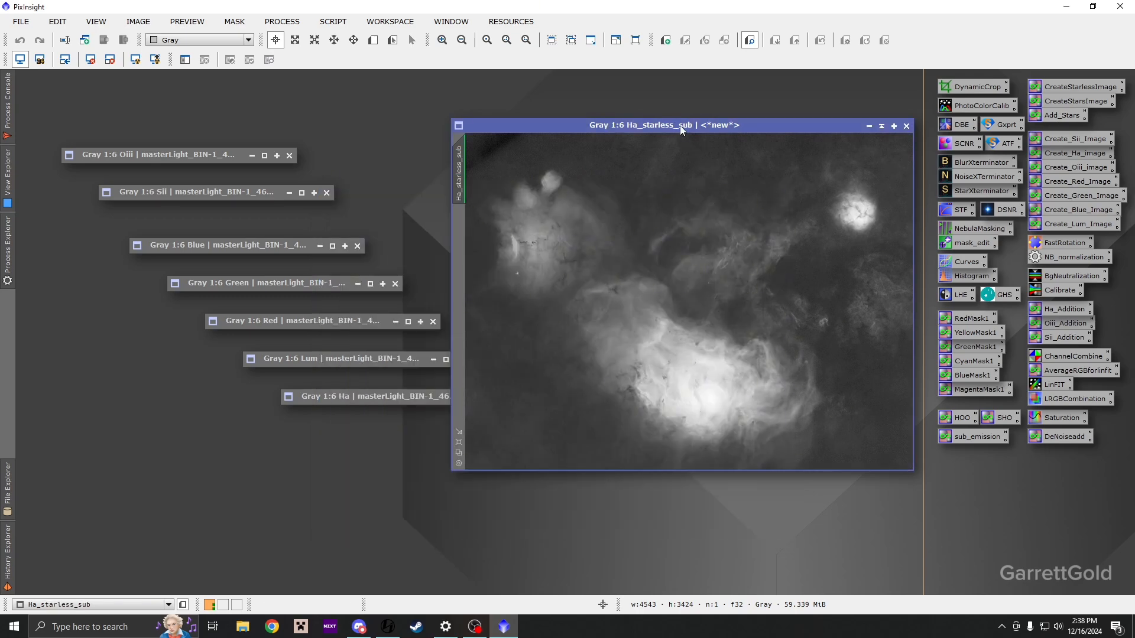
{"action": "left_click_drag", "start_coordinate": [678, 125], "coordinate": [608, 127]}
{"action": "scroll", "coordinate": [458, 267], "scroll_direction": "up", "scroll_amount": 4}
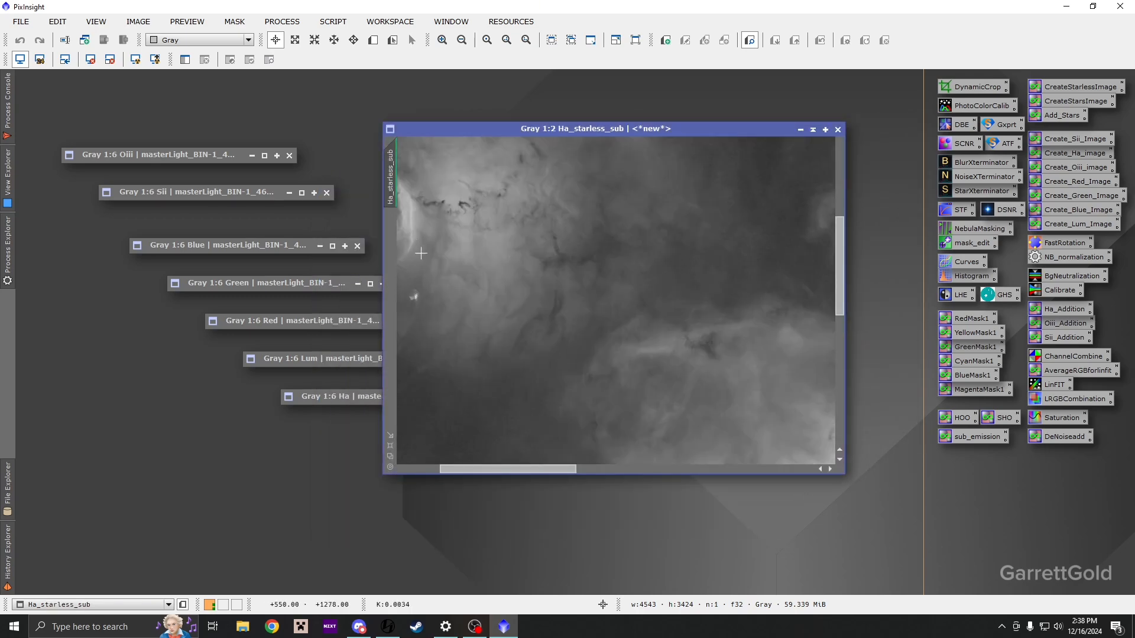
{"action": "scroll", "coordinate": [441, 300], "scroll_direction": "down", "scroll_amount": 4}
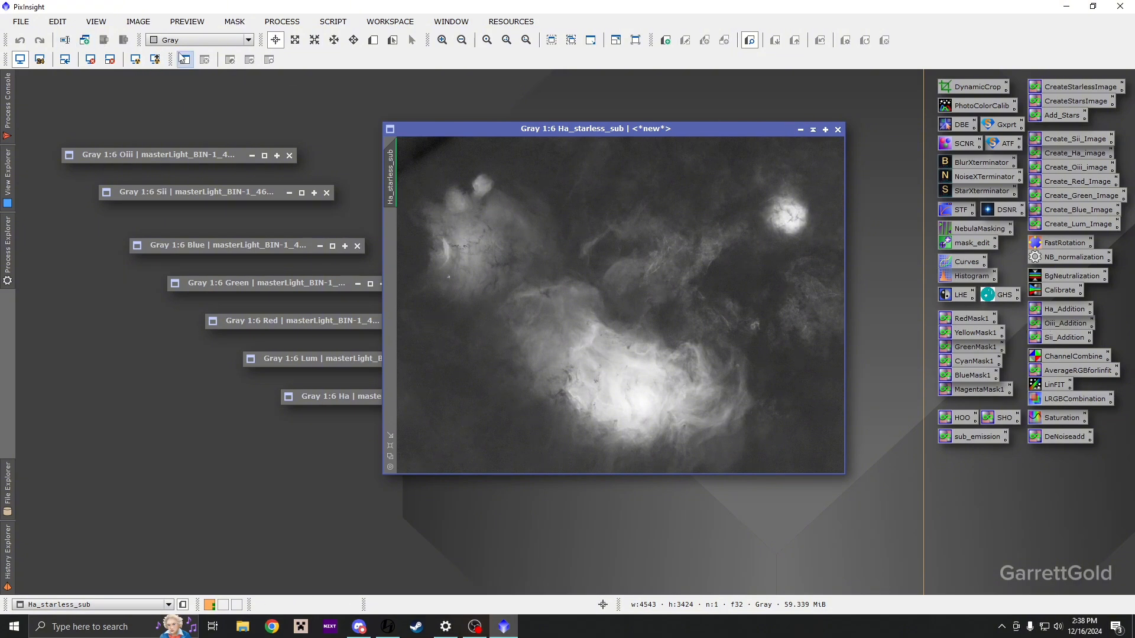
- Change the image identifier of Ha_starless_sub to NBHa
{"action": "left_click", "coordinate": [65, 40]}
{"action": "type", "text": "JN"}
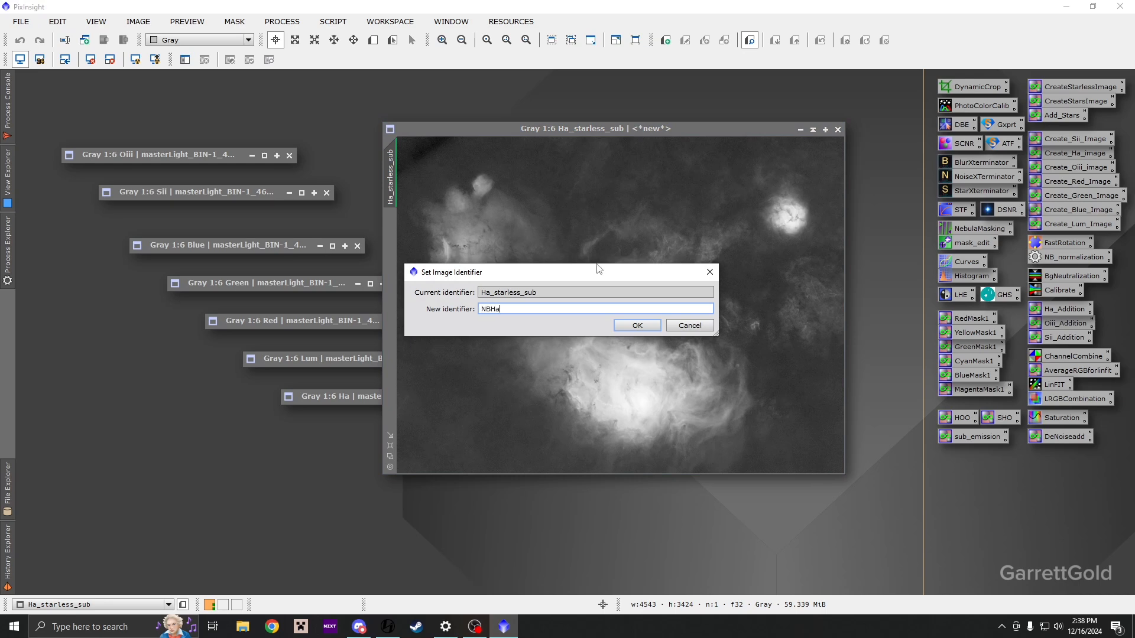
{"action": "left_click", "coordinate": [630, 326]}
- Review the channel expressions and symbol values of the Ha_Addition PixelMath instance, and close it
{"action": "double_click", "coordinate": [1061, 309]}
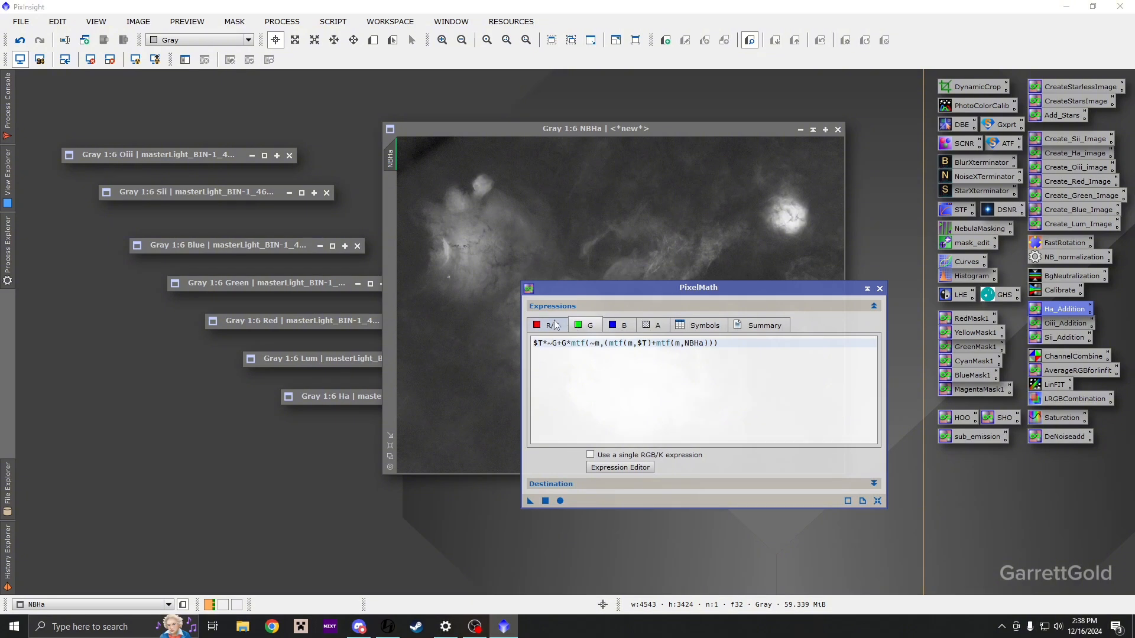
{"action": "left_click", "coordinate": [719, 327]}
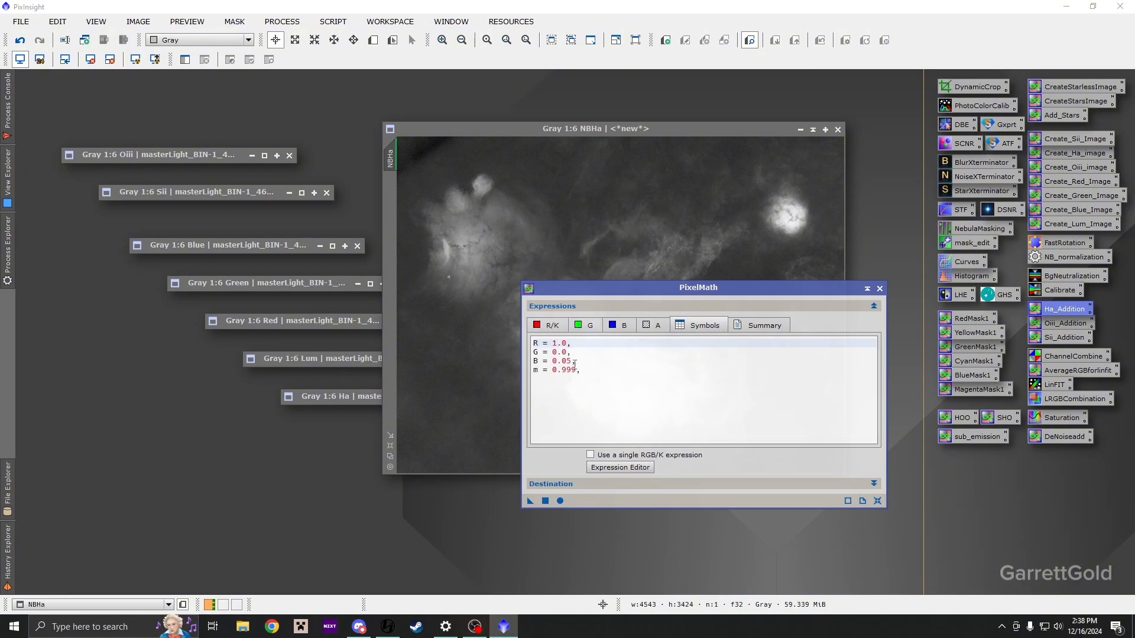
{"action": "left_click", "coordinate": [542, 326]}
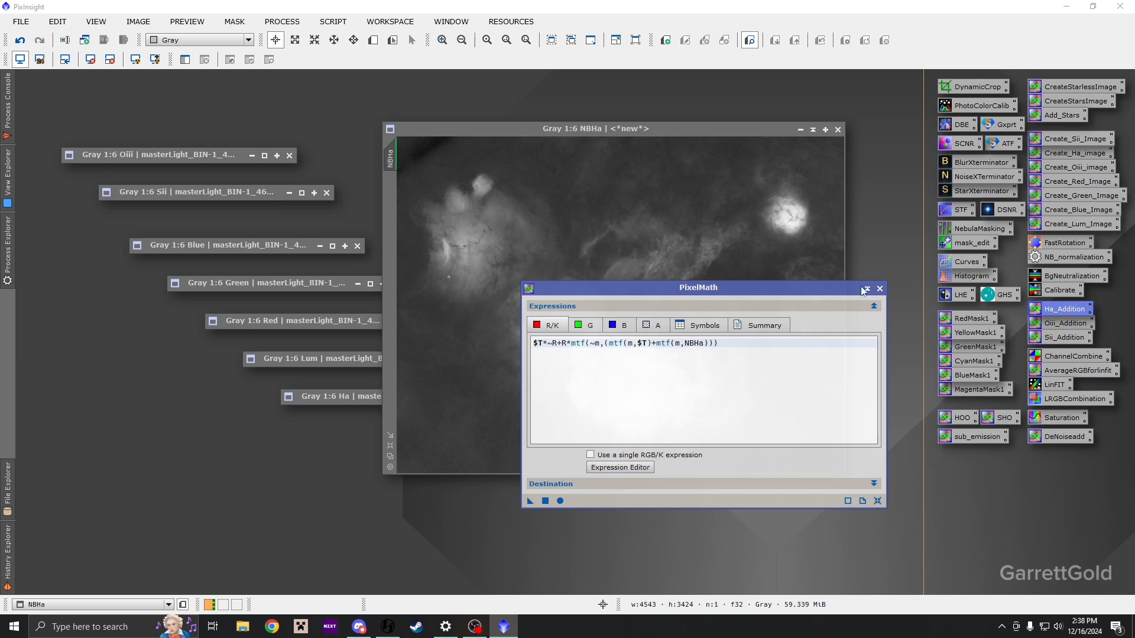
{"action": "left_click", "coordinate": [879, 289]}
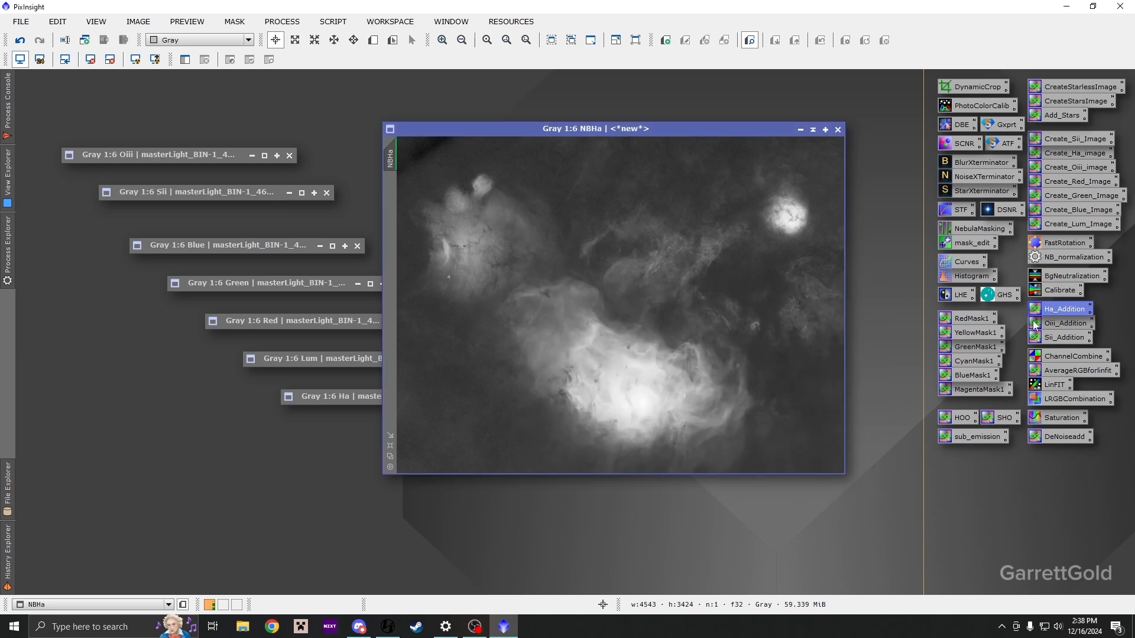
- Minimize the NBHa image and park its icon beneath the master image icons
{"action": "left_click", "coordinate": [811, 133]}
{"action": "mouse_move", "coordinate": [604, 304]}
{"action": "left_mouse_down"}
{"action": "mouse_move", "coordinate": [125, 371]}
{"action": "mouse_move", "coordinate": [112, 418]}
{"action": "left_mouse_up"}
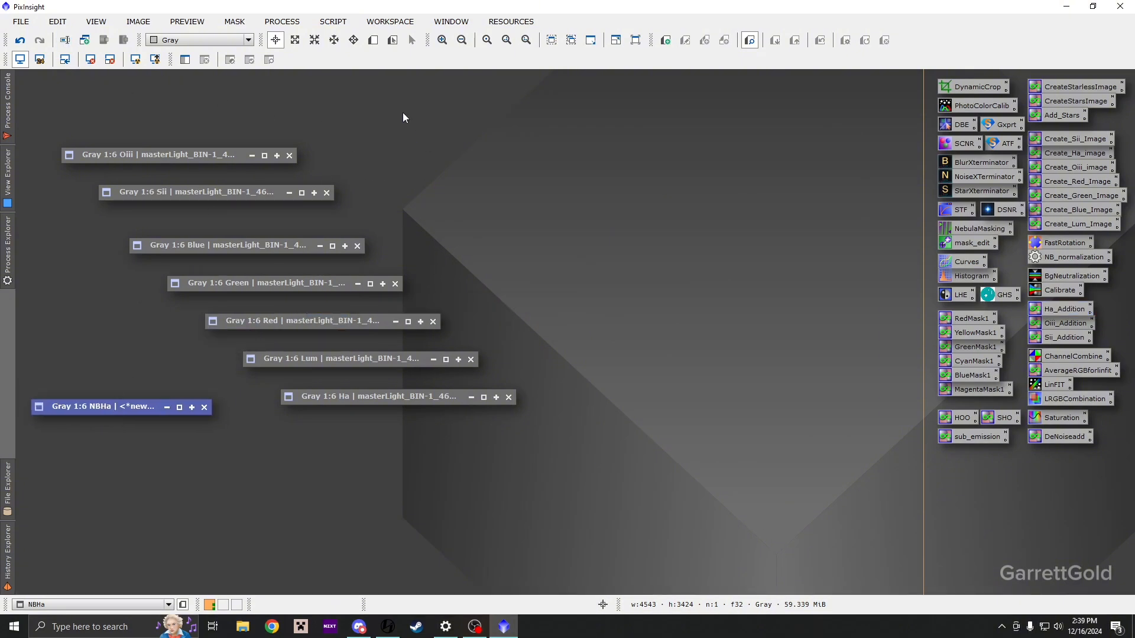
{"action": "left_click", "coordinate": [335, 22]}
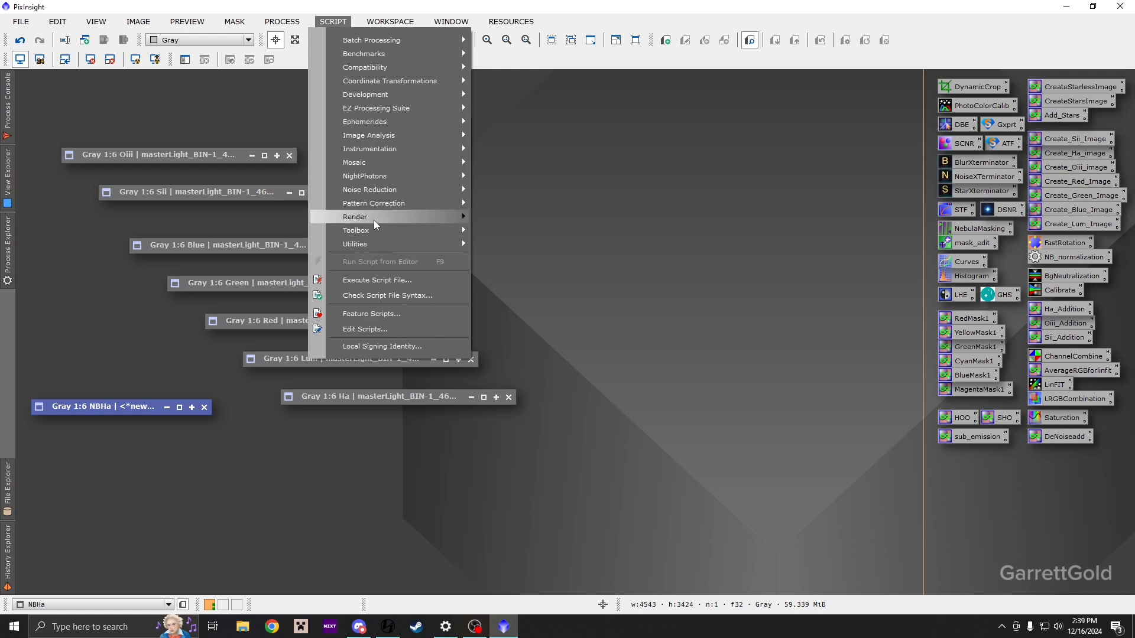
{"action": "mouse_move", "coordinate": [378, 189]}
{"action": "left_click", "coordinate": [542, 197]}
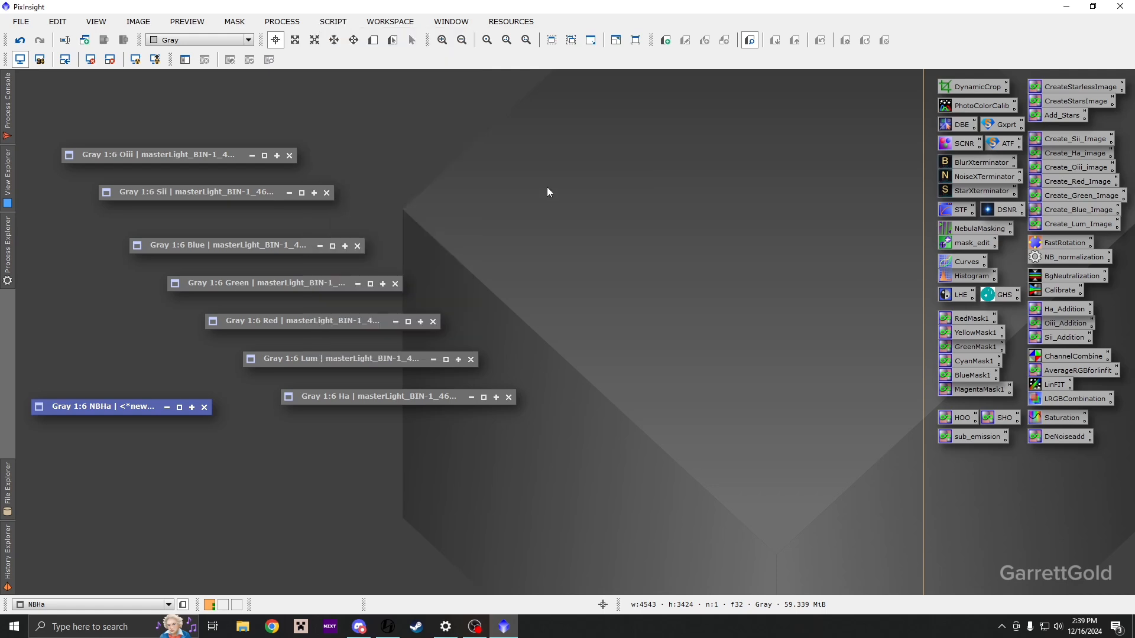
- Open the PhotometricContinuumSubtraction script and set Oiii as the narrowband view and Green as the broadband view
{"action": "left_click", "coordinate": [322, 20]}
{"action": "left_click", "coordinate": [494, 174]}
{"action": "left_click", "coordinate": [588, 313]}
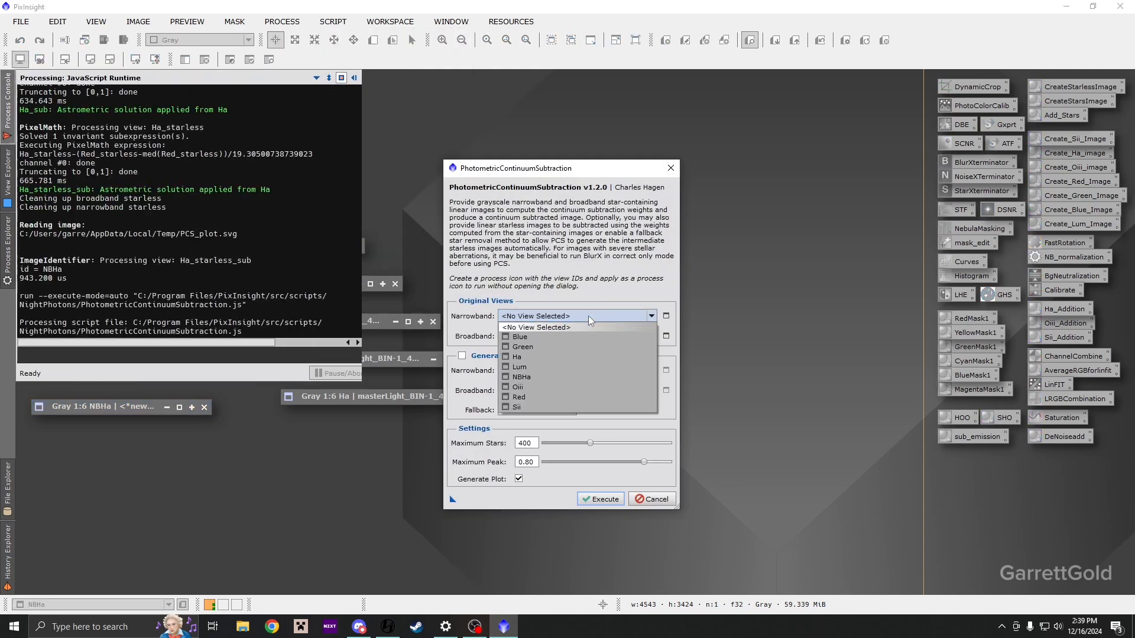
{"action": "left_click", "coordinate": [552, 387]}
{"action": "left_click", "coordinate": [533, 337]}
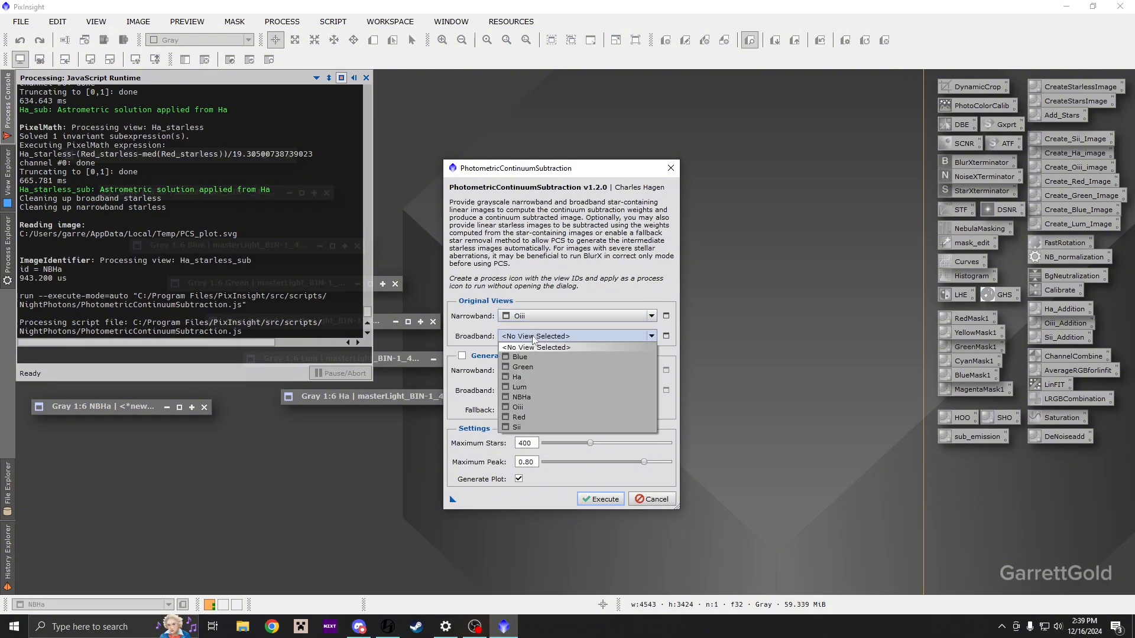
{"action": "left_click", "coordinate": [524, 367]}
- Enable starless generation with no starless views selected and StarXTerminator as the fallback, and execute the Oiii continuum subtraction
{"action": "left_click", "coordinate": [461, 356]}
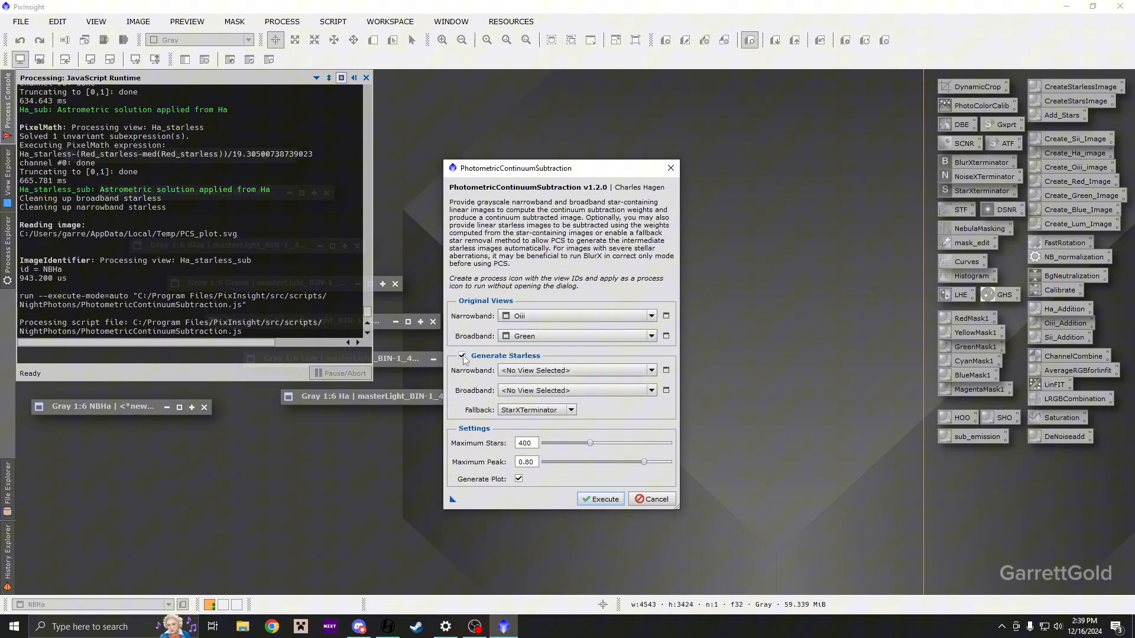
{"action": "left_click", "coordinate": [514, 370]}
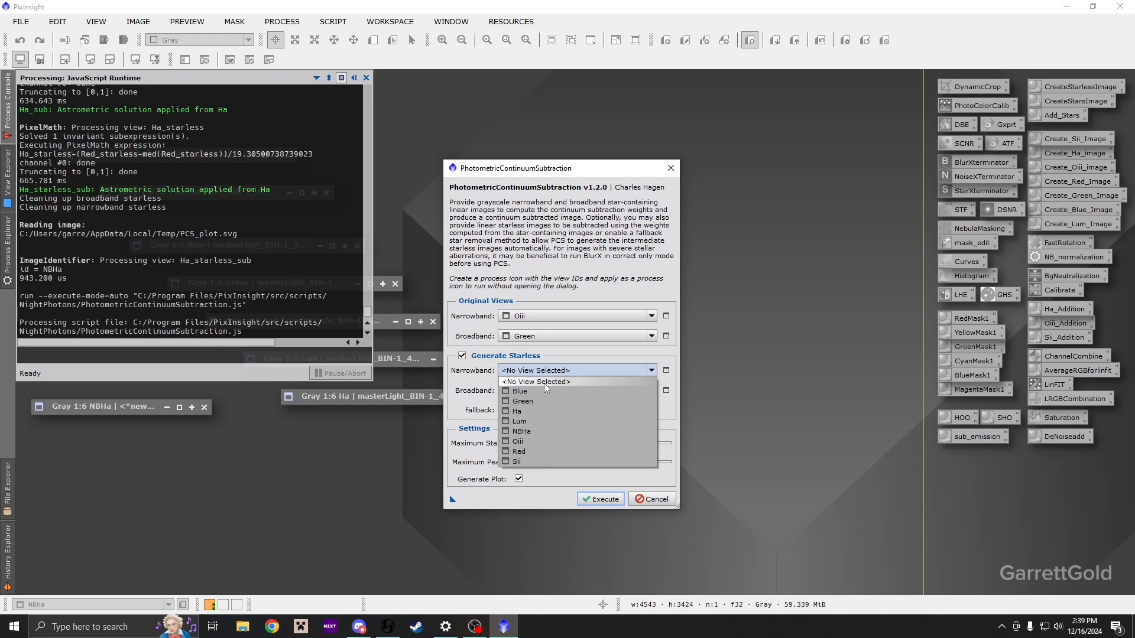
{"action": "left_click", "coordinate": [520, 355]}
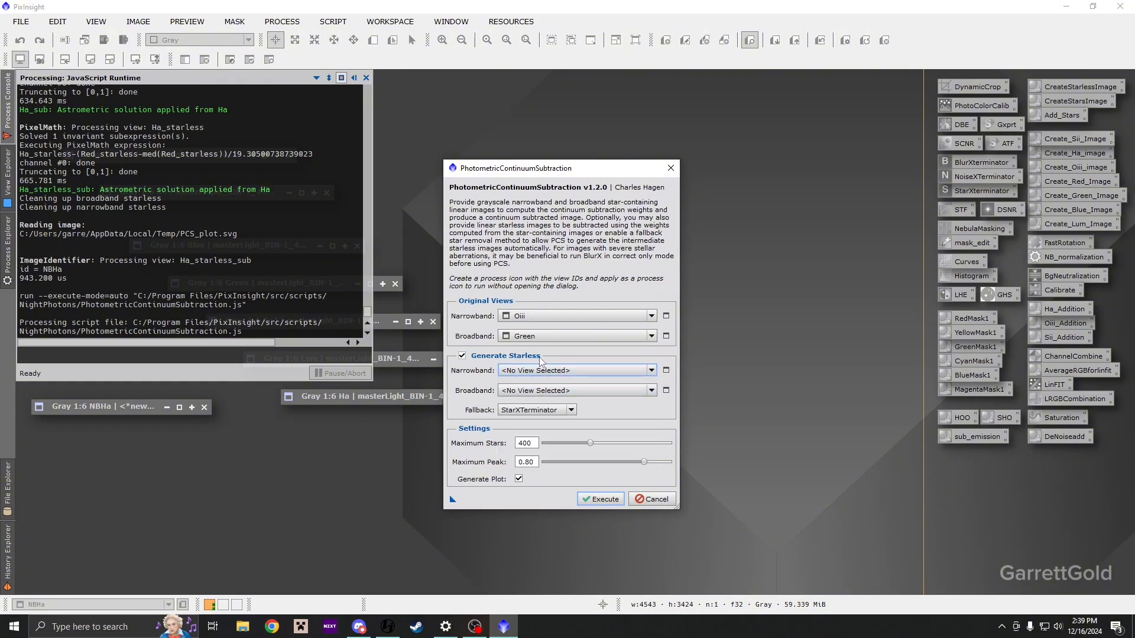
{"action": "left_click", "coordinate": [601, 499]}
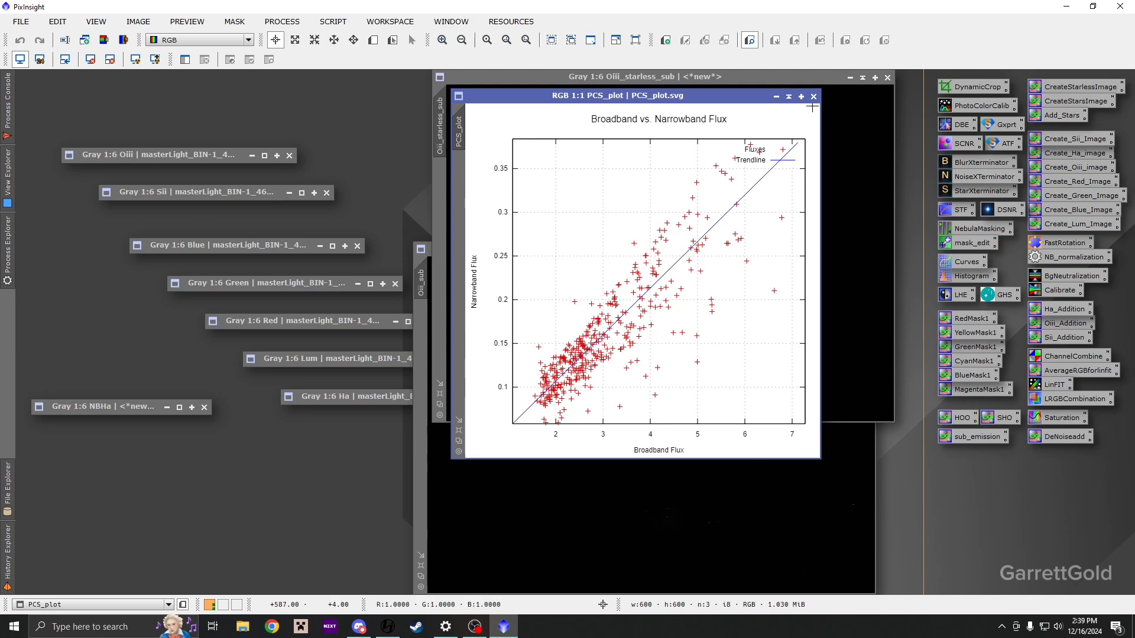
- Close the PCS_plot flux graph, move Oiii_sub clear of Oiii_starless_sub, and apply a screen auto stretch to both images
{"action": "left_click", "coordinate": [813, 96]}
{"action": "left_click", "coordinate": [618, 491]}
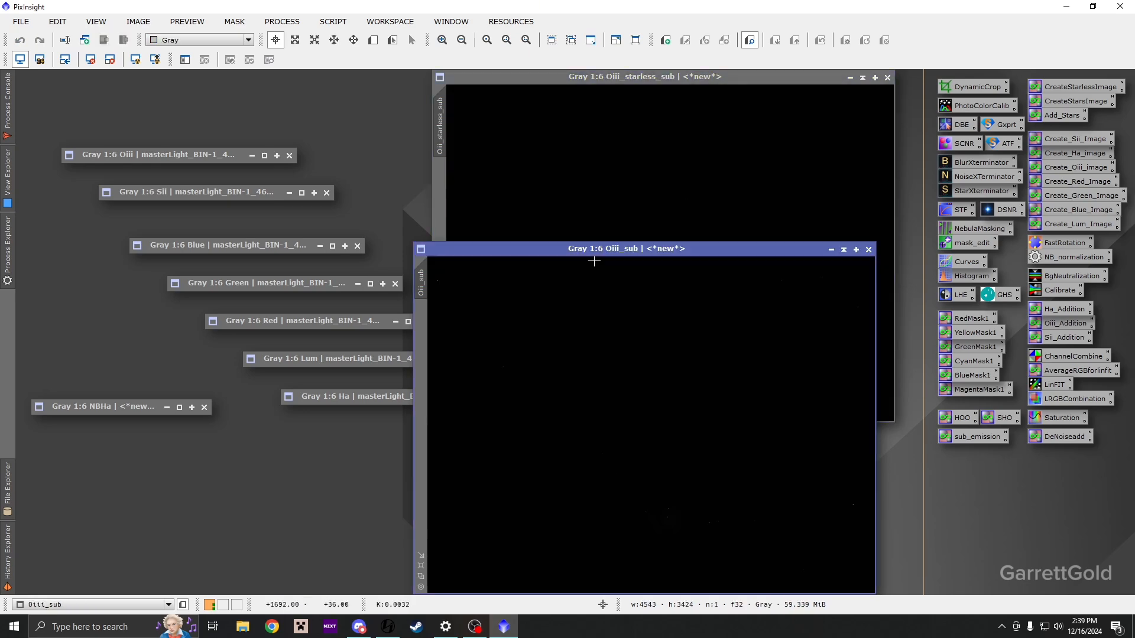
{"action": "left_click_drag", "start_coordinate": [594, 260], "coordinate": [343, 121]}
{"action": "key", "text": "ctrl+a"}
{"action": "left_click", "coordinate": [461, 120]}
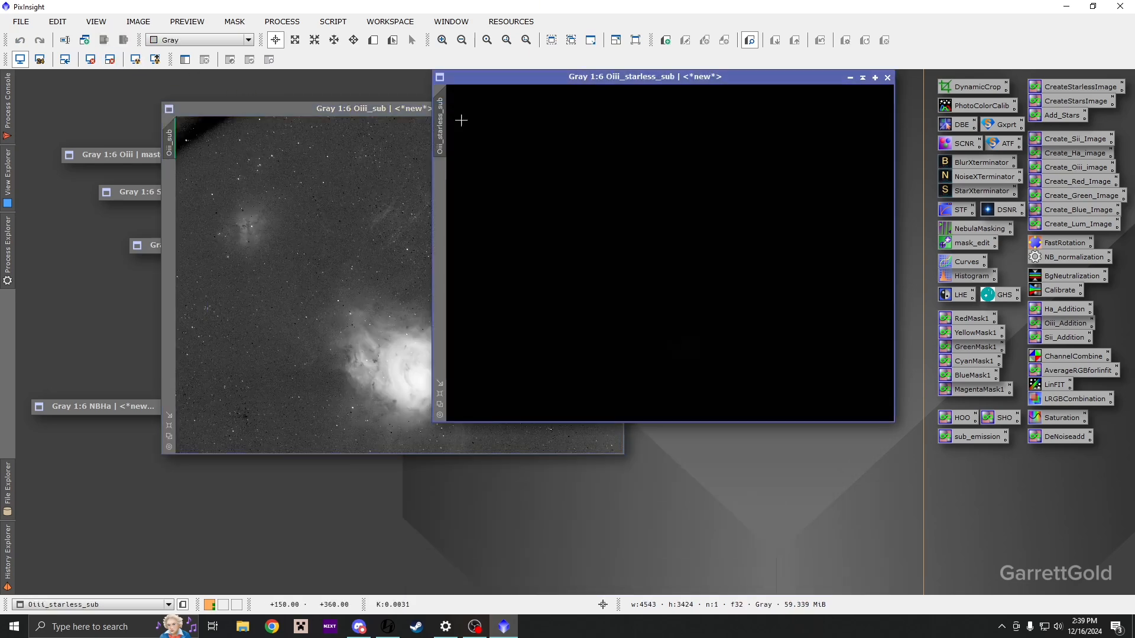
{"action": "key", "text": "ctrl+a"}
- Close the Oiii_sub image and examine the faint nebula structures in Oiii_starless_sub up close and at full view
{"action": "left_click", "coordinate": [393, 169]}
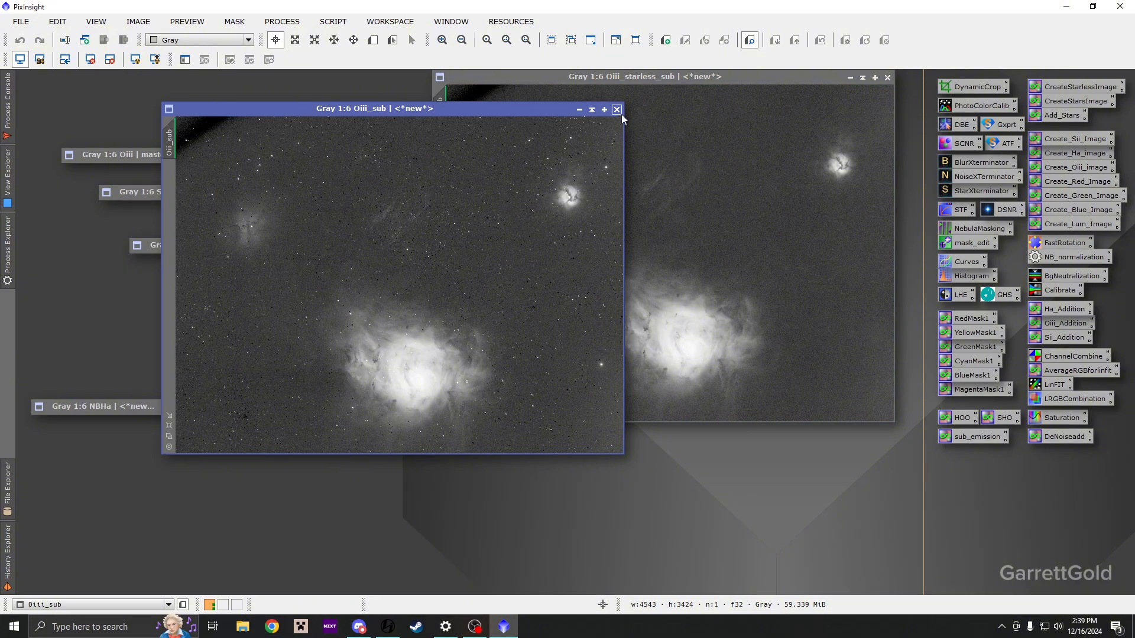
{"action": "left_click", "coordinate": [617, 109]}
{"action": "scroll", "coordinate": [650, 177], "scroll_direction": "up", "scroll_amount": 4}
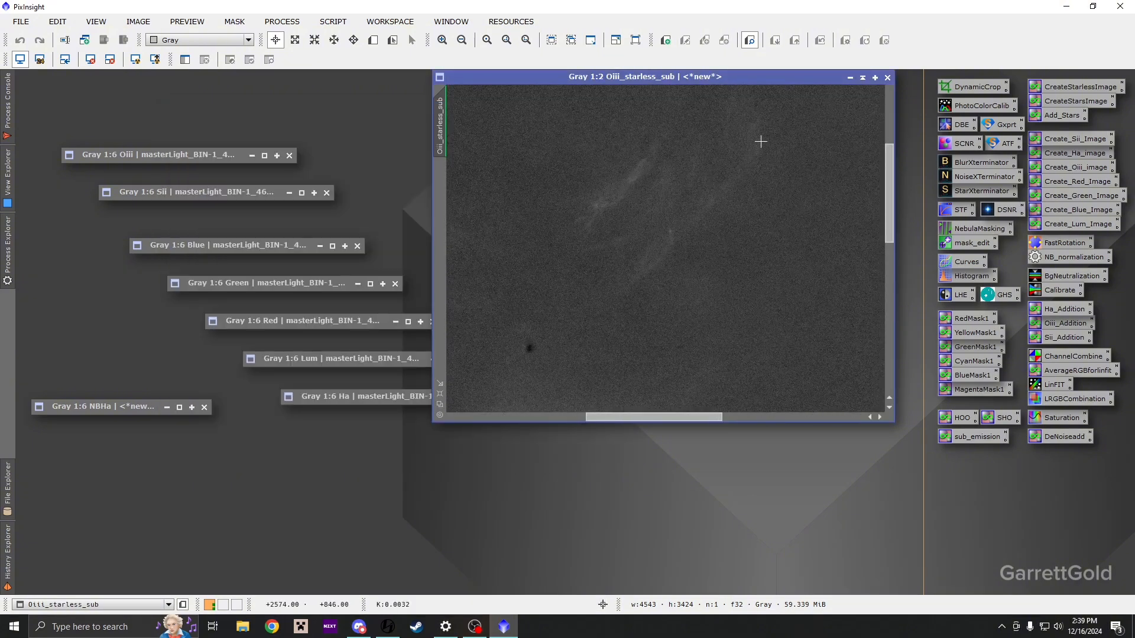
{"action": "scroll", "coordinate": [721, 212], "scroll_direction": "down", "scroll_amount": 4}
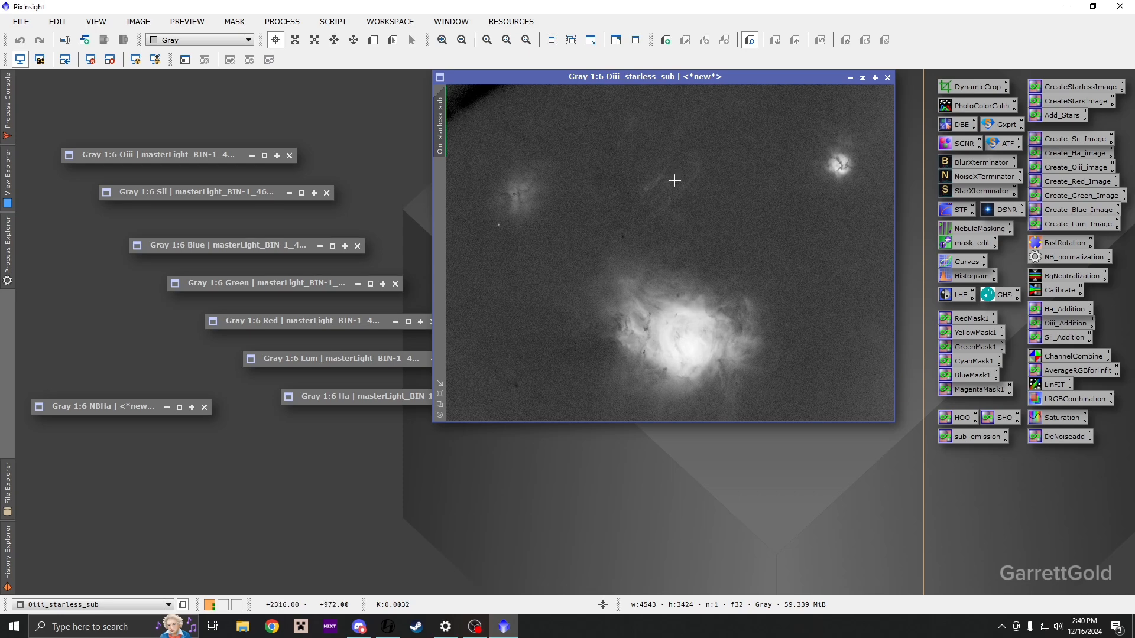
{"action": "scroll", "coordinate": [678, 158], "scroll_direction": "up", "scroll_amount": 4}
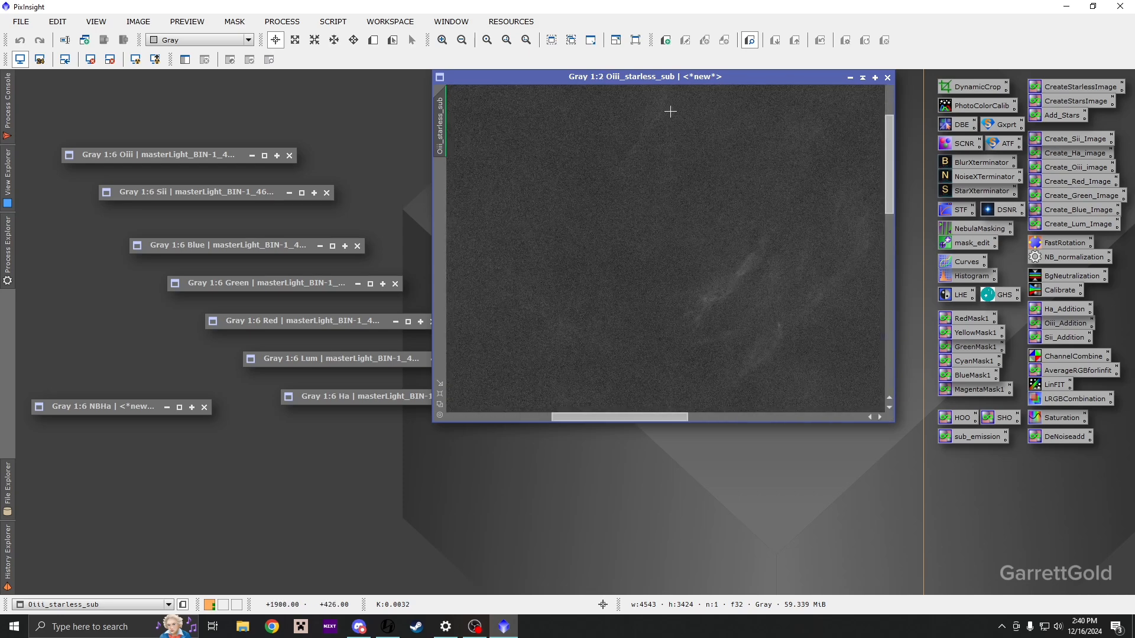
{"action": "scroll", "coordinate": [618, 218], "scroll_direction": "down", "scroll_amount": 4}
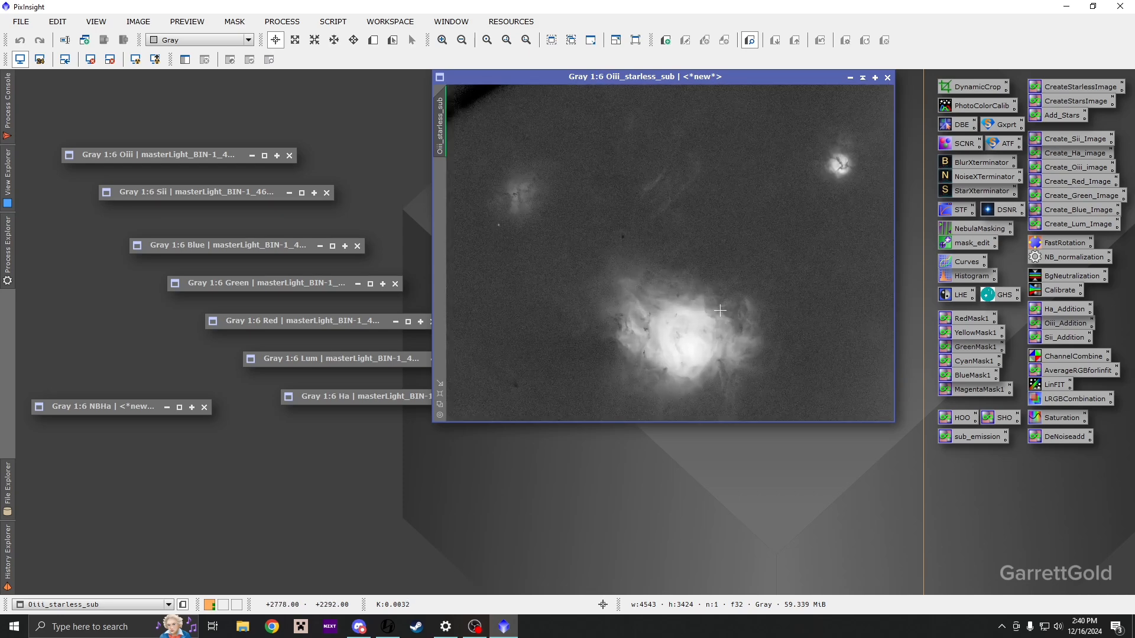
- Minimize Oiii_starless_sub, change its identifier to NBOiii, and park its icon directly beneath the NBHa icon
{"action": "left_click", "coordinate": [849, 78]}
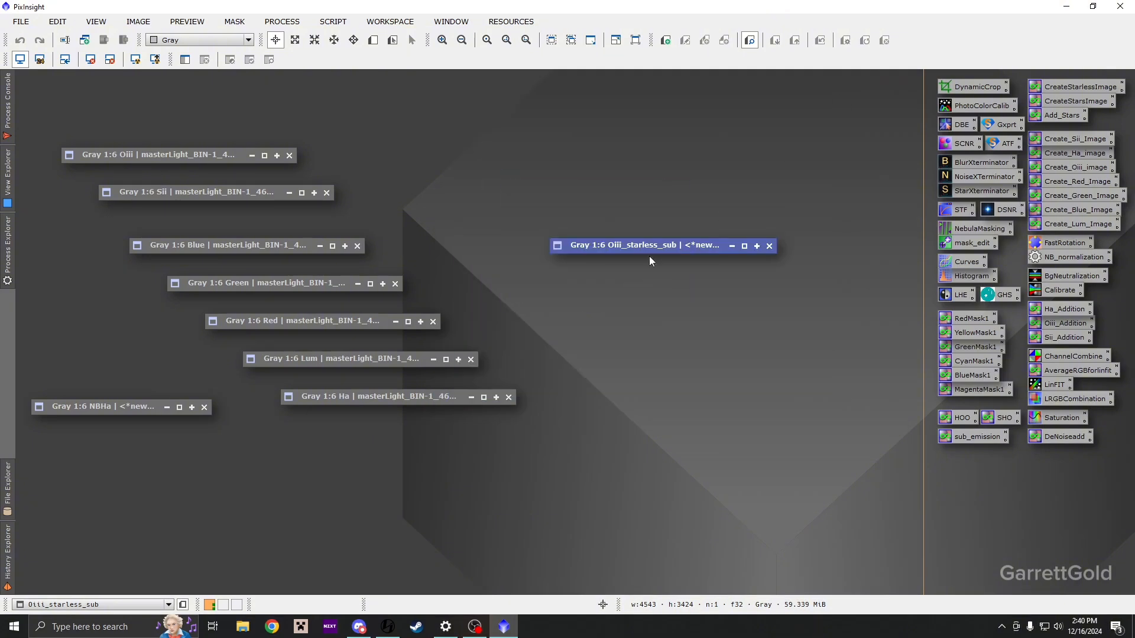
{"action": "left_click_drag", "start_coordinate": [640, 250], "coordinate": [280, 439]}
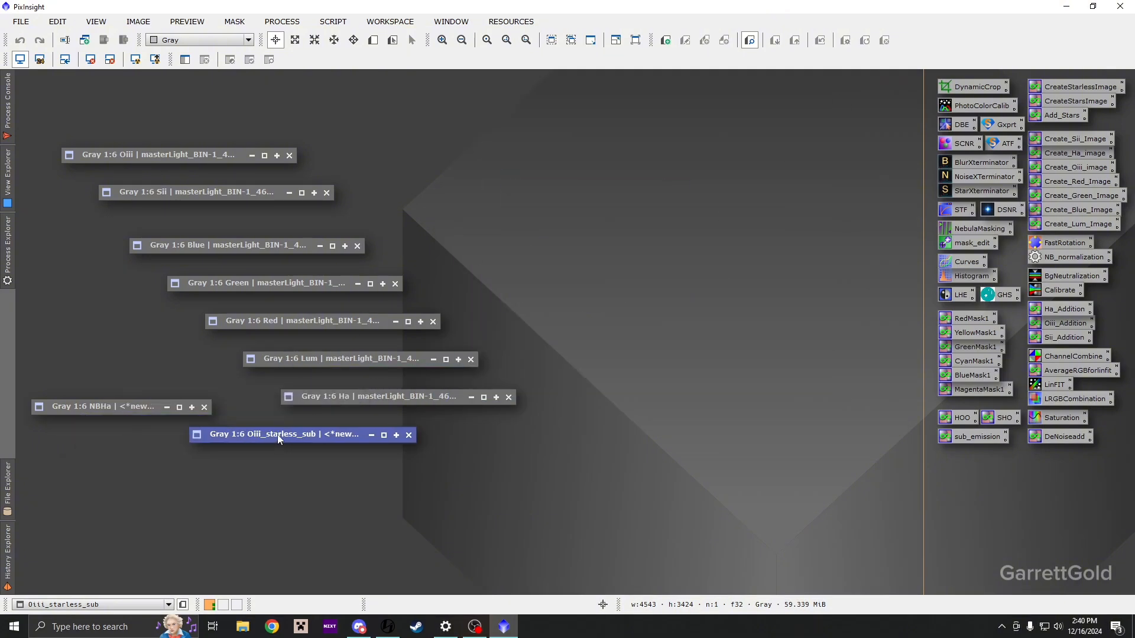
{"action": "left_click", "coordinate": [64, 59]}
{"action": "type", "text": "NBOiii"}
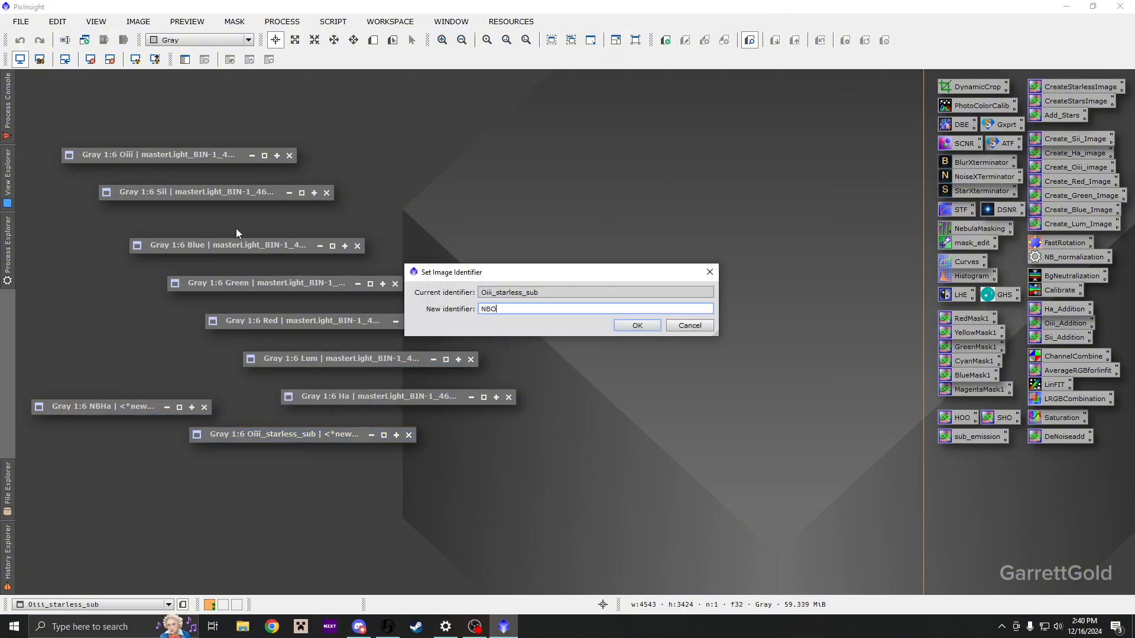
{"action": "left_click", "coordinate": [637, 325]}
{"action": "left_click_drag", "start_coordinate": [309, 435], "coordinate": [151, 423]}
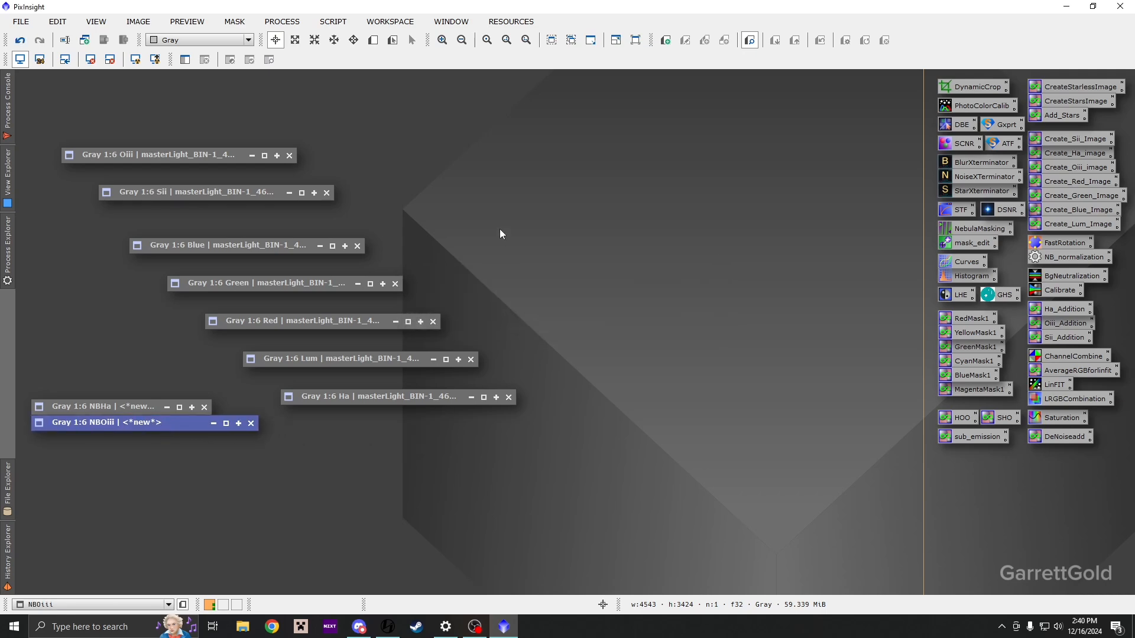
- Run PhotometricContinuumSubtraction with Sii as narrowband, Red as broadband, and starless generation enabled with StarXTerminator as fallback
{"action": "left_click", "coordinate": [329, 24]}
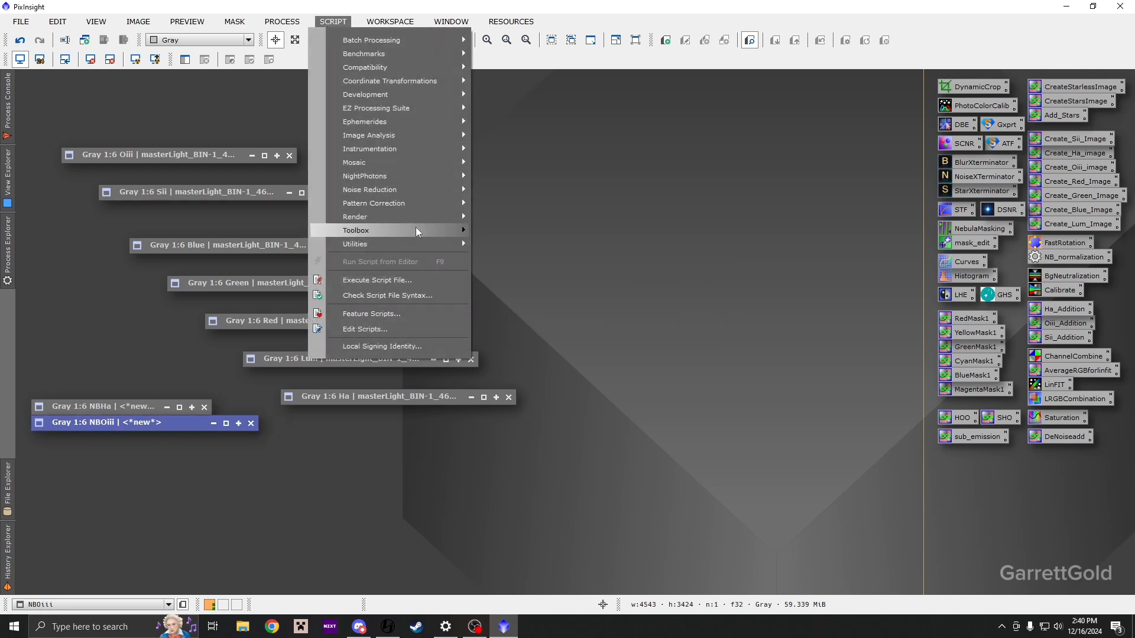
{"action": "mouse_move", "coordinate": [402, 204]}
{"action": "left_click", "coordinate": [524, 189]}
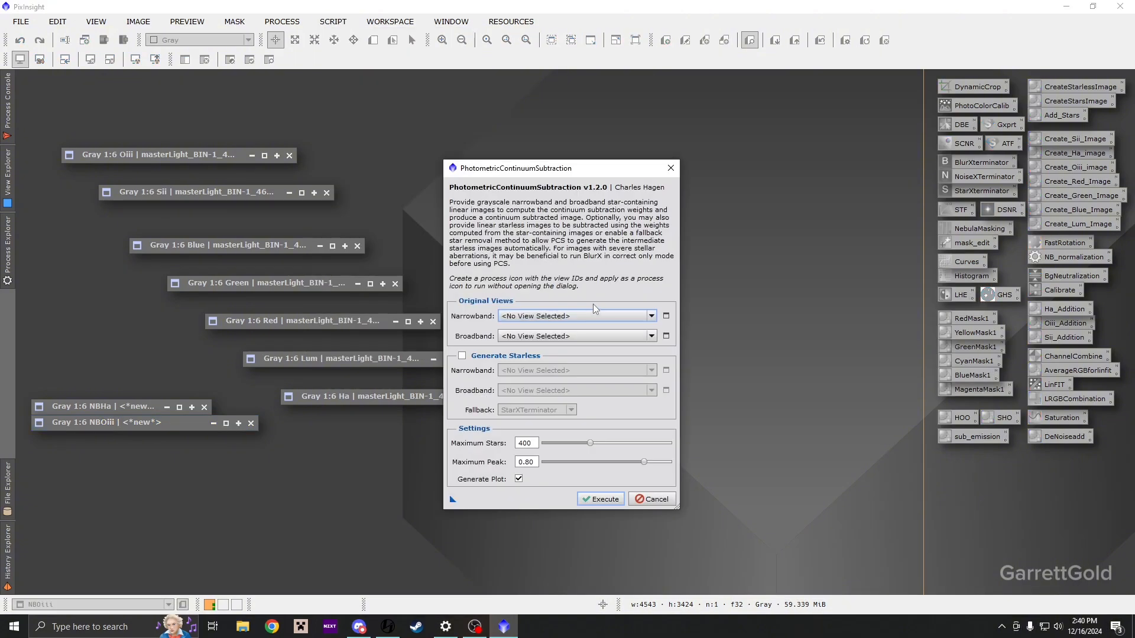
{"action": "left_click", "coordinate": [594, 316]}
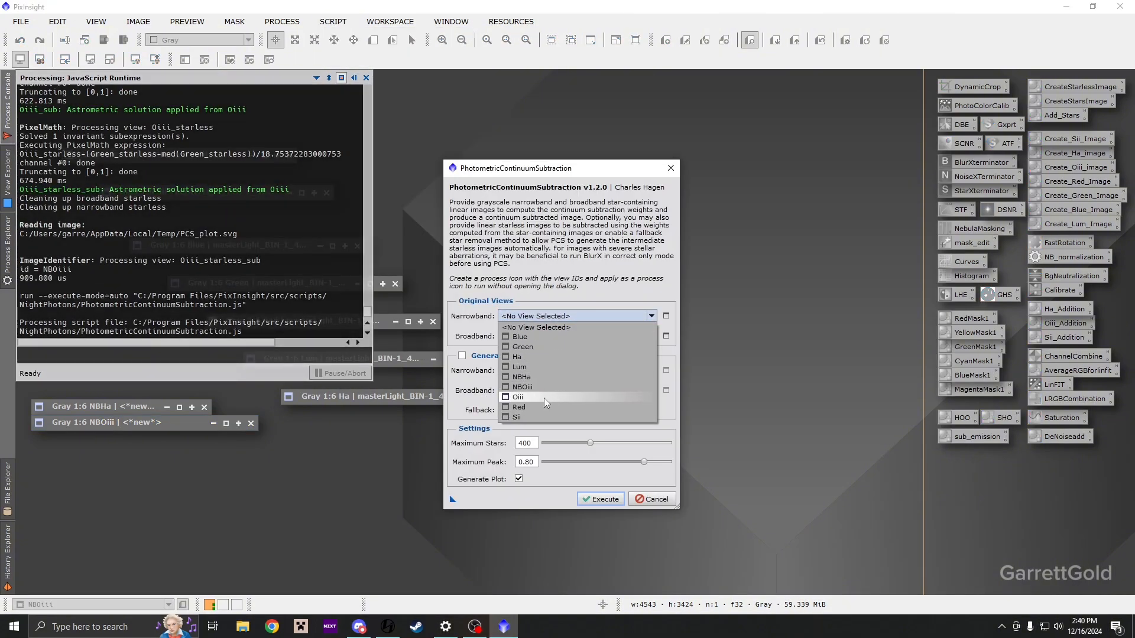
{"action": "left_click", "coordinate": [551, 416]}
{"action": "left_click", "coordinate": [577, 336]}
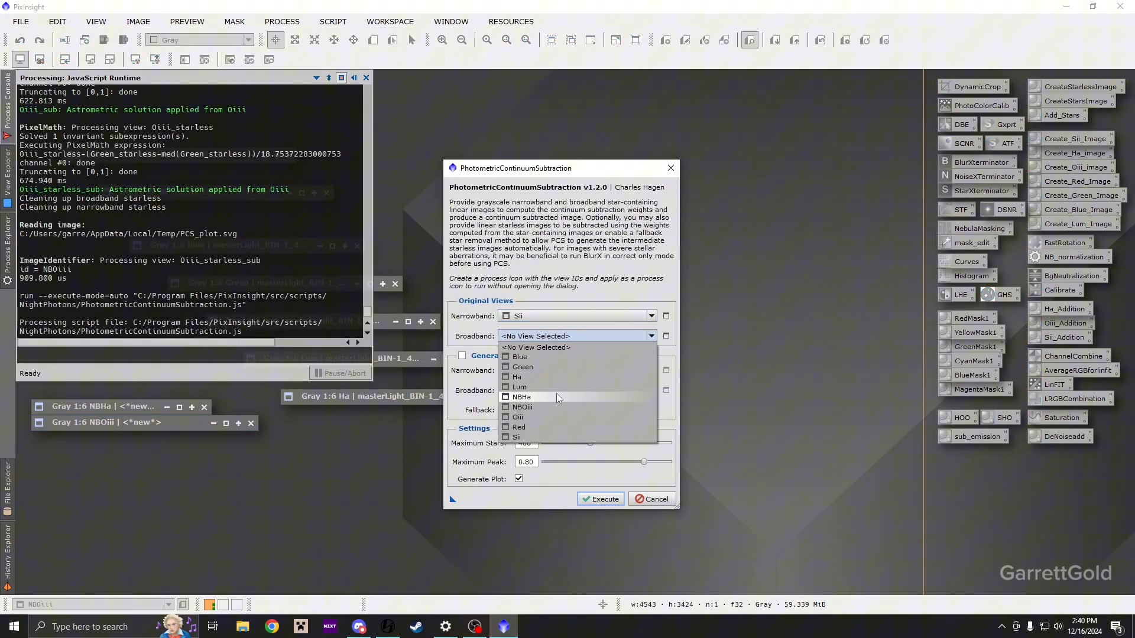
{"action": "left_click", "coordinate": [536, 428]}
{"action": "left_click", "coordinate": [472, 358]}
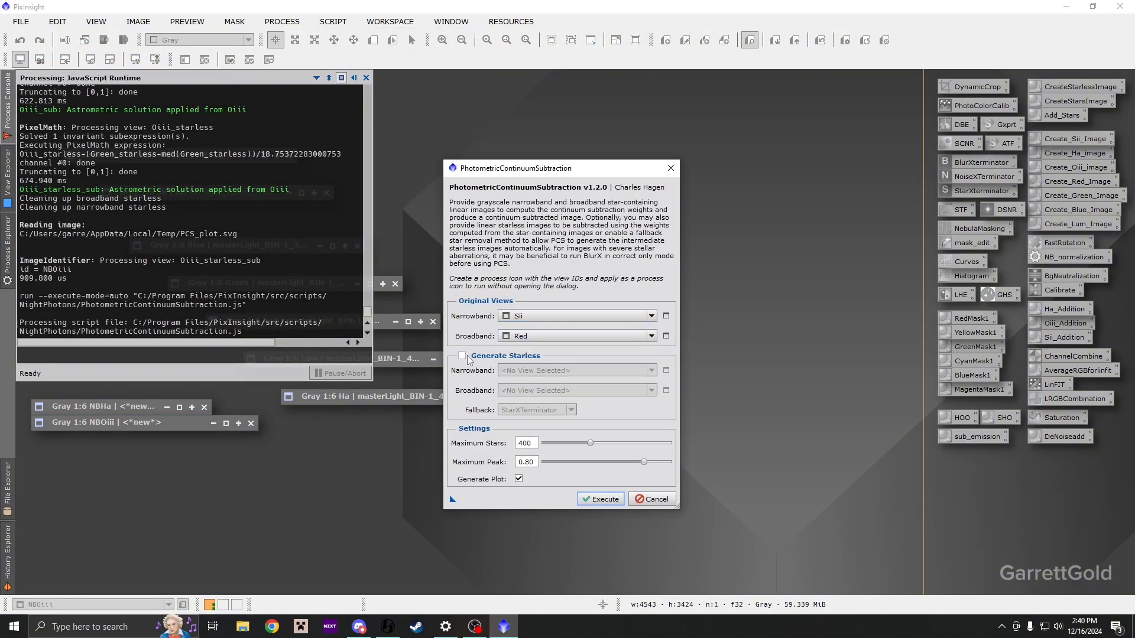
{"action": "left_click", "coordinate": [600, 499]}
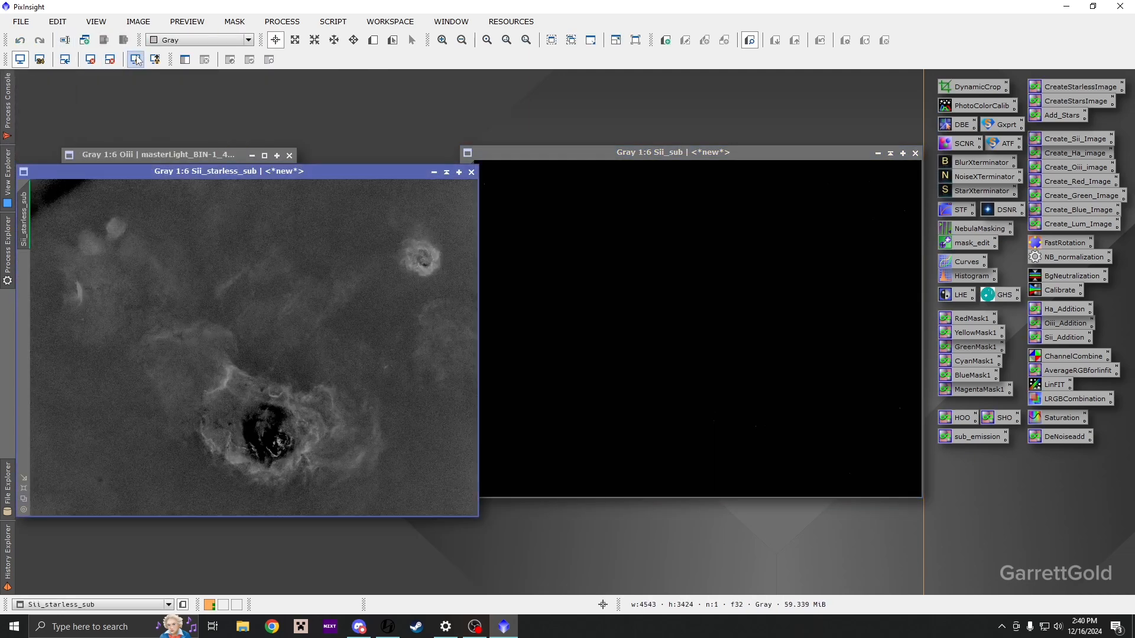
- Move Sii_starless_sub clear of Sii_sub, close Sii_sub, and inspect the nebula in the remaining starless image
{"action": "left_click_drag", "start_coordinate": [218, 172], "coordinate": [518, 221]}
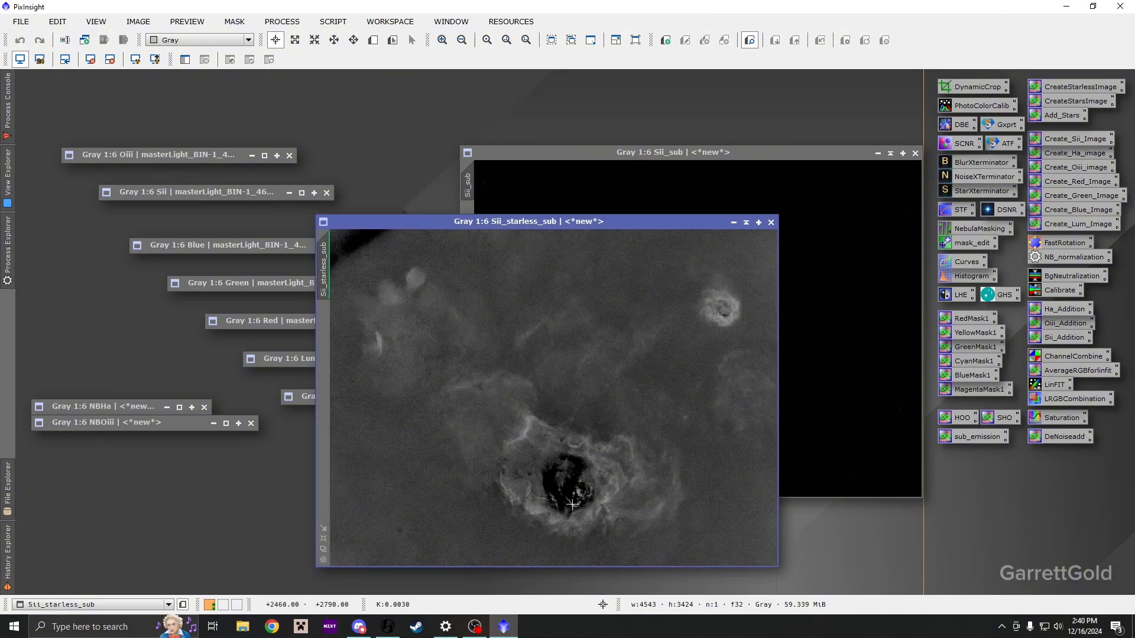
{"action": "left_click", "coordinate": [805, 279]}
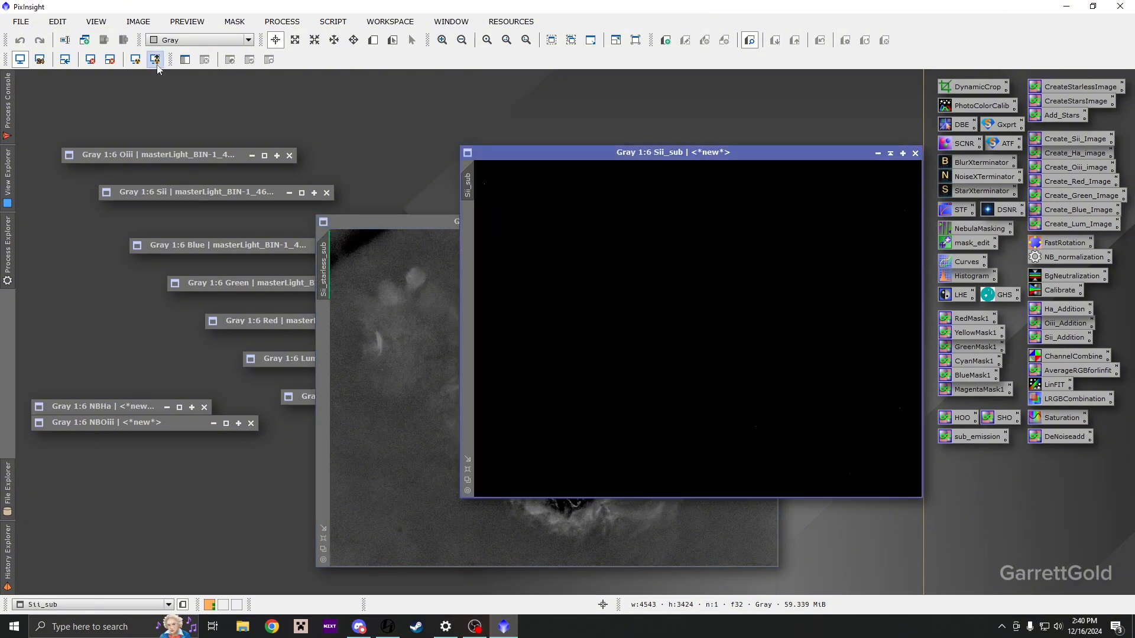
{"action": "left_click", "coordinate": [915, 153]}
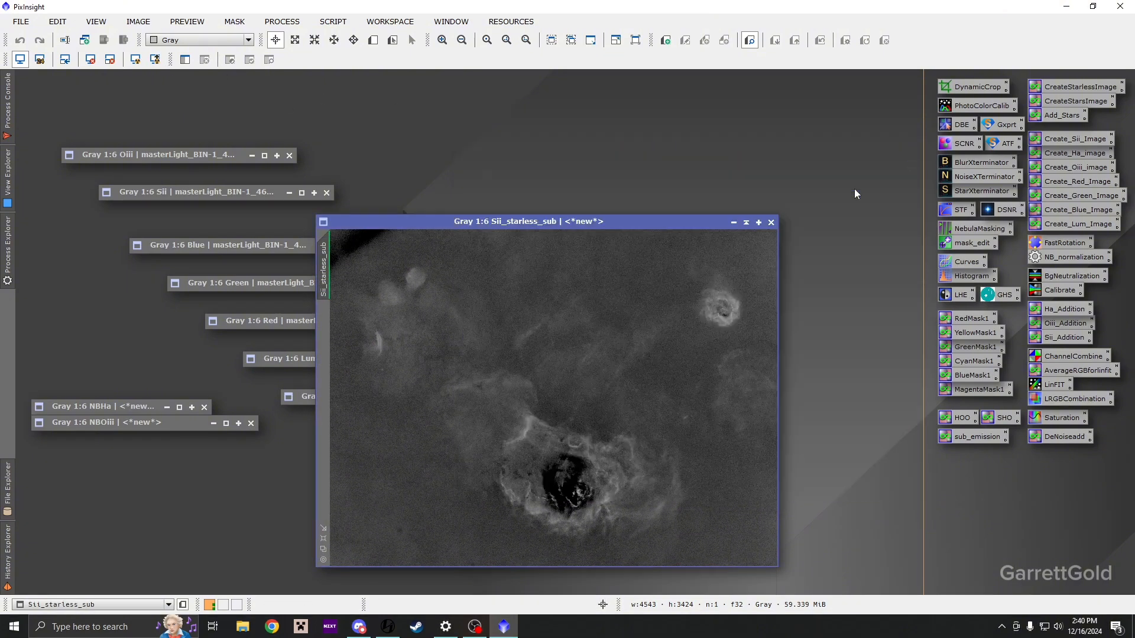
{"action": "left_click_drag", "start_coordinate": [480, 229], "coordinate": [530, 162]}
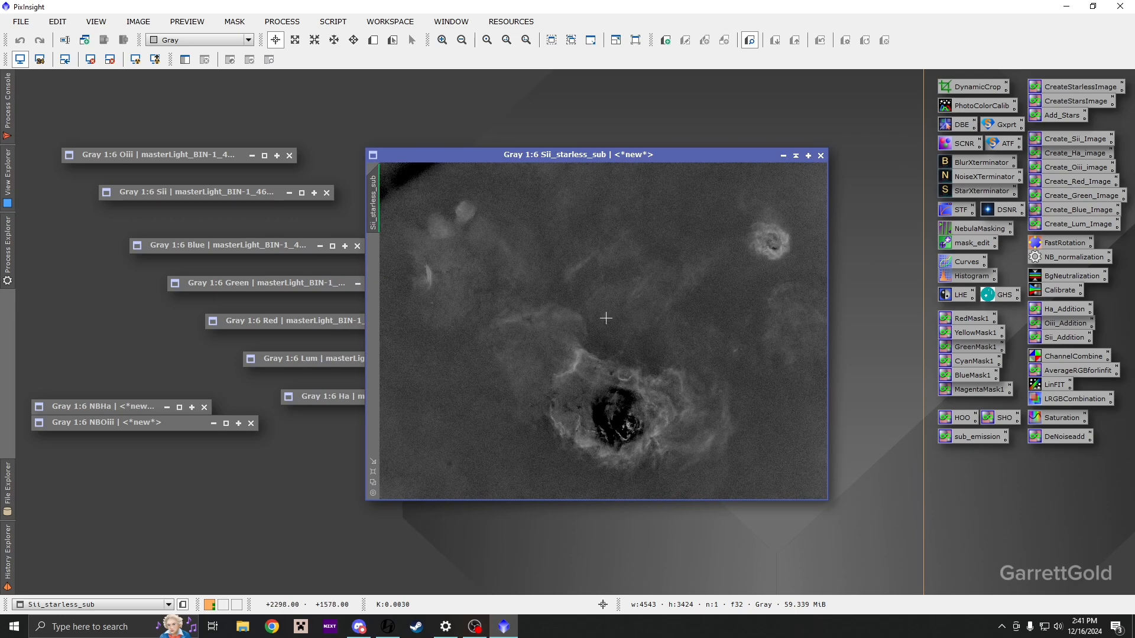
{"action": "scroll", "coordinate": [547, 256], "scroll_direction": "up", "scroll_amount": 2}
{"action": "scroll", "coordinate": [570, 274], "scroll_direction": "down", "scroll_amount": 3}
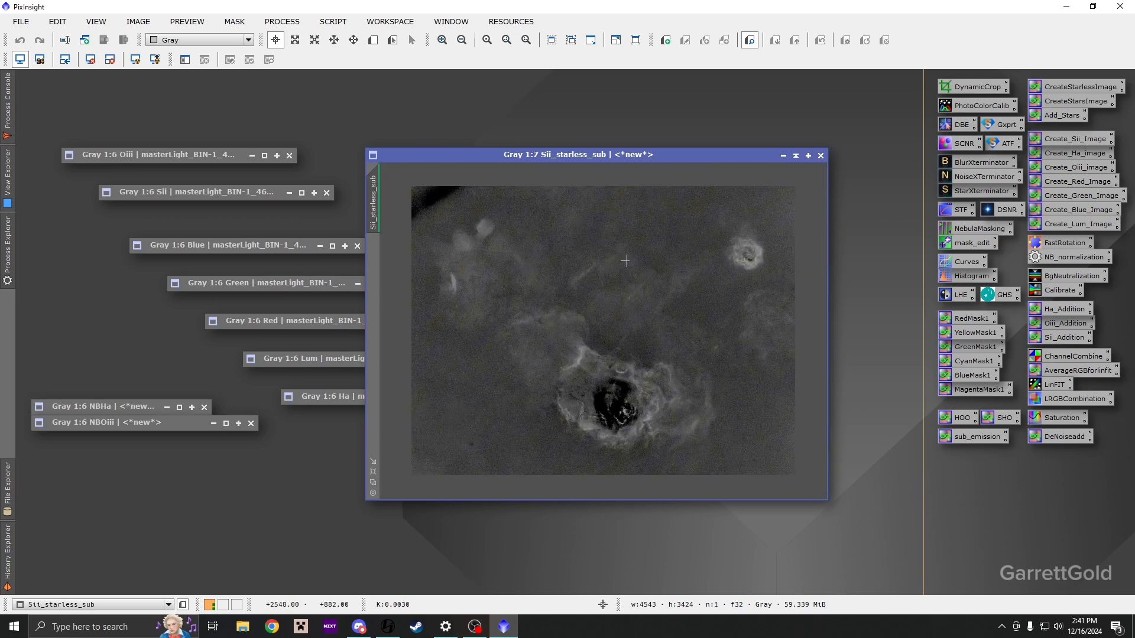
- Change the Sii_starless_sub identifier to NBSii, minimize the image, and park its icon directly beneath the NBOiii icon
{"action": "left_click", "coordinate": [66, 40]}
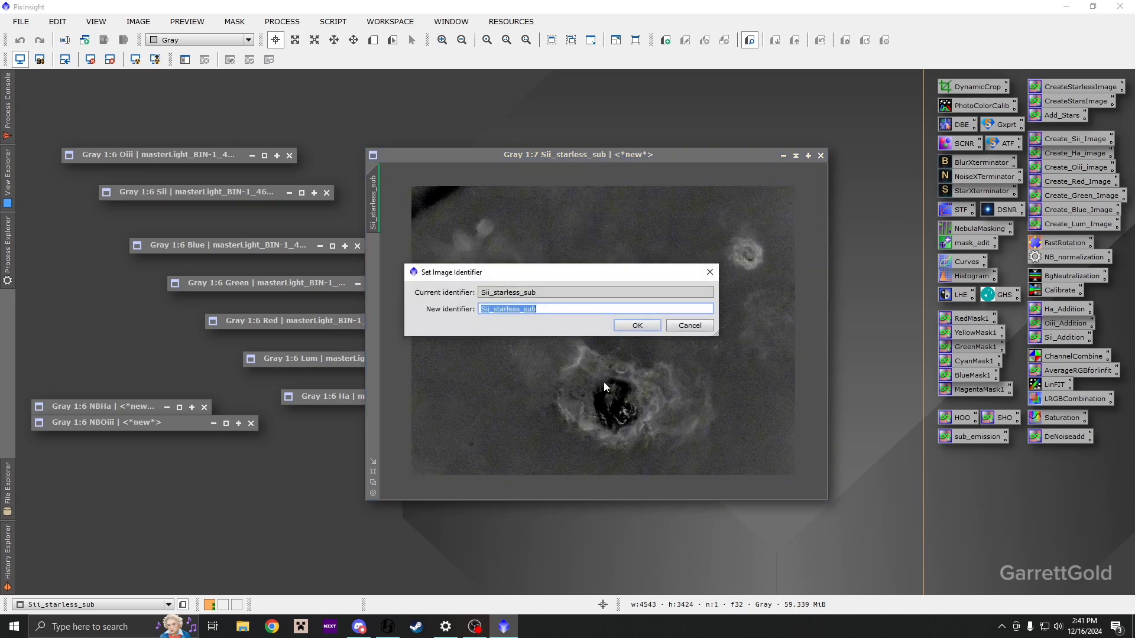
{"action": "type", "text": "NBSii"}
{"action": "left_click", "coordinate": [637, 325]}
{"action": "left_click", "coordinate": [783, 155]}
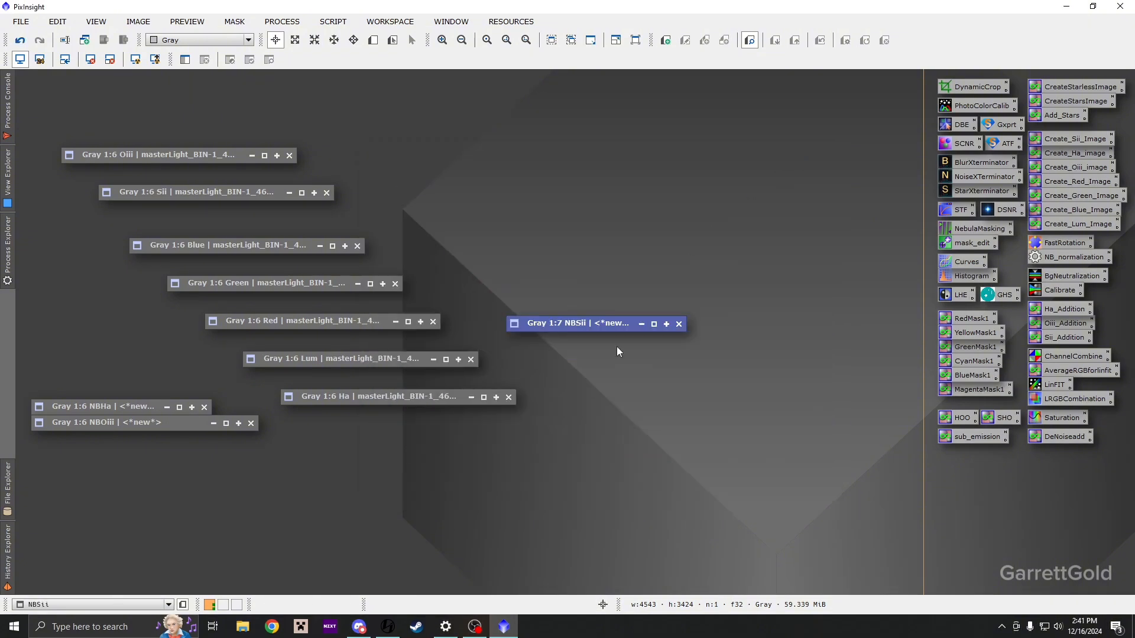
{"action": "left_click_drag", "start_coordinate": [541, 325], "coordinate": [72, 447]}
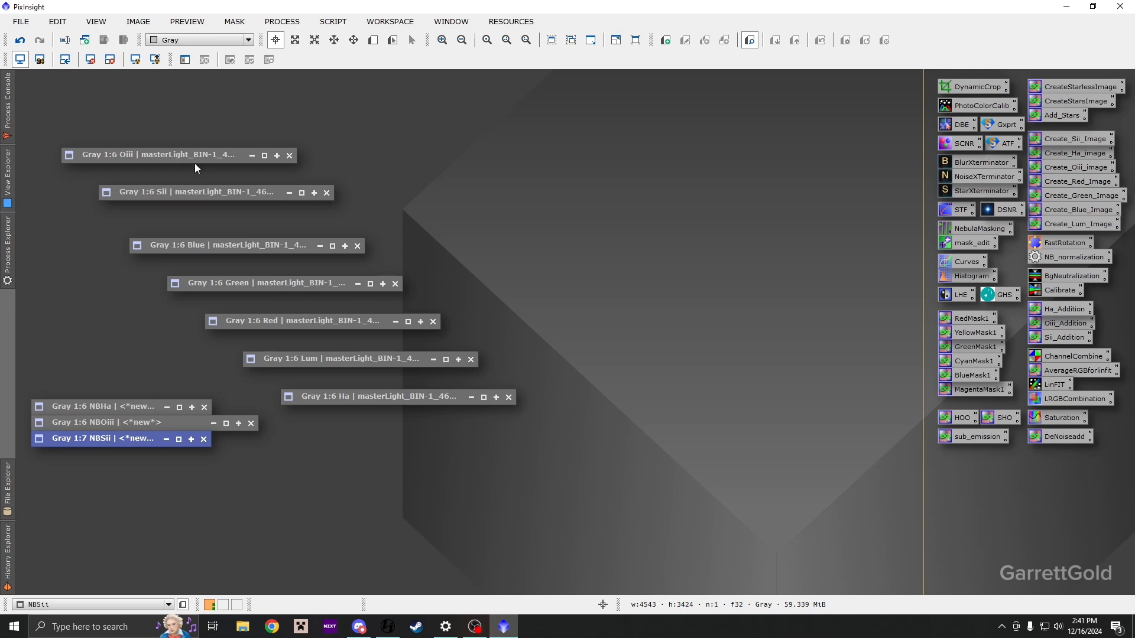
- Close the original Oiii, Sii and Ha master images, discarding their unsaved process instances
{"action": "left_click", "coordinate": [289, 156]}
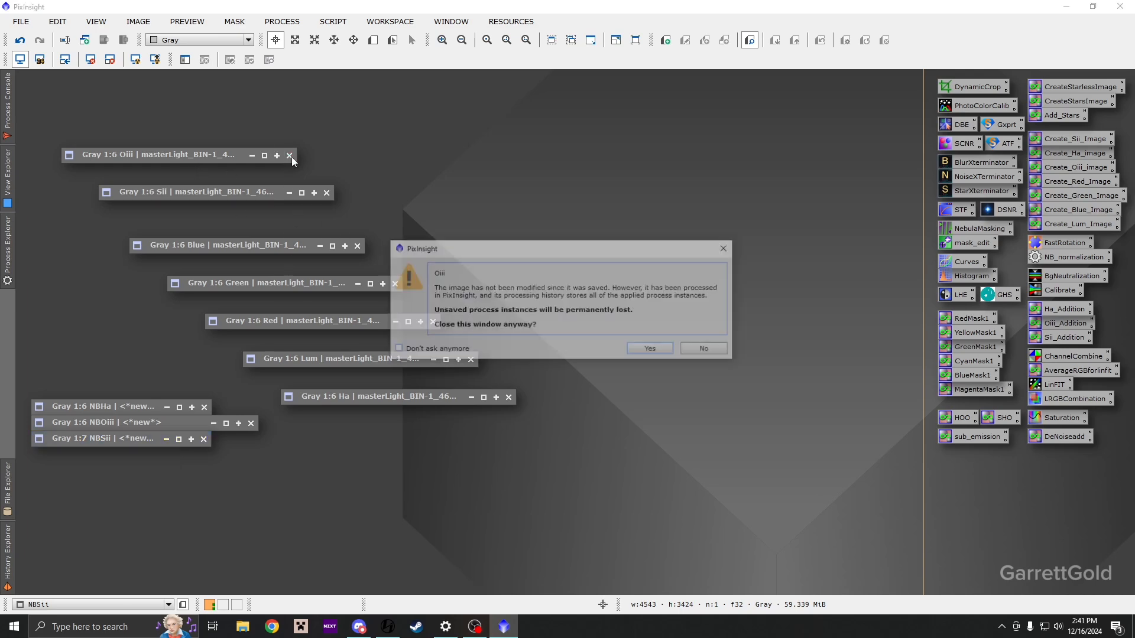
{"action": "left_click", "coordinate": [661, 352]}
{"action": "left_click", "coordinate": [326, 193]}
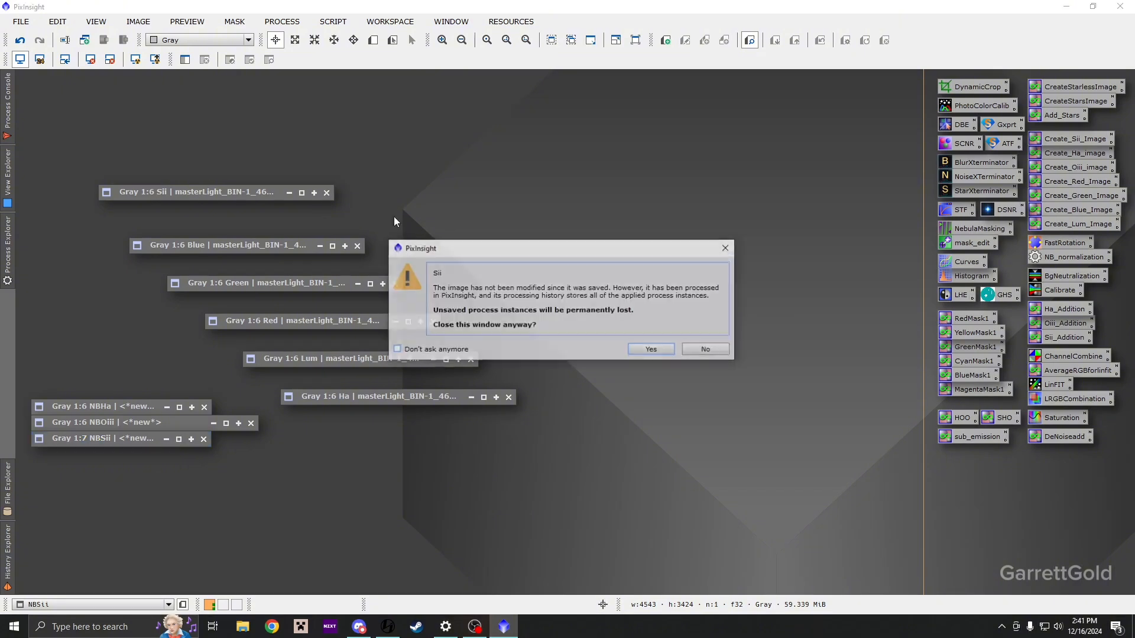
{"action": "left_click", "coordinate": [646, 354]}
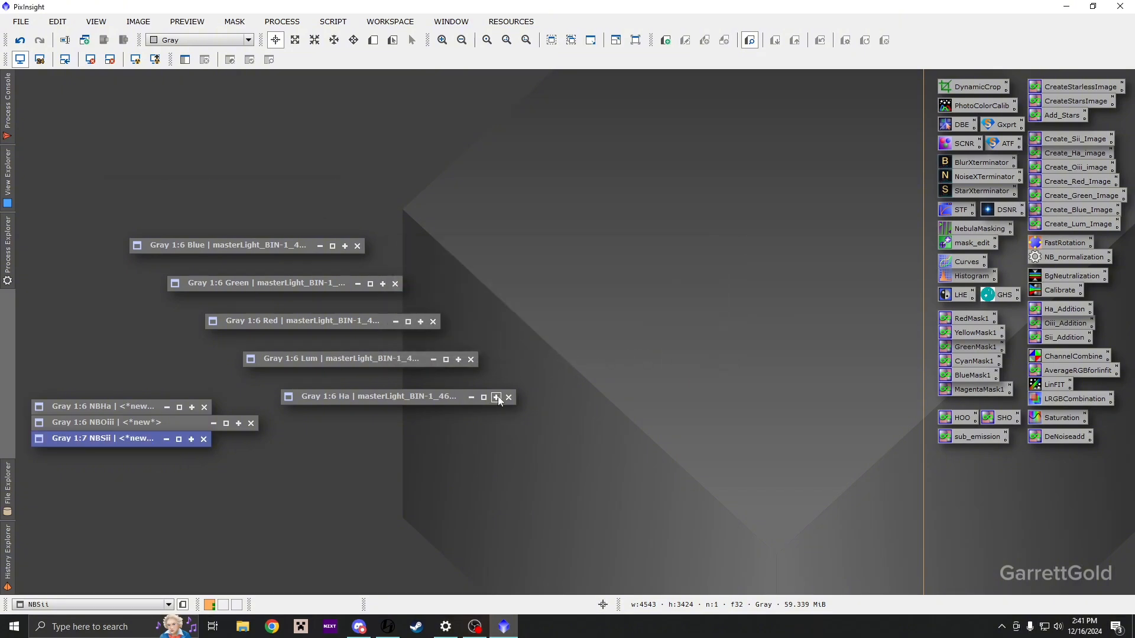
{"action": "left_click", "coordinate": [508, 397]}
{"action": "left_click", "coordinate": [650, 349]}
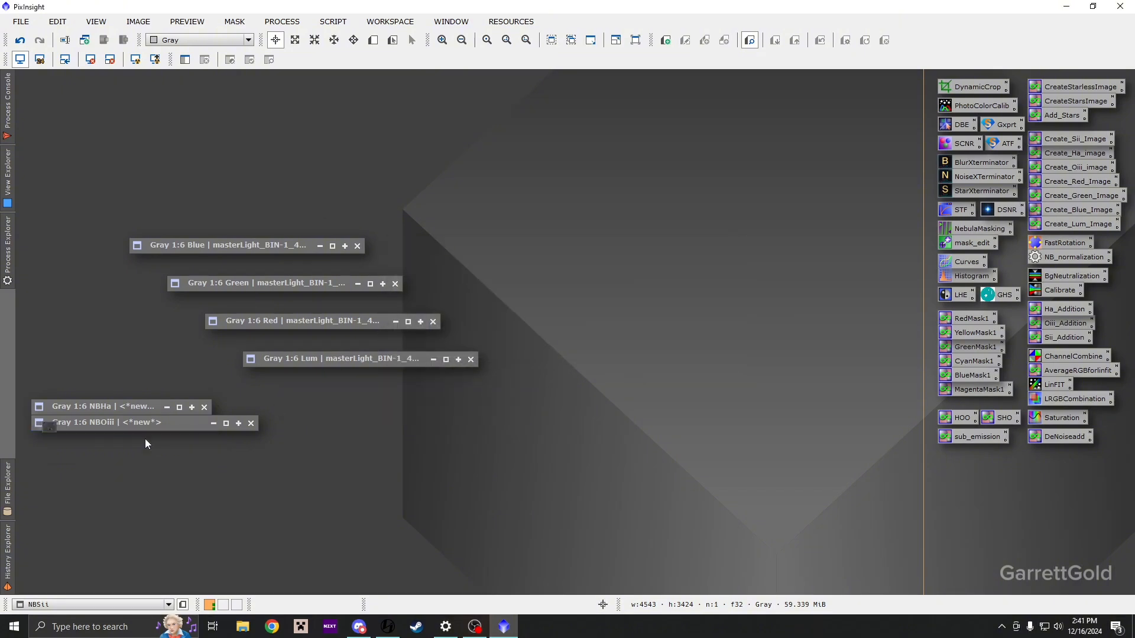
- Restore the NBSii, NBOiii and NBHa images from their icons to view the three starless narrowband results
{"action": "scroll", "coordinate": [555, 347], "scroll_direction": "up", "scroll_amount": 5}
{"action": "scroll", "coordinate": [557, 343], "scroll_direction": "down", "scroll_amount": 6}
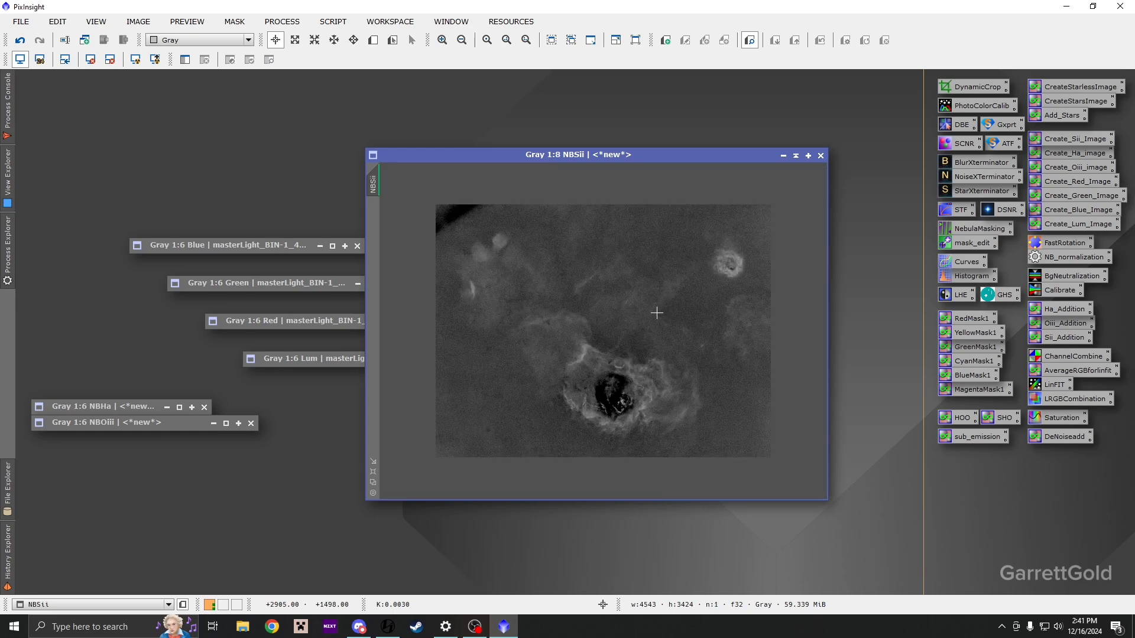
{"action": "double_click", "coordinate": [127, 424]}
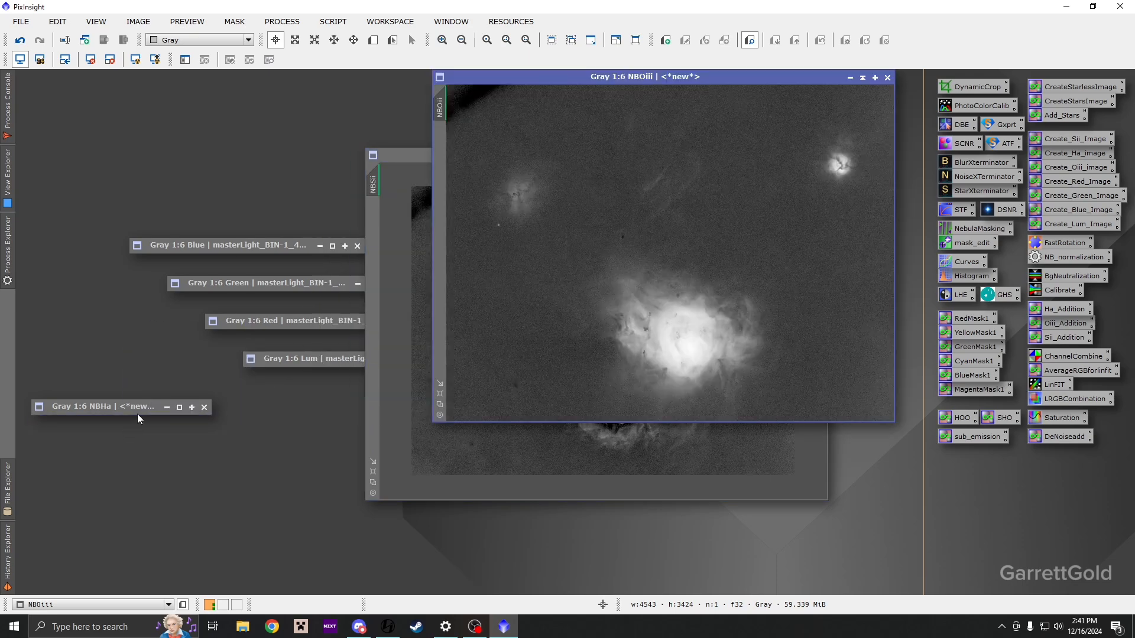
{"action": "key", "text": "ctrl+o"}
{"action": "key", "text": "Escape"}
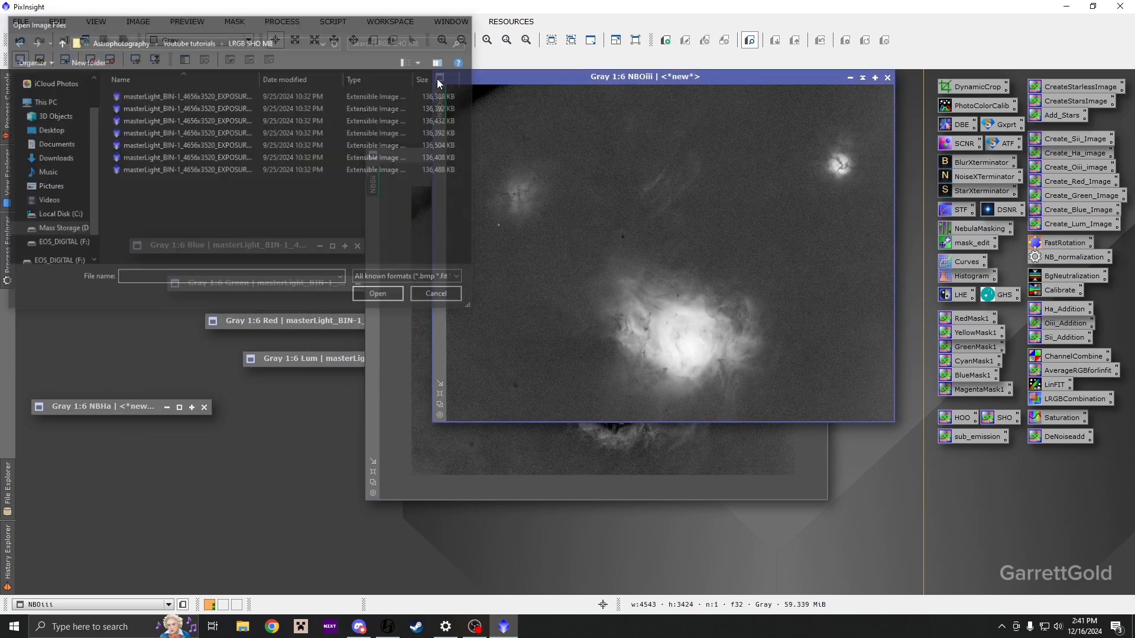
{"action": "double_click", "coordinate": [100, 406]}
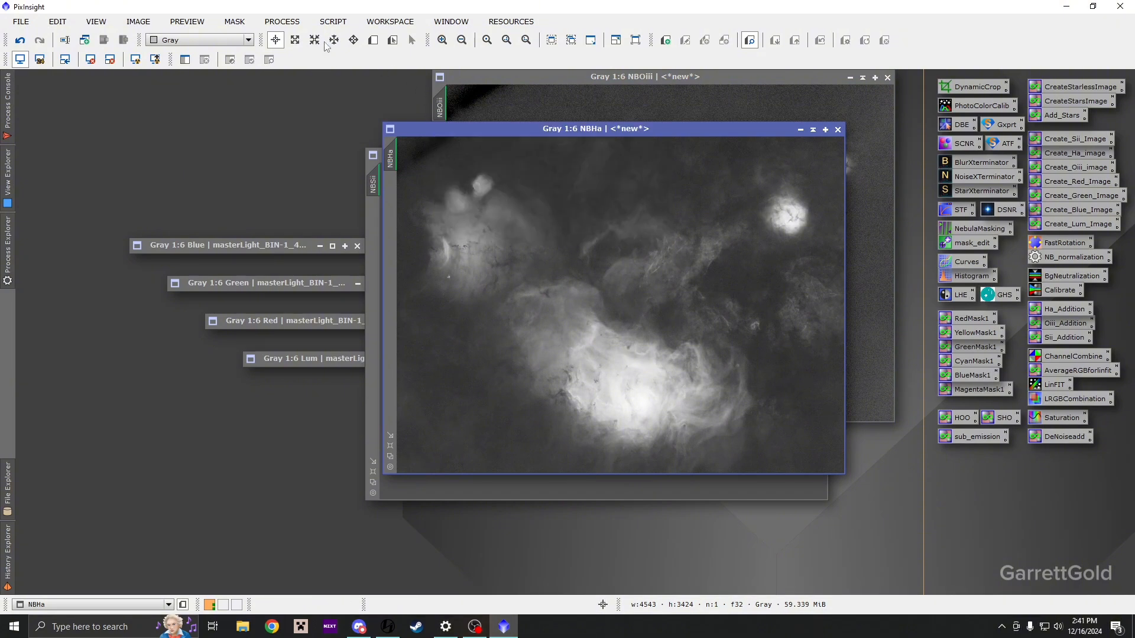
- Run GraXpert gradient removal on NBHa with Subtraction correction and smoothing 0.669, and save the settings as a process icon
{"action": "left_click", "coordinate": [333, 22]}
{"action": "mouse_move", "coordinate": [395, 230]}
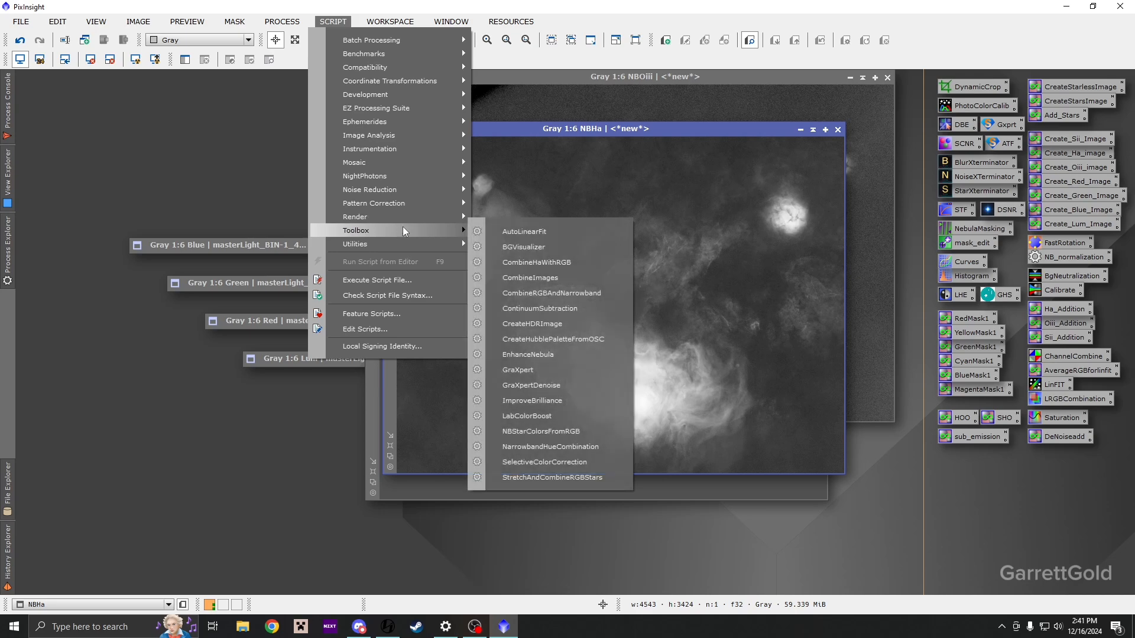
{"action": "left_click", "coordinate": [541, 368]}
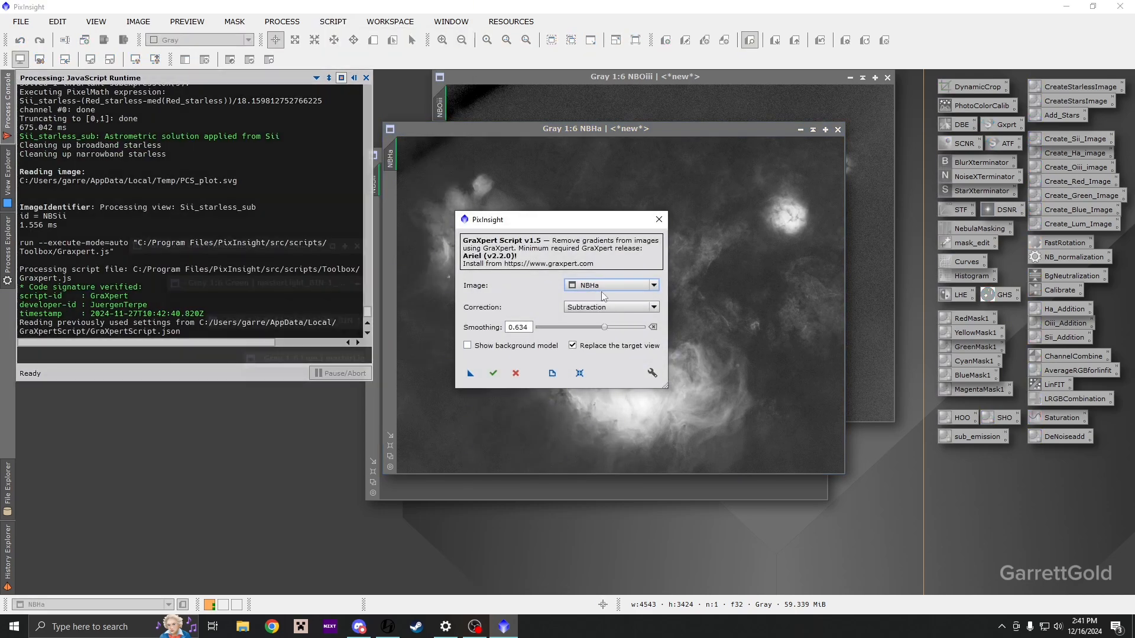
{"action": "left_click_drag", "start_coordinate": [607, 332], "coordinate": [612, 332]}
{"action": "left_click_drag", "start_coordinate": [471, 373], "coordinate": [585, 430]}
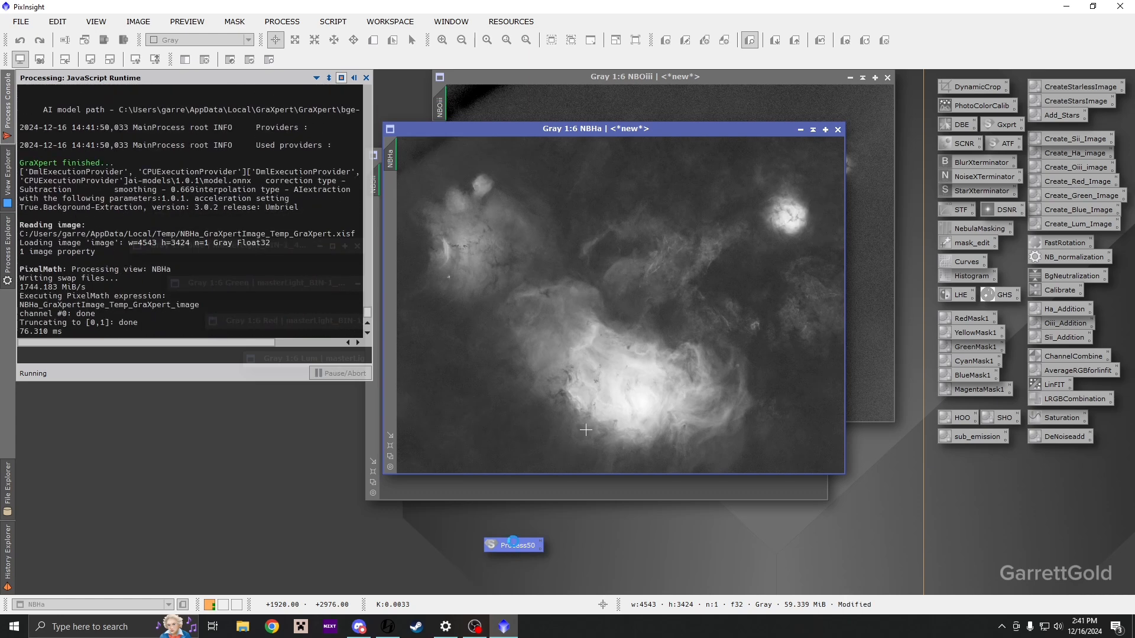
- Apply the saved GraXpert process icon to NBSii and NBOiii to remove their gradients
{"action": "left_click_drag", "start_coordinate": [510, 544], "coordinate": [507, 496]}
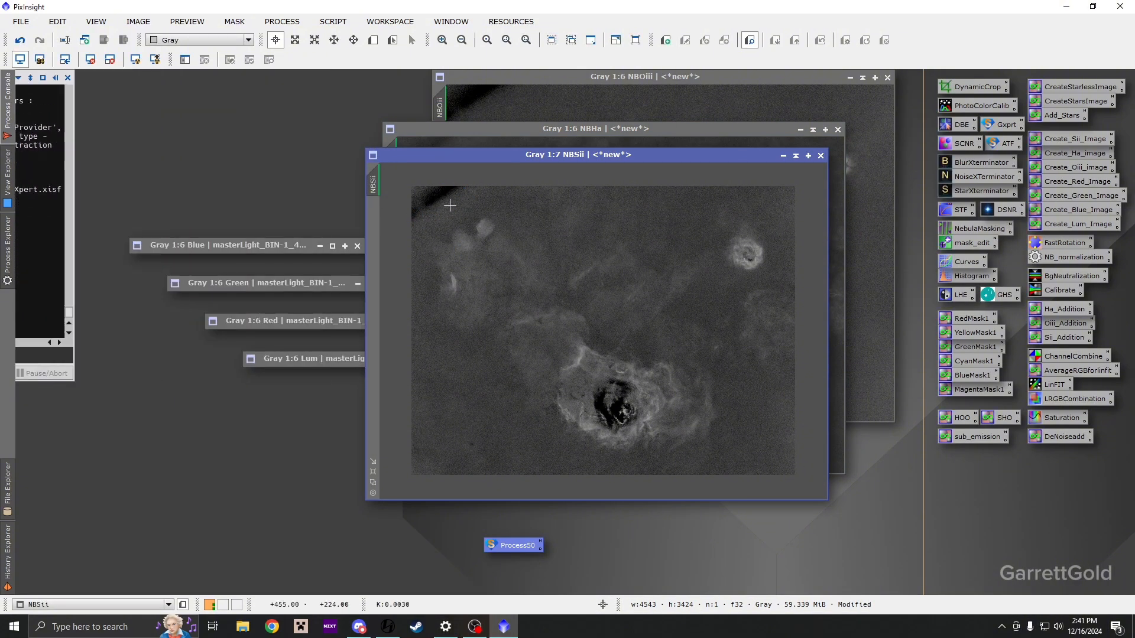
{"action": "left_click", "coordinate": [607, 99]}
{"action": "left_click_drag", "start_coordinate": [520, 545], "coordinate": [563, 305]}
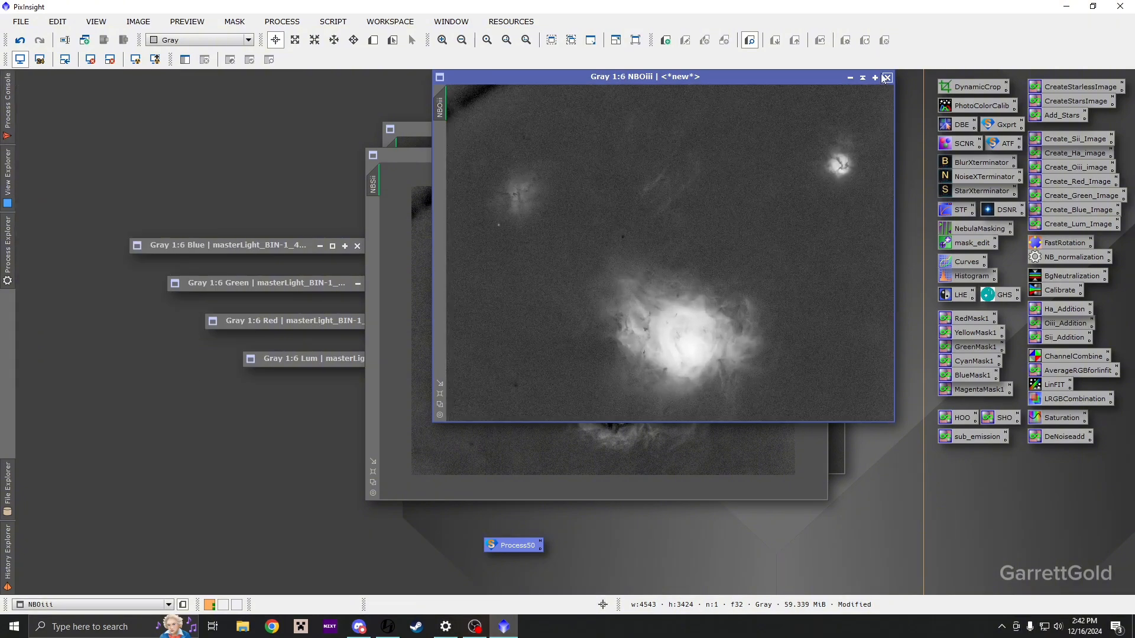
- Minimize the NBOiii, NBSii and NBHa images
{"action": "left_click", "coordinate": [849, 78]}
{"action": "left_click", "coordinate": [783, 156]}
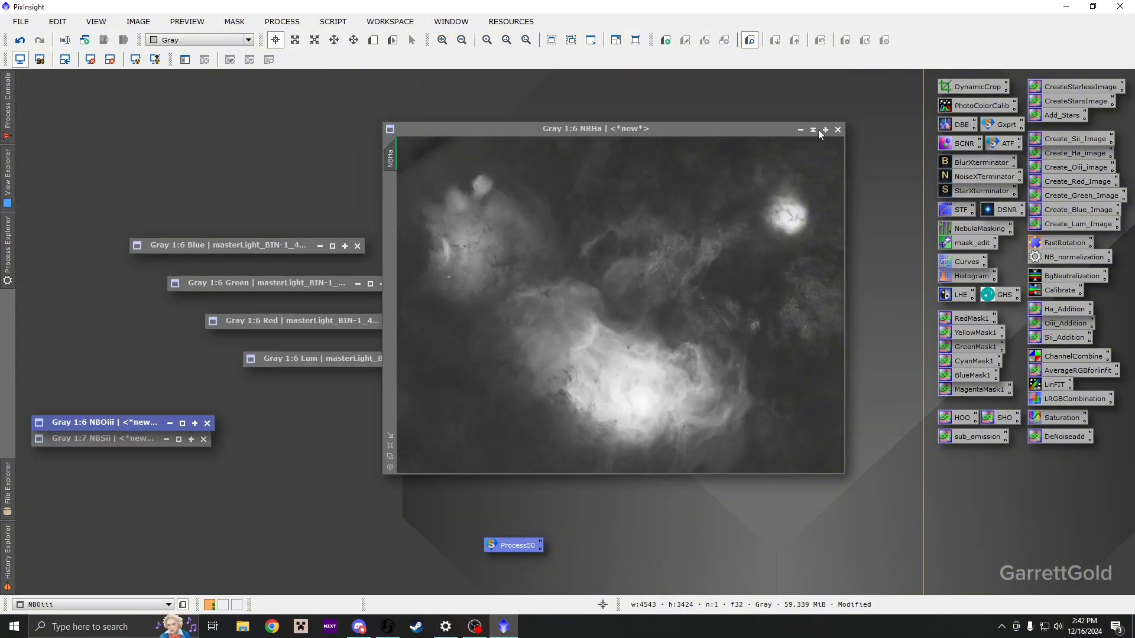
{"action": "left_click", "coordinate": [800, 129]}
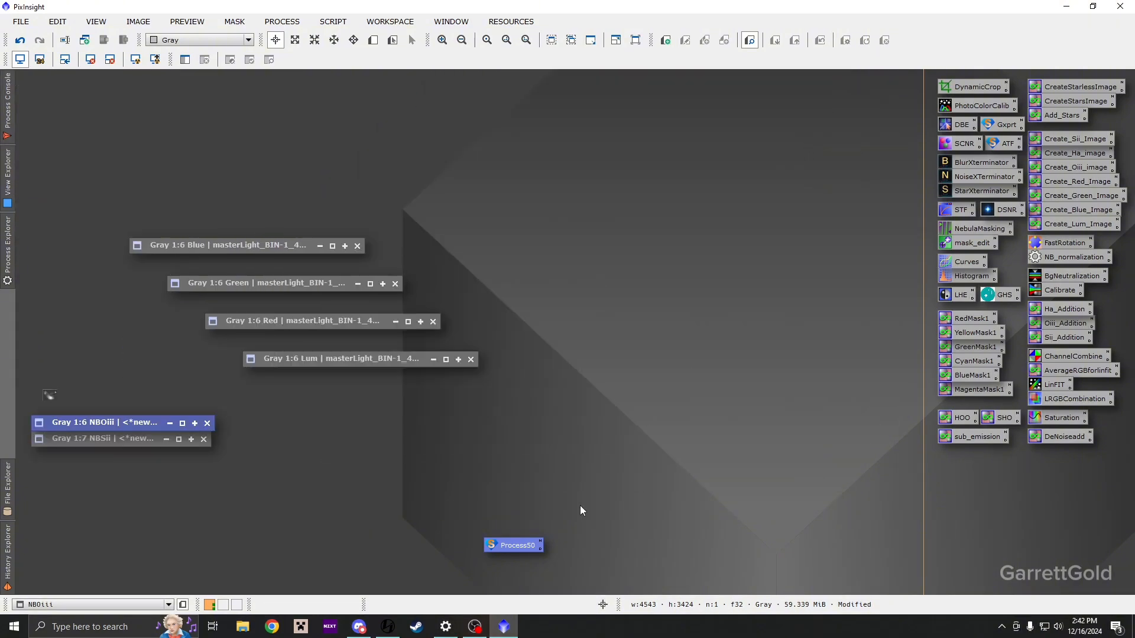
- Restore the Lum, Red, Green and Blue master images and spread their windows across the workspace
{"action": "double_click", "coordinate": [328, 360]}
{"action": "left_click_drag", "start_coordinate": [431, 134], "coordinate": [714, 128]}
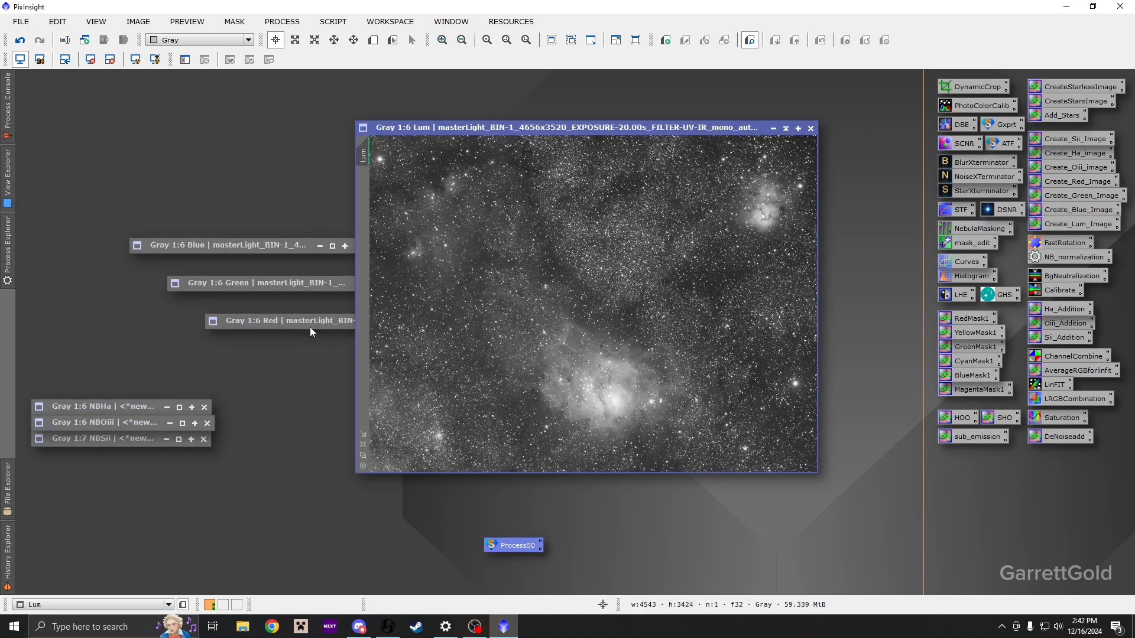
{"action": "double_click", "coordinate": [277, 332]}
{"action": "left_click", "coordinate": [439, 296]}
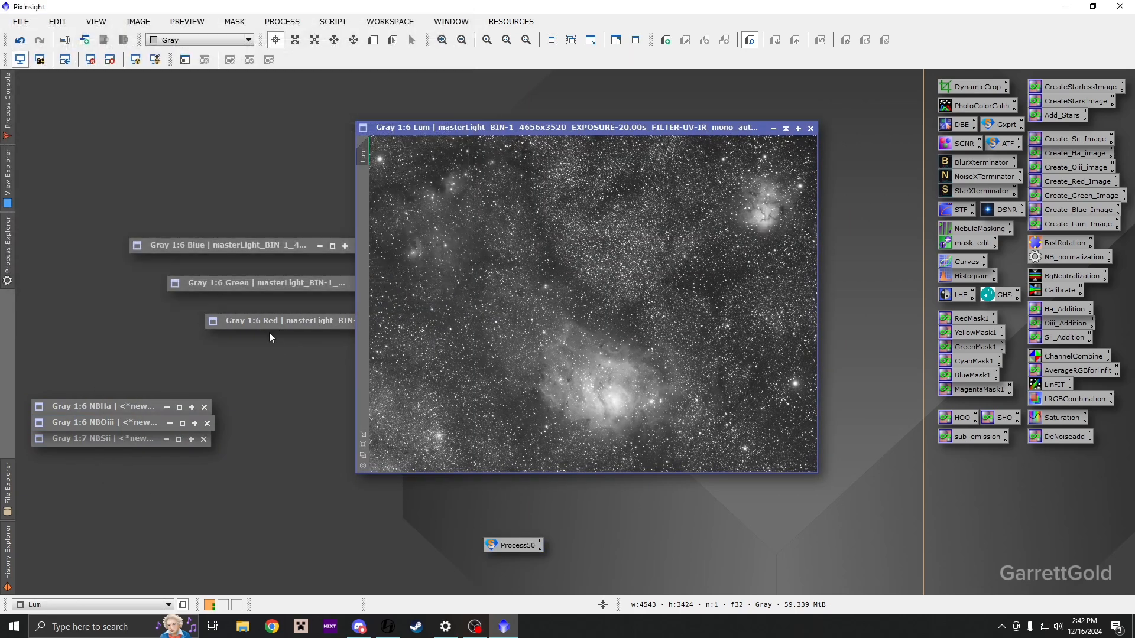
{"action": "double_click", "coordinate": [272, 320]}
{"action": "left_click_drag", "start_coordinate": [342, 122], "coordinate": [666, 188]}
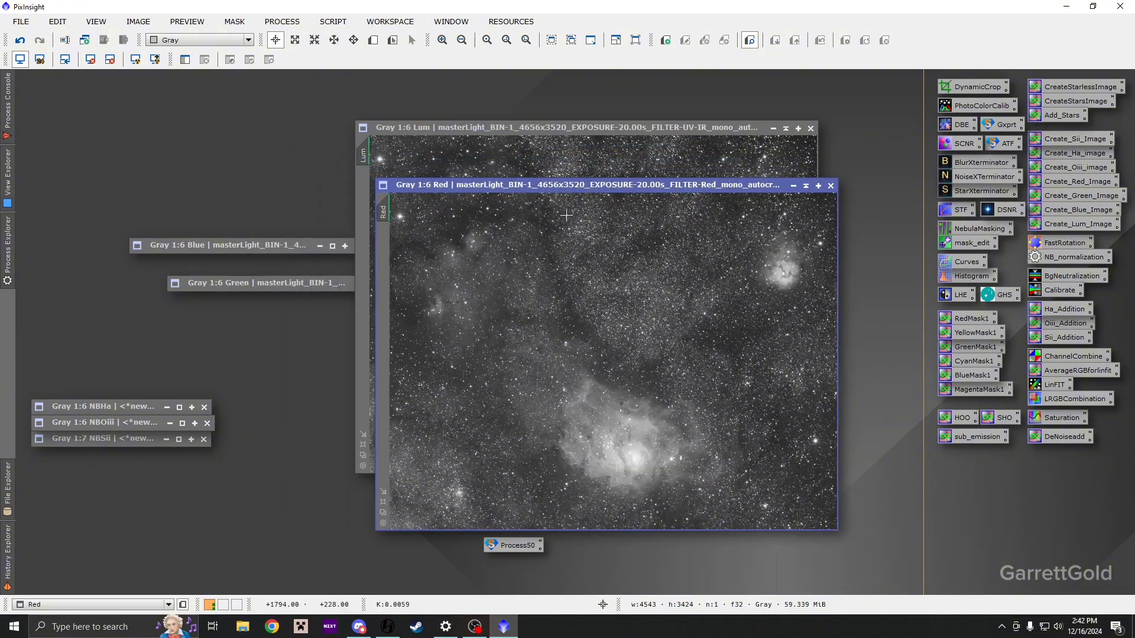
{"action": "double_click", "coordinate": [213, 283]}
{"action": "left_click_drag", "start_coordinate": [319, 153], "coordinate": [251, 261]}
{"action": "double_click", "coordinate": [246, 245]}
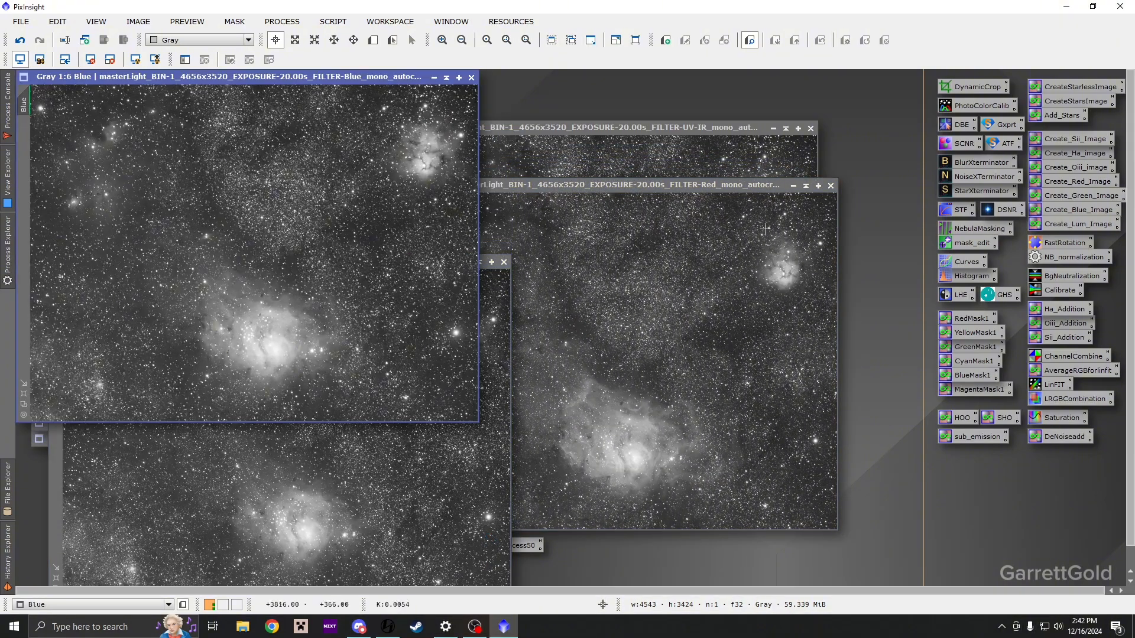
- Minimize the Lum image, leaving the Red, Green and Blue images open
{"action": "left_click", "coordinate": [767, 159]}
{"action": "left_click", "coordinate": [769, 523]}
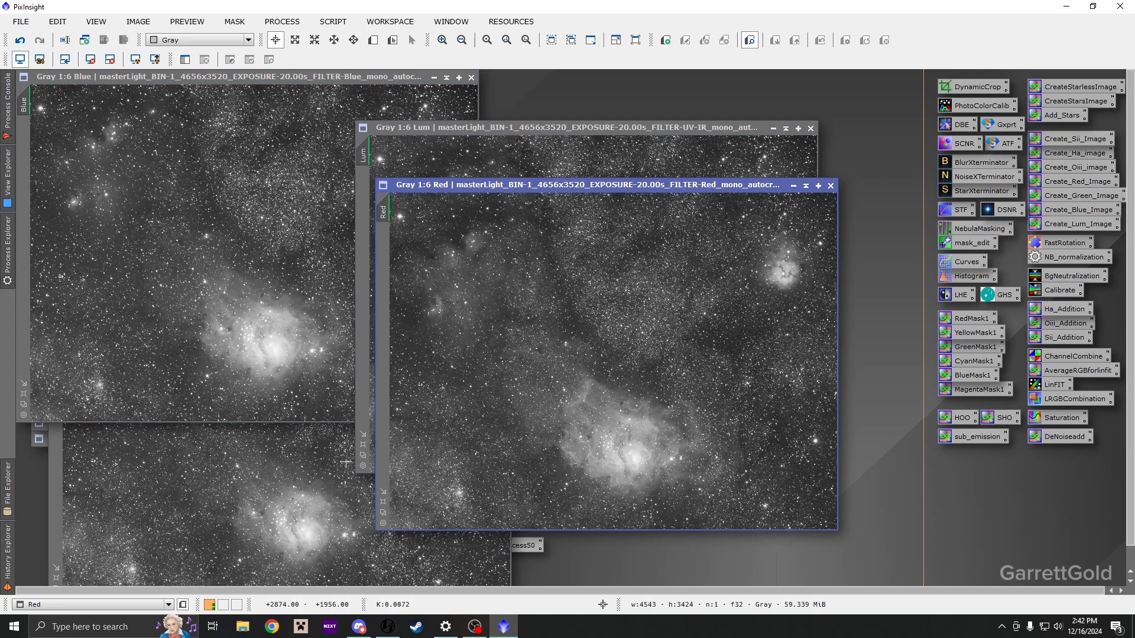
{"action": "left_click", "coordinate": [785, 129]}
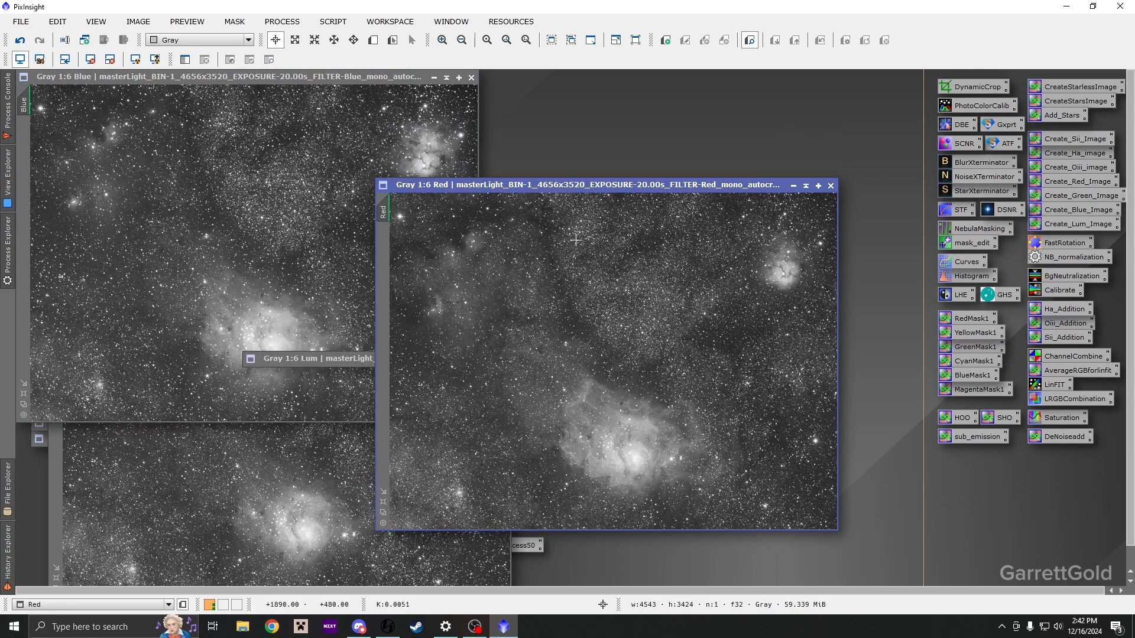
- Arrange the Blue, Green and Red image windows in an overlapping cascade
{"action": "left_click", "coordinate": [293, 154]}
{"action": "left_click", "coordinate": [331, 438]}
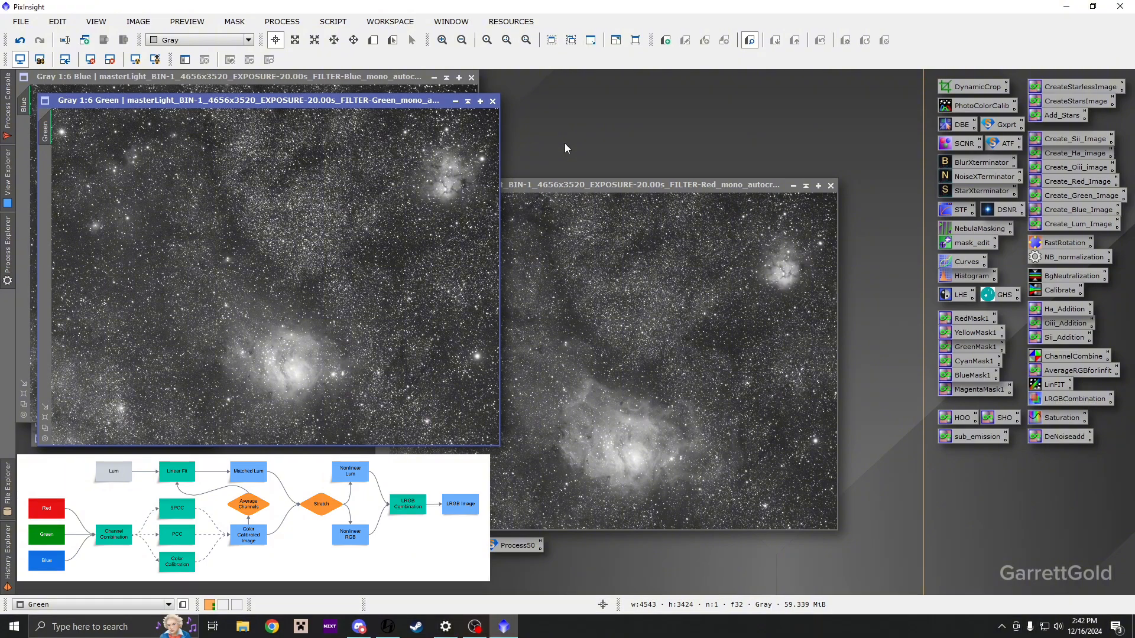
{"action": "left_click_drag", "start_coordinate": [733, 187], "coordinate": [420, 130]}
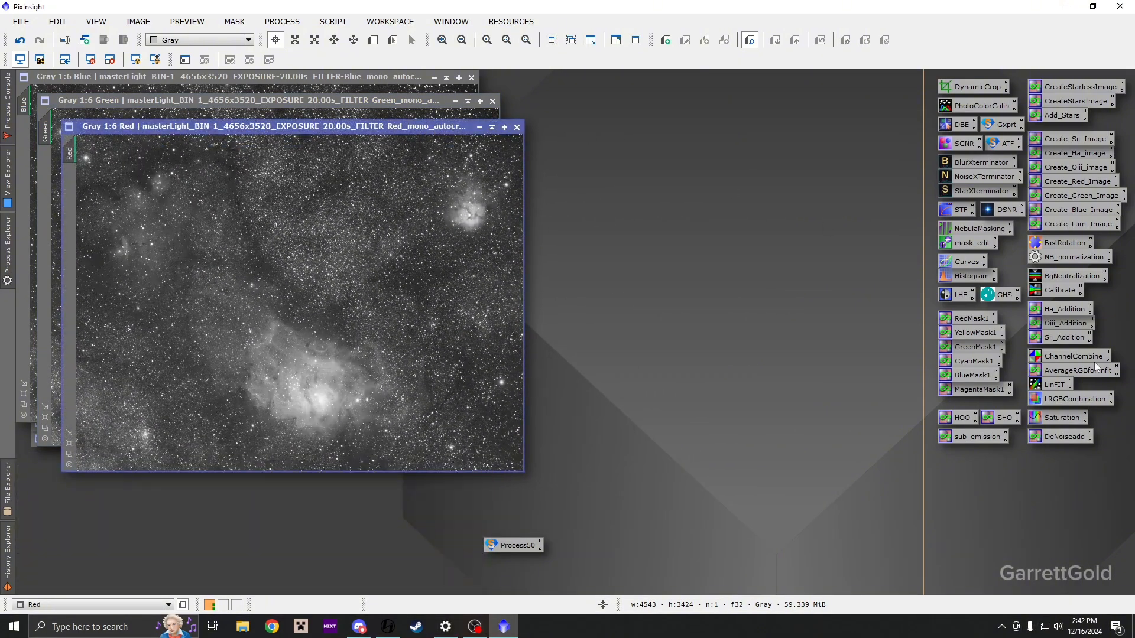
- Create a new RGB image with ChannelCombination, assigning Red, Green and Blue to the R, G and B channels
{"action": "double_click", "coordinate": [1056, 354]}
{"action": "left_click", "coordinate": [1016, 475]}
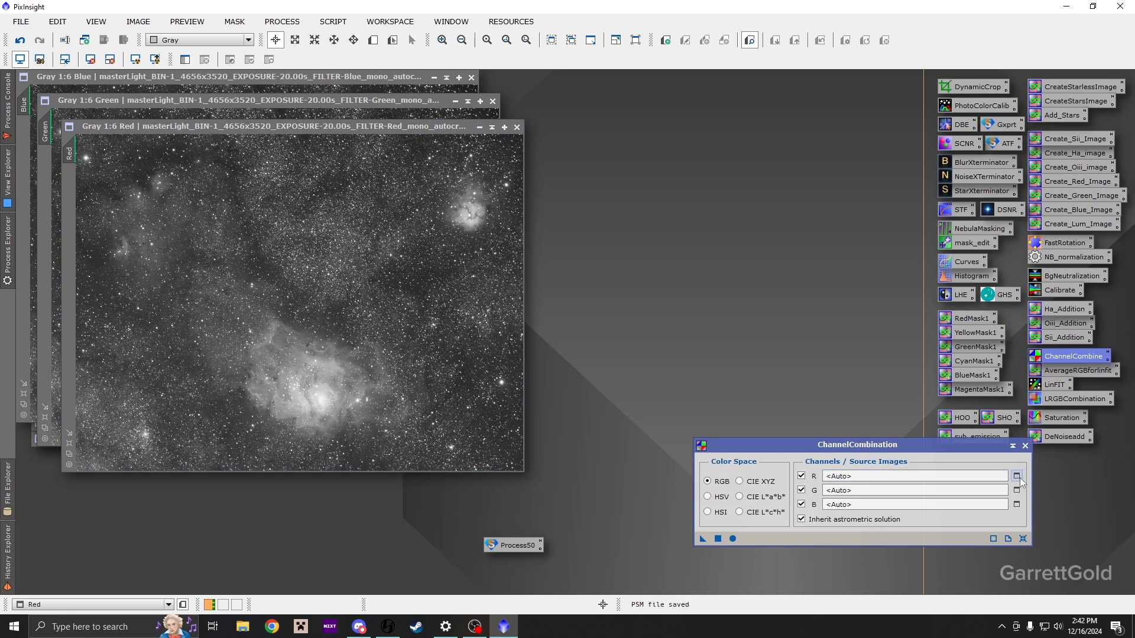
{"action": "left_click", "coordinate": [529, 300]}
{"action": "left_click", "coordinate": [481, 325]}
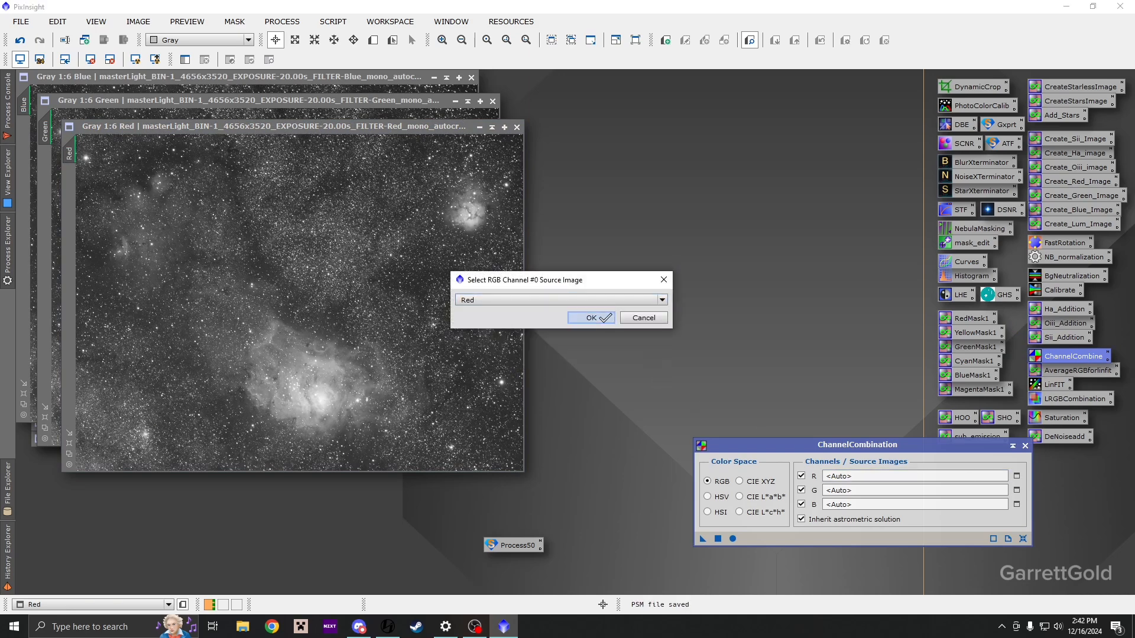
{"action": "left_click", "coordinate": [591, 317]}
{"action": "left_click", "coordinate": [1016, 490]}
{"action": "left_click", "coordinate": [530, 299]}
{"action": "left_click", "coordinate": [530, 317]}
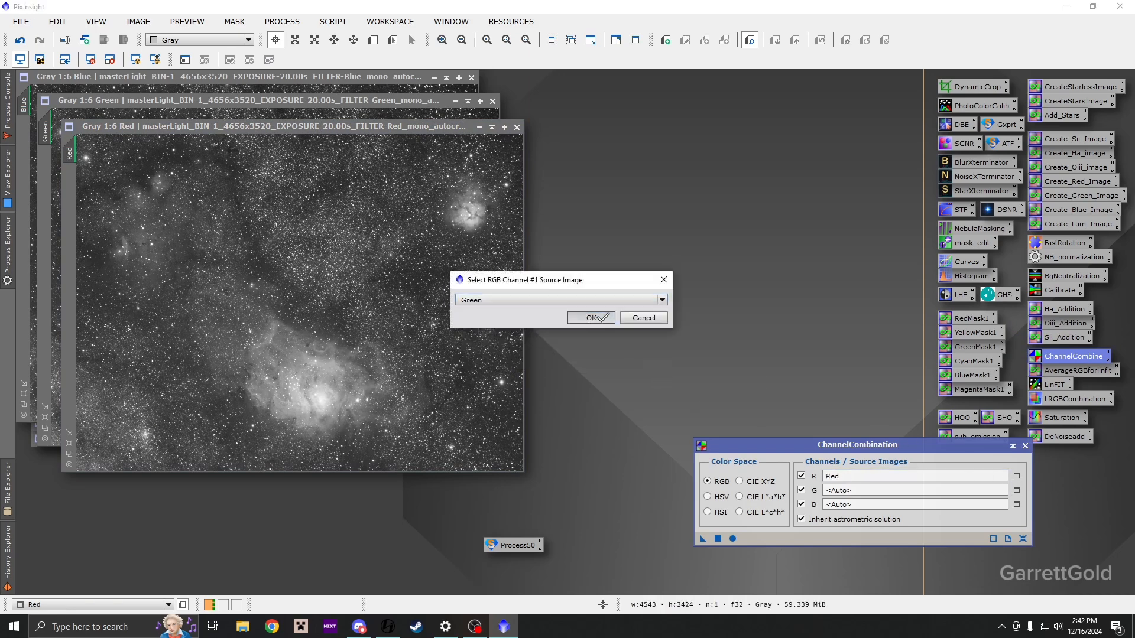
{"action": "left_click", "coordinate": [591, 317]}
{"action": "left_click", "coordinate": [1016, 504]}
{"action": "left_click", "coordinate": [591, 318]}
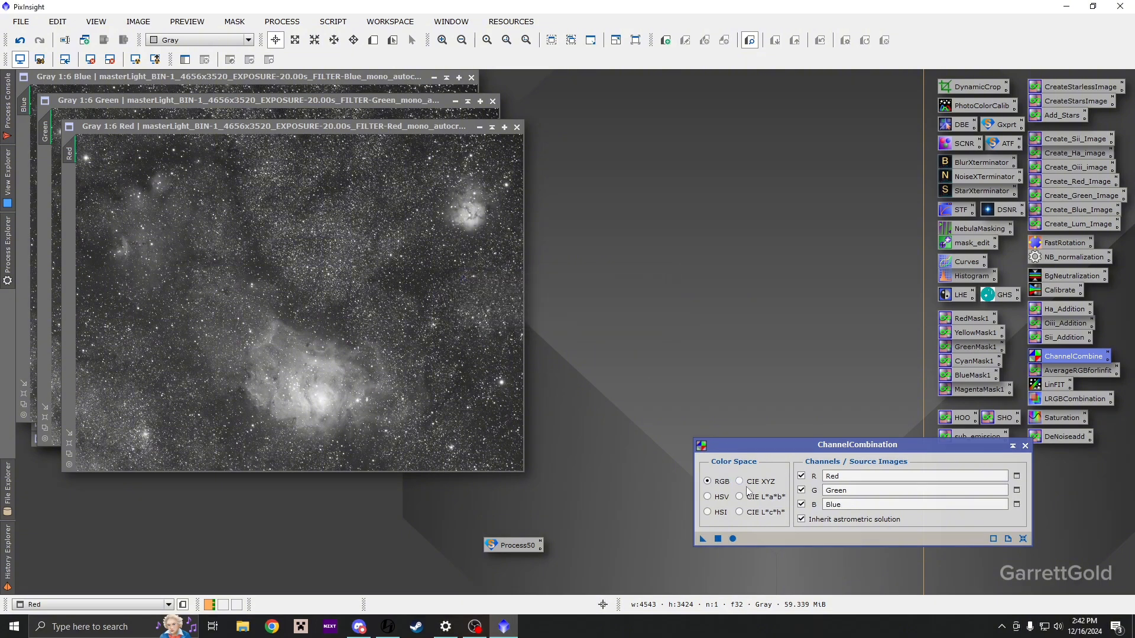
{"action": "left_click", "coordinate": [733, 538]}
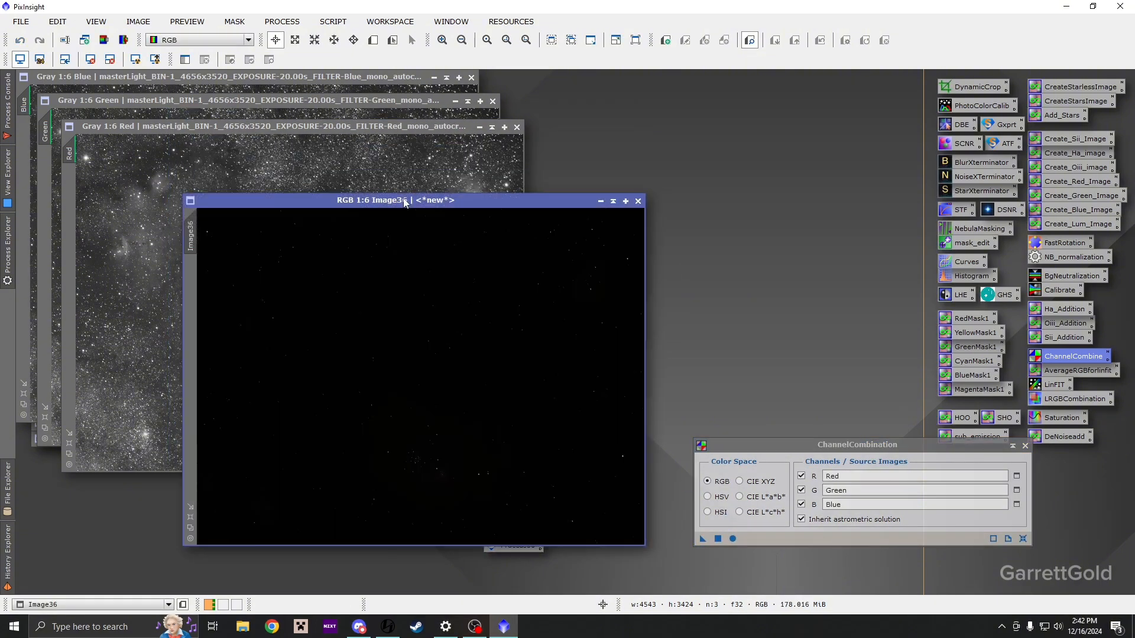
- Apply an unlinked auto-stretch to the combined RGB image's display and collapse the ChannelCombination window
{"action": "left_click", "coordinate": [135, 60]}
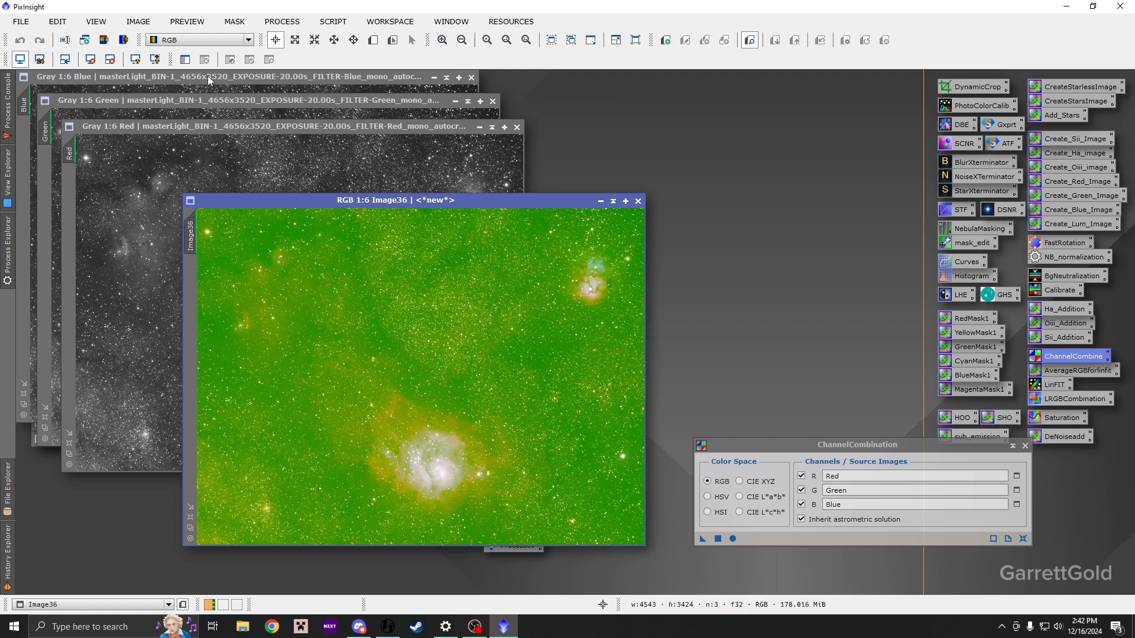
{"action": "left_click", "coordinate": [134, 58]}
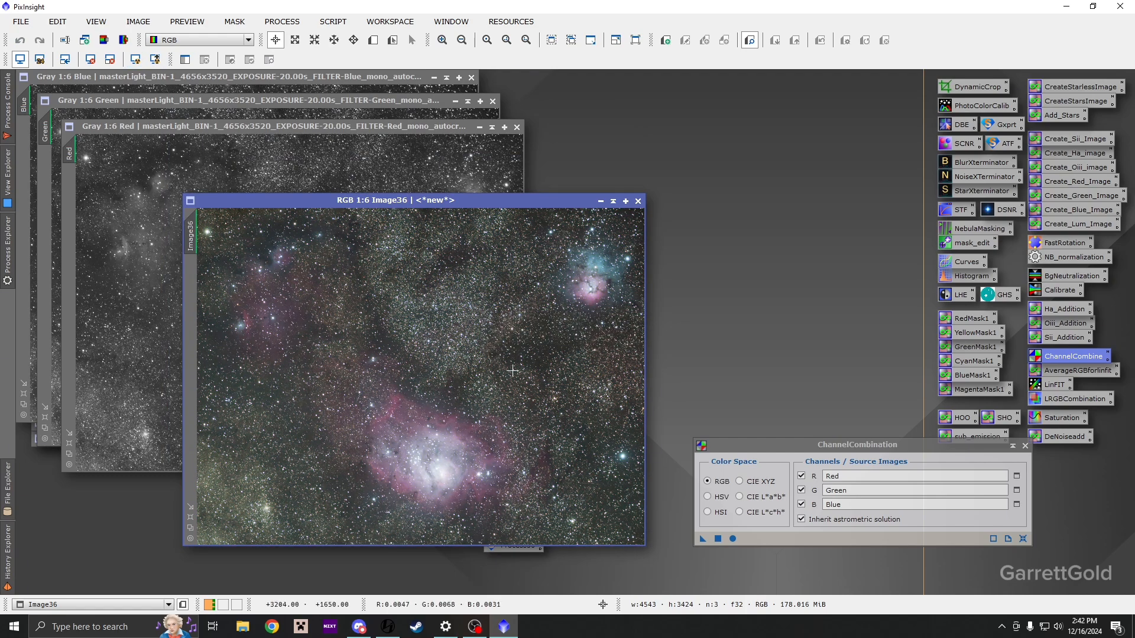
{"action": "left_click_drag", "start_coordinate": [395, 199], "coordinate": [447, 145]}
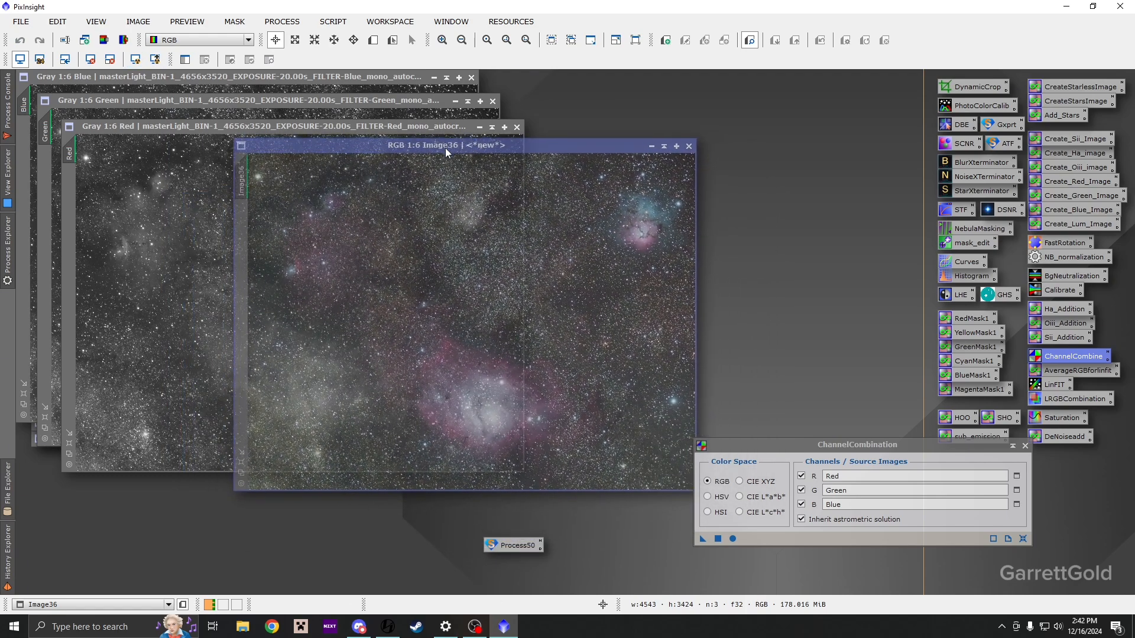
{"action": "left_click", "coordinate": [1013, 445]}
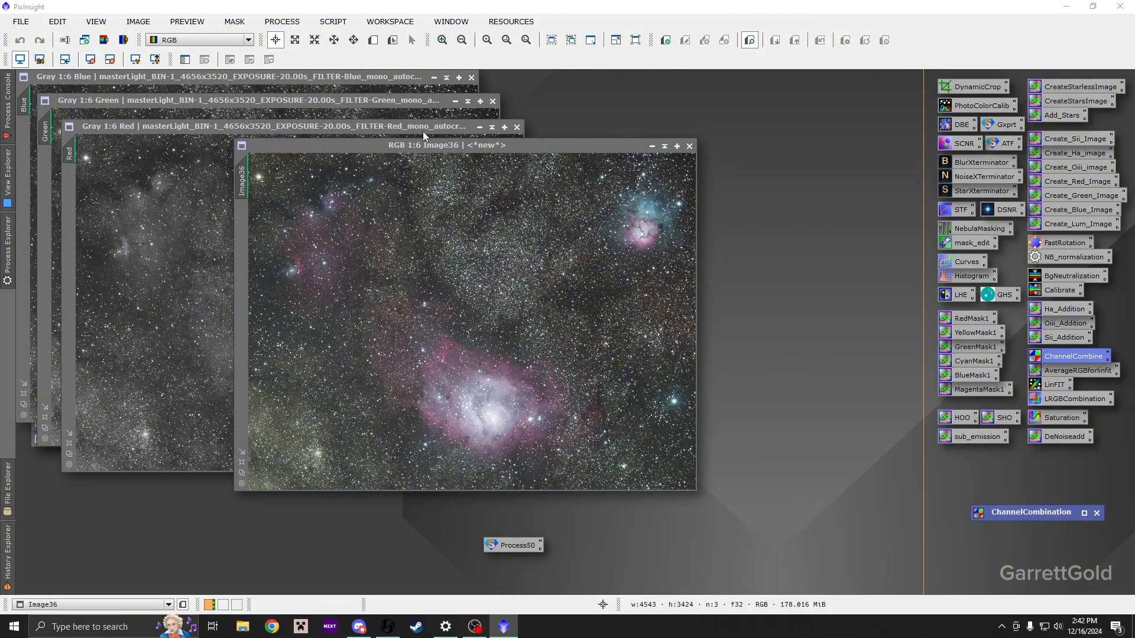
- Move the combined RGB image clear of the channel masters and examine its nebula and star field up close
{"action": "mouse_move", "coordinate": [440, 142]}
{"action": "left_mouse_down"}
{"action": "mouse_move", "coordinate": [551, 162]}
{"action": "mouse_move", "coordinate": [580, 187]}
{"action": "left_mouse_up"}
{"action": "scroll", "coordinate": [628, 290], "scroll_direction": "up", "scroll_amount": 4}
{"action": "left_click_drag", "start_coordinate": [578, 460], "coordinate": [654, 243]}
{"action": "left_click_drag", "start_coordinate": [641, 440], "coordinate": [543, 271]}
{"action": "scroll", "coordinate": [594, 413], "scroll_direction": "down", "scroll_amount": 2}
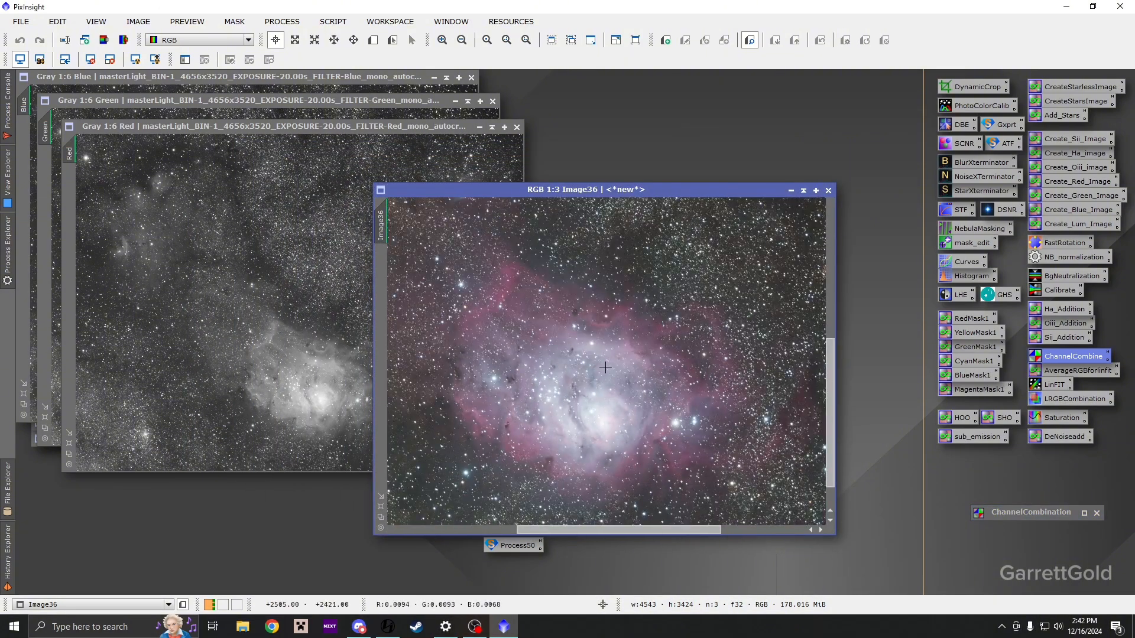
{"action": "scroll", "coordinate": [582, 349], "scroll_direction": "down", "scroll_amount": 3}
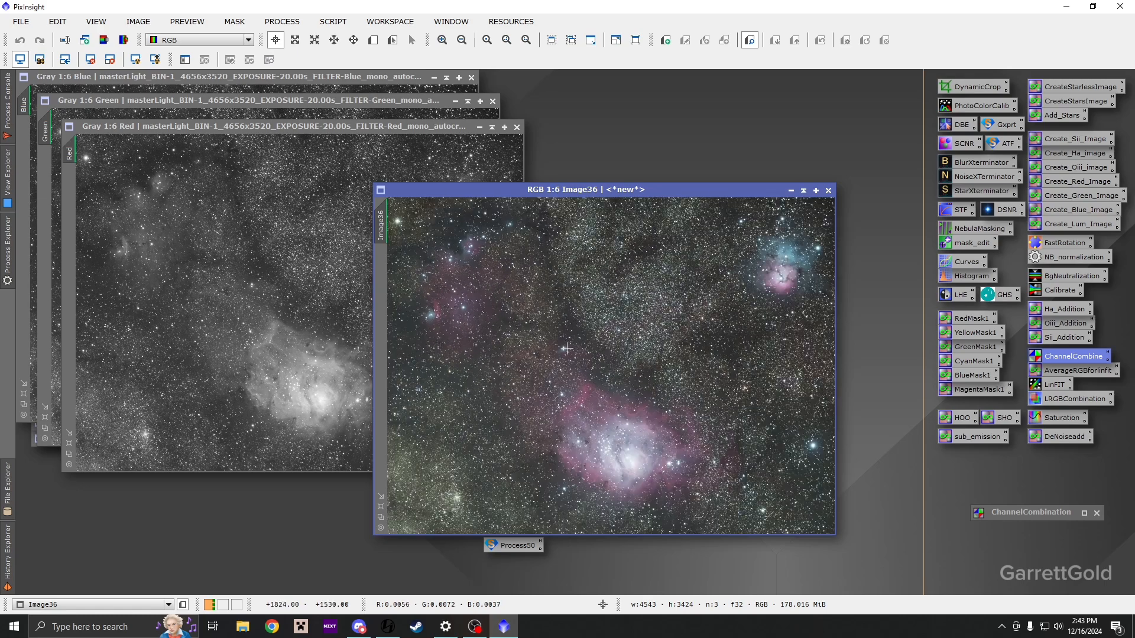
{"action": "scroll", "coordinate": [687, 375], "scroll_direction": "up", "scroll_amount": 1}
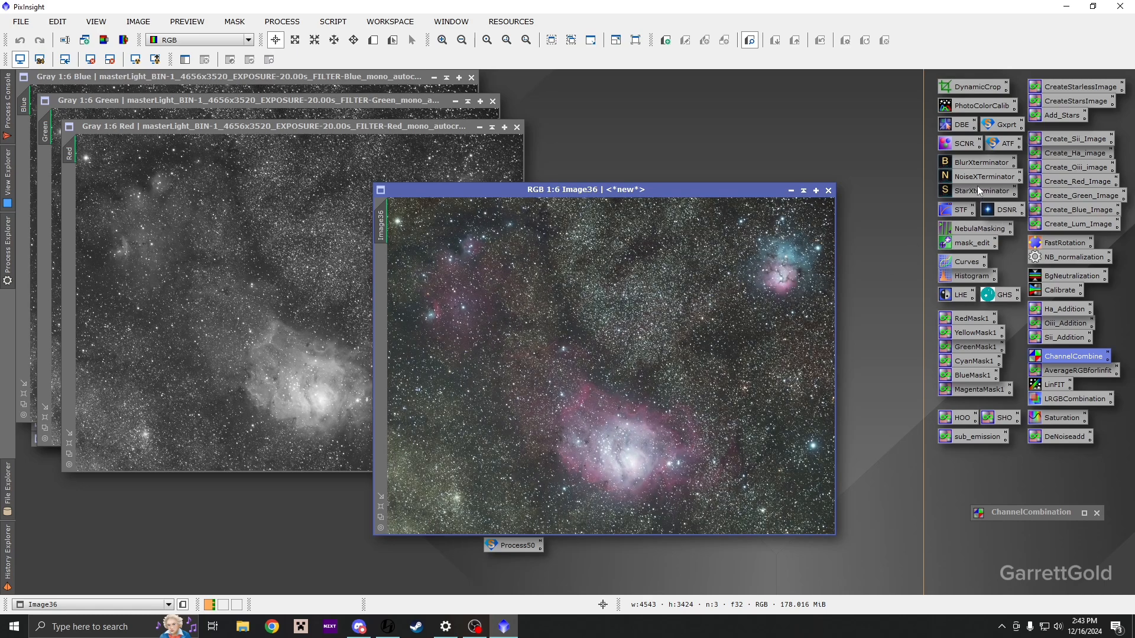
- Sharpen the combined RGB image with BlurXTerminator, using Sharpen Stars 0.30, Adjust Star Halos -0.10 and Sharpen Nonstellar 0.50
{"action": "double_click", "coordinate": [979, 162]}
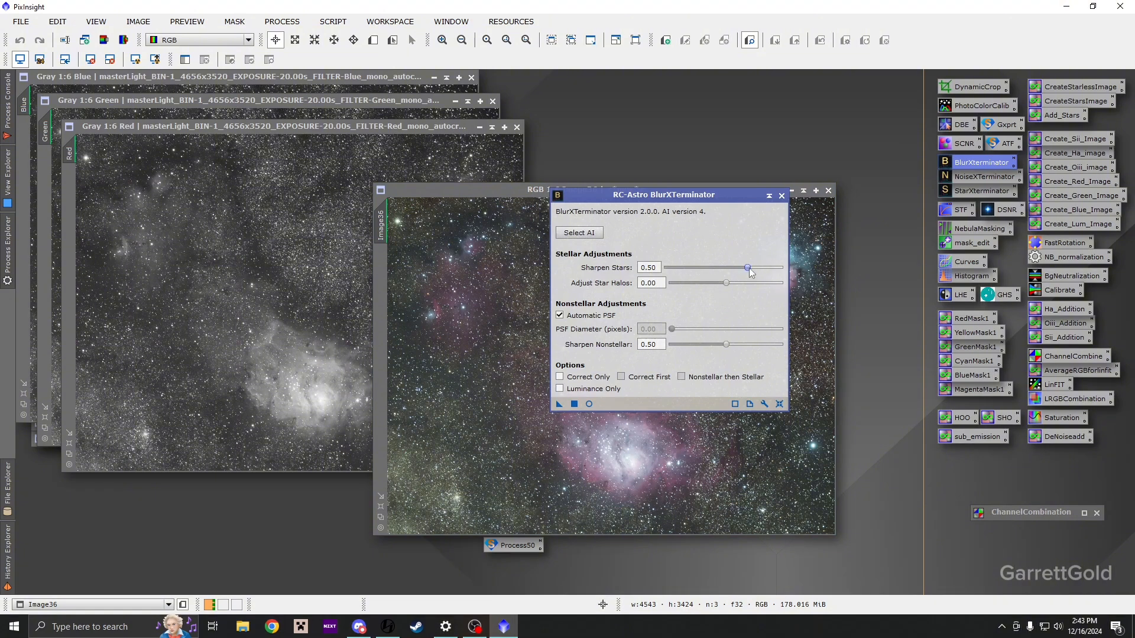
{"action": "left_click_drag", "start_coordinate": [748, 269], "coordinate": [714, 282]}
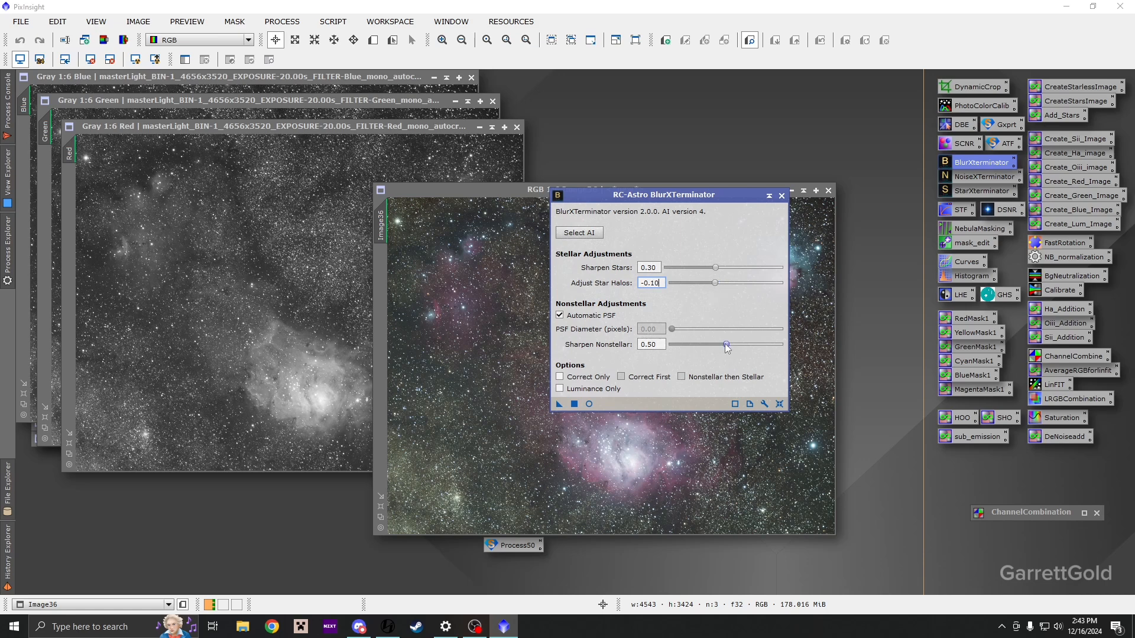
{"action": "left_click", "coordinate": [558, 405]}
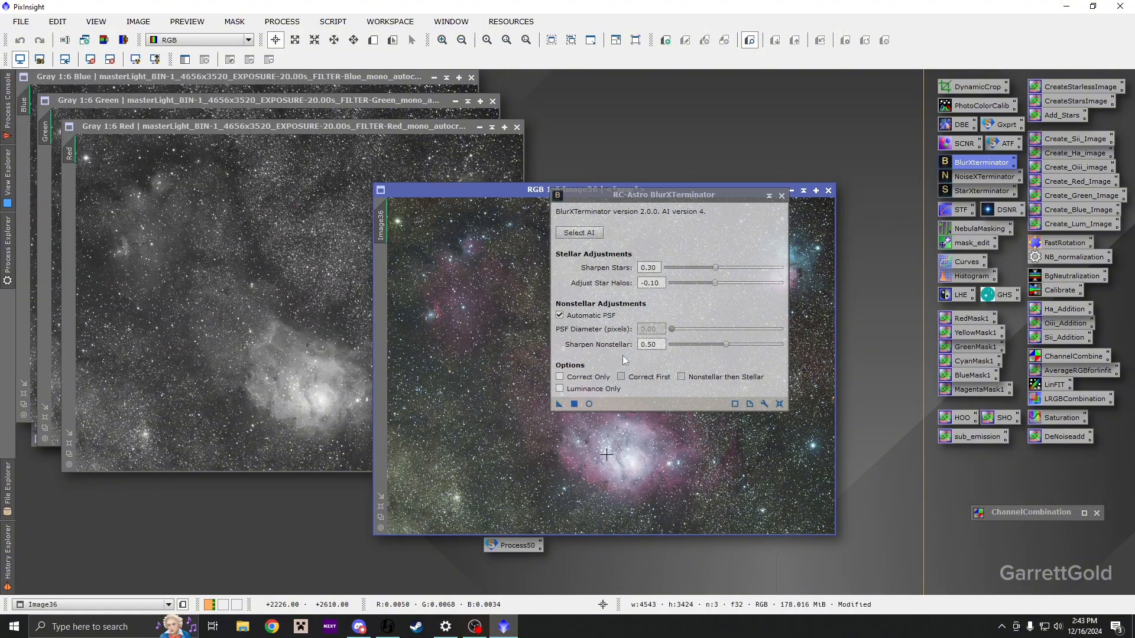
- Minimize the Red, Green and Blue master images
{"action": "left_click", "coordinate": [492, 128]}
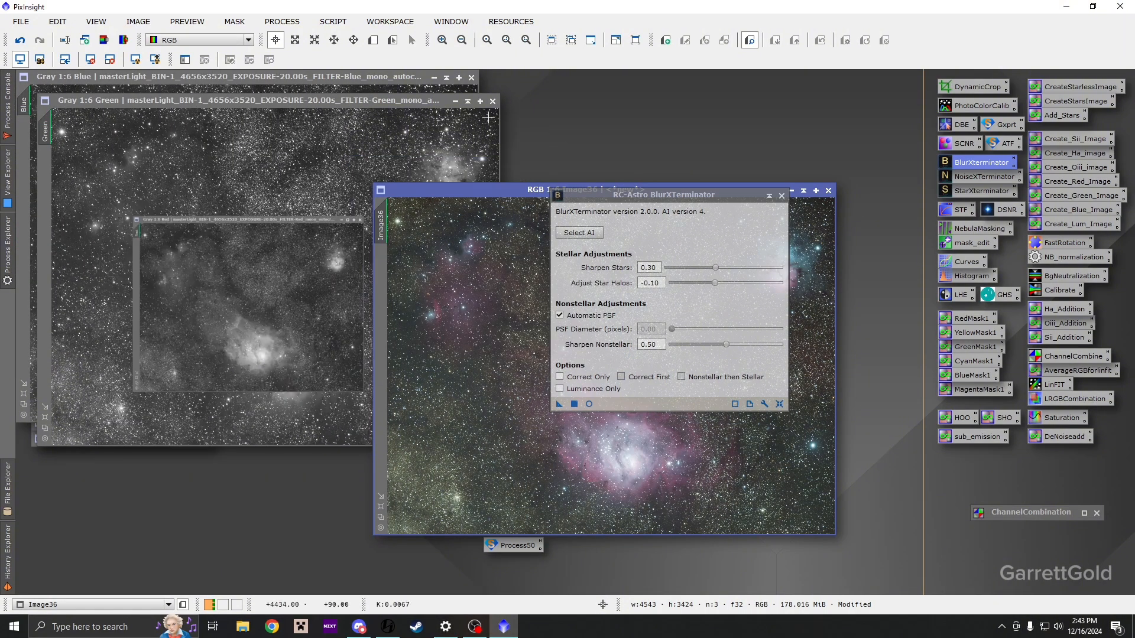
{"action": "left_click", "coordinate": [468, 102]}
{"action": "left_click", "coordinate": [446, 78]}
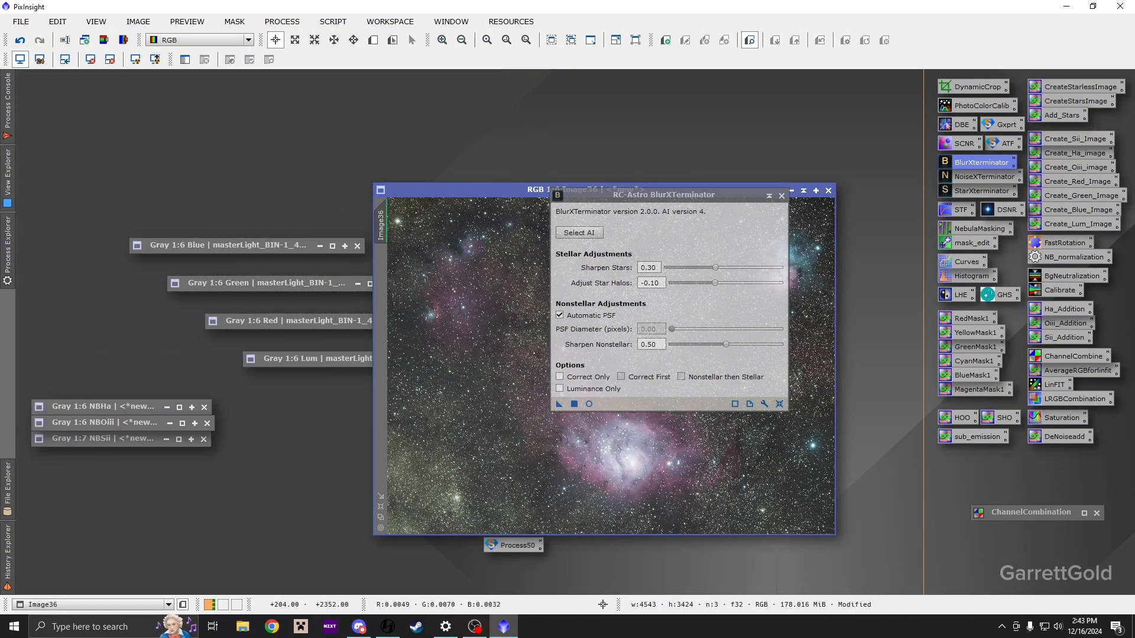
- Restore the Lum image beside the RGB image and apply BlurXTerminator to it with the same settings
{"action": "left_click_drag", "start_coordinate": [311, 361], "coordinate": [135, 116]}
{"action": "double_click", "coordinate": [135, 116]}
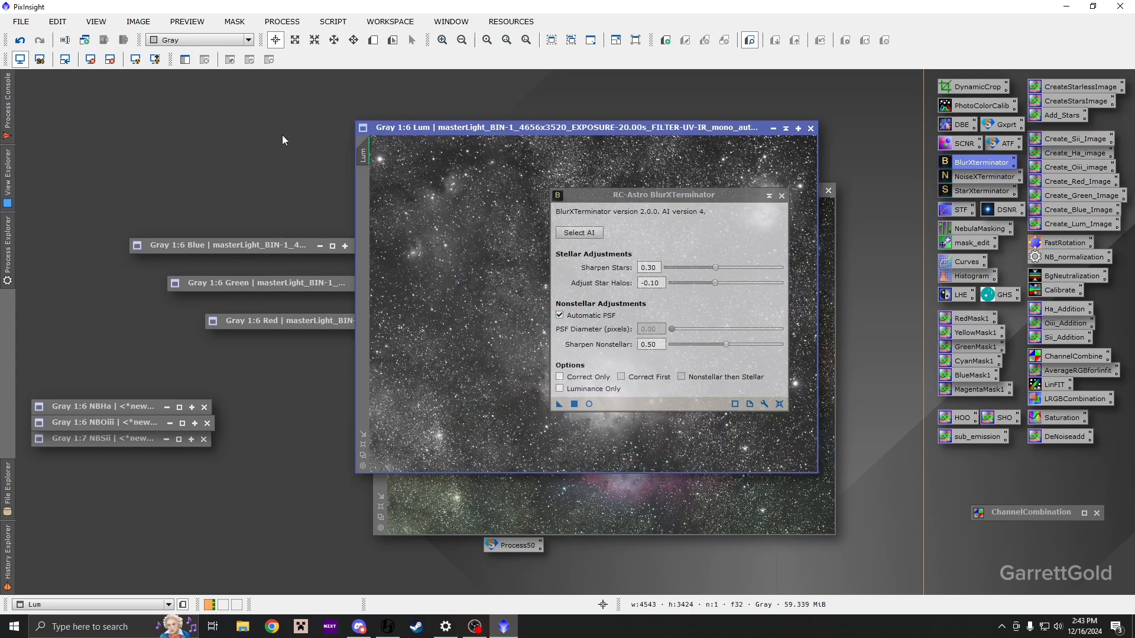
{"action": "left_click_drag", "start_coordinate": [482, 125], "coordinate": [164, 99]}
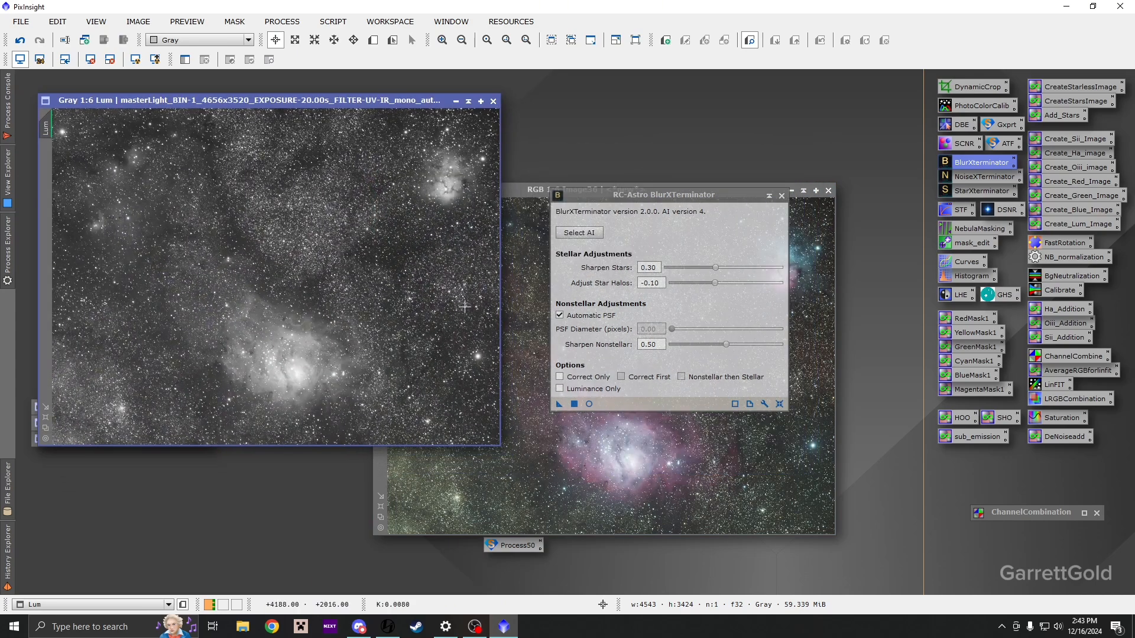
{"action": "left_click", "coordinate": [968, 193]}
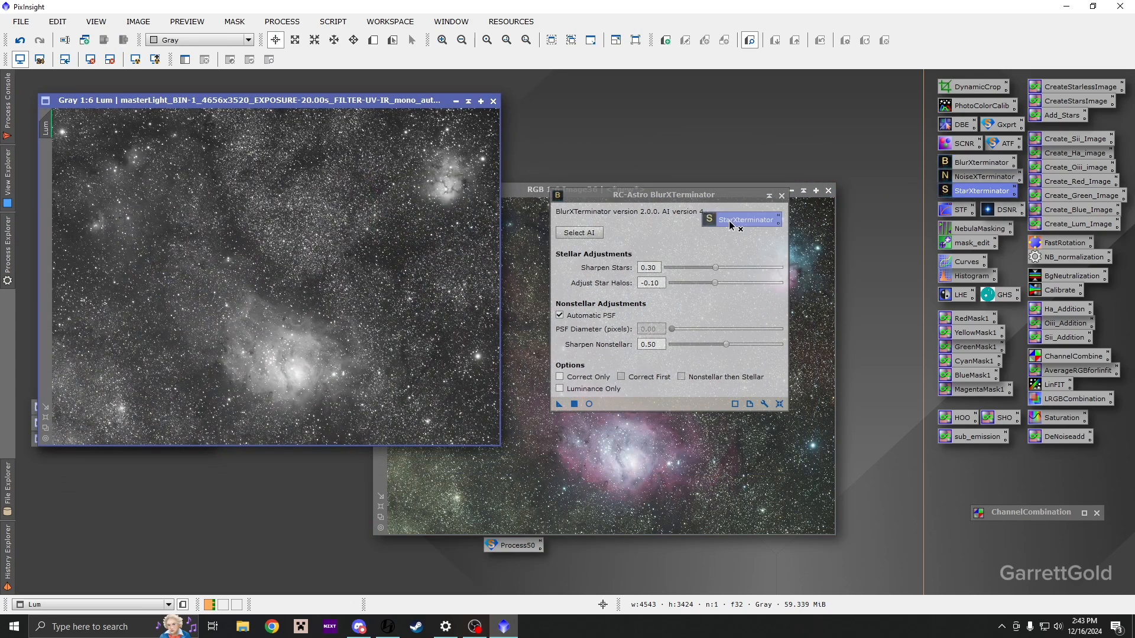
{"action": "left_click_drag", "start_coordinate": [558, 404], "coordinate": [313, 367]}
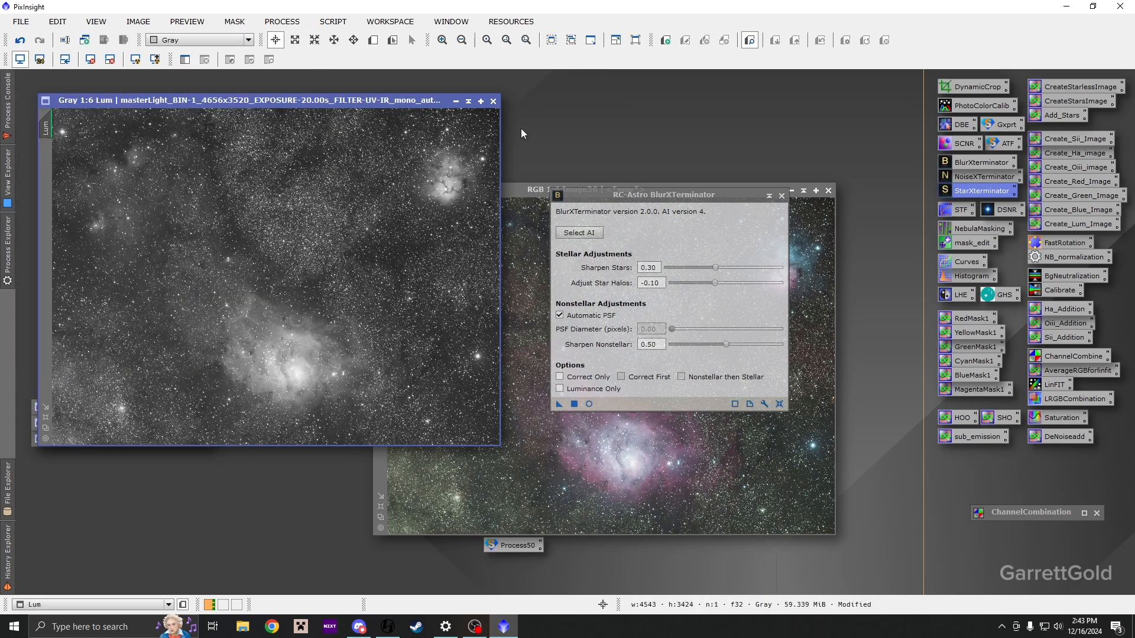
- Remove the stars from Lum with StarXTerminator, leaving Generate Star Image off, and close the StarXTerminator window
{"action": "left_click_drag", "start_coordinate": [735, 195], "coordinate": [803, 279]}
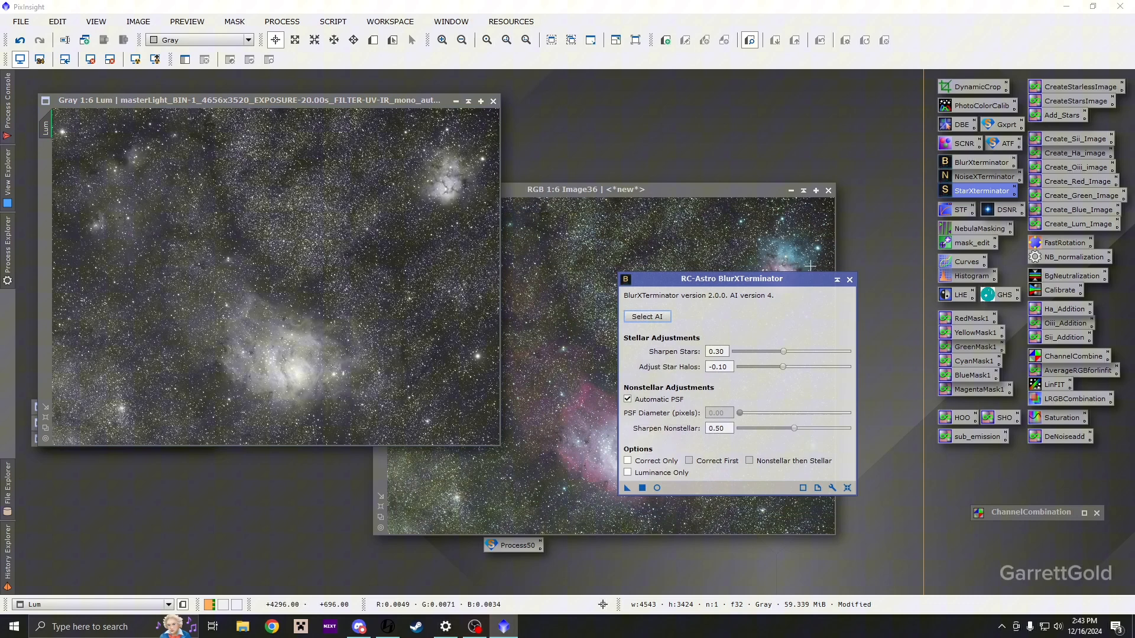
{"action": "double_click", "coordinate": [973, 193]}
{"action": "left_click", "coordinate": [673, 356]}
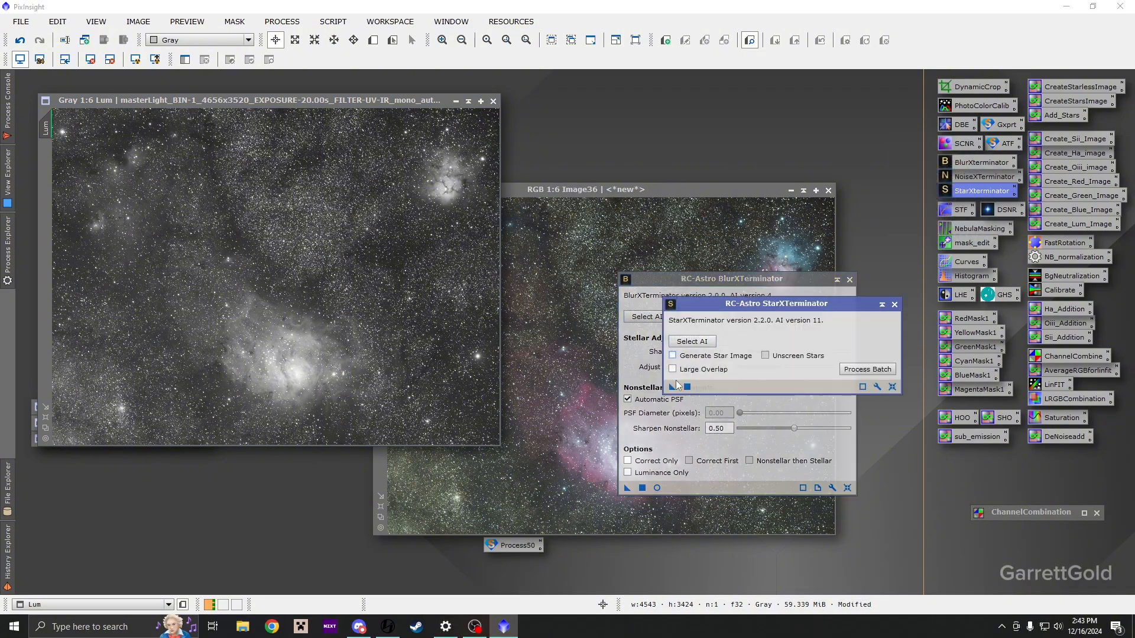
{"action": "left_click_drag", "start_coordinate": [676, 384], "coordinate": [414, 328]}
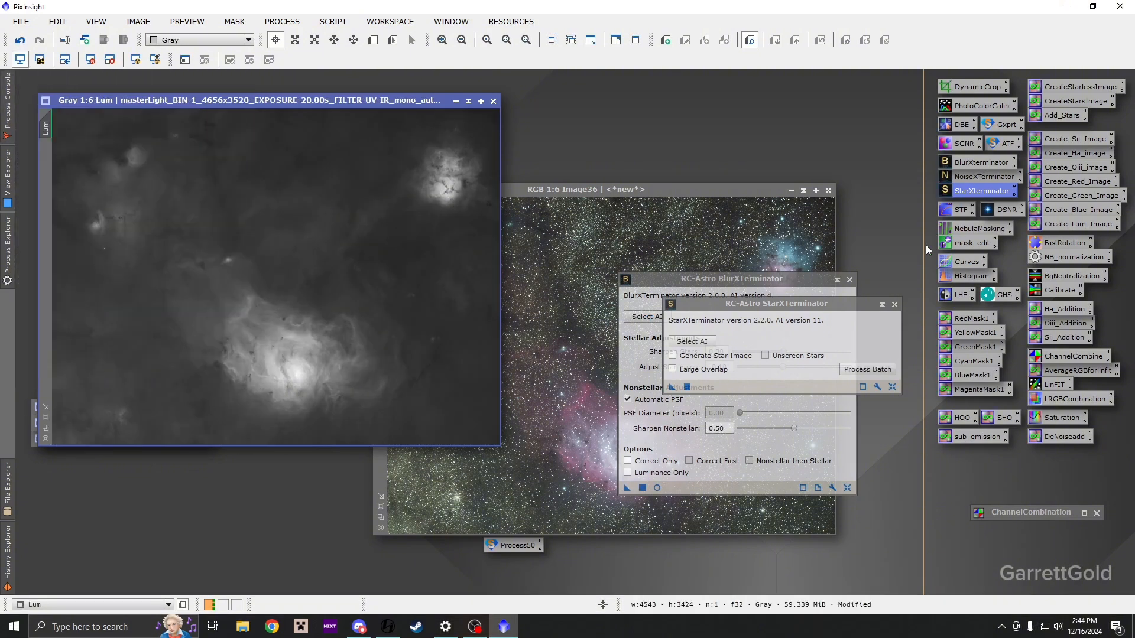
{"action": "left_click", "coordinate": [894, 304]}
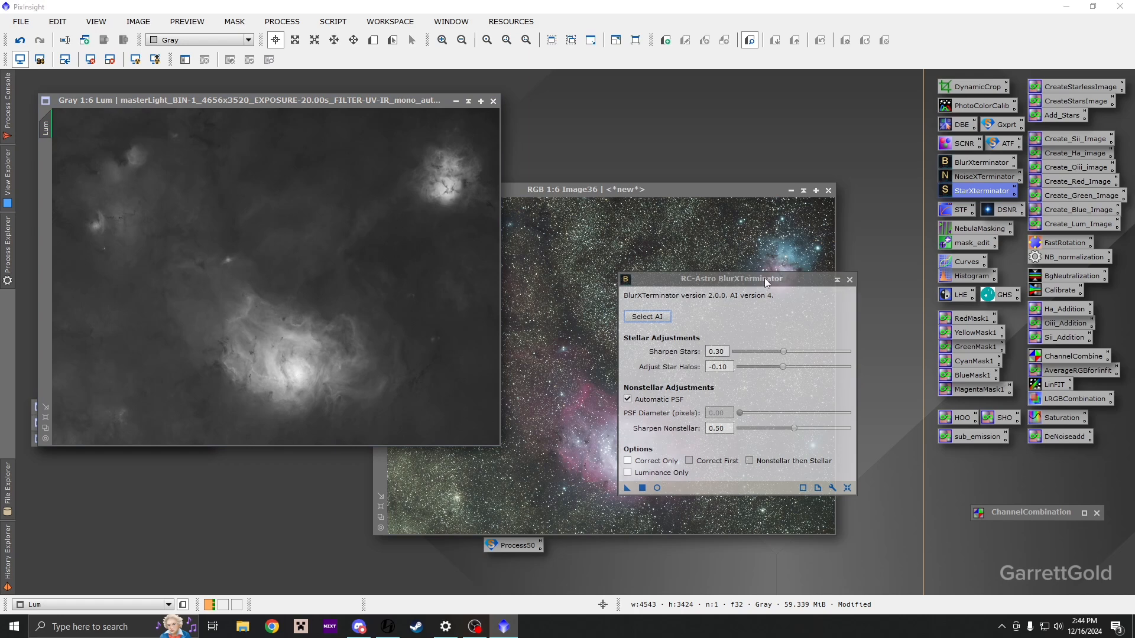
{"action": "left_click_drag", "start_coordinate": [761, 280], "coordinate": [687, 286]}
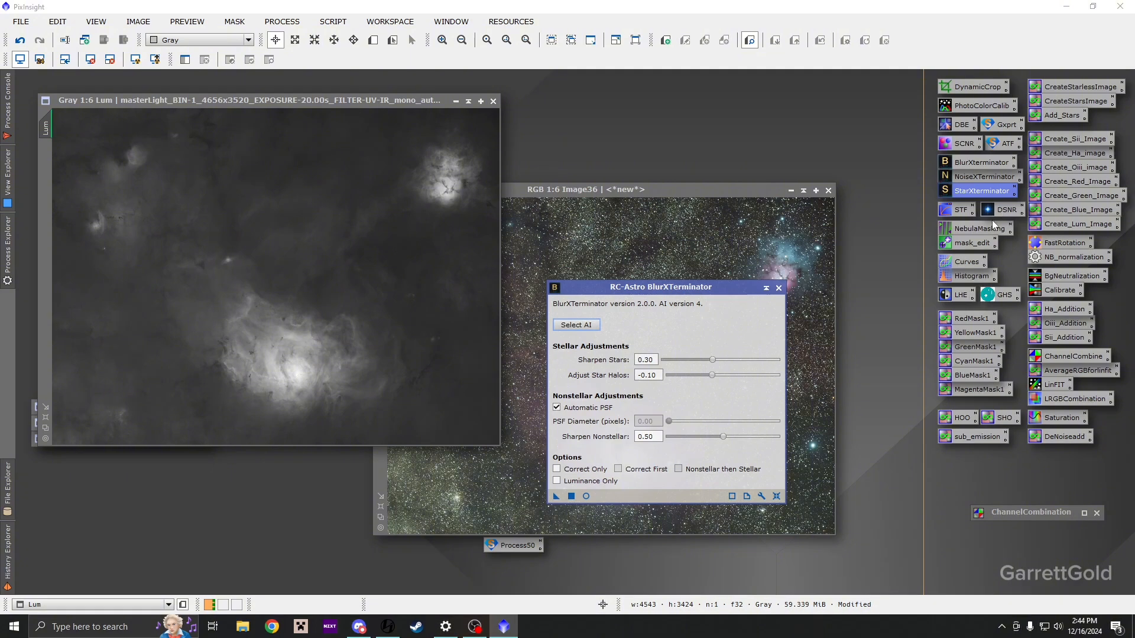
- Examine the nebula detail in the starless Lum image, then put the BlurXTerminator and Lum windows away
{"action": "scroll", "coordinate": [256, 335], "scroll_direction": "up", "scroll_amount": 3}
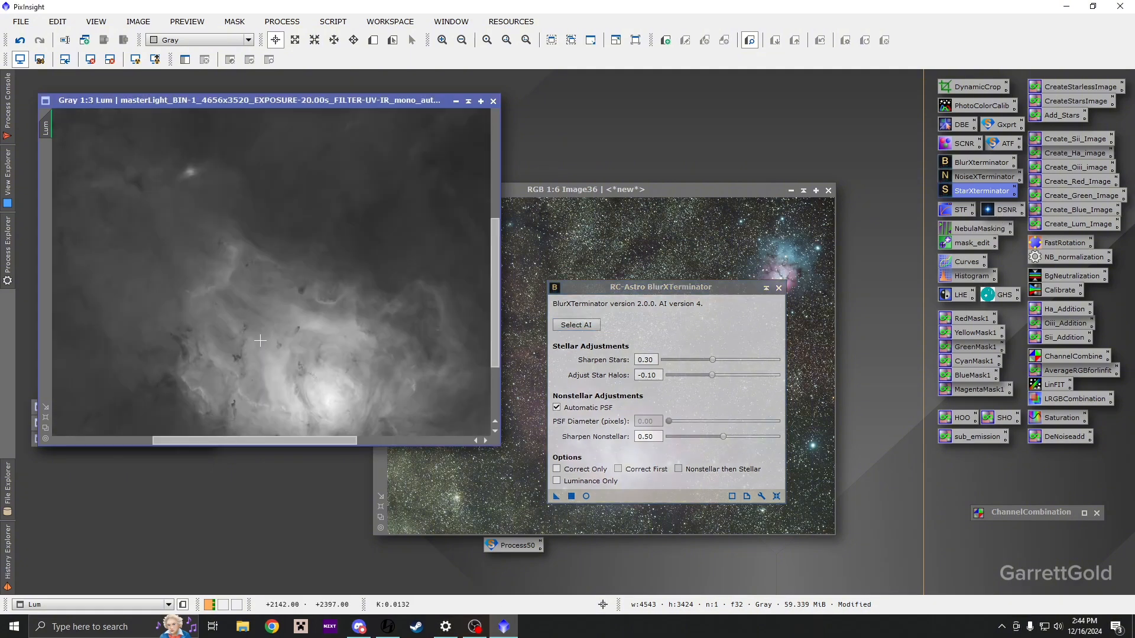
{"action": "scroll", "coordinate": [336, 269], "scroll_direction": "up", "scroll_amount": 2}
{"action": "scroll", "coordinate": [327, 286], "scroll_direction": "down", "scroll_amount": 4}
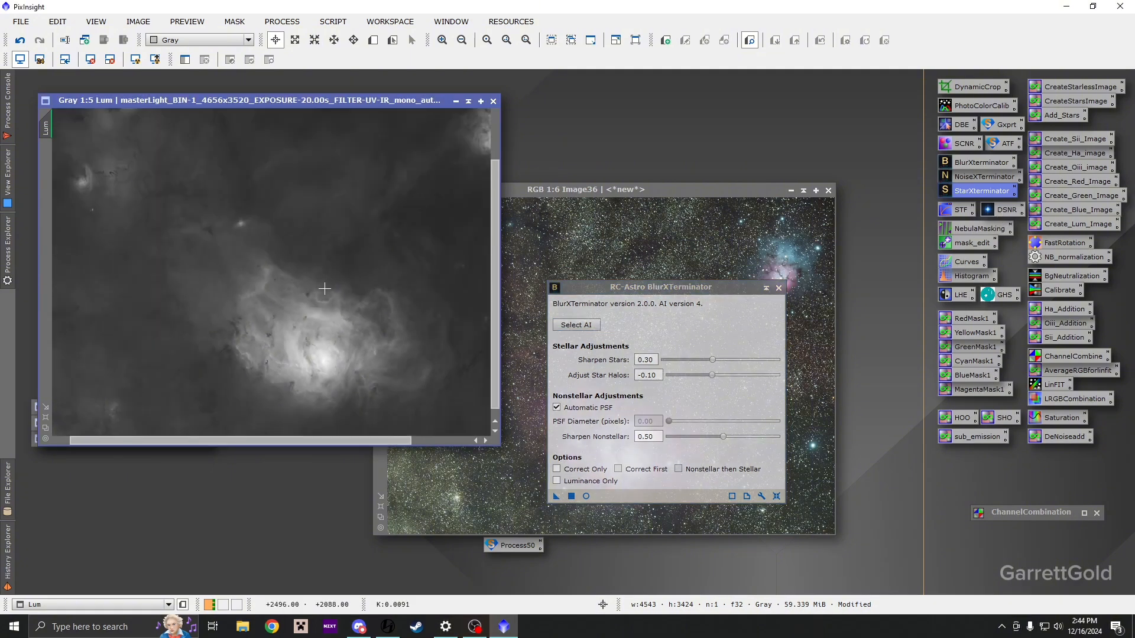
{"action": "scroll", "coordinate": [324, 289], "scroll_direction": "down", "scroll_amount": 1}
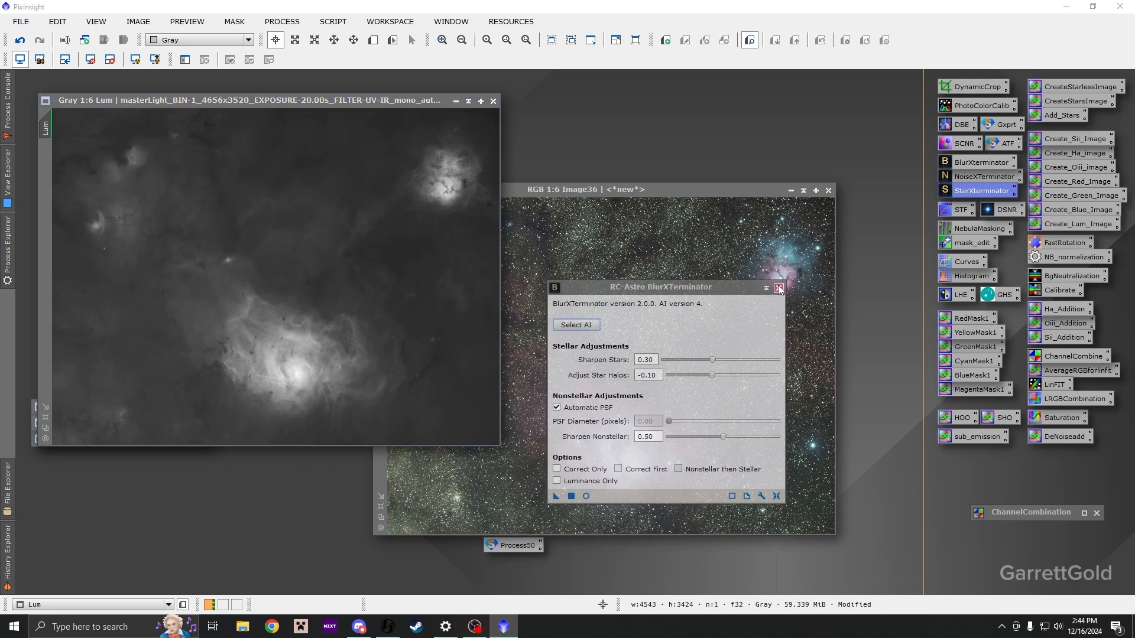
{"action": "left_click", "coordinate": [766, 289]}
{"action": "scroll", "coordinate": [293, 354], "scroll_direction": "up", "scroll_amount": 4}
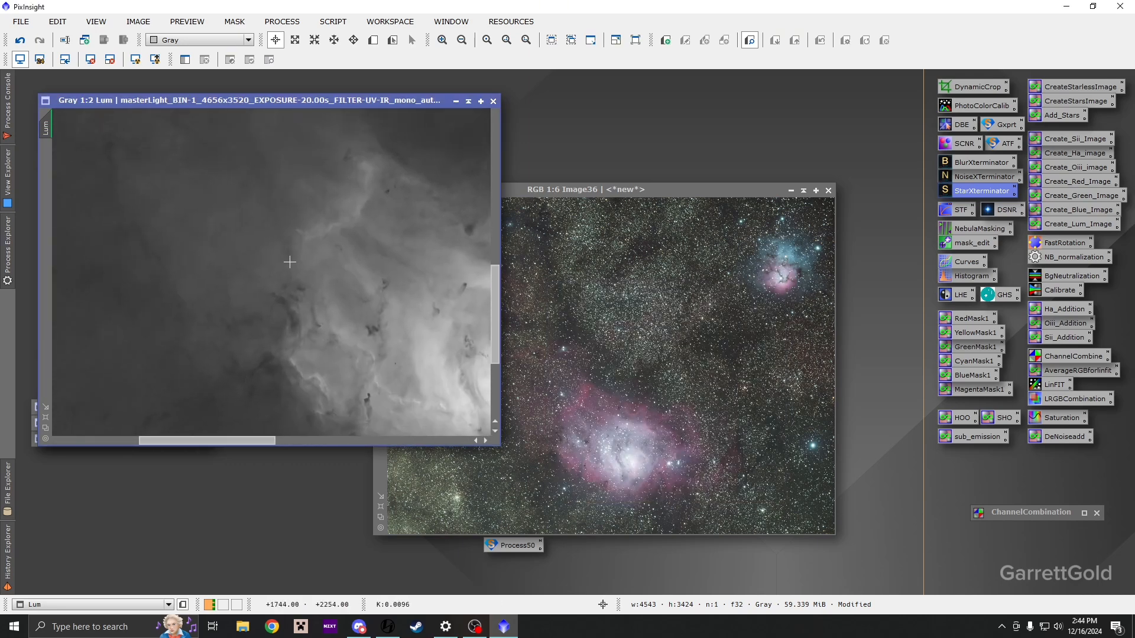
{"action": "scroll", "coordinate": [289, 261], "scroll_direction": "down", "scroll_amount": 4}
{"action": "scroll", "coordinate": [322, 254], "scroll_direction": "up", "scroll_amount": 1}
{"action": "left_click", "coordinate": [456, 101]}
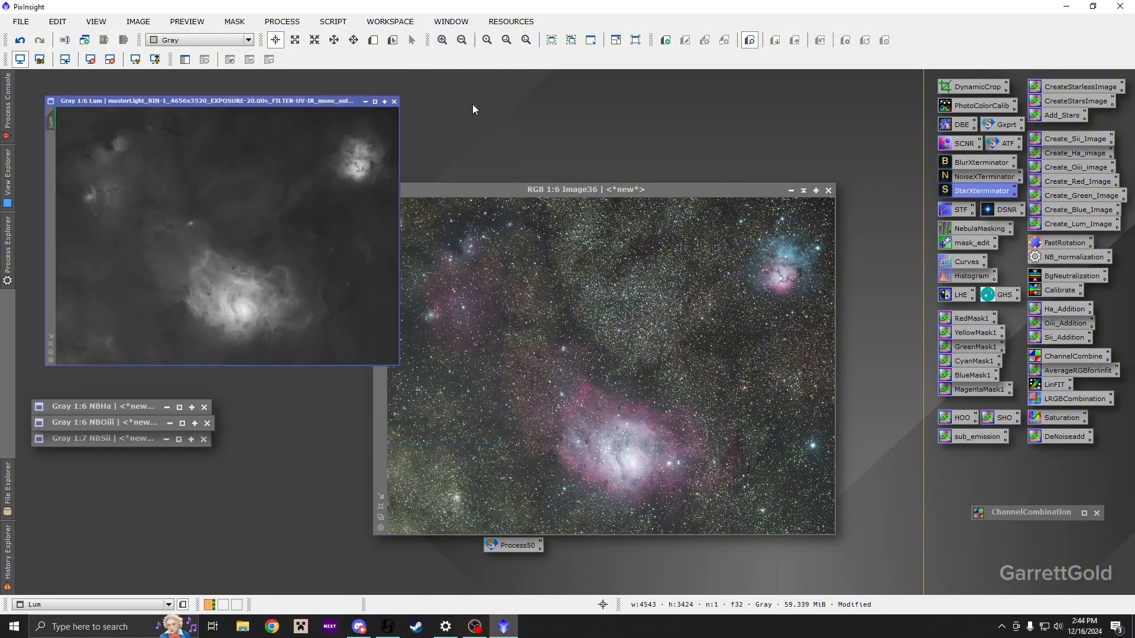
- Reposition the combined RGB image and examine its sharpened stars up close
{"action": "left_click_drag", "start_coordinate": [608, 191], "coordinate": [607, 189]}
{"action": "scroll", "coordinate": [594, 329], "scroll_direction": "up", "scroll_amount": 6}
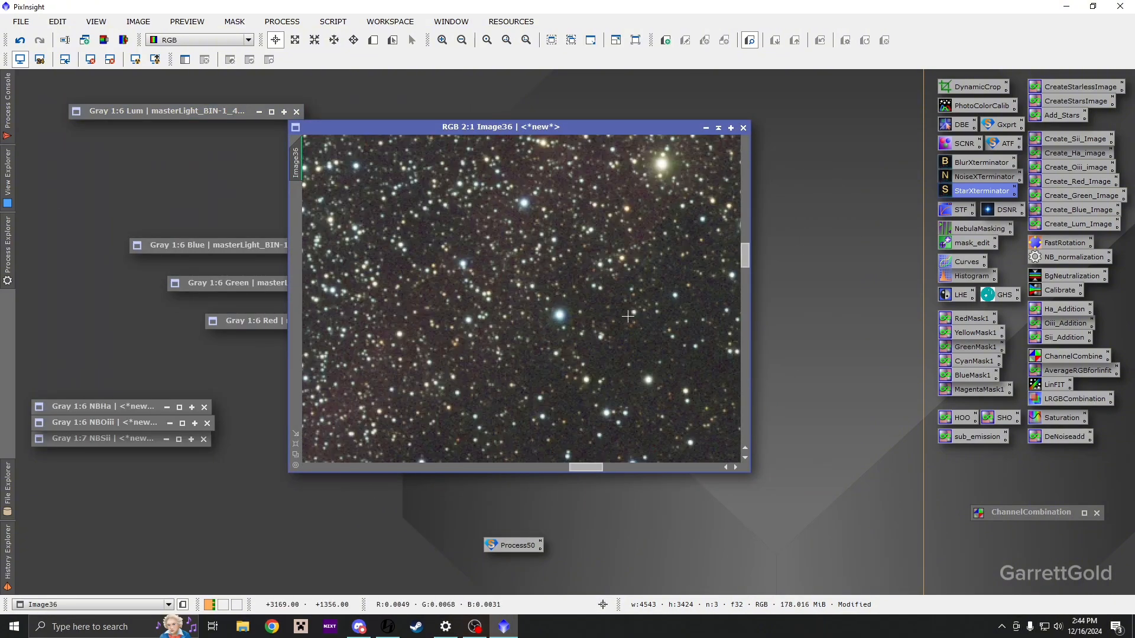
{"action": "scroll", "coordinate": [594, 329], "scroll_direction": "down", "scroll_amount": 6}
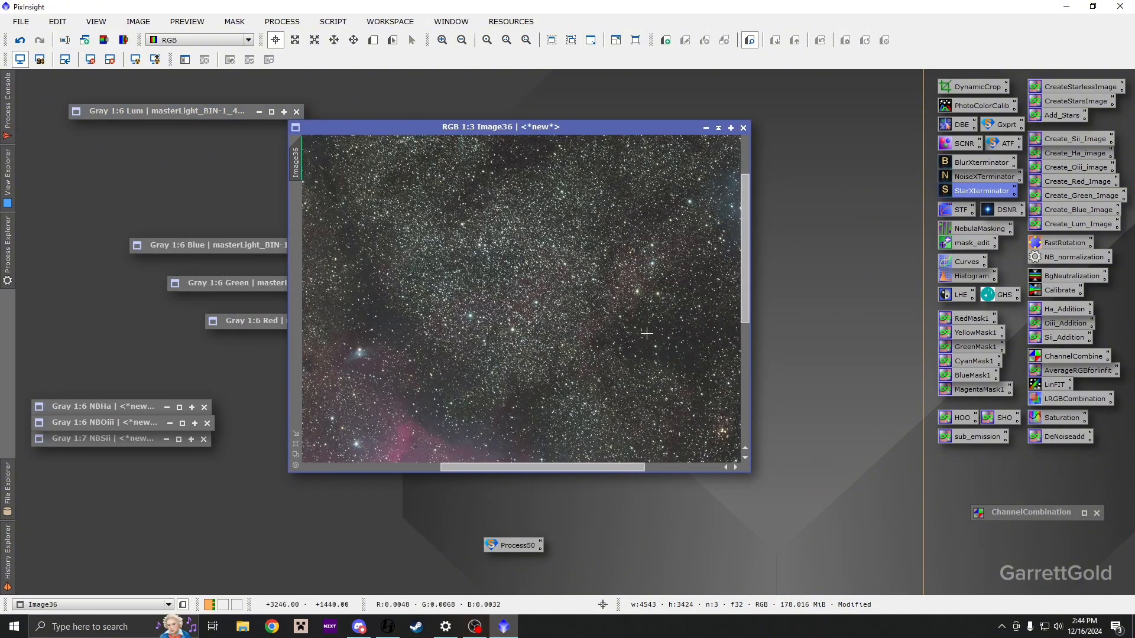
- Create a small preview over a nearly star-free patch of dark background in the combined RGB image
{"action": "scroll", "coordinate": [656, 428], "scroll_direction": "up", "scroll_amount": 4}
{"action": "scroll", "coordinate": [656, 429], "scroll_direction": "up", "scroll_amount": 2}
{"action": "left_click_drag", "start_coordinate": [656, 428], "coordinate": [340, 266]}
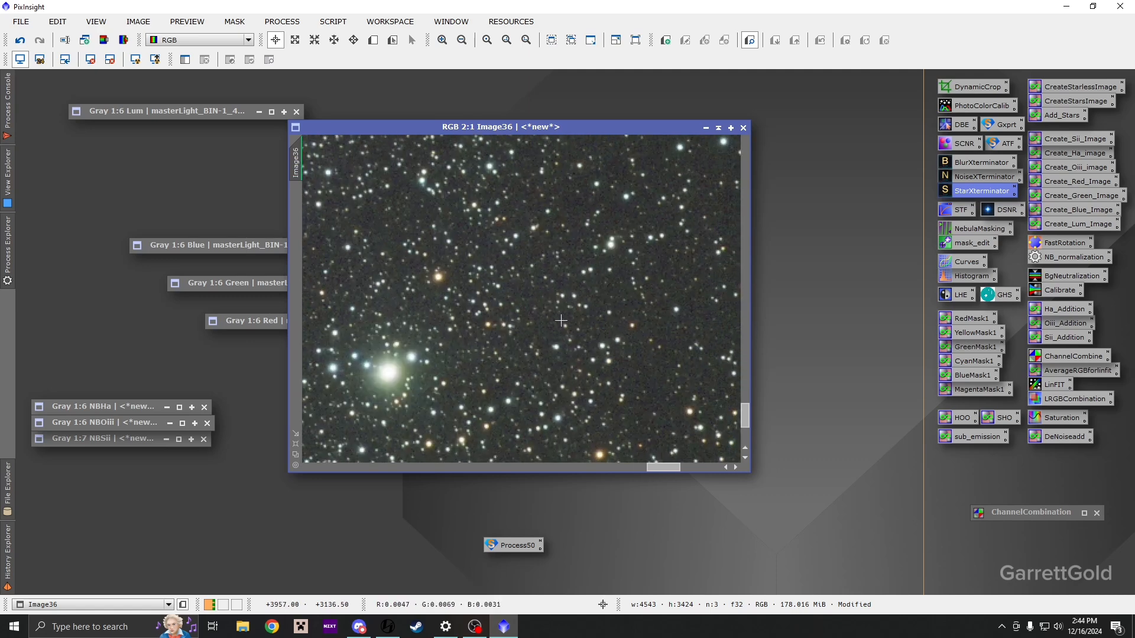
{"action": "scroll", "coordinate": [657, 283], "scroll_direction": "up", "scroll_amount": 2}
{"action": "left_click_drag", "start_coordinate": [648, 370], "coordinate": [596, 265]}
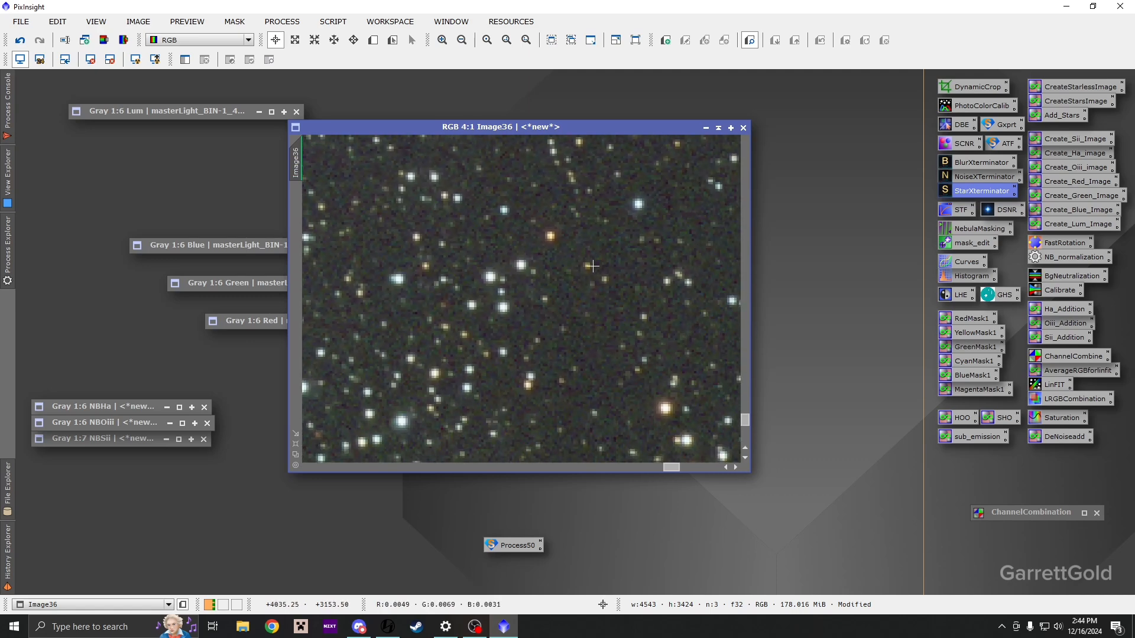
{"action": "key", "text": "alt+n"}
{"action": "scroll", "coordinate": [590, 314], "scroll_direction": "up", "scroll_amount": 5}
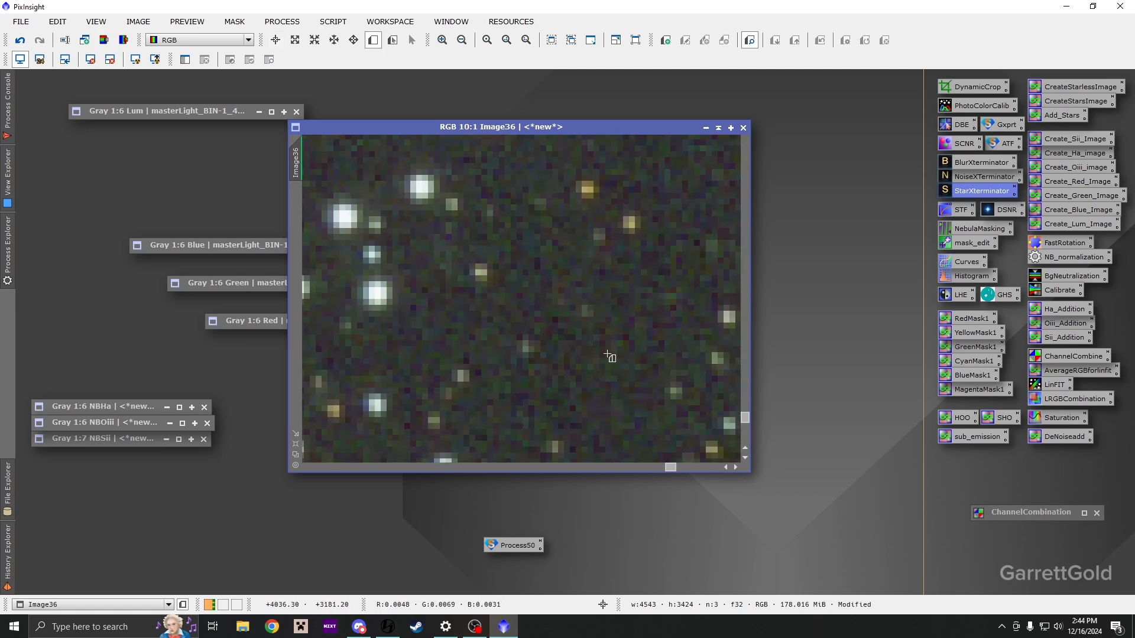
{"action": "left_click_drag", "start_coordinate": [545, 326], "coordinate": [679, 451]}
{"action": "scroll", "coordinate": [650, 384], "scroll_direction": "down", "scroll_amount": 5}
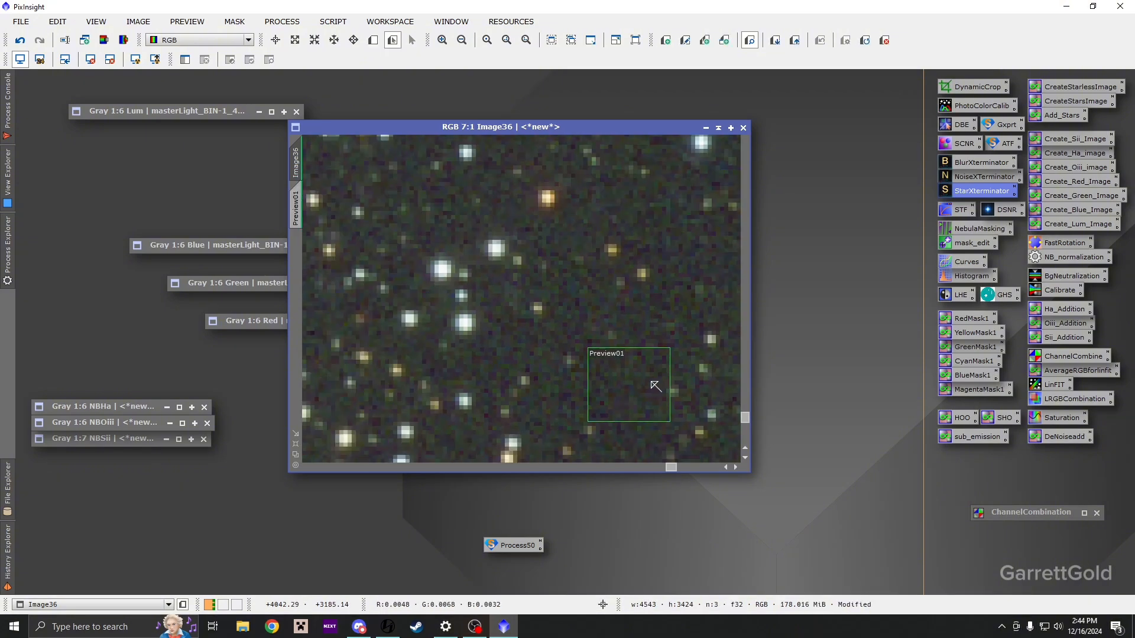
{"action": "scroll", "coordinate": [644, 379], "scroll_direction": "down", "scroll_amount": 8}
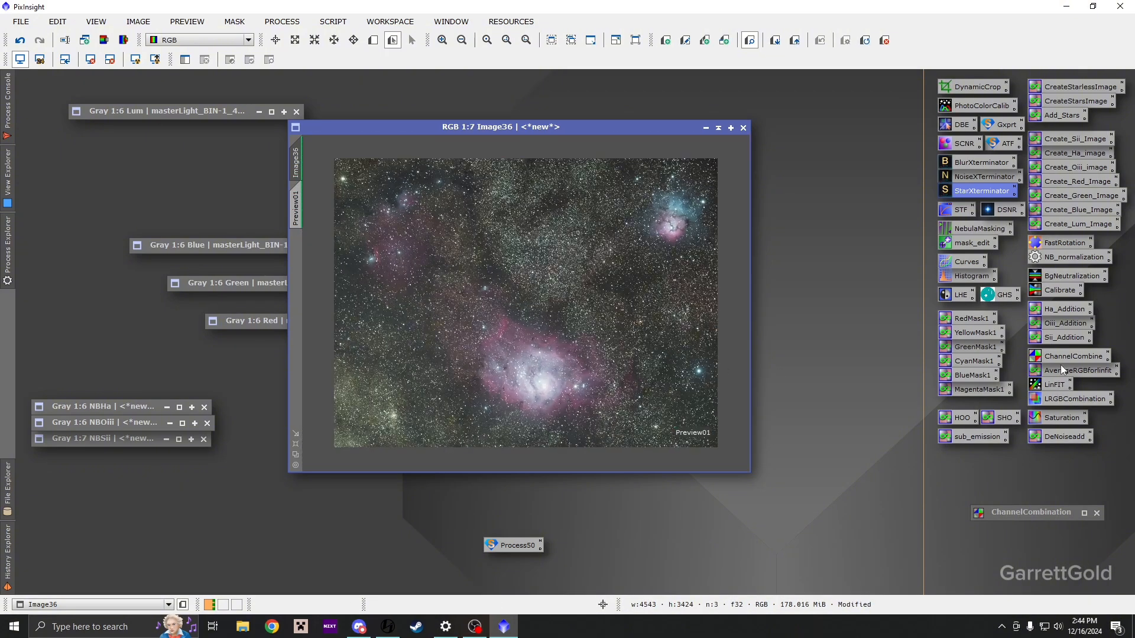
- Apply BackgroundNeutralization to the combined RGB image with Image36->Preview01 as the reference image, then close its window
{"action": "double_click", "coordinate": [1061, 275]}
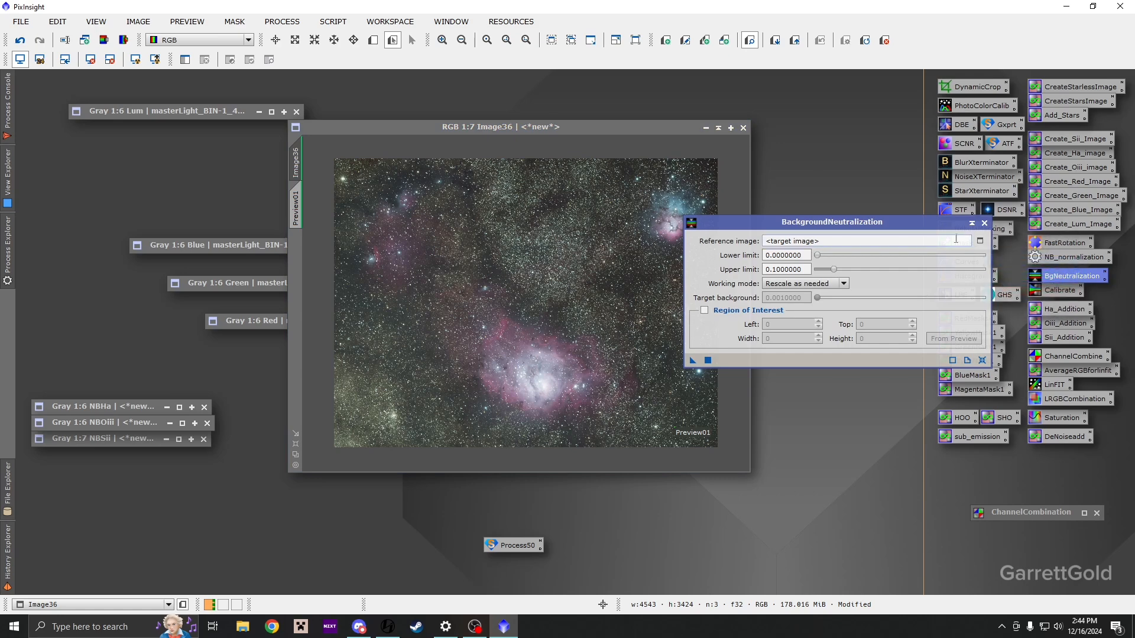
{"action": "left_click", "coordinate": [979, 241]}
{"action": "left_click", "coordinate": [533, 289]}
{"action": "left_click", "coordinate": [545, 348]}
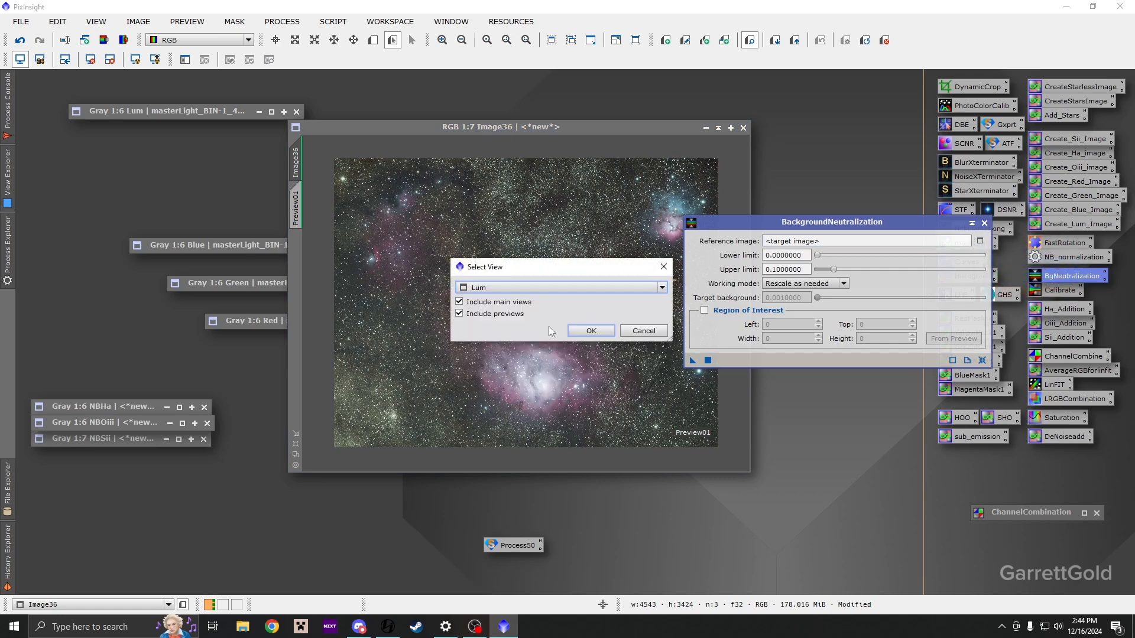
{"action": "left_click", "coordinate": [528, 287]}
{"action": "left_click", "coordinate": [557, 338]}
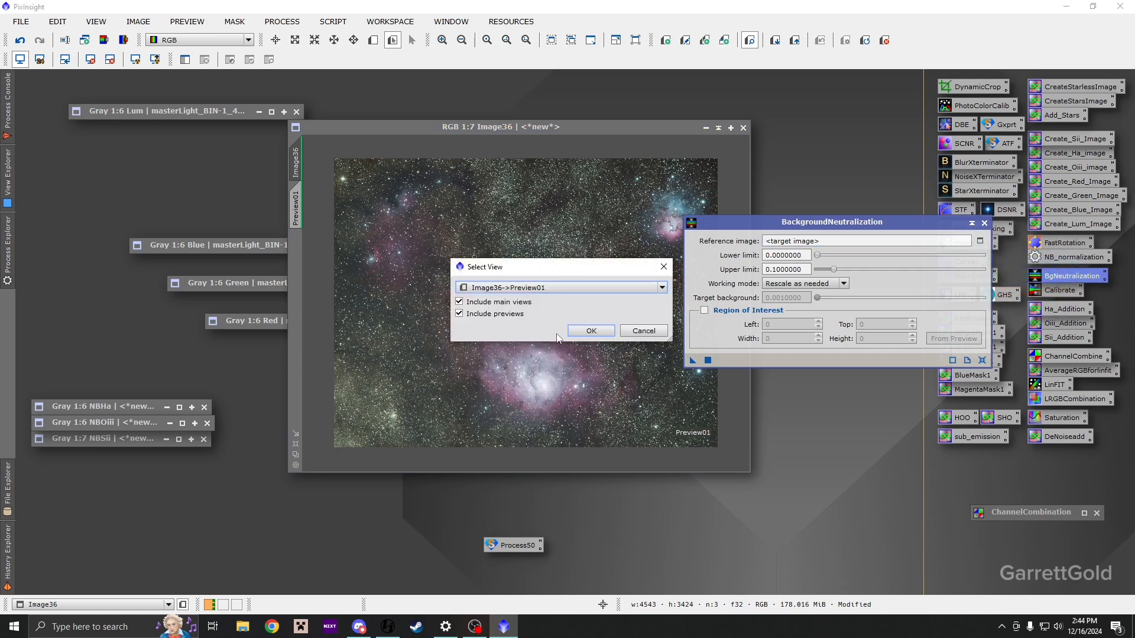
{"action": "left_click", "coordinate": [594, 329]}
{"action": "left_click_drag", "start_coordinate": [693, 360], "coordinate": [555, 338]}
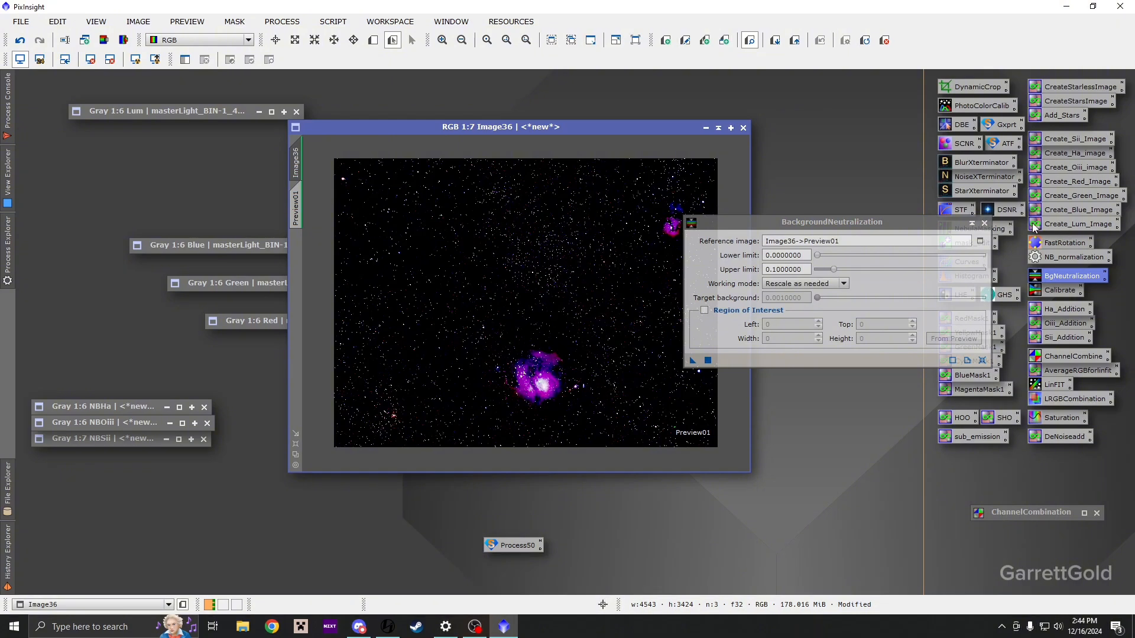
{"action": "left_click", "coordinate": [984, 223]}
- Apply ColorCalibration to the combined RGB image with Image36->Preview01 as the background reference, then close its window
{"action": "double_click", "coordinate": [1059, 290]}
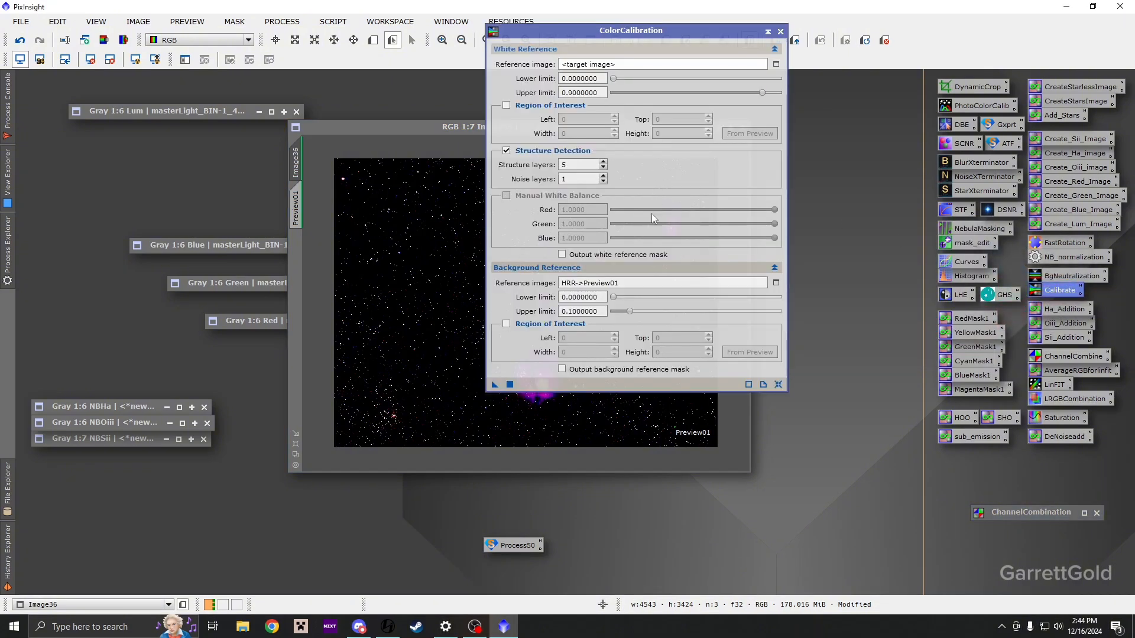
{"action": "left_click", "coordinate": [776, 282]}
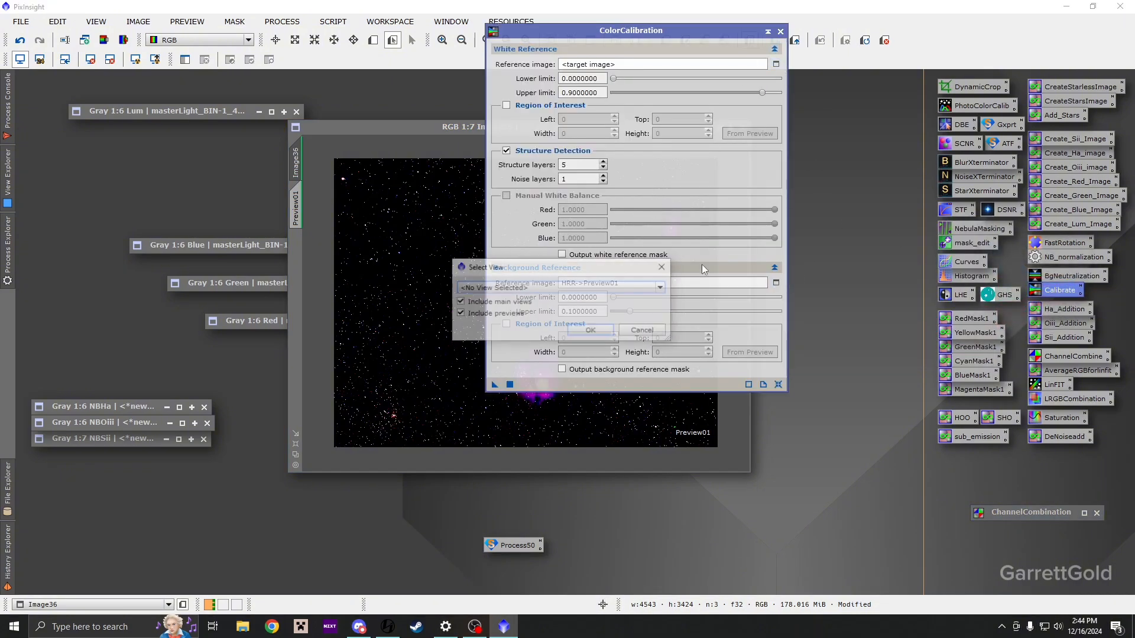
{"action": "left_click", "coordinate": [513, 289]}
{"action": "left_click", "coordinate": [555, 338]}
{"action": "left_click", "coordinate": [585, 330]}
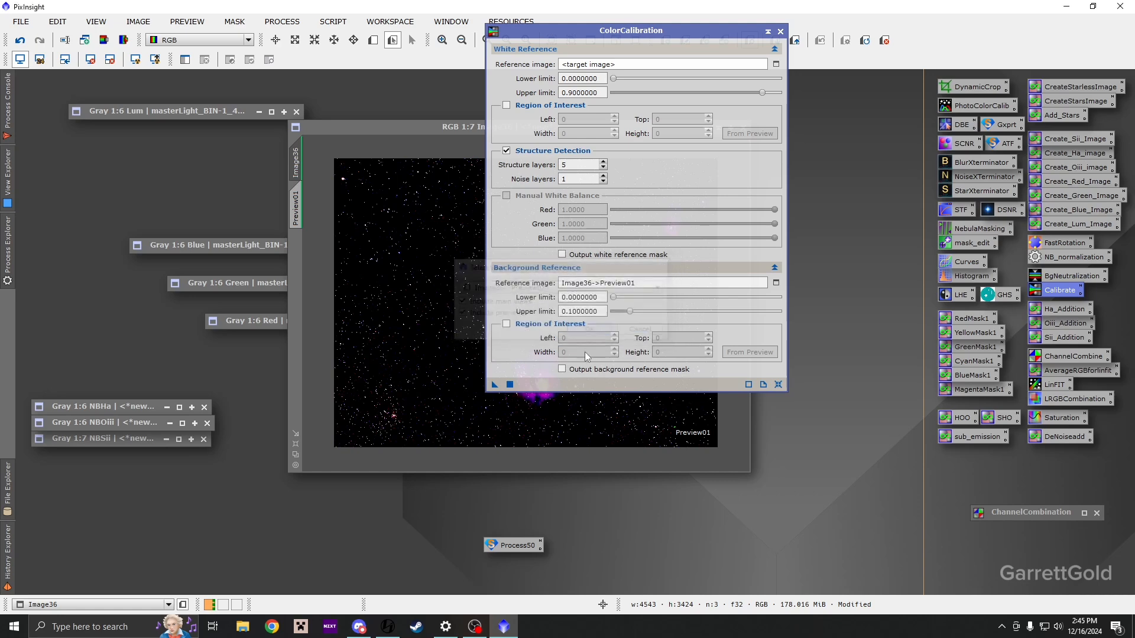
{"action": "left_click_drag", "start_coordinate": [492, 388], "coordinate": [419, 365]}
{"action": "left_click", "coordinate": [419, 361]}
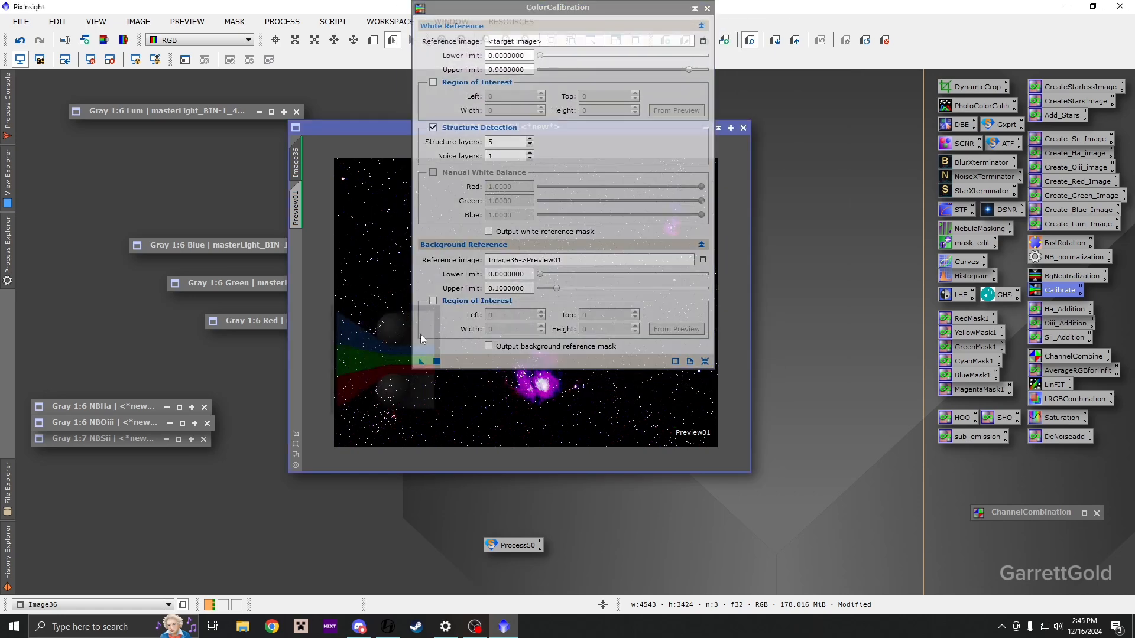
{"action": "left_click", "coordinate": [709, 8]}
- Reset the screen stretch of the RGB image and apply a linked STF AutoStretch to check the calibrated colours
{"action": "left_click", "coordinate": [93, 60]}
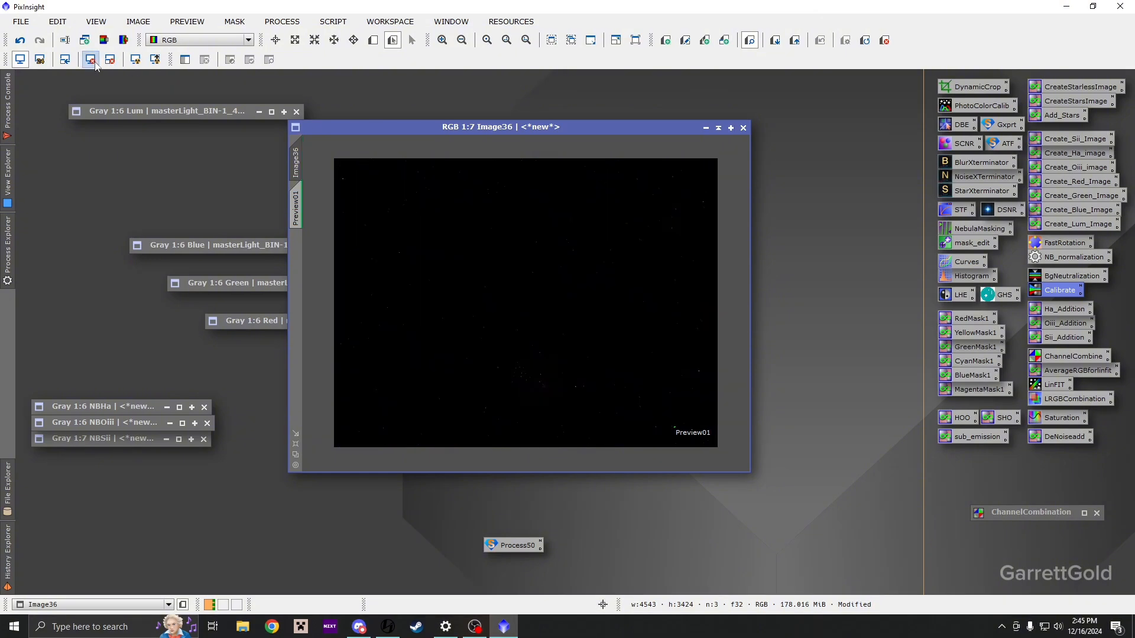
{"action": "left_click", "coordinate": [138, 61]}
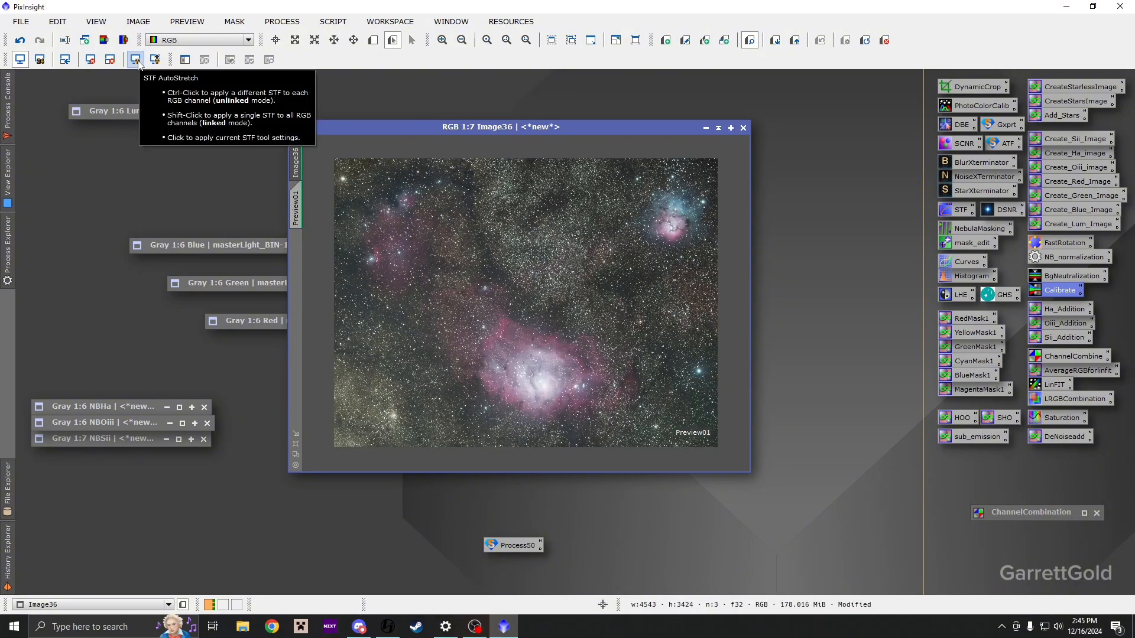
{"action": "left_click", "coordinate": [138, 63], "text": "shift"}
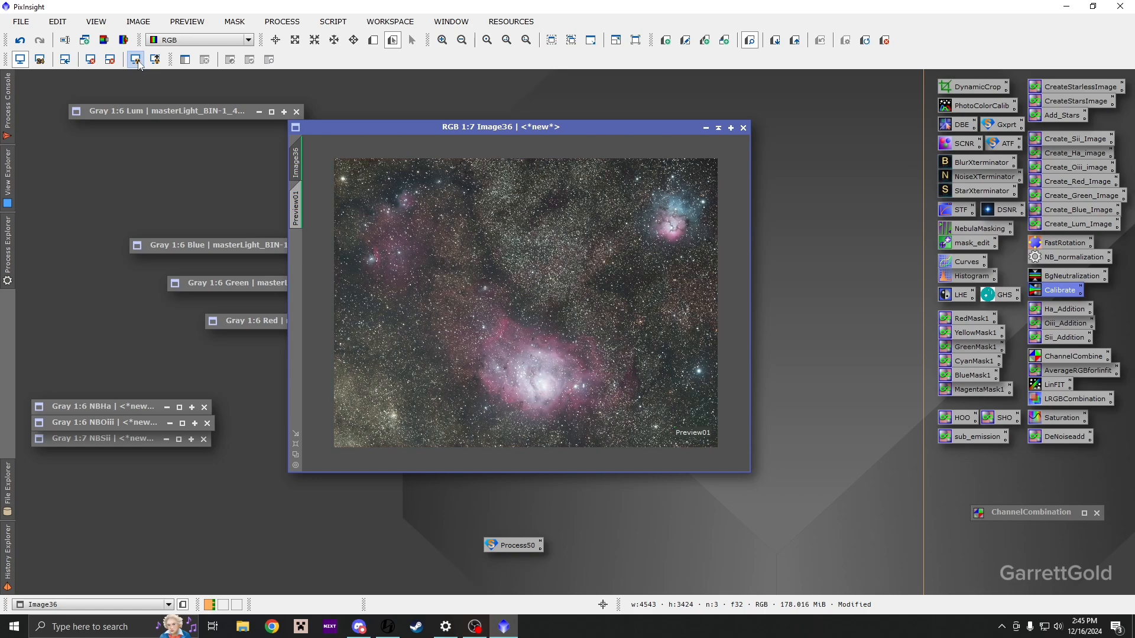
{"action": "scroll", "coordinate": [537, 299], "scroll_direction": "up", "scroll_amount": 5}
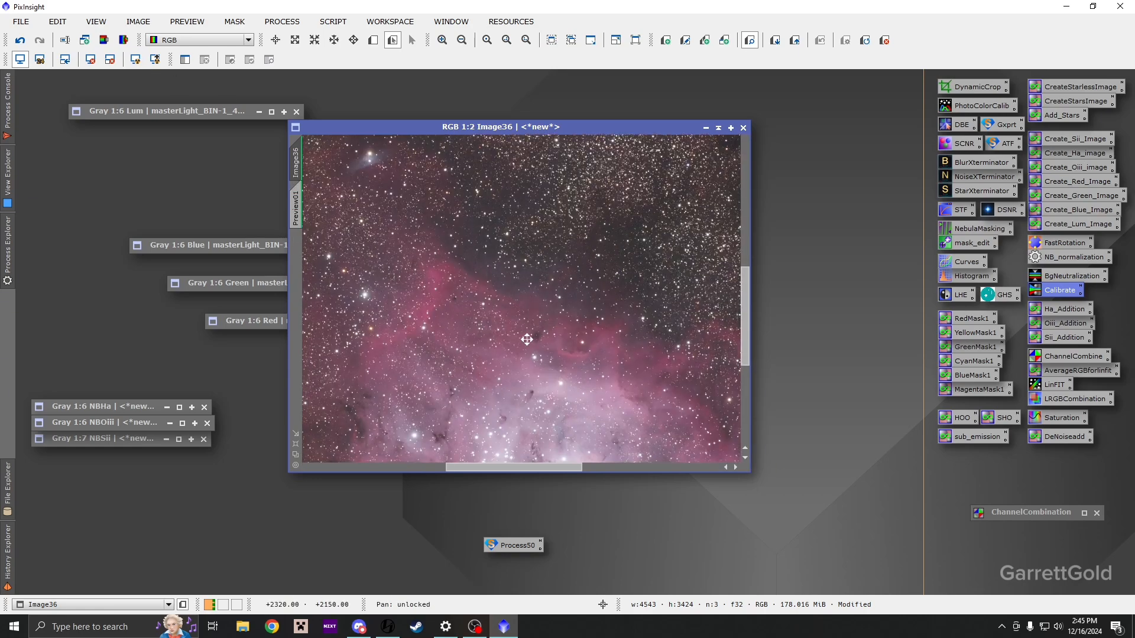
{"action": "scroll", "coordinate": [535, 297], "scroll_direction": "down", "scroll_amount": 5}
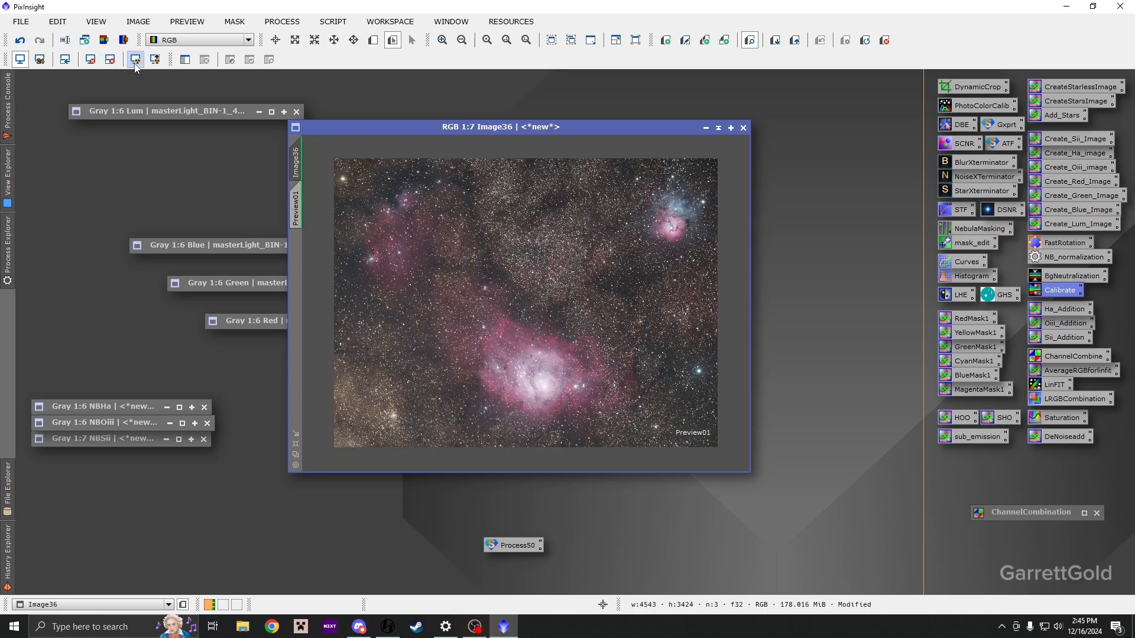
{"action": "scroll", "coordinate": [603, 314], "scroll_direction": "up", "scroll_amount": 4}
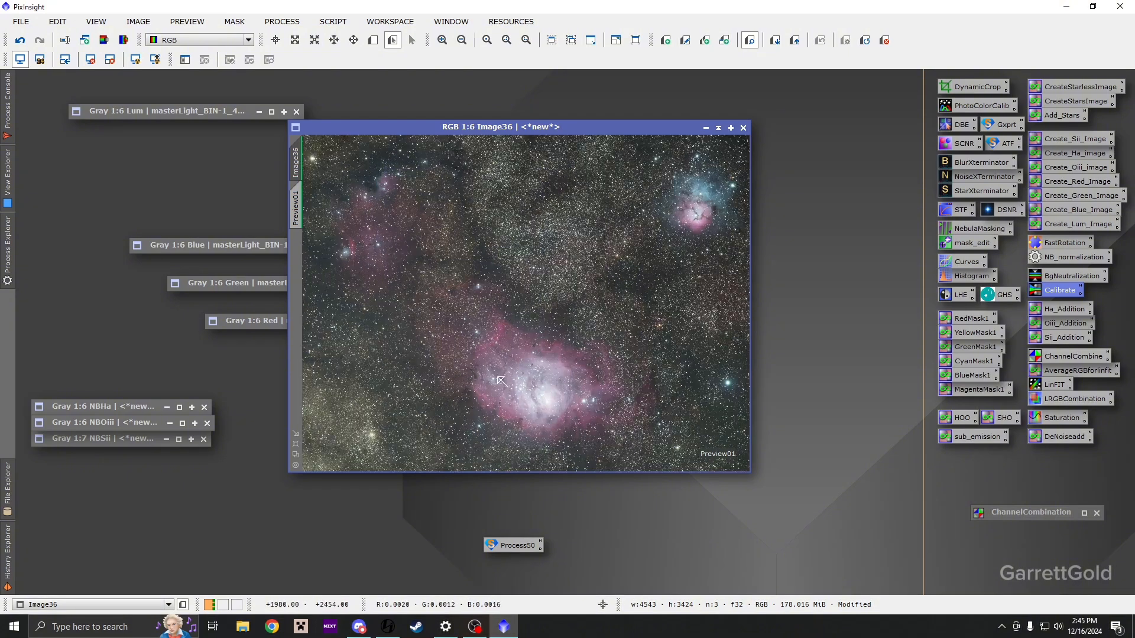
- Remove the stars from the RGB image with StarXTerminator, generating a star image, close its window and reposition the star image
{"action": "double_click", "coordinate": [976, 190]}
{"action": "left_click_drag", "start_coordinate": [680, 374], "coordinate": [764, 381]}
{"action": "left_click_drag", "start_coordinate": [629, 357], "coordinate": [629, 357]}
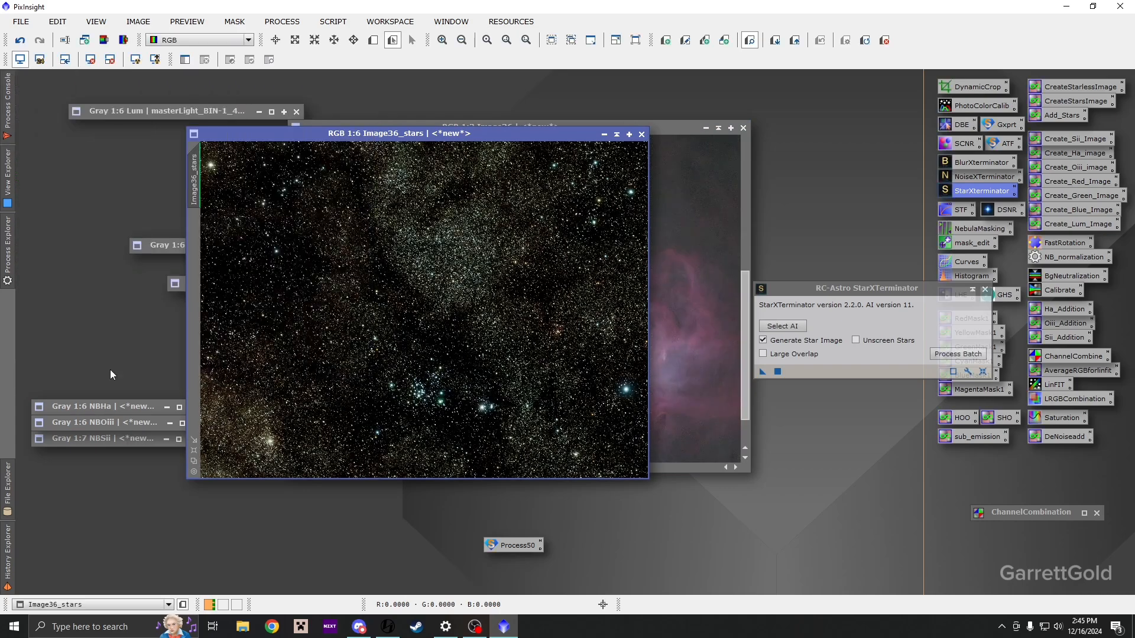
{"action": "scroll", "coordinate": [415, 153], "scroll_direction": "up", "scroll_amount": 4}
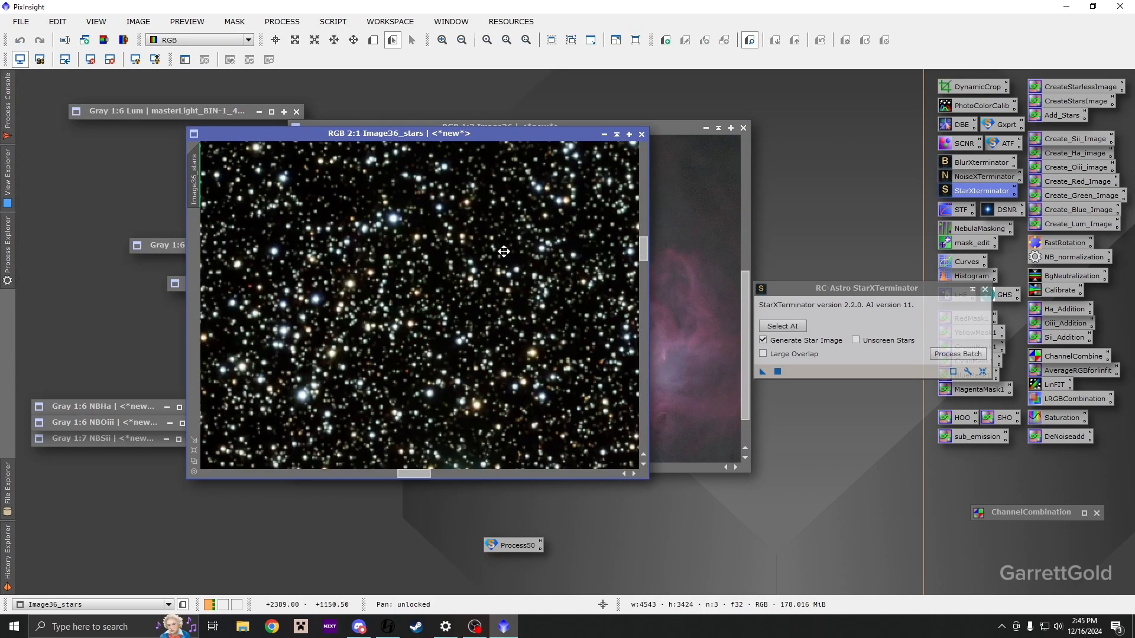
{"action": "scroll", "coordinate": [502, 267], "scroll_direction": "down", "scroll_amount": 3}
{"action": "scroll", "coordinate": [502, 267], "scroll_direction": "down", "scroll_amount": 2}
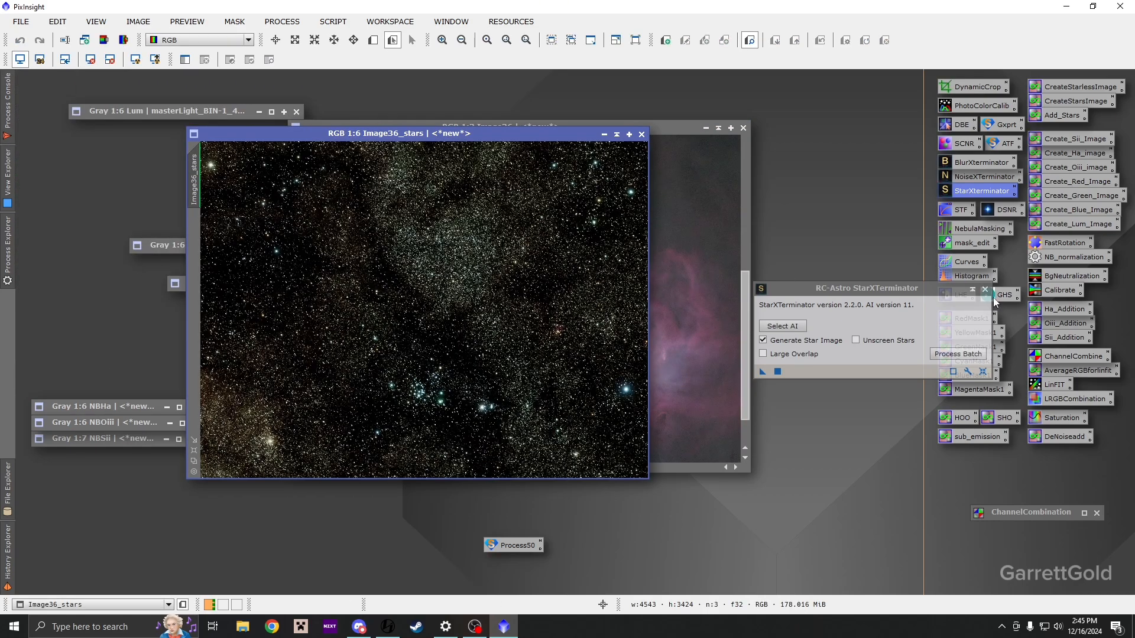
{"action": "left_click", "coordinate": [984, 288]}
{"action": "left_click_drag", "start_coordinate": [413, 132], "coordinate": [554, 150]}
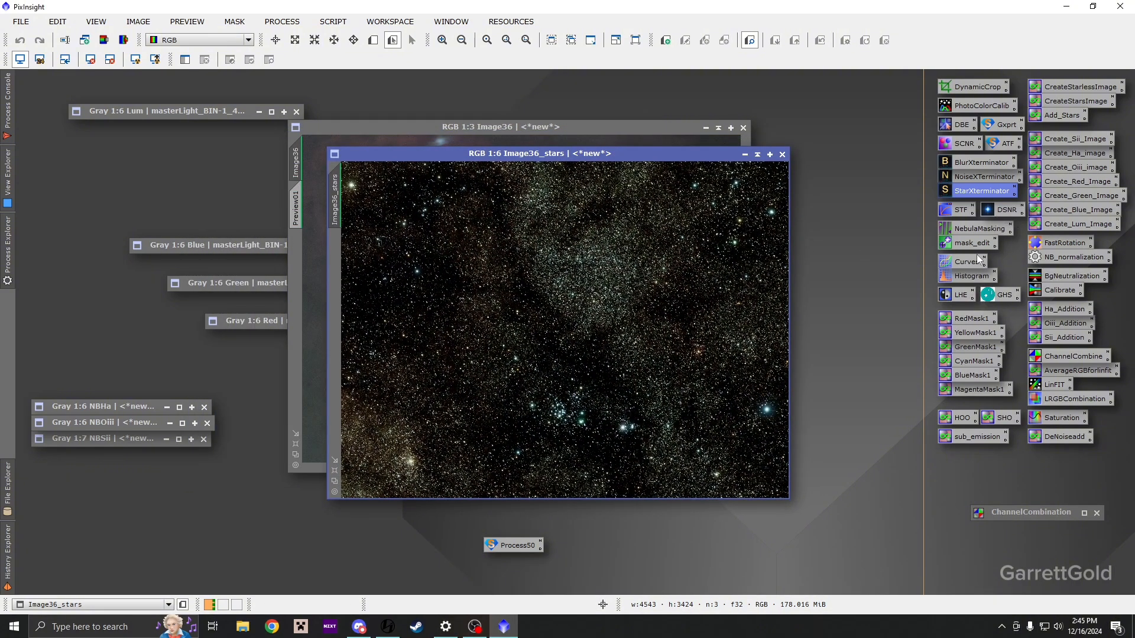
- Apply the saved ATF process to the star image and inspect the colour of its bright stars
{"action": "left_click_drag", "start_coordinate": [1005, 143], "coordinate": [616, 246]}
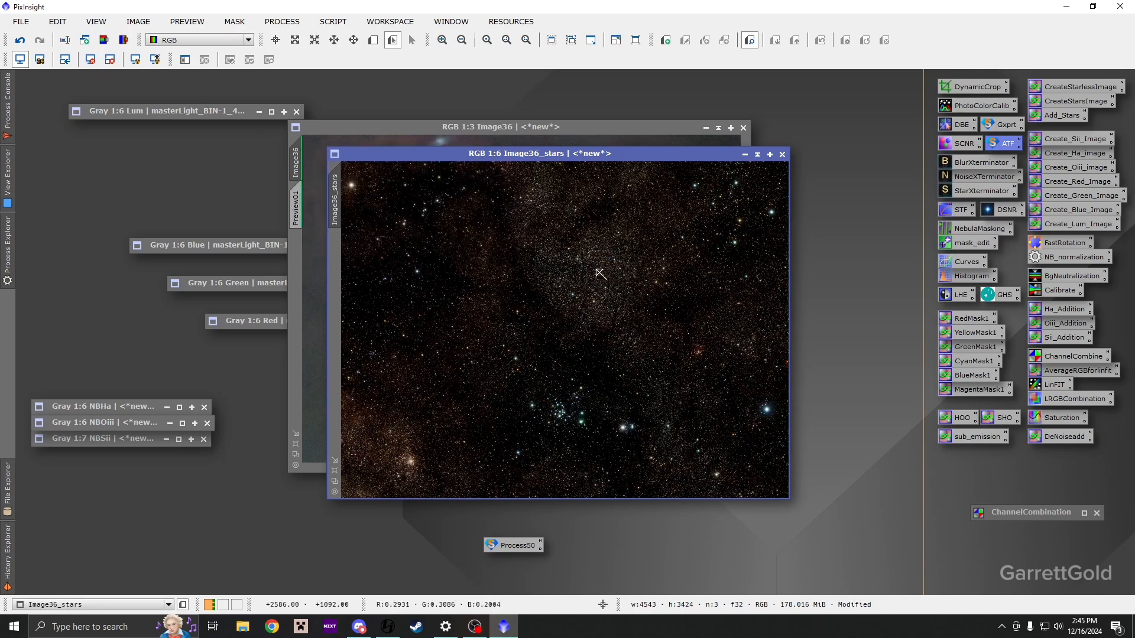
{"action": "scroll", "coordinate": [597, 269], "scroll_direction": "up", "scroll_amount": 3}
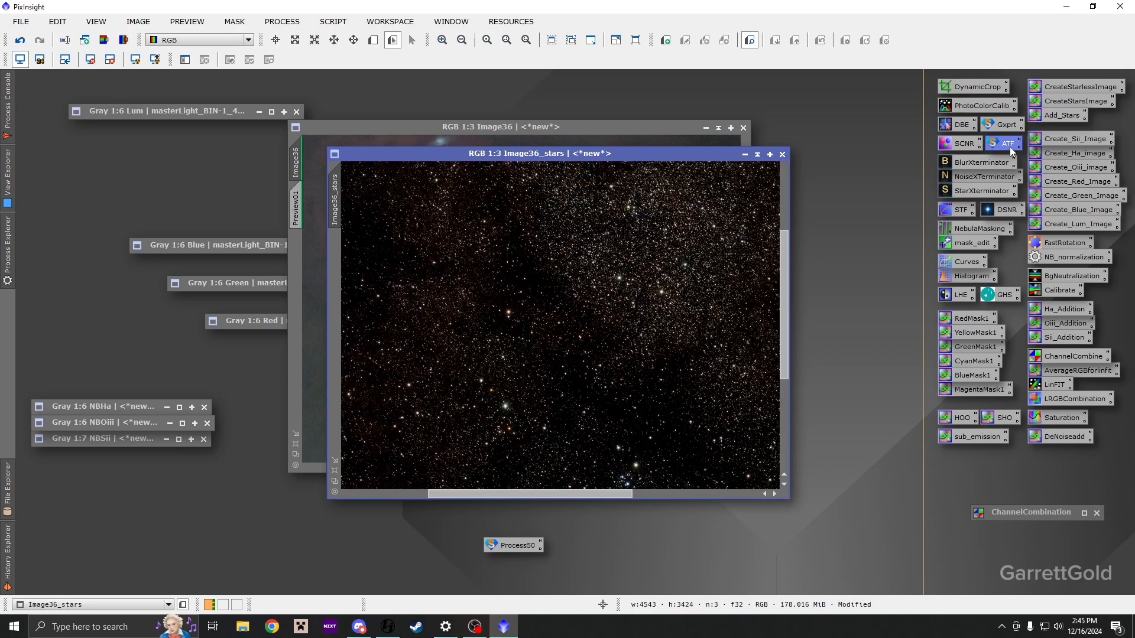
{"action": "scroll", "coordinate": [531, 334], "scroll_direction": "down", "scroll_amount": 3}
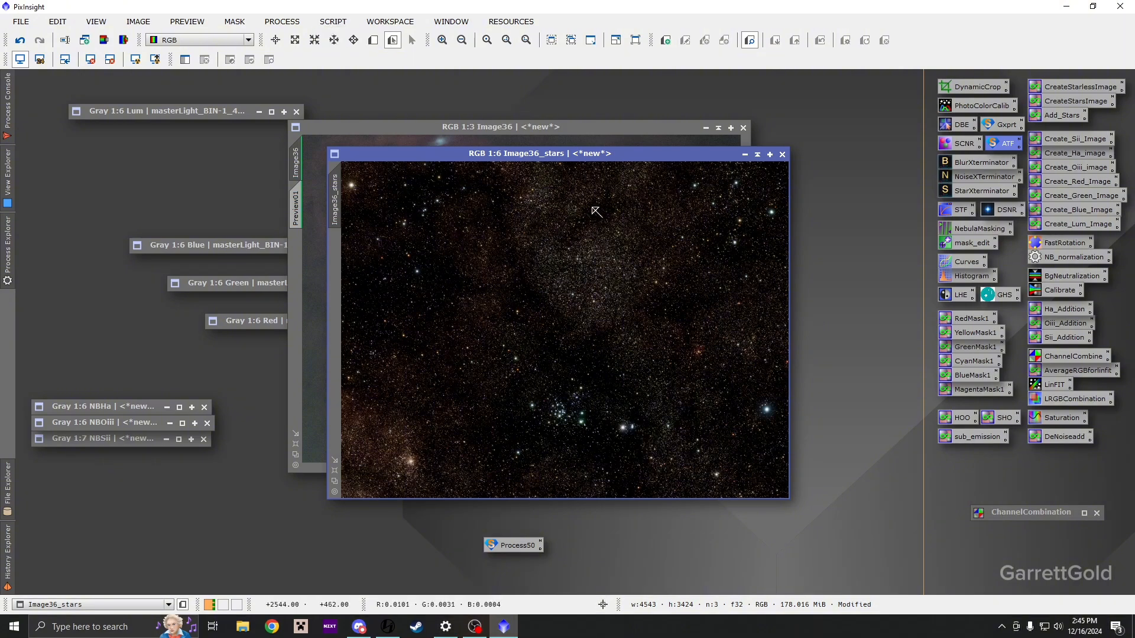
{"action": "scroll", "coordinate": [574, 422], "scroll_direction": "up", "scroll_amount": 5}
{"action": "left_click_drag", "start_coordinate": [565, 411], "coordinate": [620, 286]}
{"action": "scroll", "coordinate": [620, 286], "scroll_direction": "up", "scroll_amount": 1}
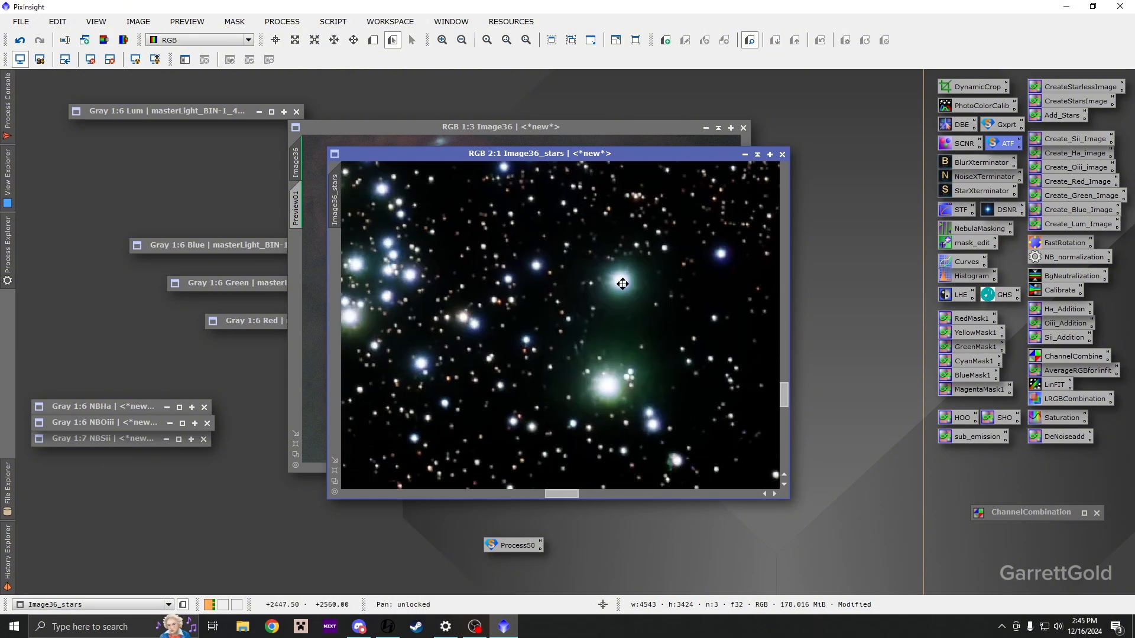
{"action": "scroll", "coordinate": [620, 286], "scroll_direction": "down", "scroll_amount": 3}
{"action": "scroll", "coordinate": [618, 286], "scroll_direction": "up", "scroll_amount": 2}
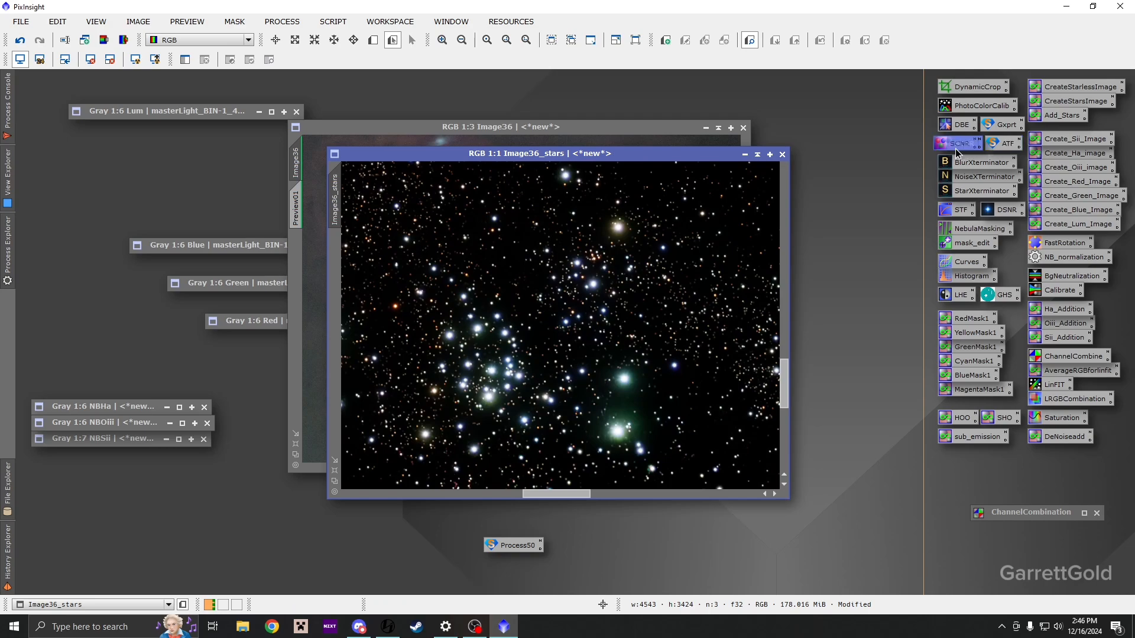
- Remove the green cast from the star image with SCNR and compare the stars with and without it
{"action": "scroll", "coordinate": [572, 354], "scroll_direction": "down", "scroll_amount": 4}
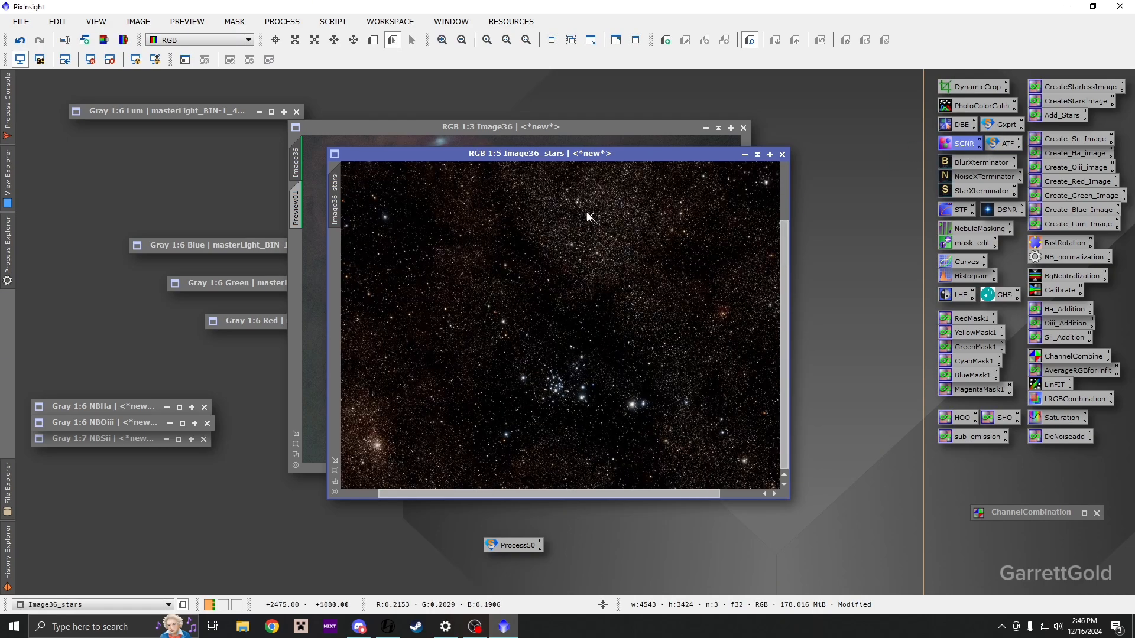
{"action": "scroll", "coordinate": [589, 216], "scroll_direction": "up", "scroll_amount": 5}
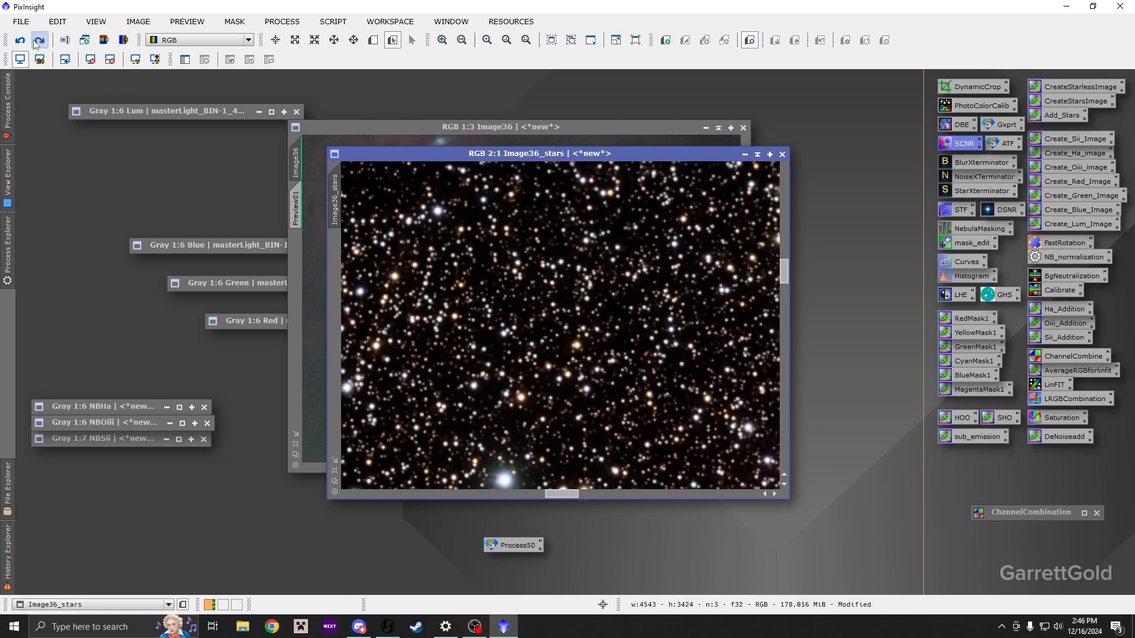
{"action": "left_click", "coordinate": [41, 43]}
{"action": "scroll", "coordinate": [517, 321], "scroll_direction": "down", "scroll_amount": 5}
{"action": "scroll", "coordinate": [518, 321], "scroll_direction": "up", "scroll_amount": 4}
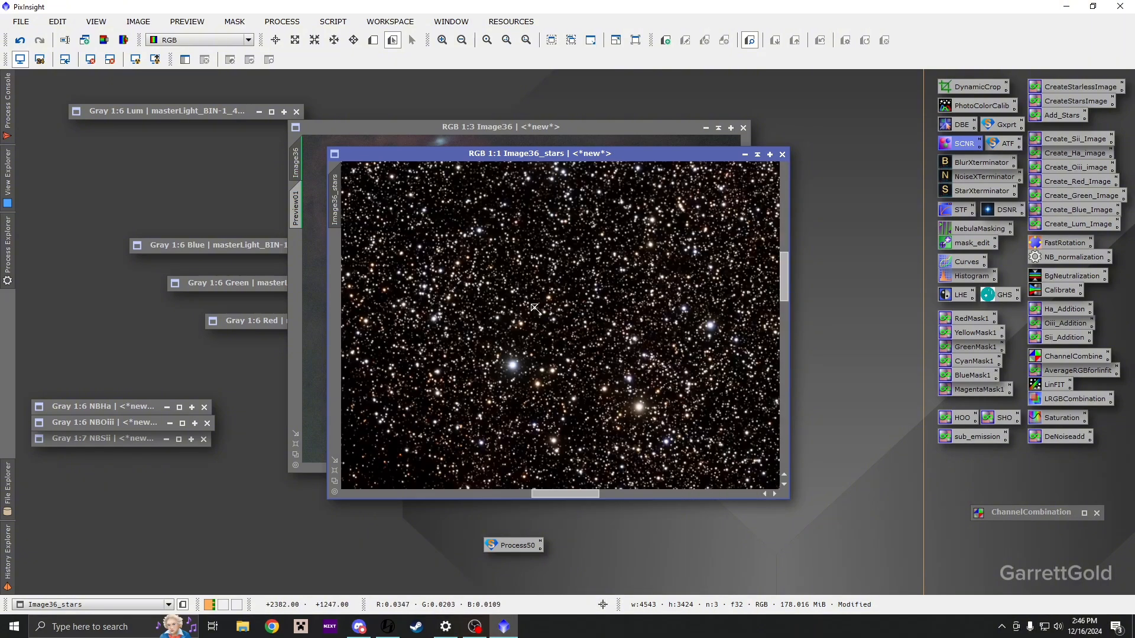
- Darken the star image with an RGB/K curve through input 0.67959, output 0.35917, and reset CurvesTransformation
{"action": "double_click", "coordinate": [977, 263]}
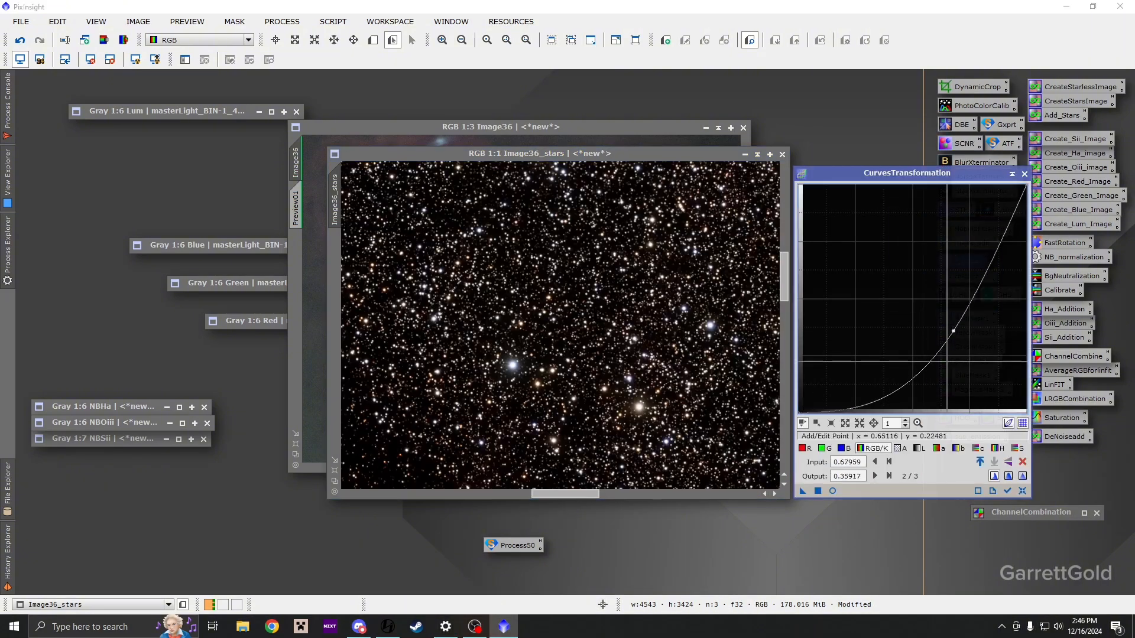
{"action": "scroll", "coordinate": [575, 322], "scroll_direction": "down", "scroll_amount": 6}
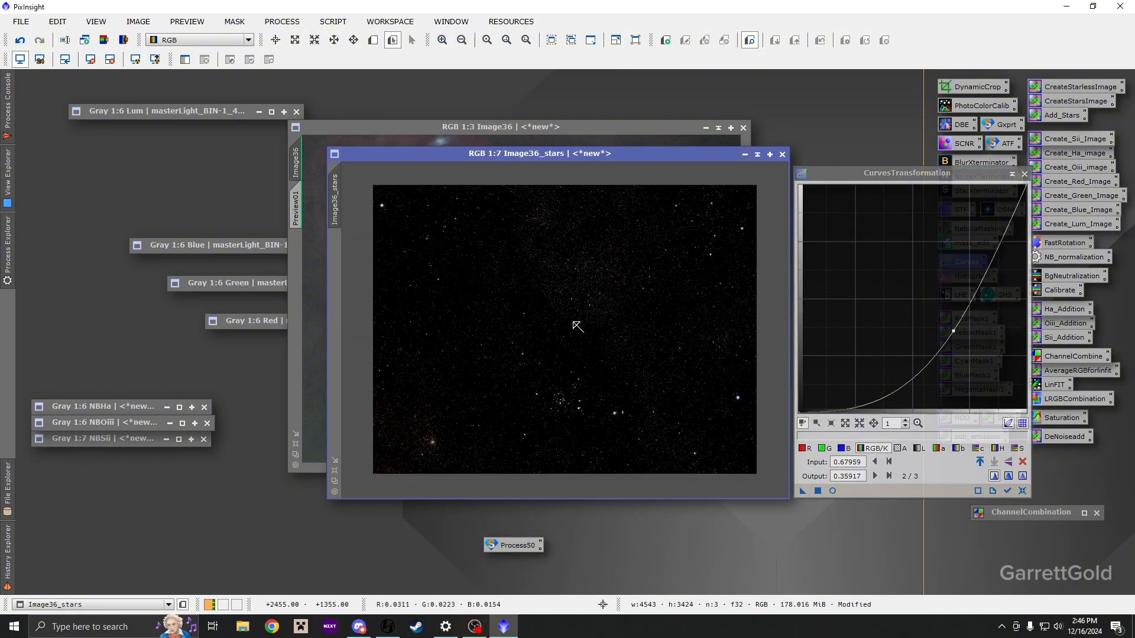
{"action": "left_click", "coordinate": [1022, 492]}
- Boost the star image's saturation with a curve point at input 0.40827, output 0.55814, and inspect the stars
{"action": "left_click", "coordinate": [1017, 448]}
{"action": "left_click", "coordinate": [891, 286]}
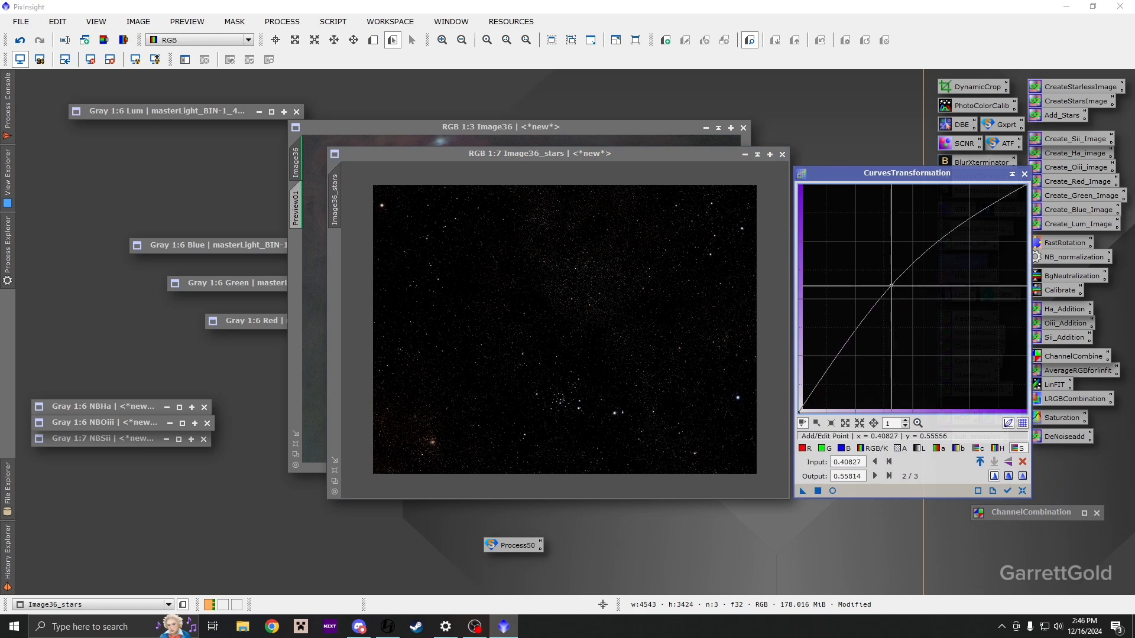
{"action": "left_click_drag", "start_coordinate": [802, 491], "coordinate": [590, 376]}
{"action": "scroll", "coordinate": [593, 380], "scroll_direction": "up", "scroll_amount": 6}
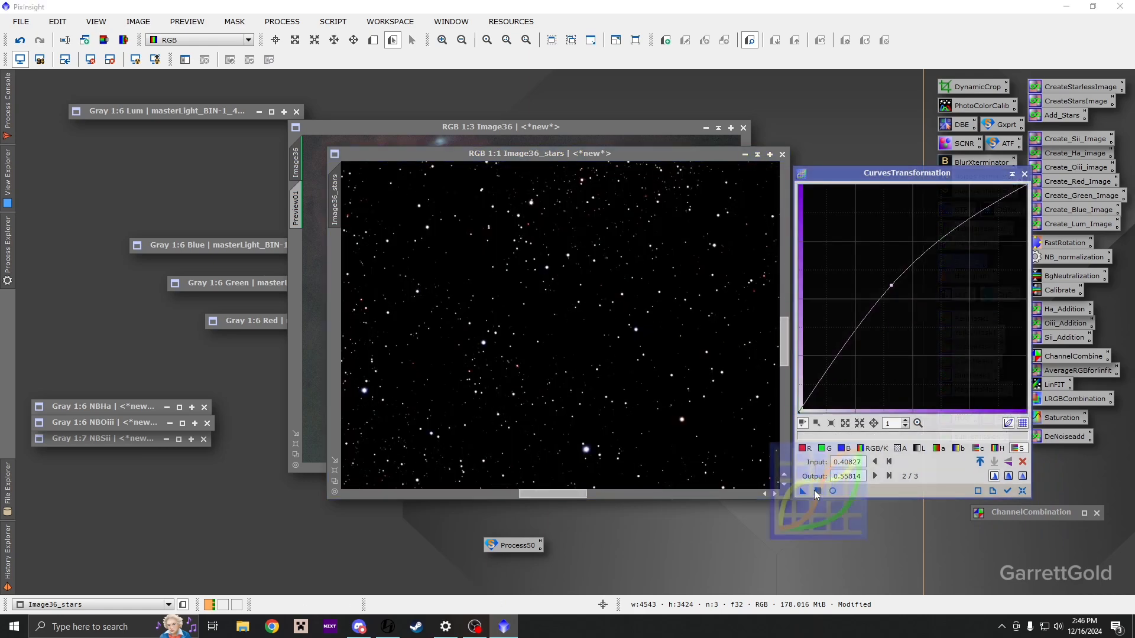
- Inspect the saturated star image's star colours across the field and up close, and close CurvesTransformation
{"action": "scroll", "coordinate": [538, 321], "scroll_direction": "down", "scroll_amount": 6}
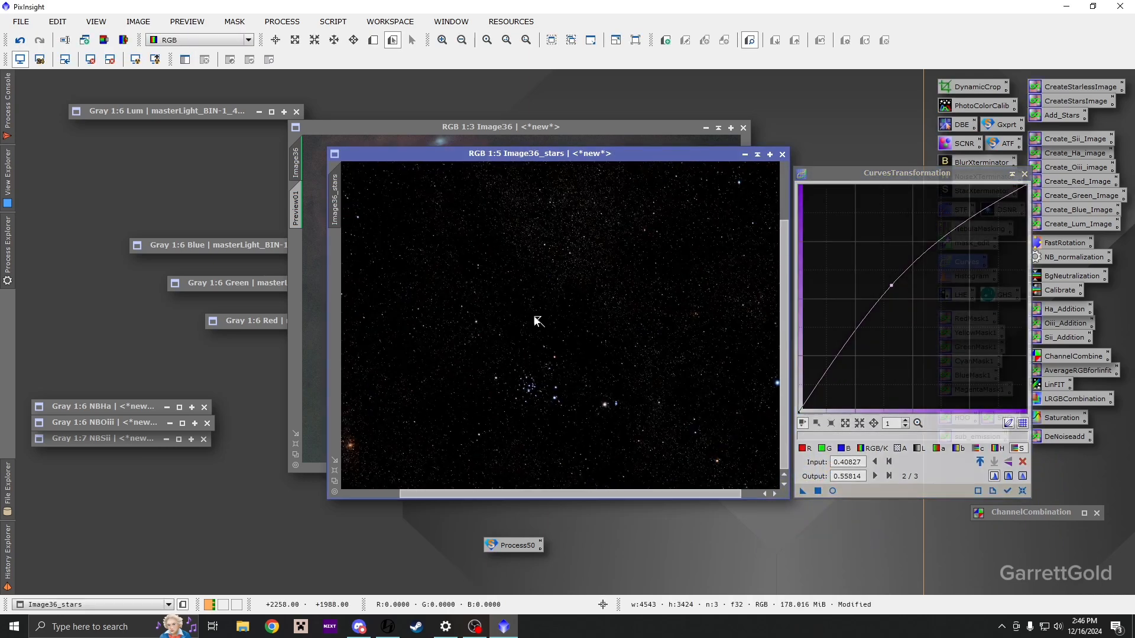
{"action": "scroll", "coordinate": [538, 320], "scroll_direction": "up", "scroll_amount": 1}
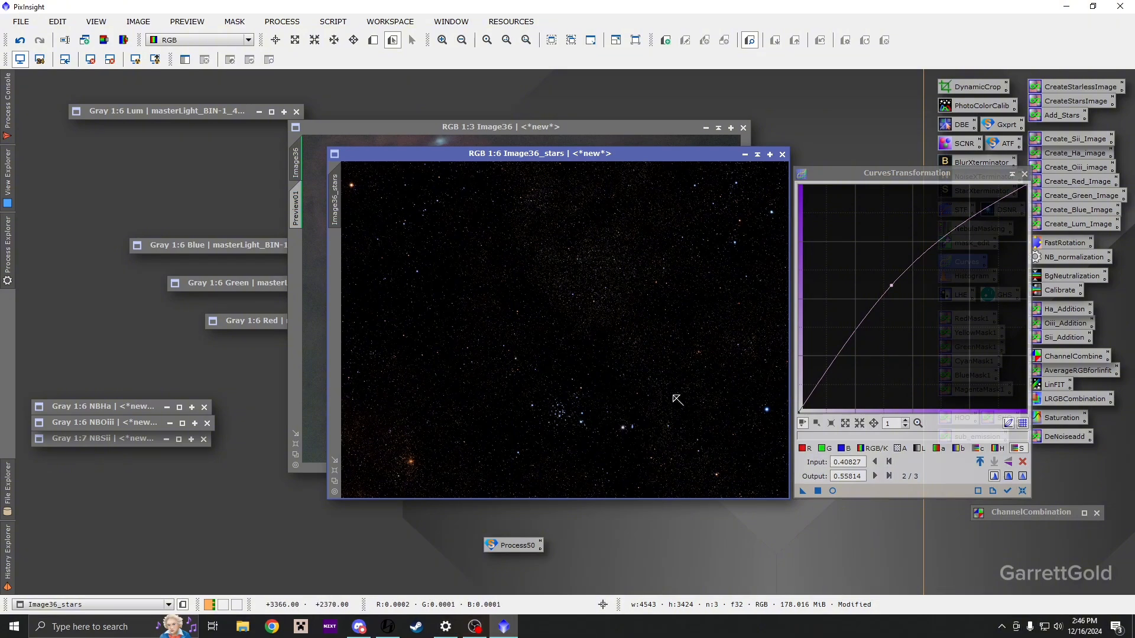
{"action": "scroll", "coordinate": [763, 406], "scroll_direction": "up", "scroll_amount": 4}
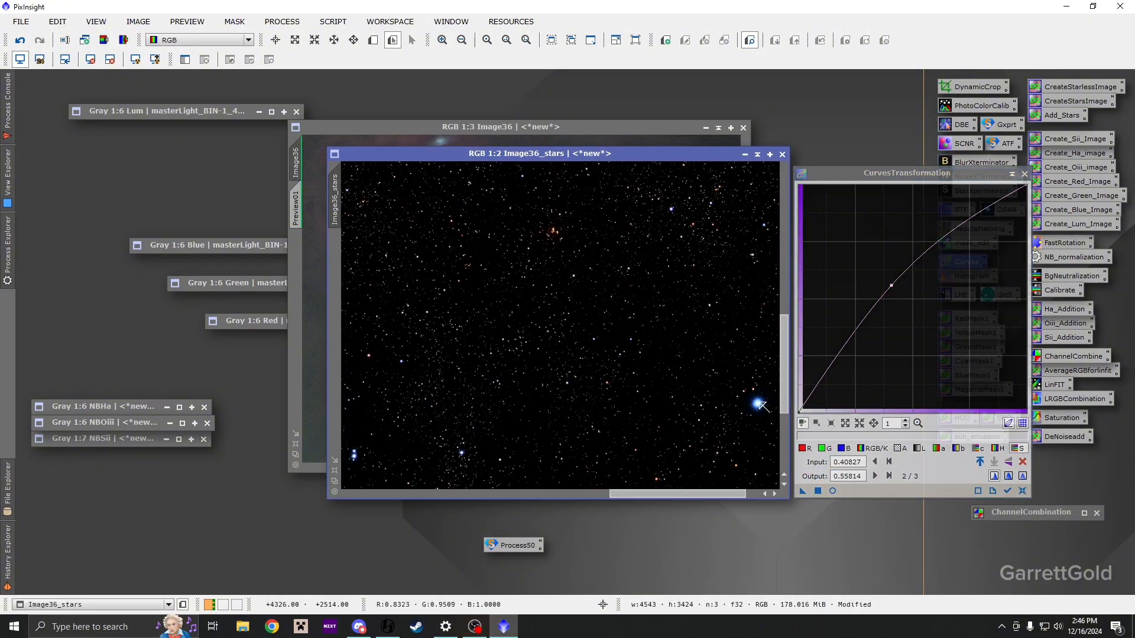
{"action": "scroll", "coordinate": [759, 405], "scroll_direction": "up", "scroll_amount": 3}
{"action": "scroll", "coordinate": [754, 407], "scroll_direction": "down", "scroll_amount": 7}
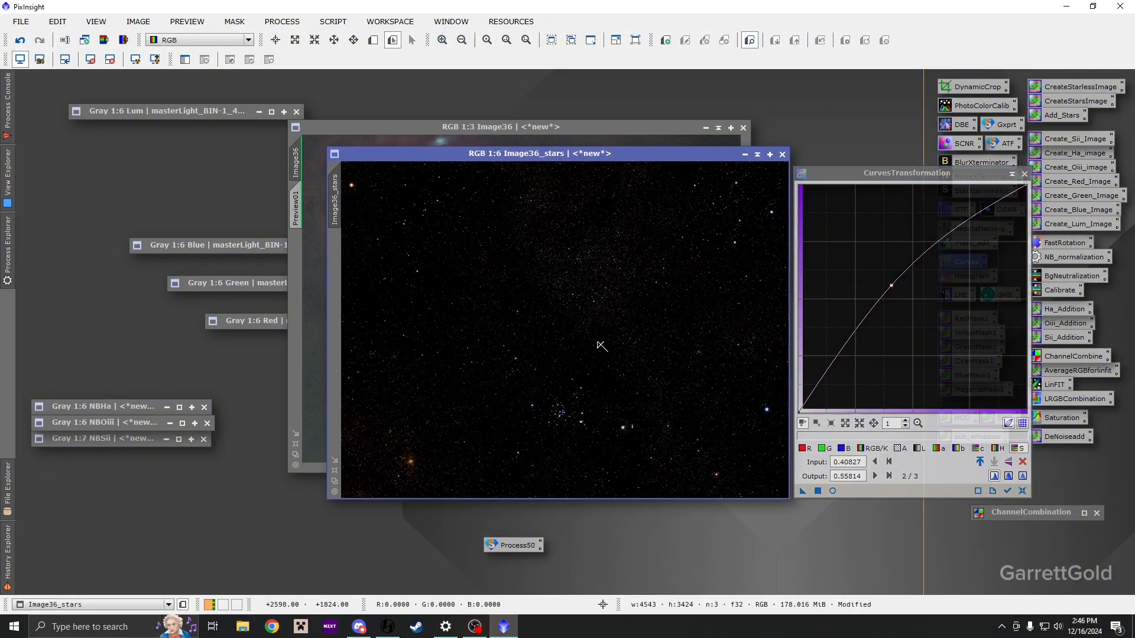
{"action": "scroll", "coordinate": [586, 307], "scroll_direction": "up", "scroll_amount": 4}
{"action": "scroll", "coordinate": [589, 289], "scroll_direction": "up", "scroll_amount": 2}
{"action": "scroll", "coordinate": [608, 405], "scroll_direction": "down", "scroll_amount": 2}
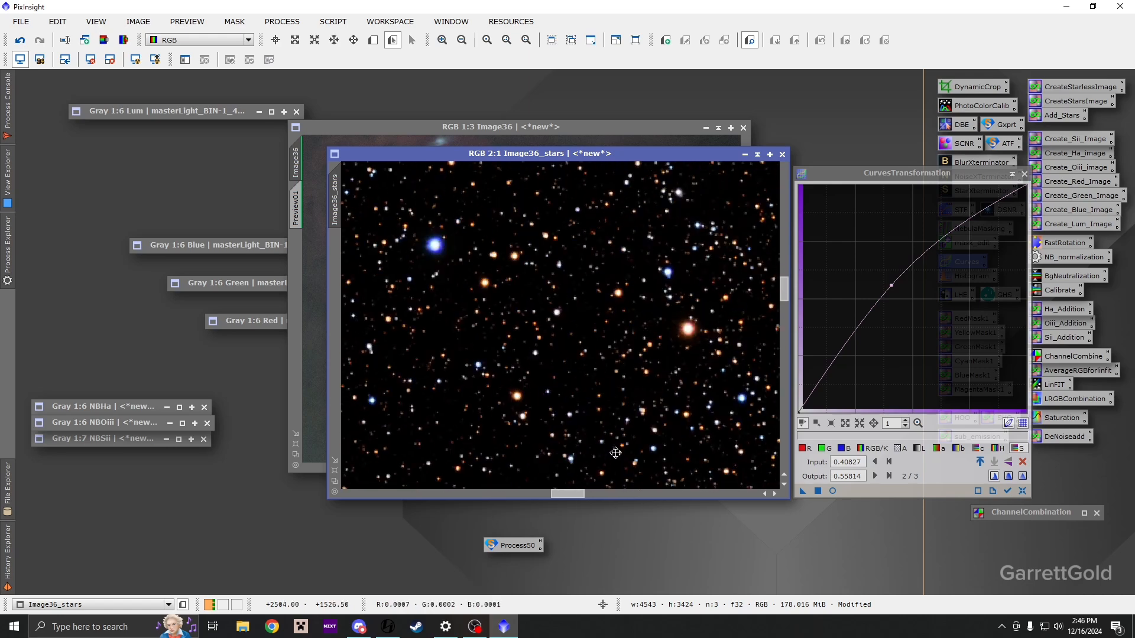
{"action": "scroll", "coordinate": [616, 356], "scroll_direction": "down", "scroll_amount": 3}
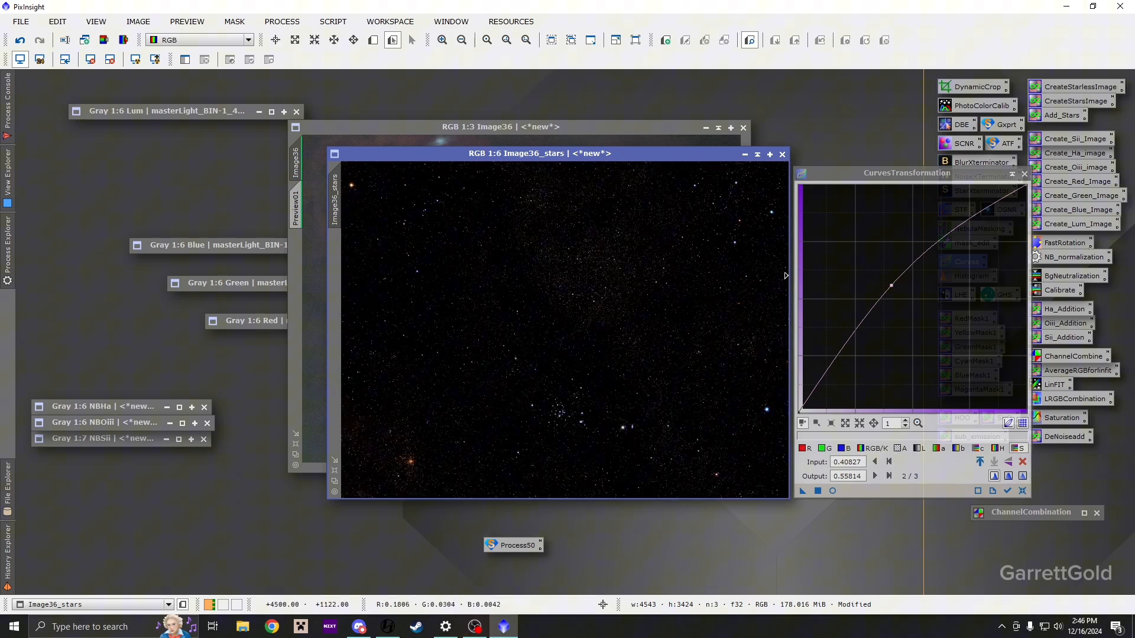
{"action": "left_click", "coordinate": [1024, 174]}
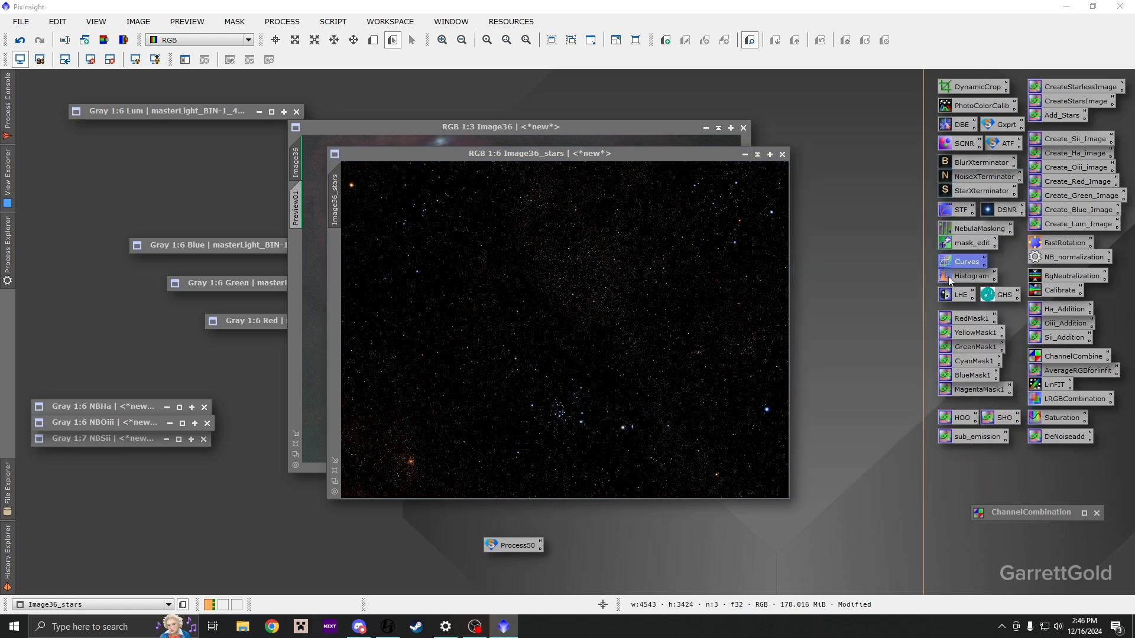
- Rename the star image Stars, collapse its window and park it beside the process icons
{"action": "left_click", "coordinate": [435, 179]}
{"action": "left_click", "coordinate": [65, 40]}
{"action": "type", "text": "Stars"}
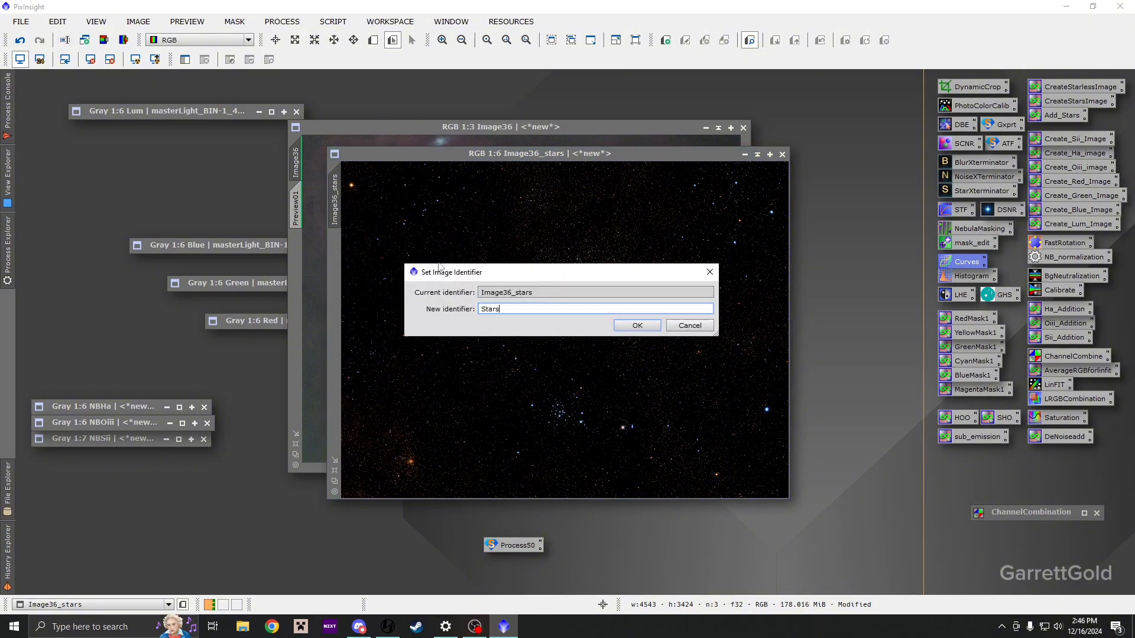
{"action": "left_click", "coordinate": [642, 326]}
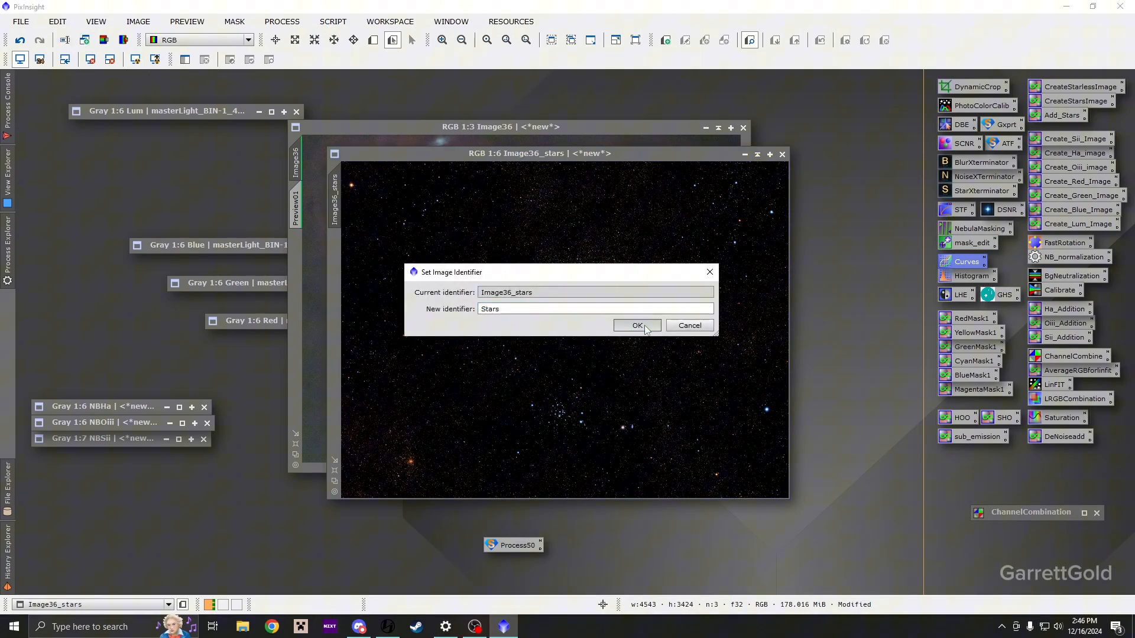
{"action": "left_click", "coordinate": [757, 154]}
{"action": "left_click_drag", "start_coordinate": [578, 325], "coordinate": [848, 98]}
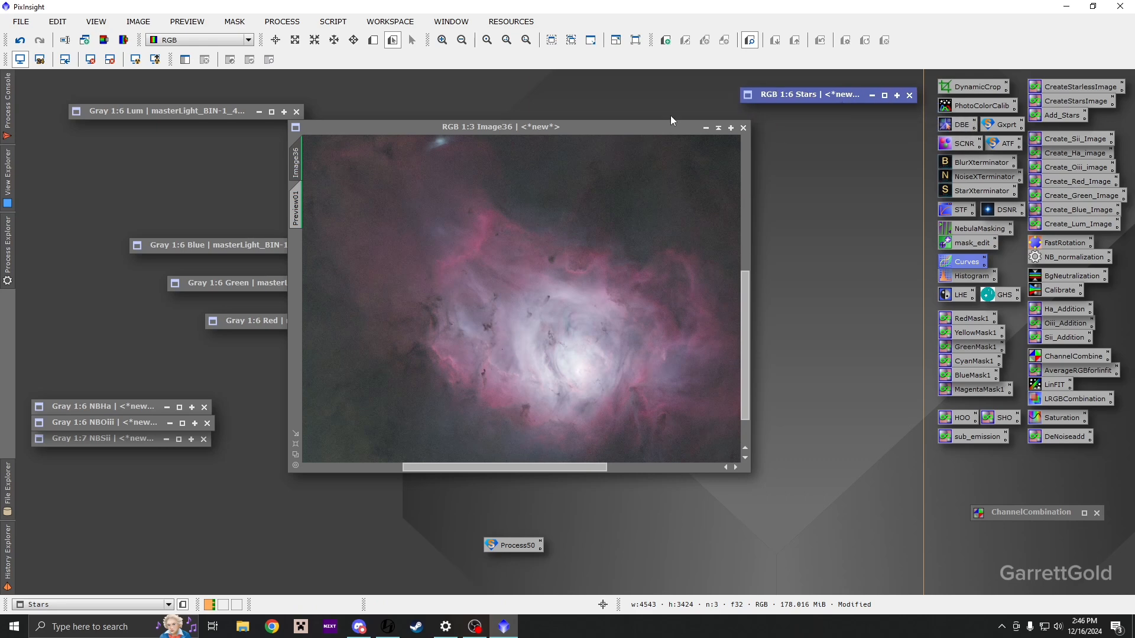
- Fit the whole starless RGB image in its window and recompute its display auto-stretch
{"action": "left_click_drag", "start_coordinate": [610, 131], "coordinate": [702, 156]}
{"action": "scroll", "coordinate": [600, 315], "scroll_direction": "up", "scroll_amount": 1}
{"action": "scroll", "coordinate": [600, 315], "scroll_direction": "down", "scroll_amount": 5}
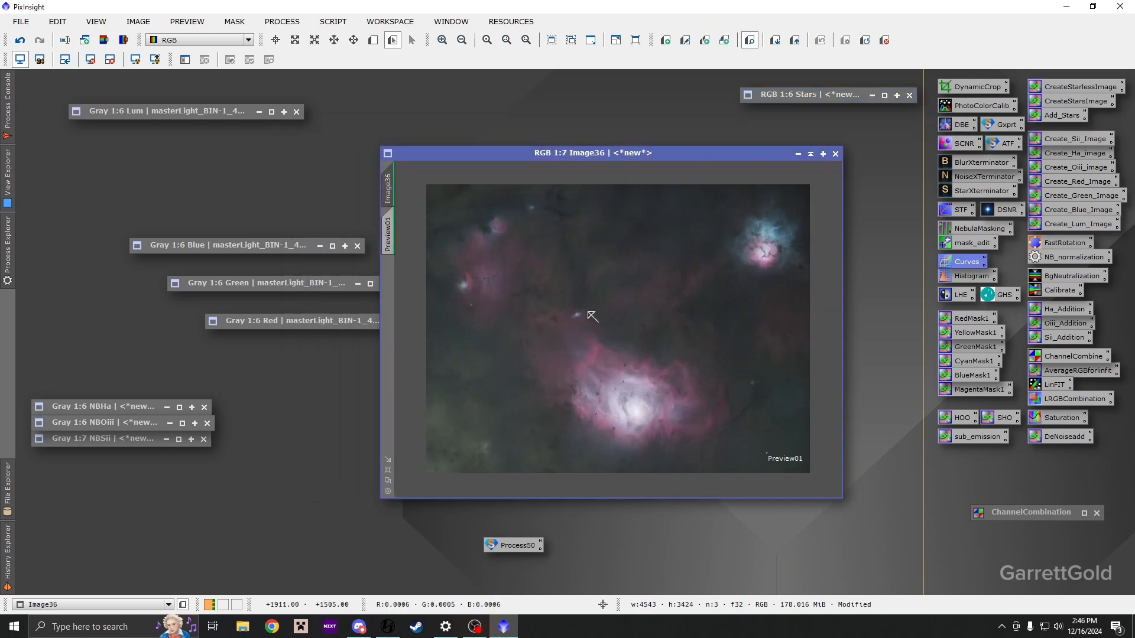
{"action": "scroll", "coordinate": [590, 314], "scroll_direction": "up", "scroll_amount": 1}
{"action": "left_click_drag", "start_coordinate": [531, 155], "coordinate": [487, 158]}
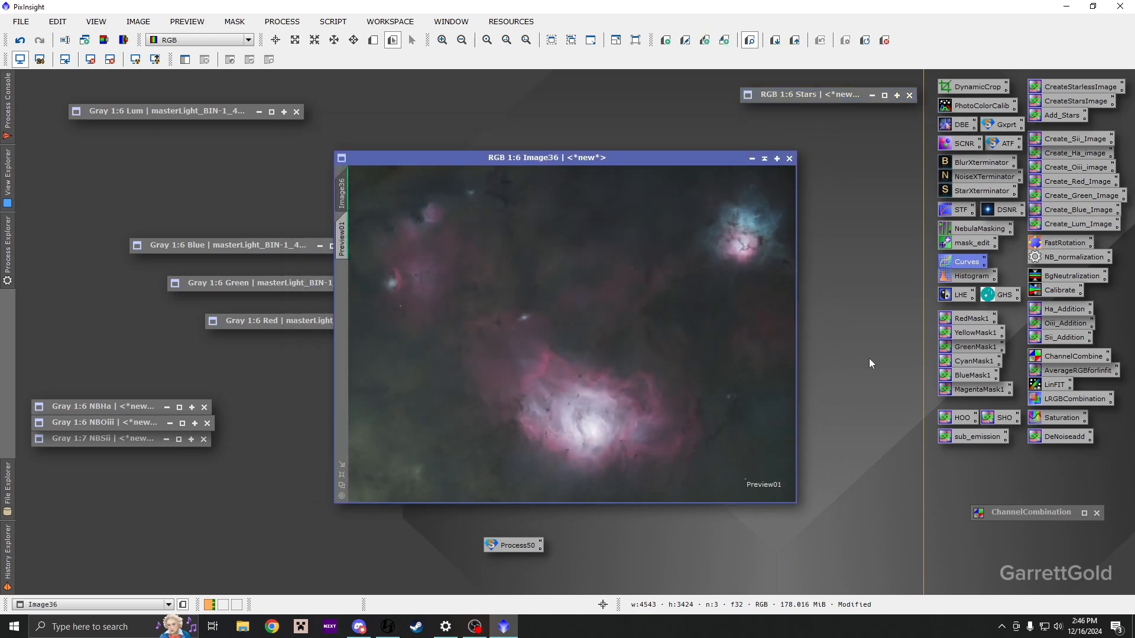
{"action": "left_click", "coordinate": [91, 59]}
{"action": "left_click", "coordinate": [135, 59]}
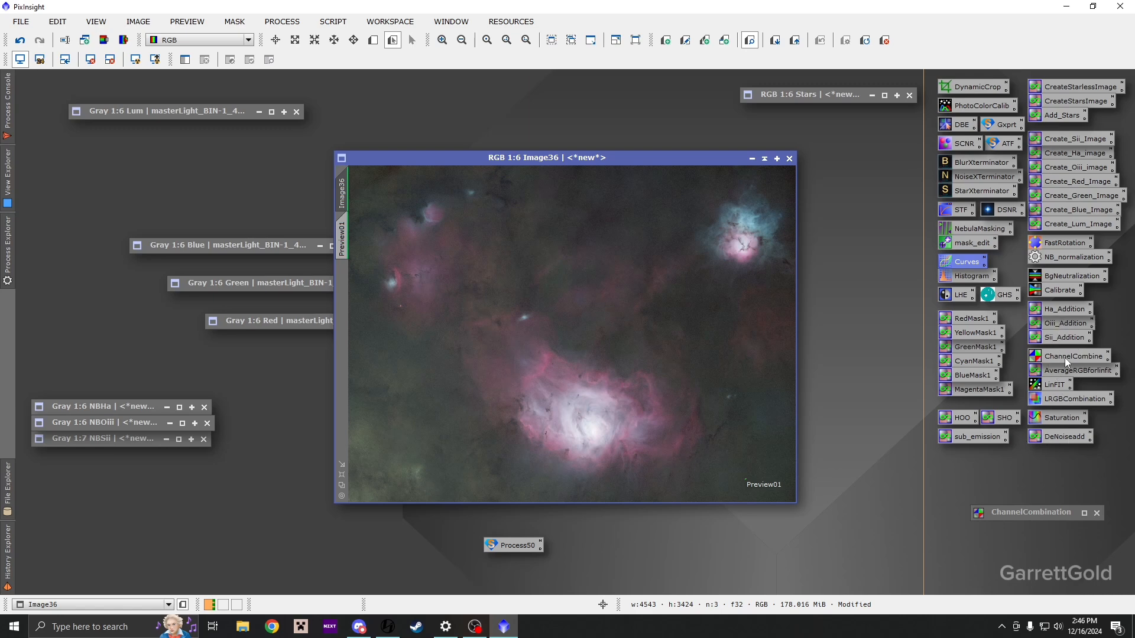
- Linear-fit Lum to an averaged grayscale of Image36 made with AverageRGBforlinfit, and discard that average
{"action": "left_click_drag", "start_coordinate": [1065, 367], "coordinate": [598, 283]}
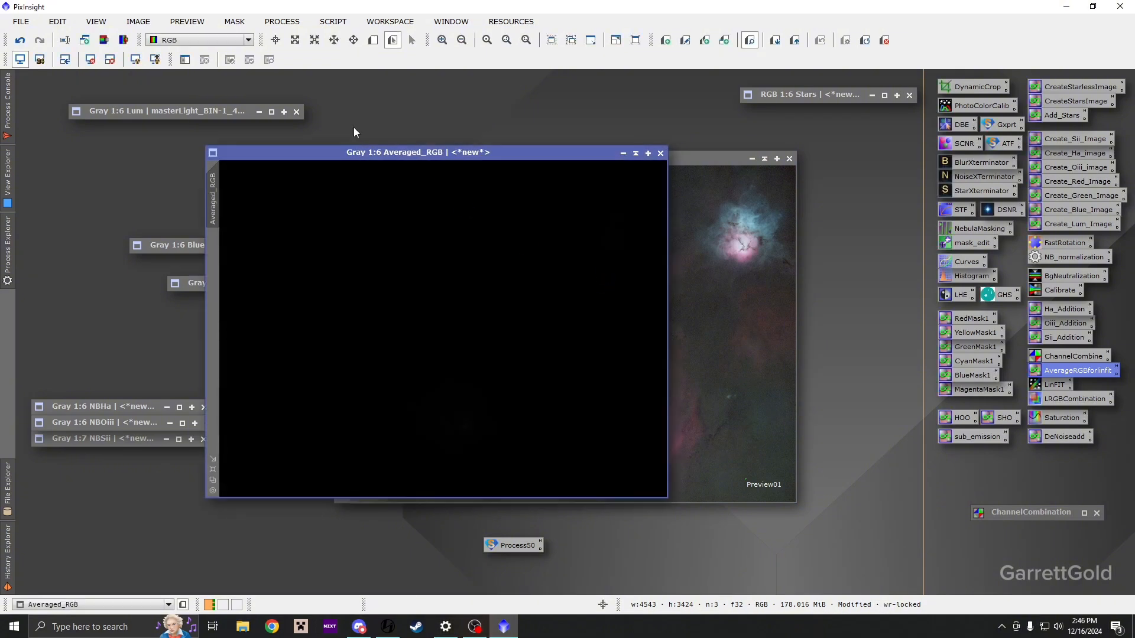
{"action": "double_click", "coordinate": [166, 112]}
{"action": "left_click_drag", "start_coordinate": [1054, 384], "coordinate": [270, 211]}
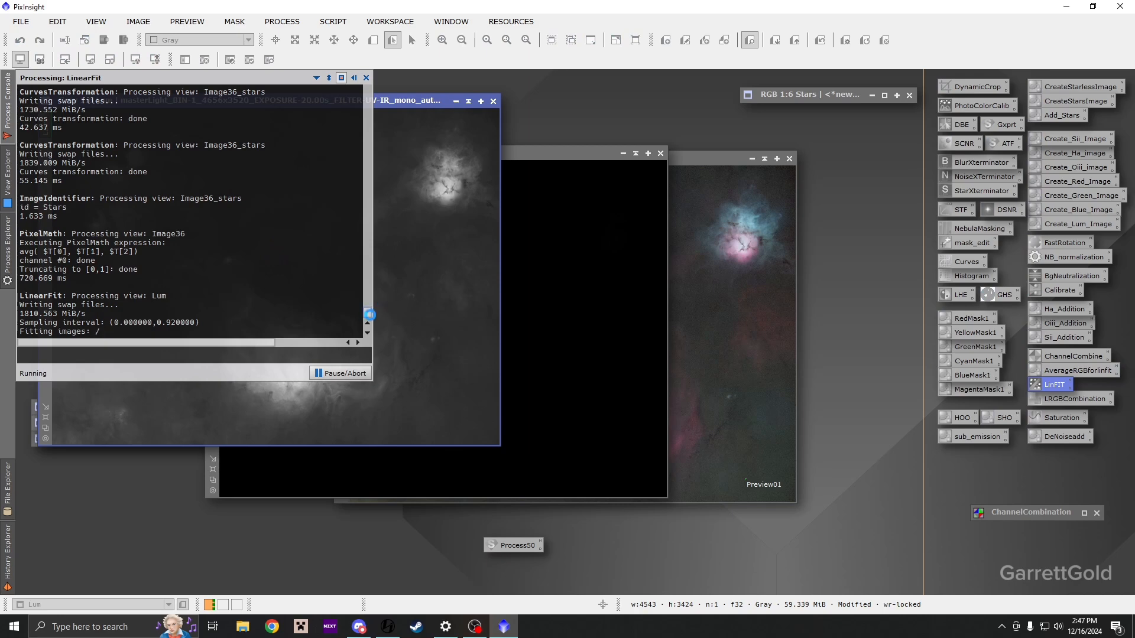
{"action": "left_click", "coordinate": [546, 228]}
{"action": "left_click", "coordinate": [660, 153]}
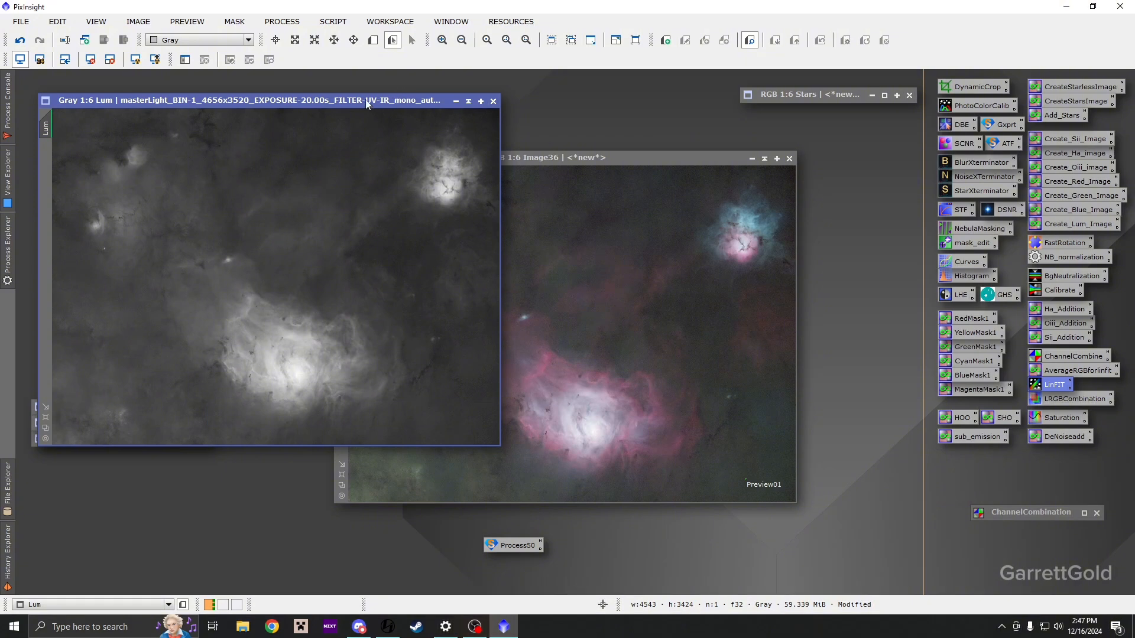
- Arrange Lum and Image36 side by side and apply the saved ATF stretch to both
{"action": "left_click_drag", "start_coordinate": [366, 105], "coordinate": [391, 152]}
{"action": "left_click_drag", "start_coordinate": [569, 154], "coordinate": [616, 156]}
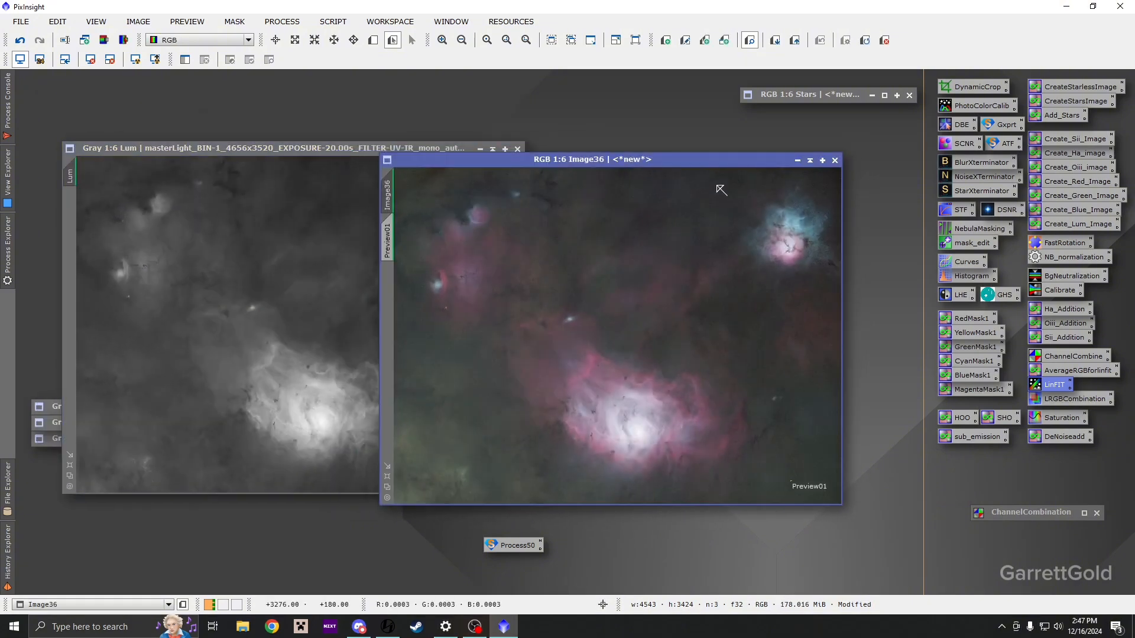
{"action": "left_click", "coordinate": [1000, 143]}
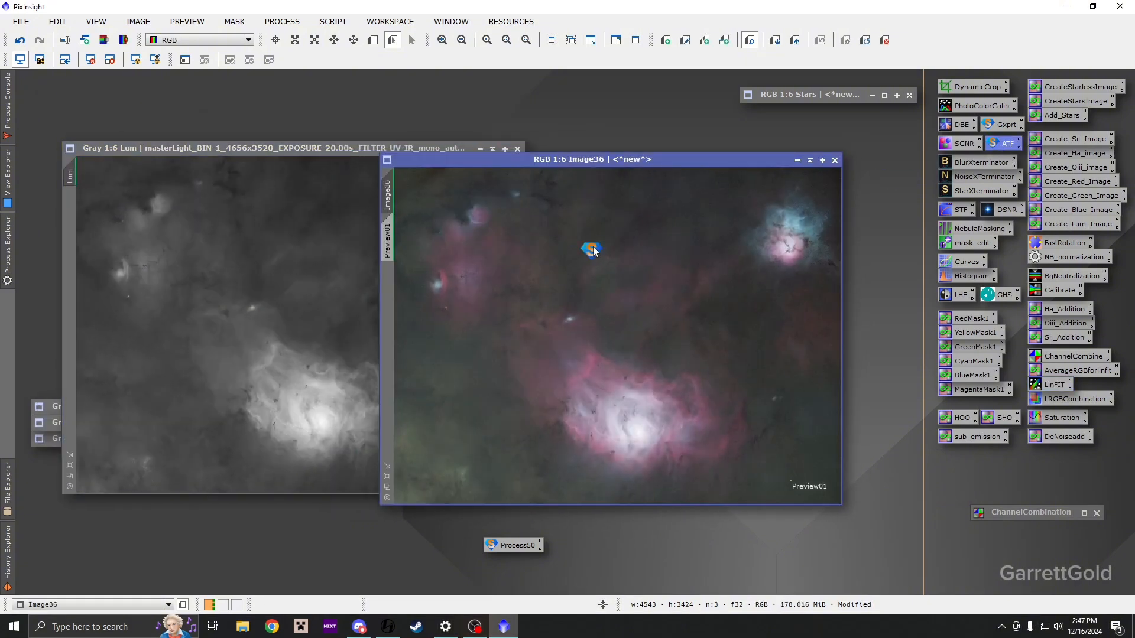
{"action": "left_click_drag", "start_coordinate": [999, 143], "coordinate": [274, 255]}
{"action": "left_click", "coordinate": [700, 241]}
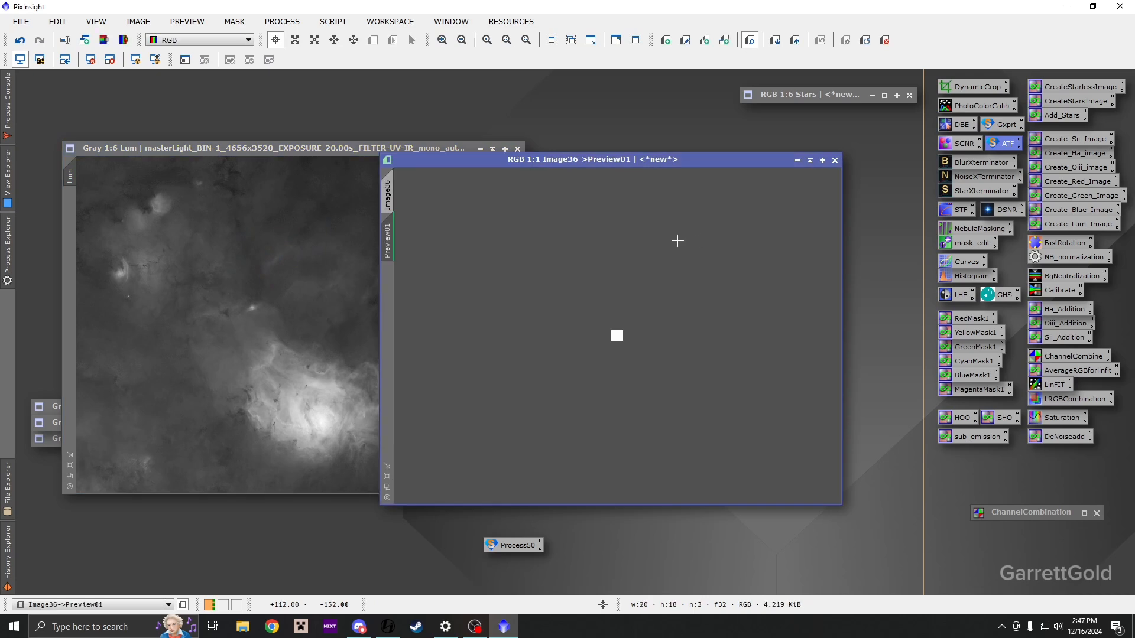
- Delete Preview01 from the stretched RGB image
{"action": "left_click", "coordinate": [387, 195]}
{"action": "right_click", "coordinate": [387, 243]}
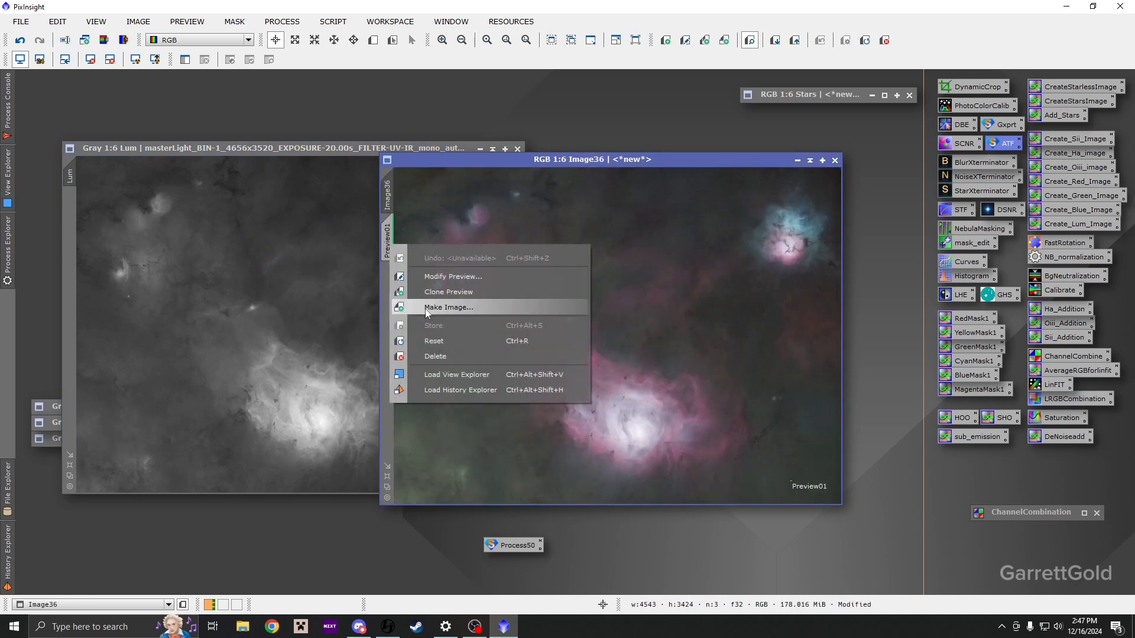
{"action": "left_click", "coordinate": [436, 355]}
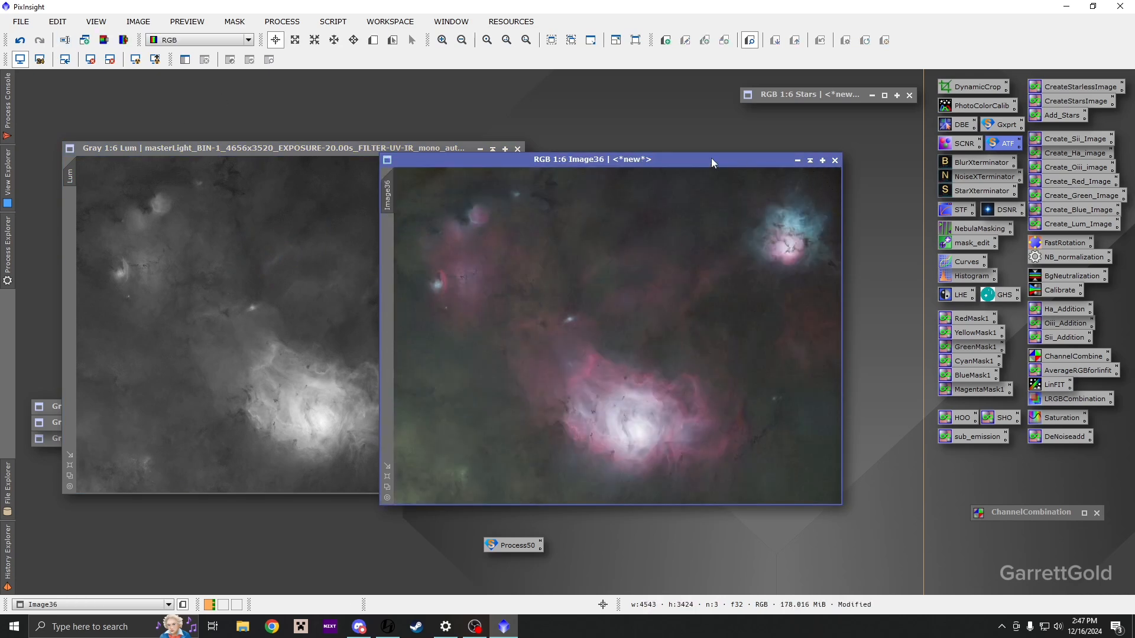
- Collapse the Lum window and inspect the noise in the stretched RGB image
{"action": "left_click_drag", "start_coordinate": [711, 158], "coordinate": [617, 158]}
{"action": "left_click", "coordinate": [492, 149]}
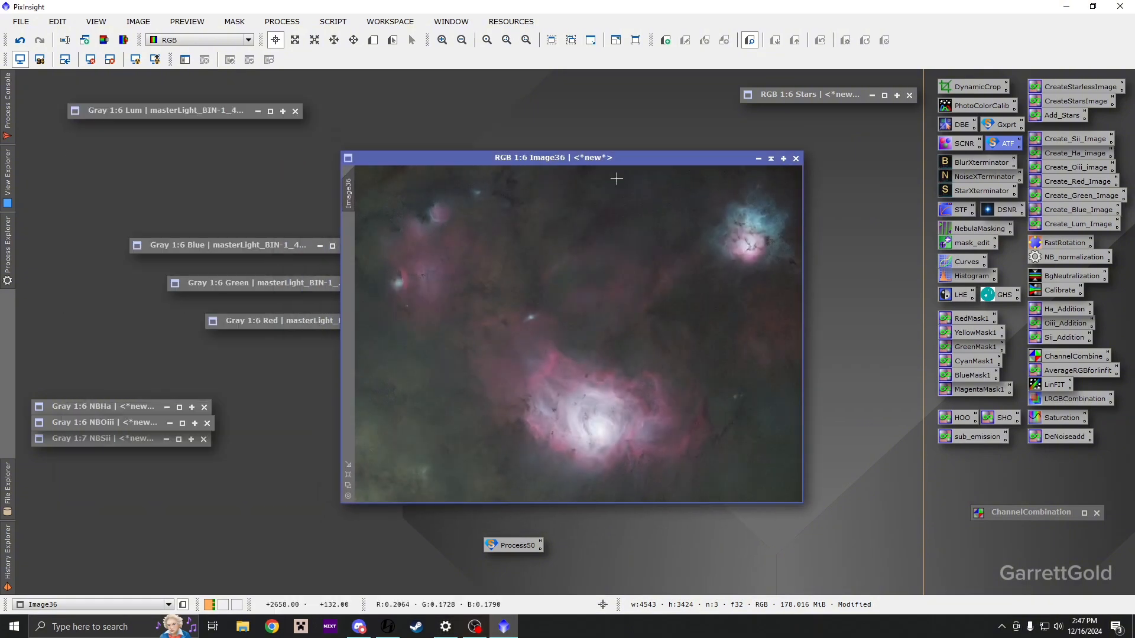
{"action": "scroll", "coordinate": [582, 350], "scroll_direction": "up", "scroll_amount": 4}
{"action": "left_click_drag", "start_coordinate": [527, 340], "coordinate": [553, 296]}
{"action": "scroll", "coordinate": [551, 303], "scroll_direction": "down", "scroll_amount": 4}
{"action": "scroll", "coordinate": [548, 307], "scroll_direction": "up", "scroll_amount": 1}
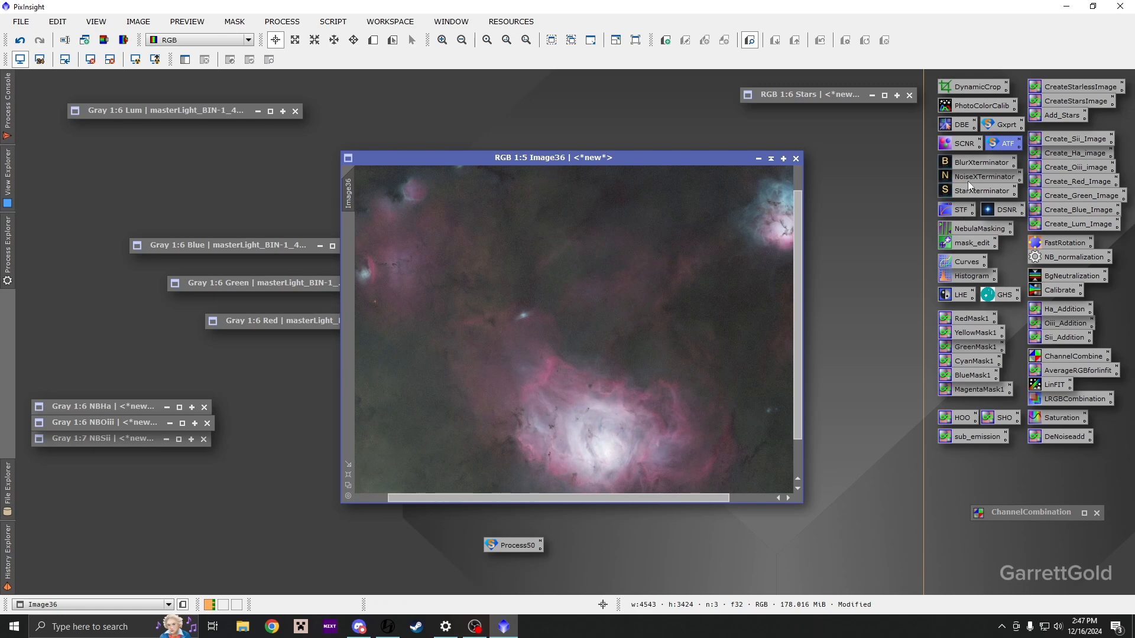
- Return the RGB image to its linear state and denoise it with DeepSNR at strength 1.00 for linear data
{"action": "double_click", "coordinate": [997, 209]}
{"action": "scroll", "coordinate": [580, 319], "scroll_direction": "up", "scroll_amount": 2}
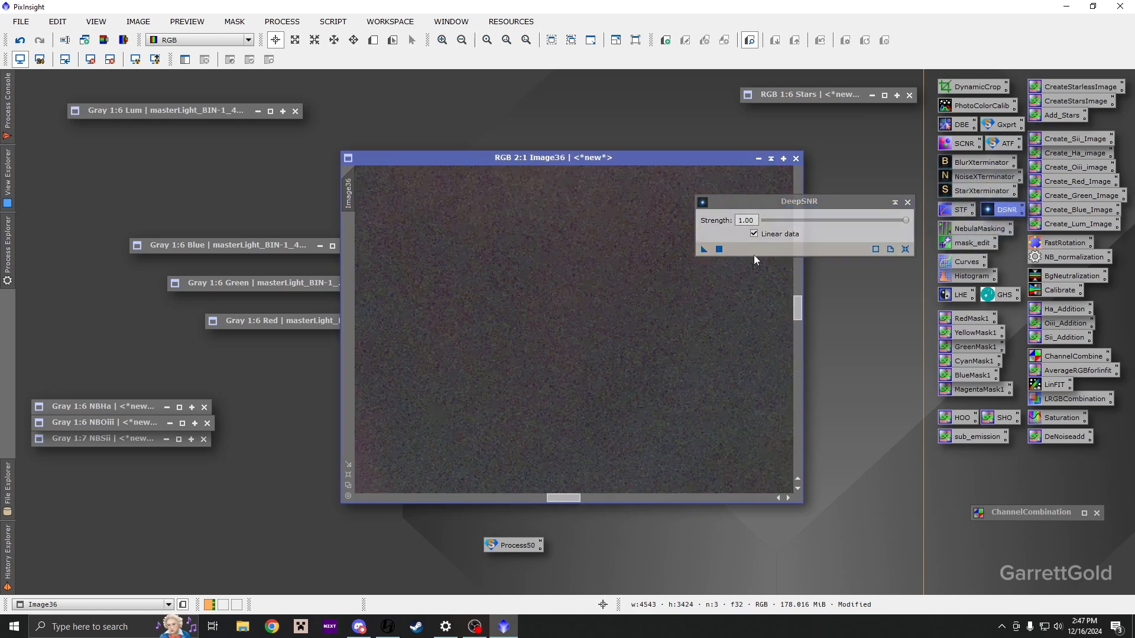
{"action": "left_click", "coordinate": [719, 249]}
{"action": "left_click", "coordinate": [719, 249]}
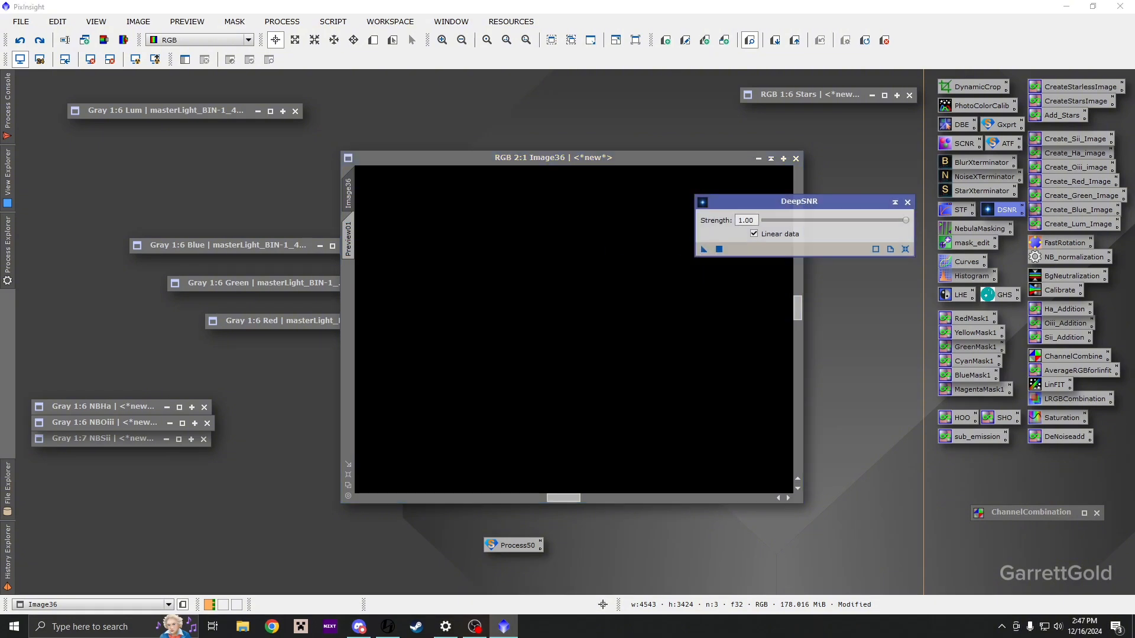
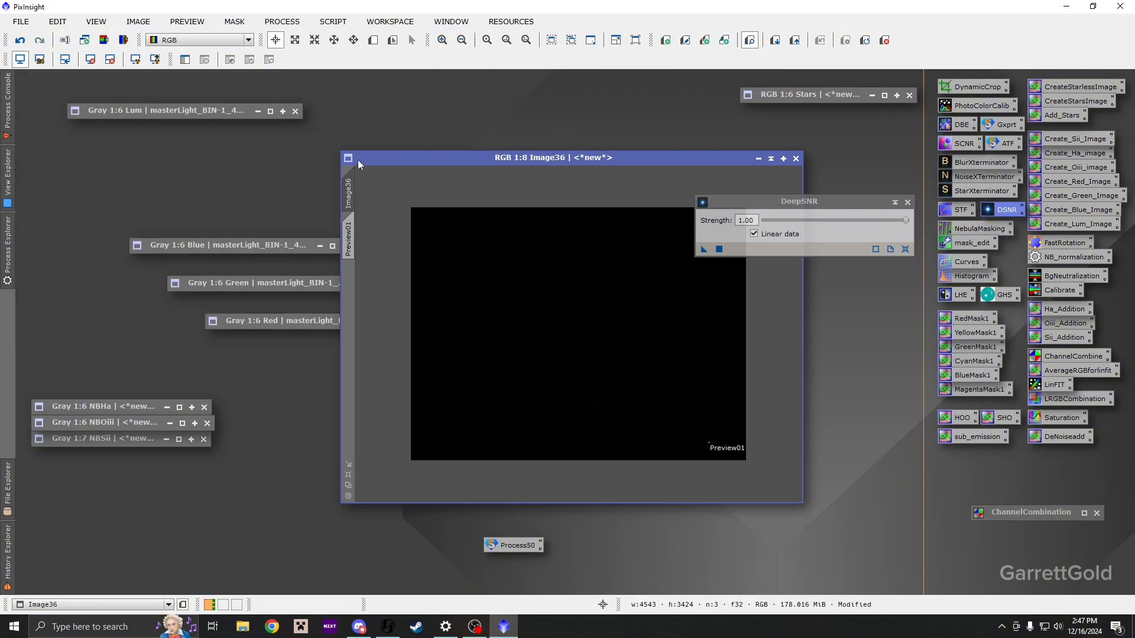
- Auto-stretch the denoised RGB image's display, inspect its nebula detail for noise, and close DeepSNR
{"action": "left_click", "coordinate": [136, 60]}
{"action": "scroll", "coordinate": [576, 360], "scroll_direction": "up", "scroll_amount": 5}
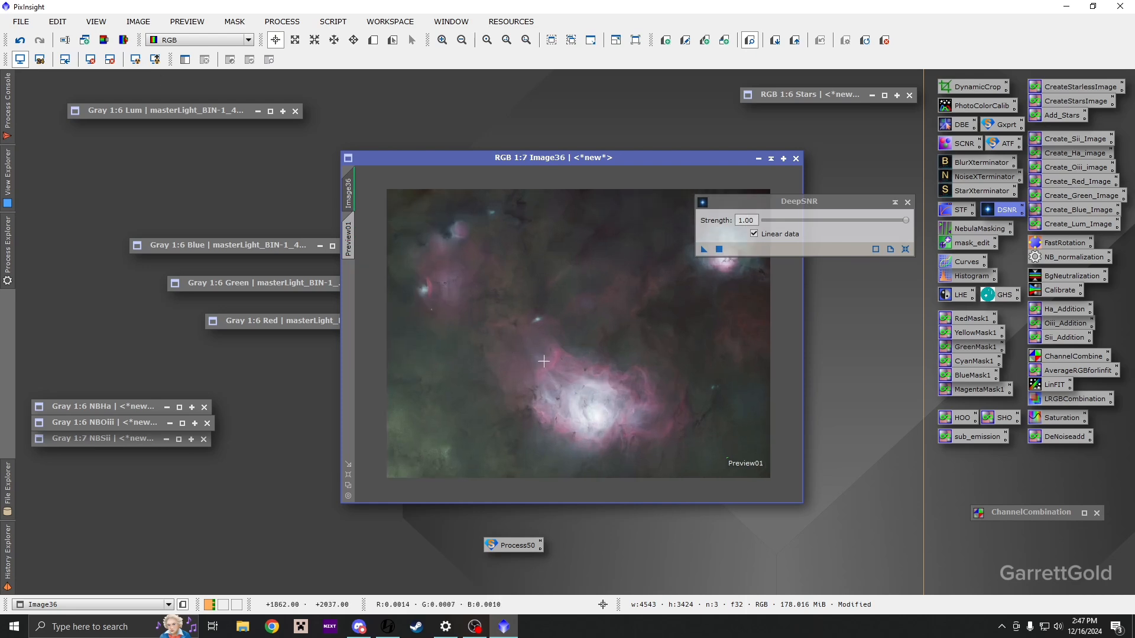
{"action": "scroll", "coordinate": [576, 360], "scroll_direction": "up", "scroll_amount": 2}
{"action": "scroll", "coordinate": [593, 342], "scroll_direction": "down", "scroll_amount": 4}
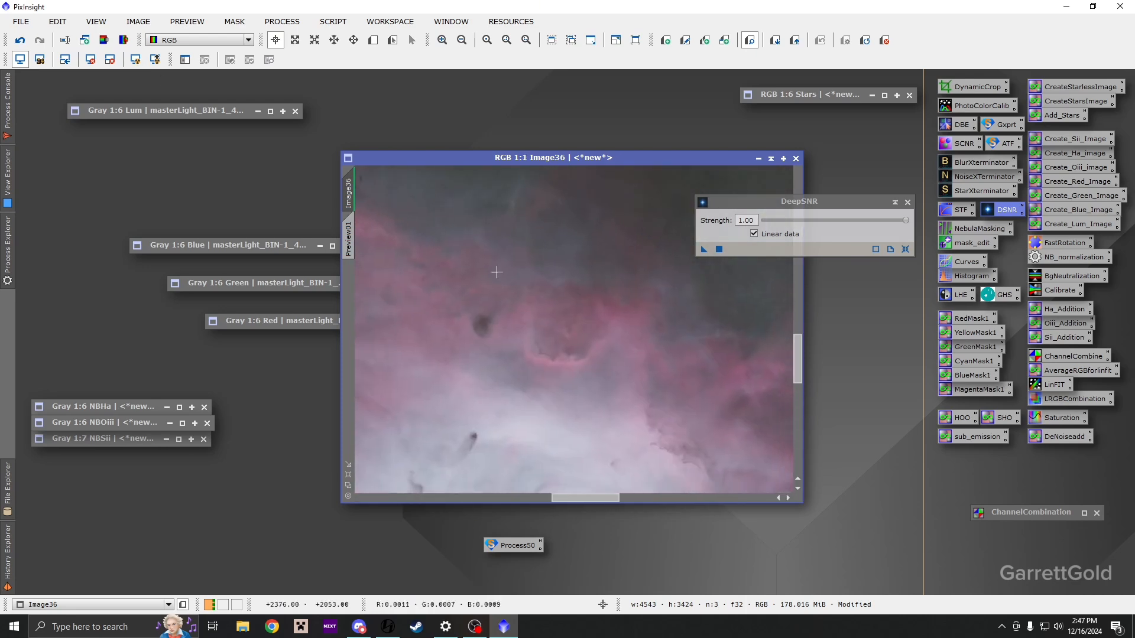
{"action": "left_click", "coordinate": [907, 202]}
{"action": "scroll", "coordinate": [545, 291], "scroll_direction": "down", "scroll_amount": 1}
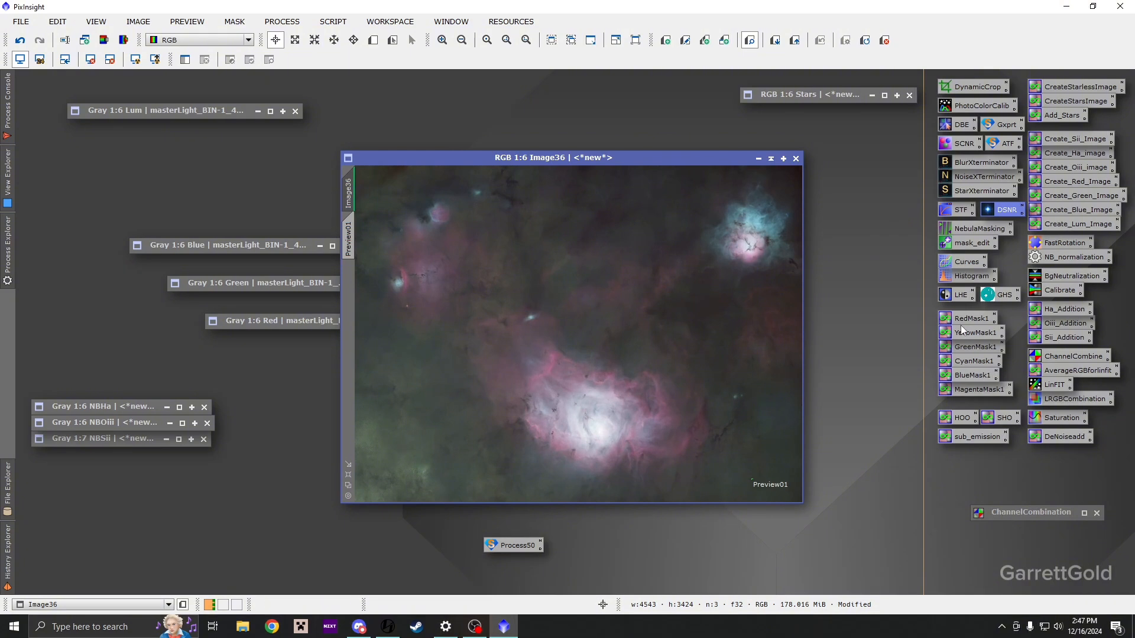
- Delete Preview01 from the denoised RGB image and stretch the image with the saved ATF process
{"action": "right_click", "coordinate": [354, 235]}
{"action": "left_click", "coordinate": [437, 347]}
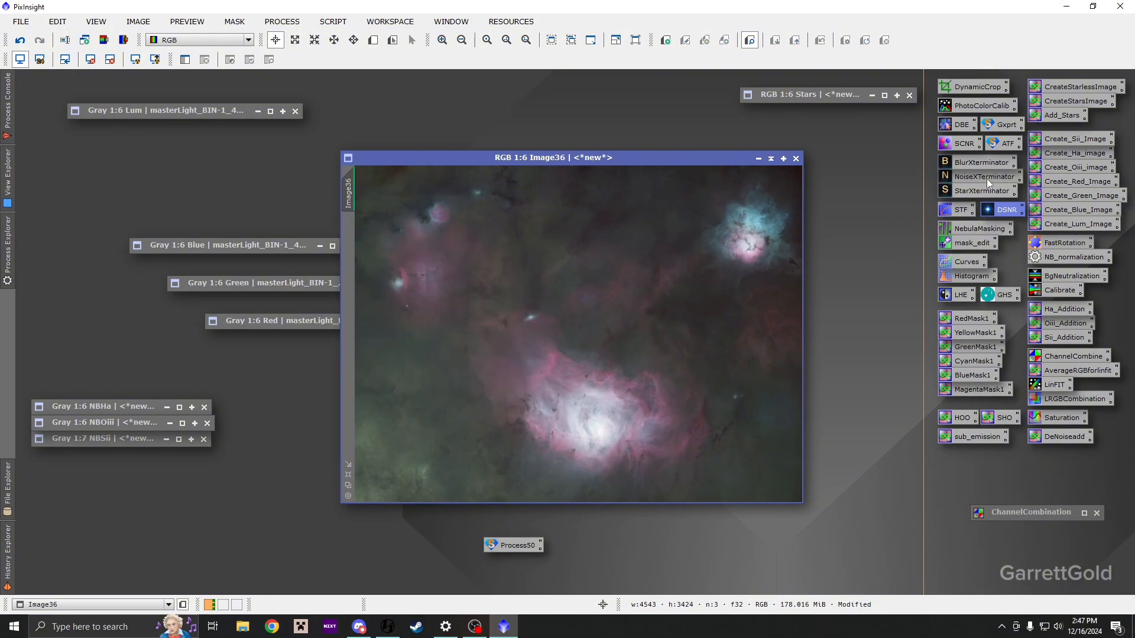
{"action": "left_click_drag", "start_coordinate": [1003, 143], "coordinate": [610, 266]}
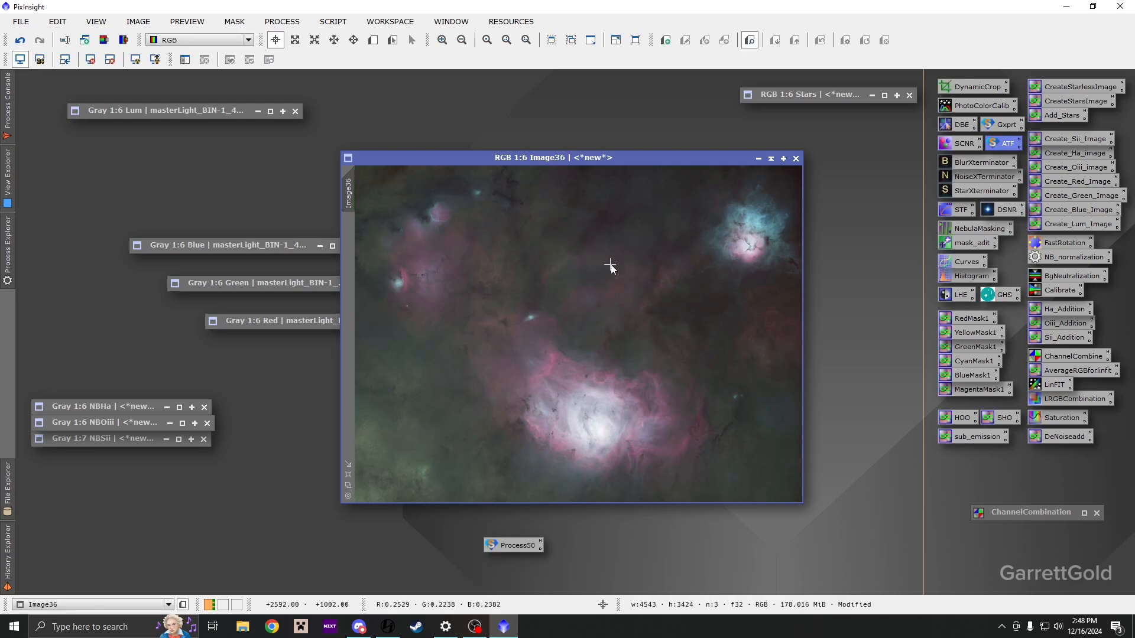
- Examine the stretched, denoised RGB image for remaining noise in its background and nebula areas
{"action": "scroll", "coordinate": [609, 266], "scroll_direction": "up", "scroll_amount": 4}
{"action": "scroll", "coordinate": [499, 414], "scroll_direction": "down", "scroll_amount": 3}
{"action": "scroll", "coordinate": [502, 387], "scroll_direction": "up", "scroll_amount": 3}
{"action": "scroll", "coordinate": [538, 393], "scroll_direction": "down", "scroll_amount": 1}
{"action": "scroll", "coordinate": [513, 381], "scroll_direction": "up", "scroll_amount": 1}
{"action": "scroll", "coordinate": [512, 372], "scroll_direction": "up", "scroll_amount": 1}
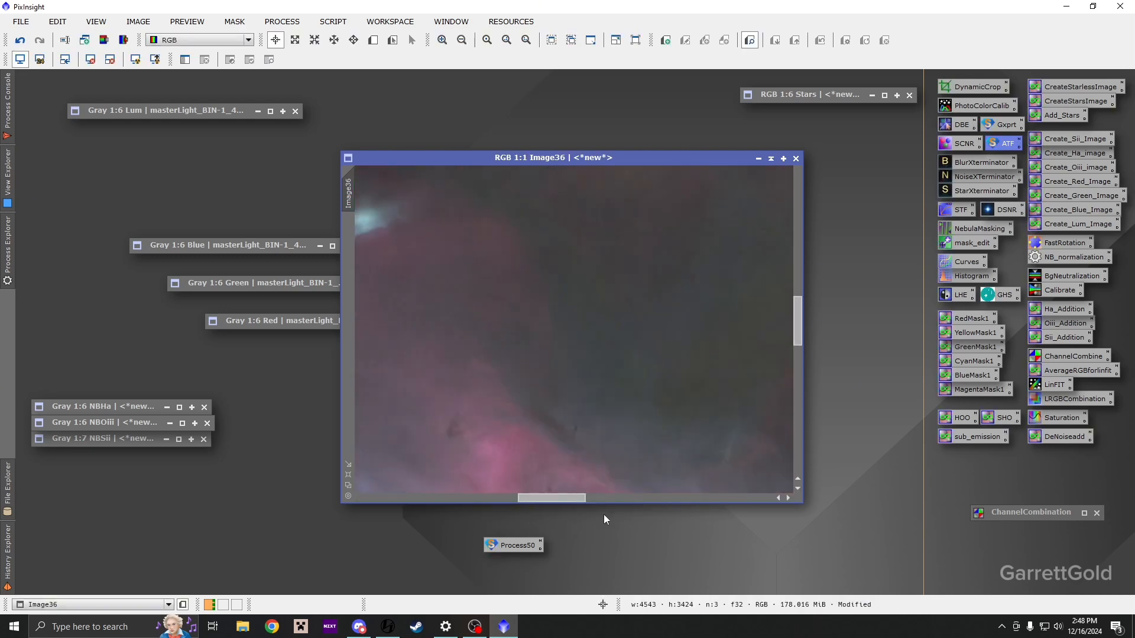
{"action": "left_click_drag", "start_coordinate": [623, 440], "coordinate": [930, 368]}
{"action": "scroll", "coordinate": [591, 308], "scroll_direction": "up", "scroll_amount": 1}
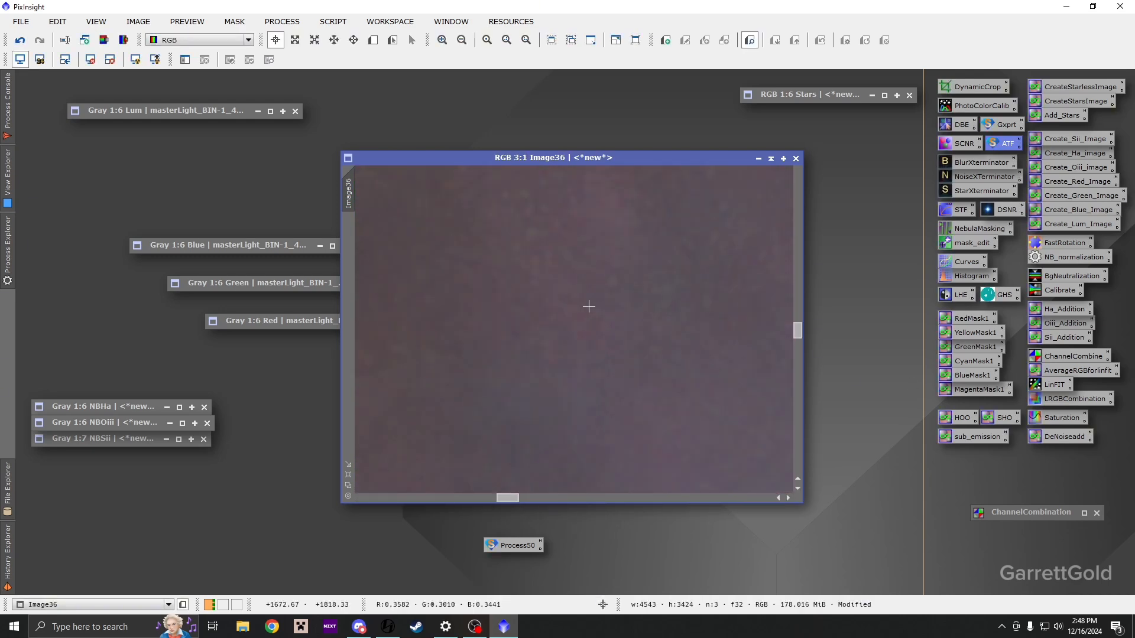
{"action": "scroll", "coordinate": [587, 306], "scroll_direction": "down", "scroll_amount": 1}
{"action": "left_click_drag", "start_coordinate": [588, 307], "coordinate": [644, 392]}
{"action": "scroll", "coordinate": [620, 387], "scroll_direction": "down", "scroll_amount": 5}
{"action": "scroll", "coordinate": [591, 360], "scroll_direction": "up", "scroll_amount": 5}
{"action": "scroll", "coordinate": [587, 354], "scroll_direction": "up", "scroll_amount": 1}
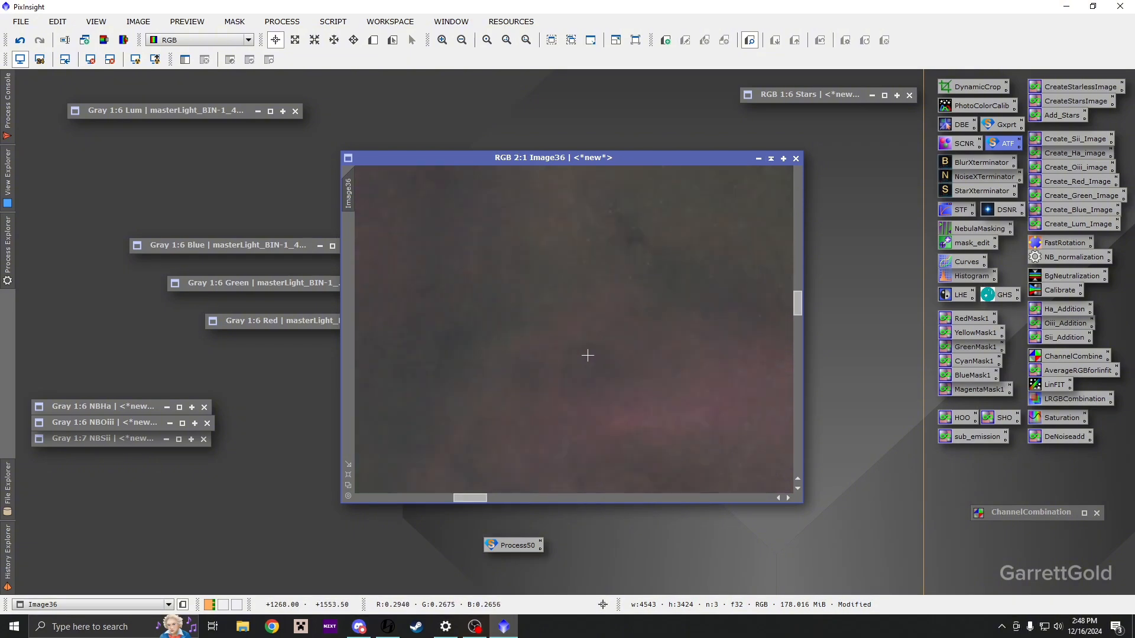
{"action": "left_click_drag", "start_coordinate": [587, 354], "coordinate": [476, 384]}
{"action": "scroll", "coordinate": [565, 331], "scroll_direction": "down", "scroll_amount": 5}
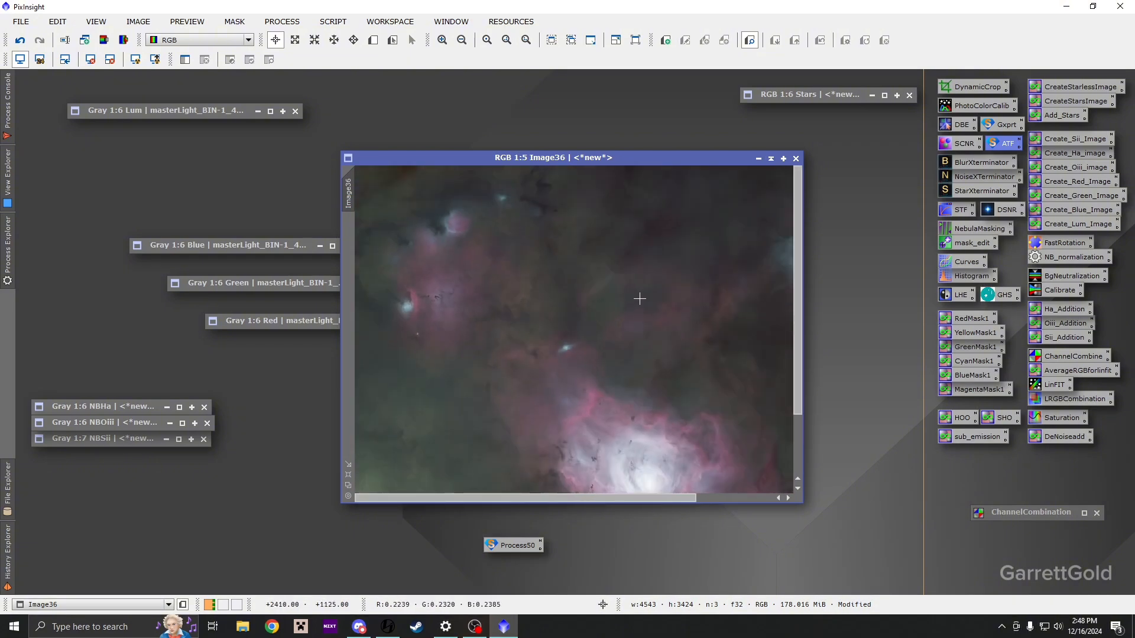
- Darken the RGB image's midtones with a CurvesTransformation point at input 0.56072 and output 0.43928, checking it in the real-time preview
{"action": "scroll", "coordinate": [639, 298], "scroll_direction": "down", "scroll_amount": 1}
{"action": "scroll", "coordinate": [405, 477], "scroll_direction": "up", "scroll_amount": 3}
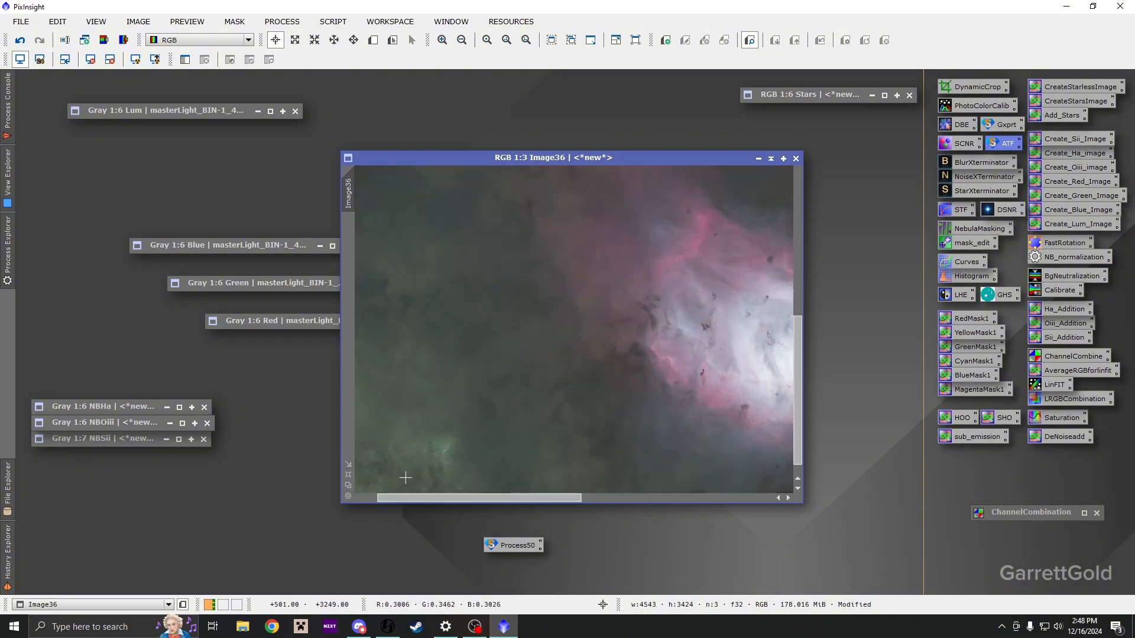
{"action": "scroll", "coordinate": [406, 477], "scroll_direction": "down", "scroll_amount": 3}
{"action": "scroll", "coordinate": [579, 392], "scroll_direction": "up", "scroll_amount": 1}
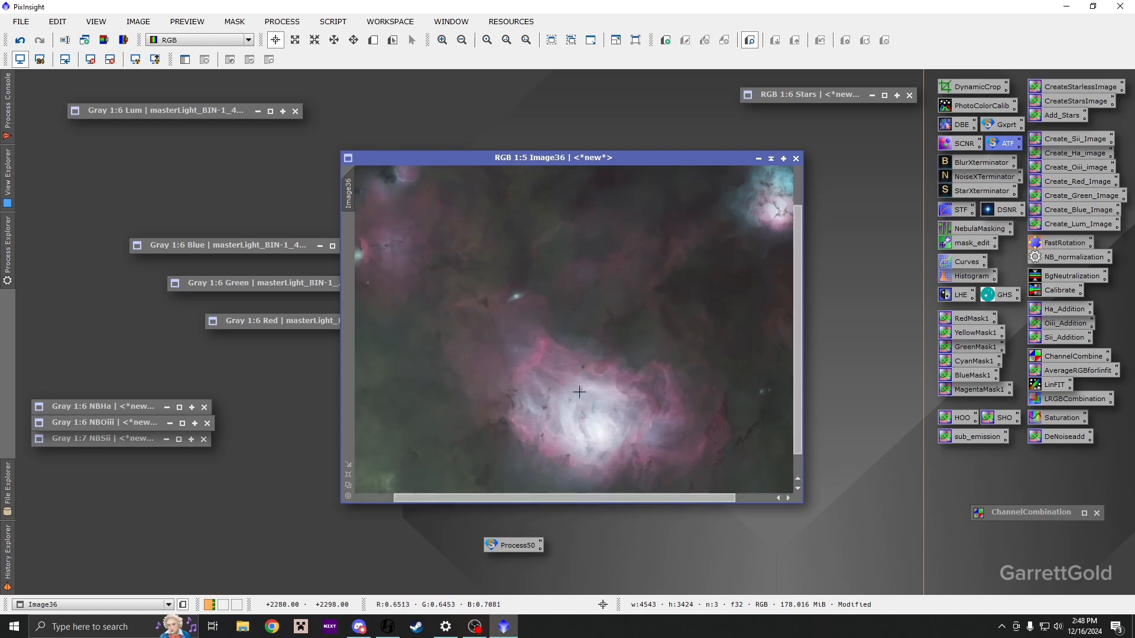
{"action": "scroll", "coordinate": [579, 392], "scroll_direction": "down", "scroll_amount": 1}
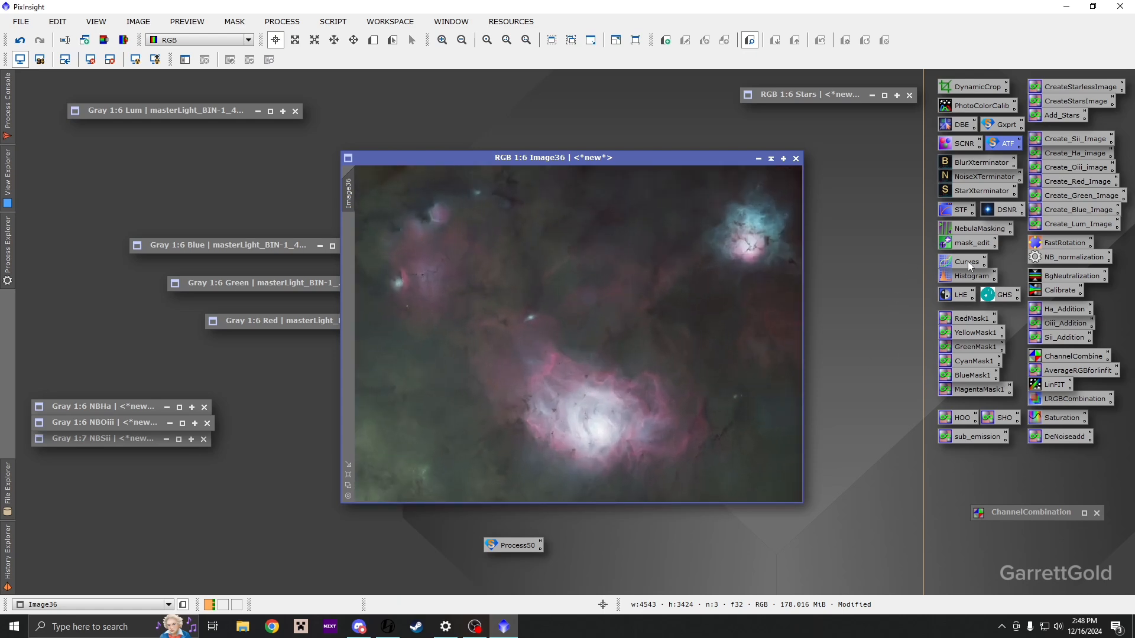
{"action": "double_click", "coordinate": [968, 264]}
{"action": "left_click", "coordinate": [833, 491]}
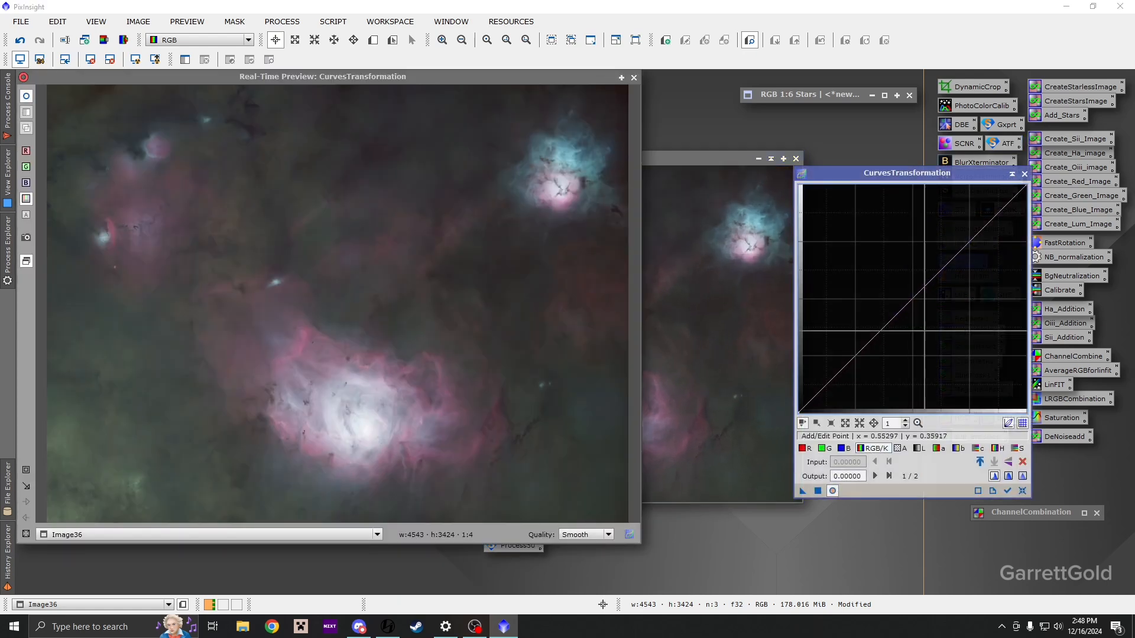
{"action": "left_click_drag", "start_coordinate": [925, 284], "coordinate": [926, 312]}
{"action": "left_click", "coordinate": [818, 491]}
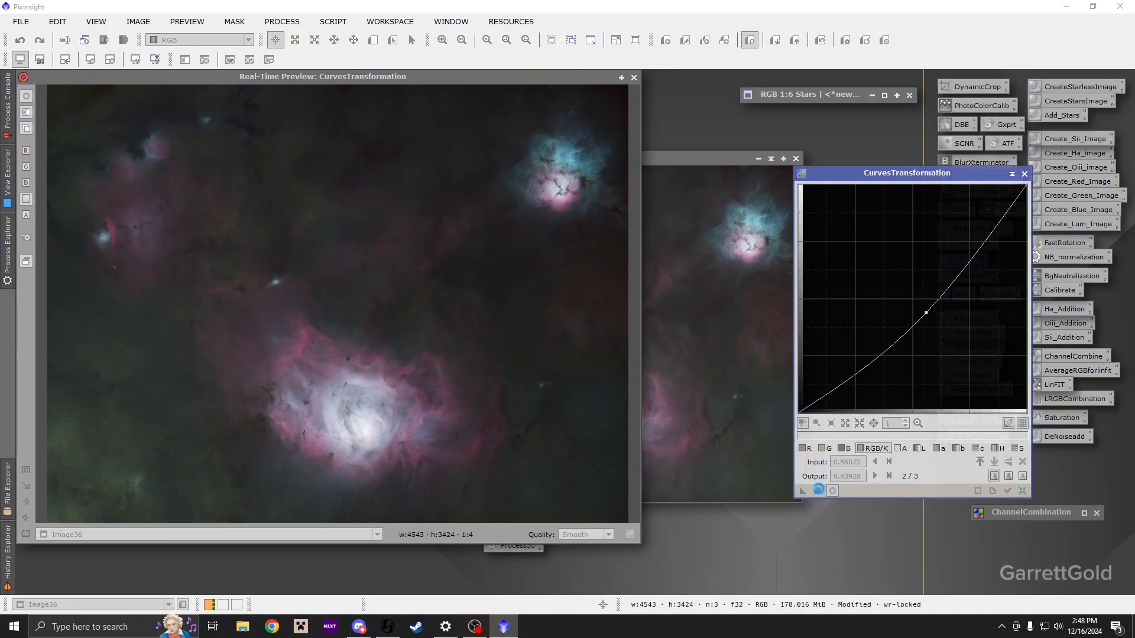
{"action": "left_click", "coordinate": [1024, 174]}
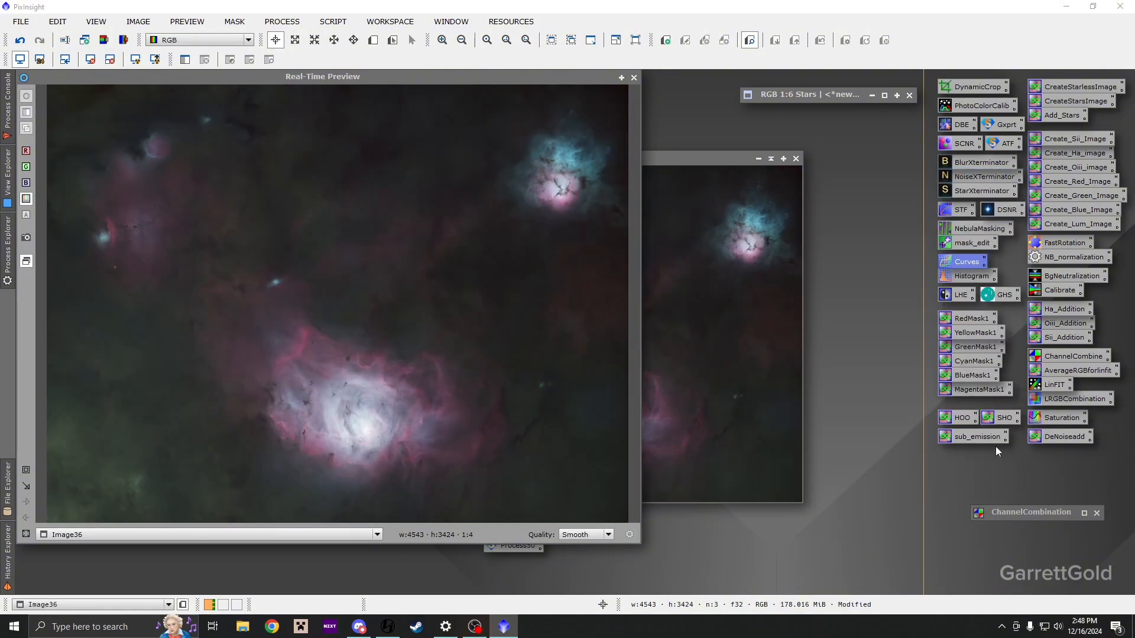
{"action": "left_click", "coordinate": [634, 78]}
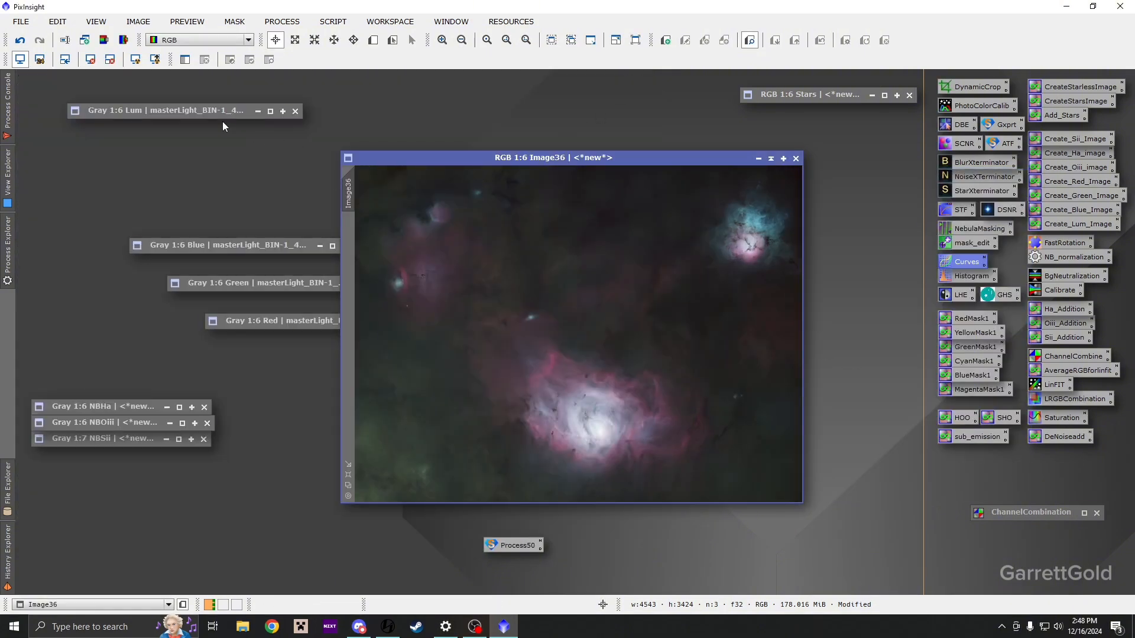
- Remove the RGB image's gradient with the GraXpert script using Subtraction and 0.634 smoothing, compare before and after, and reset its display stretch
{"action": "left_click", "coordinate": [333, 22]}
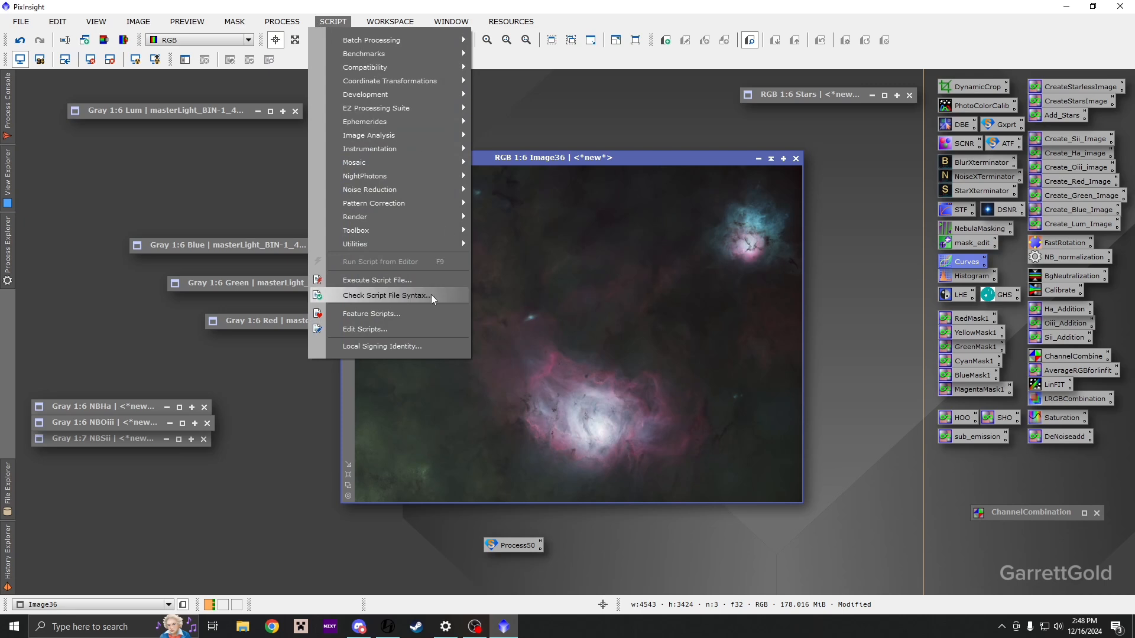
{"action": "mouse_move", "coordinate": [381, 242]}
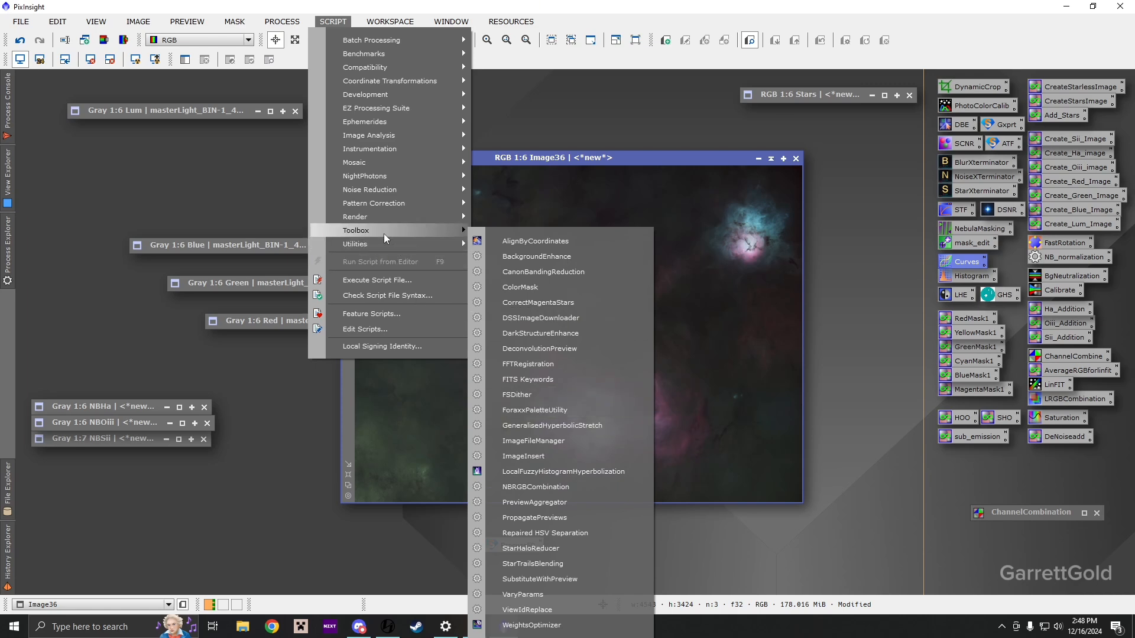
{"action": "left_click", "coordinate": [620, 372]}
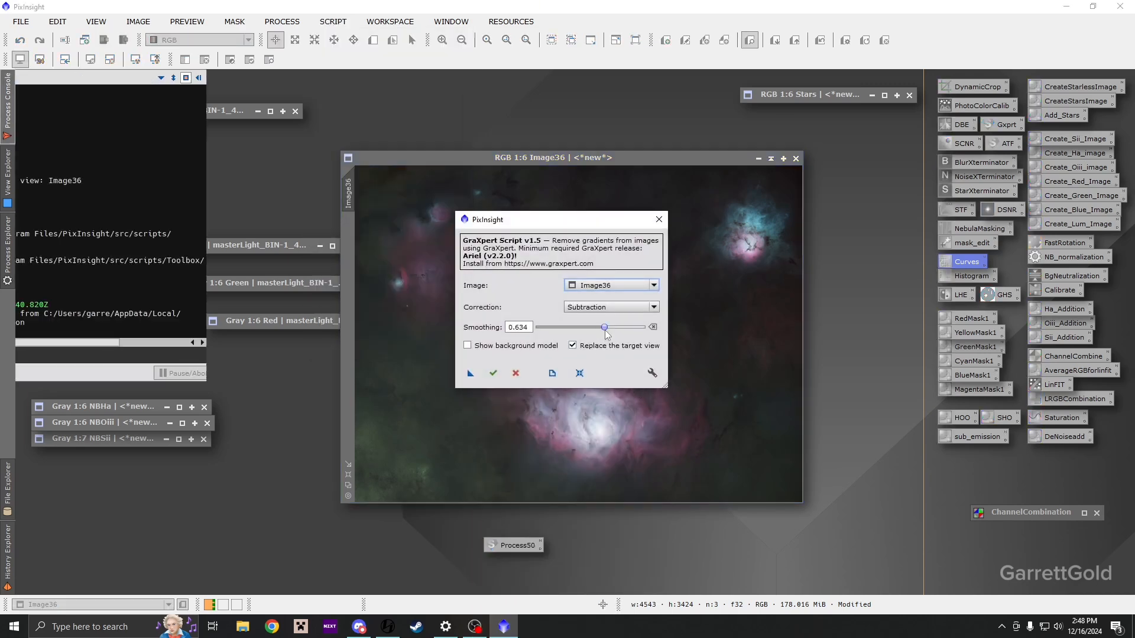
{"action": "left_click", "coordinate": [492, 374]}
{"action": "left_click", "coordinate": [493, 373]}
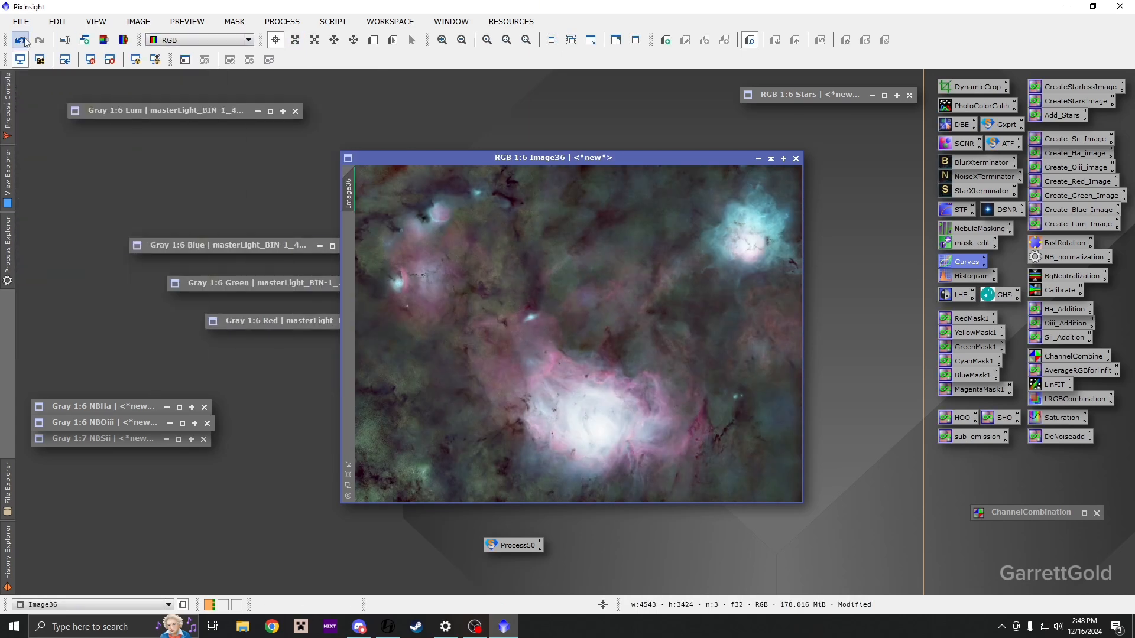
{"action": "left_click", "coordinate": [20, 39]}
{"action": "left_click", "coordinate": [39, 40]}
{"action": "left_click", "coordinate": [90, 59]}
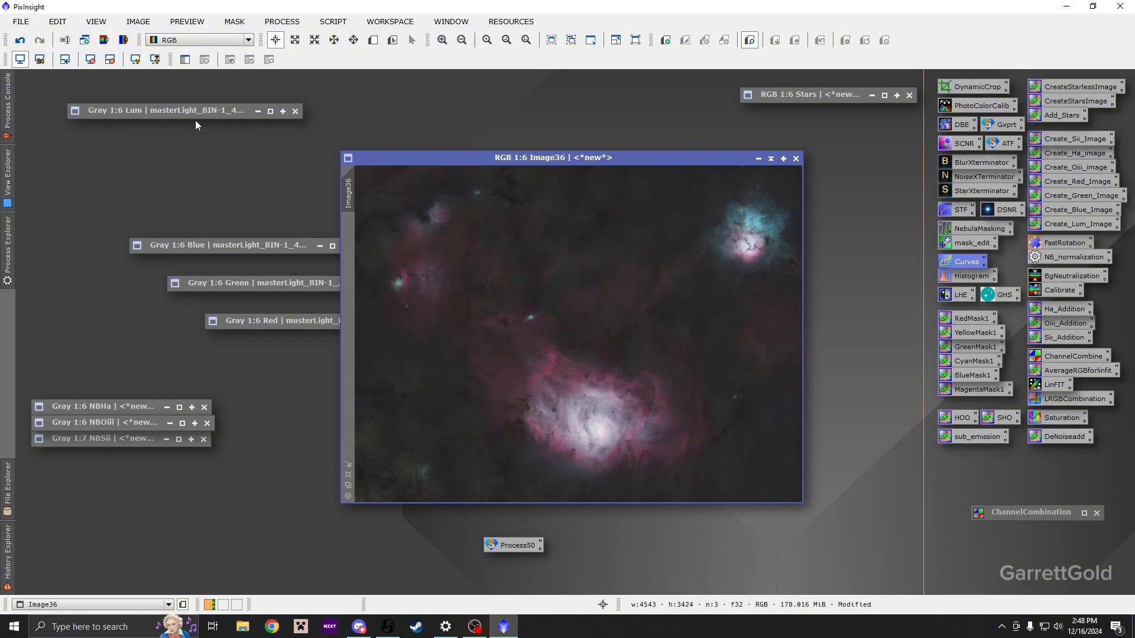
- Restore the Lum image and remove its gradient with the GraXpert script using Subtraction and 0.634 smoothing
{"action": "double_click", "coordinate": [175, 110]}
{"action": "left_click", "coordinate": [333, 22]}
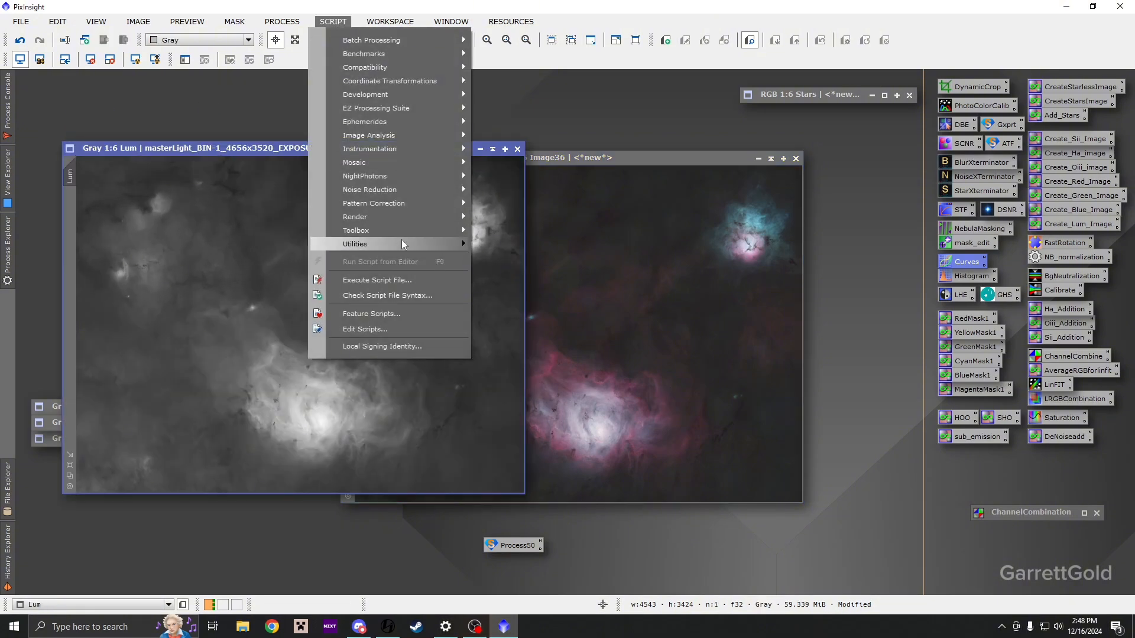
{"action": "mouse_move", "coordinate": [399, 236]}
{"action": "left_click", "coordinate": [560, 370]}
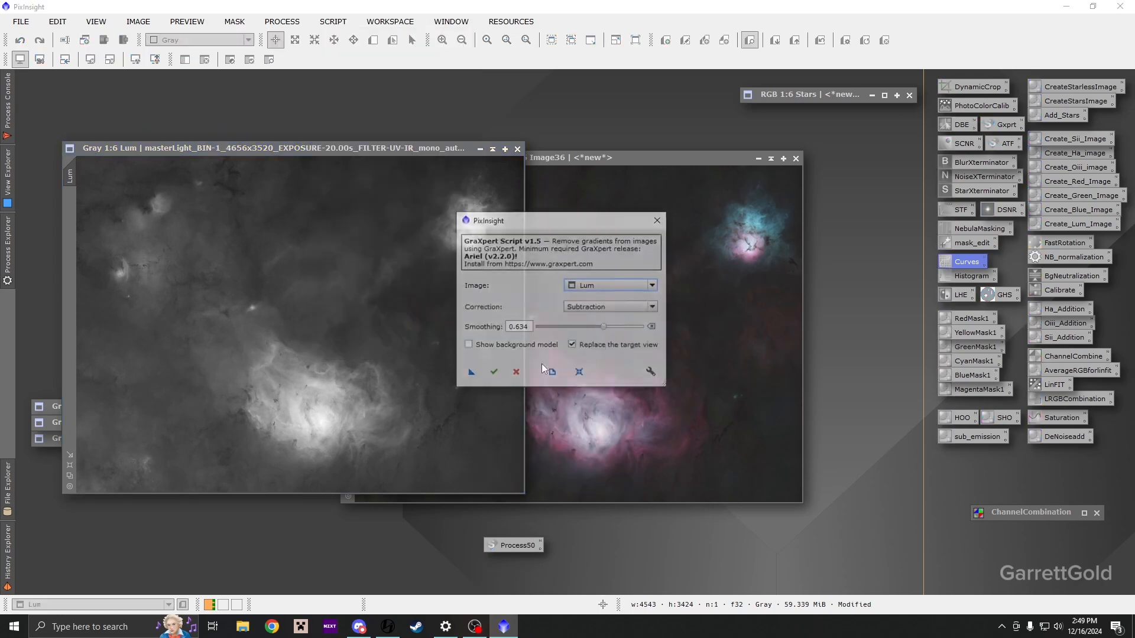
{"action": "left_click", "coordinate": [491, 373]}
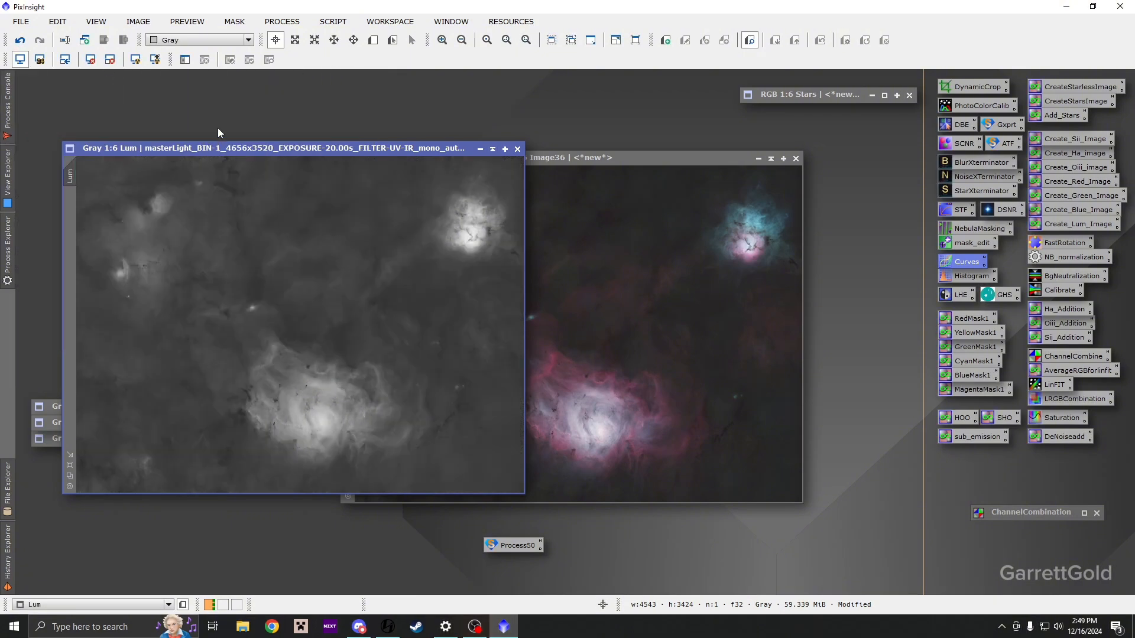
- Examine the Lum image's nebula and background up close for remaining noise
{"action": "left_click_drag", "start_coordinate": [258, 151], "coordinate": [509, 149]}
{"action": "scroll", "coordinate": [567, 331], "scroll_direction": "up", "scroll_amount": 5}
{"action": "left_click_drag", "start_coordinate": [511, 343], "coordinate": [651, 209]}
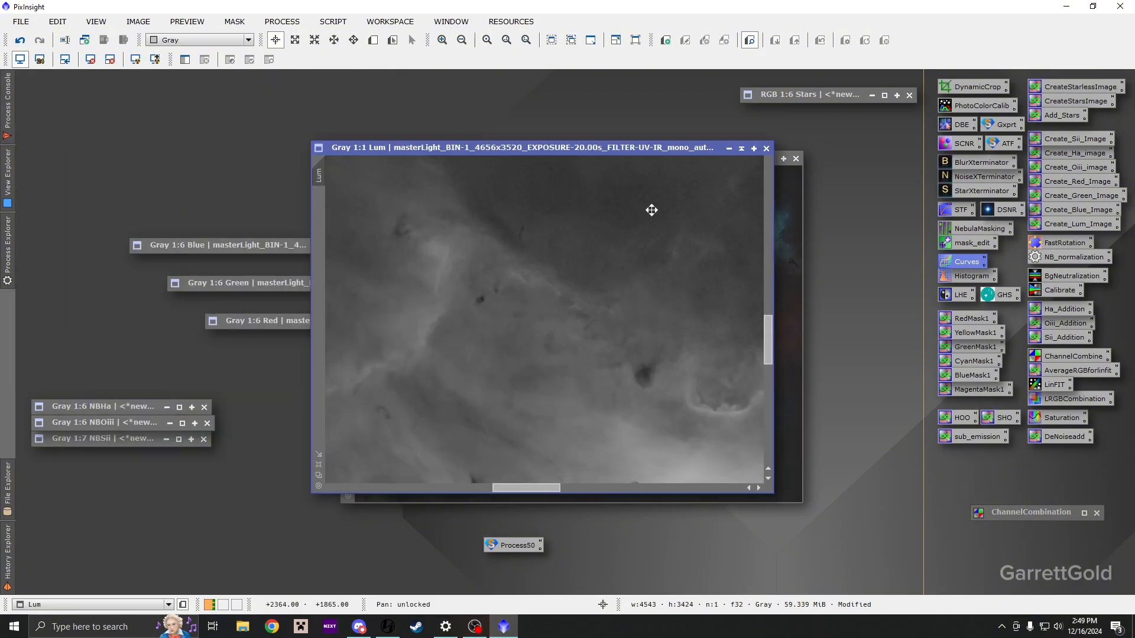
{"action": "scroll", "coordinate": [586, 366], "scroll_direction": "down", "scroll_amount": 3}
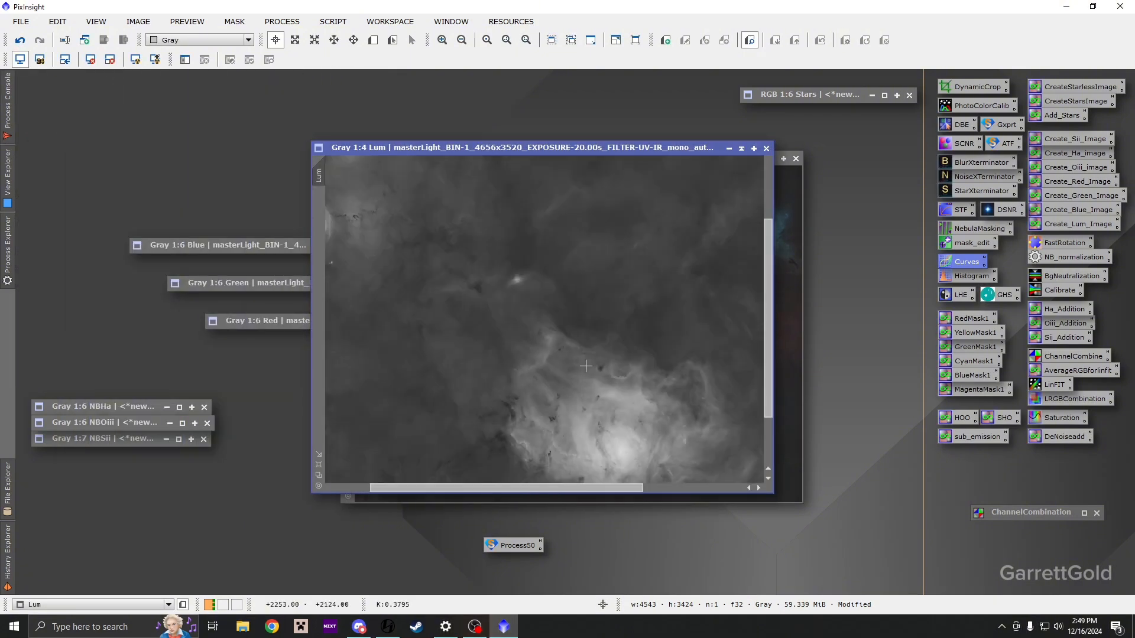
{"action": "double_click", "coordinate": [967, 258]}
{"action": "scroll", "coordinate": [626, 294], "scroll_direction": "up", "scroll_amount": 5}
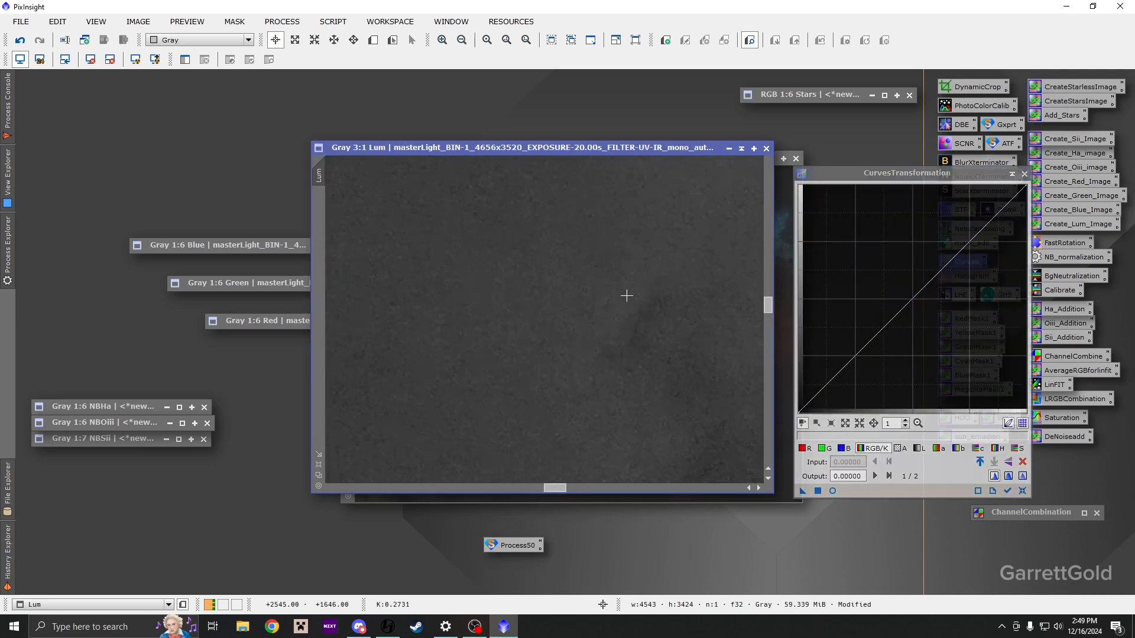
{"action": "left_click", "coordinate": [1024, 175]}
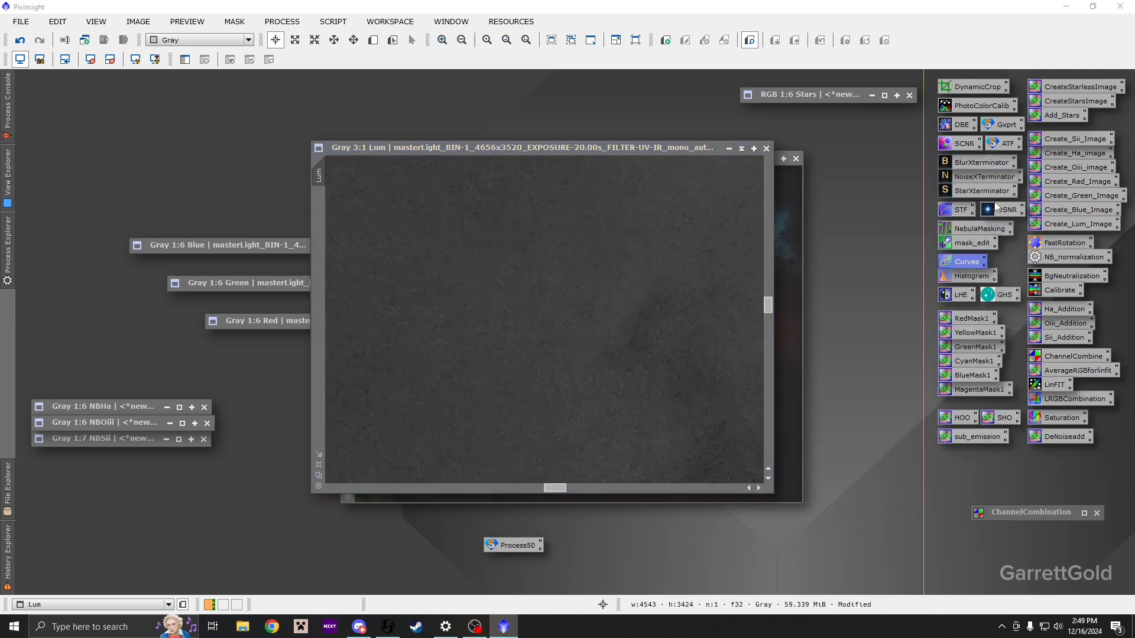
- Denoise the Lum image with NoiseXTerminator at Denoise 0.49 and Detail 0.15, and close the process
{"action": "double_click", "coordinate": [985, 178]}
{"action": "left_click_drag", "start_coordinate": [895, 546], "coordinate": [853, 549]}
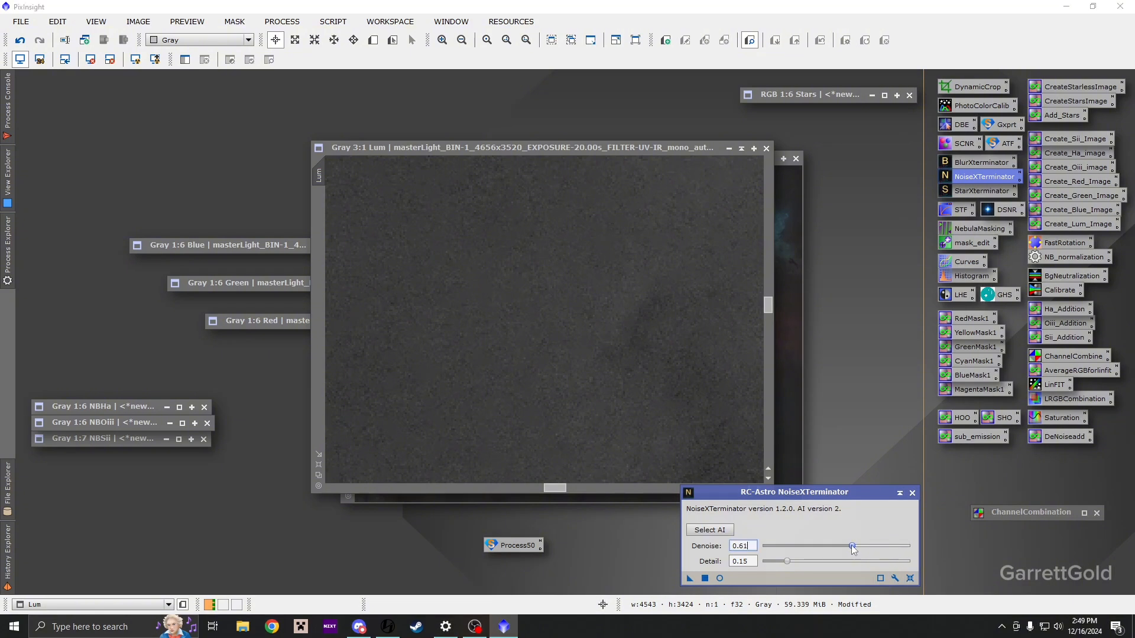
{"action": "left_click_drag", "start_coordinate": [688, 579], "coordinate": [540, 344]}
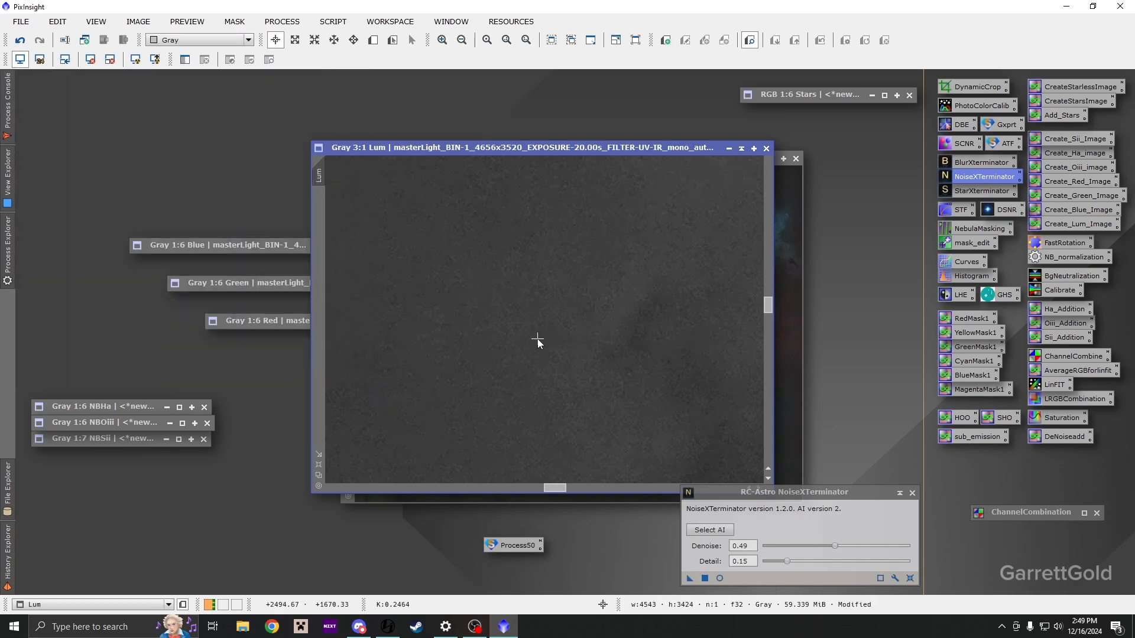
{"action": "scroll", "coordinate": [531, 341], "scroll_direction": "down", "scroll_amount": 3}
{"action": "scroll", "coordinate": [531, 342], "scroll_direction": "up", "scroll_amount": 2}
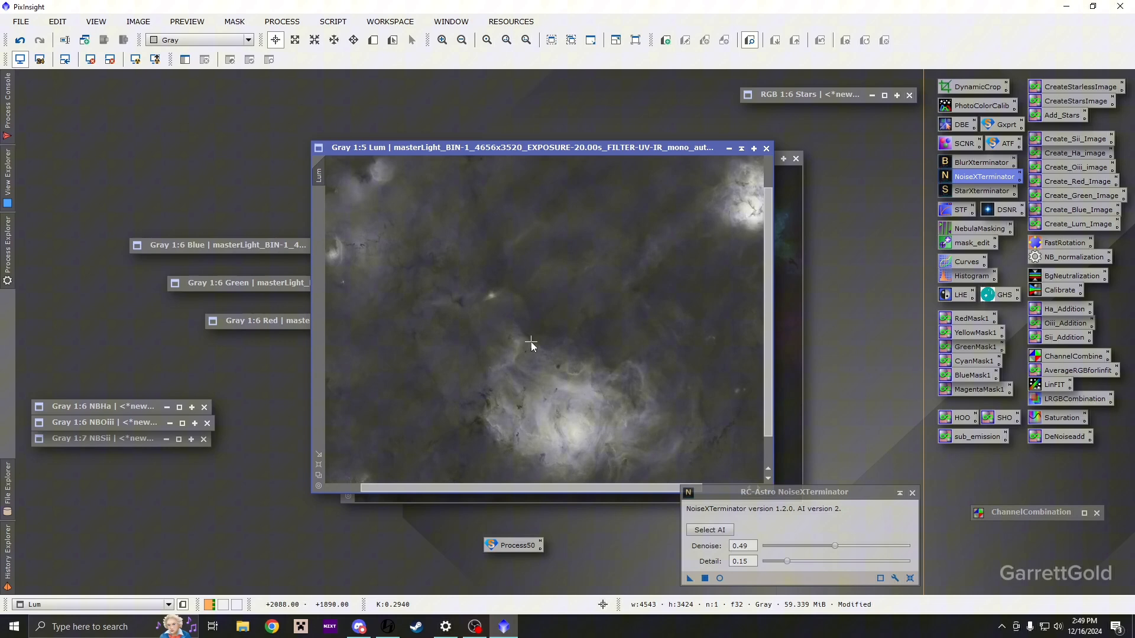
{"action": "left_click", "coordinate": [912, 493]}
- Check the denoised Lum image and darken its midtones with a CurvesTransformation point at input 0.58656 and output 0.42377
{"action": "scroll", "coordinate": [601, 407], "scroll_direction": "up", "scroll_amount": 1}
{"action": "scroll", "coordinate": [534, 397], "scroll_direction": "up", "scroll_amount": 2}
{"action": "scroll", "coordinate": [504, 309], "scroll_direction": "down", "scroll_amount": 5}
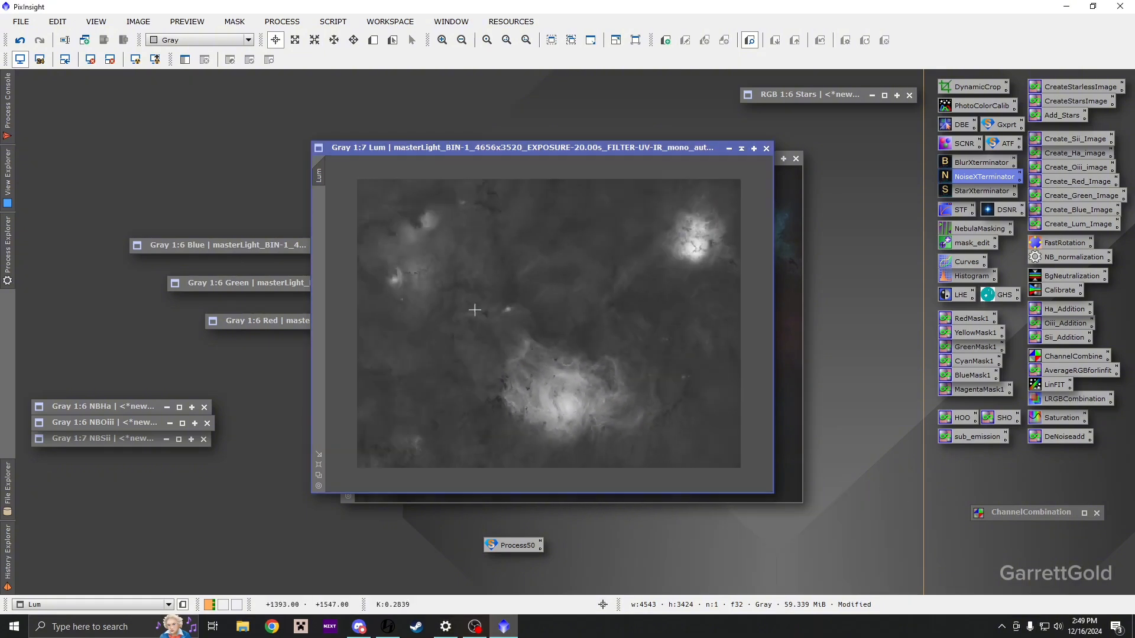
{"action": "scroll", "coordinate": [524, 244], "scroll_direction": "up", "scroll_amount": 6}
{"action": "scroll", "coordinate": [522, 244], "scroll_direction": "down", "scroll_amount": 7}
{"action": "scroll", "coordinate": [528, 252], "scroll_direction": "up", "scroll_amount": 1}
{"action": "scroll", "coordinate": [531, 254], "scroll_direction": "up", "scroll_amount": 1}
{"action": "double_click", "coordinate": [973, 267]}
{"action": "left_click_drag", "start_coordinate": [911, 302], "coordinate": [932, 316]}
{"action": "left_click", "coordinate": [817, 491]}
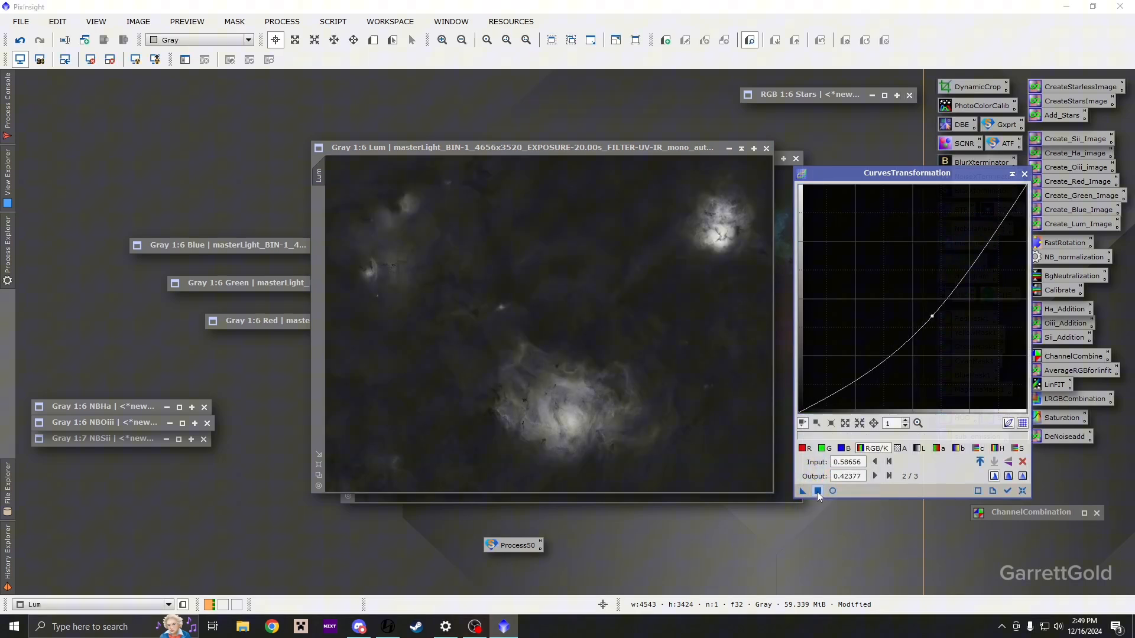
{"action": "left_click", "coordinate": [1025, 174]}
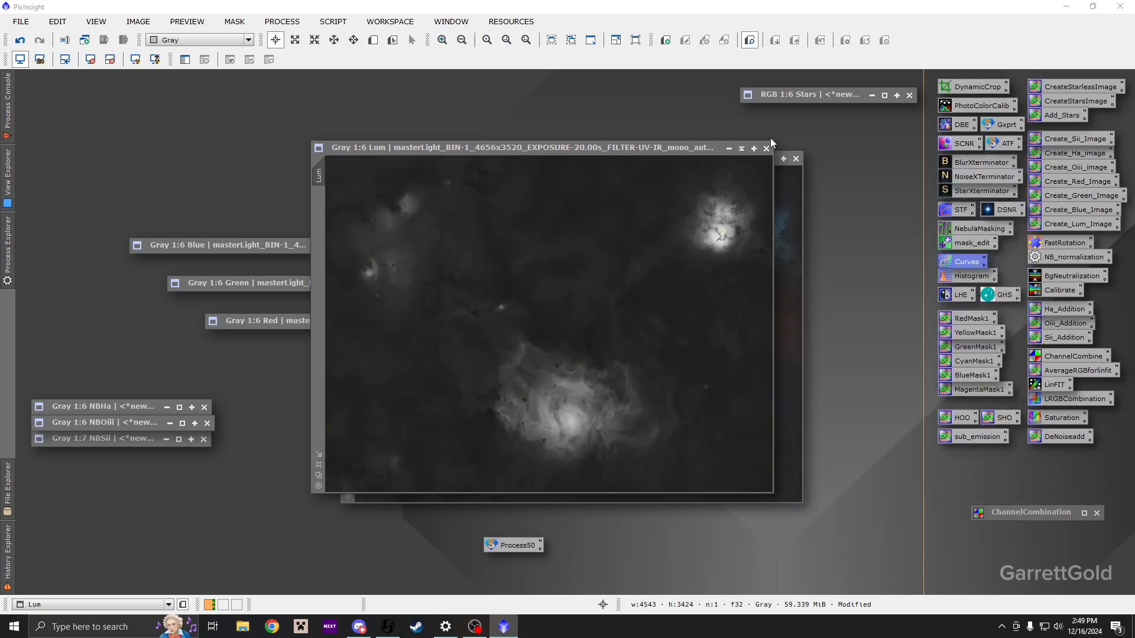
- Minimize the Lum and RGB images, placing RGB under Lum, and split the RGB image into its separate color channels
{"action": "left_click", "coordinate": [741, 149]}
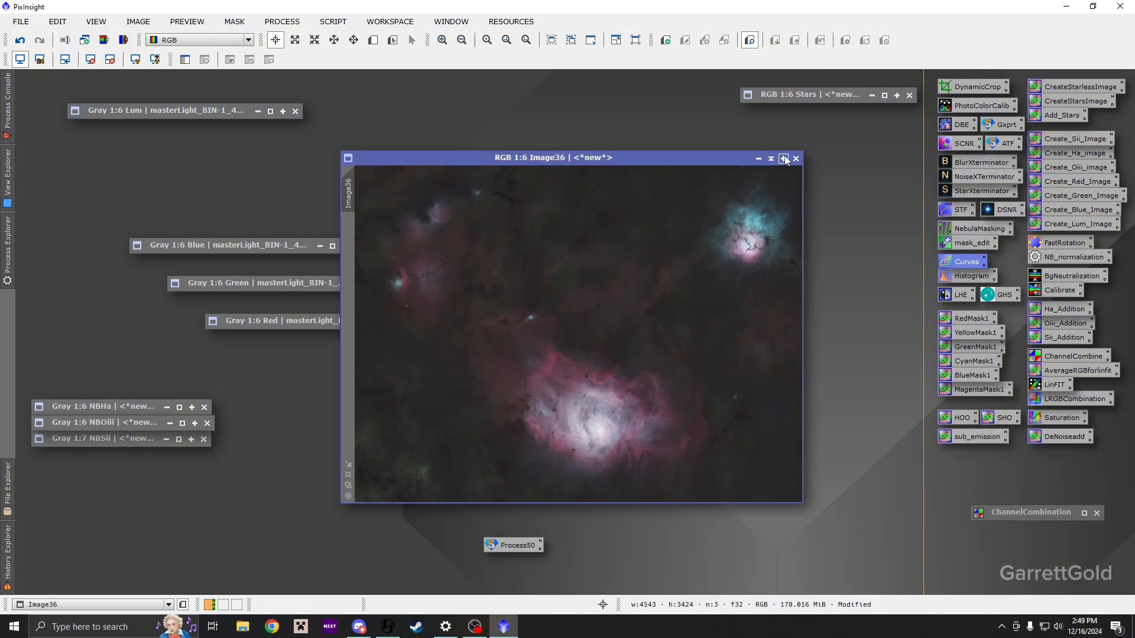
{"action": "left_click", "coordinate": [758, 158]}
{"action": "left_click_drag", "start_coordinate": [499, 304], "coordinate": [138, 125]}
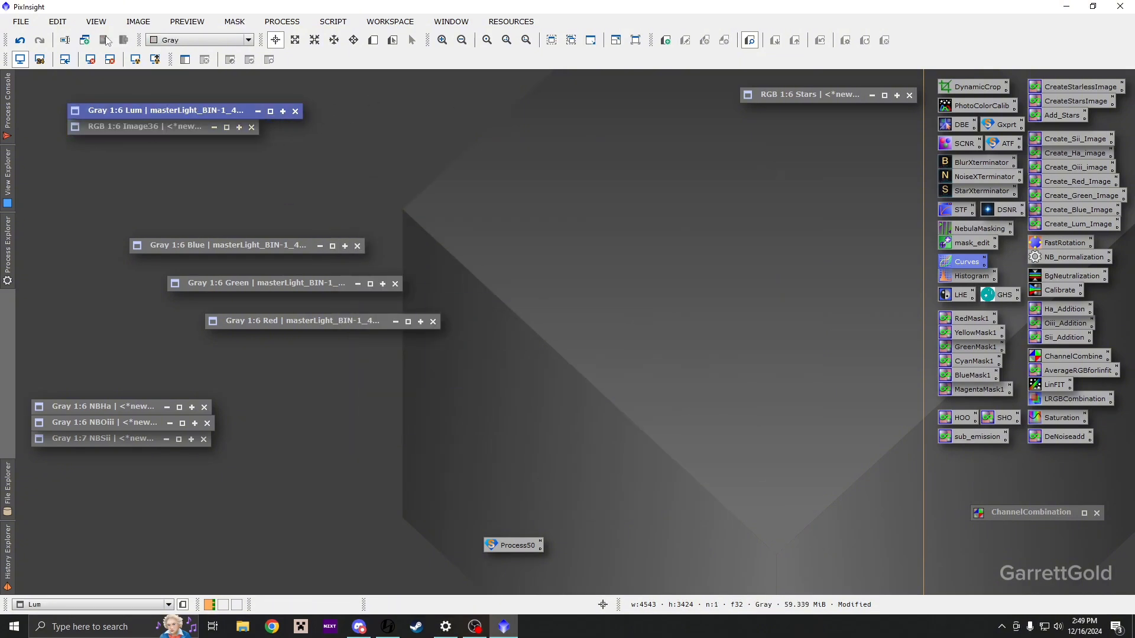
{"action": "left_click", "coordinate": [131, 45]}
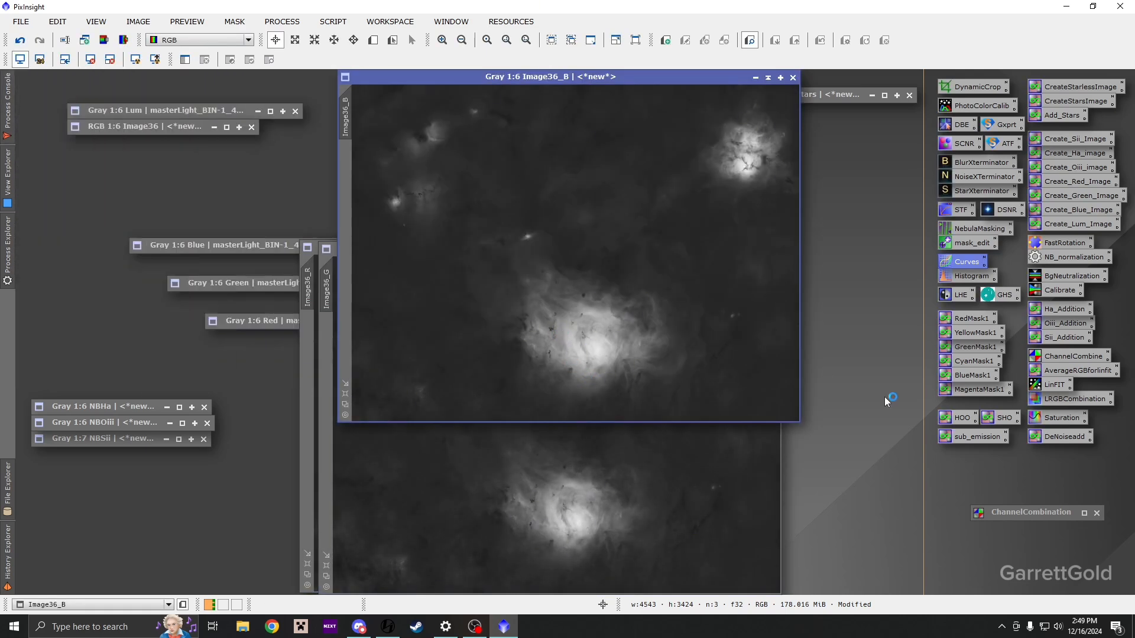
- Open LRGBCombination and assign Lum as the lightness source image
{"action": "double_click", "coordinate": [1066, 397]}
{"action": "left_click", "coordinate": [869, 270]}
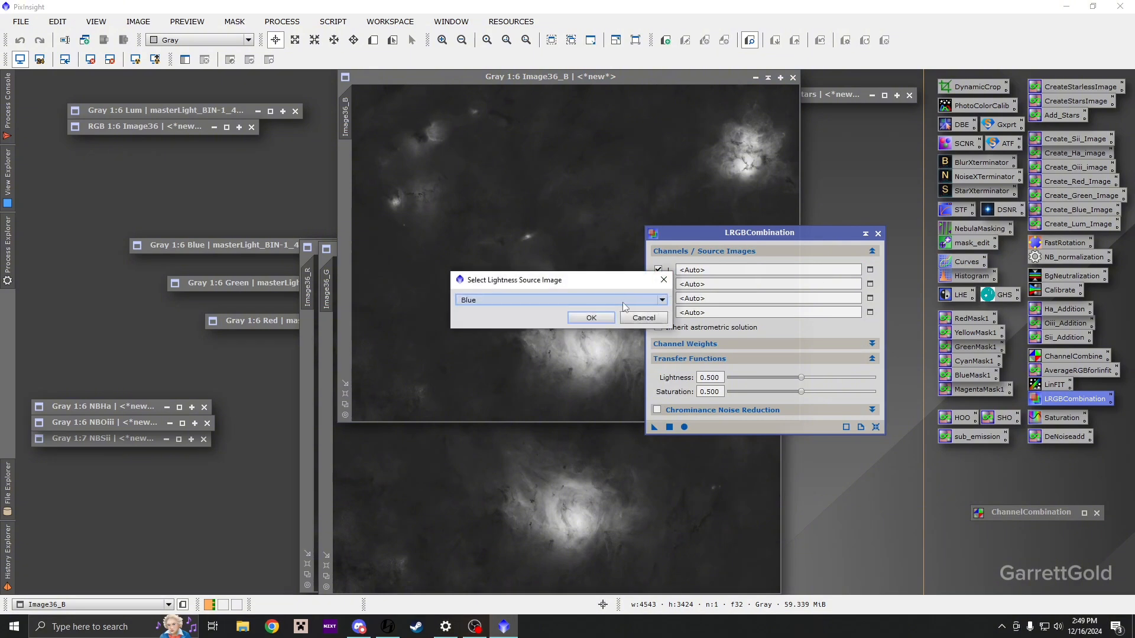
{"action": "left_click", "coordinate": [622, 303]}
{"action": "left_click", "coordinate": [508, 335]}
{"action": "left_click", "coordinate": [591, 318]}
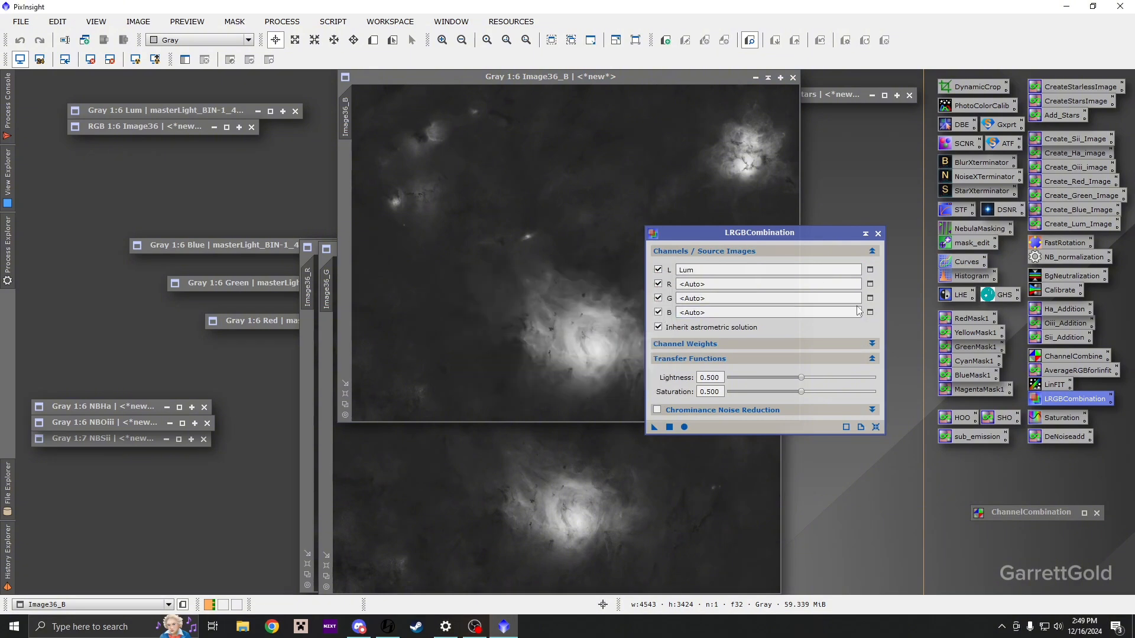
- Assign Image36_R, Image36_G and Image36_B as the red, green and blue sources of the LRGB combination
{"action": "left_click", "coordinate": [869, 284]}
{"action": "left_click", "coordinate": [591, 317]}
{"action": "left_click", "coordinate": [869, 297]}
{"action": "left_click", "coordinate": [591, 318]}
{"action": "left_click", "coordinate": [870, 312]}
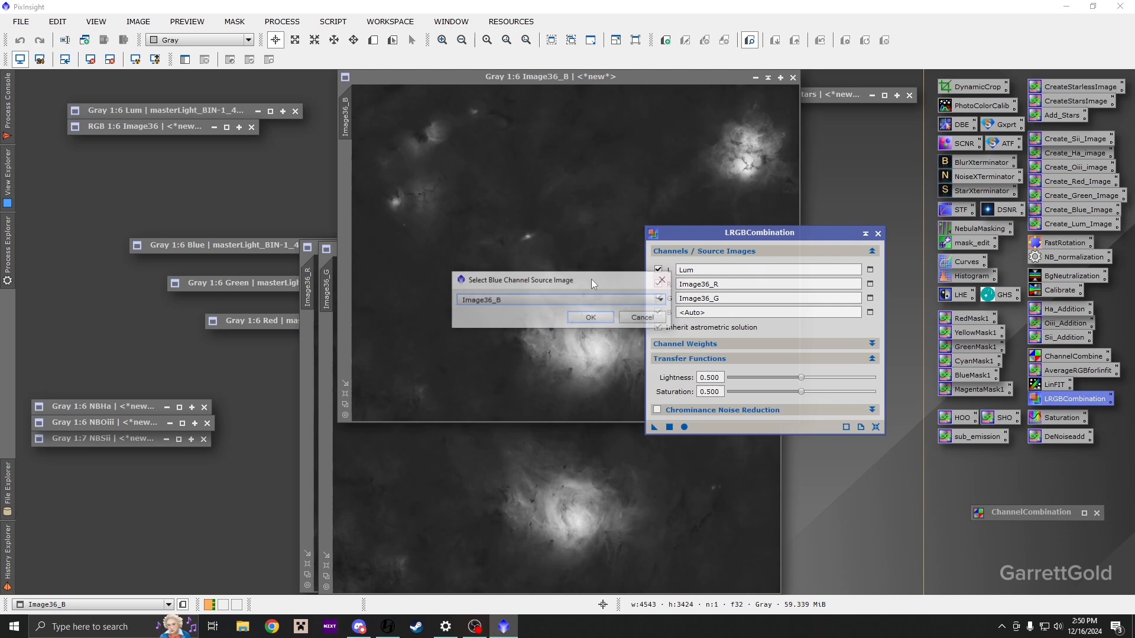
{"action": "left_click", "coordinate": [591, 318]}
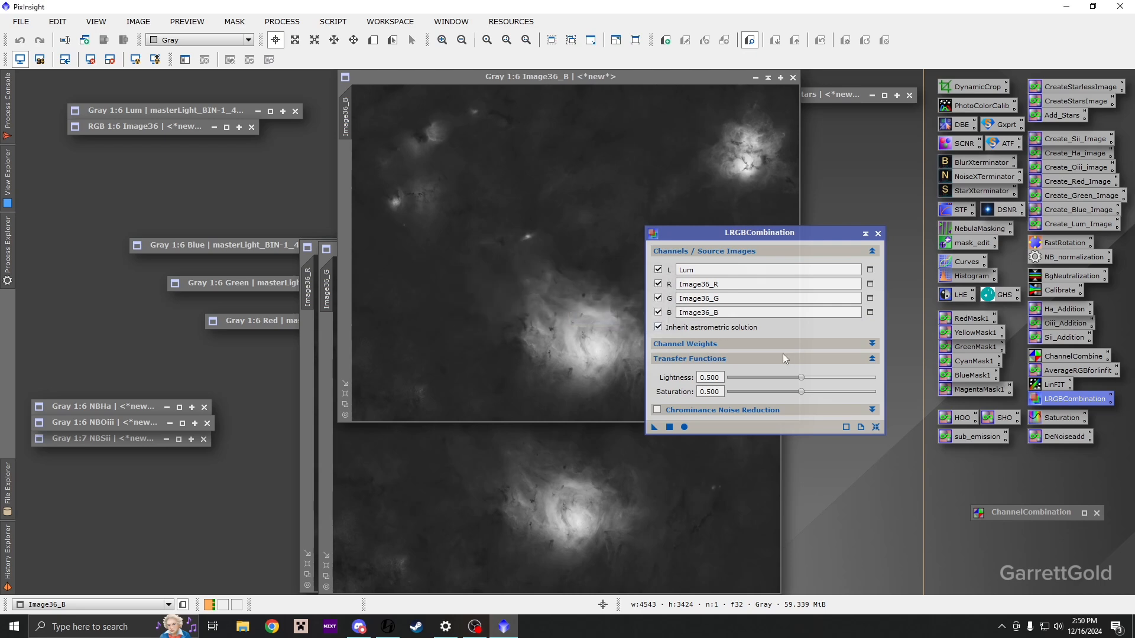
- Create the combined LRGB image as a new image, move it clear of the process window, and inspect its nebula detail
{"action": "left_click", "coordinate": [683, 426]}
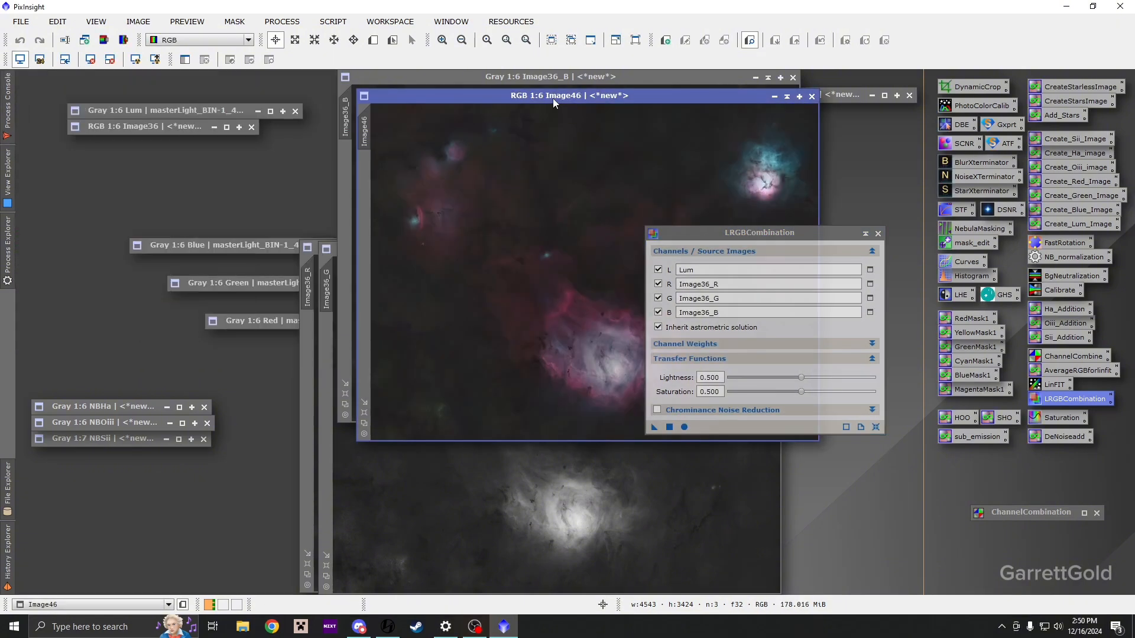
{"action": "left_click_drag", "start_coordinate": [554, 103], "coordinate": [379, 162]}
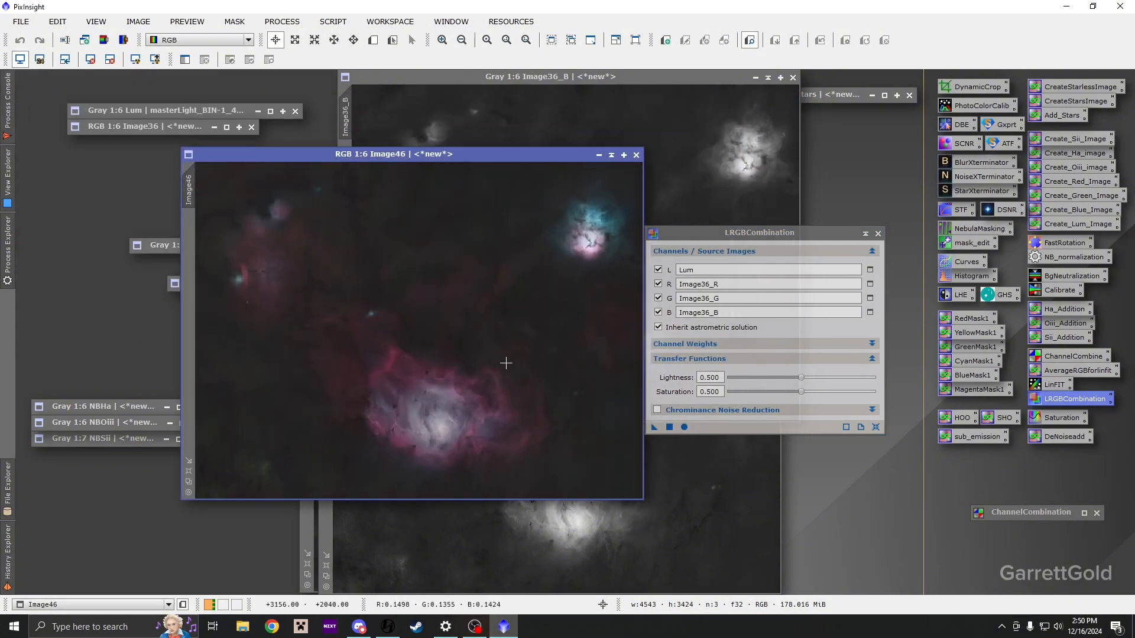
{"action": "scroll", "coordinate": [517, 359], "scroll_direction": "up", "scroll_amount": 6}
{"action": "scroll", "coordinate": [517, 360], "scroll_direction": "down", "scroll_amount": 6}
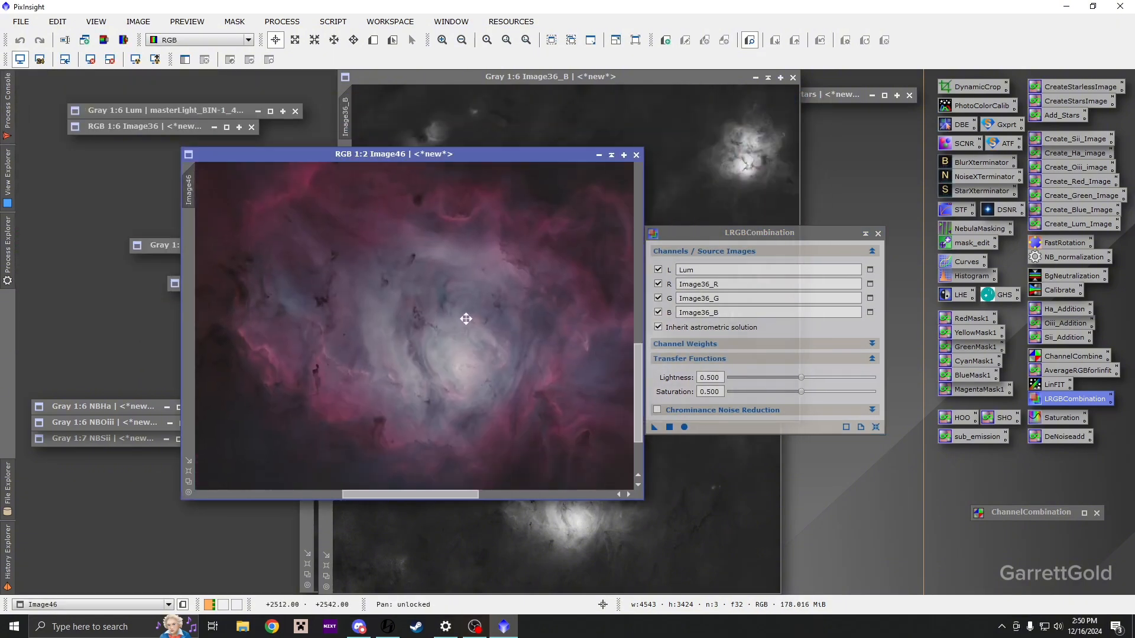
- Examine the combined LRGB image, checking the small blue-and-pink nebula's fine detail up close and the whole frame
{"action": "scroll", "coordinate": [577, 220], "scroll_direction": "up", "scroll_amount": 2}
{"action": "scroll", "coordinate": [577, 220], "scroll_direction": "up", "scroll_amount": 3}
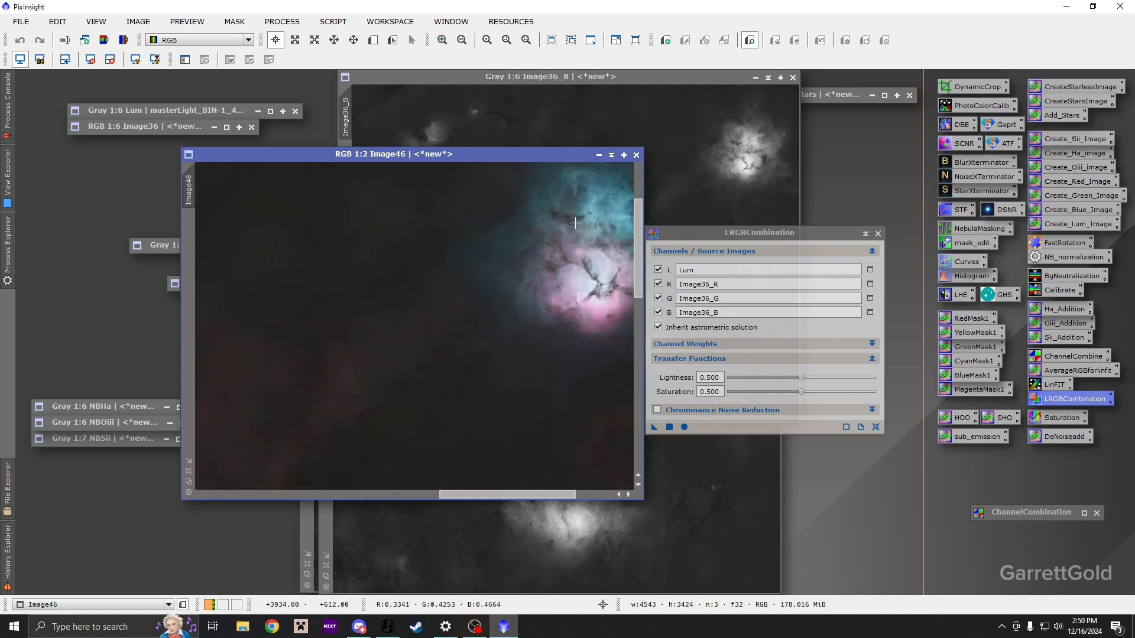
{"action": "scroll", "coordinate": [478, 360], "scroll_direction": "up", "scroll_amount": 1}
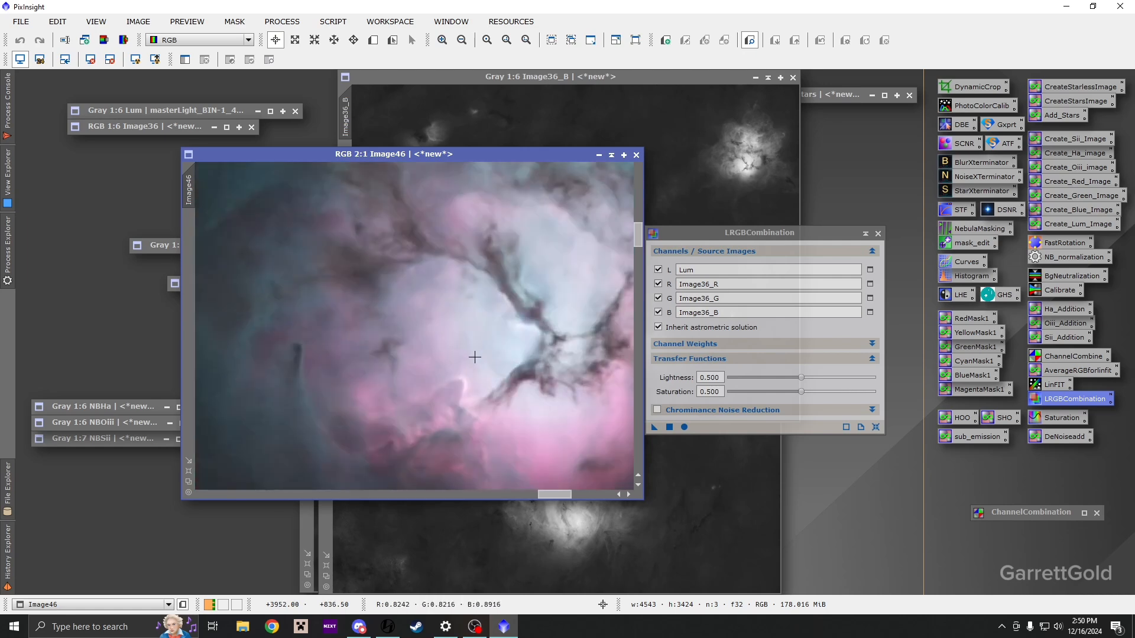
{"action": "left_click_drag", "start_coordinate": [476, 357], "coordinate": [316, 377]}
{"action": "scroll", "coordinate": [317, 408], "scroll_direction": "down", "scroll_amount": 4}
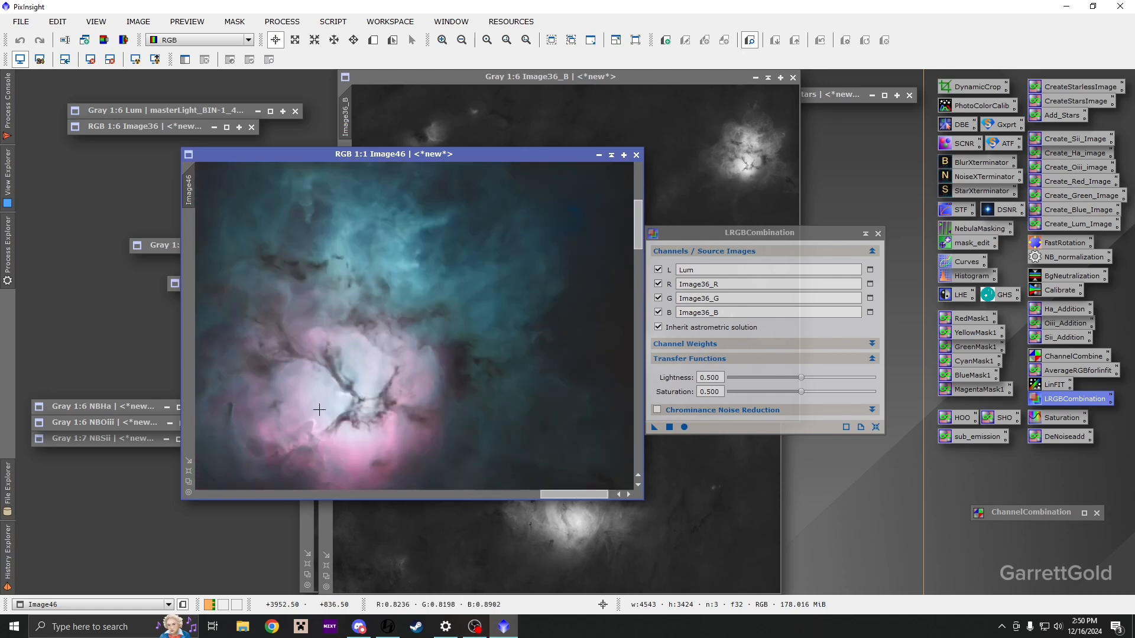
{"action": "scroll", "coordinate": [315, 402], "scroll_direction": "down", "scroll_amount": 1}
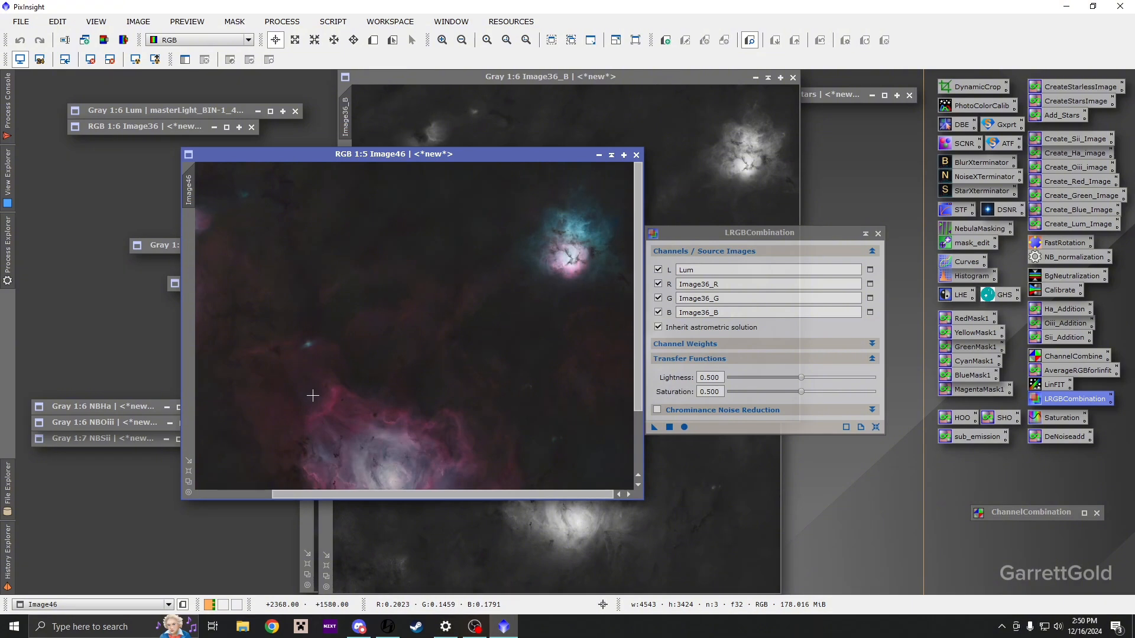
{"action": "scroll", "coordinate": [313, 394], "scroll_direction": "down", "scroll_amount": 2}
{"action": "scroll", "coordinate": [312, 392], "scroll_direction": "up", "scroll_amount": 1}
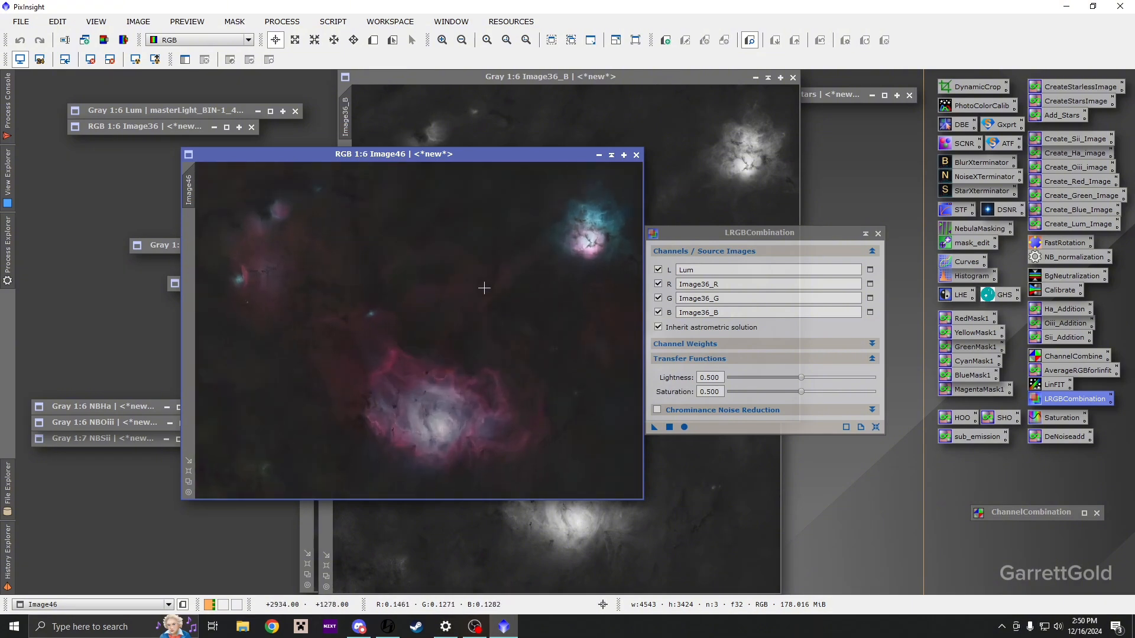
- Close the extracted Image36 channel images and LRGBCombination, and move the combined LRGB image clear of the minimized images
{"action": "left_click", "coordinate": [754, 108]}
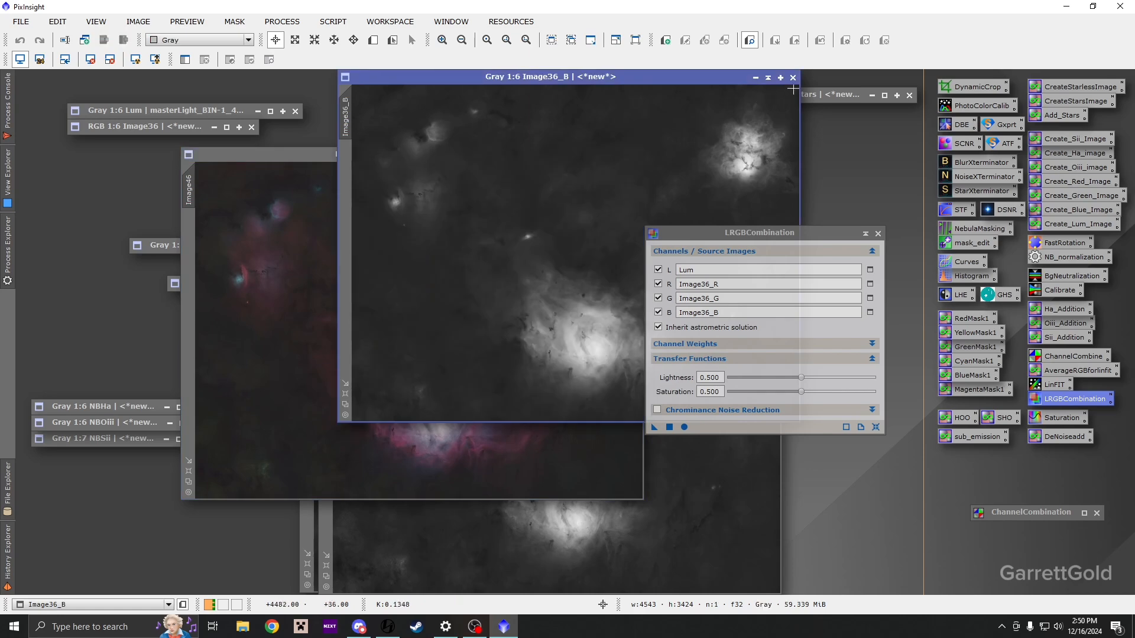
{"action": "left_click", "coordinate": [792, 77]}
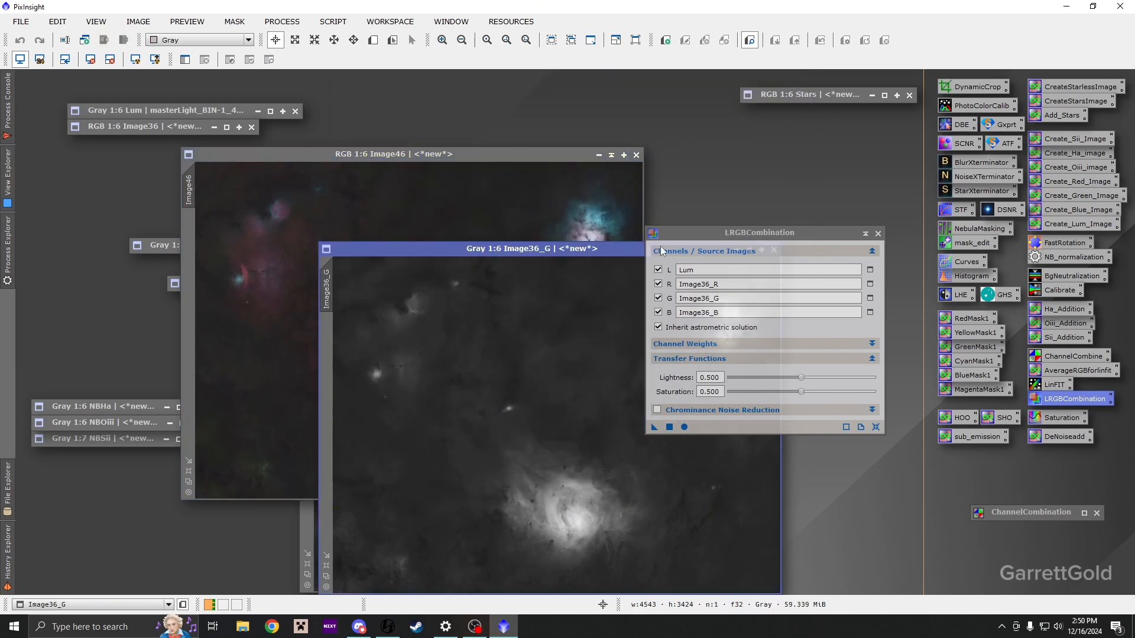
{"action": "left_click", "coordinate": [878, 234]}
{"action": "left_click", "coordinate": [765, 249]}
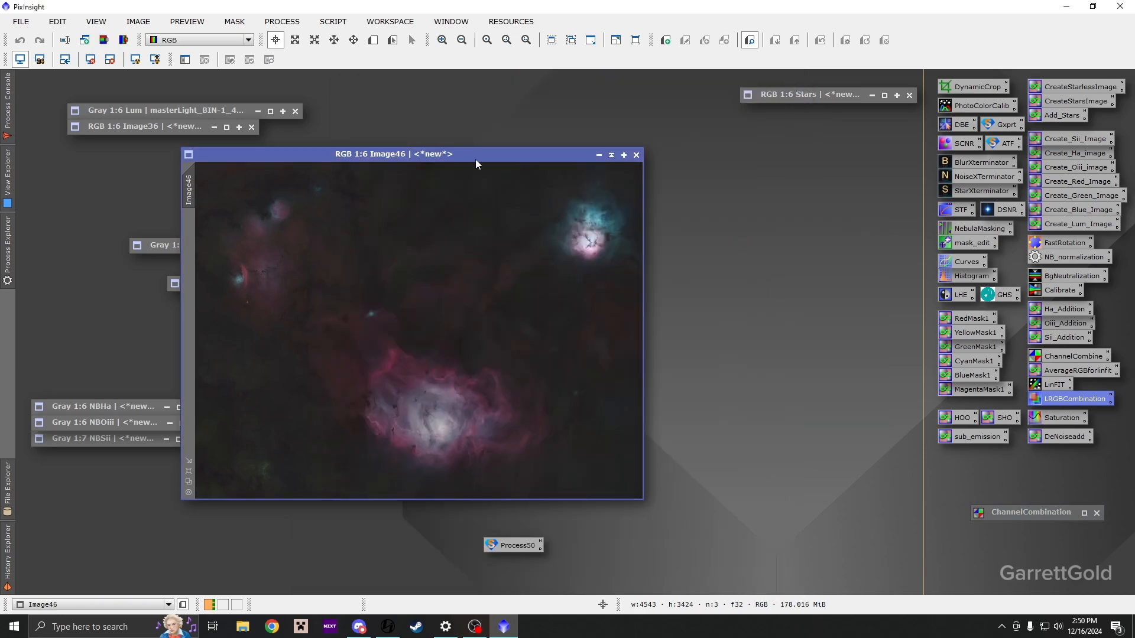
{"action": "left_click_drag", "start_coordinate": [475, 158], "coordinate": [595, 129]}
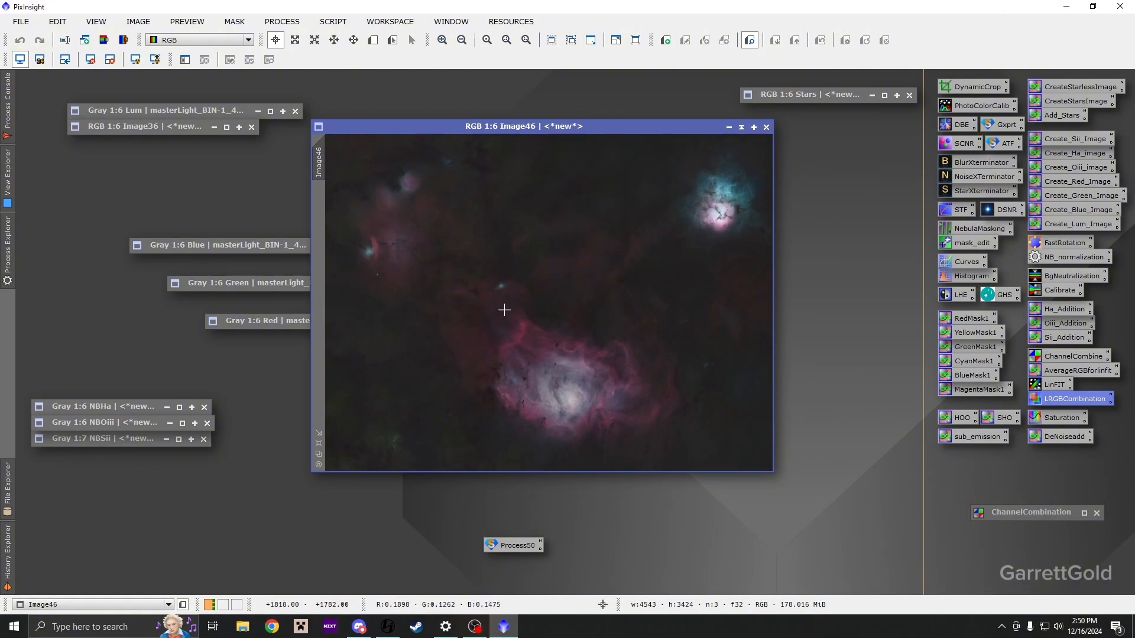
- Open CurvesTransformation with a real-time preview and shape an RGB/K S-curve through about 0.44/0.54 in the midtones and 0.13/0.12 in the shadows
{"action": "double_click", "coordinate": [966, 263]}
{"action": "left_click", "coordinate": [832, 490]}
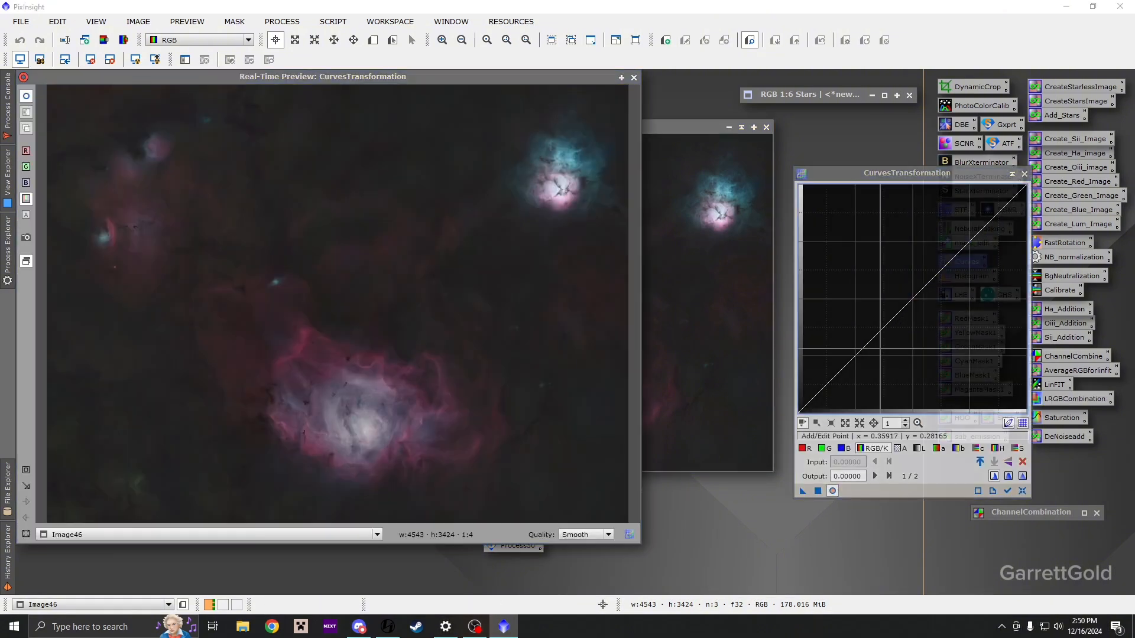
{"action": "left_click_drag", "start_coordinate": [900, 309], "coordinate": [898, 290]}
{"action": "mouse_move", "coordinate": [597, 435]}
{"action": "left_mouse_down"}
{"action": "mouse_move", "coordinate": [624, 485]}
{"action": "mouse_move", "coordinate": [615, 407]}
{"action": "mouse_move", "coordinate": [612, 444]}
{"action": "left_mouse_up"}
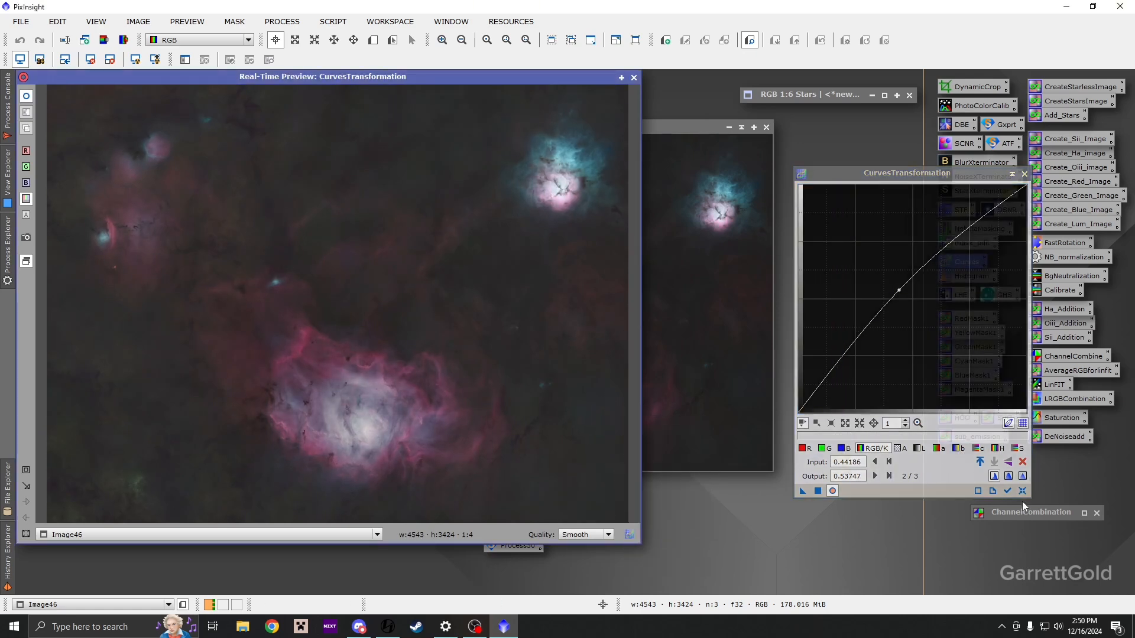
{"action": "left_click_drag", "start_coordinate": [747, 417], "coordinate": [753, 383]}
{"action": "left_click", "coordinate": [831, 371]}
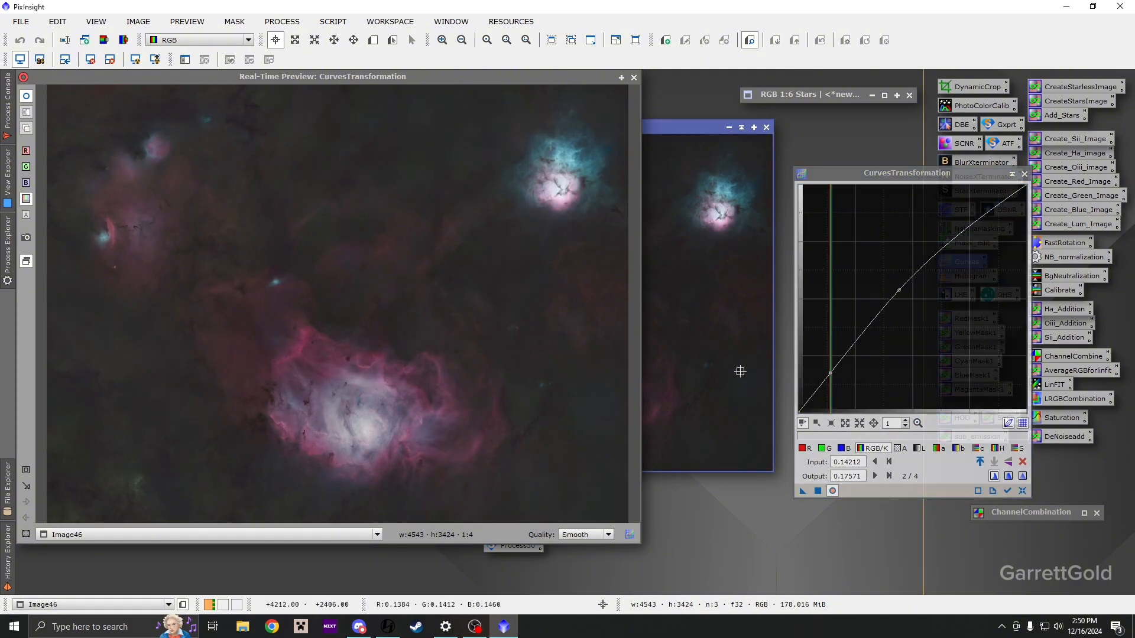
{"action": "left_click_drag", "start_coordinate": [830, 373], "coordinate": [828, 386]}
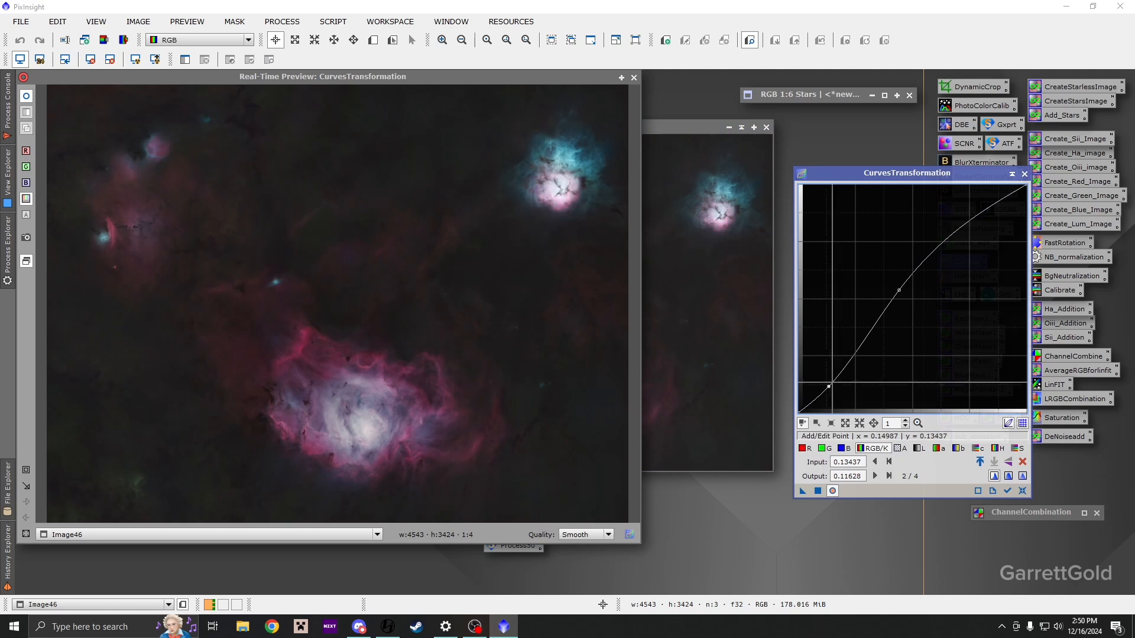
- Refine the RGB/K curve to about 0.42/0.55 in the midtones and 0.10/0.08 in the shadows, apply it to Image46 and reset
{"action": "left_click_drag", "start_coordinate": [899, 290], "coordinate": [894, 287]}
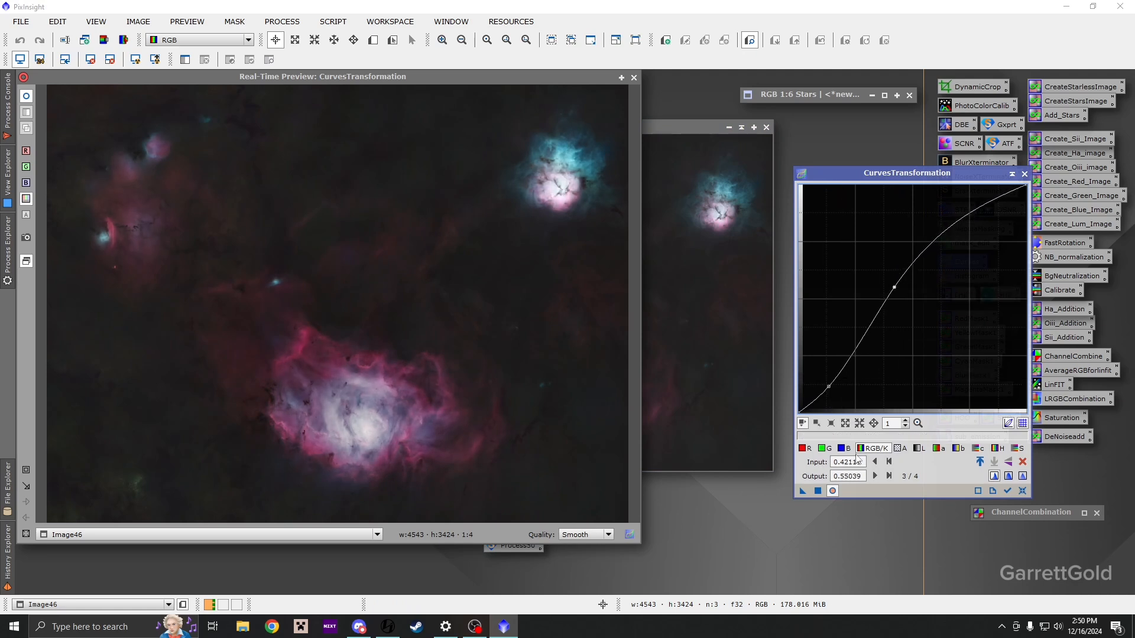
{"action": "left_click_drag", "start_coordinate": [448, 238], "coordinate": [448, 238]}
{"action": "left_click_drag", "start_coordinate": [828, 386], "coordinate": [821, 394]}
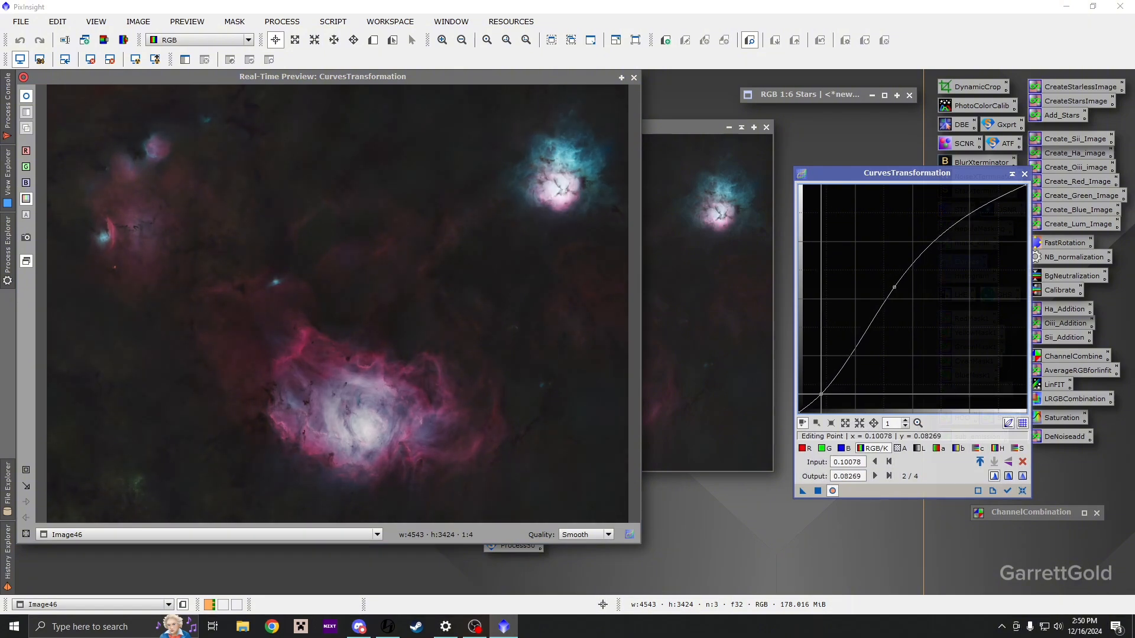
{"action": "left_click", "coordinate": [1023, 491]}
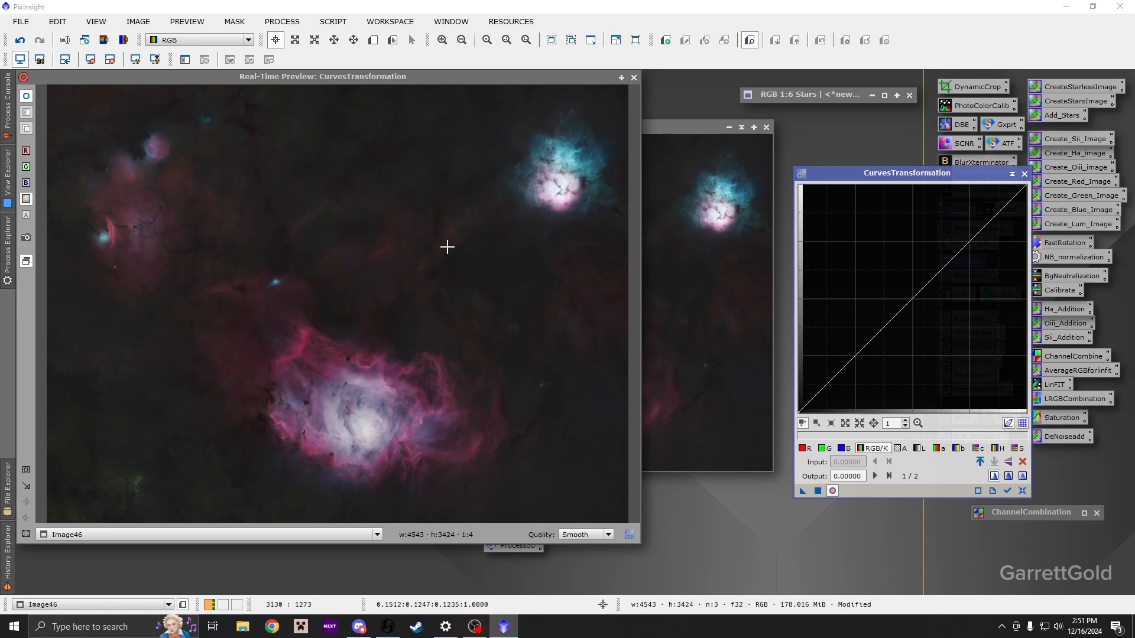
- Add two shadow points to the red channel curve and raise them slightly, the lower one to about 0.124 input and 0.134 output
{"action": "left_click_drag", "start_coordinate": [447, 247], "coordinate": [603, 440]}
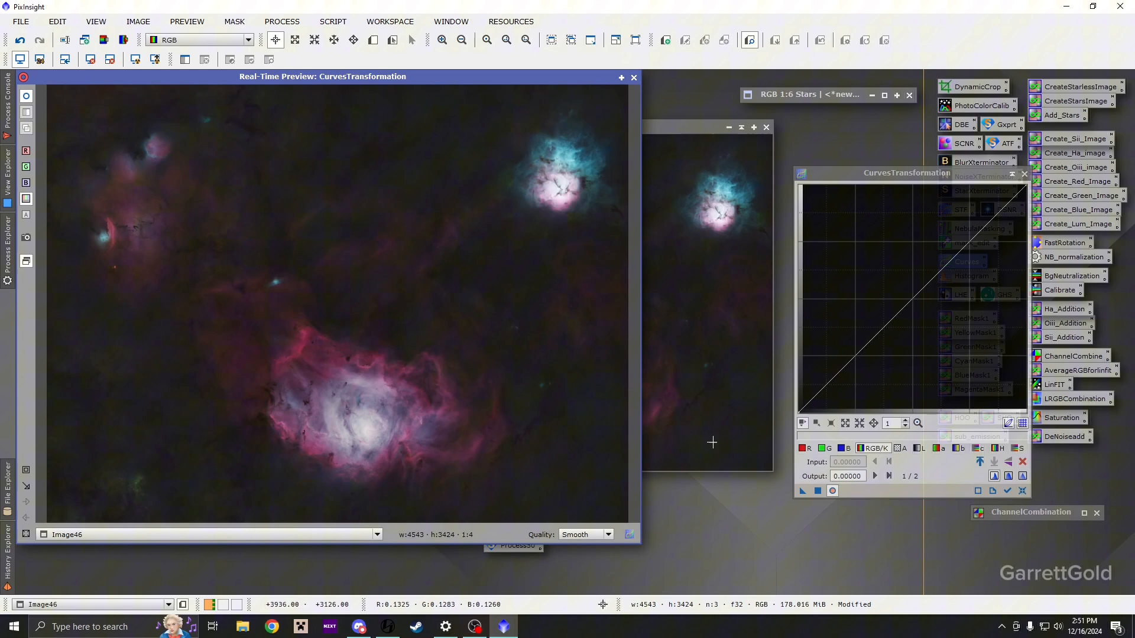
{"action": "left_click", "coordinate": [805, 447]}
{"action": "left_click_drag", "start_coordinate": [400, 244], "coordinate": [394, 251]}
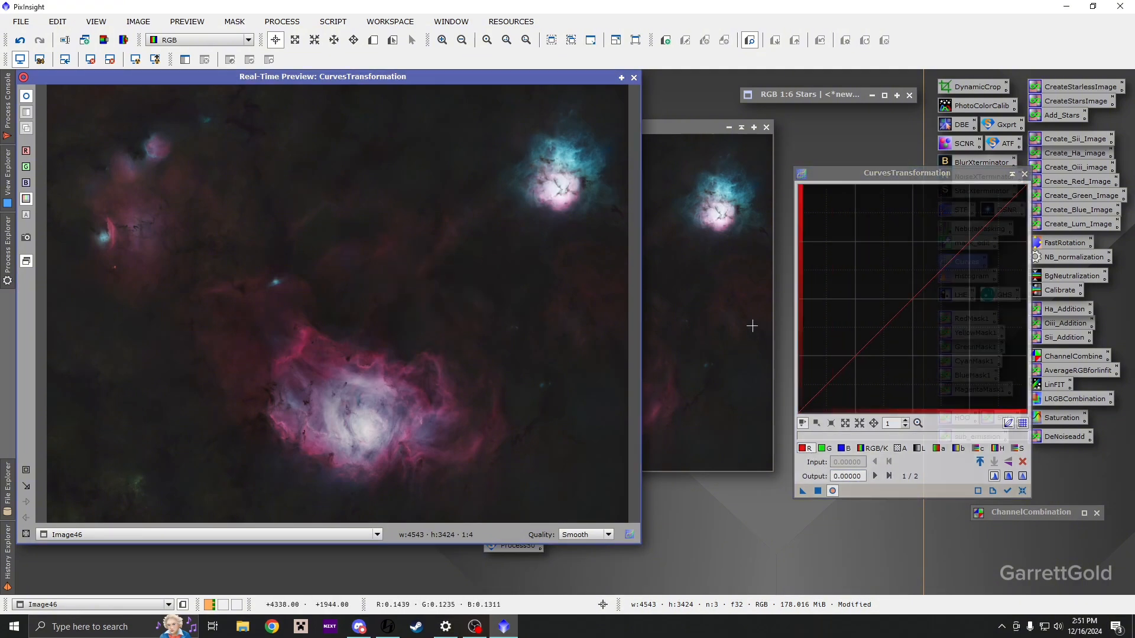
{"action": "left_click", "coordinate": [838, 373]}
{"action": "left_click", "coordinate": [826, 384]}
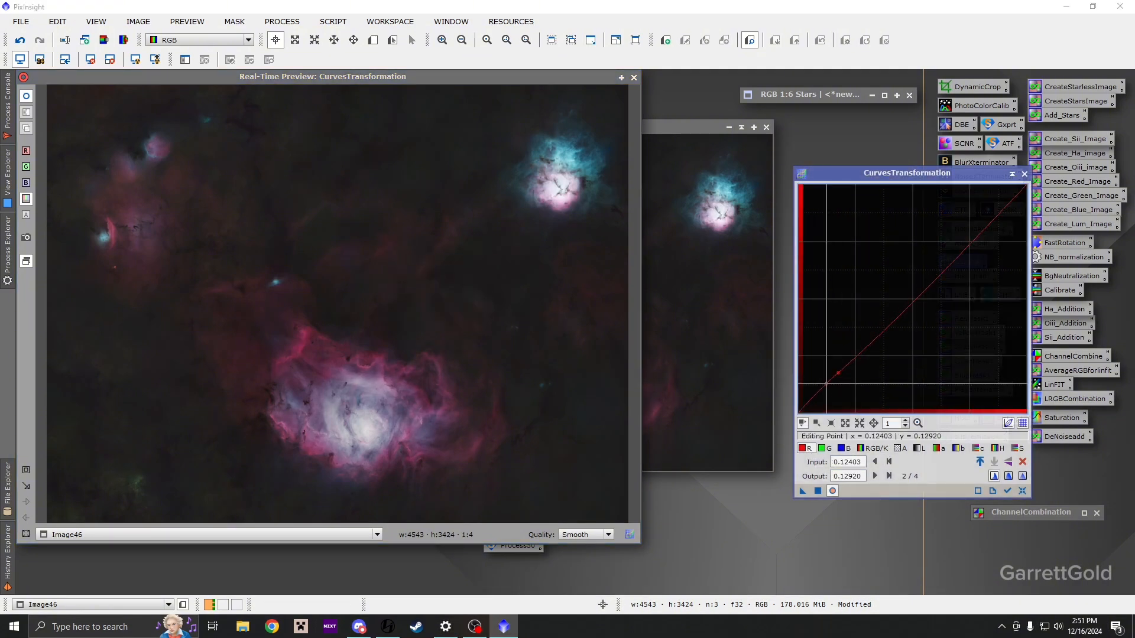
{"action": "left_click_drag", "start_coordinate": [839, 372], "coordinate": [826, 380]}
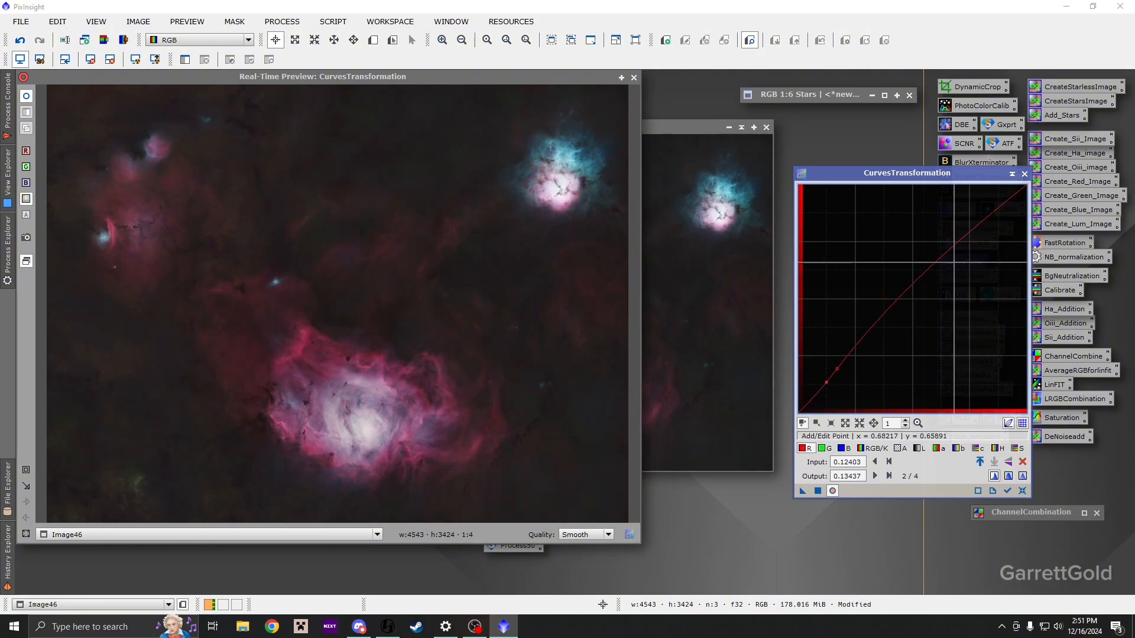
- Anchor the red curve's highlights near 0.67/0.66, ease its lowest point to 0.114/0.121, and apply the curve to Image46 before resetting
{"action": "left_click", "coordinate": [952, 260]}
{"action": "left_click_drag", "start_coordinate": [952, 260], "coordinate": [951, 260]}
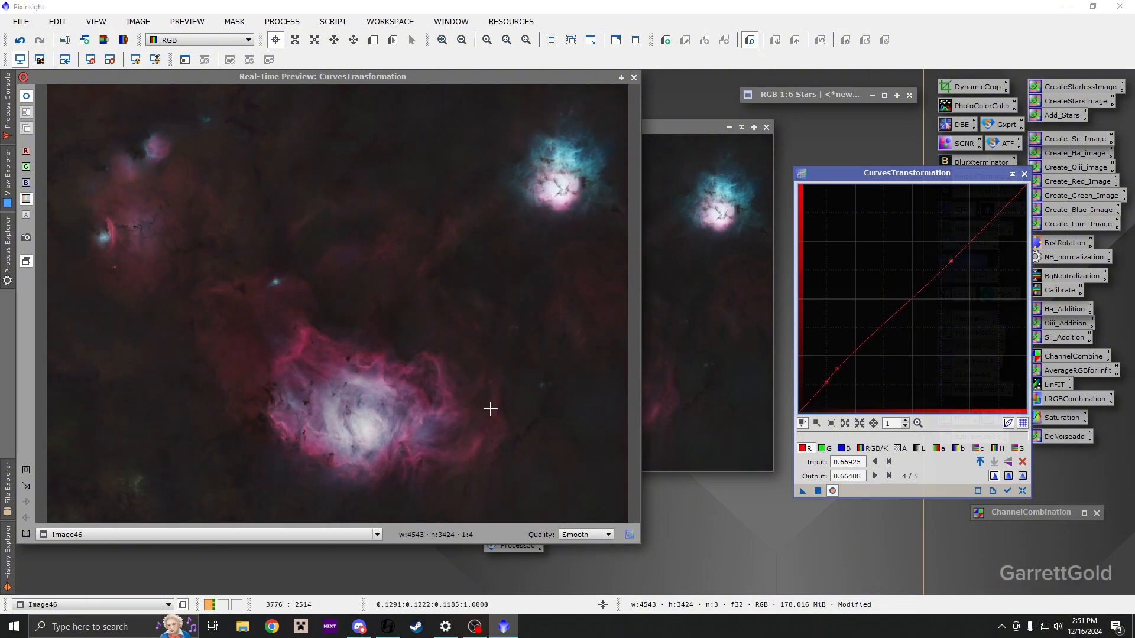
{"action": "left_click", "coordinate": [824, 385]}
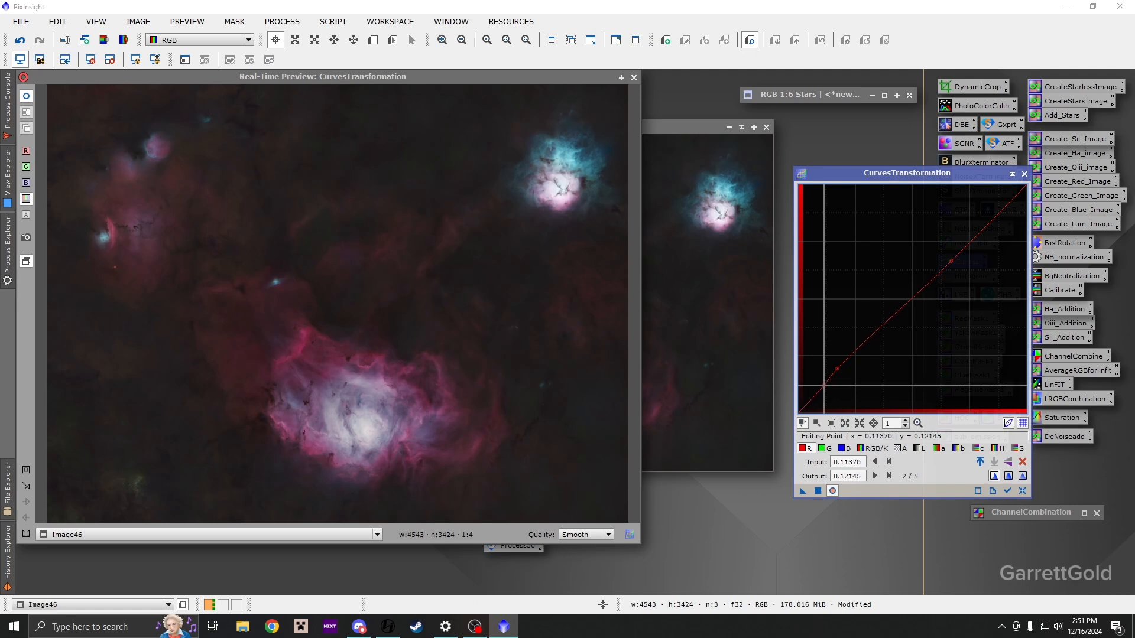
{"action": "left_click", "coordinate": [819, 491]}
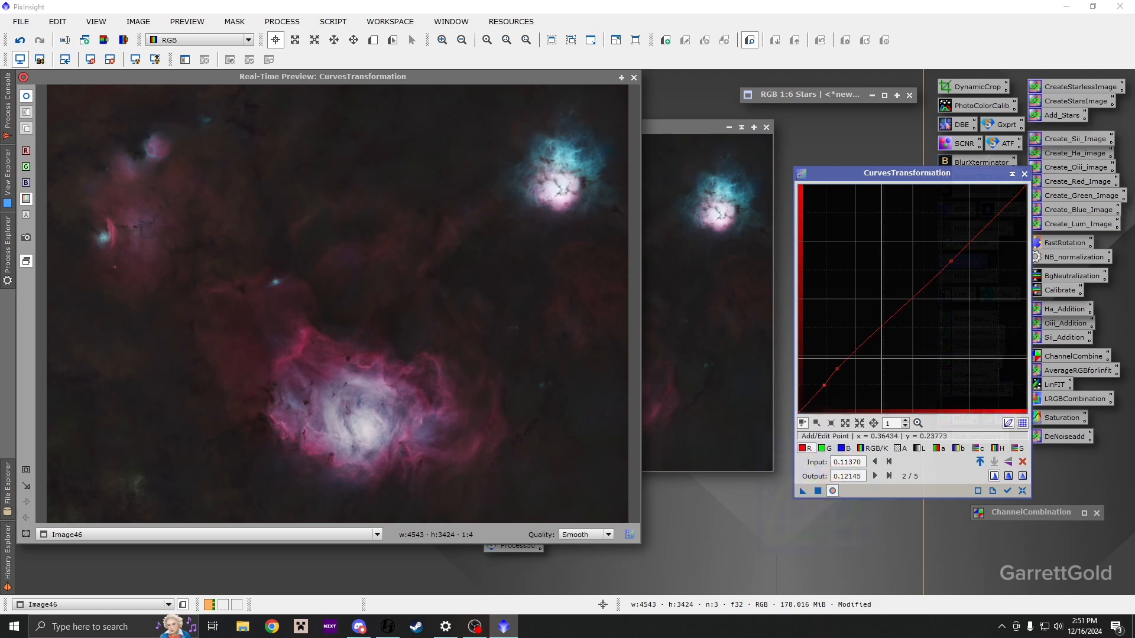
{"action": "left_click", "coordinate": [1021, 491]}
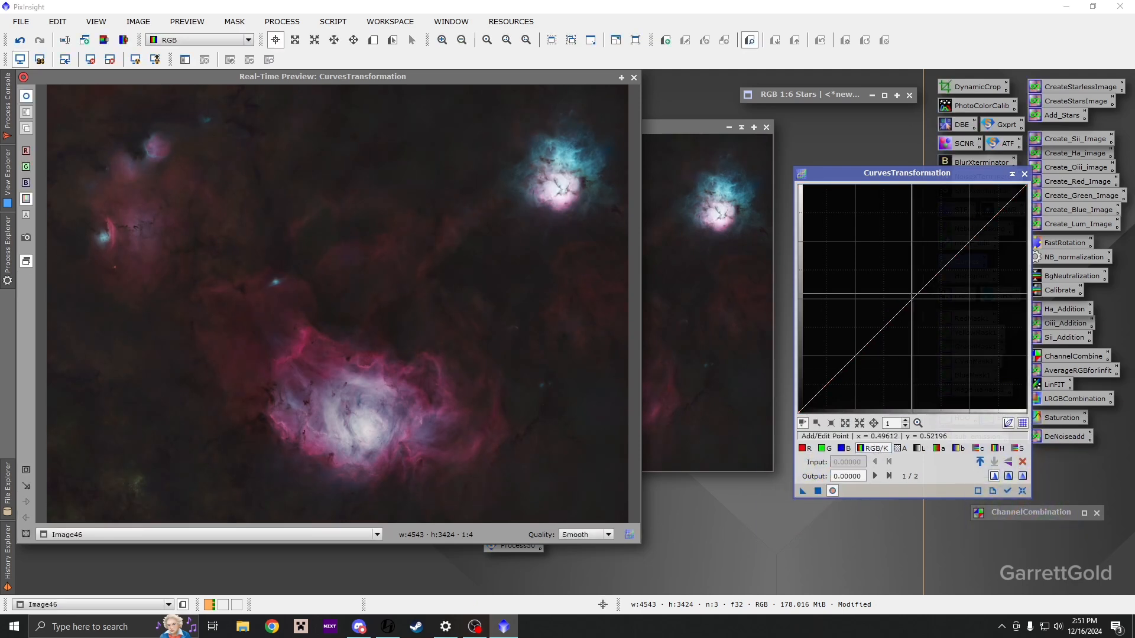
- Lift the RGB/K curve's midtones to about 0.47 input and 0.51 output, apply it to Image46, and close the curves and preview
{"action": "left_click_drag", "start_coordinate": [902, 308], "coordinate": [905, 296]}
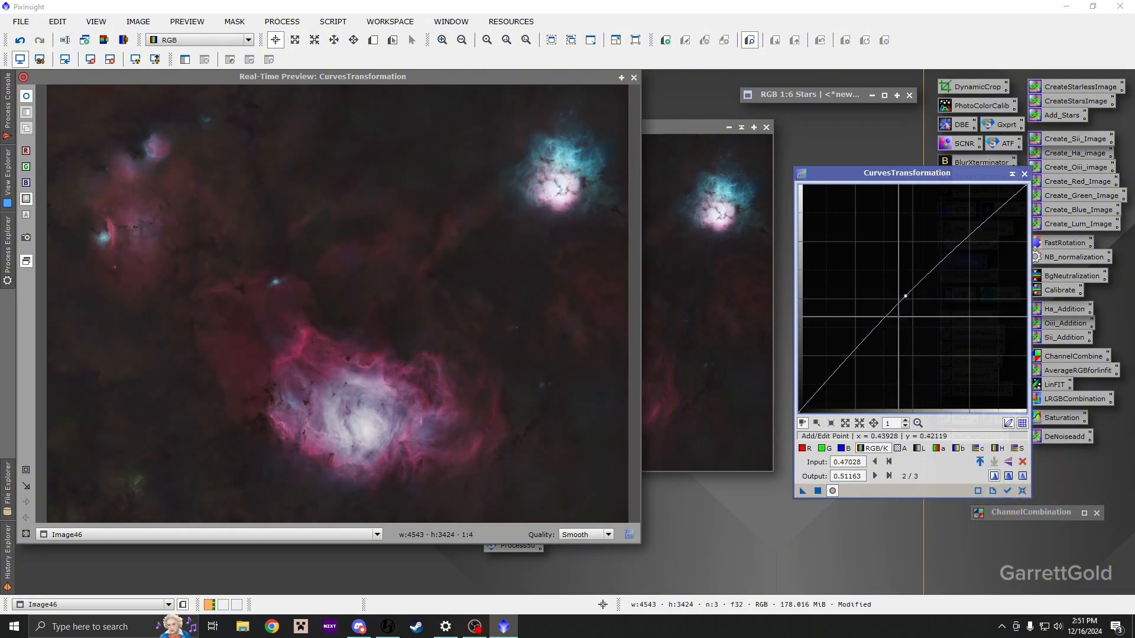
{"action": "left_click", "coordinate": [818, 491]}
{"action": "left_click", "coordinate": [1024, 174]}
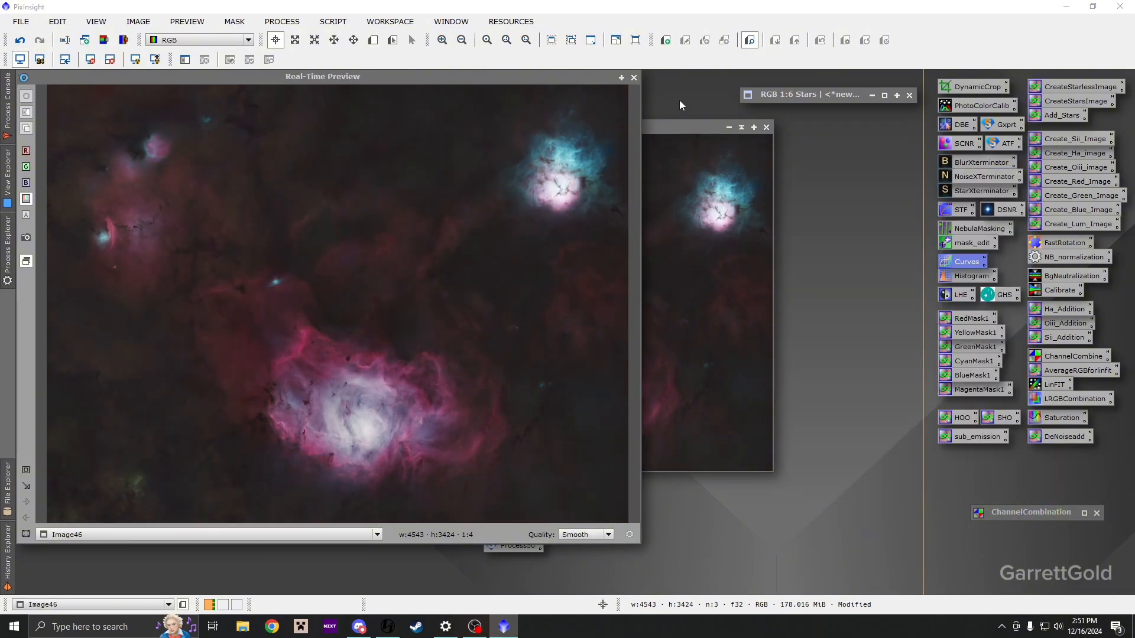
{"action": "left_click", "coordinate": [634, 77]}
- Rename the Image46 view as Starless
{"action": "scroll", "coordinate": [451, 383], "scroll_direction": "up", "scroll_amount": 3}
{"action": "left_click_drag", "start_coordinate": [450, 382], "coordinate": [654, 278]}
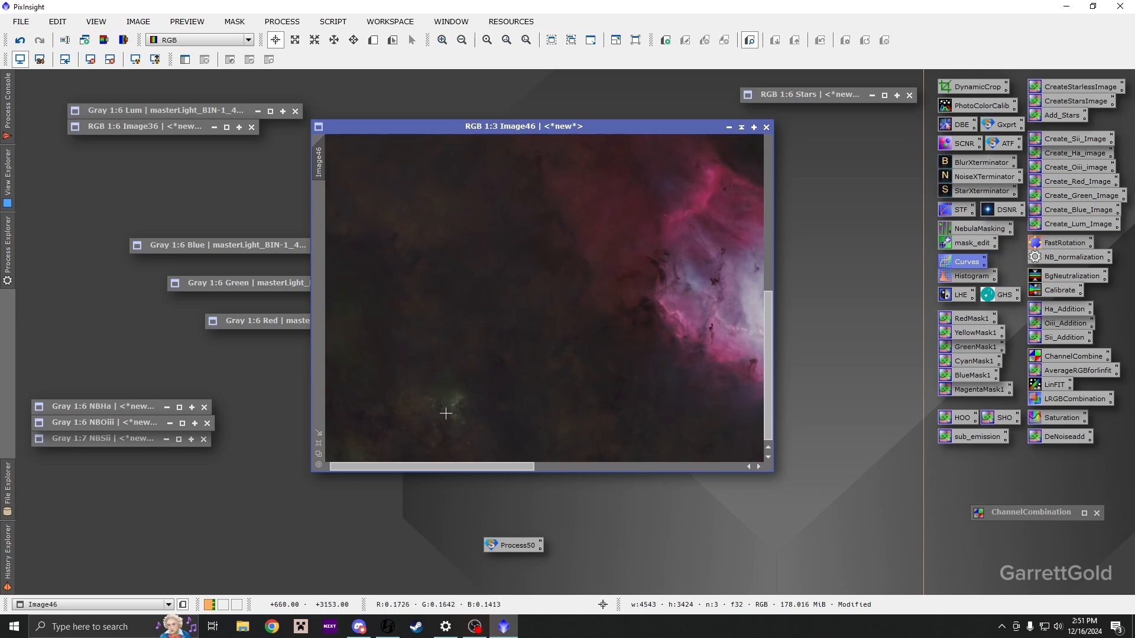
{"action": "scroll", "coordinate": [481, 355], "scroll_direction": "down", "scroll_amount": 3}
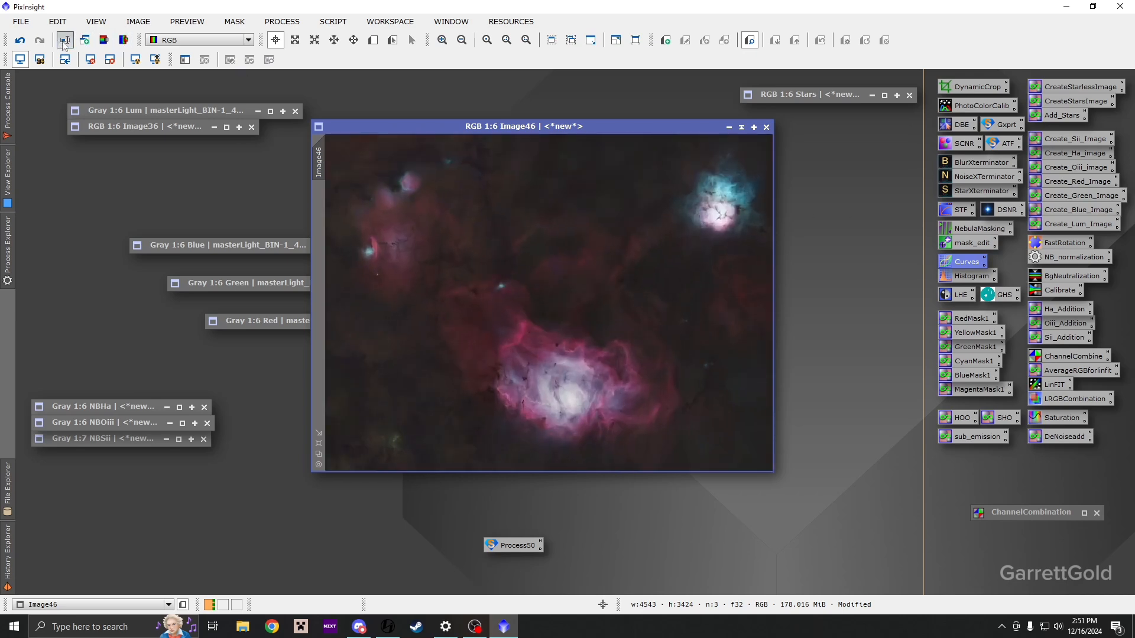
{"action": "left_click", "coordinate": [64, 40]}
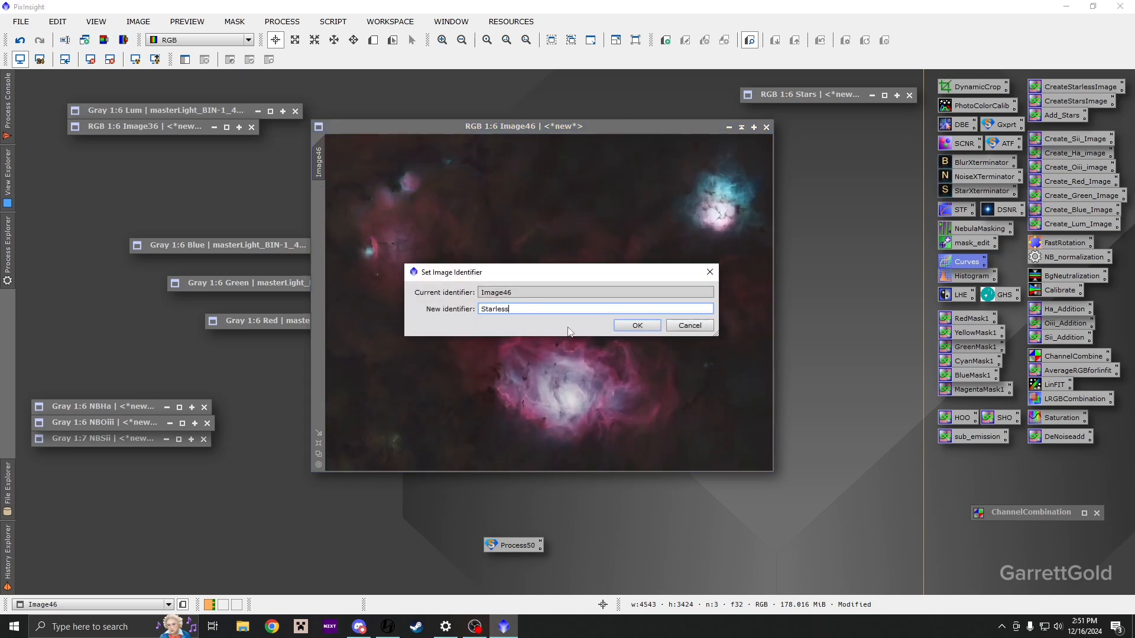
{"action": "left_click", "coordinate": [645, 330]}
- Try blending the stars back into the Starless image with the Add_Stars process, and undo it
{"action": "left_click_drag", "start_coordinate": [1071, 120], "coordinate": [559, 313]}
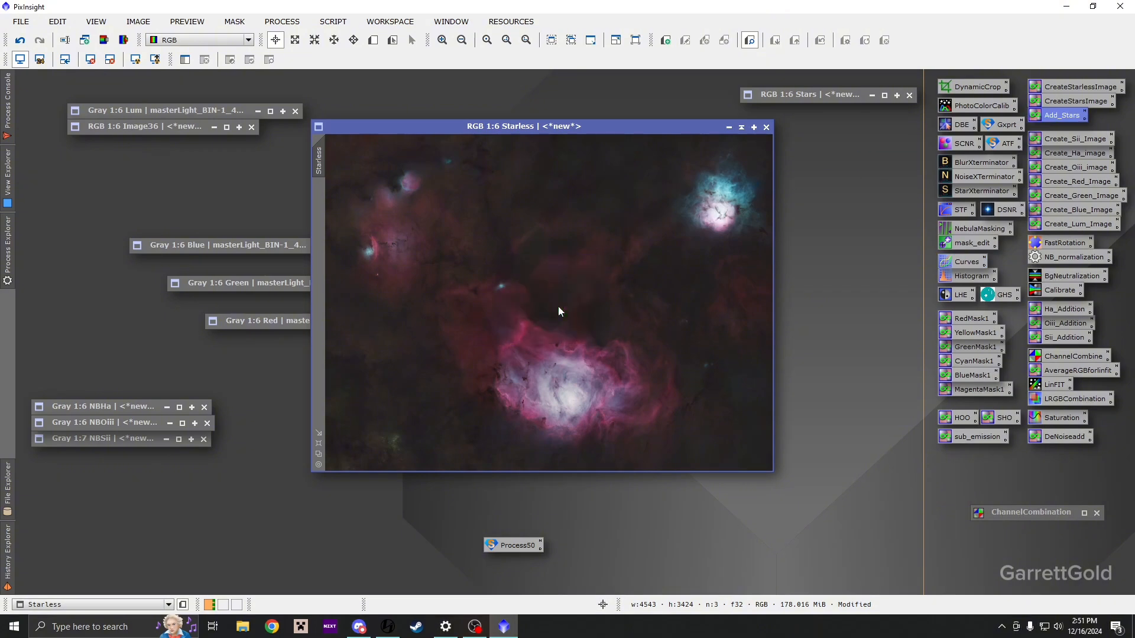
{"action": "left_click", "coordinate": [21, 41]}
- Examine the faint reflection and emission nebulae of the Starless image up close, then the whole frame
{"action": "scroll", "coordinate": [393, 178], "scroll_direction": "up", "scroll_amount": 6}
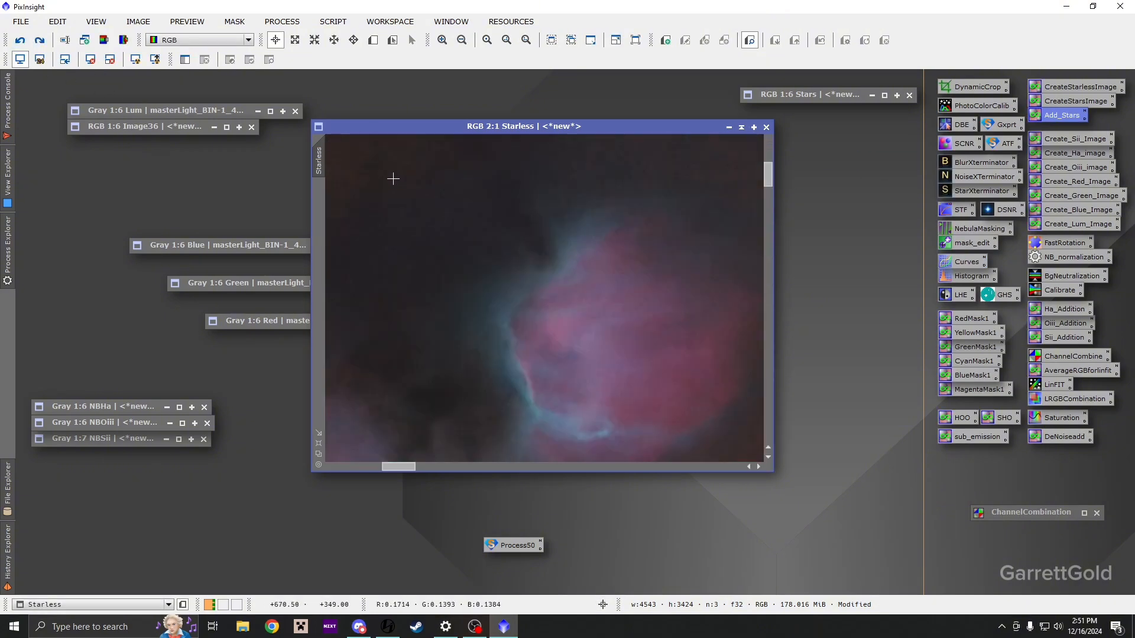
{"action": "scroll", "coordinate": [393, 178], "scroll_direction": "down", "scroll_amount": 1}
{"action": "left_click_drag", "start_coordinate": [537, 278], "coordinate": [615, 303]}
{"action": "scroll", "coordinate": [497, 364], "scroll_direction": "up", "scroll_amount": 1}
{"action": "scroll", "coordinate": [551, 296], "scroll_direction": "down", "scroll_amount": 1}
{"action": "left_click_drag", "start_coordinate": [468, 367], "coordinate": [560, 200]}
{"action": "scroll", "coordinate": [567, 259], "scroll_direction": "down", "scroll_amount": 1}
{"action": "left_click_drag", "start_coordinate": [537, 291], "coordinate": [468, 268]}
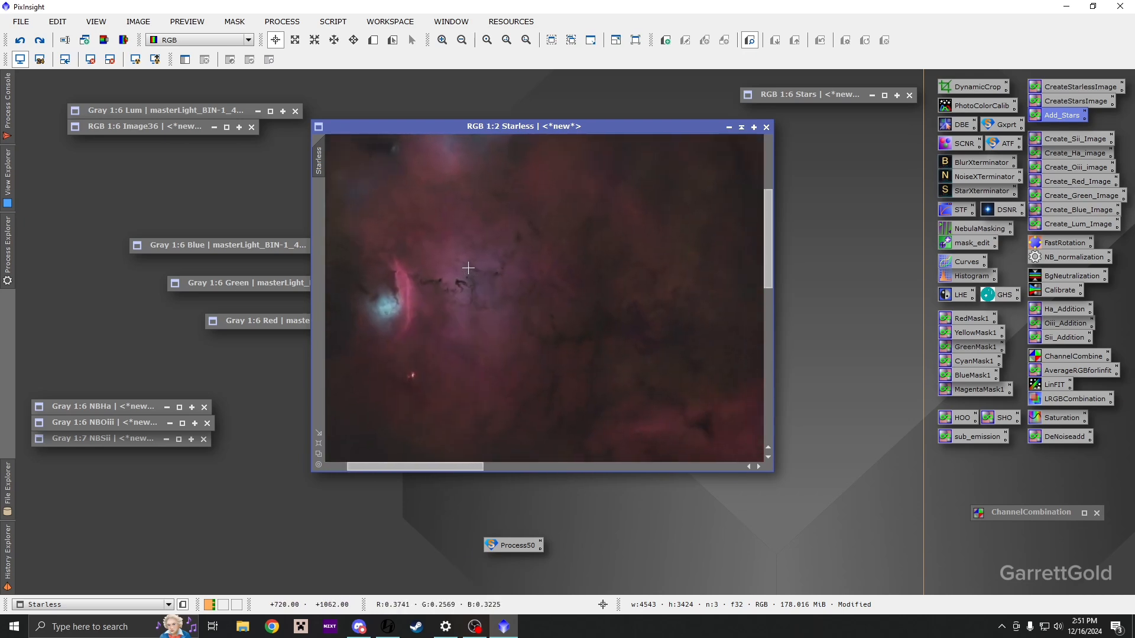
{"action": "scroll", "coordinate": [658, 285], "scroll_direction": "down", "scroll_amount": 3}
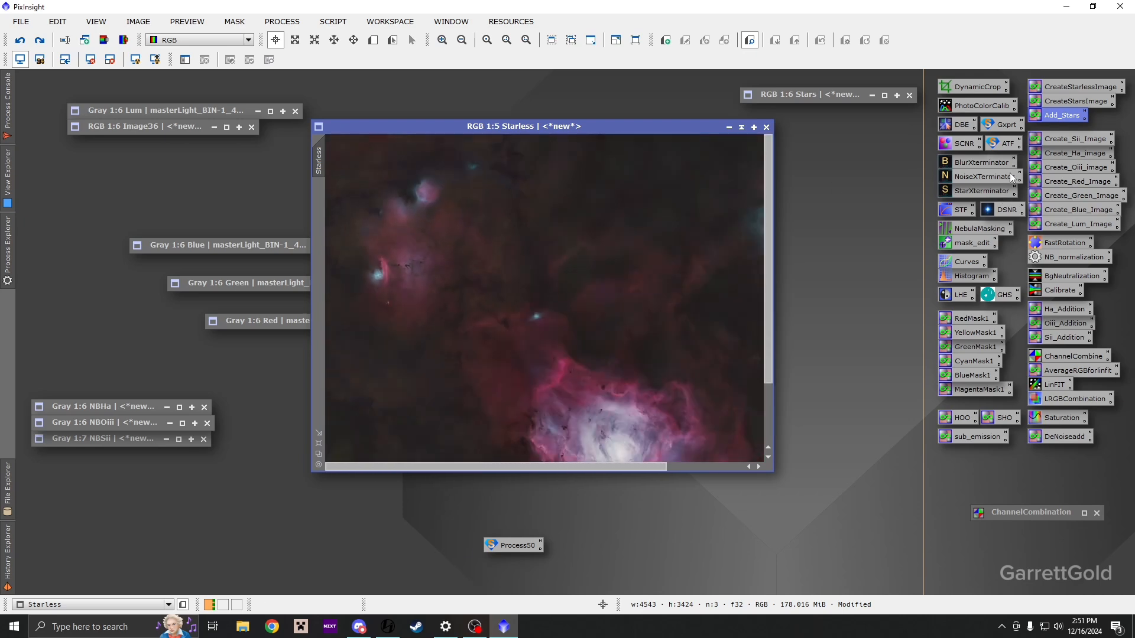
{"action": "scroll", "coordinate": [633, 271], "scroll_direction": "down", "scroll_amount": 2}
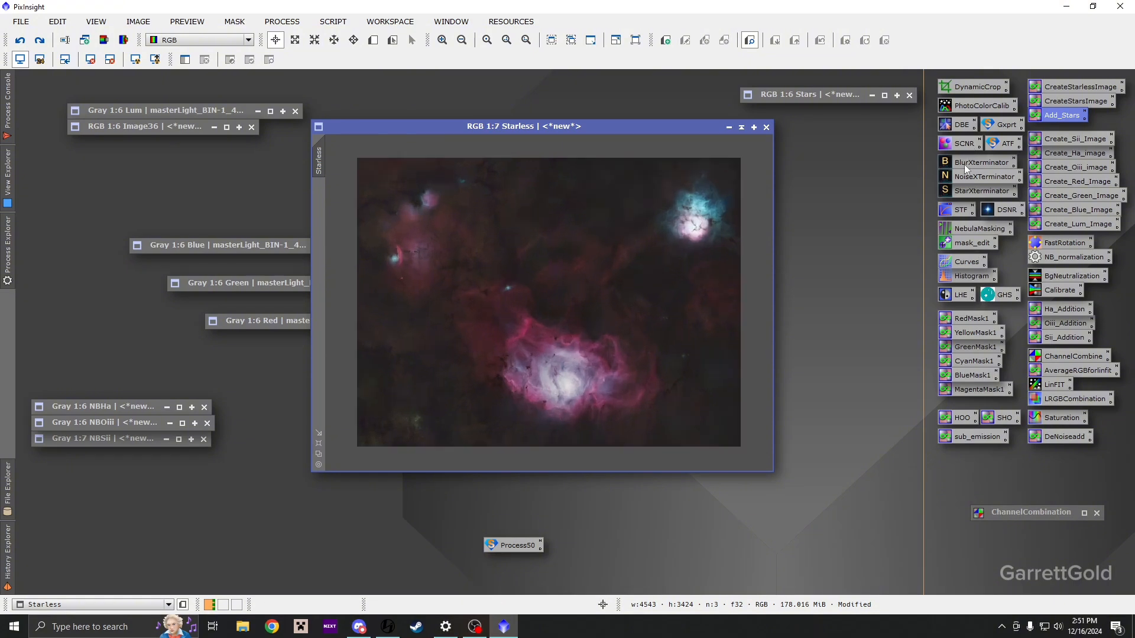
{"action": "double_click", "coordinate": [966, 260]}
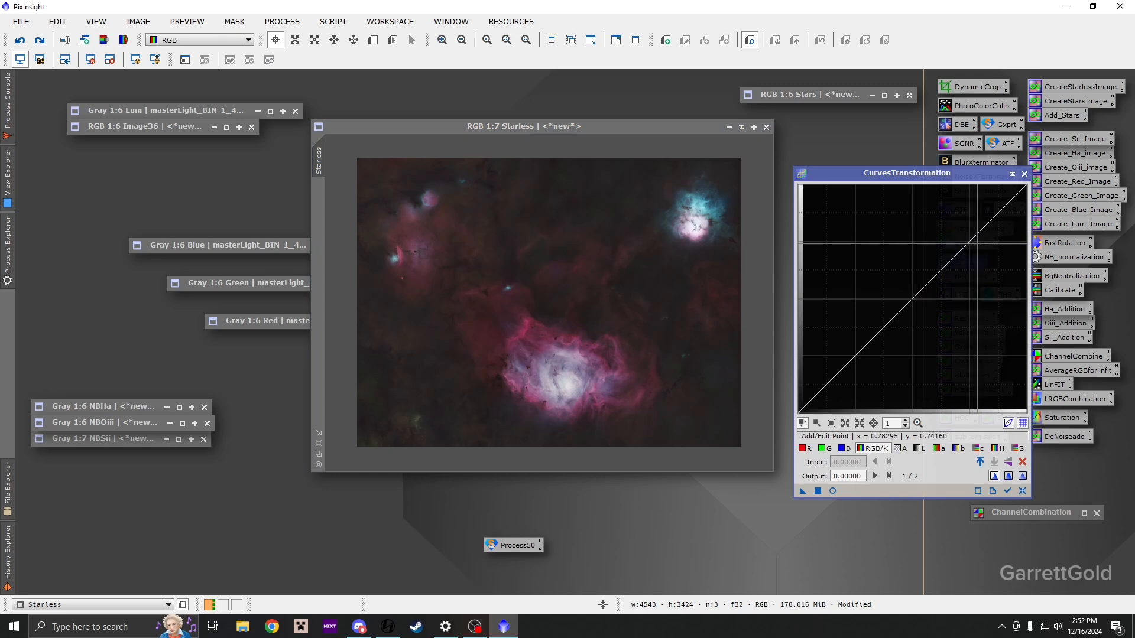
{"action": "left_click", "coordinate": [1024, 174]}
{"action": "scroll", "coordinate": [557, 396], "scroll_direction": "up", "scroll_amount": 3}
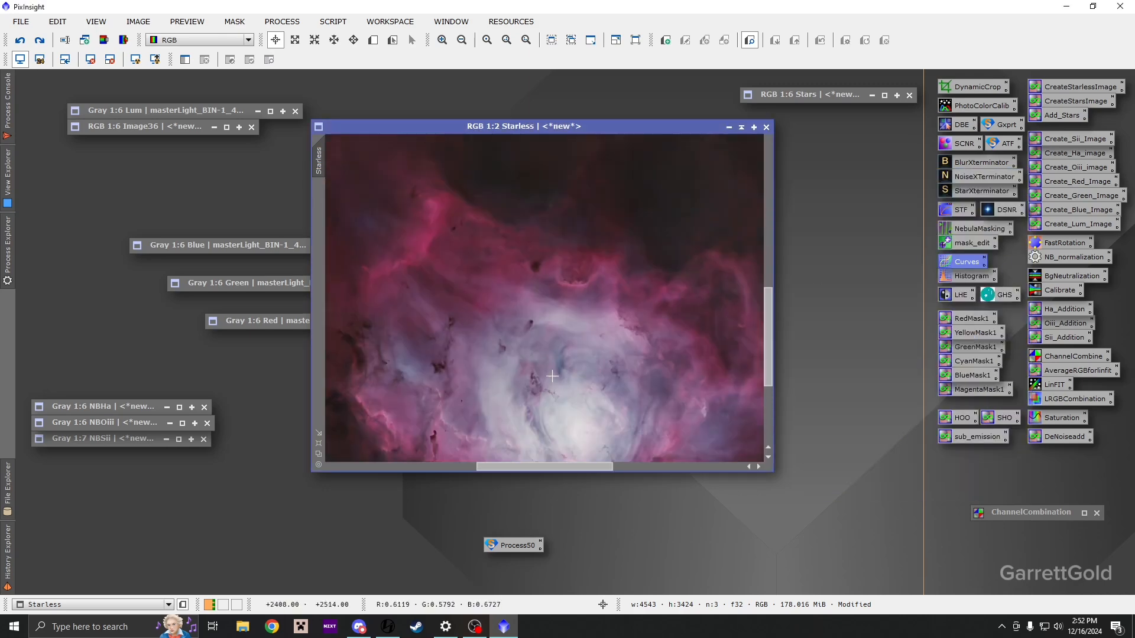
{"action": "scroll", "coordinate": [554, 306], "scroll_direction": "down", "scroll_amount": 2}
{"action": "scroll", "coordinate": [554, 304], "scroll_direction": "down", "scroll_amount": 1}
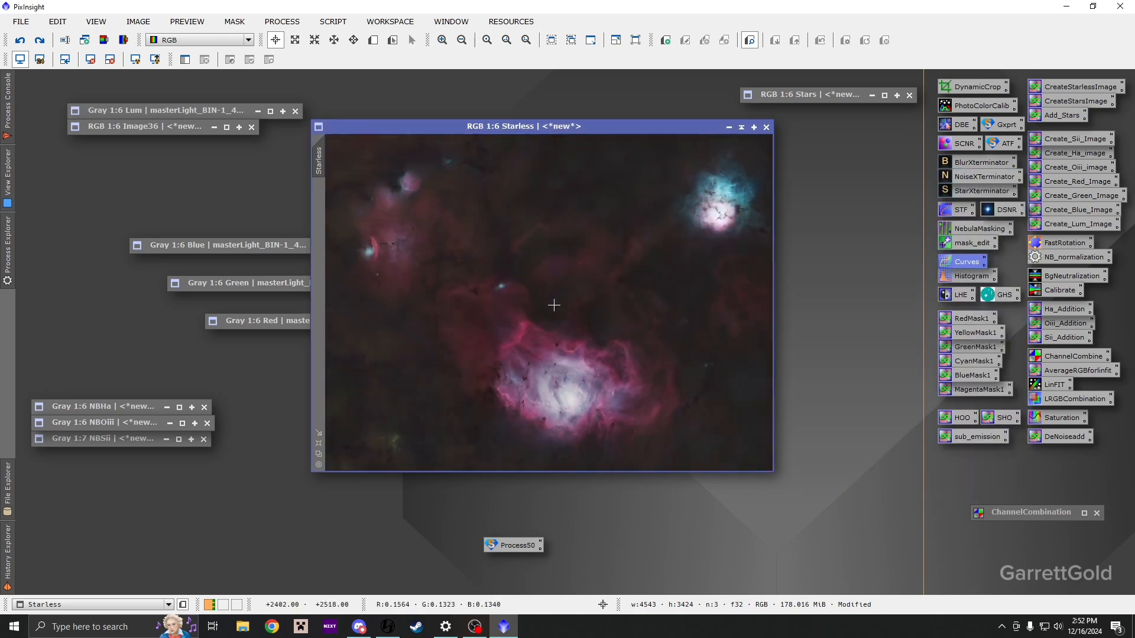
{"action": "scroll", "coordinate": [553, 305], "scroll_direction": "down", "scroll_amount": 1}
{"action": "scroll", "coordinate": [553, 305], "scroll_direction": "up", "scroll_amount": 1}
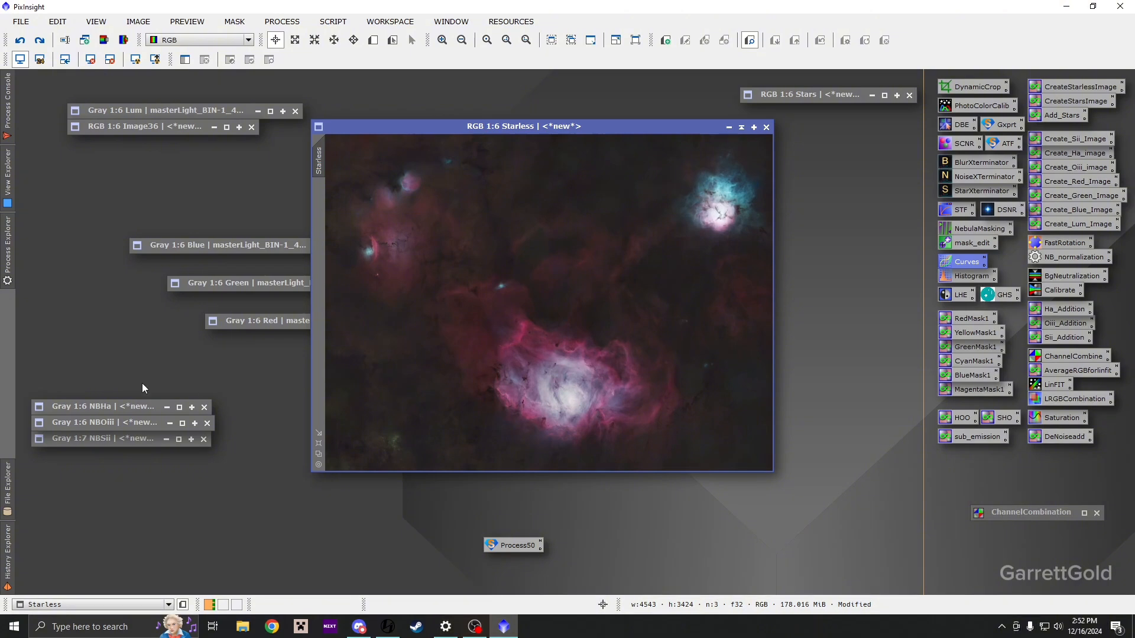
- Restore the minimized NBHa image and apply the ATF process to it
{"action": "double_click", "coordinate": [125, 409]}
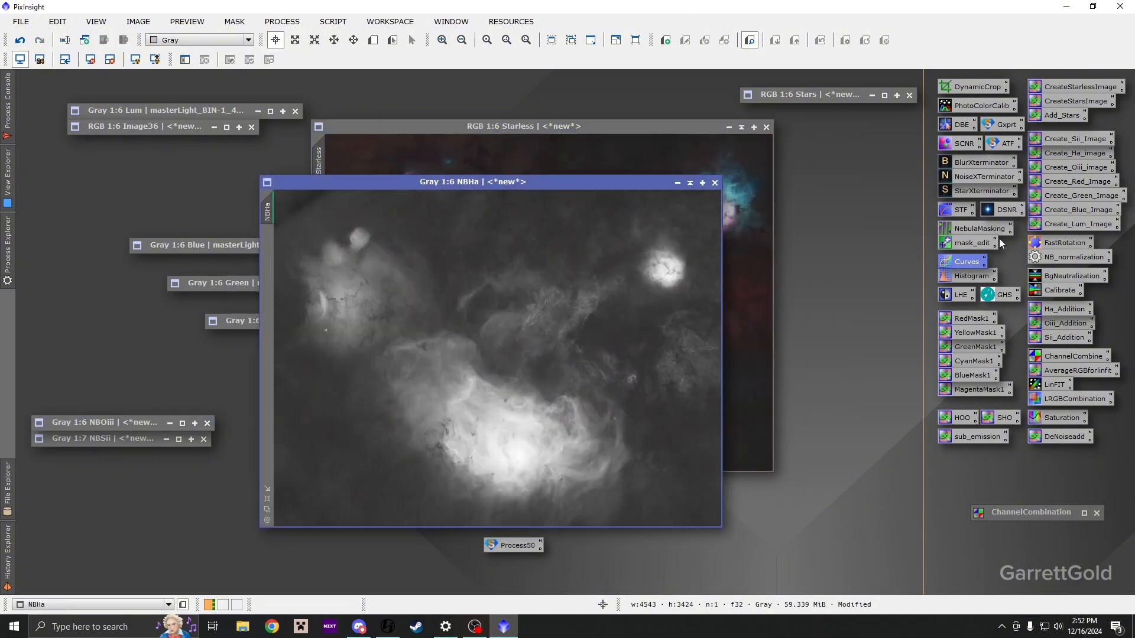
{"action": "left_click_drag", "start_coordinate": [1005, 143], "coordinate": [537, 312]}
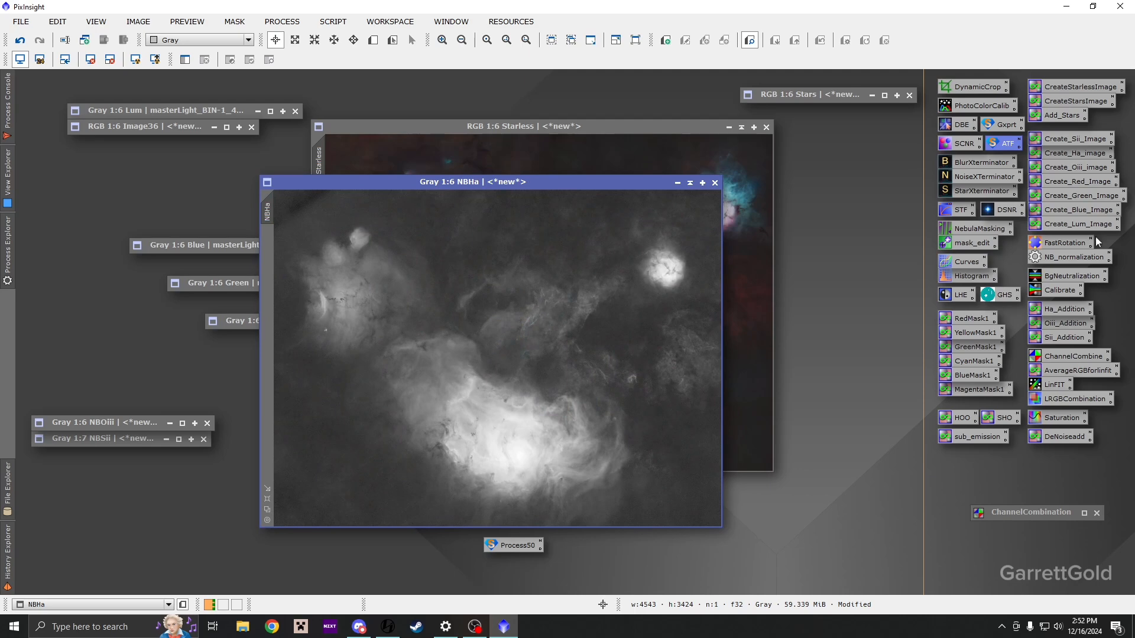
{"action": "double_click", "coordinate": [965, 262]}
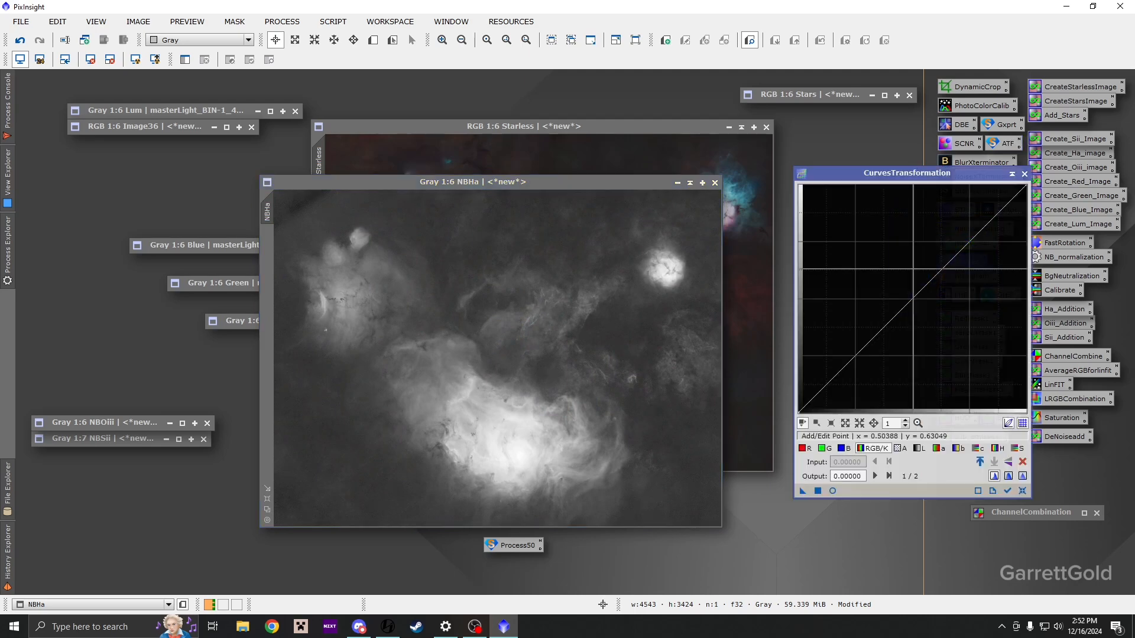
{"action": "left_click", "coordinate": [832, 490]}
{"action": "left_click", "coordinate": [1024, 173]}
{"action": "left_click", "coordinate": [634, 78]}
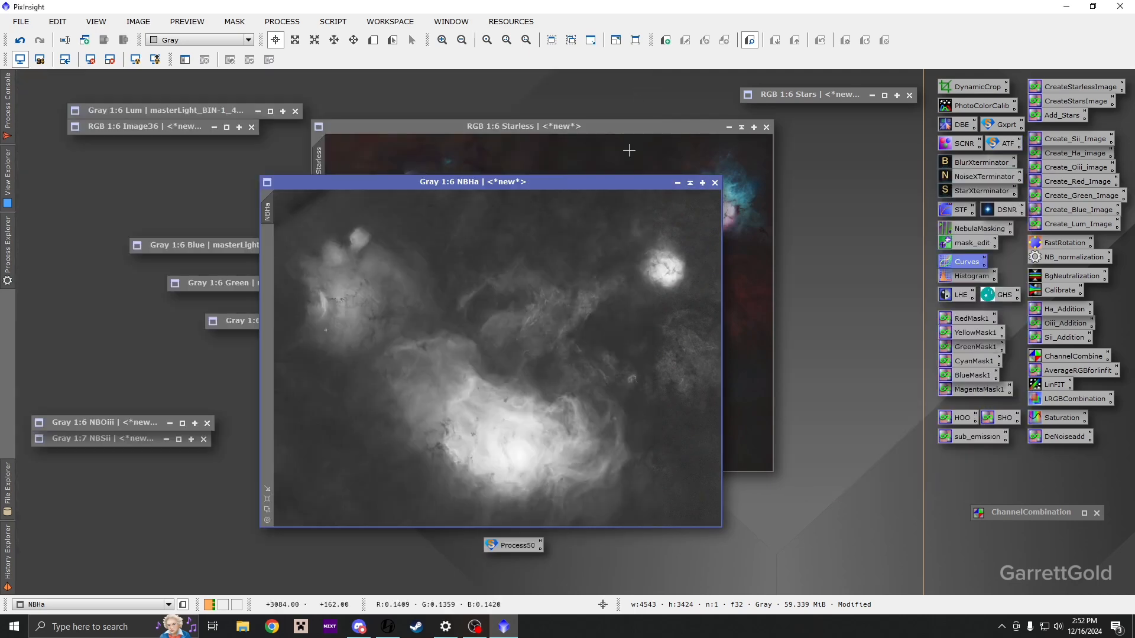
- Run NoiseXTerminator on the NBHa image with Denoise 0.65 and Detail 0.15
{"action": "scroll", "coordinate": [567, 346], "scroll_direction": "up", "scroll_amount": 5}
{"action": "double_click", "coordinate": [984, 176]}
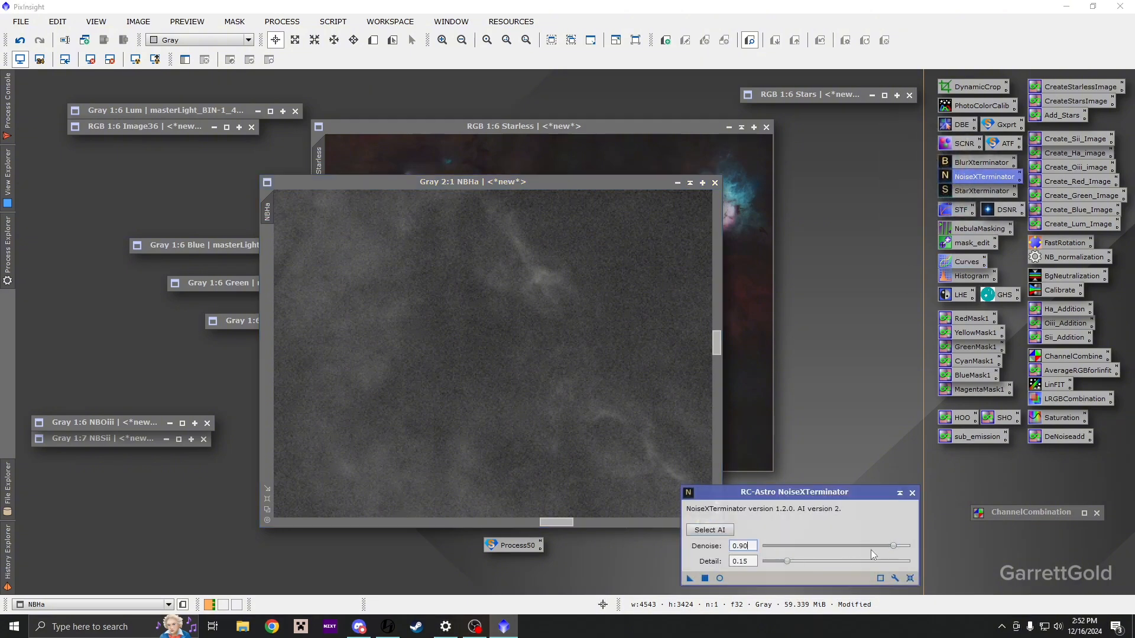
{"action": "left_click_drag", "start_coordinate": [695, 576], "coordinate": [532, 438]}
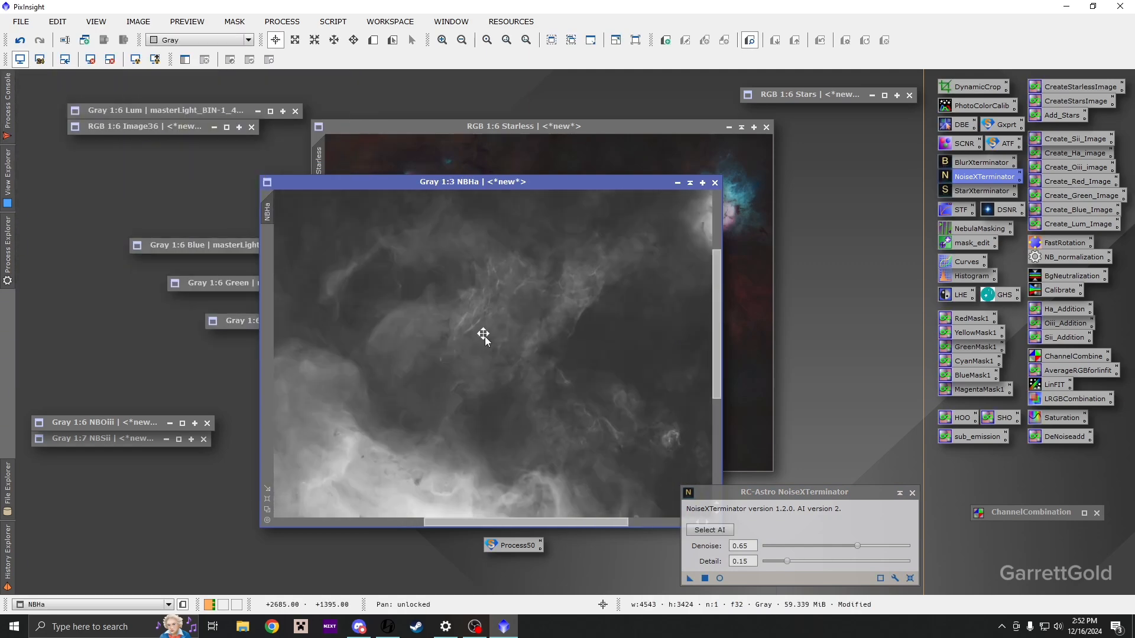
- Run NoiseXTerminator a second time on the NBHa image with Denoise 0.65 and Detail 0.15
{"action": "left_click_drag", "start_coordinate": [483, 335], "coordinate": [504, 357]}
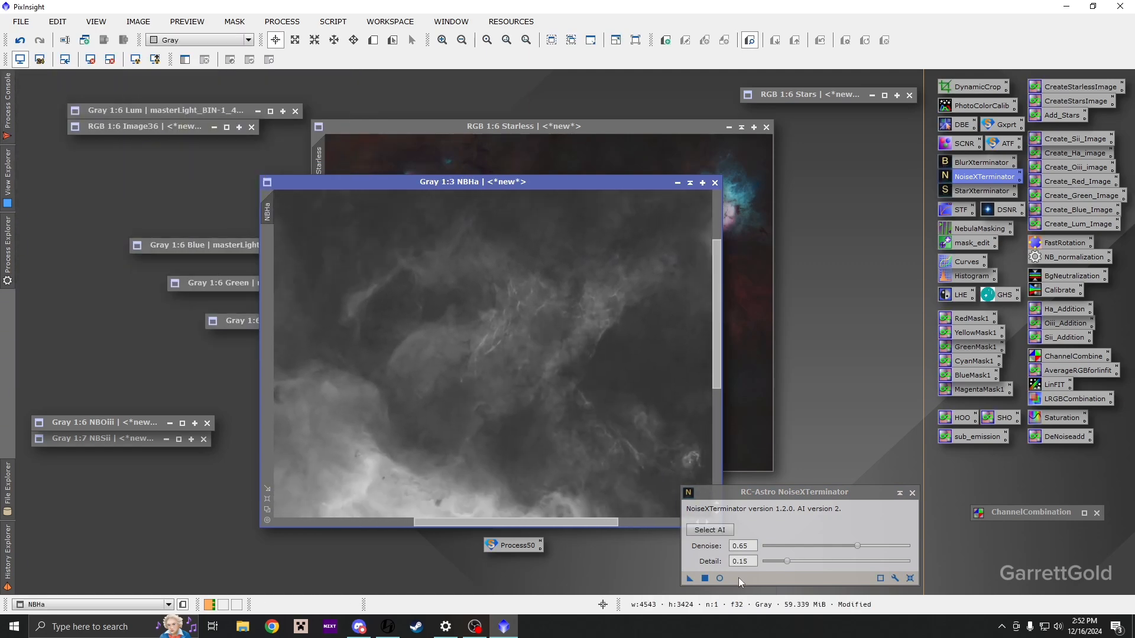
{"action": "left_click", "coordinate": [690, 579]}
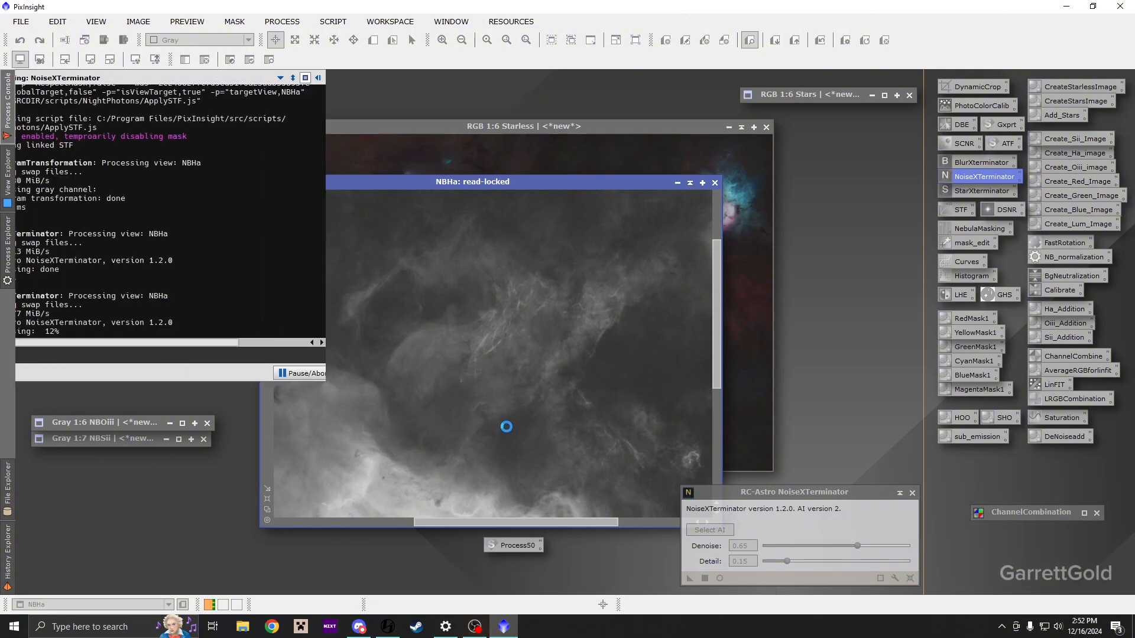
- Examine the filaments, bright nebula core and background of the denoised NBHa image, and close NoiseXTerminator
{"action": "scroll", "coordinate": [500, 316], "scroll_direction": "up", "scroll_amount": 3}
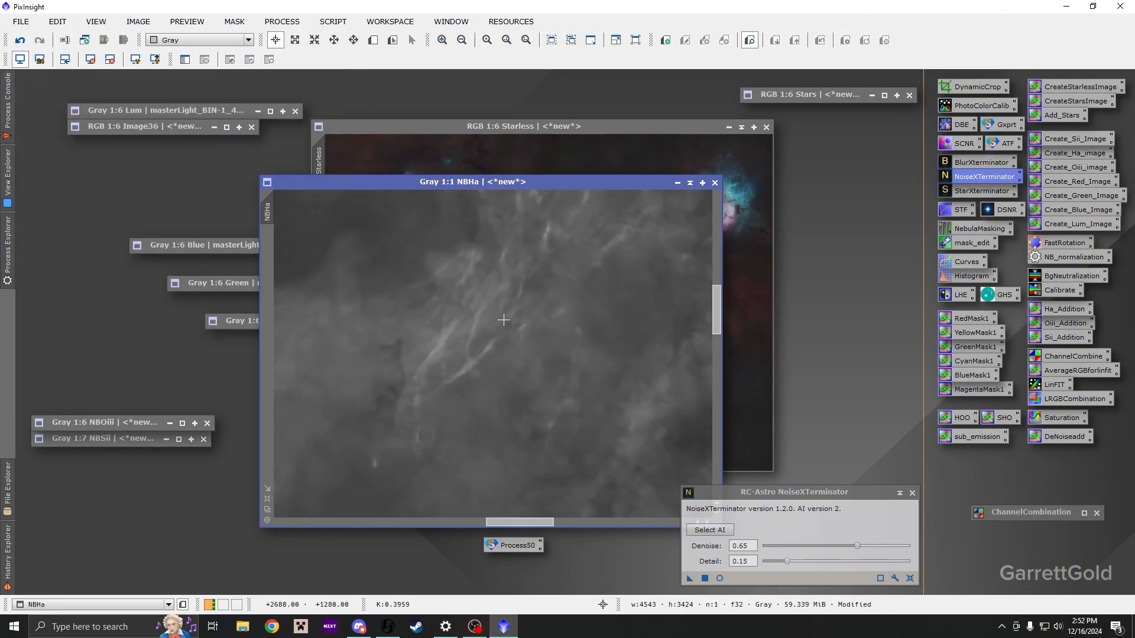
{"action": "scroll", "coordinate": [501, 320], "scroll_direction": "down", "scroll_amount": 4}
{"action": "scroll", "coordinate": [502, 319], "scroll_direction": "down", "scroll_amount": 2}
{"action": "scroll", "coordinate": [511, 410], "scroll_direction": "up", "scroll_amount": 5}
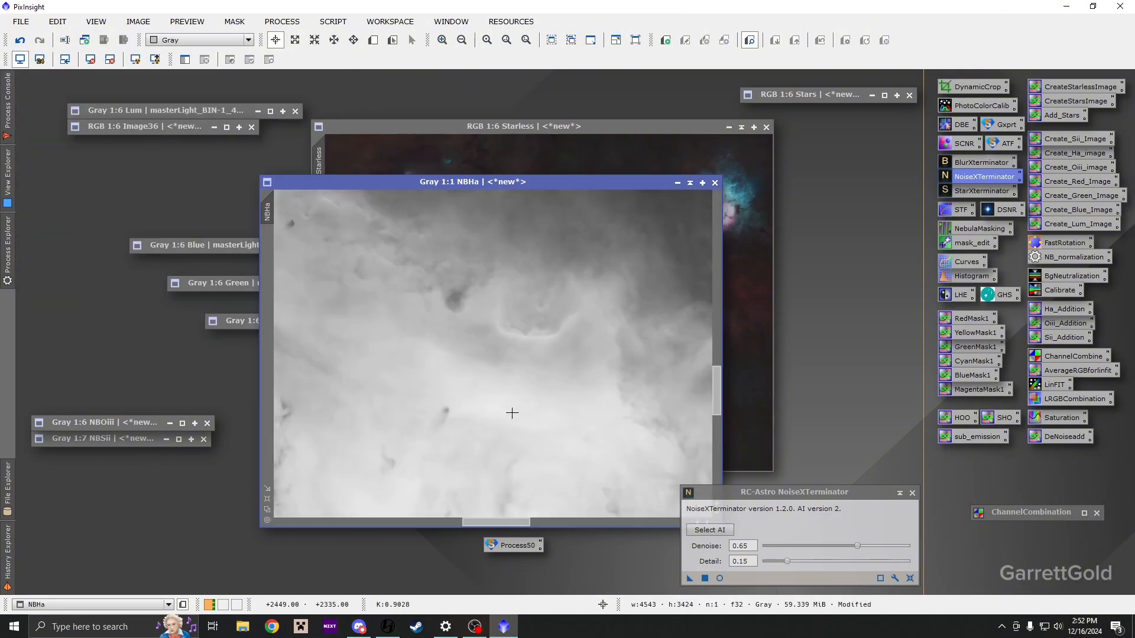
{"action": "scroll", "coordinate": [512, 413], "scroll_direction": "down", "scroll_amount": 2}
{"action": "scroll", "coordinate": [522, 368], "scroll_direction": "up", "scroll_amount": 2}
{"action": "scroll", "coordinate": [522, 366], "scroll_direction": "down", "scroll_amount": 2}
{"action": "scroll", "coordinate": [562, 310], "scroll_direction": "up", "scroll_amount": 5}
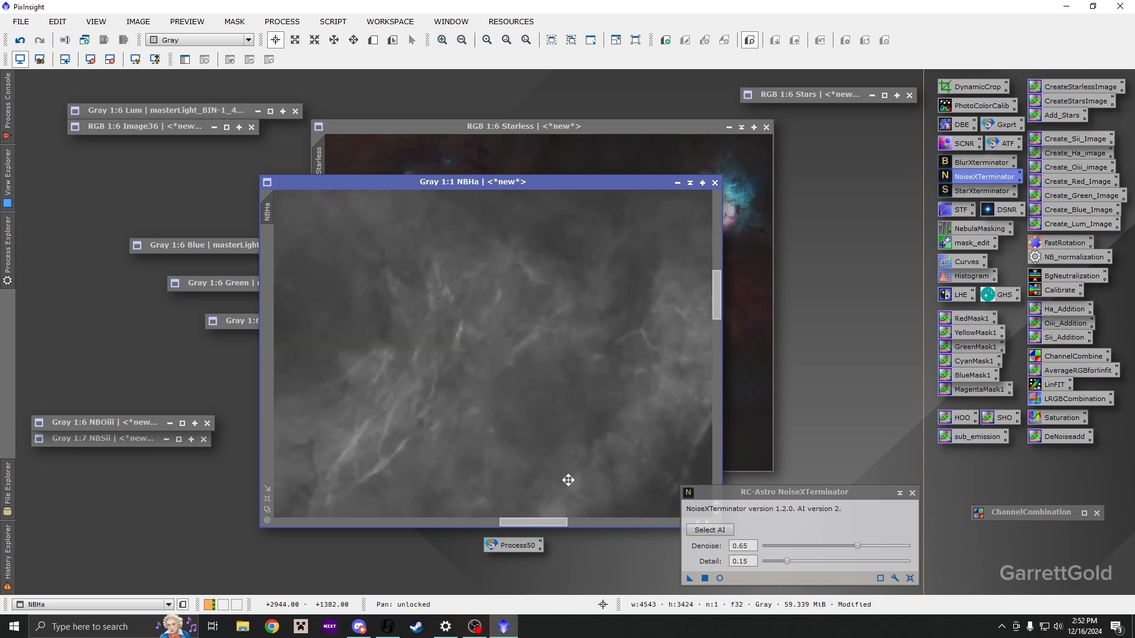
{"action": "scroll", "coordinate": [464, 314], "scroll_direction": "down", "scroll_amount": 8}
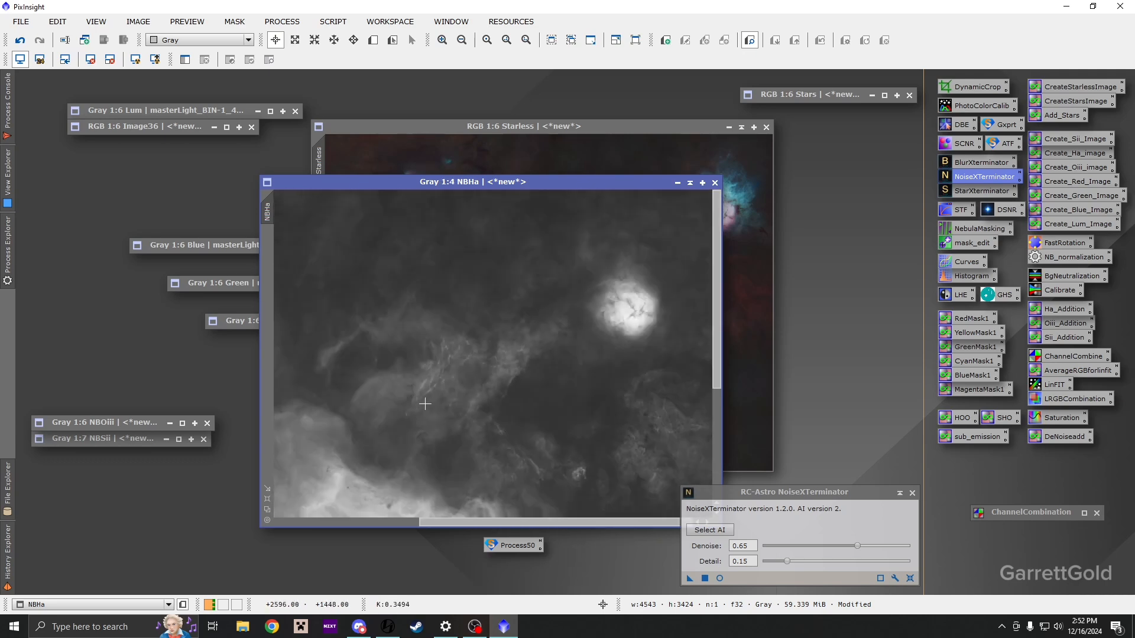
{"action": "scroll", "coordinate": [598, 243], "scroll_direction": "up", "scroll_amount": 2}
{"action": "scroll", "coordinate": [554, 393], "scroll_direction": "down", "scroll_amount": 2}
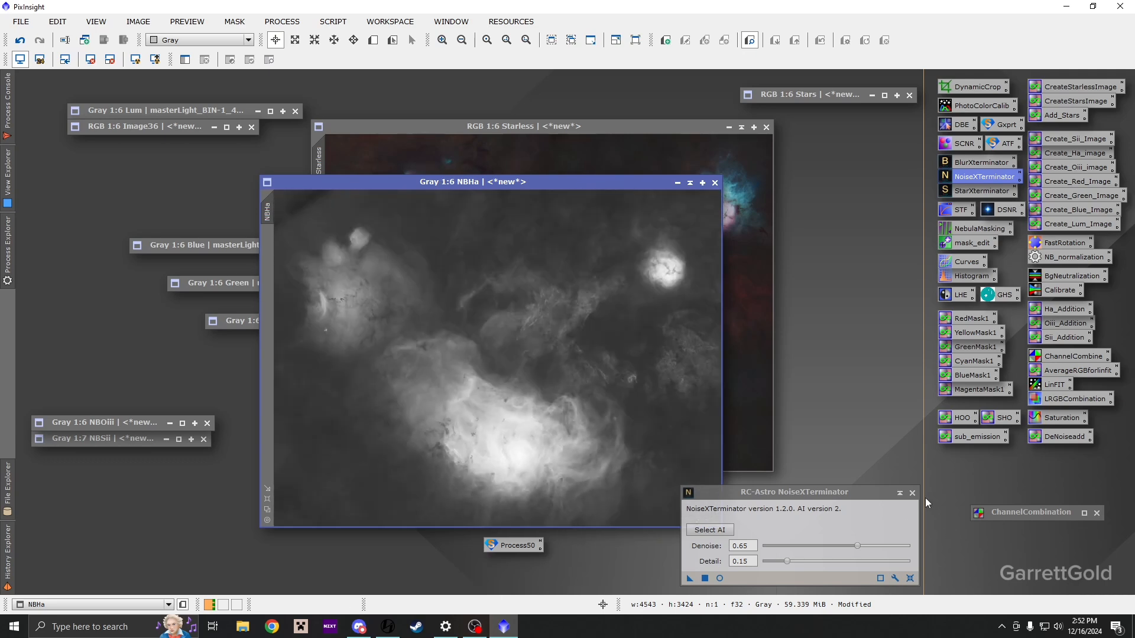
{"action": "left_click", "coordinate": [912, 493]}
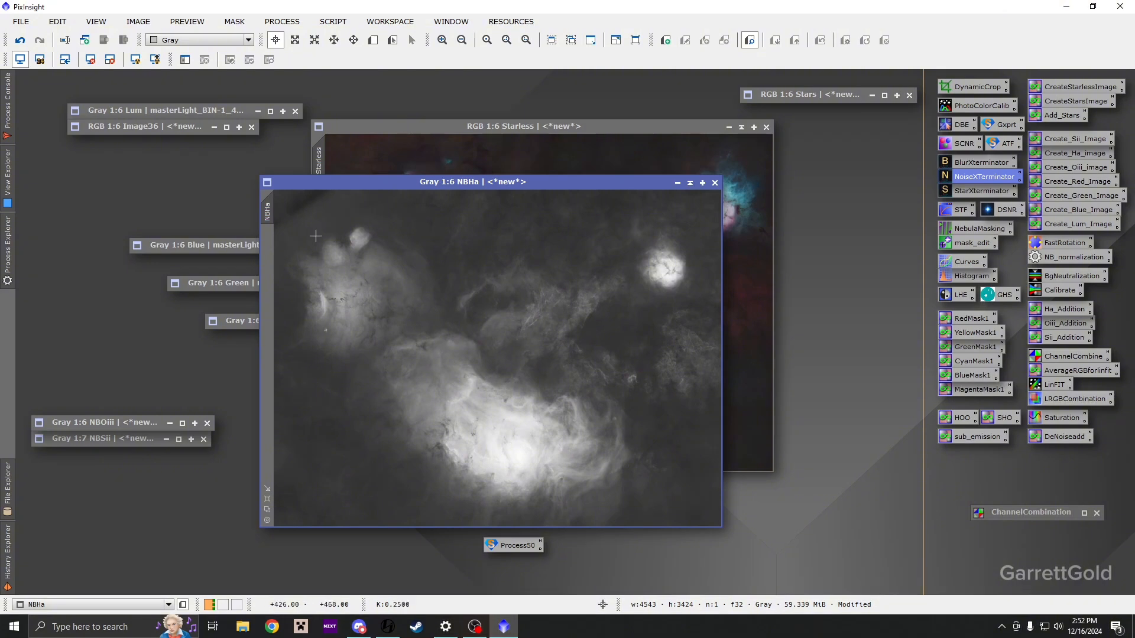
- Darken the NBHa background using CurvesTransformation with a point at input 0.12920 and output 0, and minimize the image
{"action": "double_click", "coordinate": [965, 263]}
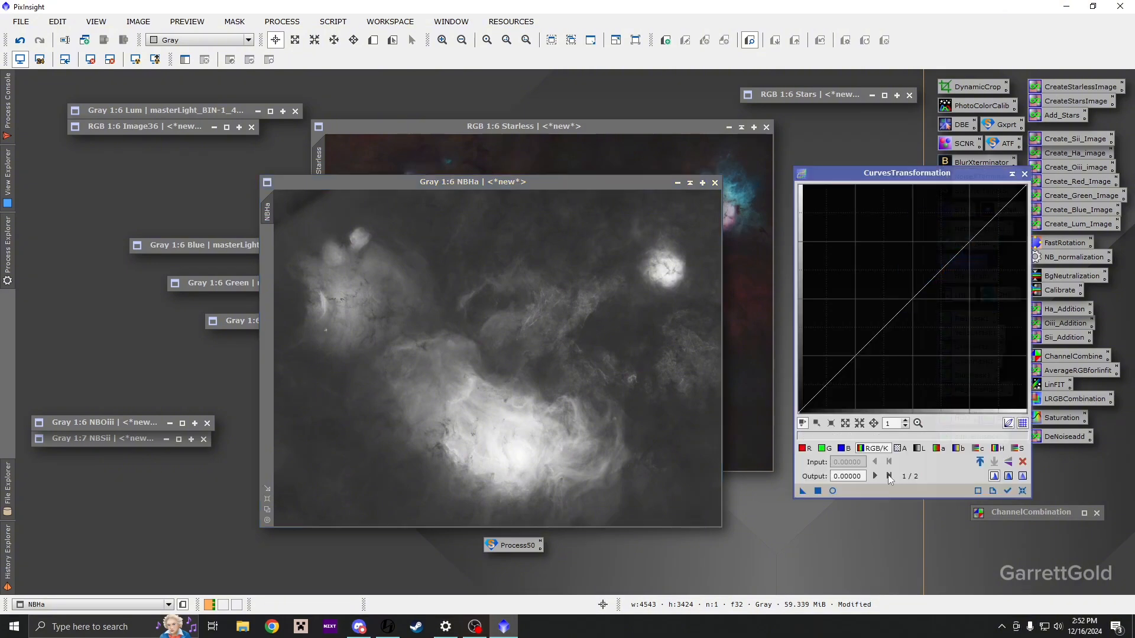
{"action": "left_click", "coordinate": [833, 491]}
{"action": "left_click_drag", "start_coordinate": [901, 309], "coordinate": [827, 412]}
{"action": "left_click_drag", "start_coordinate": [819, 488], "coordinate": [679, 354]}
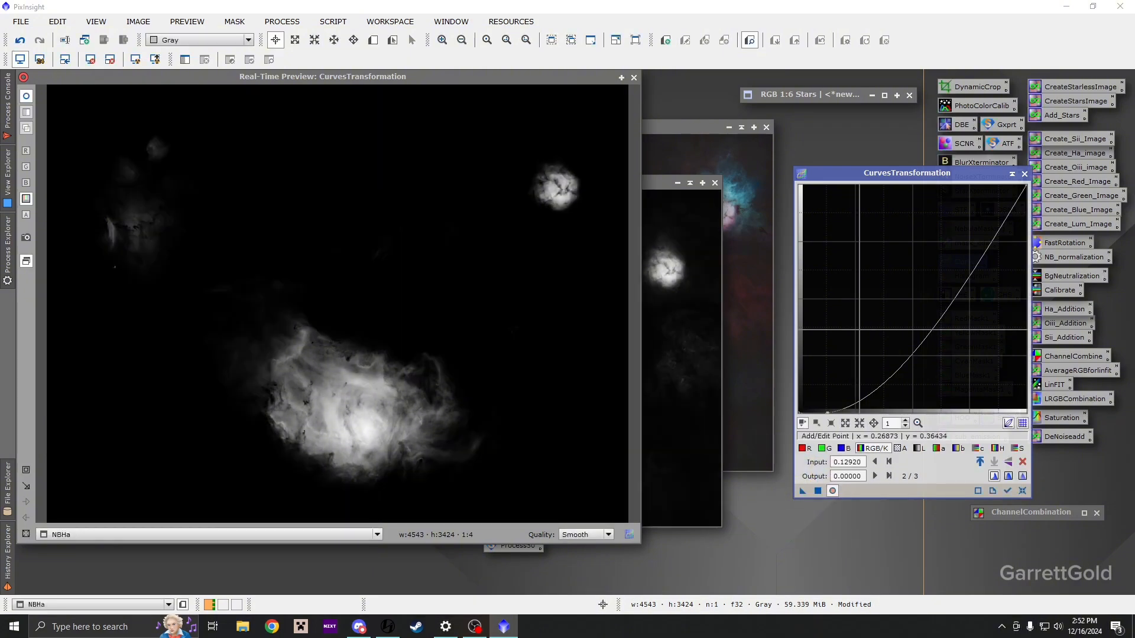
{"action": "left_click", "coordinate": [1024, 174]}
{"action": "left_click", "coordinate": [634, 77]}
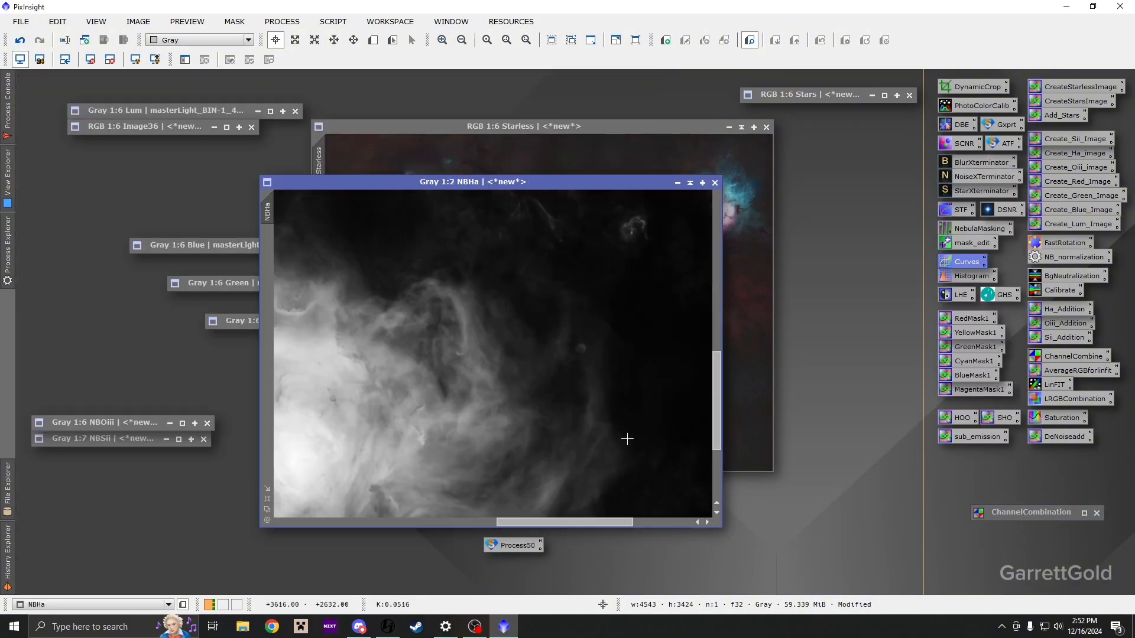
{"action": "scroll", "coordinate": [401, 373], "scroll_direction": "down", "scroll_amount": 1}
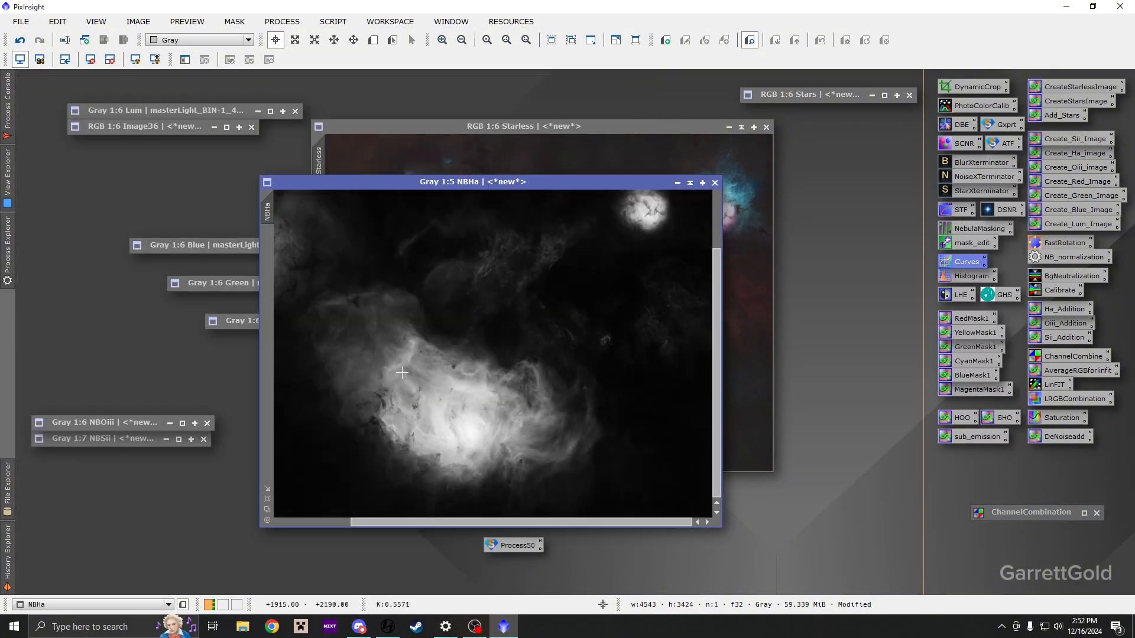
{"action": "left_click", "coordinate": [690, 183]}
- Try adding the Ha data to the Starless image with the Ha_Addition process, and undo it
{"action": "left_click_drag", "start_coordinate": [1064, 309], "coordinate": [607, 315]}
{"action": "scroll", "coordinate": [593, 331], "scroll_direction": "up", "scroll_amount": 4}
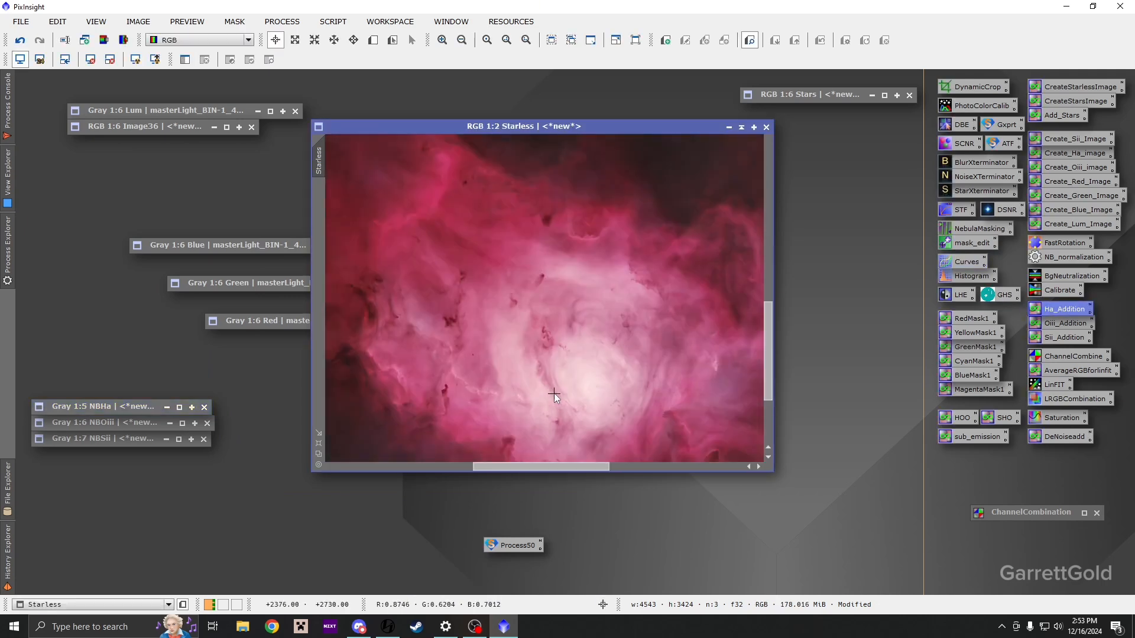
{"action": "scroll", "coordinate": [598, 344], "scroll_direction": "down", "scroll_amount": 5}
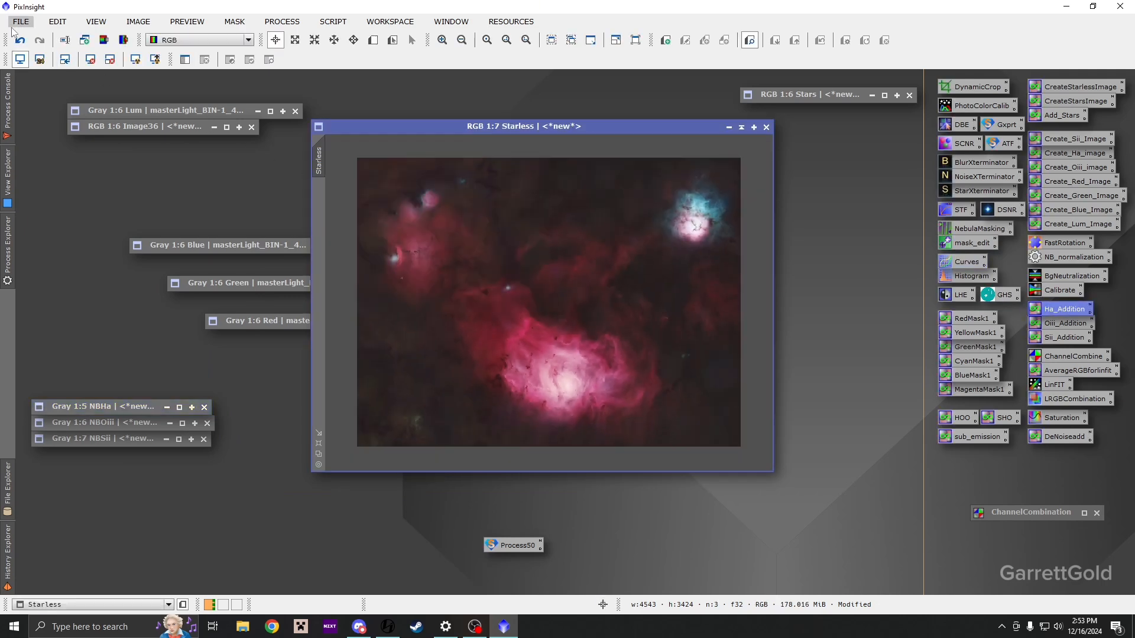
{"action": "left_click", "coordinate": [19, 41]}
- Try brightening the Starless image with an RGB/K curve point at input 0.43669 and output 0.55297
{"action": "double_click", "coordinate": [966, 262]}
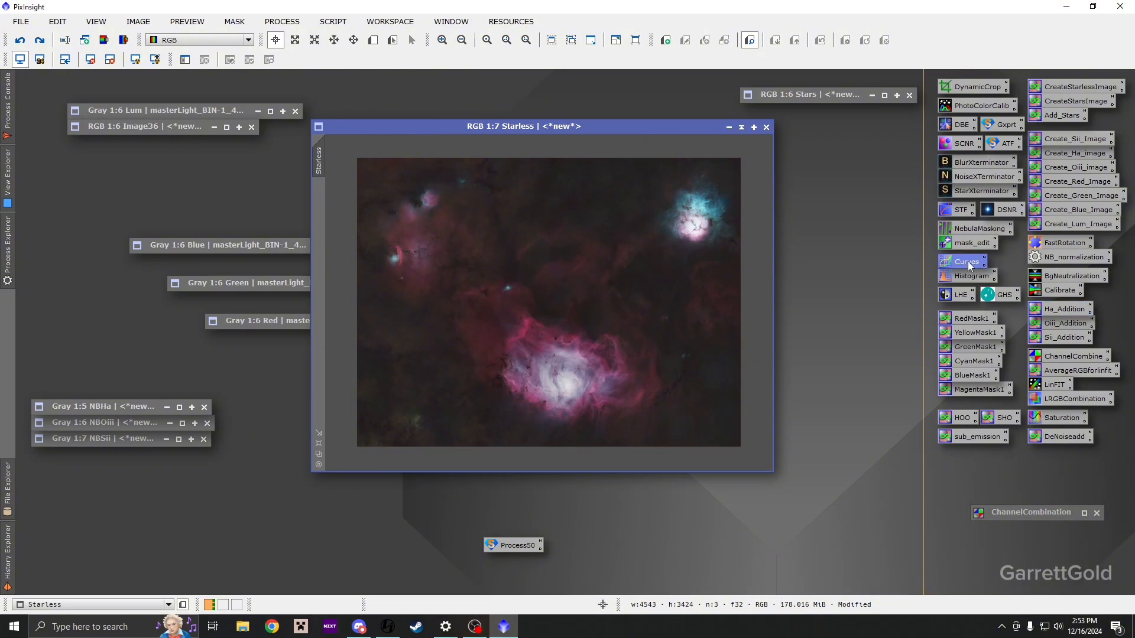
{"action": "left_click_drag", "start_coordinate": [898, 313], "coordinate": [898, 286]}
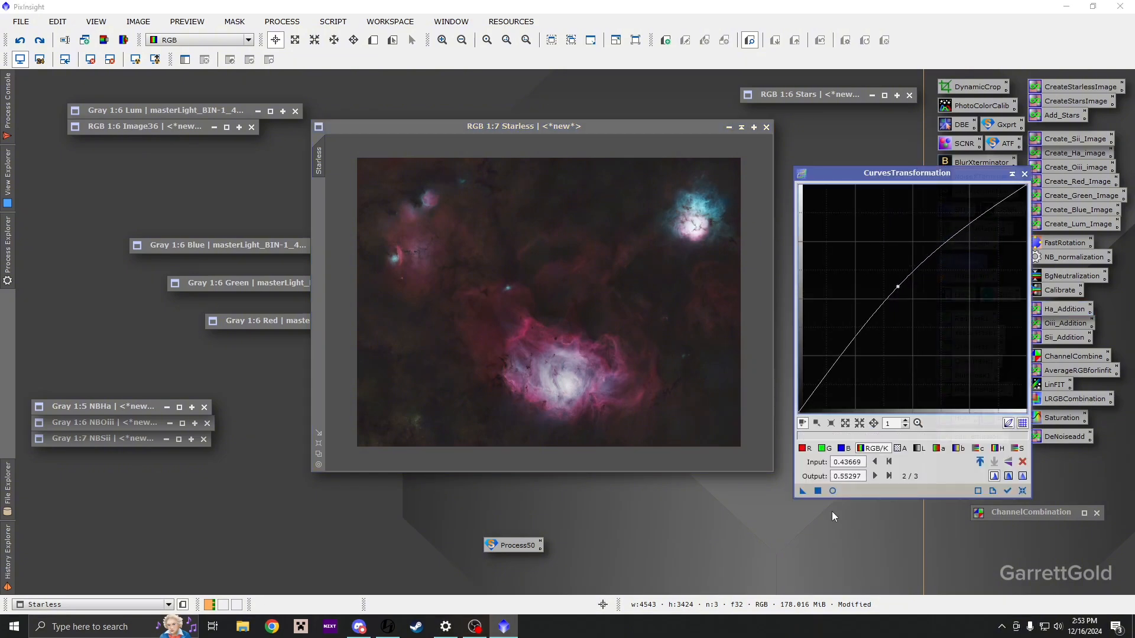
{"action": "left_click", "coordinate": [817, 490]}
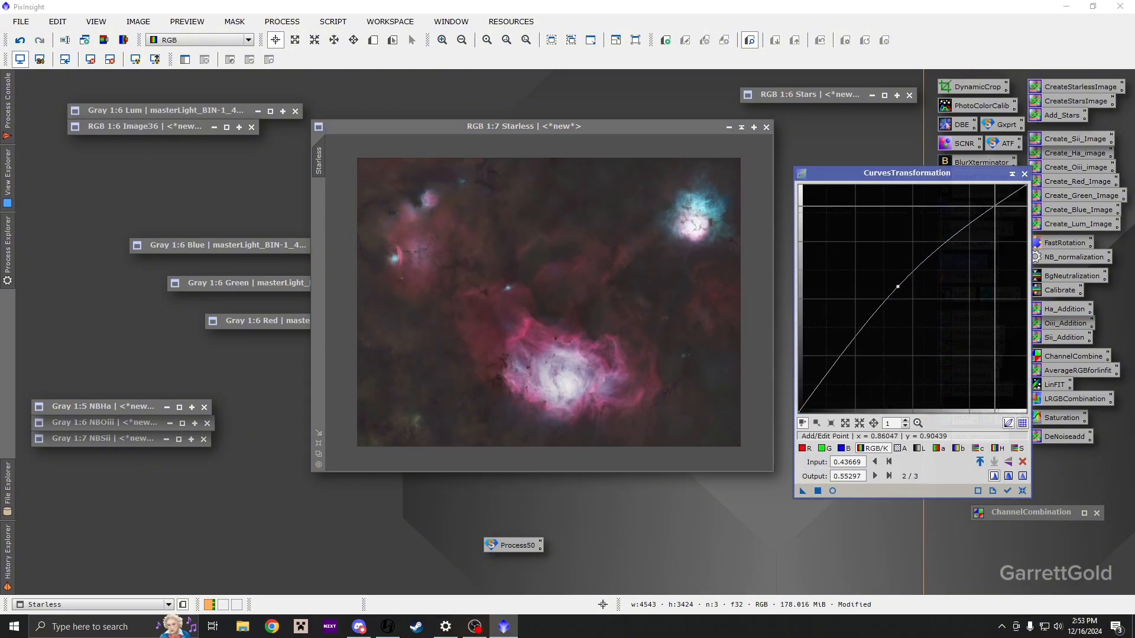
{"action": "left_click", "coordinate": [1024, 175]}
- Try Ha_Addition on the brightened Starless image, compare it with the previous state, and undo both the addition and the brightening
{"action": "left_click_drag", "start_coordinate": [1058, 310], "coordinate": [676, 306]}
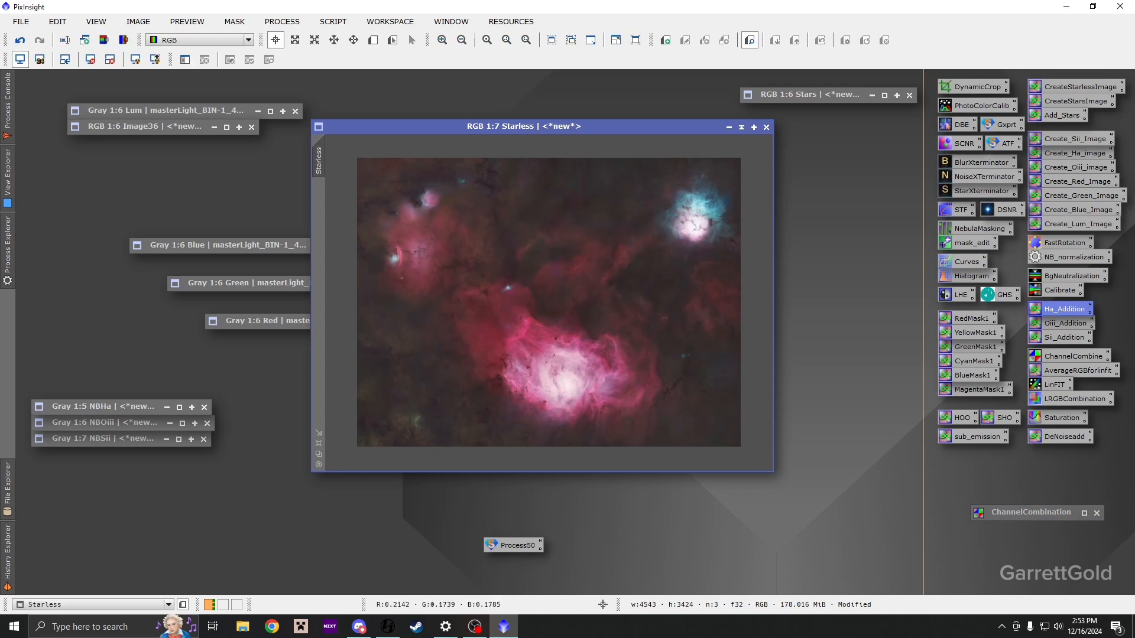
{"action": "scroll", "coordinate": [615, 309], "scroll_direction": "up", "scroll_amount": 3}
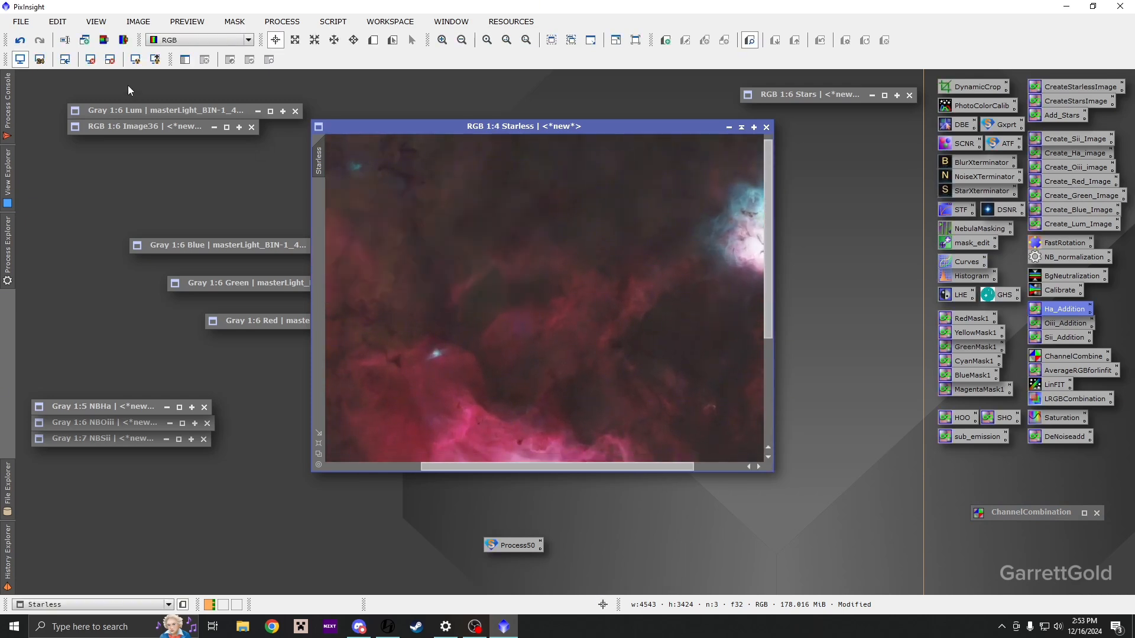
{"action": "left_click", "coordinate": [19, 40]}
{"action": "left_click", "coordinate": [39, 40]}
{"action": "scroll", "coordinate": [532, 307], "scroll_direction": "down", "scroll_amount": 1}
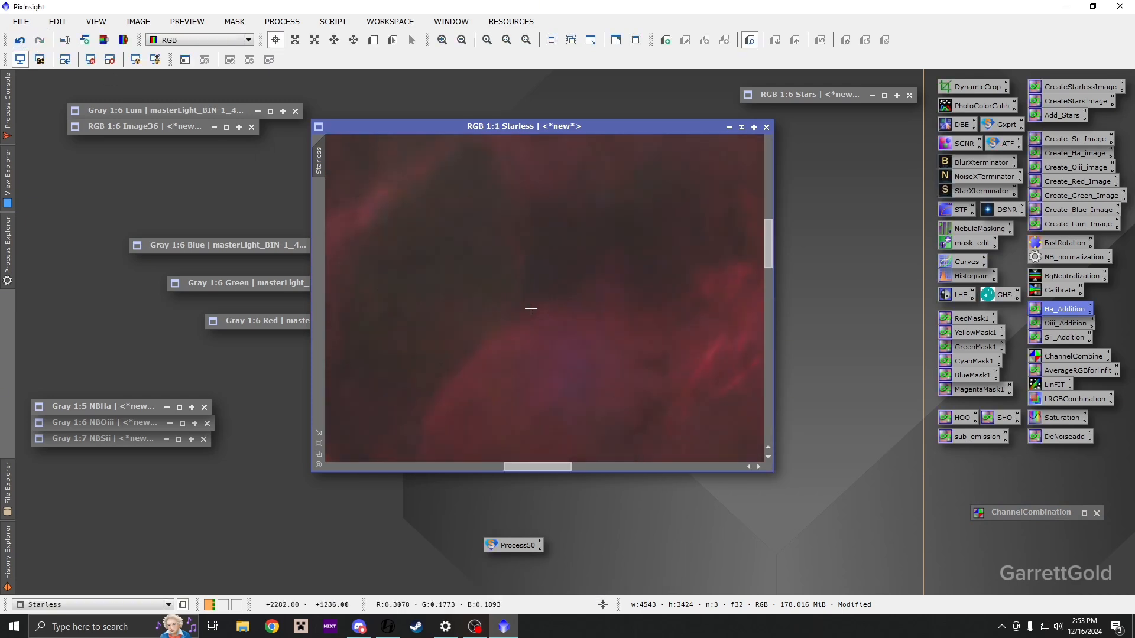
{"action": "left_click", "coordinate": [25, 46]}
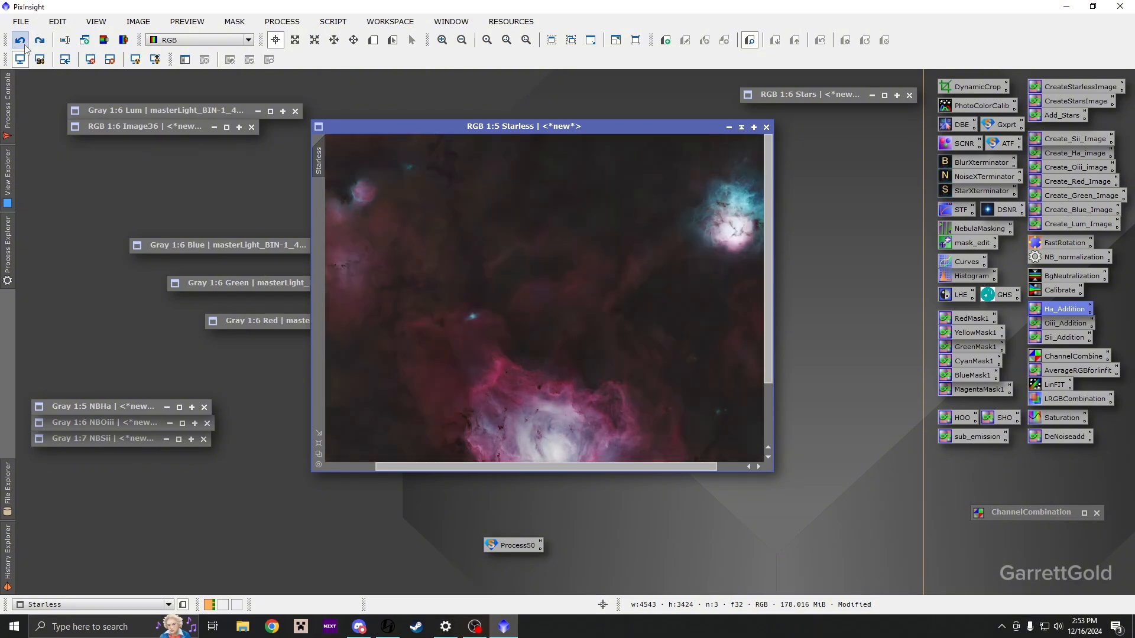
- Apply the Ha_Addition process to the Starless image without the curves brightening
{"action": "left_click_drag", "start_coordinate": [1062, 308], "coordinate": [749, 303]}
{"action": "scroll", "coordinate": [638, 289], "scroll_direction": "up", "scroll_amount": 2}
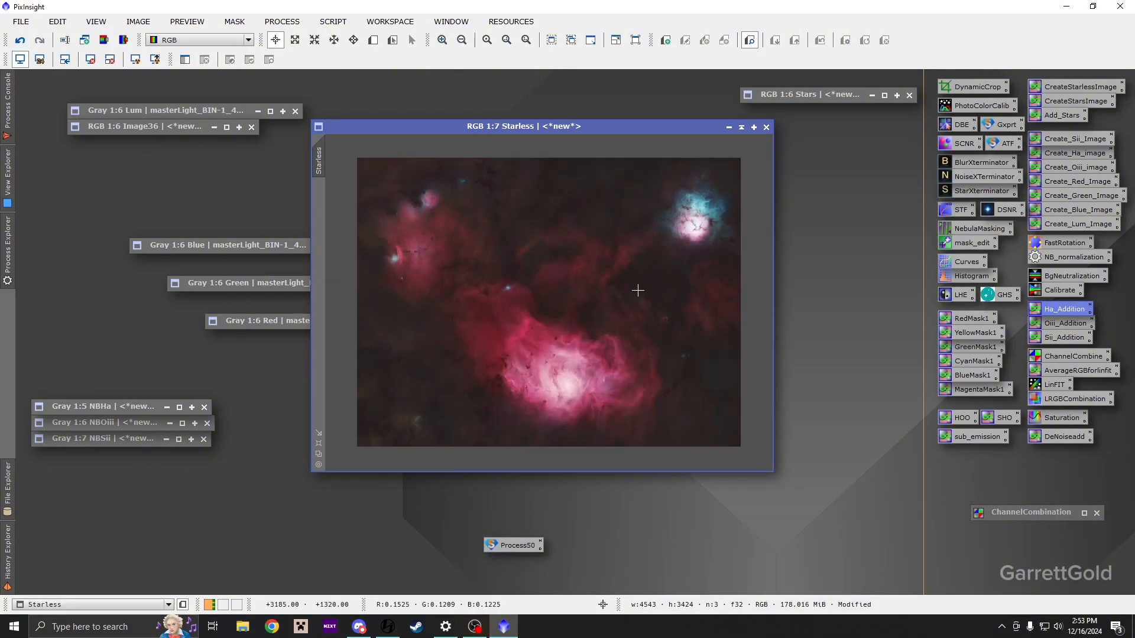
- Examine the faint red nebulosity and the small reflection nebulae of the Starless image up close
{"action": "scroll", "coordinate": [590, 252], "scroll_direction": "up", "scroll_amount": 2}
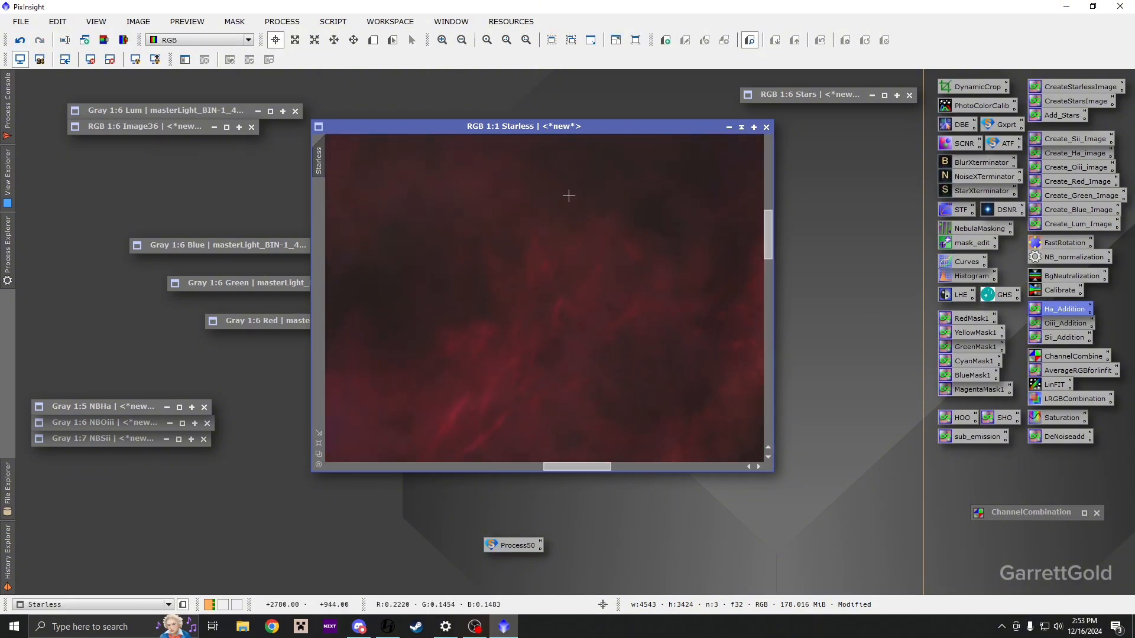
{"action": "scroll", "coordinate": [549, 327], "scroll_direction": "down", "scroll_amount": 2}
{"action": "scroll", "coordinate": [720, 337], "scroll_direction": "up", "scroll_amount": 2}
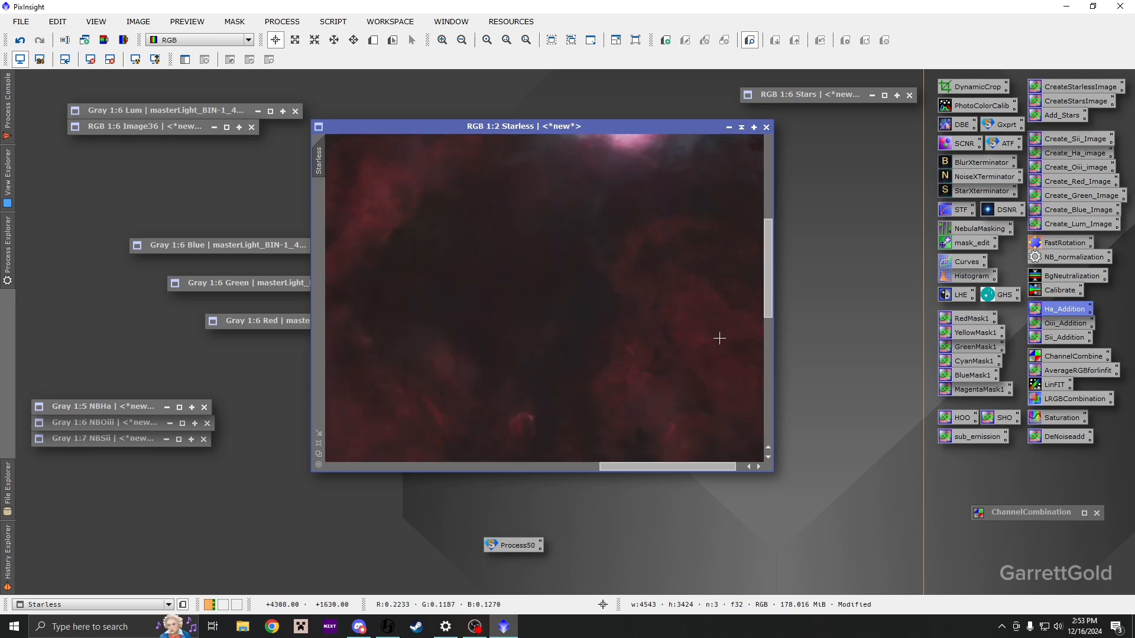
{"action": "left_click_drag", "start_coordinate": [720, 337], "coordinate": [629, 269]}
{"action": "scroll", "coordinate": [640, 238], "scroll_direction": "down", "scroll_amount": 2}
{"action": "scroll", "coordinate": [585, 306], "scroll_direction": "up", "scroll_amount": 1}
{"action": "left_click_drag", "start_coordinate": [586, 306], "coordinate": [691, 351]}
{"action": "scroll", "coordinate": [690, 350], "scroll_direction": "down", "scroll_amount": 1}
{"action": "left_click_drag", "start_coordinate": [519, 264], "coordinate": [731, 385]}
{"action": "left_click_drag", "start_coordinate": [550, 224], "coordinate": [621, 254]}
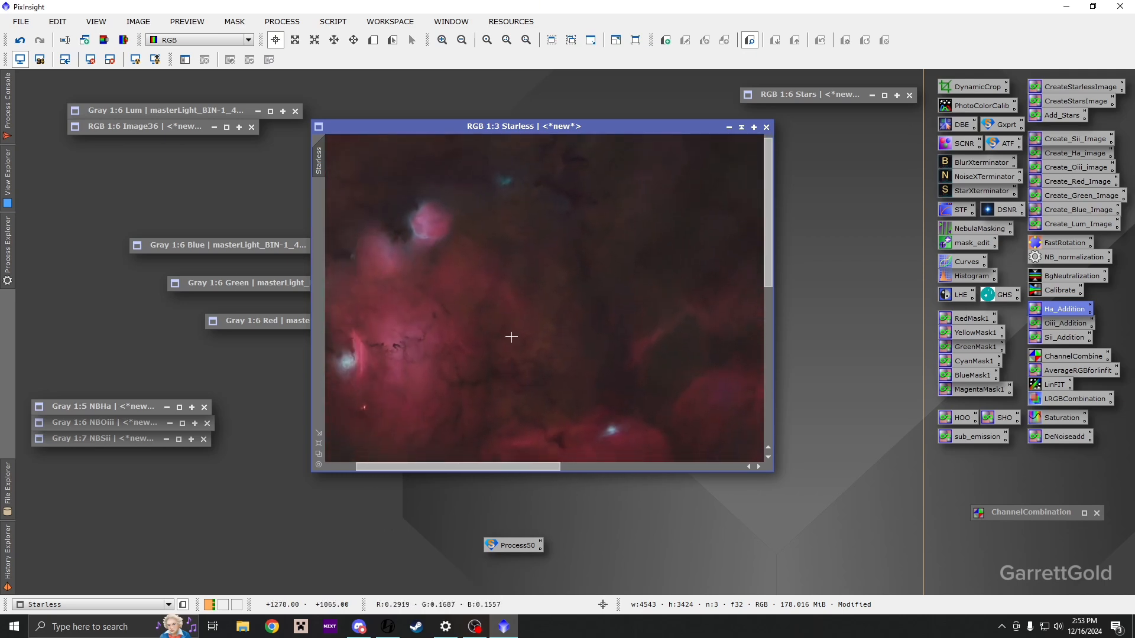
{"action": "scroll", "coordinate": [511, 187], "scroll_direction": "up", "scroll_amount": 2}
{"action": "left_click_drag", "start_coordinate": [483, 198], "coordinate": [466, 251]}
{"action": "scroll", "coordinate": [459, 266], "scroll_direction": "down", "scroll_amount": 2}
{"action": "left_click_drag", "start_coordinate": [455, 295], "coordinate": [557, 255]}
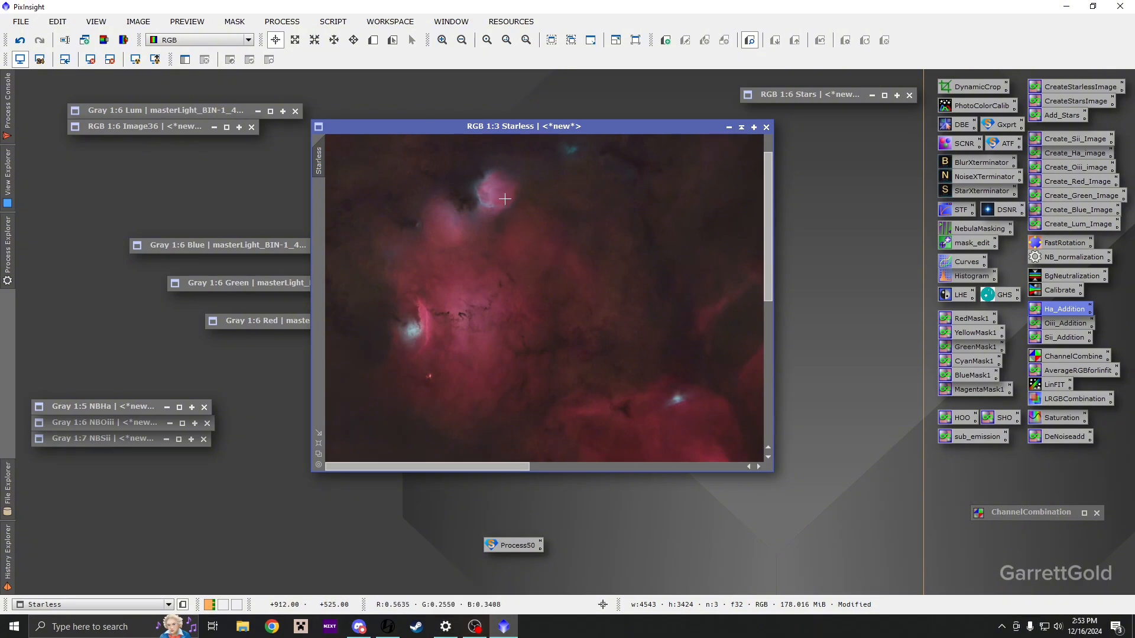
- Compare the Starless image with and without the Ha addition, and inspect the large bright nebula
{"action": "left_click", "coordinate": [24, 45]}
{"action": "left_click", "coordinate": [39, 42]}
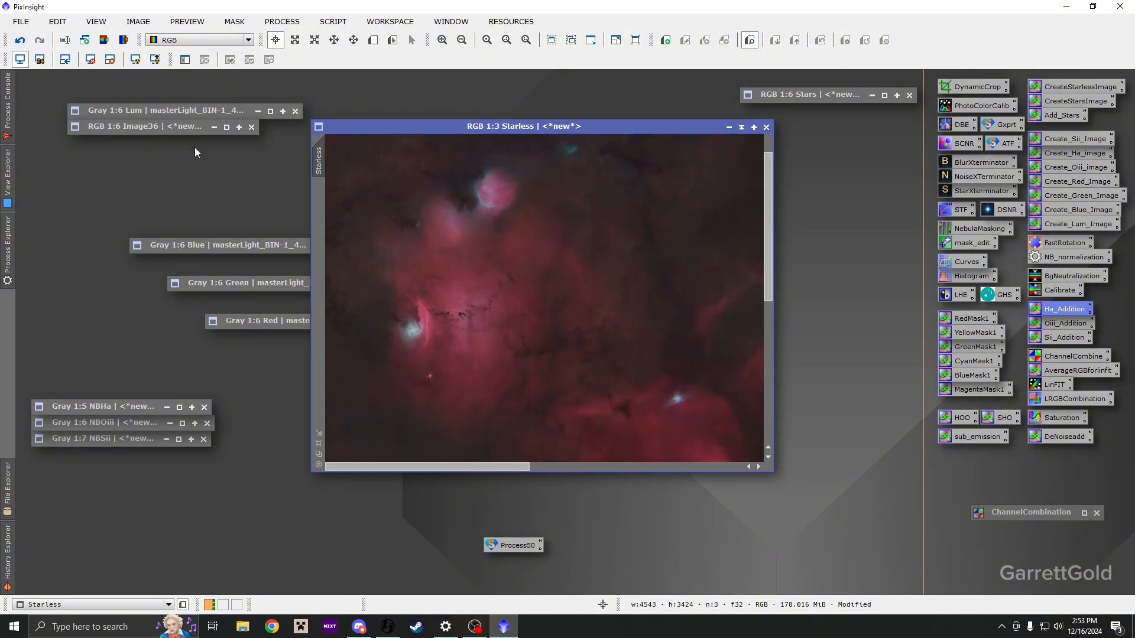
{"action": "left_click_drag", "start_coordinate": [487, 328], "coordinate": [361, 176]}
{"action": "left_click_drag", "start_coordinate": [546, 347], "coordinate": [441, 219]}
{"action": "scroll", "coordinate": [488, 340], "scroll_direction": "down", "scroll_amount": 2}
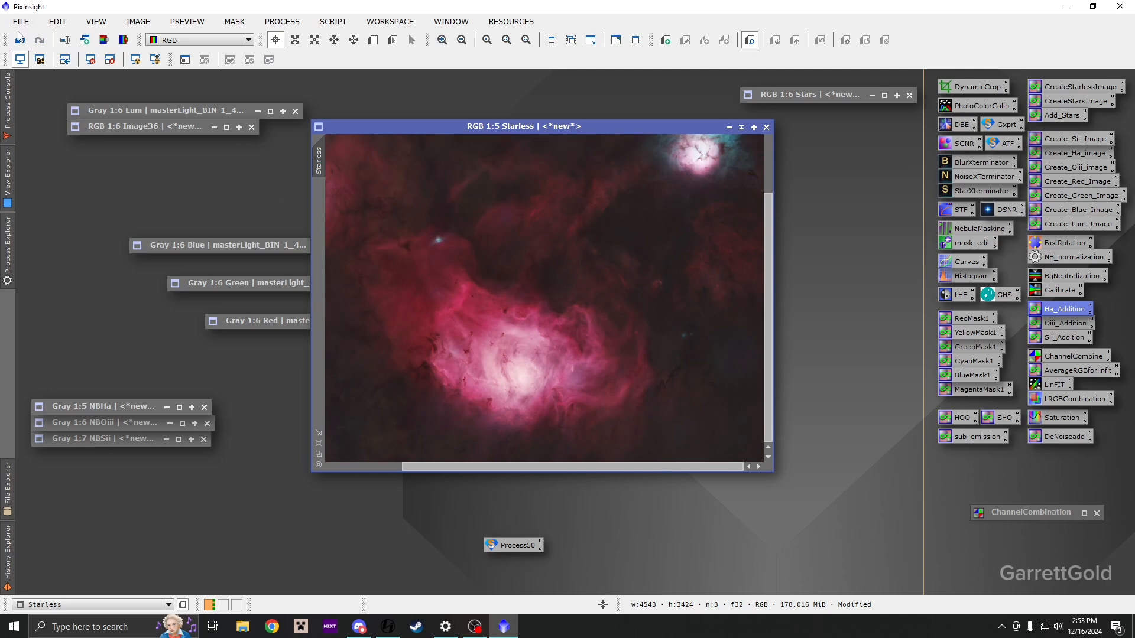
- Open the symbol definitions of the Ha_Addition PixelMath process and undo the Ha addition on the Starless image
{"action": "double_click", "coordinate": [1063, 306]}
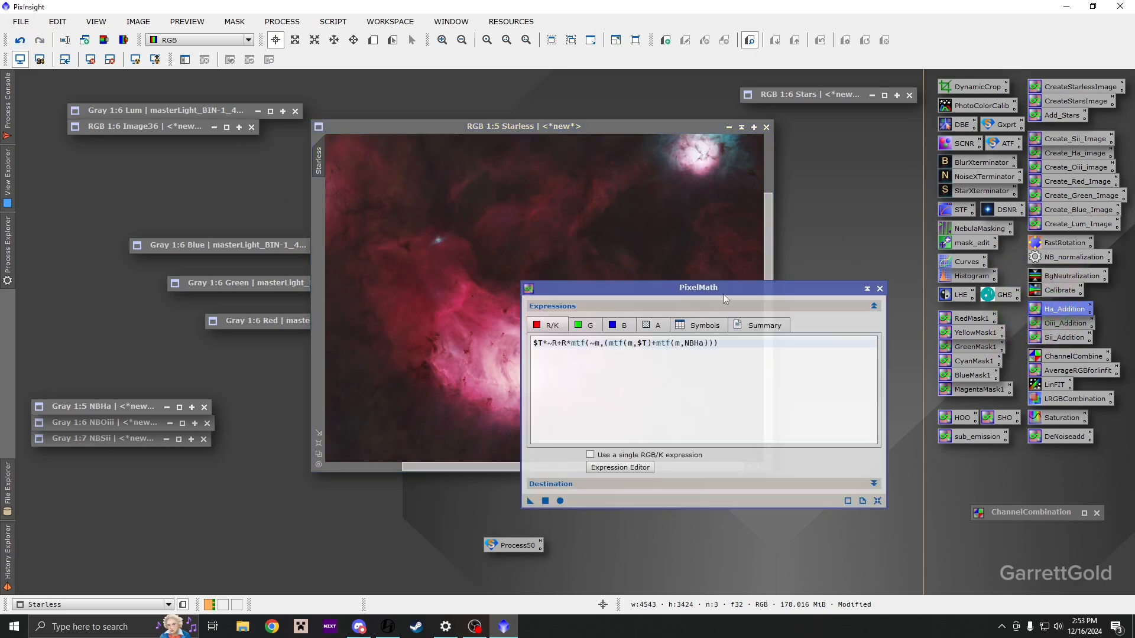
{"action": "left_click", "coordinate": [694, 326]}
{"action": "left_click_drag", "start_coordinate": [689, 292], "coordinate": [952, 276]}
{"action": "left_click", "coordinate": [526, 290]}
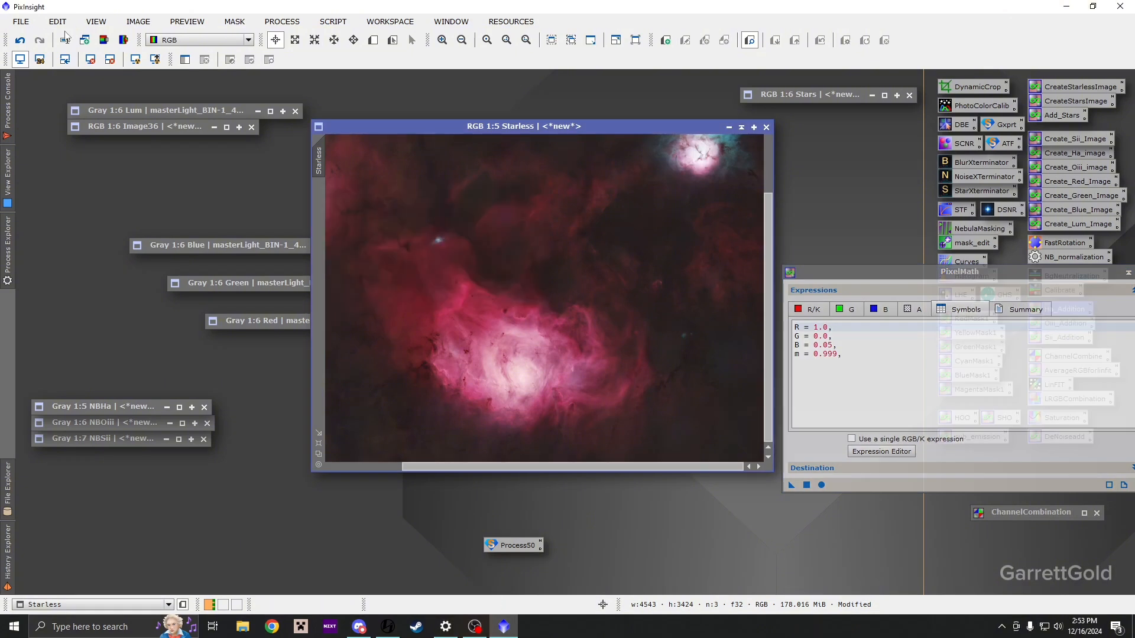
{"action": "left_click", "coordinate": [21, 41]}
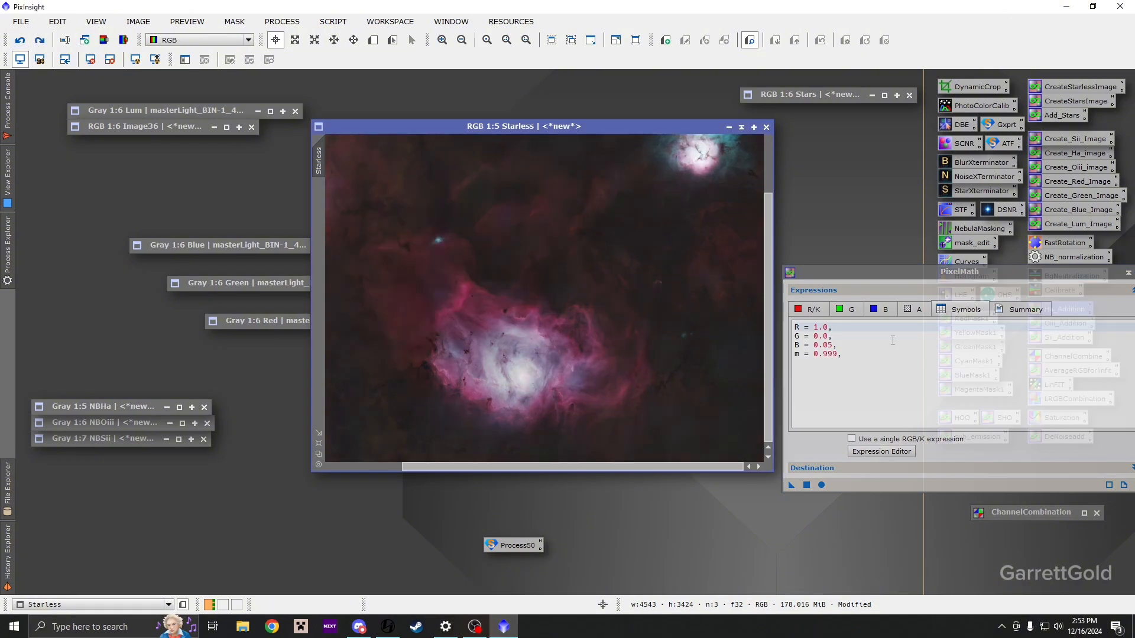
- Set the B symbol to 0.15 in the Ha_Addition PixelMath process, apply it to the Starless image, and inspect the nebula core
{"action": "left_click", "coordinate": [830, 345]}
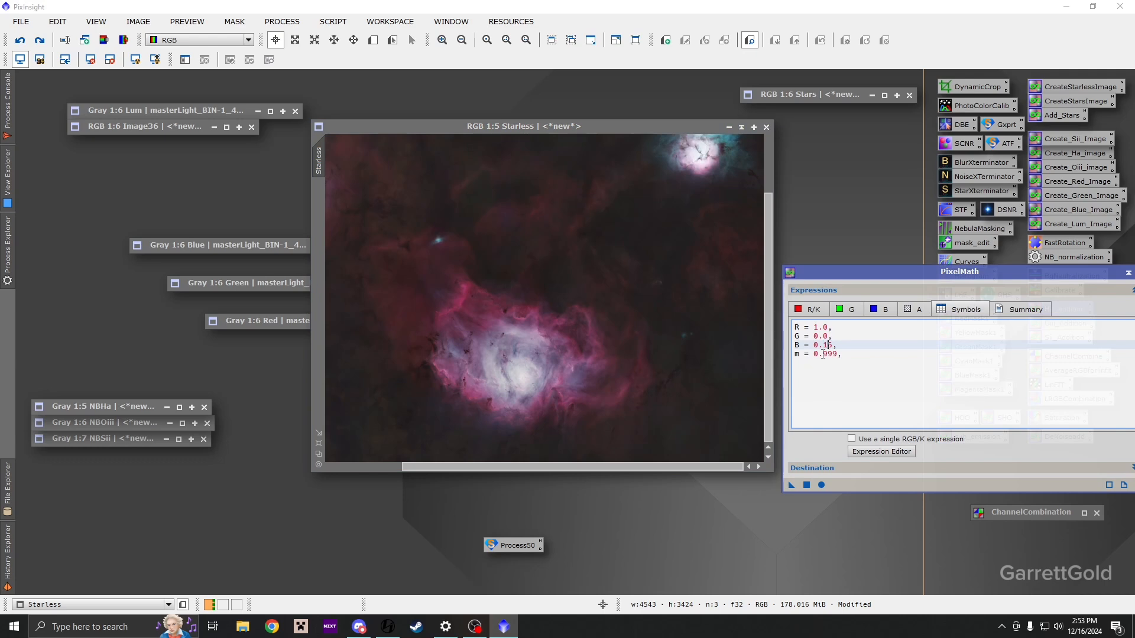
{"action": "left_click_drag", "start_coordinate": [793, 486], "coordinate": [627, 419]}
{"action": "scroll", "coordinate": [500, 335], "scroll_direction": "down", "scroll_amount": 2}
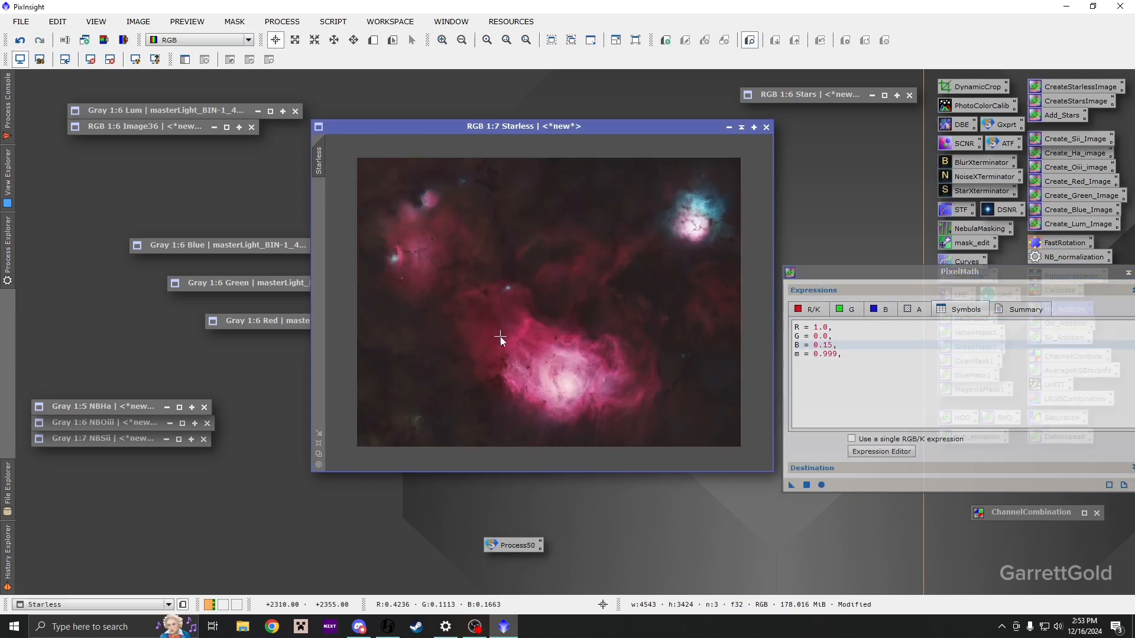
{"action": "scroll", "coordinate": [551, 377], "scroll_direction": "up", "scroll_amount": 5}
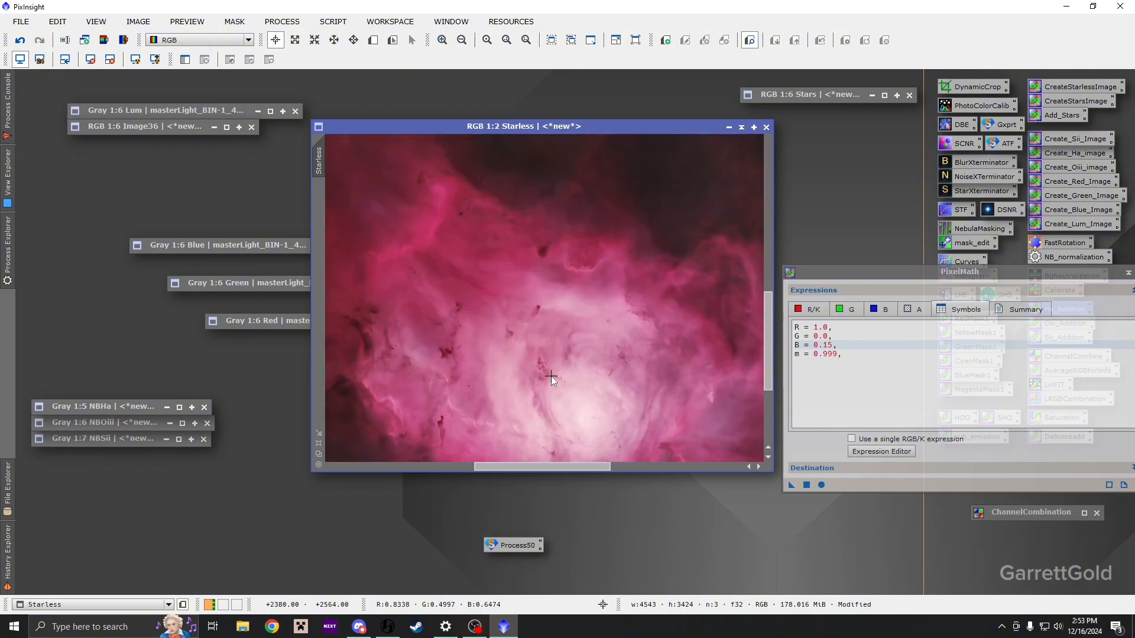
{"action": "left_click_drag", "start_coordinate": [1034, 274], "coordinate": [845, 263]}
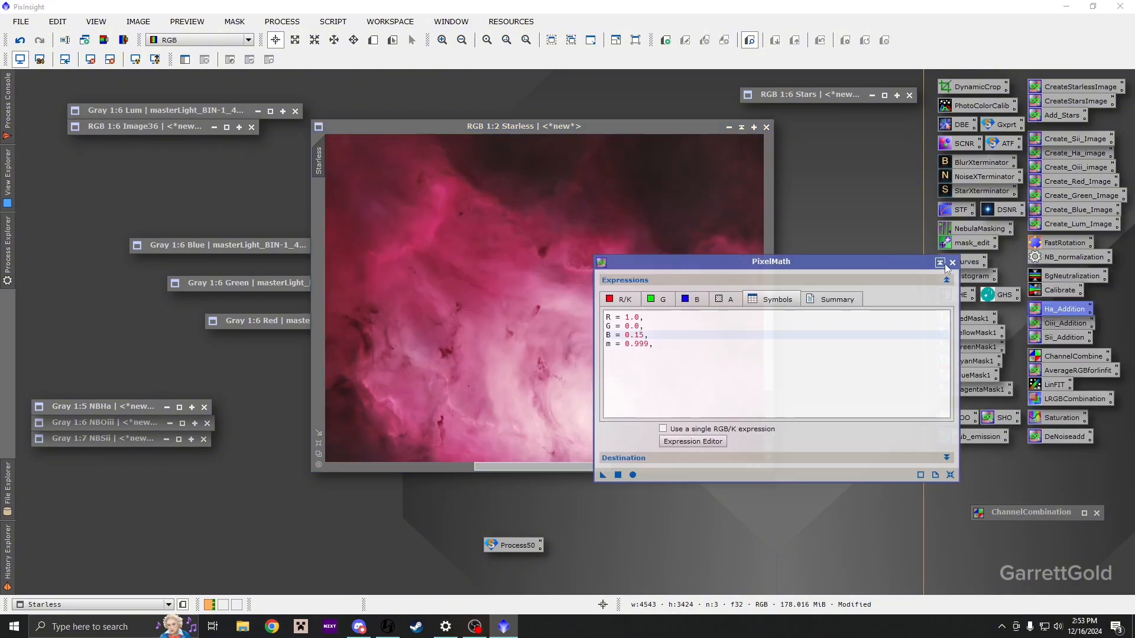
- Close the Ha_Addition PixelMath process and look over the whole Starless image
{"action": "left_click", "coordinate": [950, 262]}
{"action": "scroll", "coordinate": [583, 346], "scroll_direction": "down", "scroll_amount": 2}
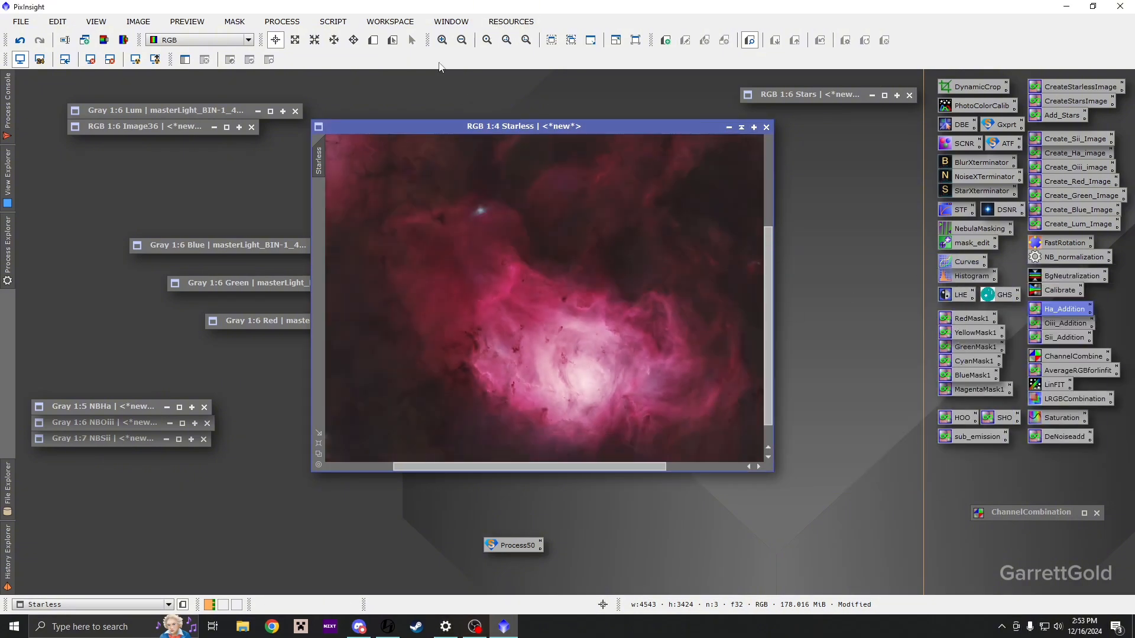
{"action": "scroll", "coordinate": [520, 390], "scroll_direction": "down", "scroll_amount": 1}
{"action": "scroll", "coordinate": [521, 391], "scroll_direction": "down", "scroll_amount": 1}
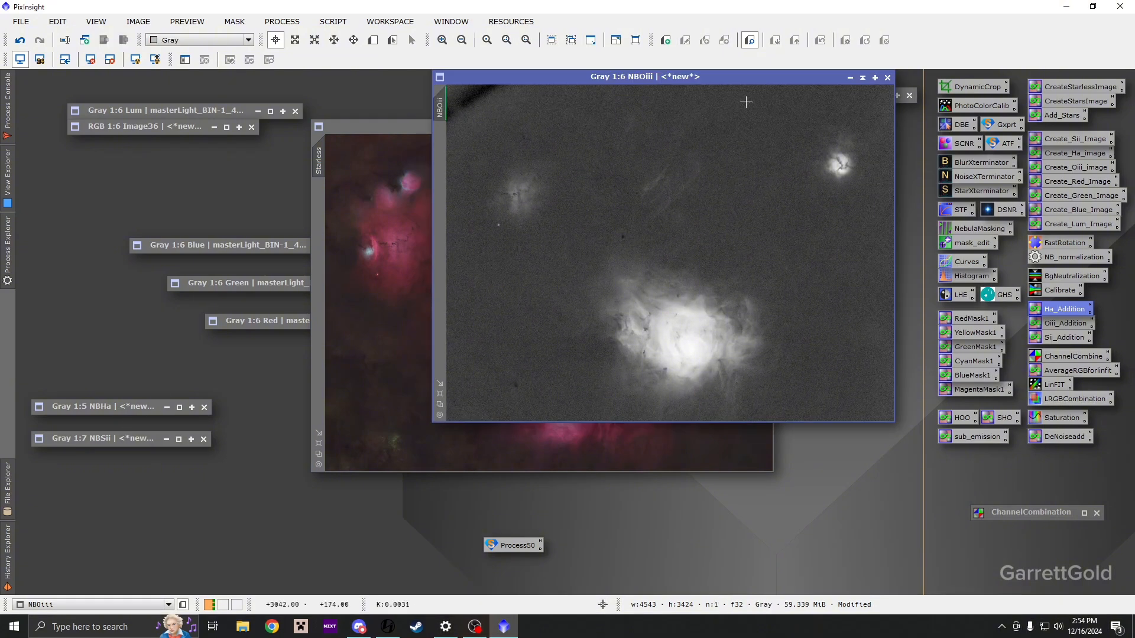
- Apply the saved ATF process to the NBOiii image after inspecting its faint filaments, and compare it with the Starless image
{"action": "left_click_drag", "start_coordinate": [742, 99], "coordinate": [531, 178]}
{"action": "scroll", "coordinate": [446, 284], "scroll_direction": "up", "scroll_amount": 3}
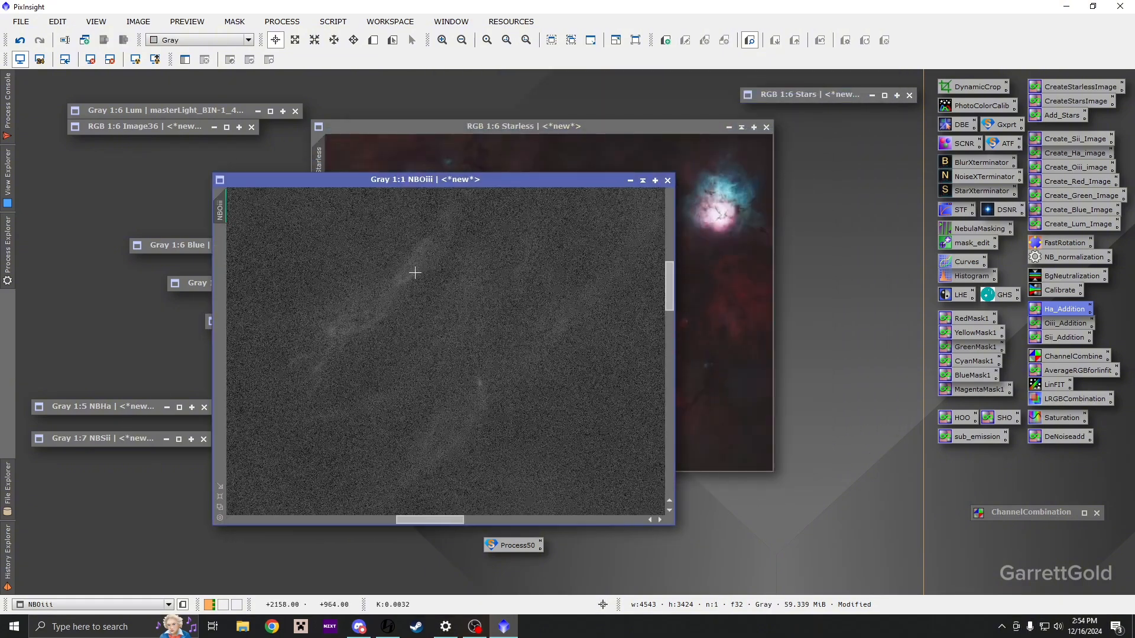
{"action": "scroll", "coordinate": [469, 237], "scroll_direction": "down", "scroll_amount": 5}
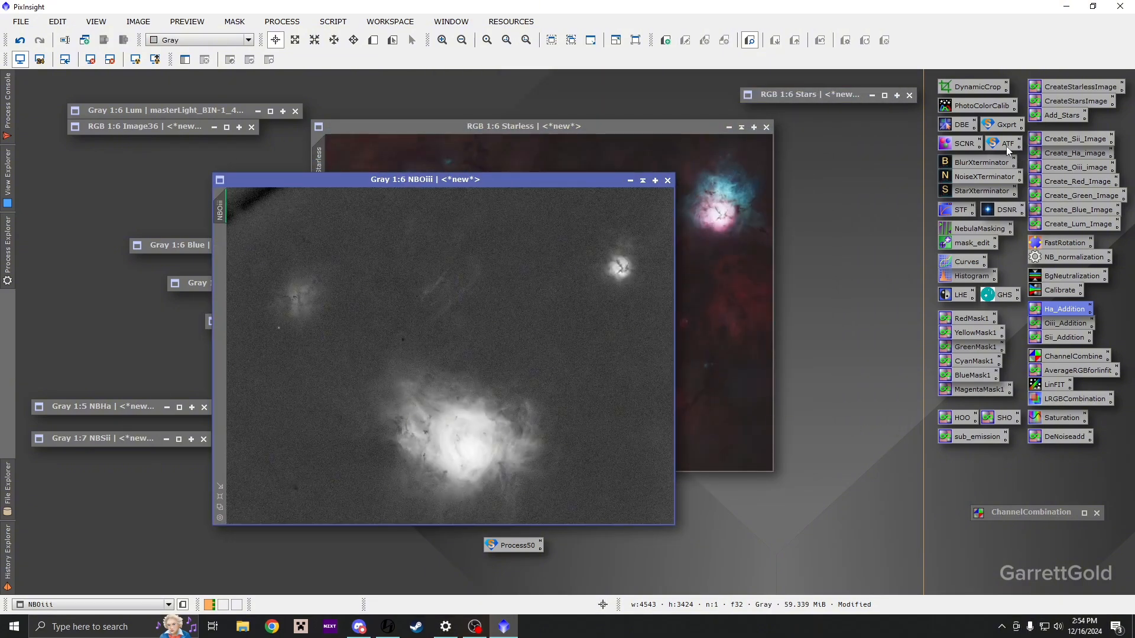
{"action": "left_click_drag", "start_coordinate": [1008, 151], "coordinate": [523, 307]}
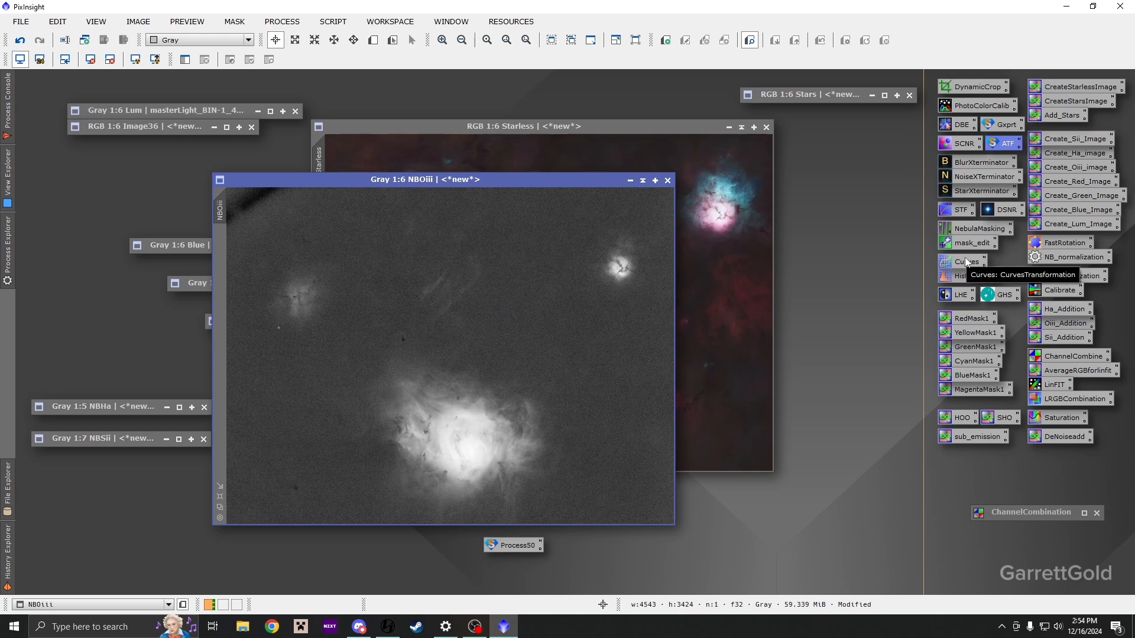
{"action": "left_click", "coordinate": [410, 145]}
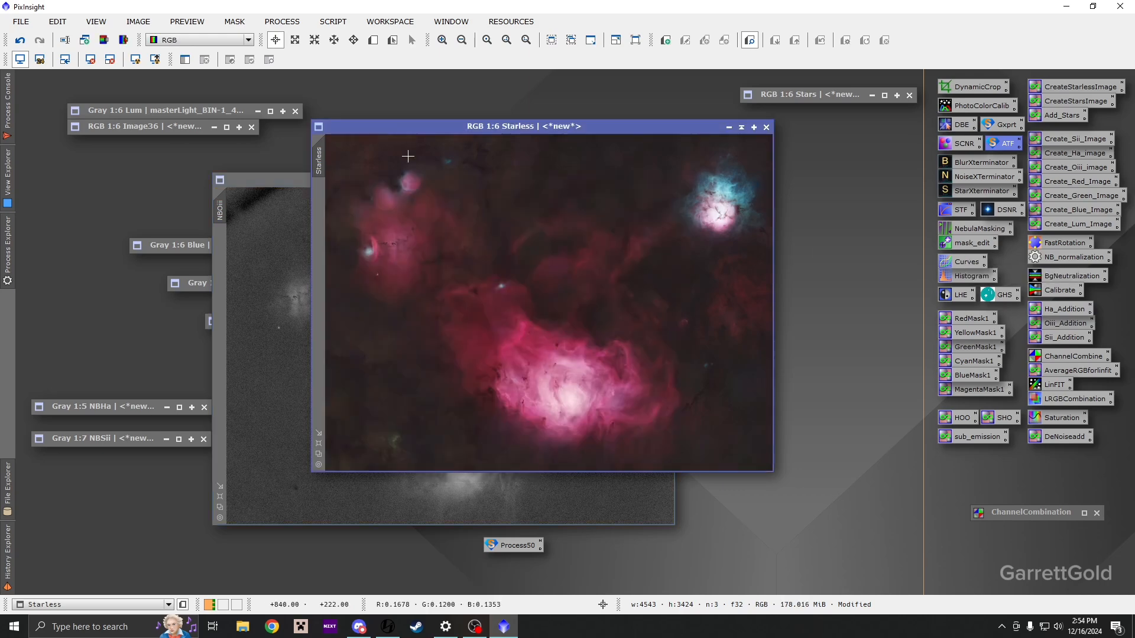
{"action": "left_click", "coordinate": [279, 242]}
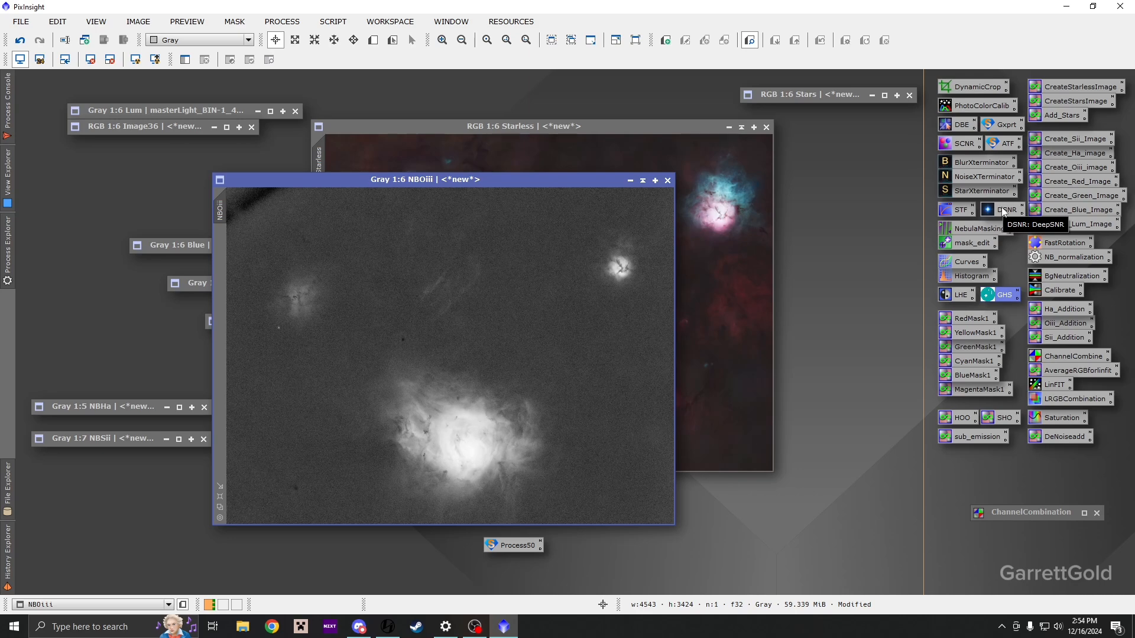
- Denoise the NBOiii image using NoiseXTerminator with Denoise 0.90 and Detail 0.15, and inspect the smoothed filaments
{"action": "double_click", "coordinate": [980, 177]}
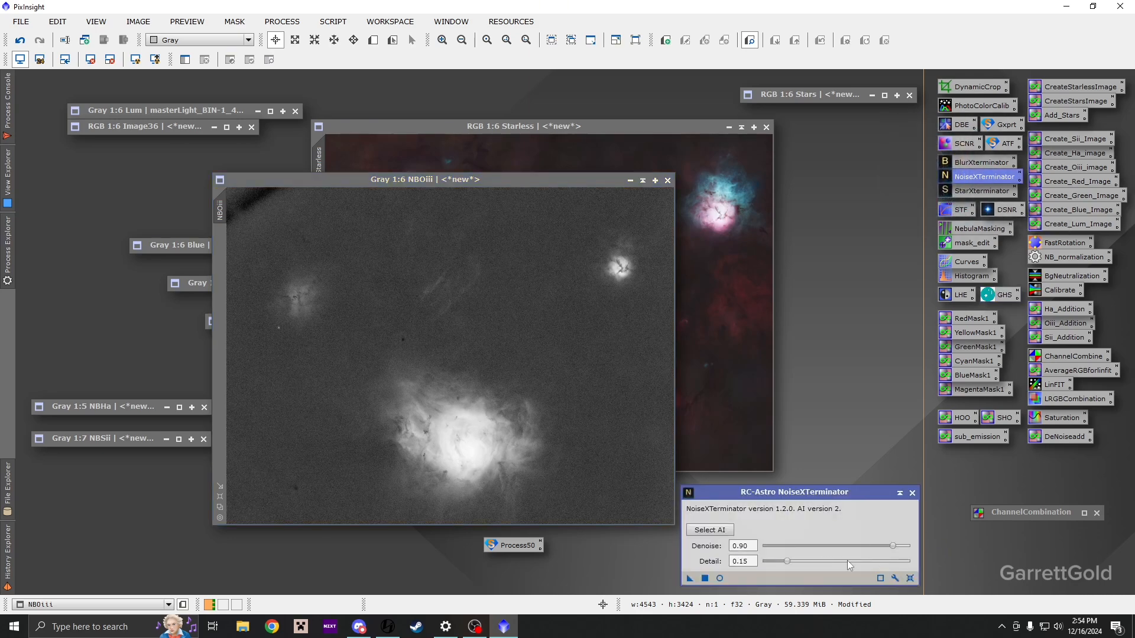
{"action": "left_click_drag", "start_coordinate": [786, 492], "coordinate": [651, 375]}
{"action": "left_click_drag", "start_coordinate": [551, 463], "coordinate": [475, 393]}
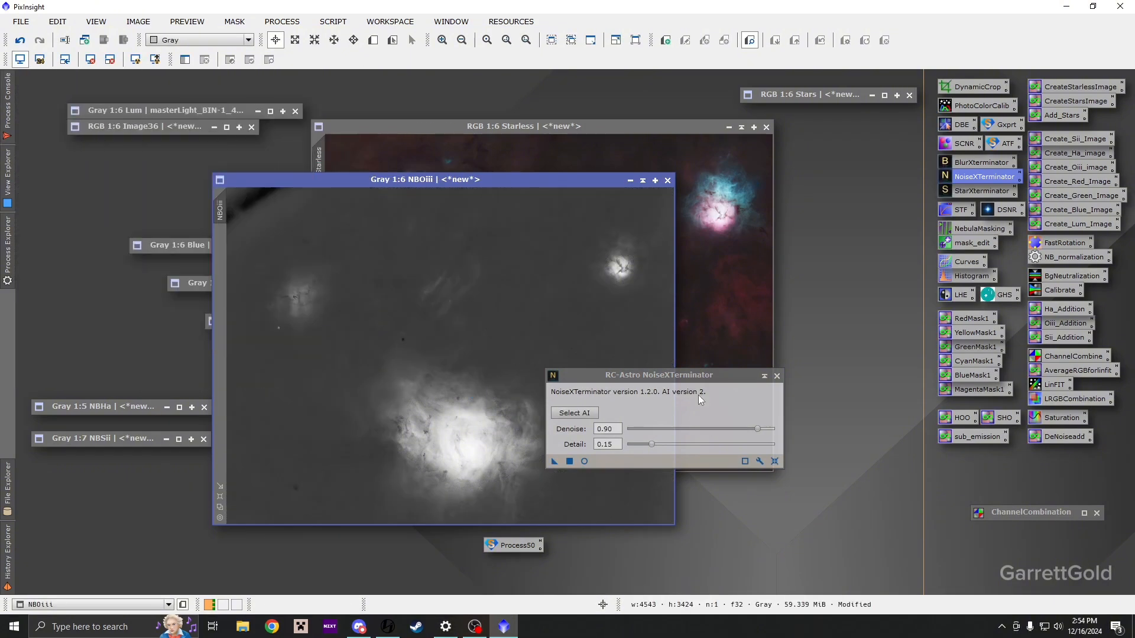
{"action": "left_click", "coordinate": [777, 376]}
{"action": "scroll", "coordinate": [444, 291], "scroll_direction": "up", "scroll_amount": 5}
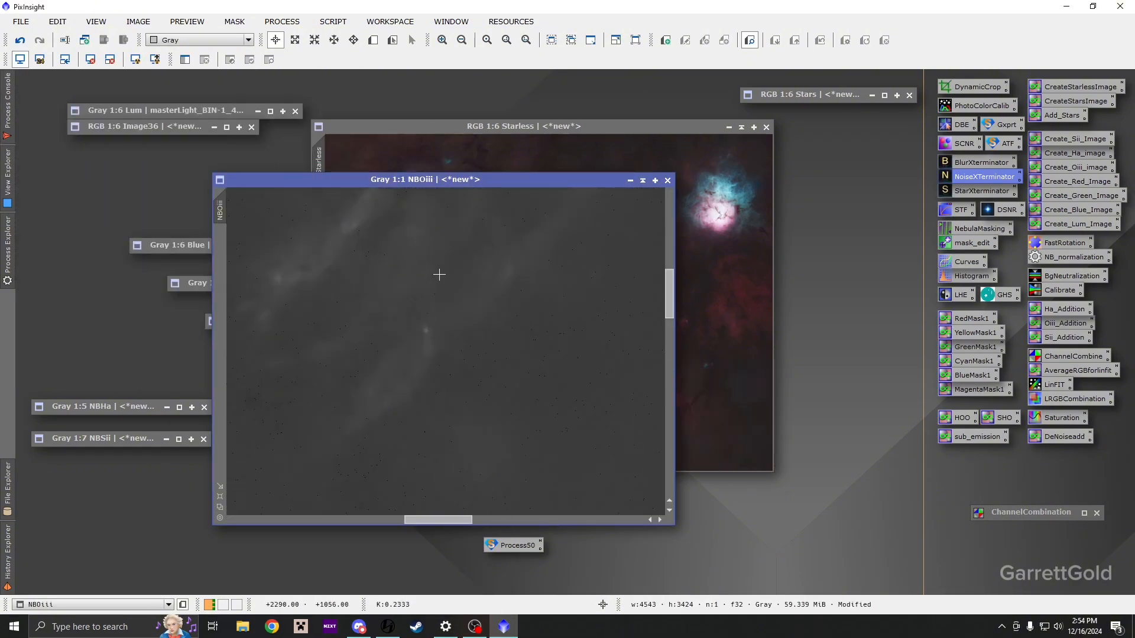
{"action": "scroll", "coordinate": [439, 274], "scroll_direction": "down", "scroll_amount": 5}
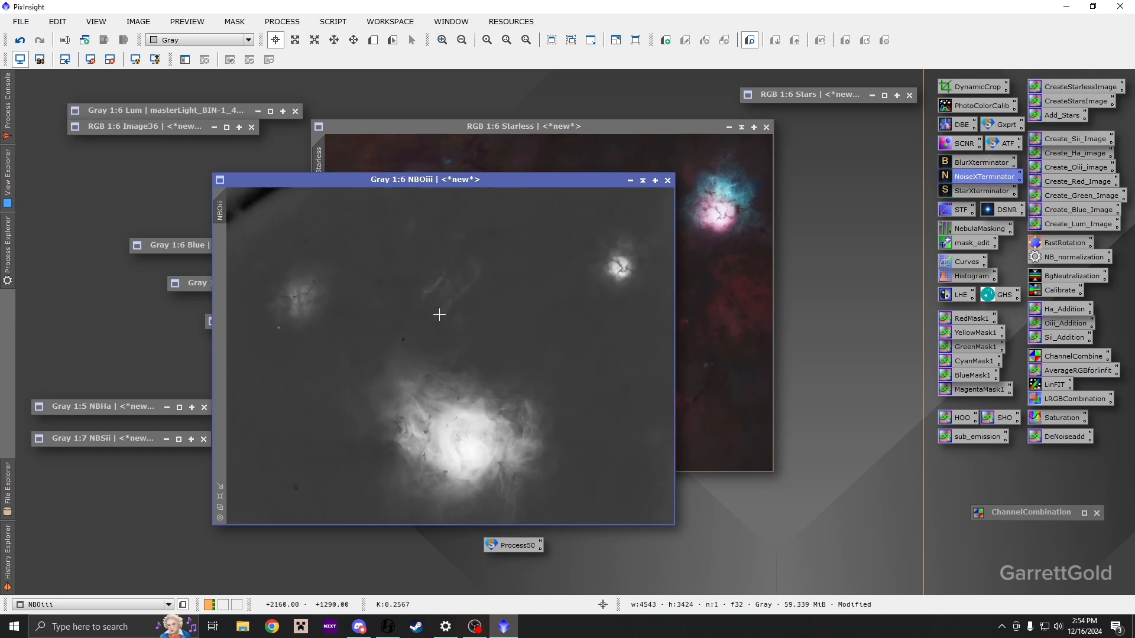
- Darken the NBOiii background with a previewed CurvesTransformation, using curve points at 0.25581/0.04651 and 0.76744/0.62532
{"action": "double_click", "coordinate": [963, 261]}
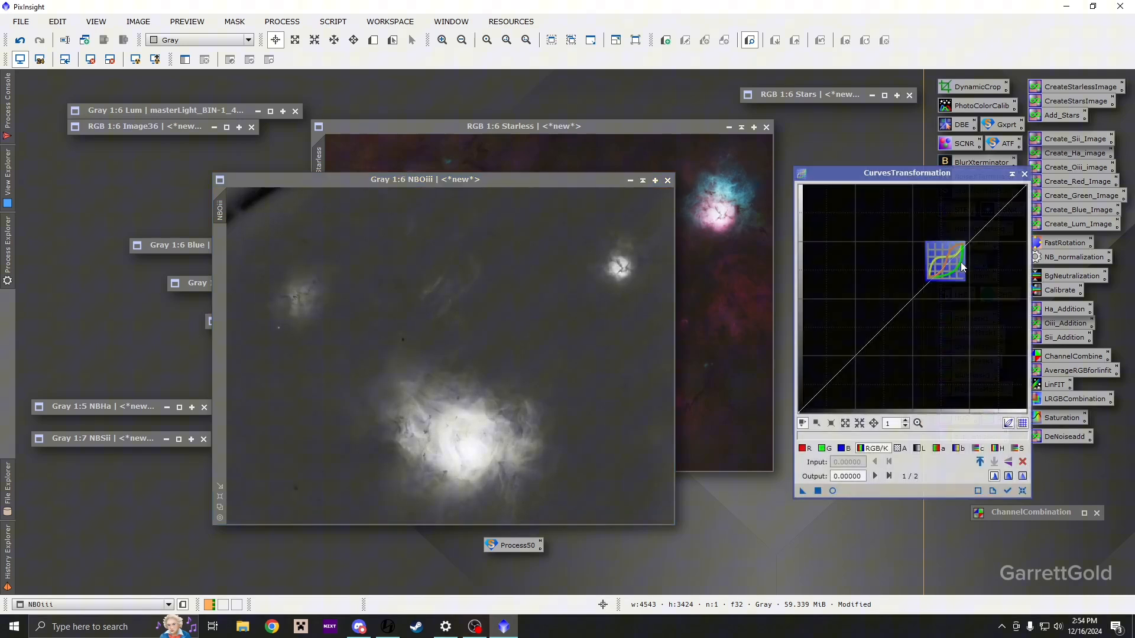
{"action": "left_click", "coordinate": [832, 490]}
{"action": "mouse_move", "coordinate": [572, 294]}
{"action": "left_mouse_down"}
{"action": "mouse_move", "coordinate": [511, 291]}
{"action": "mouse_move", "coordinate": [549, 309]}
{"action": "left_mouse_up"}
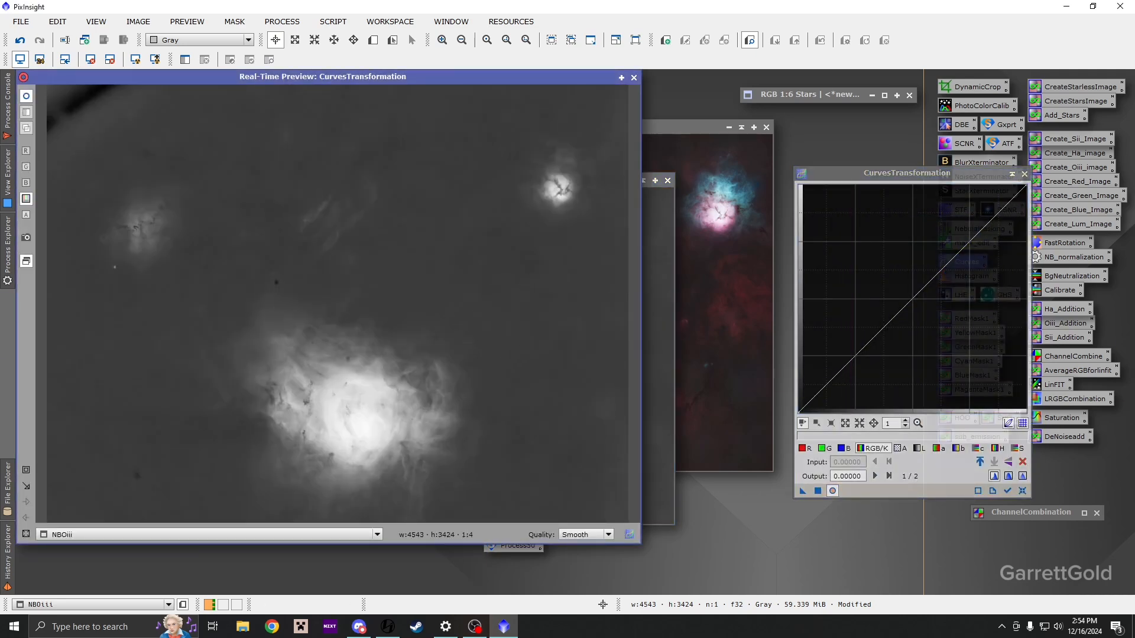
{"action": "left_click_drag", "start_coordinate": [851, 357], "coordinate": [849, 412]}
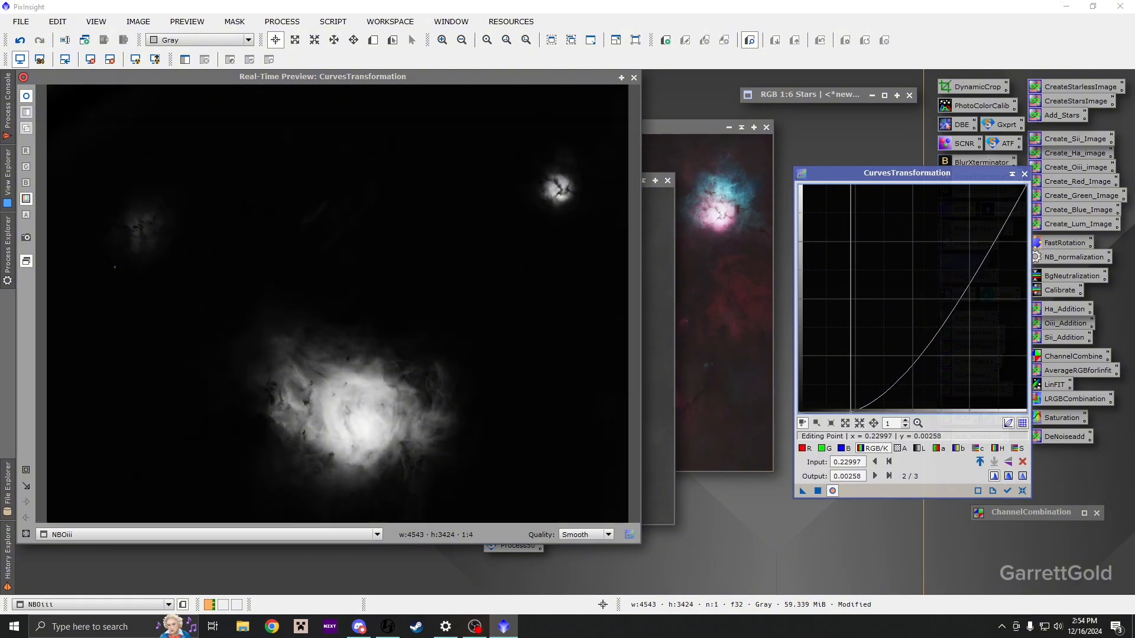
{"action": "left_click_drag", "start_coordinate": [943, 333], "coordinate": [913, 303]}
{"action": "left_click_drag", "start_coordinate": [855, 408], "coordinate": [857, 402]}
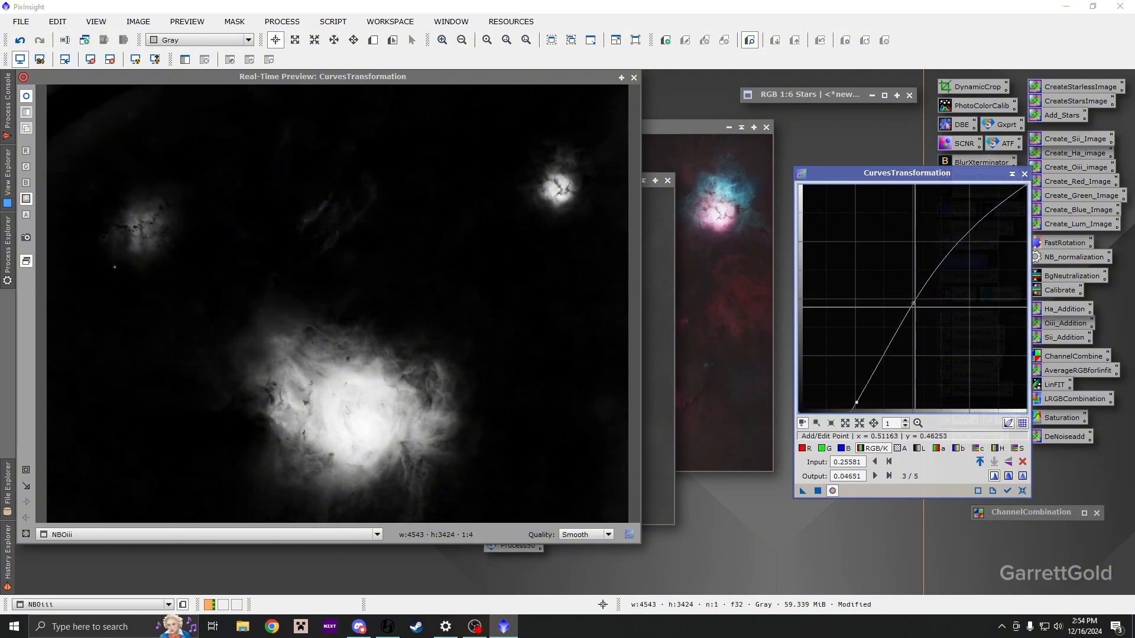
{"action": "left_click_drag", "start_coordinate": [914, 302], "coordinate": [973, 270]}
{"action": "left_click", "coordinate": [819, 491]}
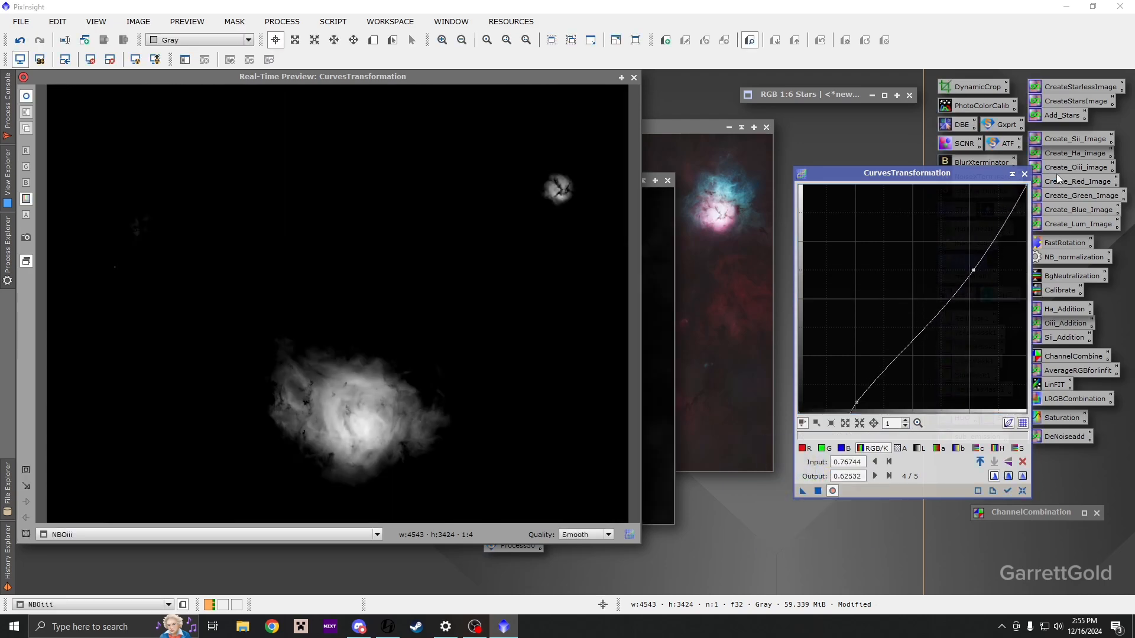
{"action": "left_click", "coordinate": [1024, 174]}
{"action": "left_click", "coordinate": [634, 77]}
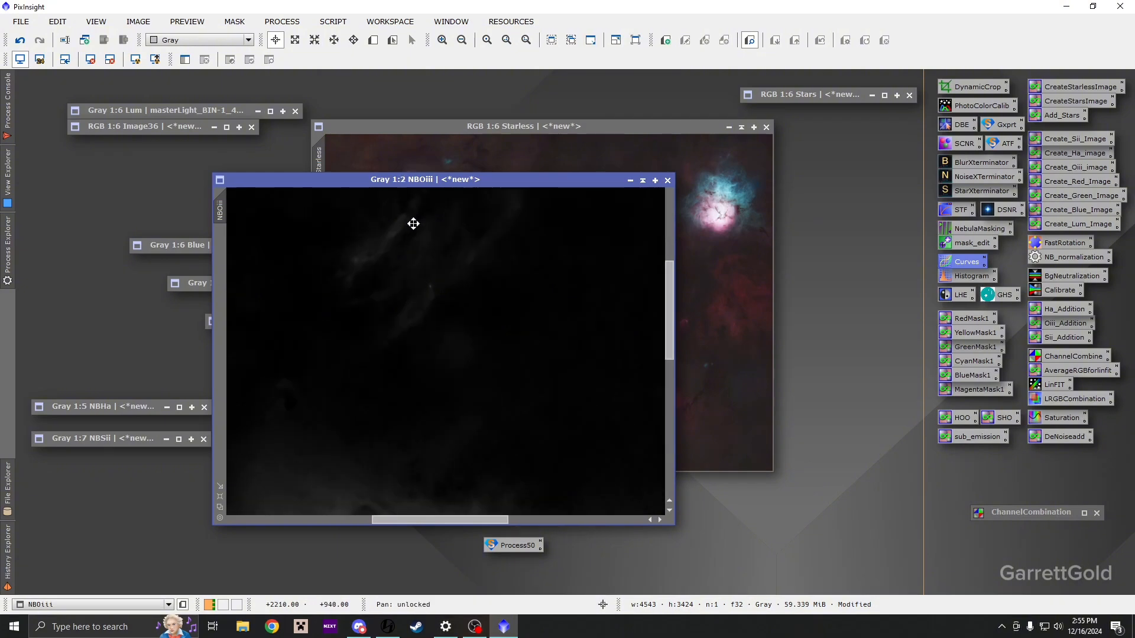
- Inspect the faint filaments in the darkened NBOiii image, and collapse its window to reveal the Starless image
{"action": "left_click_drag", "start_coordinate": [413, 224], "coordinate": [431, 314]}
{"action": "scroll", "coordinate": [449, 298], "scroll_direction": "down", "scroll_amount": 4}
{"action": "left_click", "coordinate": [643, 180]}
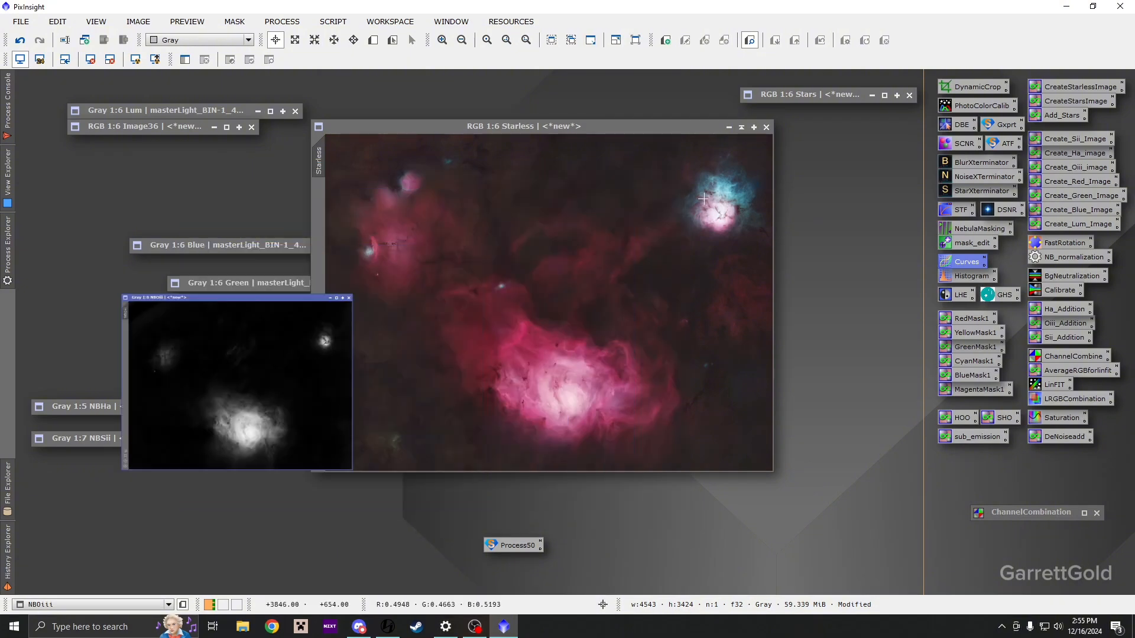
- Try the Oiii_Addition process on the Starless image, and undo it after examining the nebulosity near the image's upper-left corner
{"action": "left_click_drag", "start_coordinate": [1063, 323], "coordinate": [612, 305]}
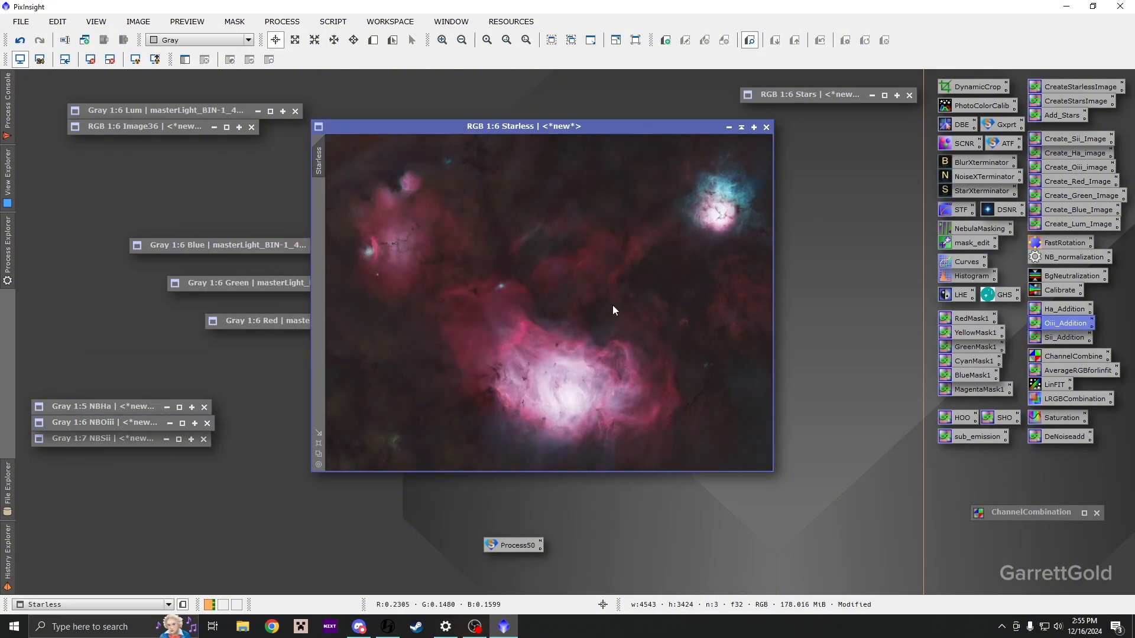
{"action": "scroll", "coordinate": [610, 291], "scroll_direction": "up", "scroll_amount": 1}
{"action": "scroll", "coordinate": [472, 229], "scroll_direction": "up", "scroll_amount": 1}
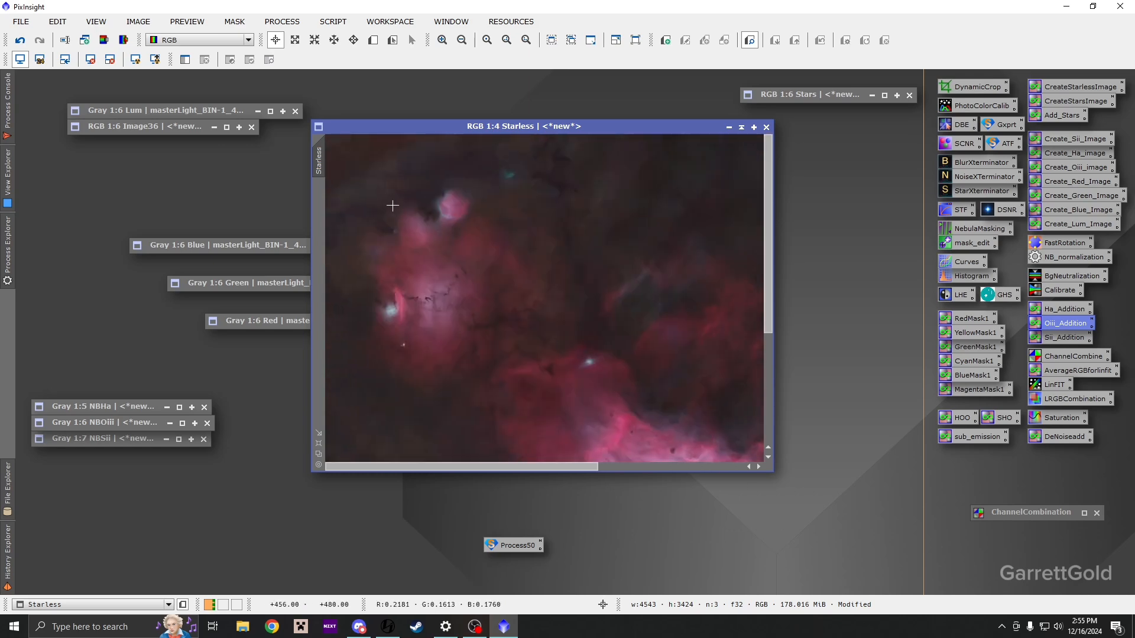
{"action": "scroll", "coordinate": [393, 205], "scroll_direction": "down", "scroll_amount": 2}
{"action": "scroll", "coordinate": [378, 189], "scroll_direction": "up", "scroll_amount": 5}
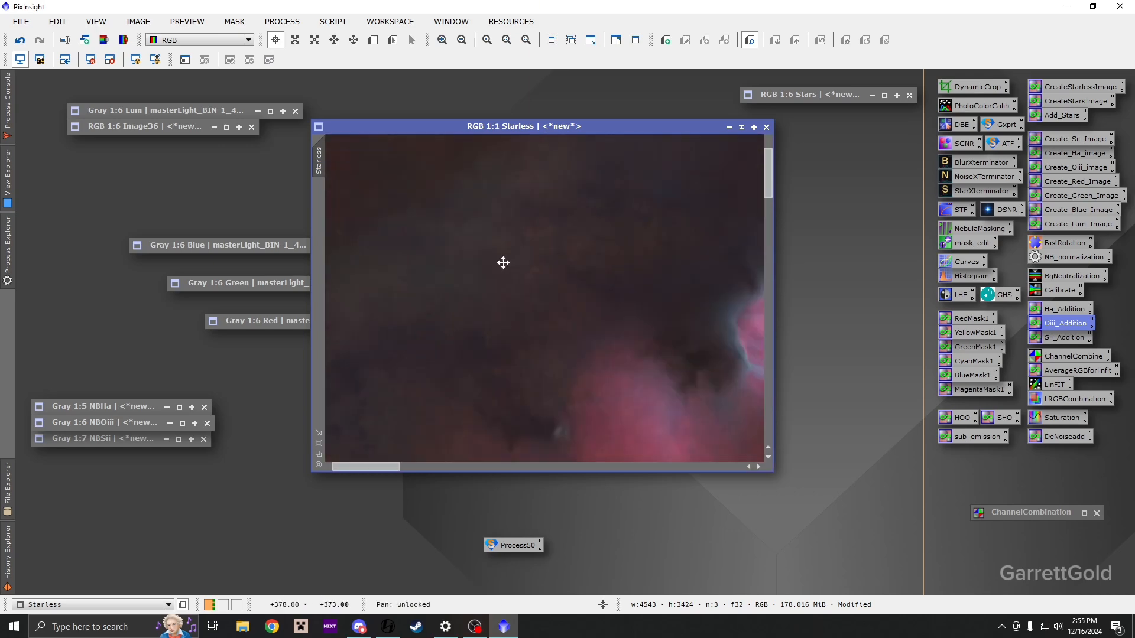
{"action": "scroll", "coordinate": [503, 262], "scroll_direction": "down", "scroll_amount": 5}
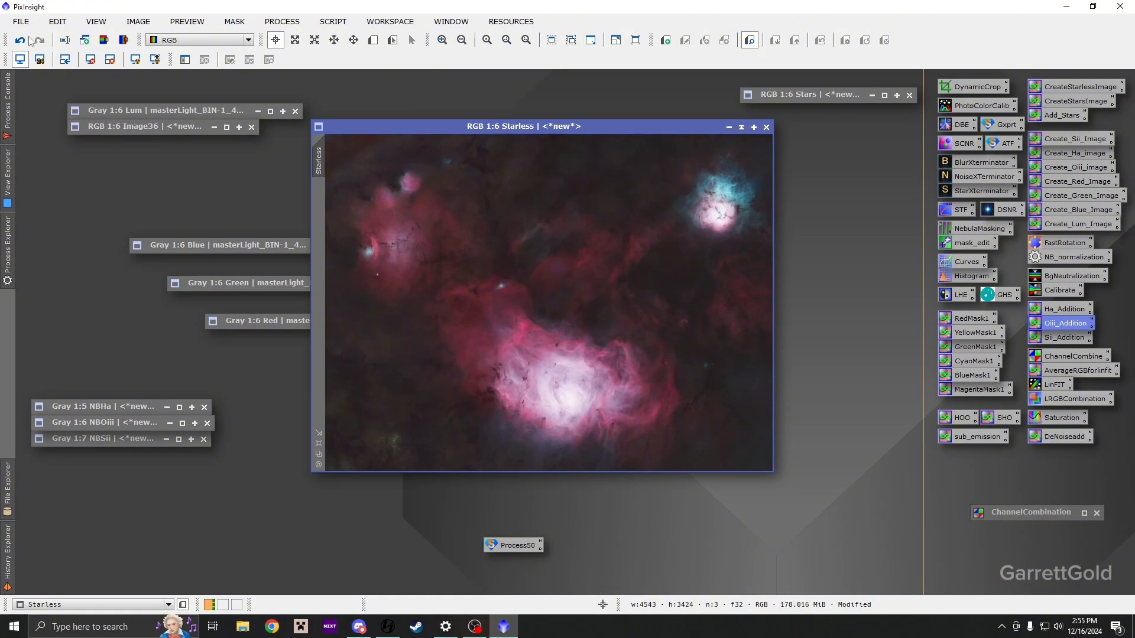
{"action": "left_click", "coordinate": [20, 40]}
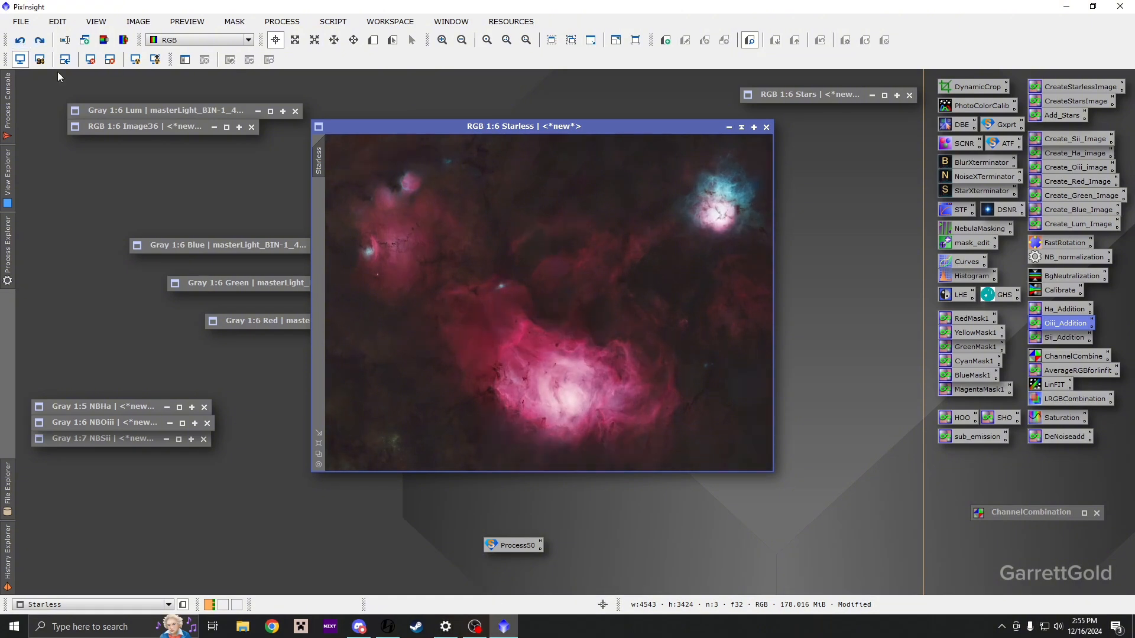
- Reopen the NBOiii image at its upper-left corner and start CloneStamp with a brush radius of 20
{"action": "double_click", "coordinate": [127, 425]}
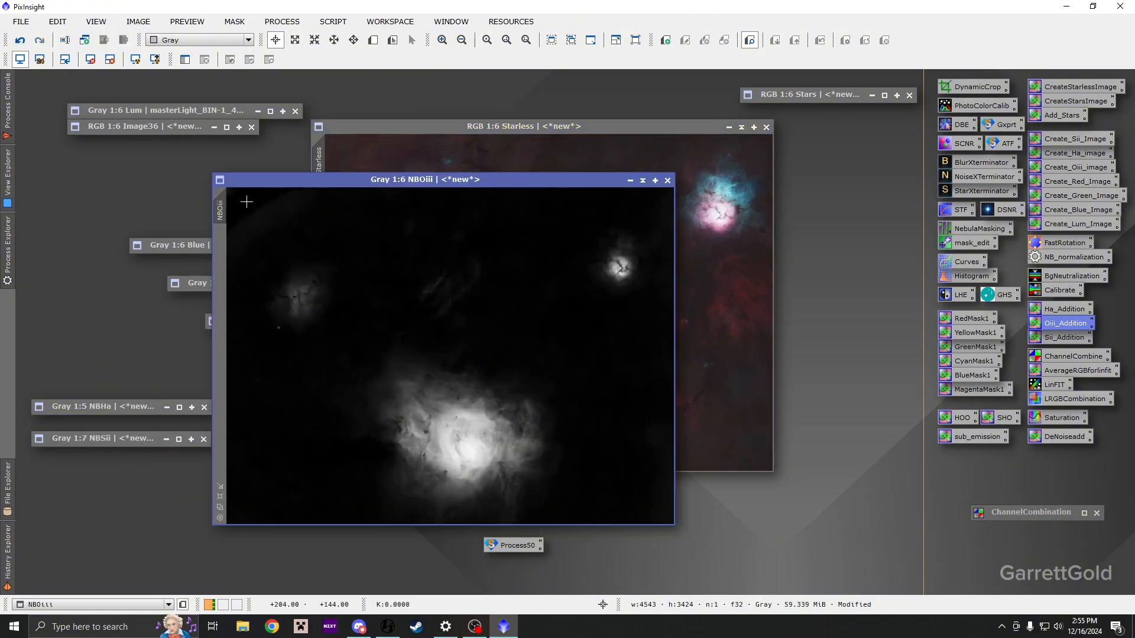
{"action": "scroll", "coordinate": [246, 202], "scroll_direction": "down", "scroll_amount": 2}
{"action": "scroll", "coordinate": [247, 202], "scroll_direction": "up", "scroll_amount": 5}
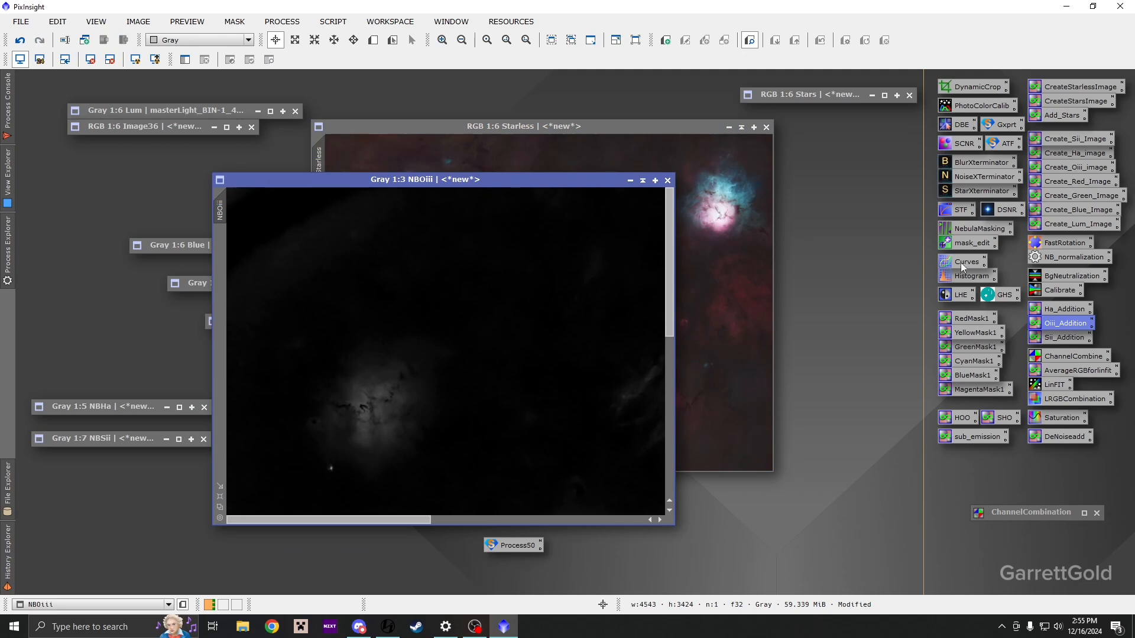
{"action": "double_click", "coordinate": [963, 244]}
{"action": "left_click_drag", "start_coordinate": [536, 184], "coordinate": [651, 185]}
{"action": "left_click", "coordinate": [374, 210]}
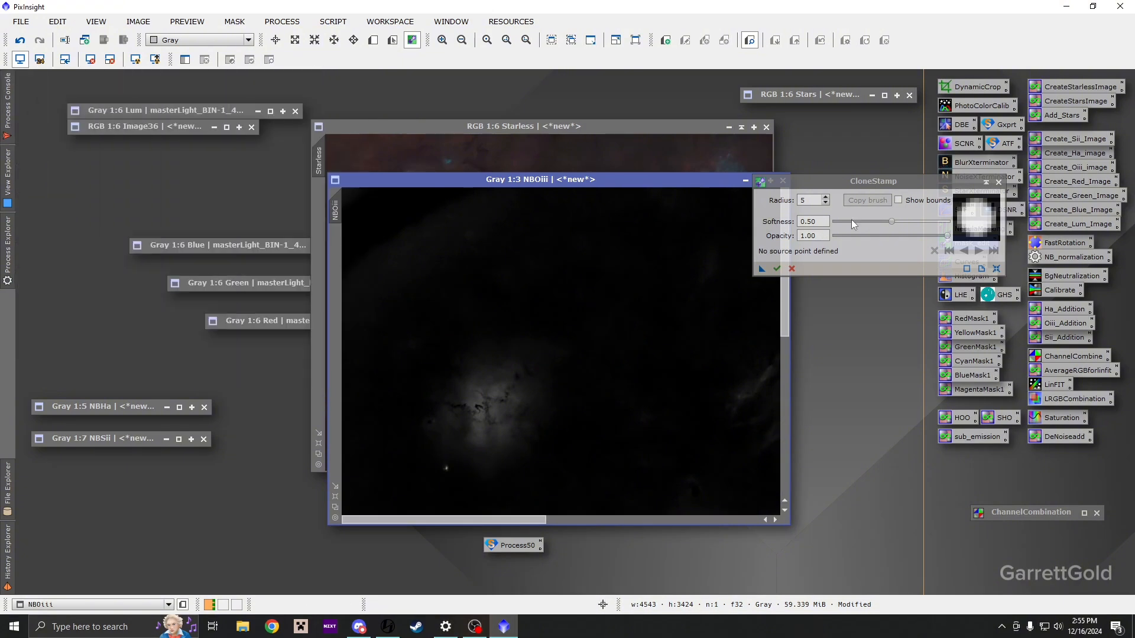
{"action": "left_click", "coordinate": [826, 198]}
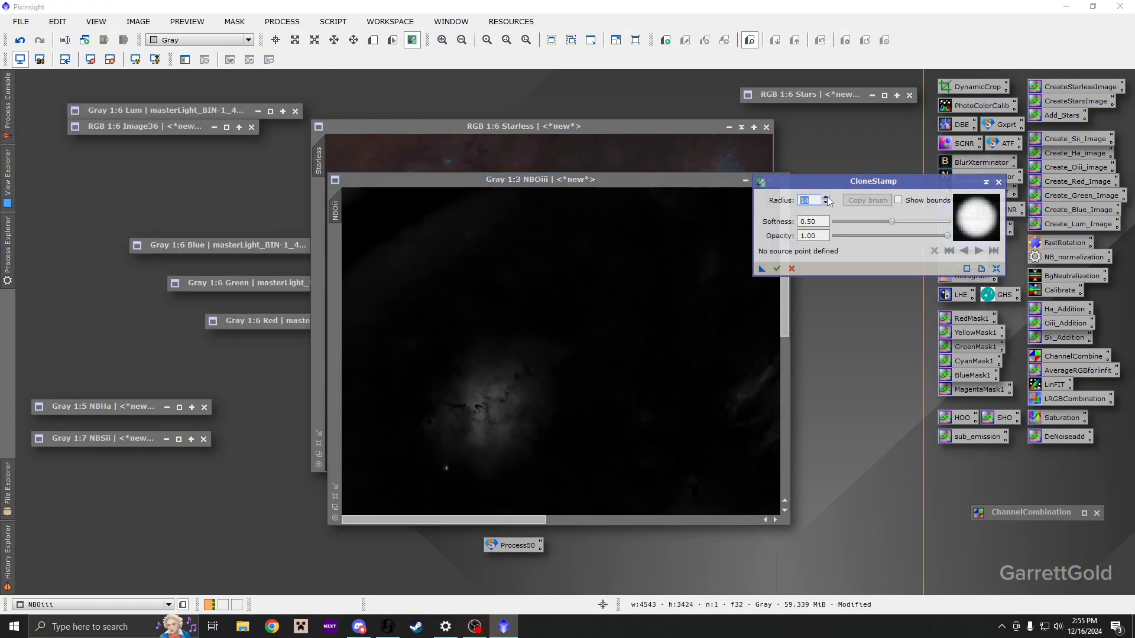
{"action": "left_click", "coordinate": [826, 202]}
- Clone dark background over the faint arc in the NBOiii image's upper-left corner, enlarging the brush radius to 40, and close CloneStamp
{"action": "left_click", "coordinate": [367, 204], "text": "ctrl"}
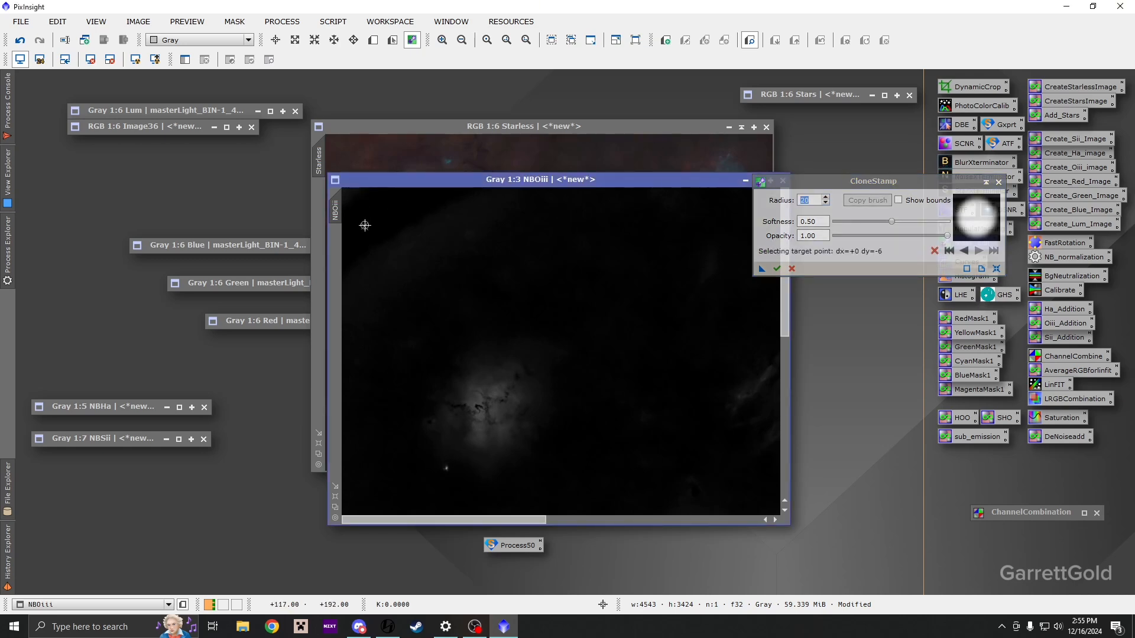
{"action": "left_click", "coordinate": [364, 225]}
{"action": "mouse_move", "coordinate": [350, 253]}
{"action": "left_mouse_down"}
{"action": "mouse_move", "coordinate": [385, 240]}
{"action": "mouse_move", "coordinate": [339, 269]}
{"action": "mouse_move", "coordinate": [354, 285]}
{"action": "left_mouse_up"}
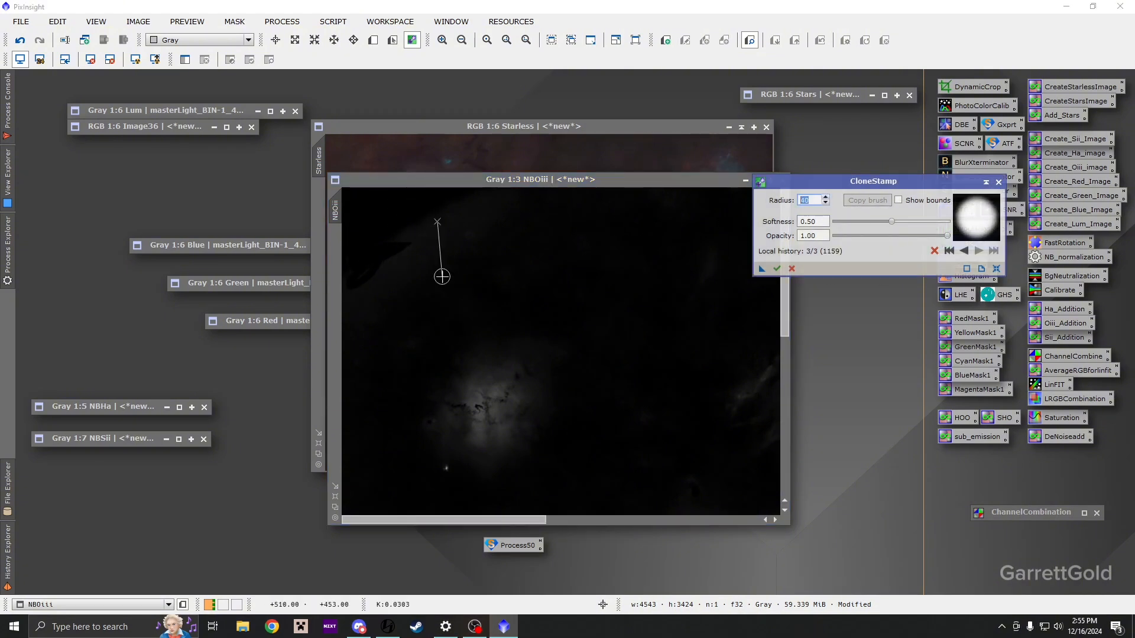
{"action": "left_click", "coordinate": [362, 239]}
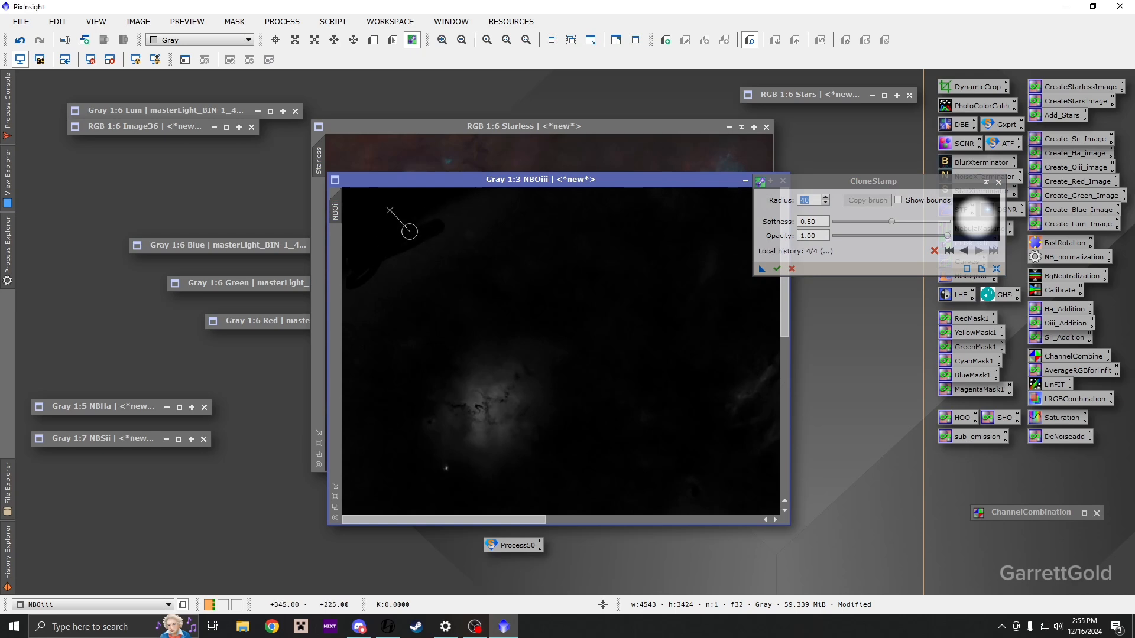
{"action": "left_click", "coordinate": [361, 239]}
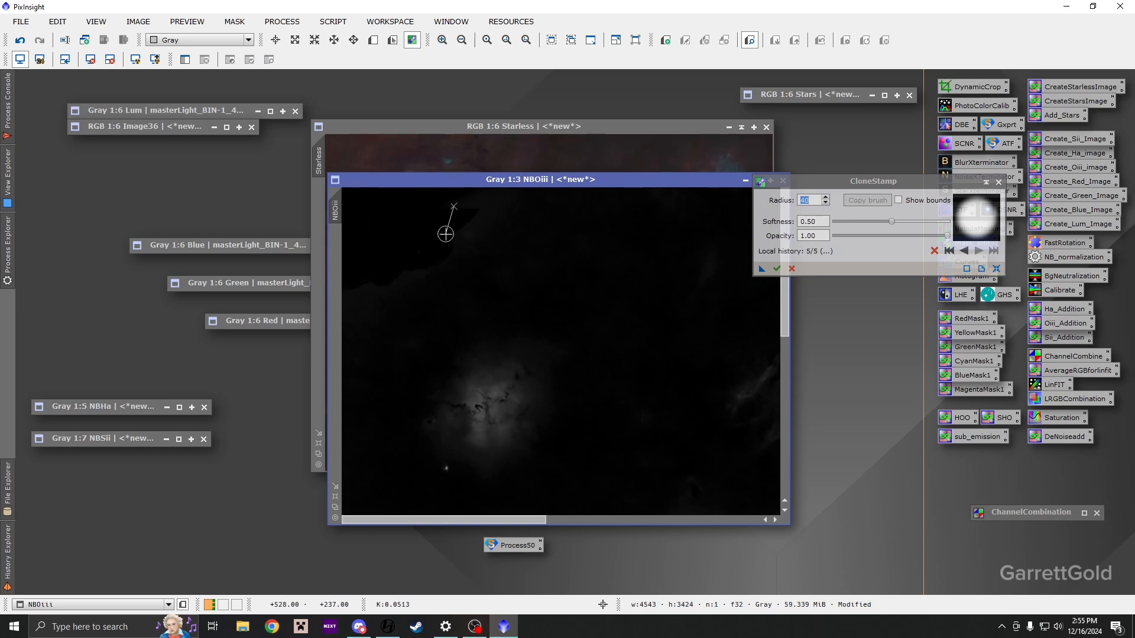
{"action": "left_click", "coordinate": [389, 252], "text": "ctrl"}
{"action": "mouse_move", "coordinate": [437, 249]}
{"action": "left_mouse_down"}
{"action": "mouse_move", "coordinate": [409, 253]}
{"action": "mouse_move", "coordinate": [464, 223]}
{"action": "mouse_move", "coordinate": [497, 225]}
{"action": "mouse_move", "coordinate": [462, 233]}
{"action": "mouse_move", "coordinate": [445, 208]}
{"action": "mouse_move", "coordinate": [527, 187]}
{"action": "mouse_move", "coordinate": [493, 199]}
{"action": "mouse_move", "coordinate": [522, 205]}
{"action": "mouse_move", "coordinate": [500, 223]}
{"action": "mouse_move", "coordinate": [472, 237]}
{"action": "mouse_move", "coordinate": [464, 221]}
{"action": "mouse_move", "coordinate": [501, 238]}
{"action": "mouse_move", "coordinate": [428, 257]}
{"action": "mouse_move", "coordinate": [396, 282]}
{"action": "mouse_move", "coordinate": [404, 291]}
{"action": "mouse_move", "coordinate": [384, 328]}
{"action": "mouse_move", "coordinate": [371, 328]}
{"action": "mouse_move", "coordinate": [380, 276]}
{"action": "mouse_move", "coordinate": [367, 282]}
{"action": "mouse_move", "coordinate": [361, 320]}
{"action": "mouse_move", "coordinate": [346, 296]}
{"action": "mouse_move", "coordinate": [376, 287]}
{"action": "mouse_move", "coordinate": [390, 309]}
{"action": "left_mouse_up"}
{"action": "left_click", "coordinate": [474, 216], "text": "ctrl"}
{"action": "left_click", "coordinate": [374, 250], "text": "ctrl"}
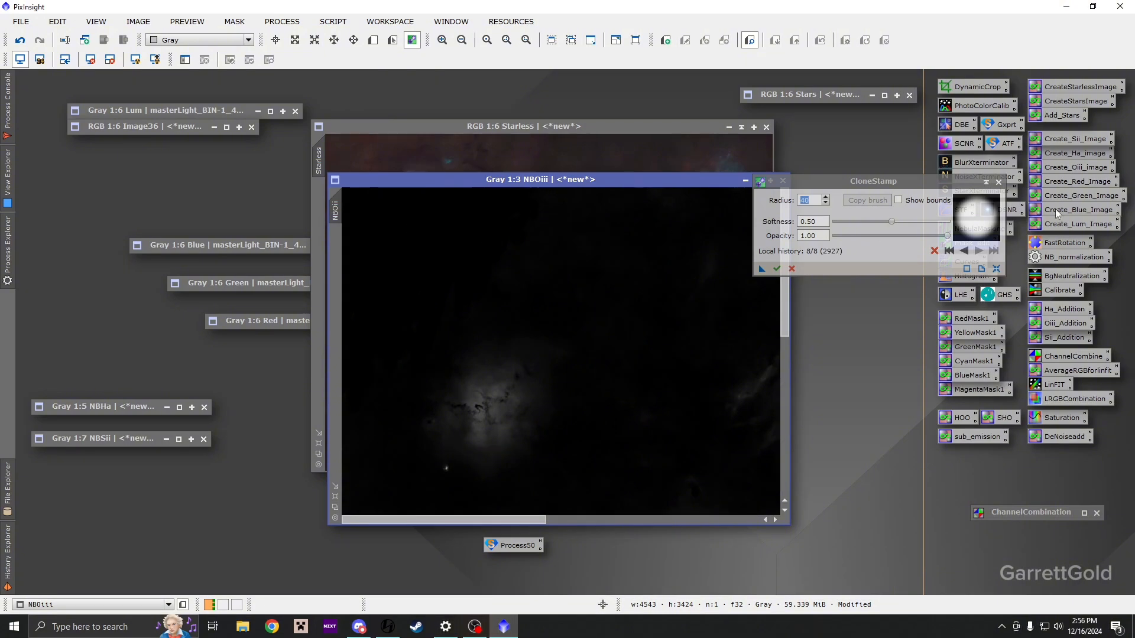
{"action": "left_click", "coordinate": [998, 182]}
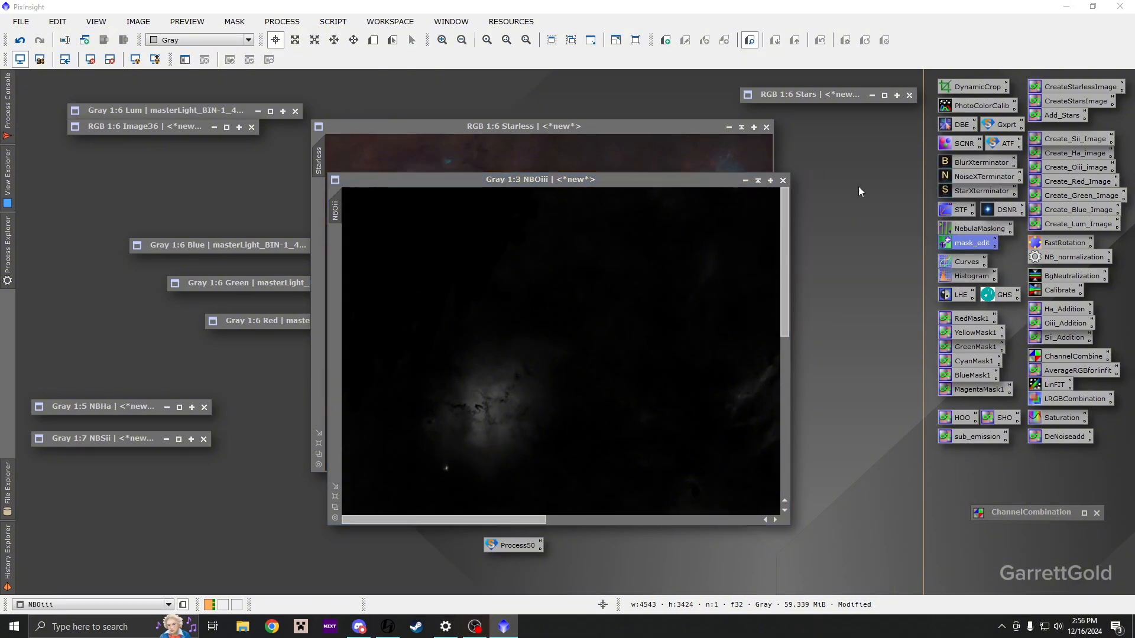
- Collapse the cleaned NBOiii image and apply the Oiii_Addition process to the Starless image
{"action": "left_click", "coordinate": [757, 182]}
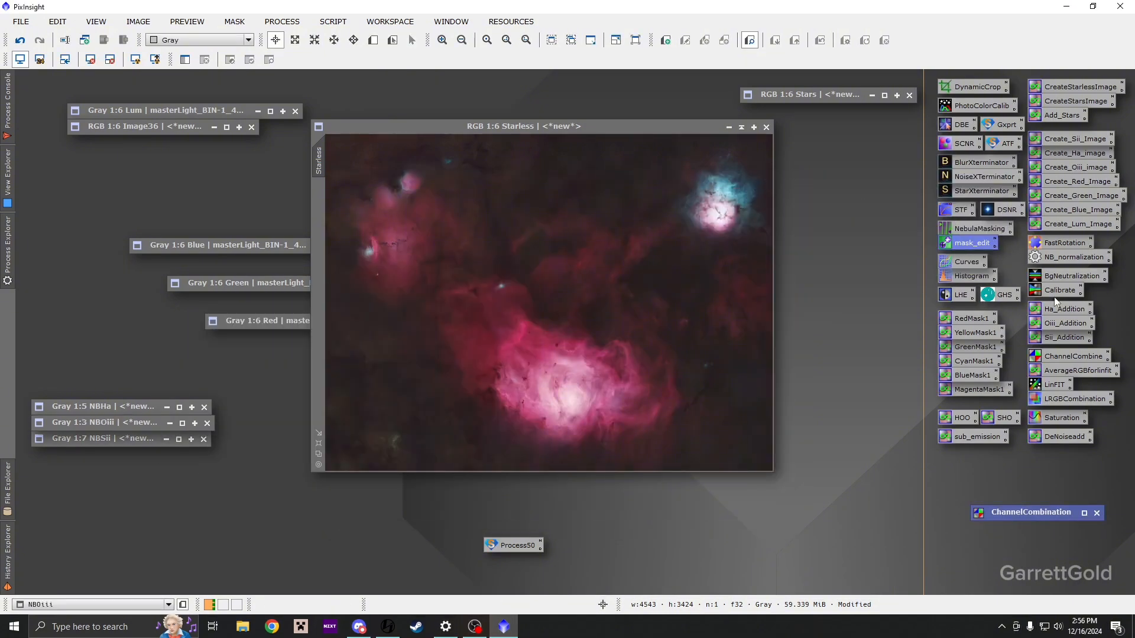
{"action": "left_click_drag", "start_coordinate": [1065, 326], "coordinate": [681, 300]}
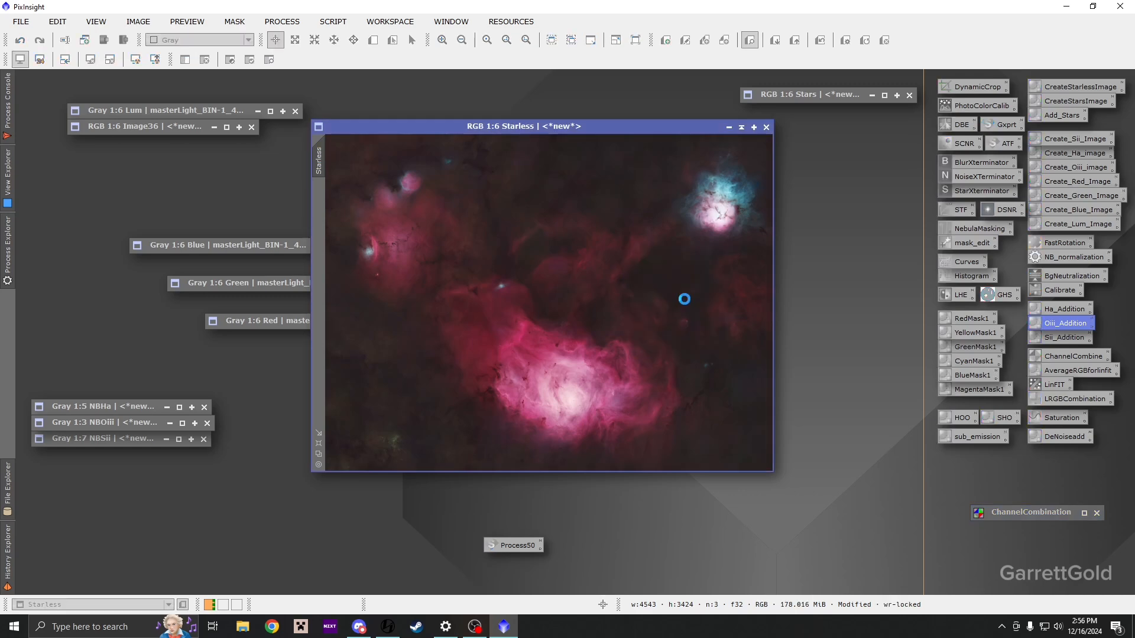
- Examine the faint filament above the central nebula in the Starless image and undo the Oiii addition
{"action": "scroll", "coordinate": [542, 232], "scroll_direction": "up", "scroll_amount": 4}
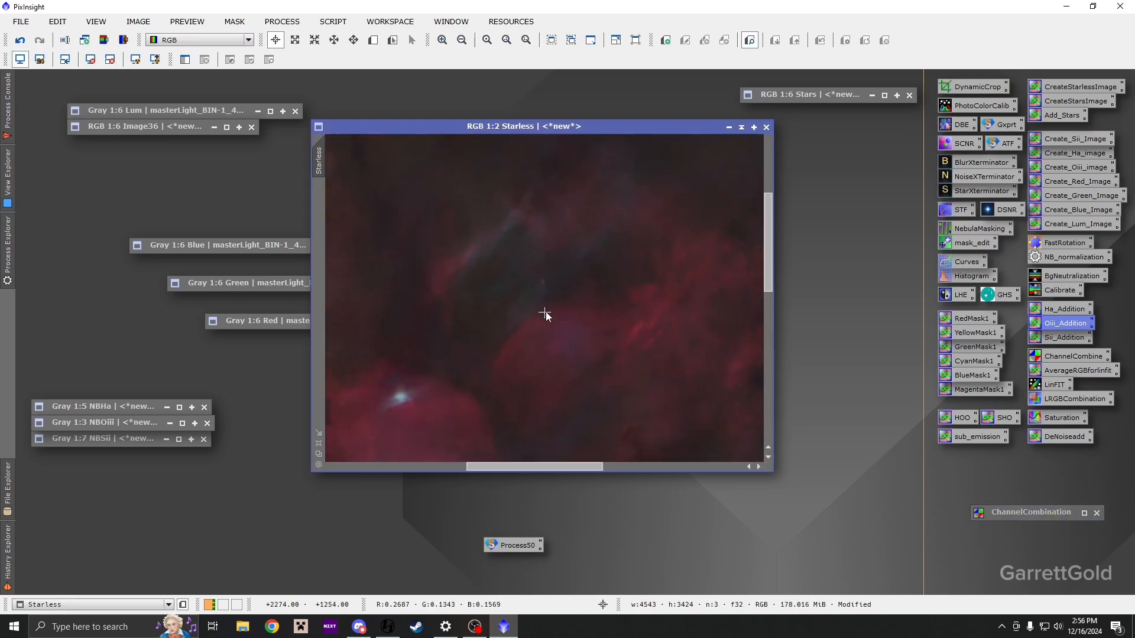
{"action": "scroll", "coordinate": [555, 301], "scroll_direction": "down", "scroll_amount": 4}
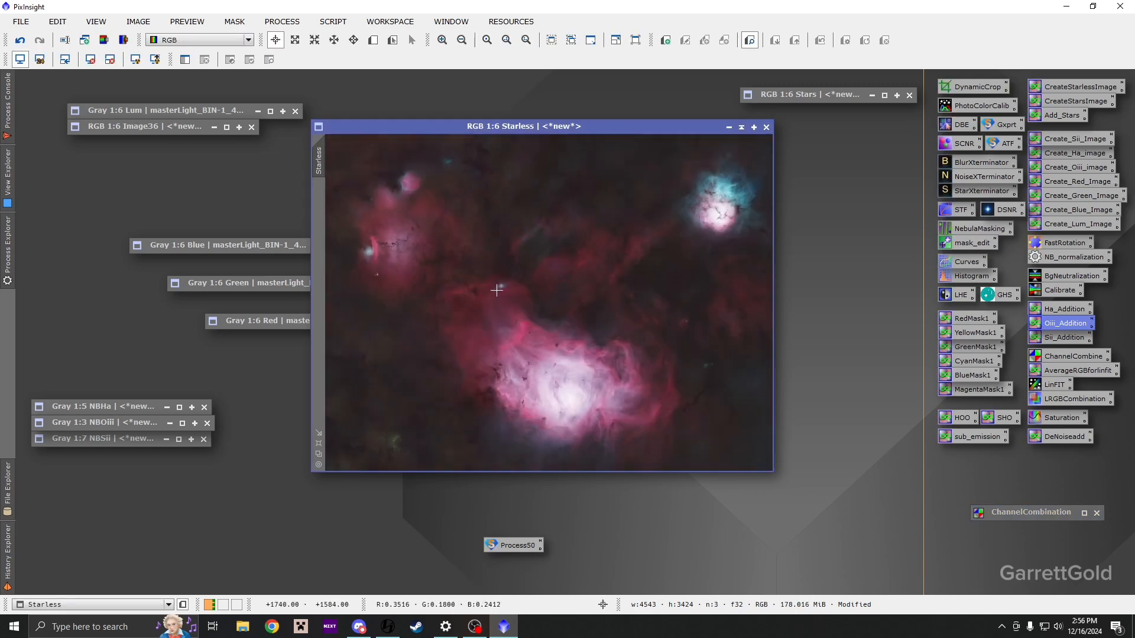
{"action": "key", "text": "ctrl+z"}
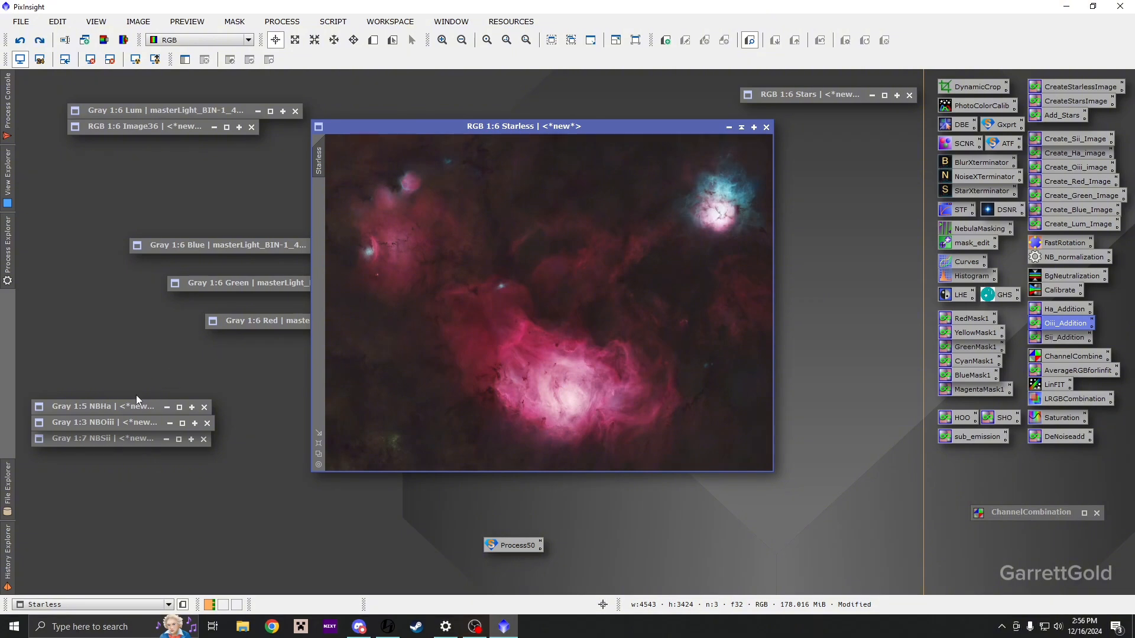
- Reopen the NBOiii image and darken its faint background with a CurvesTransformation point at input 0.05685, output 0.04134, anchored just above
{"action": "double_click", "coordinate": [111, 422]}
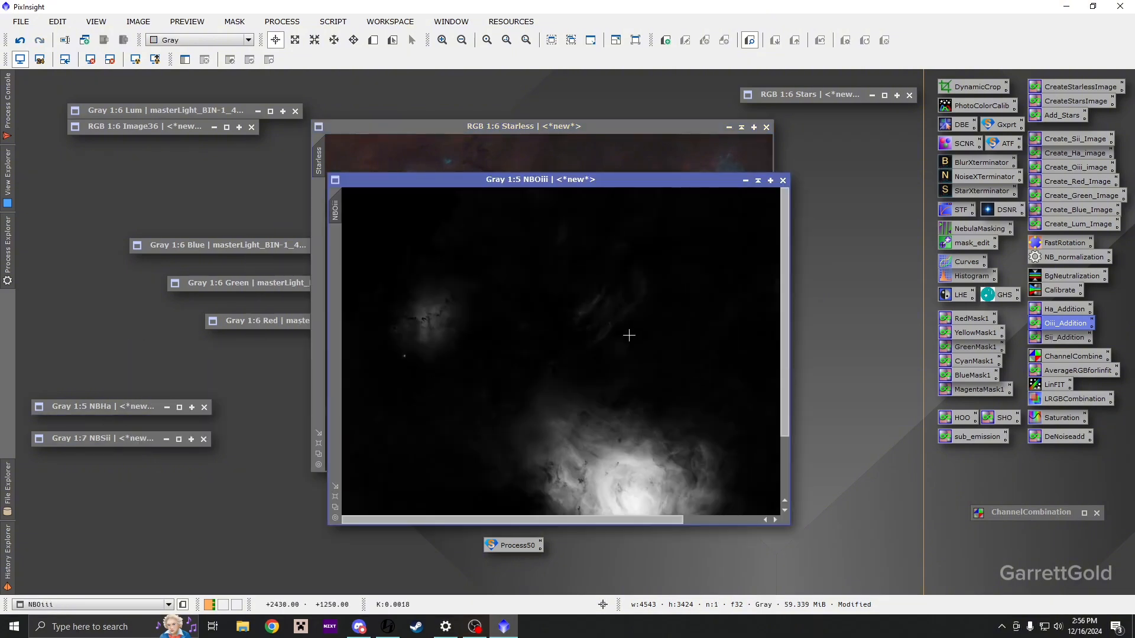
{"action": "double_click", "coordinate": [966, 261]}
{"action": "scroll", "coordinate": [529, 362], "scroll_direction": "up", "scroll_amount": 4}
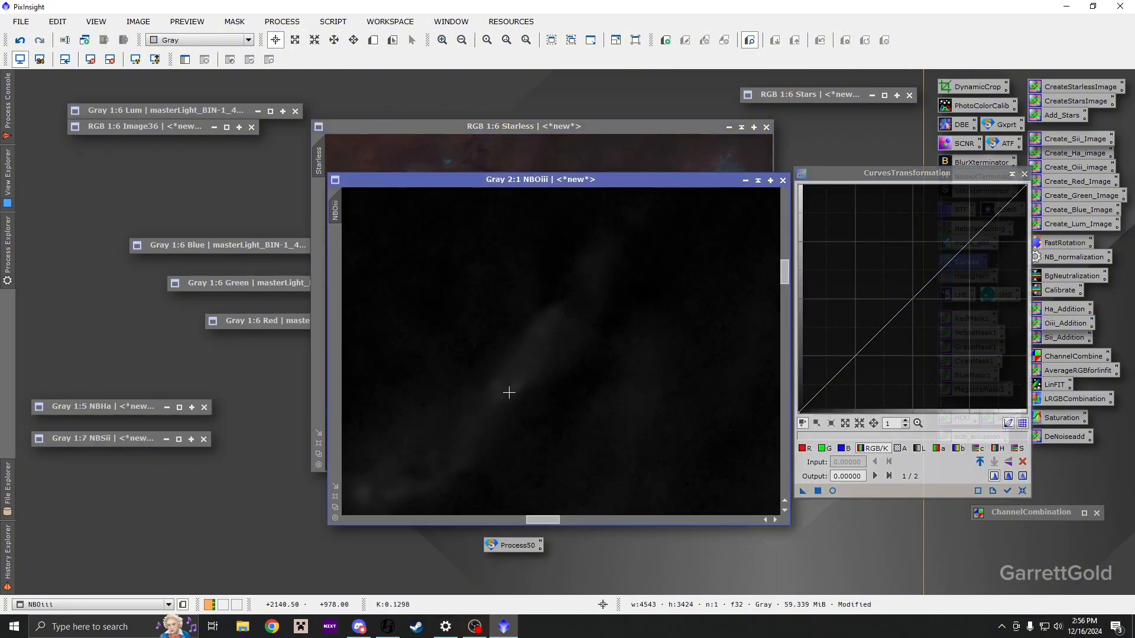
{"action": "scroll", "coordinate": [529, 363], "scroll_direction": "up", "scroll_amount": 4}
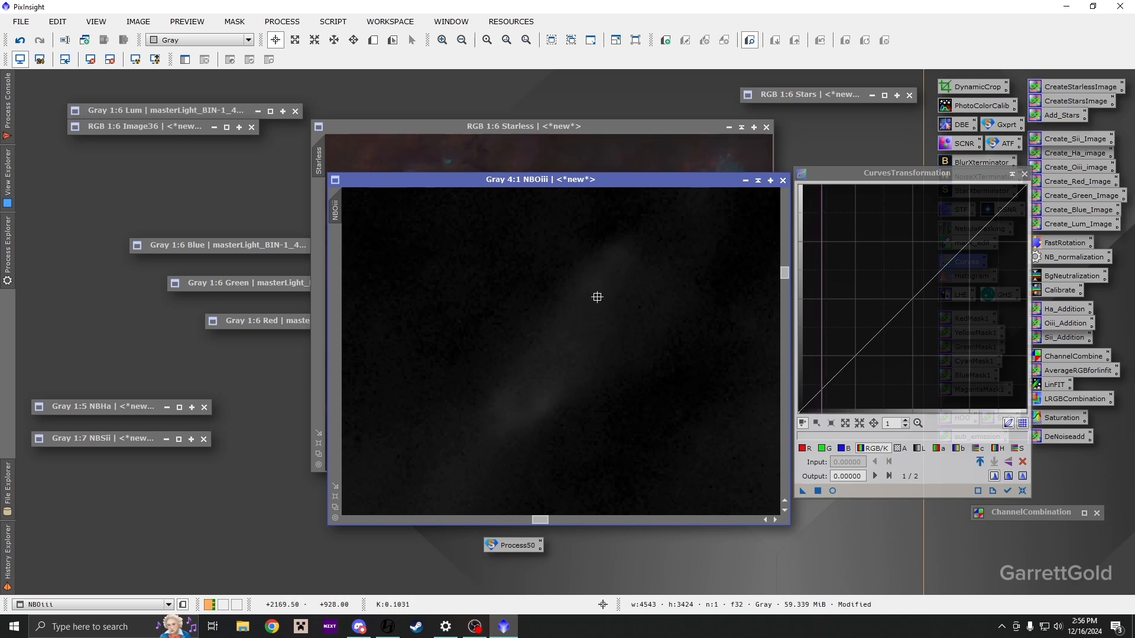
{"action": "left_click", "coordinate": [820, 391]}
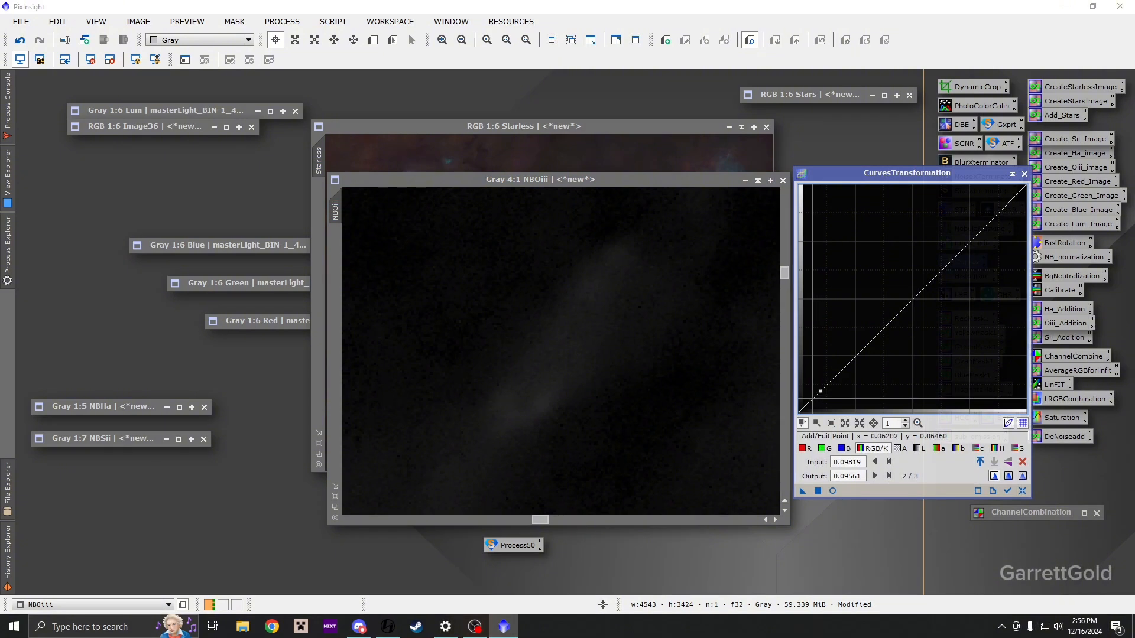
{"action": "left_click", "coordinate": [809, 403]}
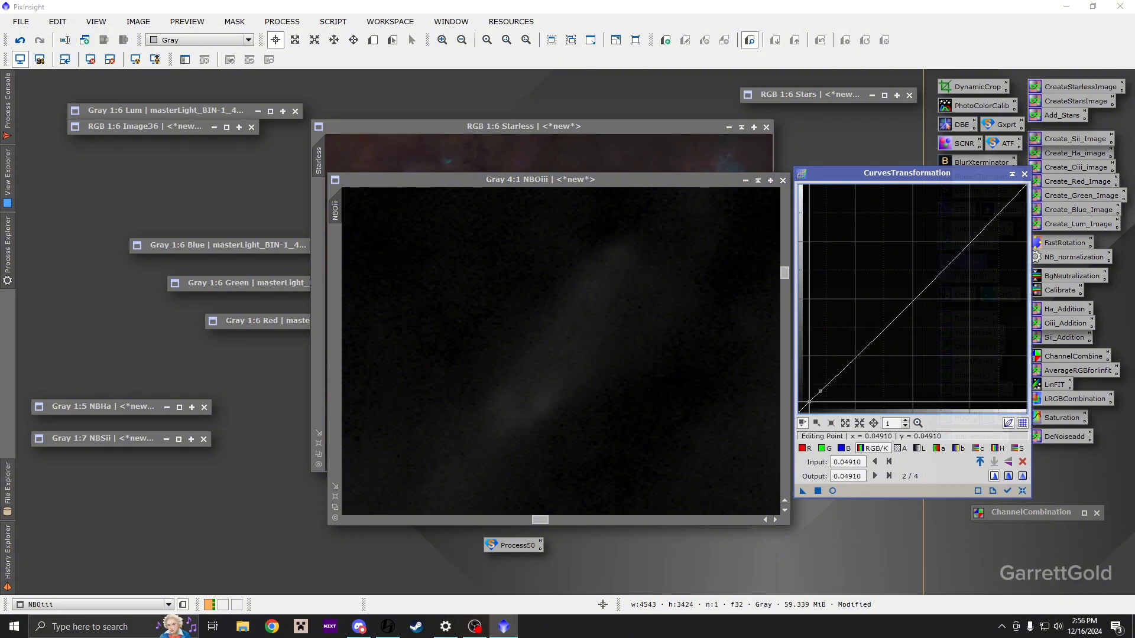
{"action": "left_click_drag", "start_coordinate": [809, 402], "coordinate": [810, 404]}
{"action": "left_click_drag", "start_coordinate": [802, 491], "coordinate": [602, 370]}
{"action": "scroll", "coordinate": [603, 370], "scroll_direction": "down", "scroll_amount": 7}
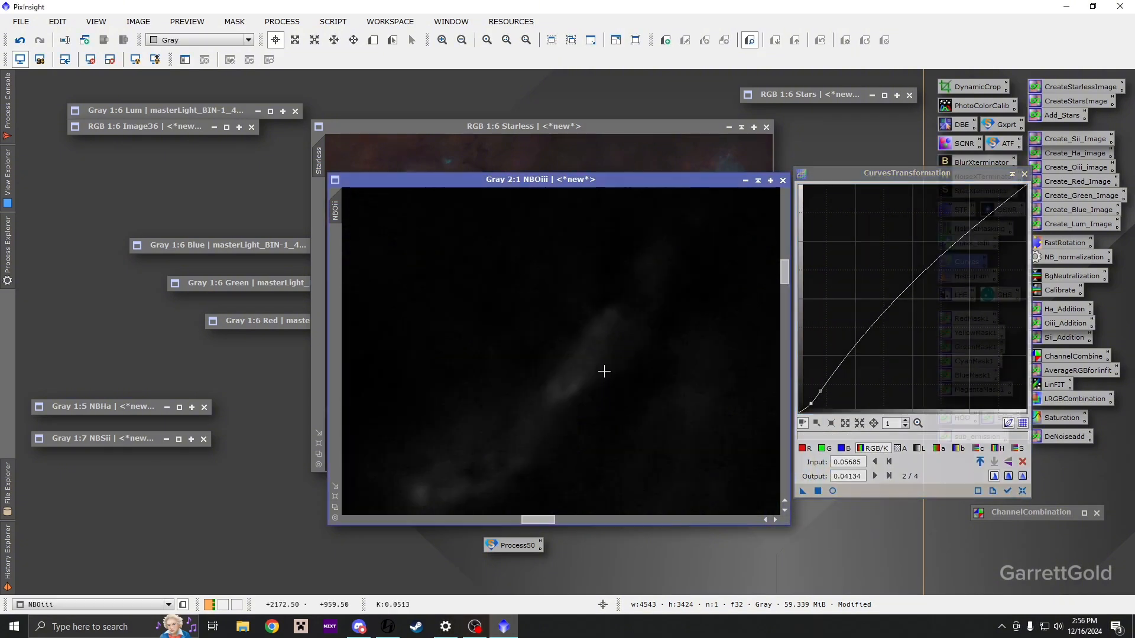
- Reset the curve, brighten the NBOiii image twice with a point at input 0.46512, output 0.53488, and close CurvesTransformation
{"action": "left_click", "coordinate": [1023, 492]}
{"action": "scroll", "coordinate": [524, 345], "scroll_direction": "down", "scroll_amount": 2}
{"action": "left_click", "coordinate": [904, 291]}
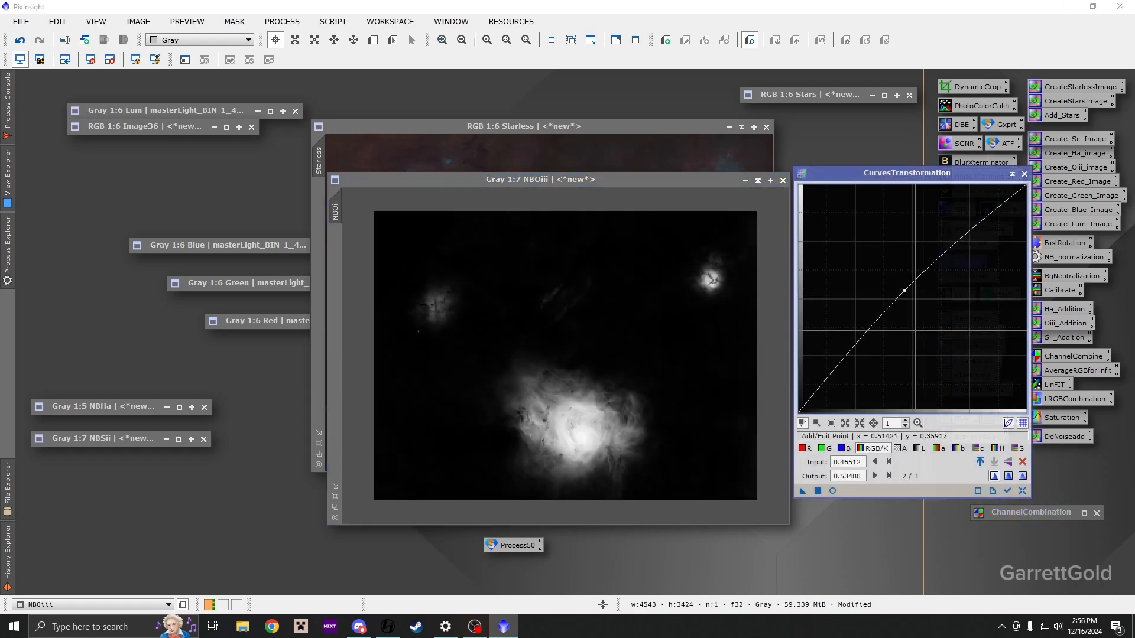
{"action": "left_click", "coordinate": [817, 490]}
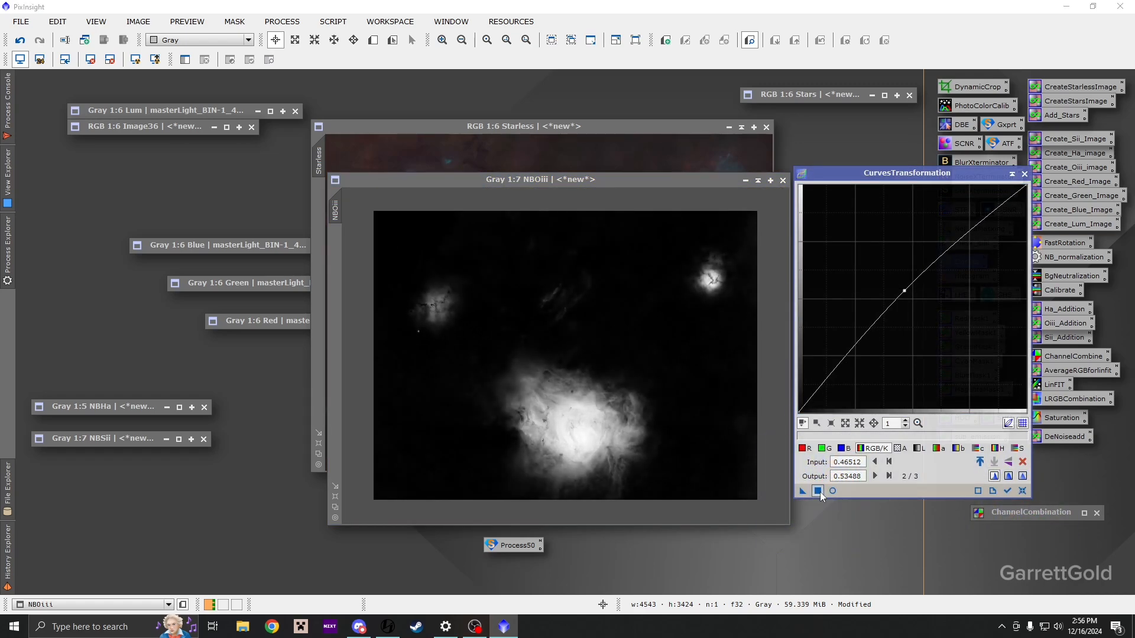
{"action": "left_click", "coordinate": [819, 491]}
{"action": "left_click", "coordinate": [1024, 174]}
- Collapse the adjusted NBOiii image and apply the Oiii_Addition process to the Starless image again
{"action": "left_click", "coordinate": [757, 180]}
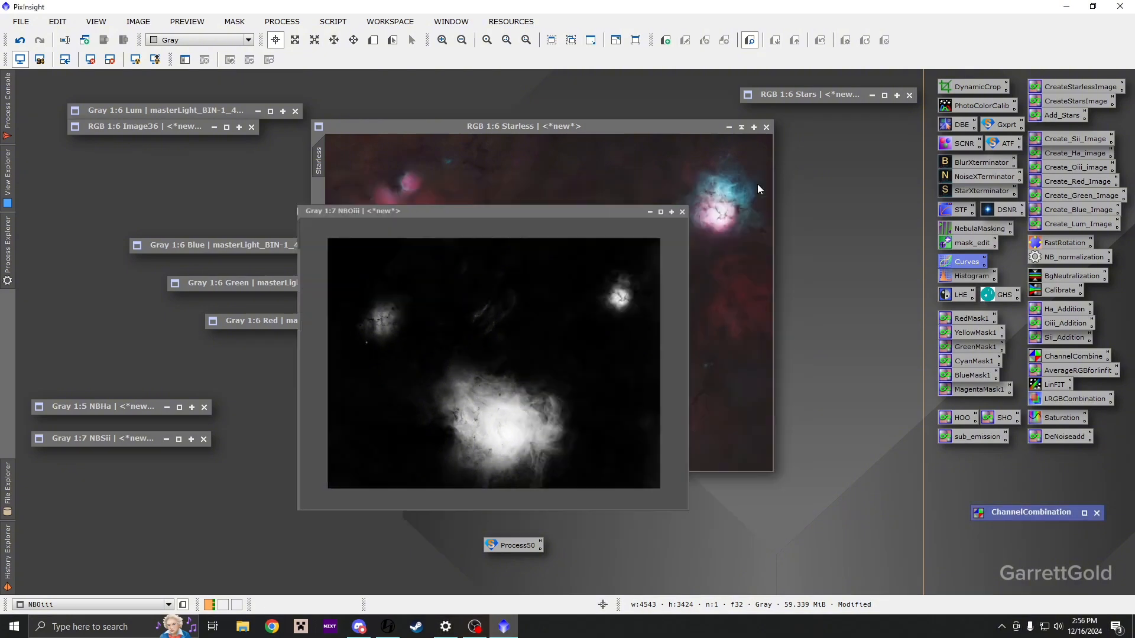
{"action": "left_click", "coordinate": [1059, 325]}
{"action": "left_click", "coordinate": [646, 291]}
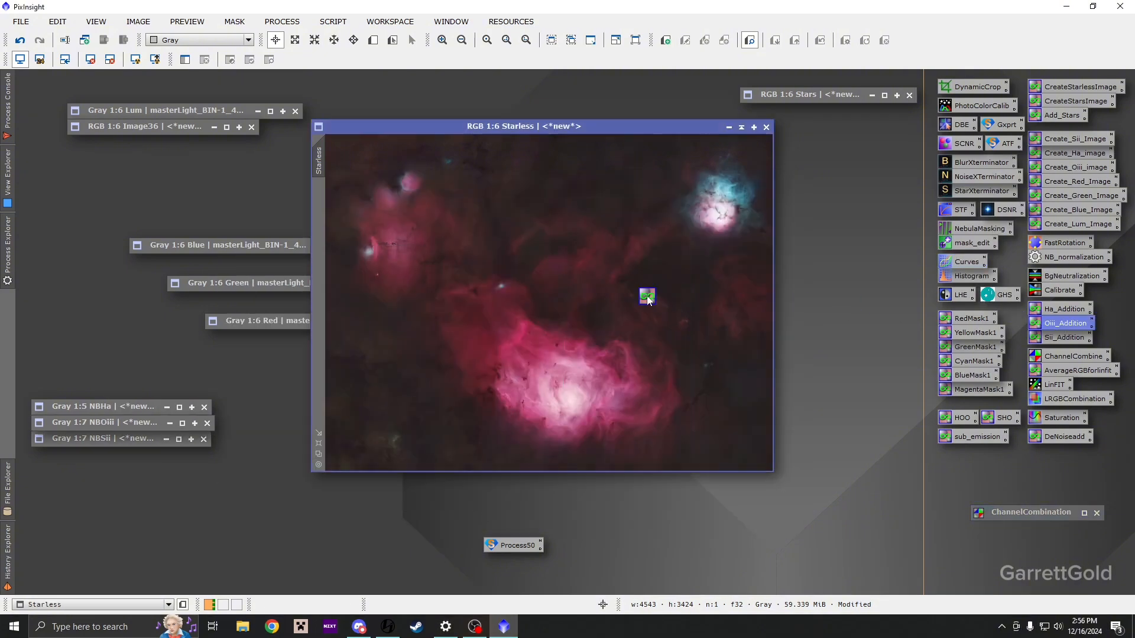
- Examine the blended Oiii signal in the Starless image around the faint filament, the central nebula and the upper-left nebula
{"action": "scroll", "coordinate": [530, 240], "scroll_direction": "up", "scroll_amount": 5}
{"action": "scroll", "coordinate": [528, 236], "scroll_direction": "down", "scroll_amount": 4}
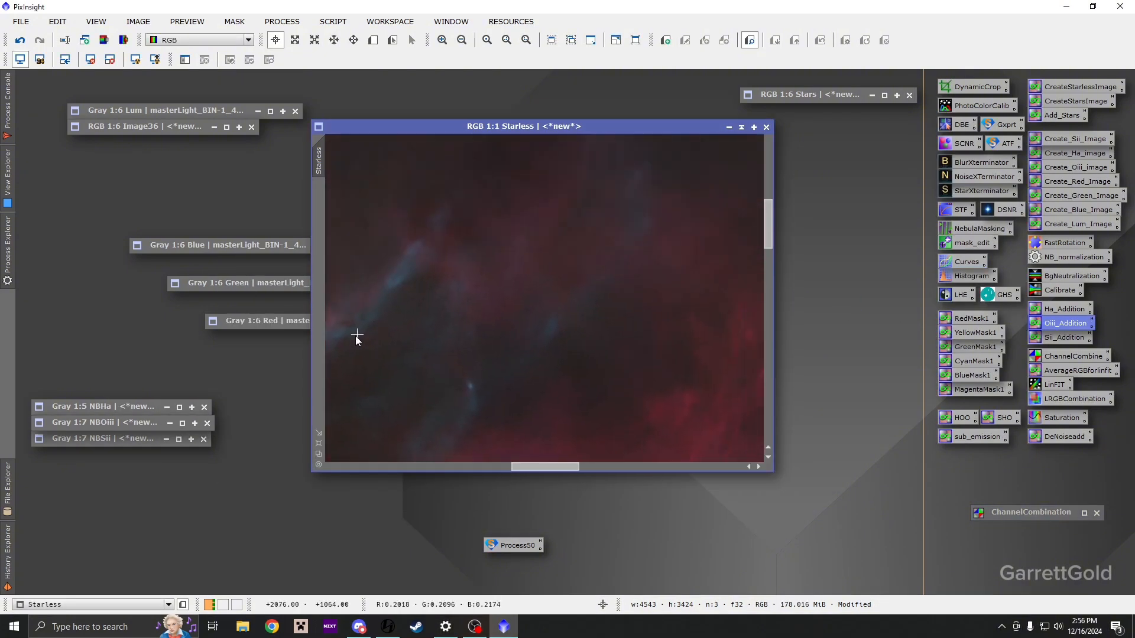
{"action": "scroll", "coordinate": [541, 372], "scroll_direction": "up", "scroll_amount": 3}
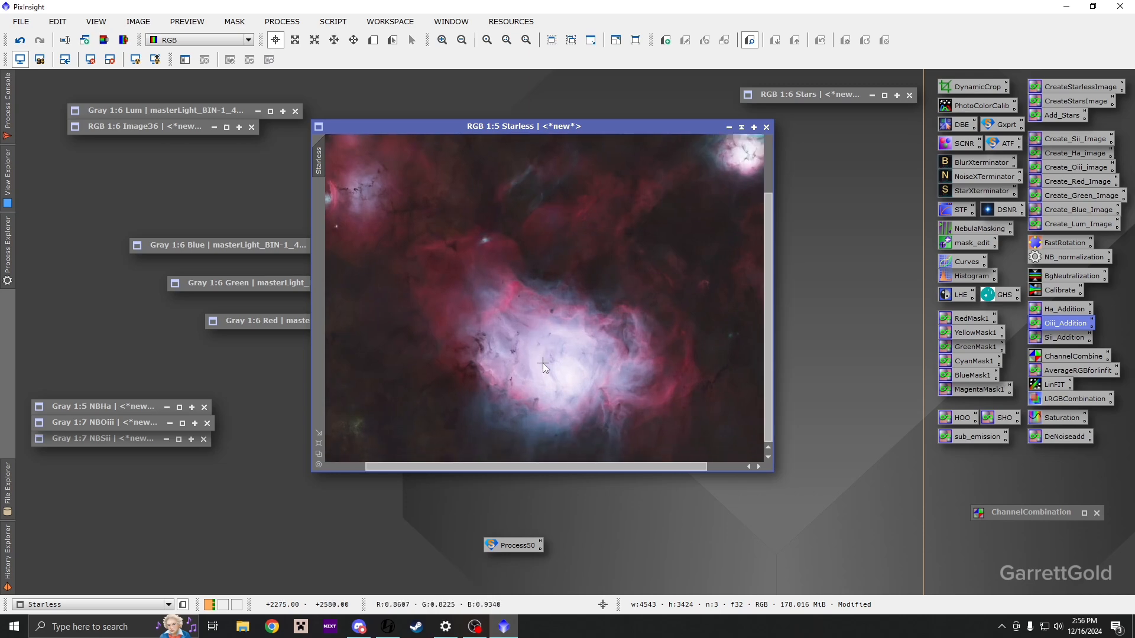
{"action": "scroll", "coordinate": [520, 331], "scroll_direction": "down", "scroll_amount": 2}
{"action": "left_click_drag", "start_coordinate": [474, 217], "coordinate": [579, 313]}
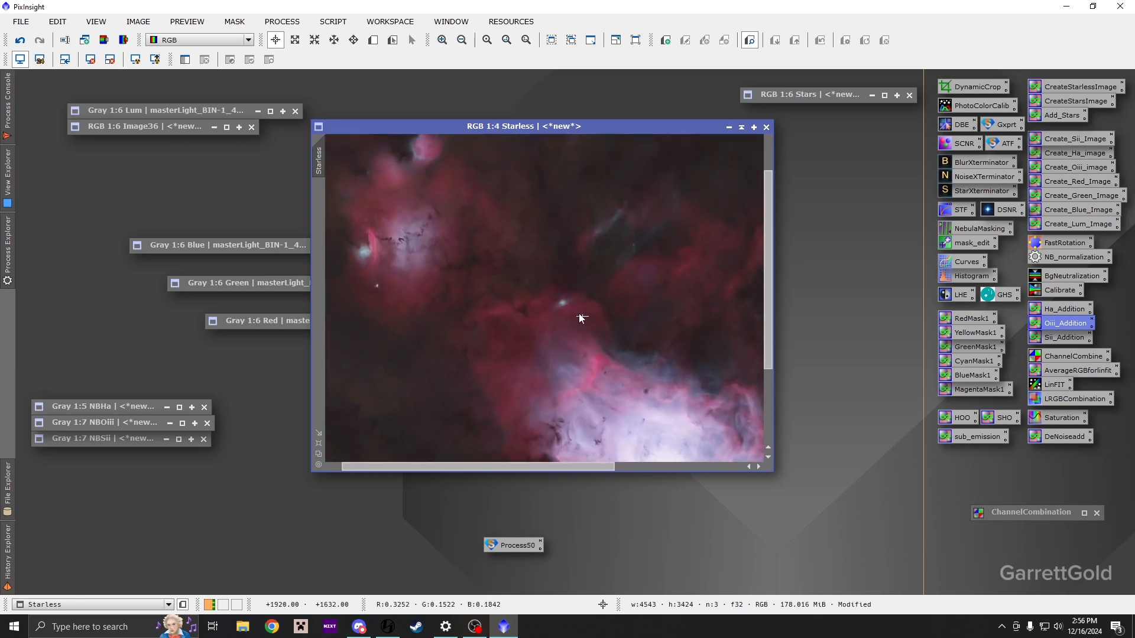
{"action": "scroll", "coordinate": [579, 313], "scroll_direction": "down", "scroll_amount": 1}
{"action": "scroll", "coordinate": [450, 155], "scroll_direction": "up", "scroll_amount": 3}
{"action": "left_click_drag", "start_coordinate": [460, 141], "coordinate": [455, 249]}
{"action": "scroll", "coordinate": [455, 249], "scroll_direction": "down", "scroll_amount": 1}
{"action": "scroll", "coordinate": [458, 253], "scroll_direction": "down", "scroll_amount": 3}
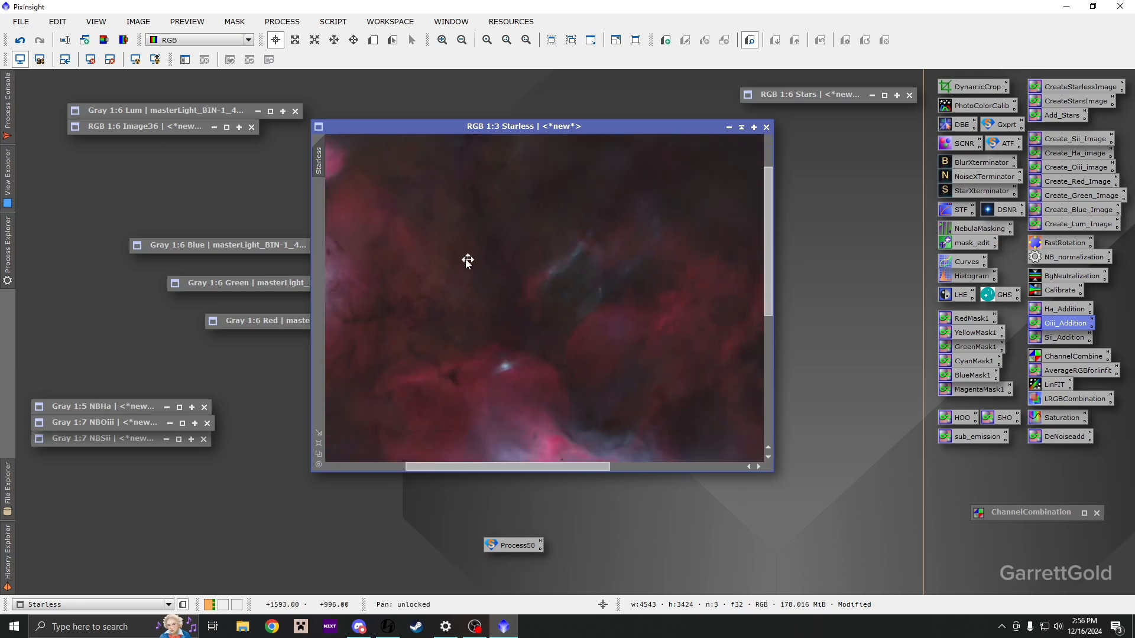
{"action": "scroll", "coordinate": [635, 390], "scroll_direction": "up", "scroll_amount": 4}
{"action": "left_click_drag", "start_coordinate": [630, 377], "coordinate": [435, 331]}
{"action": "scroll", "coordinate": [700, 309], "scroll_direction": "down", "scroll_amount": 3}
{"action": "scroll", "coordinate": [505, 282], "scroll_direction": "down", "scroll_amount": 1}
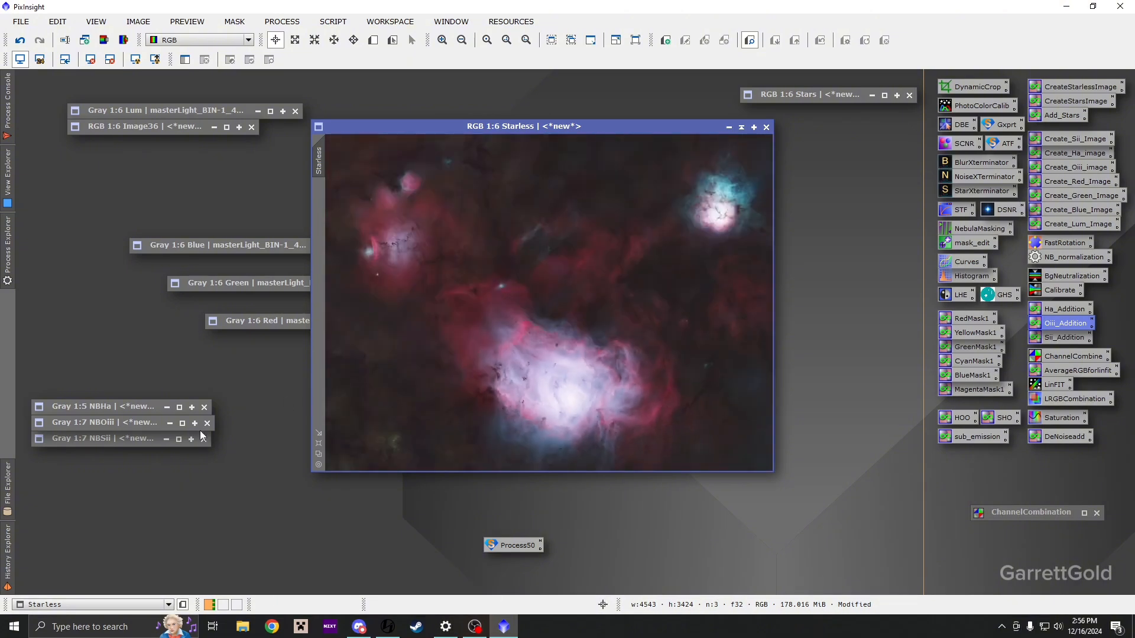
- Compare the Starless image with and without the Oiii addition, at the faint filament and over the full frame
{"action": "scroll", "coordinate": [544, 244], "scroll_direction": "up", "scroll_amount": 5}
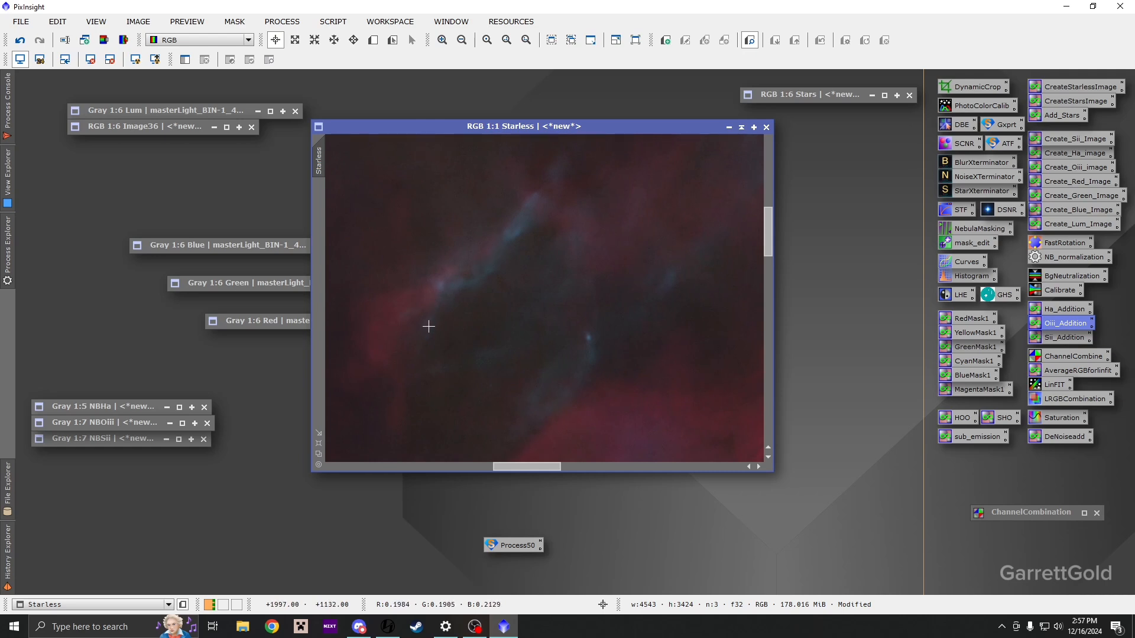
{"action": "scroll", "coordinate": [428, 326], "scroll_direction": "down", "scroll_amount": 2}
{"action": "scroll", "coordinate": [555, 225], "scroll_direction": "up", "scroll_amount": 2}
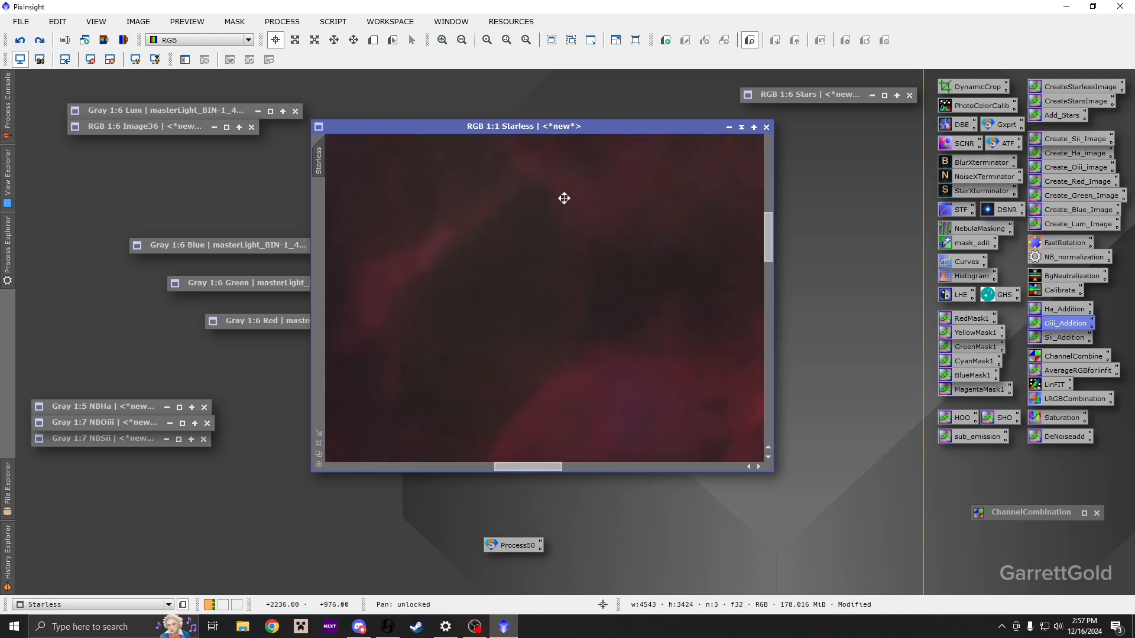
{"action": "scroll", "coordinate": [529, 226], "scroll_direction": "up", "scroll_amount": 1}
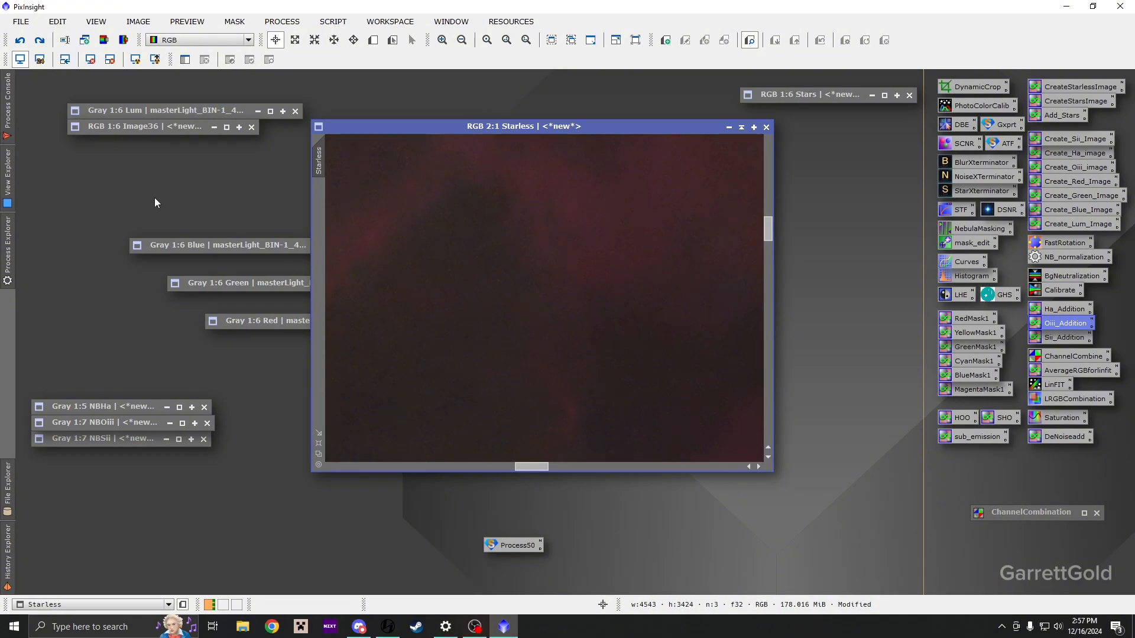
{"action": "left_click", "coordinate": [36, 45]}
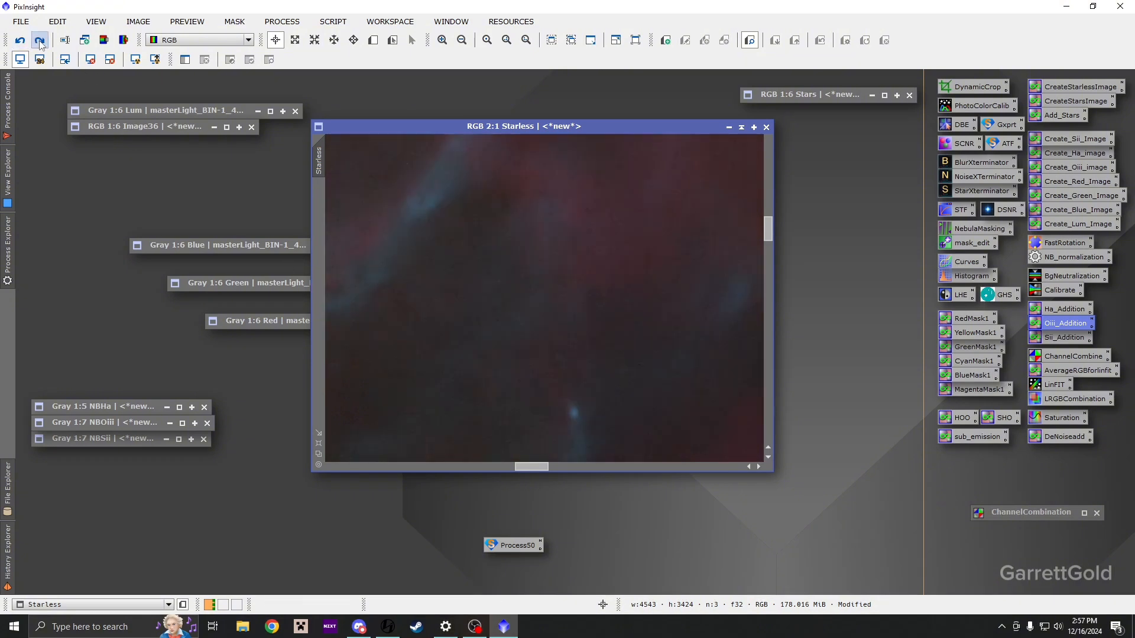
{"action": "scroll", "coordinate": [464, 270], "scroll_direction": "down", "scroll_amount": 6}
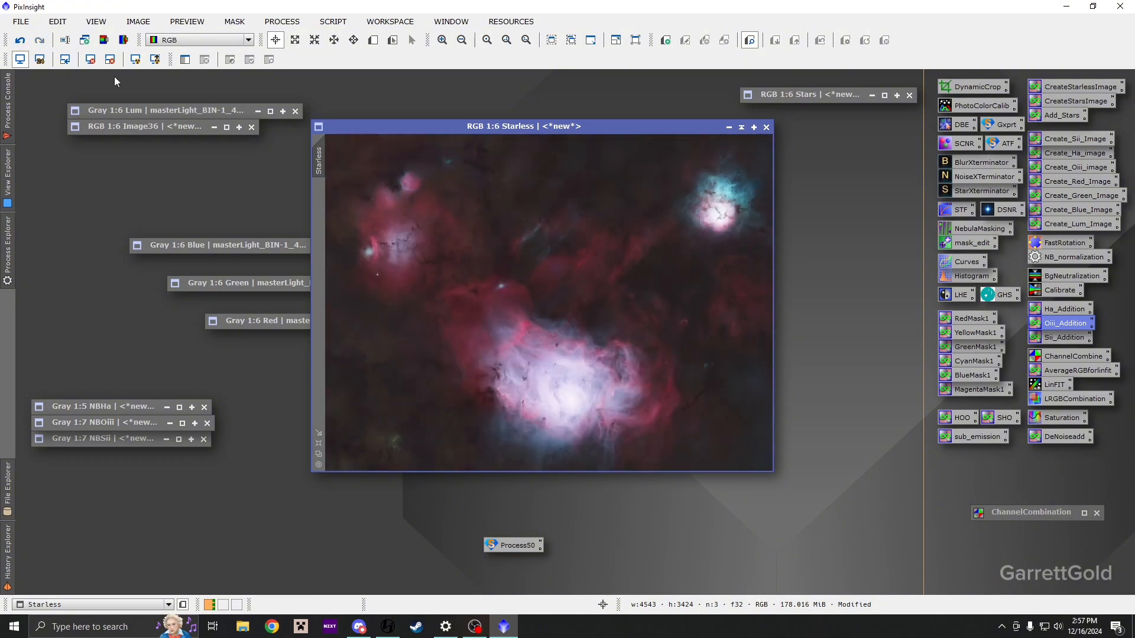
{"action": "left_click", "coordinate": [22, 43]}
{"action": "left_click", "coordinate": [39, 41]}
{"action": "left_click", "coordinate": [21, 42]}
{"action": "left_click", "coordinate": [40, 42]}
{"action": "scroll", "coordinate": [487, 217], "scroll_direction": "up", "scroll_amount": 6}
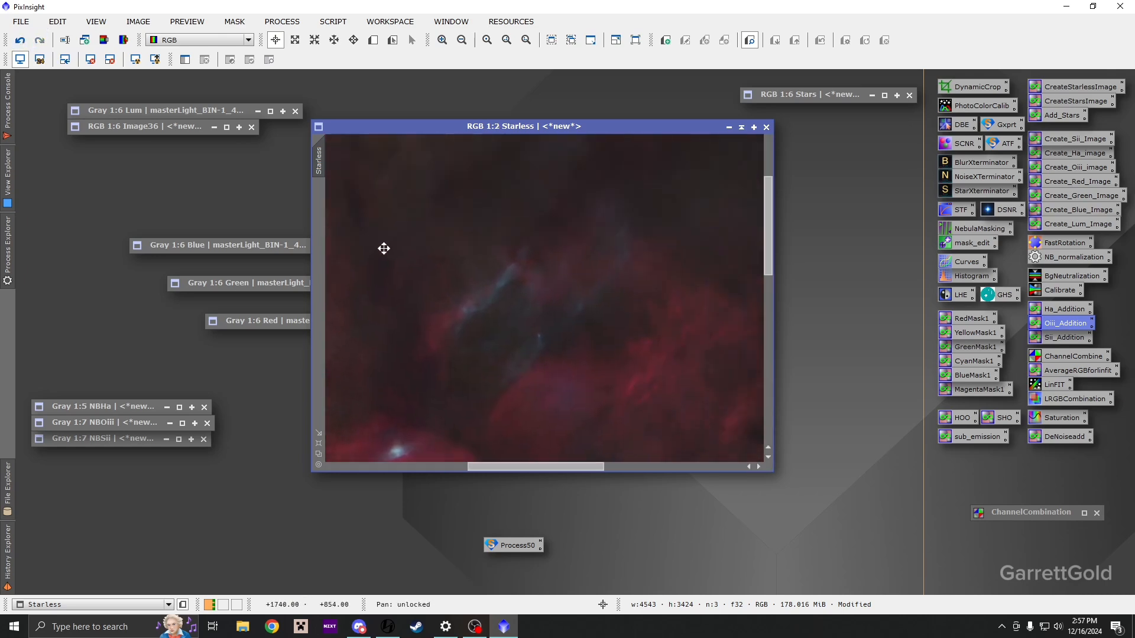
{"action": "scroll", "coordinate": [526, 185], "scroll_direction": "down", "scroll_amount": 2}
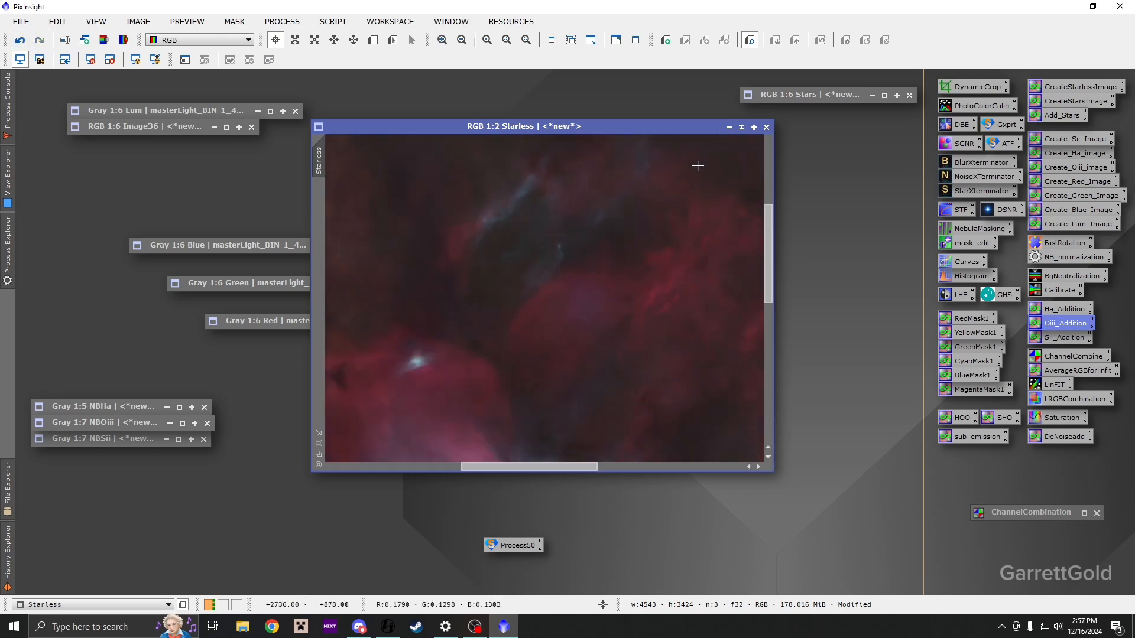
{"action": "scroll", "coordinate": [679, 180], "scroll_direction": "down", "scroll_amount": 3}
{"action": "scroll", "coordinate": [447, 265], "scroll_direction": "down", "scroll_amount": 2}
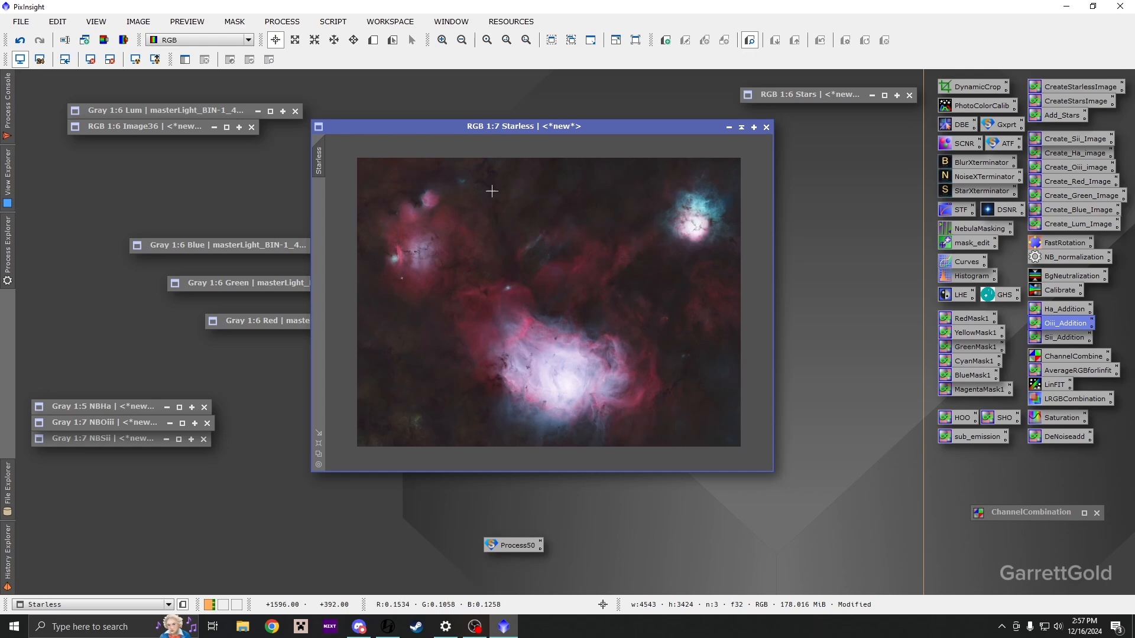
- Undo and redo the Oiii addition to compare its effect on the bright central nebula and the filament above it
{"action": "scroll", "coordinate": [492, 191], "scroll_direction": "up", "scroll_amount": 5}
{"action": "left_click_drag", "start_coordinate": [537, 246], "coordinate": [510, 303]}
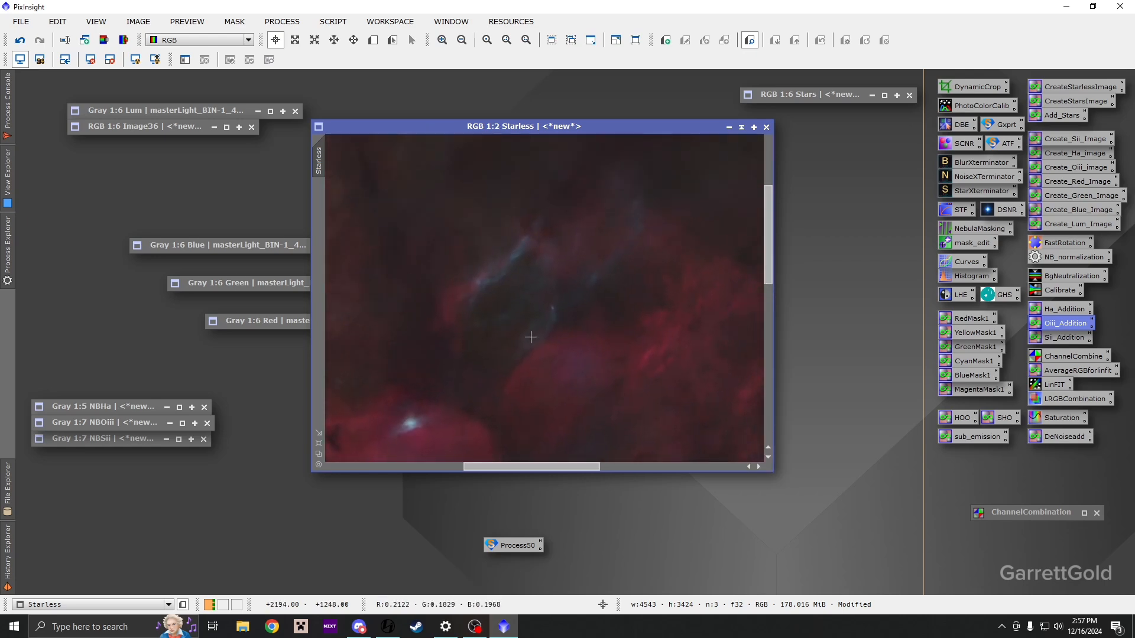
{"action": "scroll", "coordinate": [530, 337], "scroll_direction": "down", "scroll_amount": 3}
{"action": "left_click", "coordinate": [20, 40]}
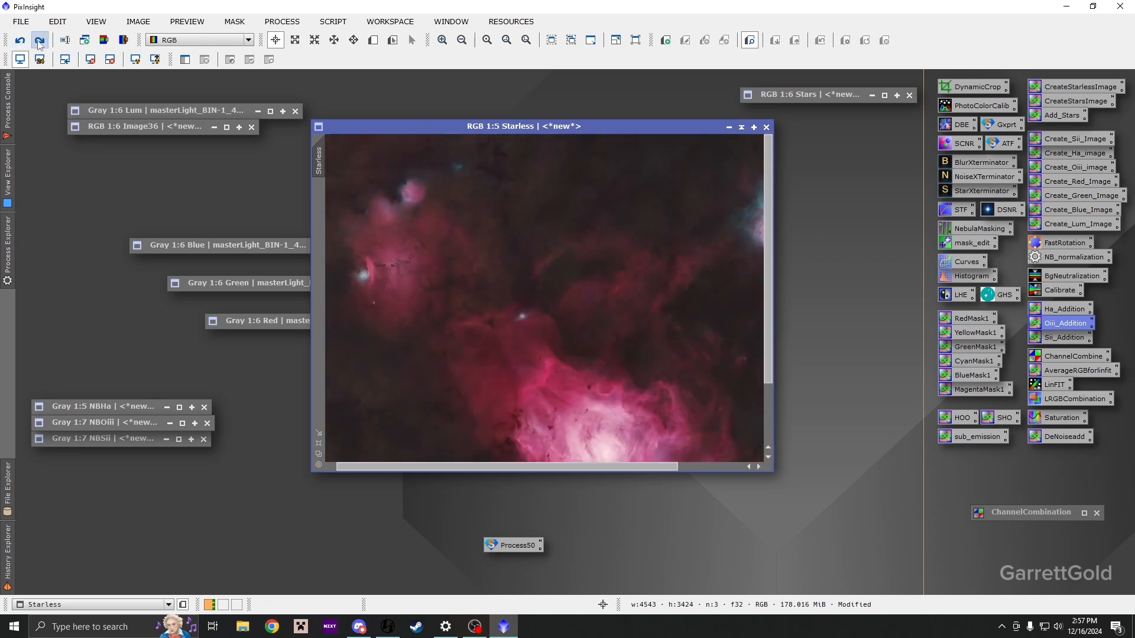
{"action": "left_click", "coordinate": [40, 40]}
{"action": "left_click", "coordinate": [20, 40]}
{"action": "left_click", "coordinate": [40, 40]}
{"action": "left_click_drag", "start_coordinate": [574, 389], "coordinate": [525, 313]}
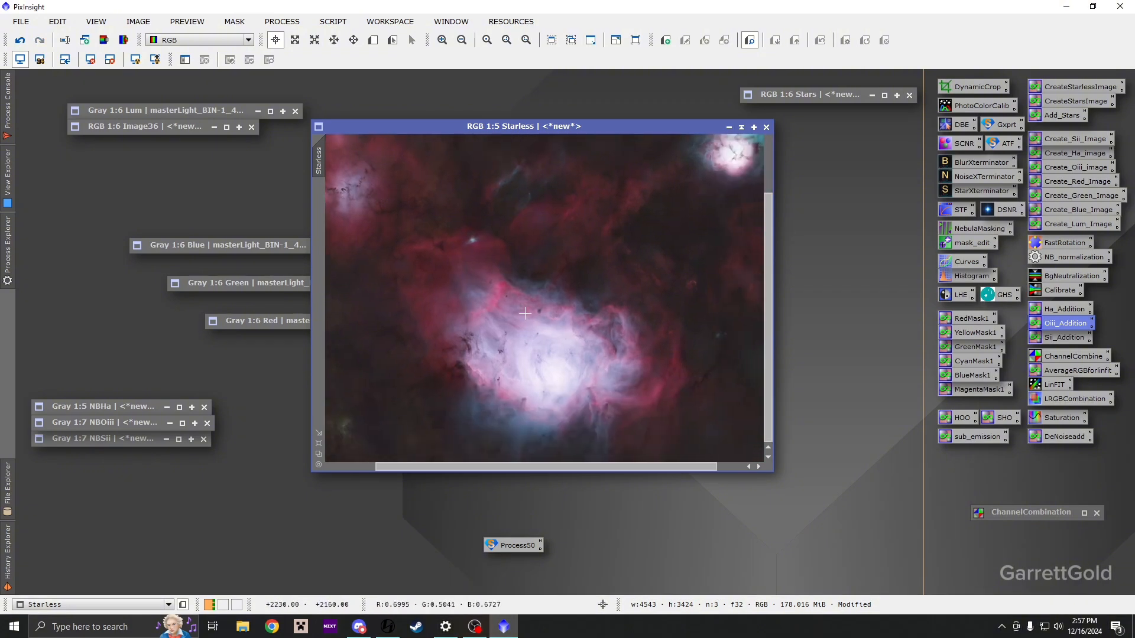
{"action": "scroll", "coordinate": [558, 435], "scroll_direction": "up", "scroll_amount": 3}
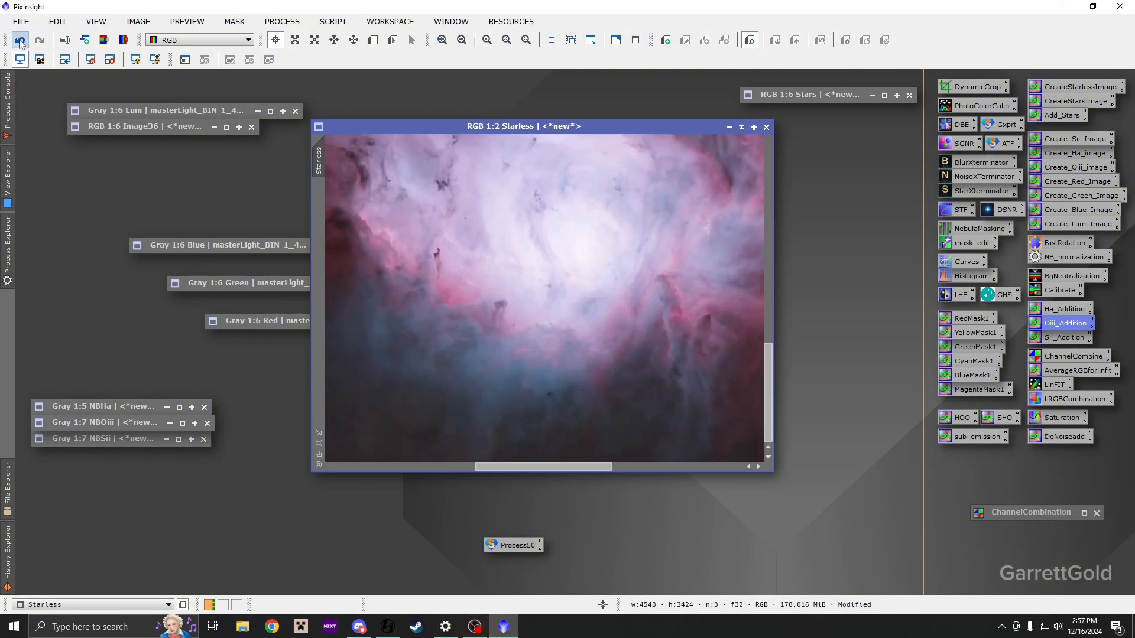
{"action": "left_click", "coordinate": [20, 40]}
{"action": "left_click", "coordinate": [39, 41]}
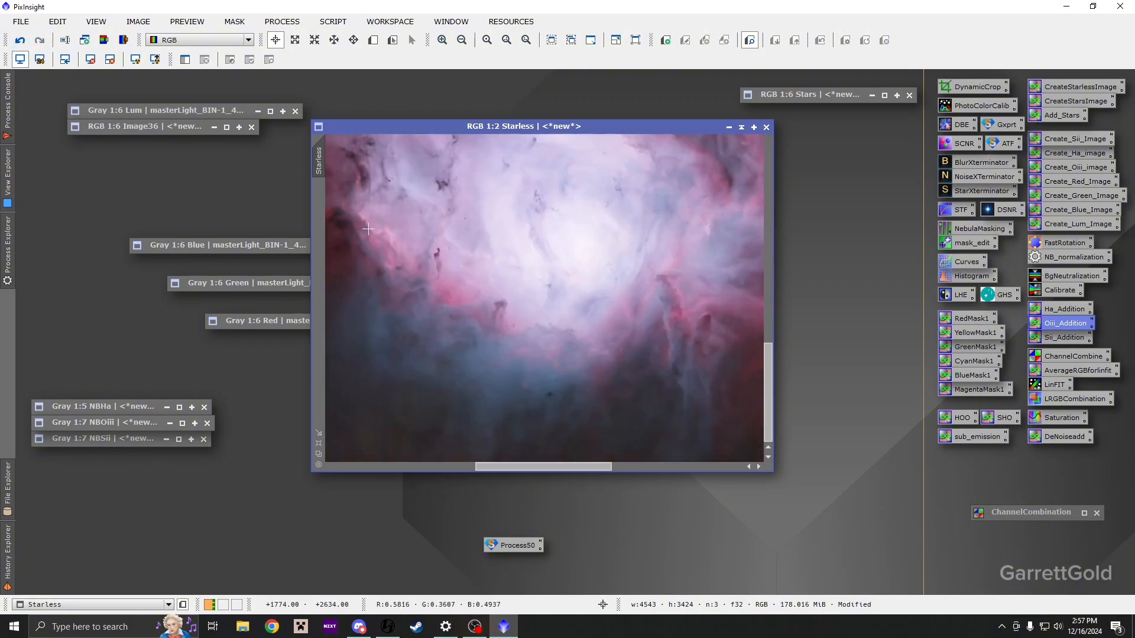
{"action": "scroll", "coordinate": [554, 267], "scroll_direction": "down", "scroll_amount": 4}
{"action": "scroll", "coordinate": [534, 212], "scroll_direction": "up", "scroll_amount": 4}
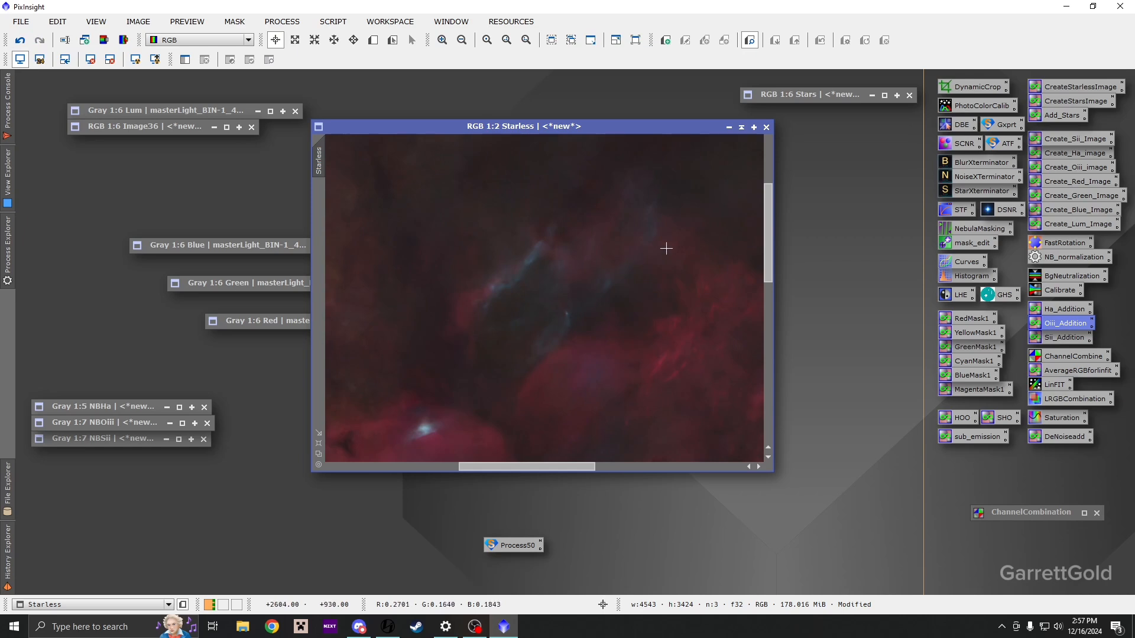
- Undo the Oiii addition on the Starless image and reopen the NBOiii image
{"action": "left_click", "coordinate": [22, 42]}
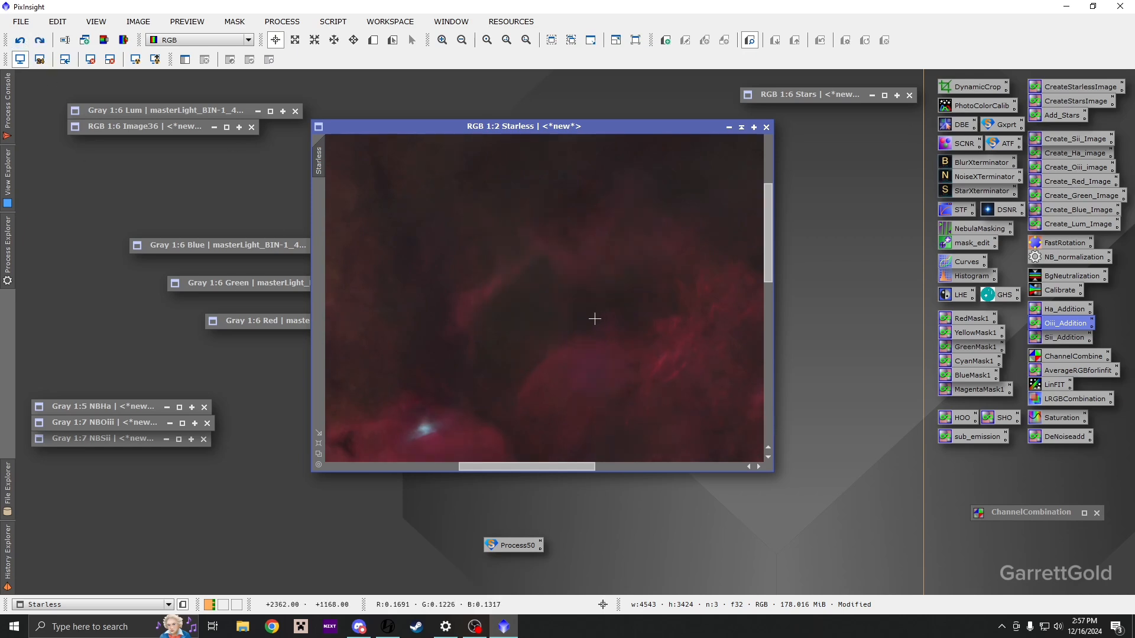
{"action": "scroll", "coordinate": [593, 317], "scroll_direction": "down", "scroll_amount": 4}
{"action": "double_click", "coordinate": [123, 405]}
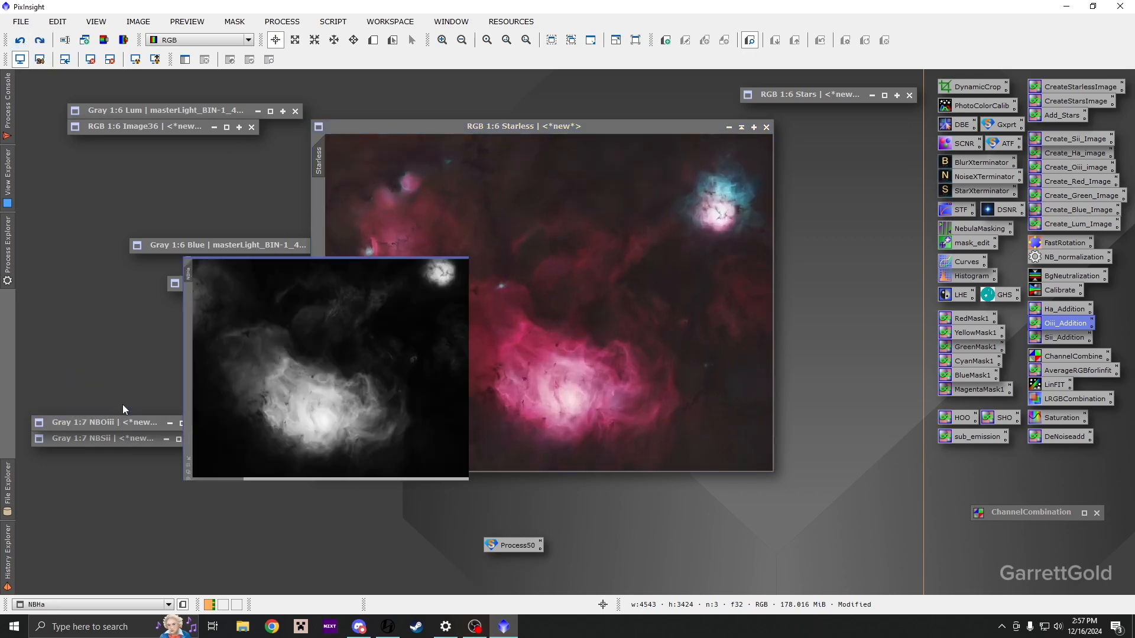
{"action": "left_click", "coordinate": [677, 183]}
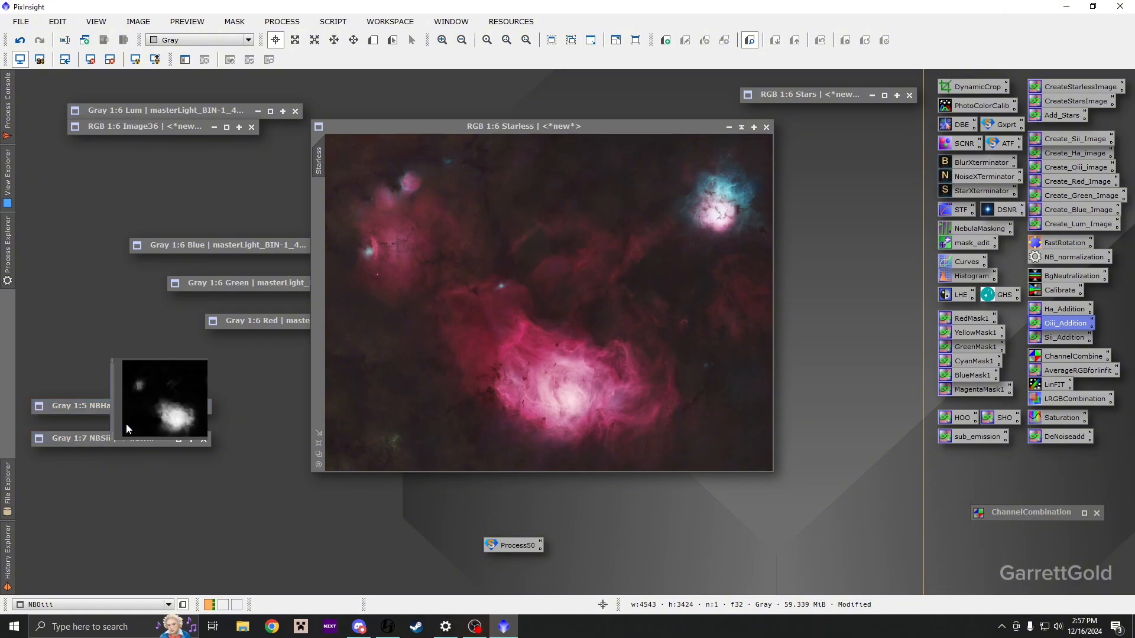
{"action": "double_click", "coordinate": [126, 423]}
- Apply a curve to NBOiii that lifts the faint signal, anchoring the dark background at input 0.04393, output 0.03618
{"action": "scroll", "coordinate": [577, 291], "scroll_direction": "up", "scroll_amount": 4}
{"action": "scroll", "coordinate": [574, 324], "scroll_direction": "up", "scroll_amount": 2}
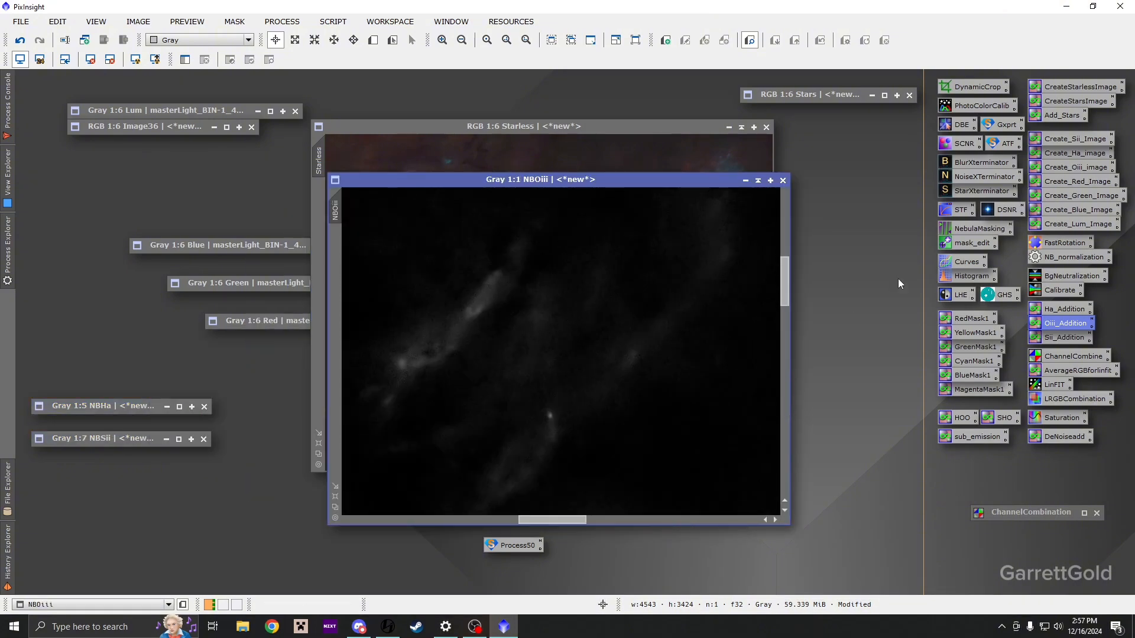
{"action": "double_click", "coordinate": [967, 261]}
{"action": "scroll", "coordinate": [495, 321], "scroll_direction": "up", "scroll_amount": 1}
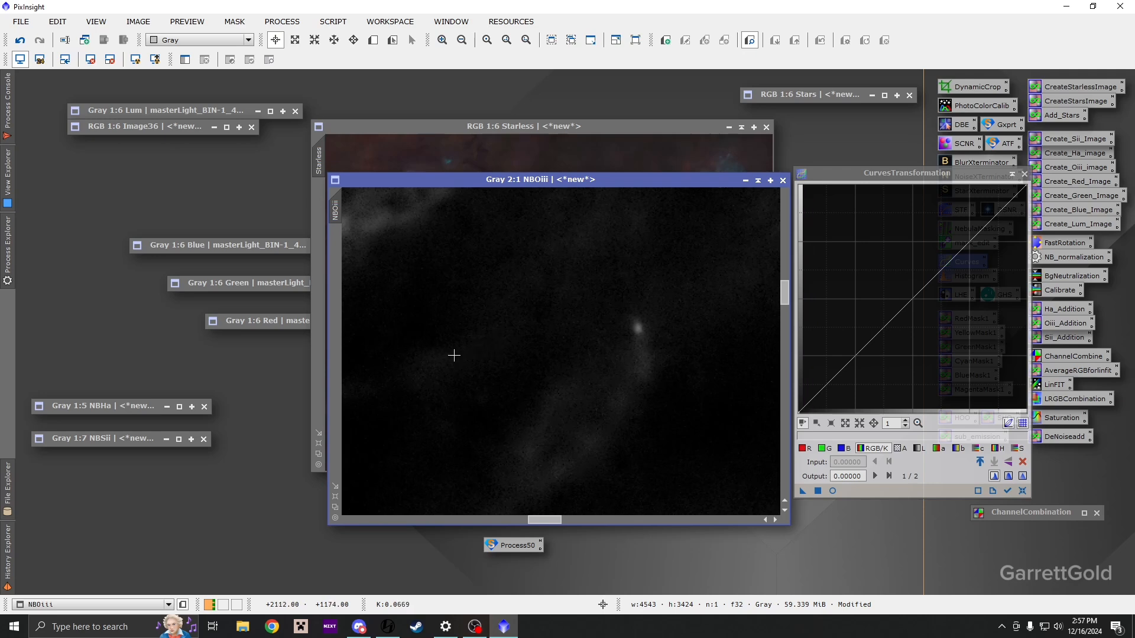
{"action": "scroll", "coordinate": [434, 364], "scroll_direction": "up", "scroll_amount": 8}
{"action": "scroll", "coordinate": [430, 361], "scroll_direction": "up", "scroll_amount": 6}
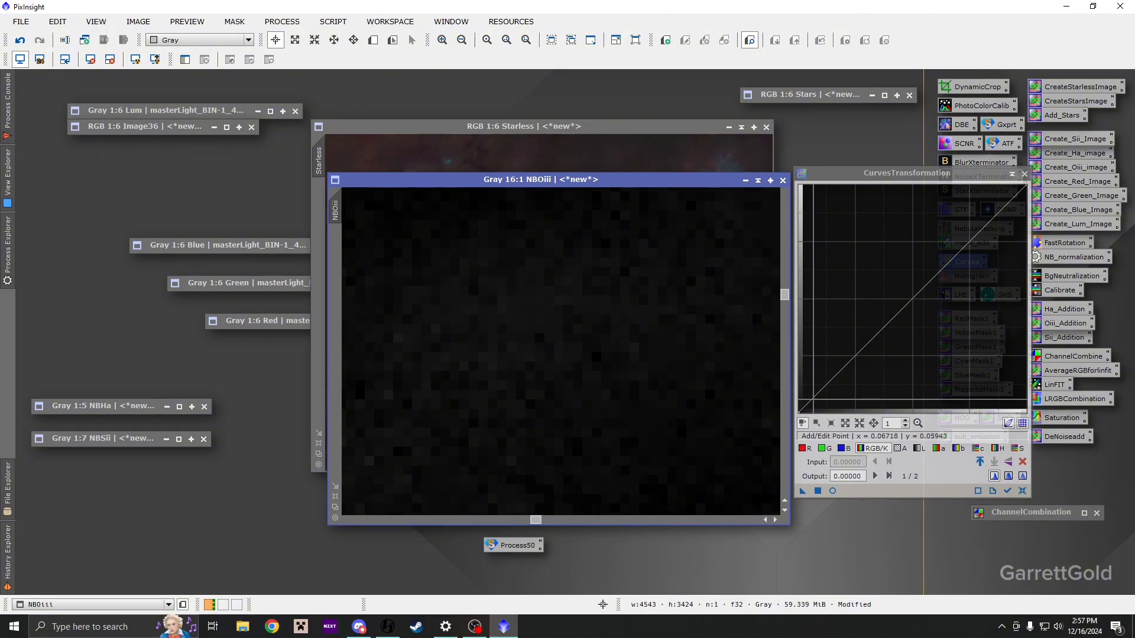
{"action": "left_click", "coordinate": [813, 400]}
{"action": "left_click", "coordinate": [808, 404]}
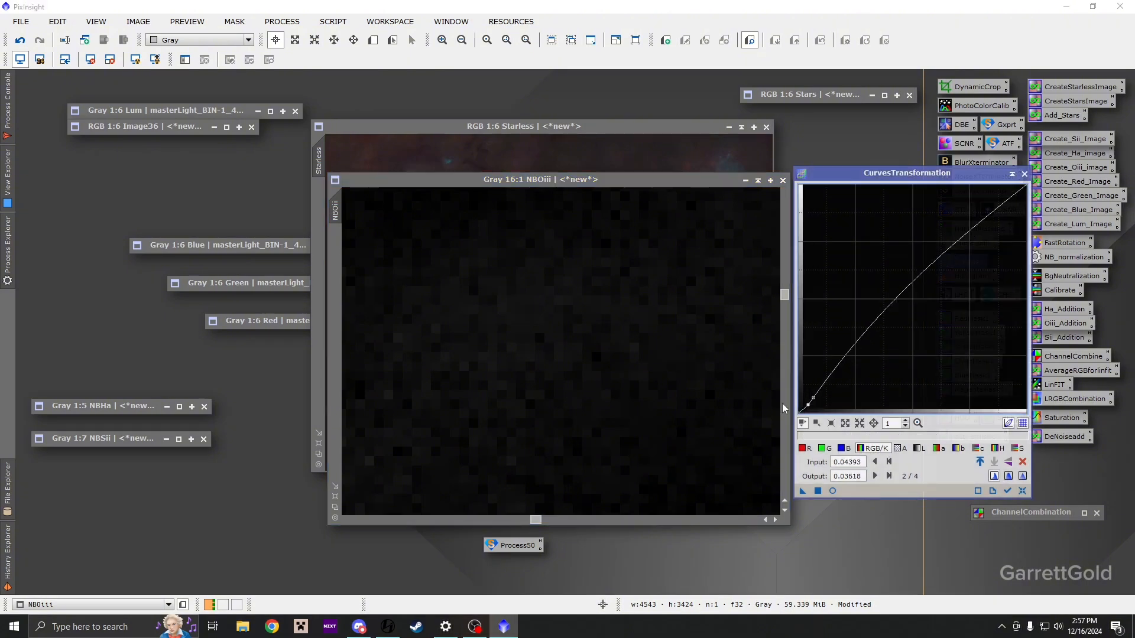
{"action": "left_click", "coordinate": [569, 359]}
{"action": "scroll", "coordinate": [569, 359], "scroll_direction": "down", "scroll_amount": 8}
{"action": "scroll", "coordinate": [569, 359], "scroll_direction": "down", "scroll_amount": 10}
{"action": "left_click", "coordinate": [818, 492]}
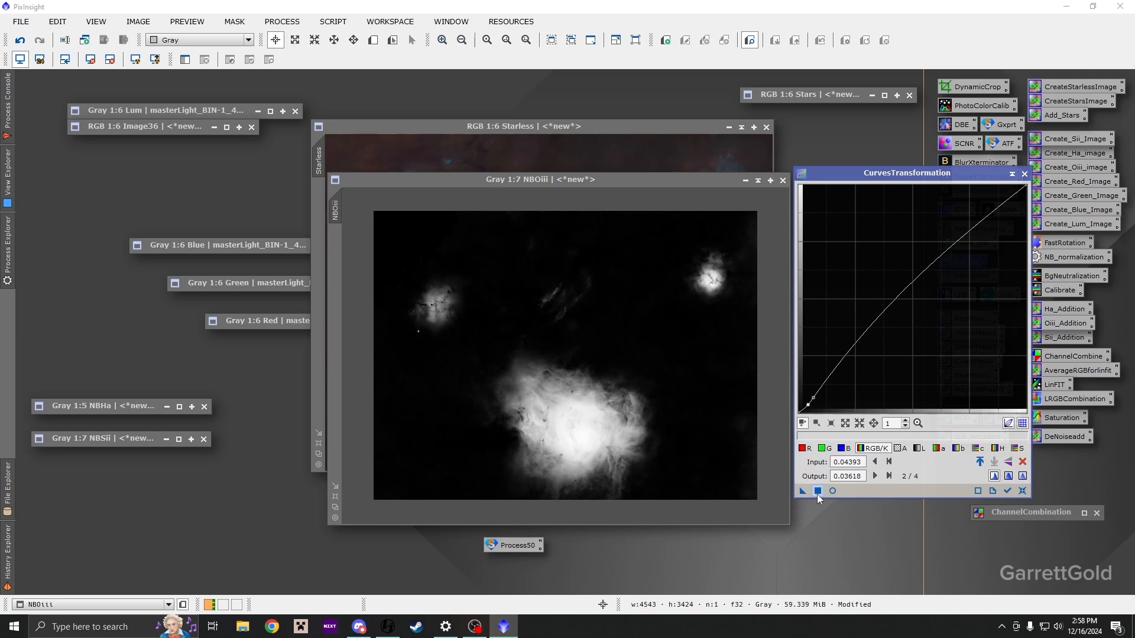
{"action": "left_click", "coordinate": [1022, 462]}
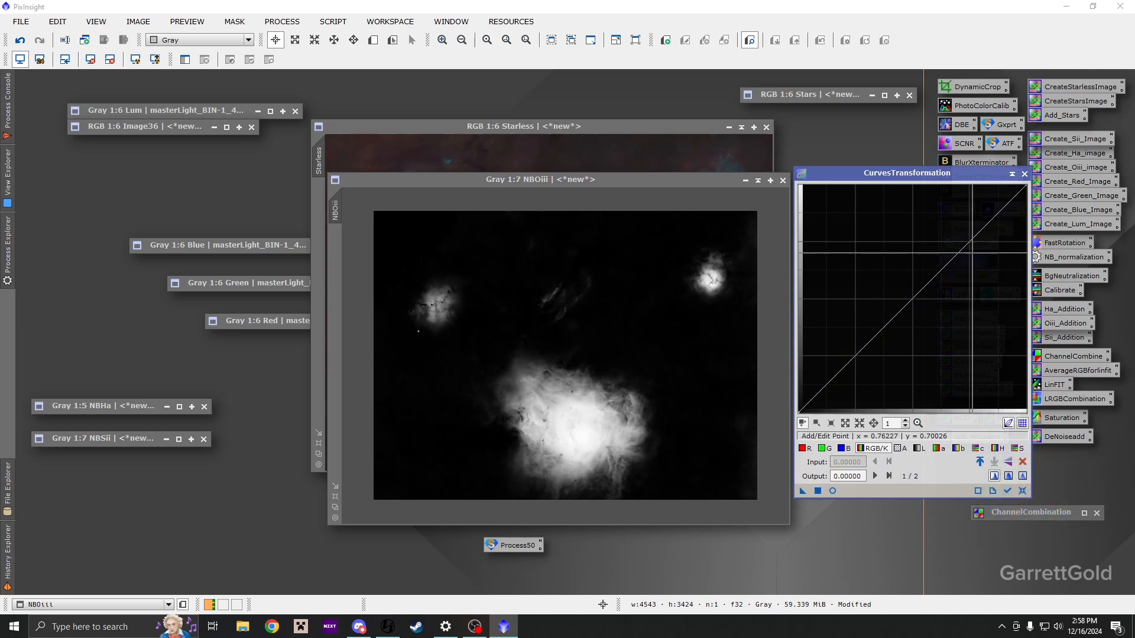
{"action": "left_click", "coordinate": [1024, 173]}
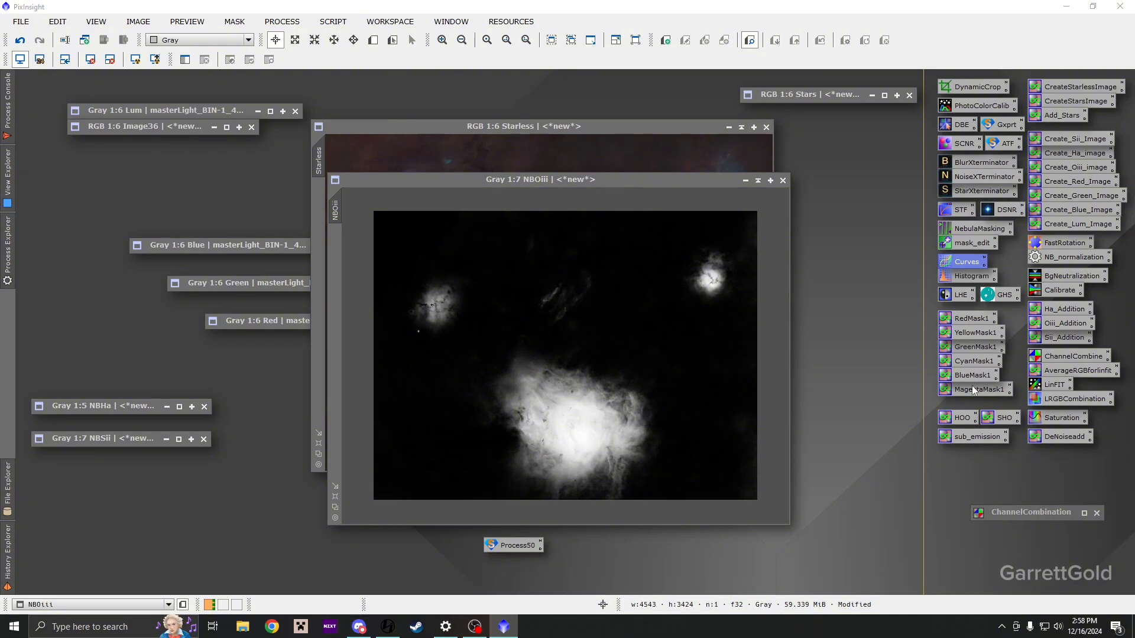
- Try to run the ColorCorrectedHDRMT.js script on NBOiii with 8 layers, 1 iteration and the lightness mask
{"action": "left_click", "coordinate": [330, 21]}
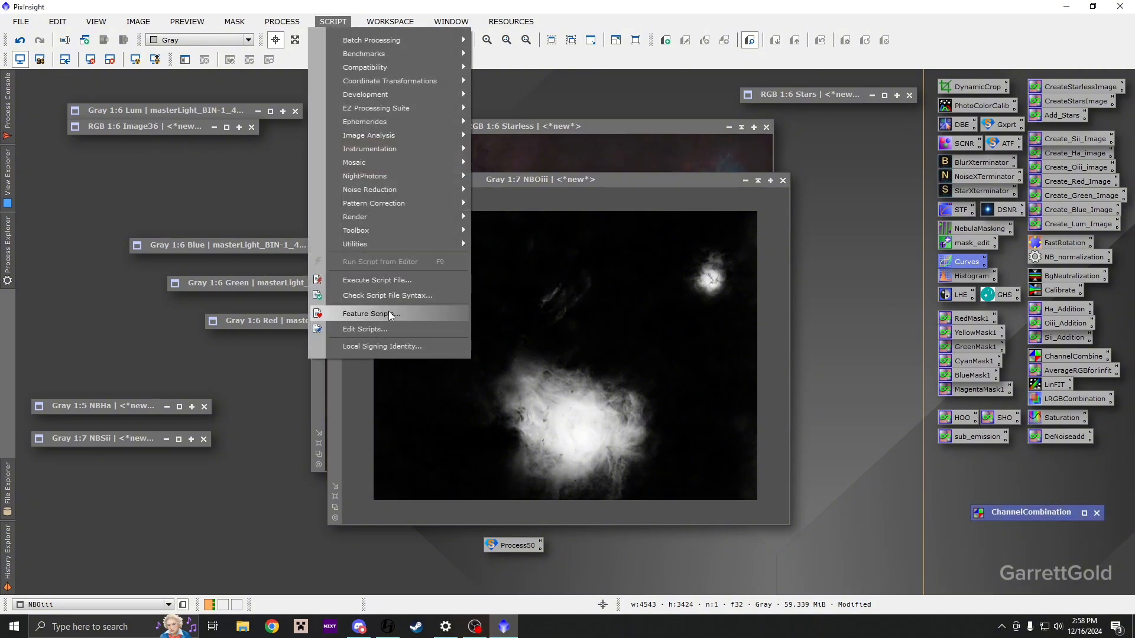
{"action": "left_click", "coordinate": [385, 280]}
{"action": "left_click", "coordinate": [520, 194]}
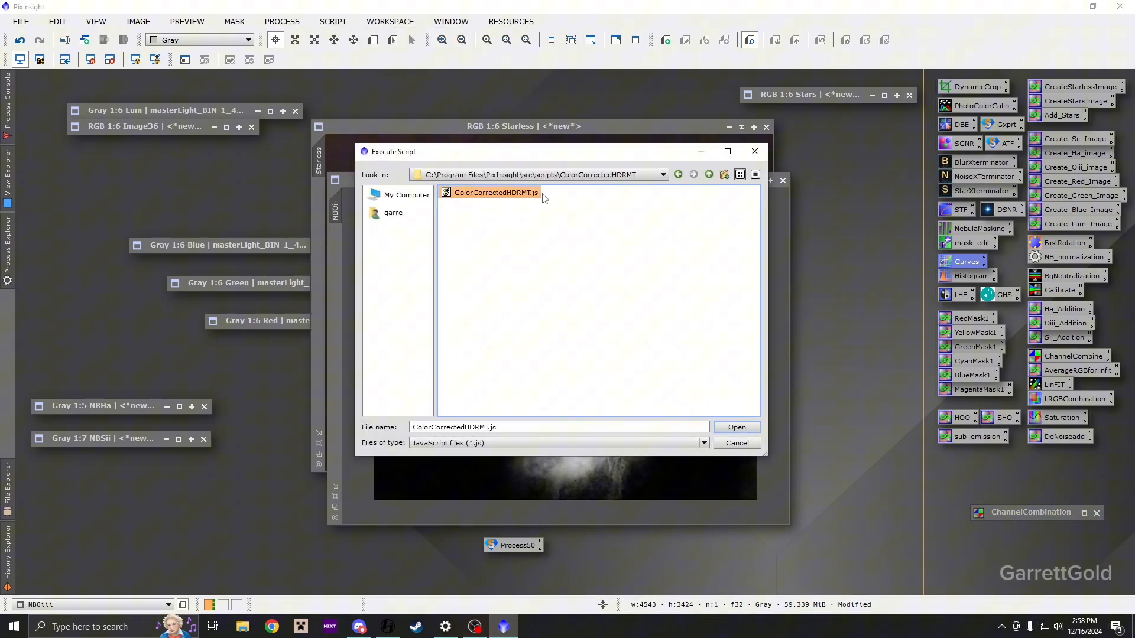
{"action": "left_click", "coordinate": [752, 432]}
{"action": "left_click", "coordinate": [636, 371]}
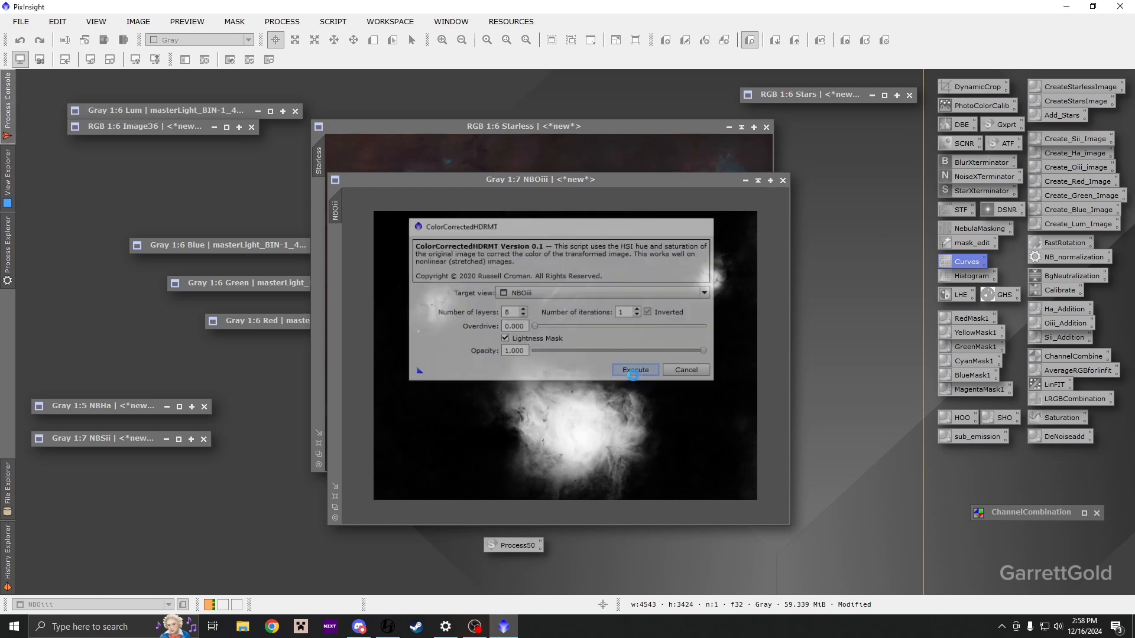
{"action": "left_click", "coordinate": [562, 331]}
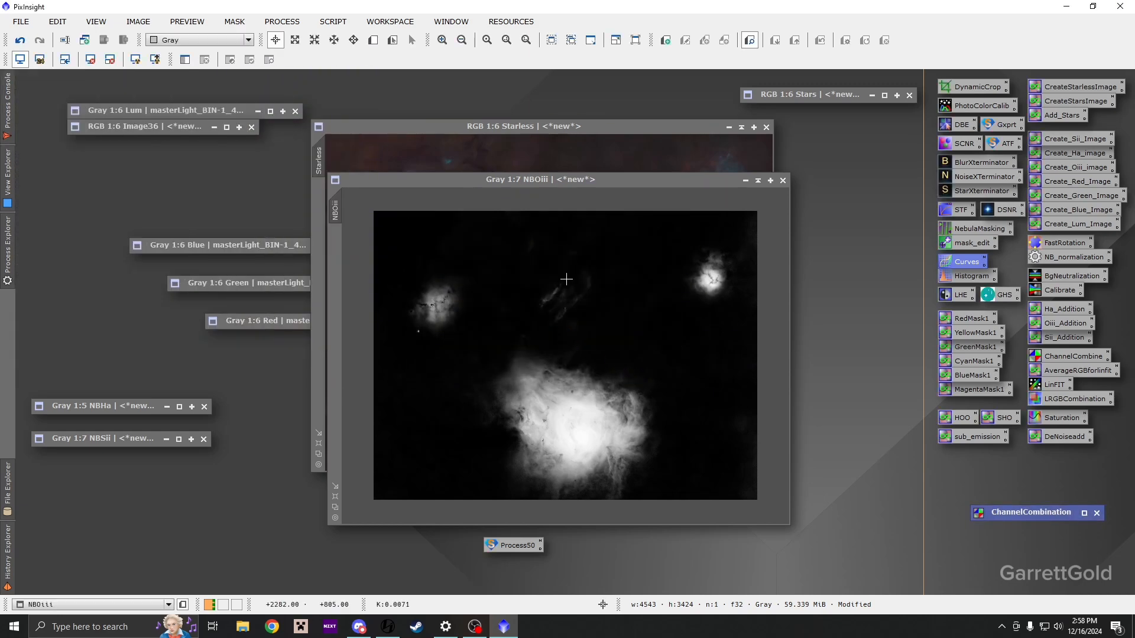
- Try a curve on NBOiii that holds down the highlights around input 0.74935, output 0.74677, and undo it
{"action": "double_click", "coordinate": [969, 262]}
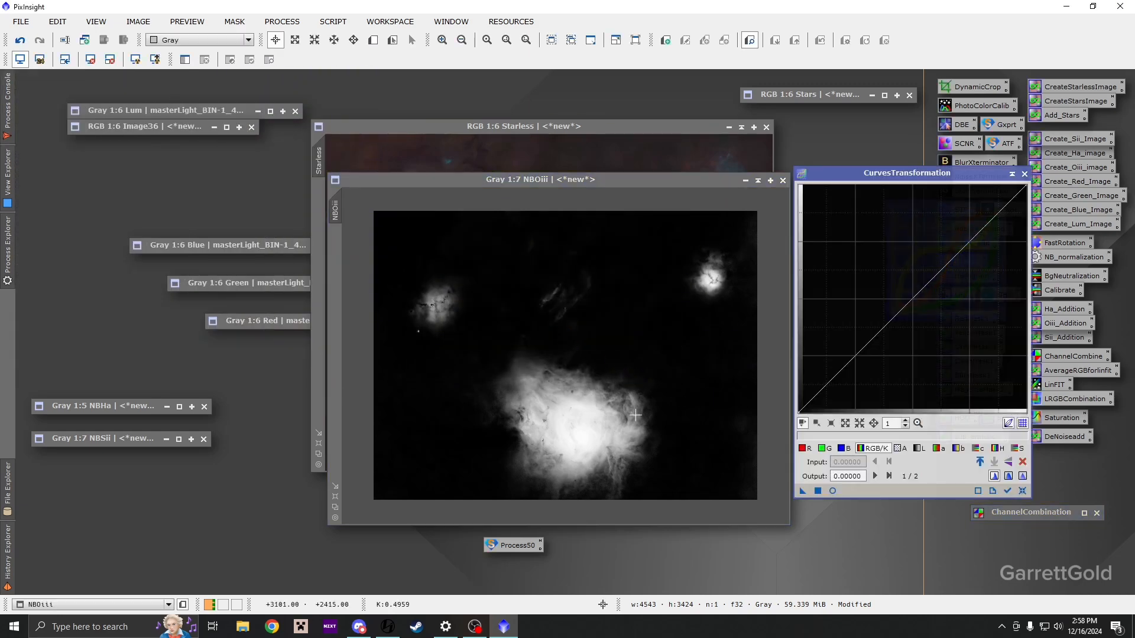
{"action": "left_click_drag", "start_coordinate": [1017, 196], "coordinate": [1017, 208]}
{"action": "left_click_drag", "start_coordinate": [896, 339], "coordinate": [969, 242]}
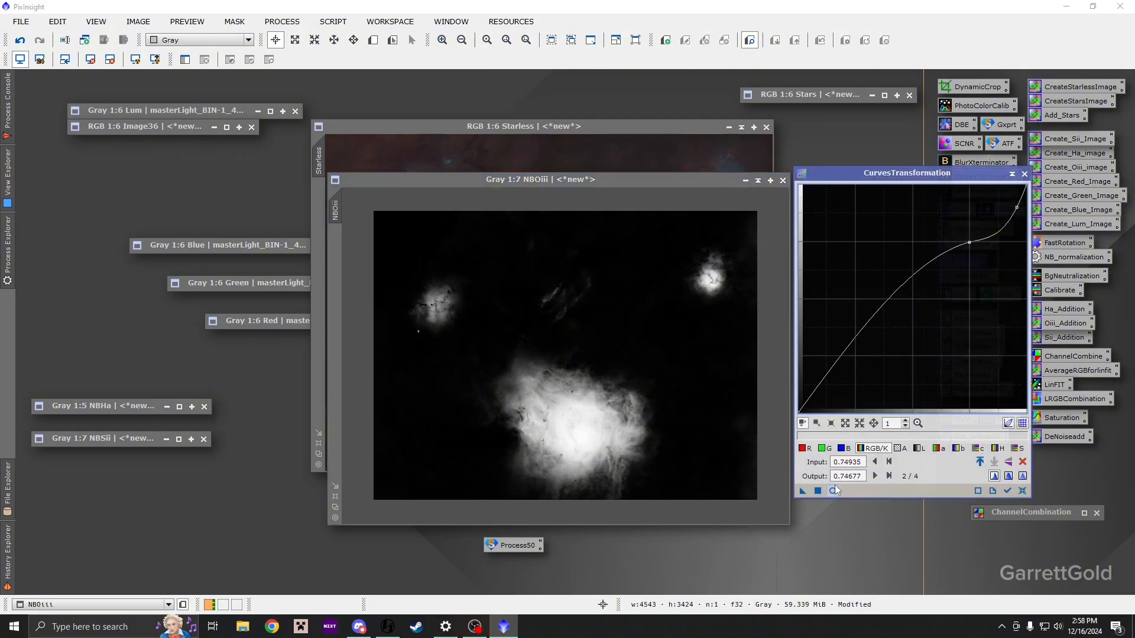
{"action": "left_click", "coordinate": [818, 492]}
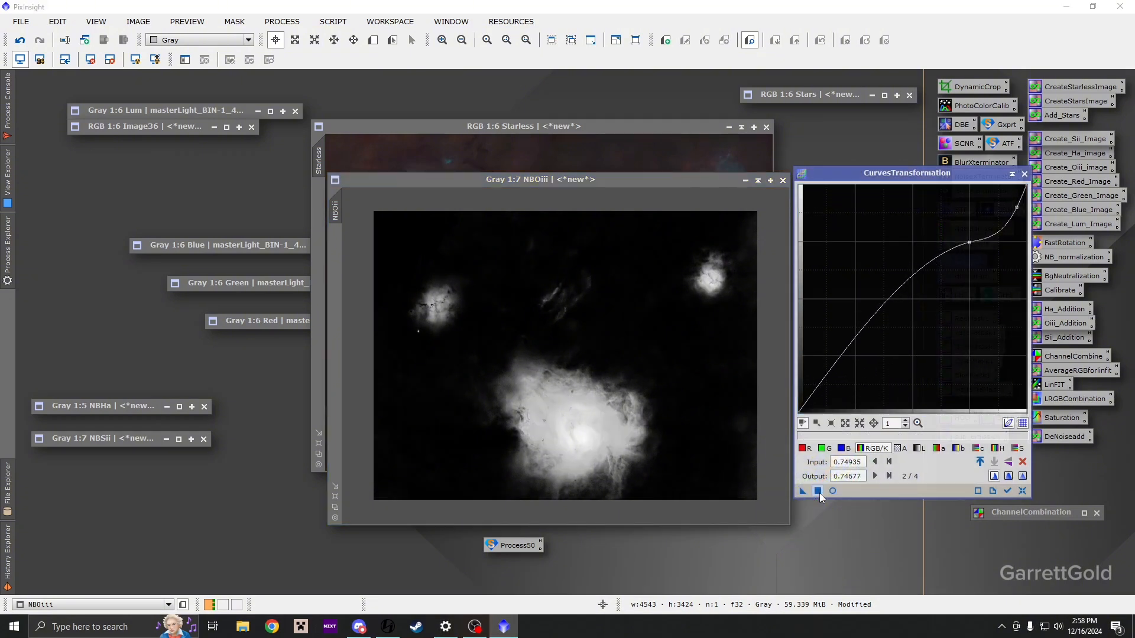
{"action": "left_click", "coordinate": [1008, 491]}
{"action": "left_click", "coordinate": [24, 42]}
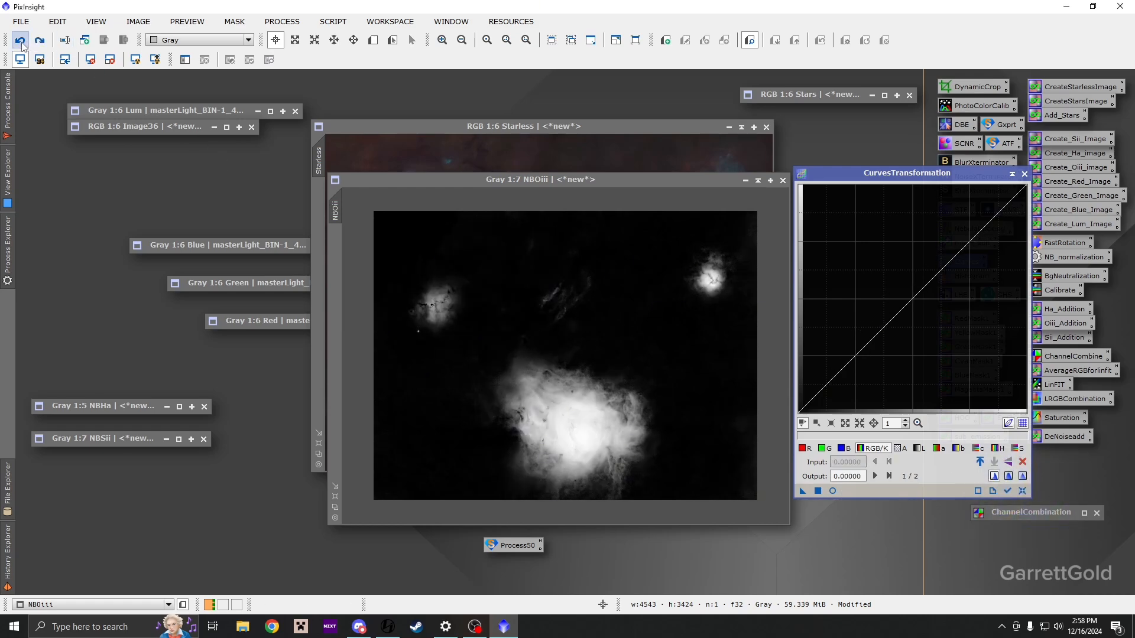
{"action": "scroll", "coordinate": [603, 406], "scroll_direction": "up", "scroll_amount": 4}
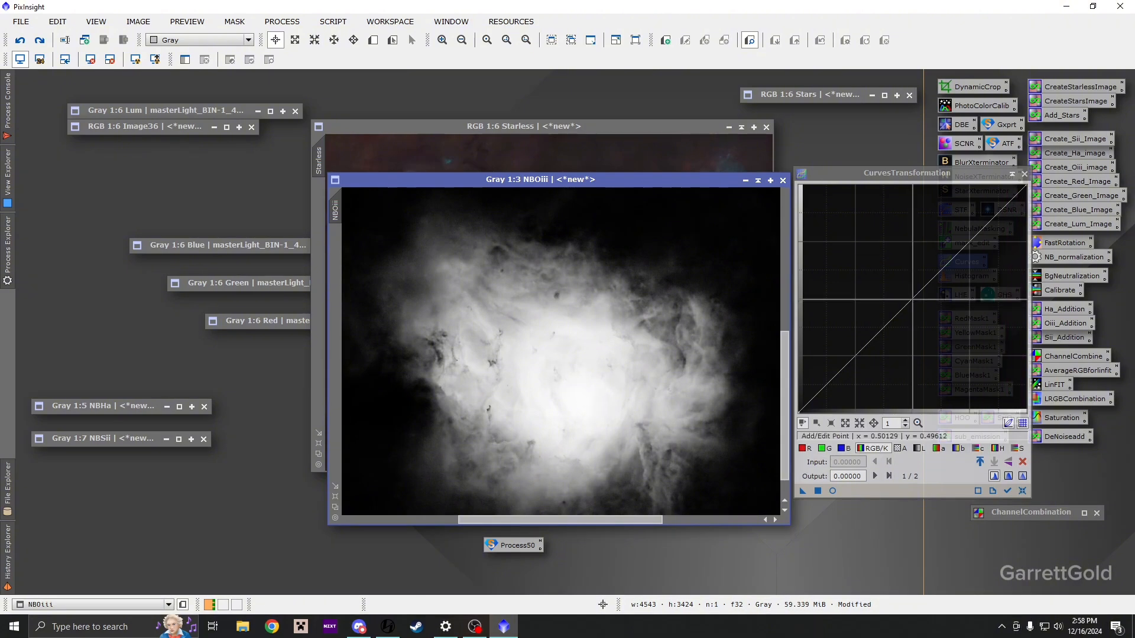
{"action": "left_click", "coordinate": [914, 297]}
{"action": "left_click", "coordinate": [1024, 174]}
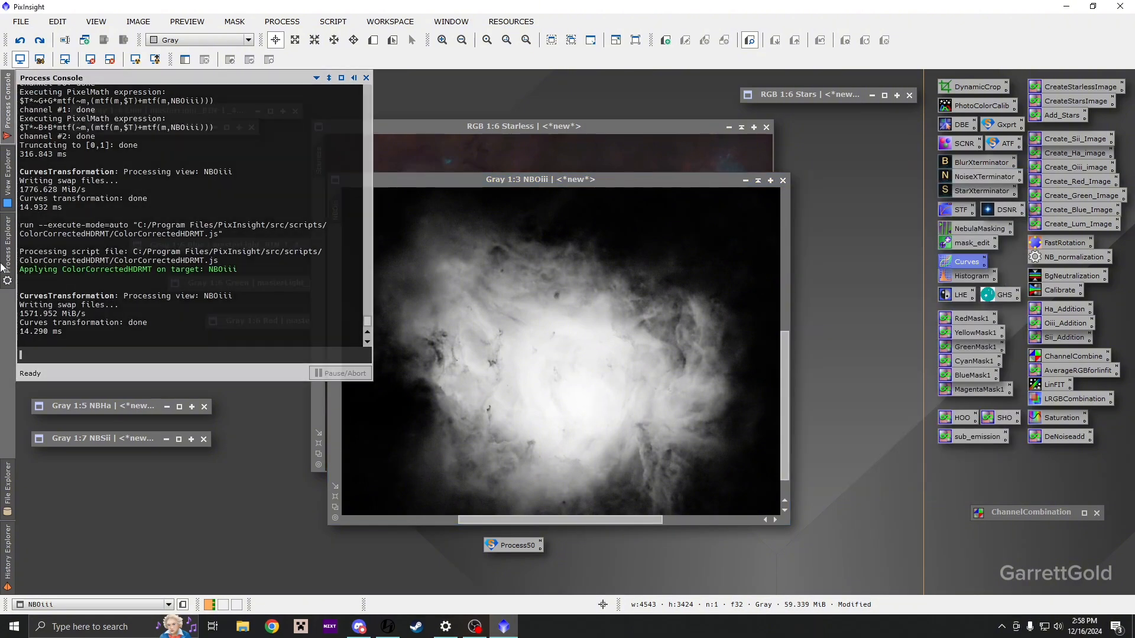
- Find the HDRMultiscaleTransform process and apply it to NBOiii with 6 layers and 1 iteration
{"action": "mouse_move", "coordinate": [6, 260]}
{"action": "left_click", "coordinate": [52, 92]}
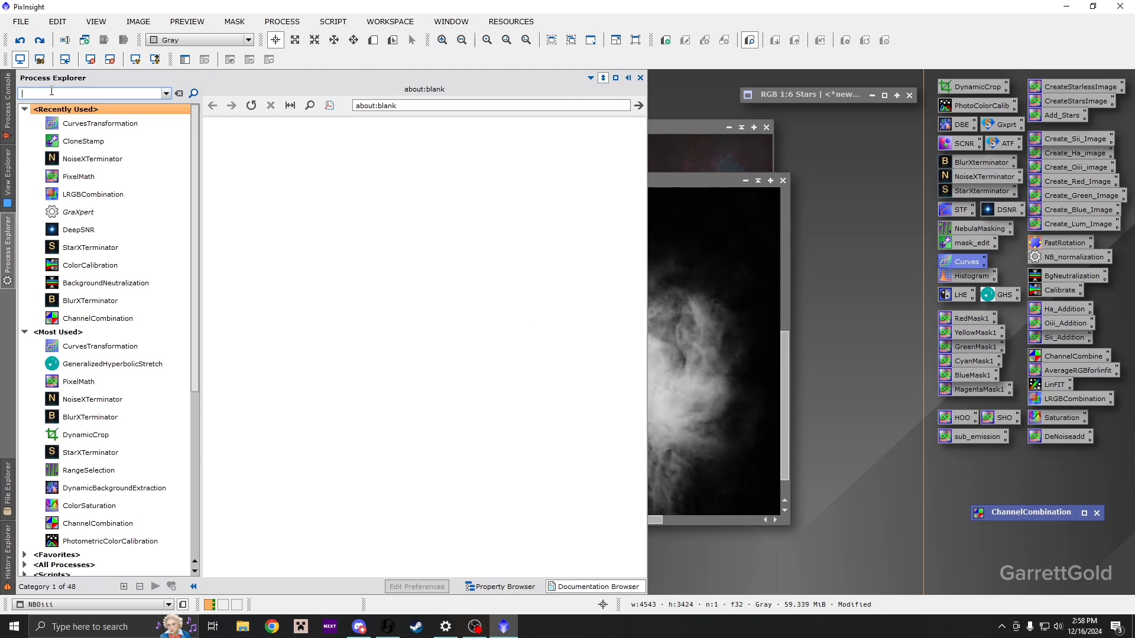
{"action": "type", "text": "Hdr"}
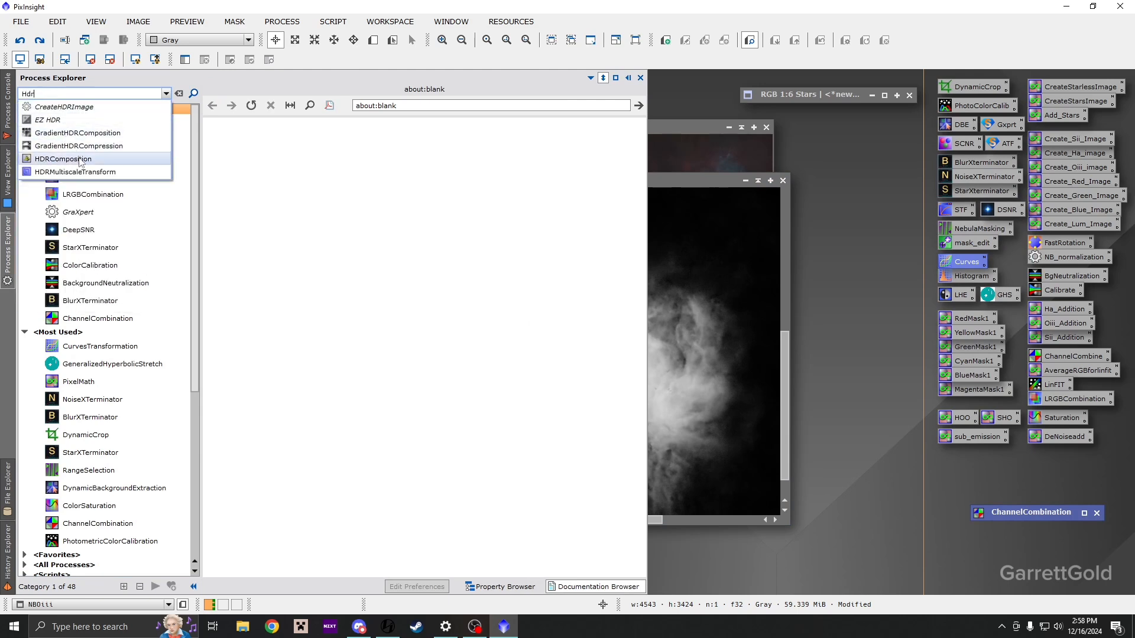
{"action": "left_click", "coordinate": [81, 171]}
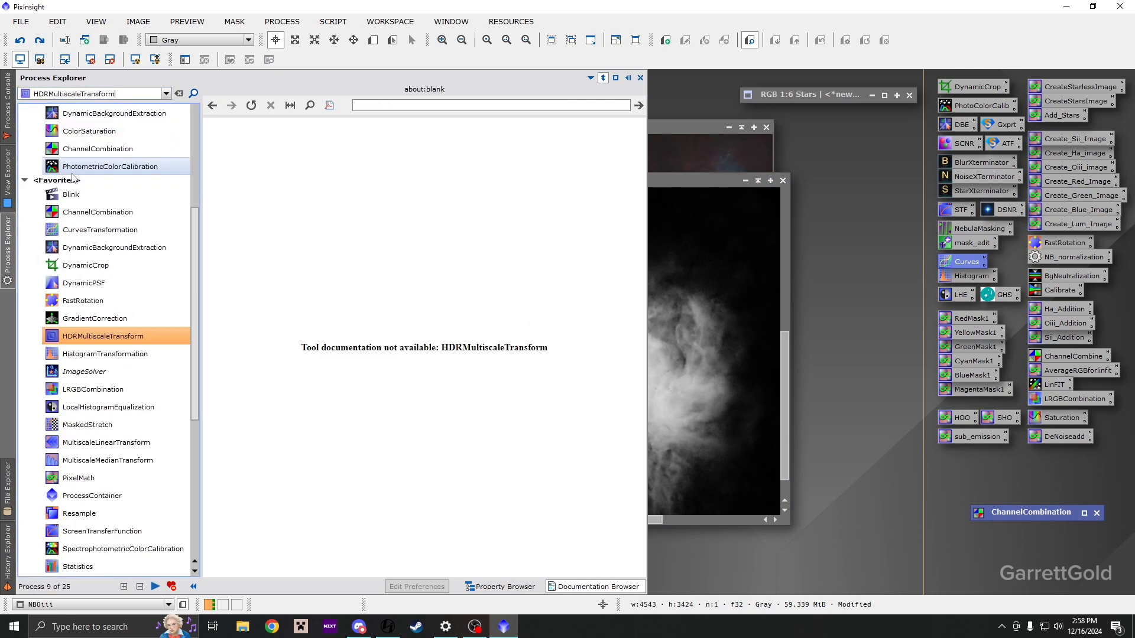
{"action": "double_click", "coordinate": [87, 345]}
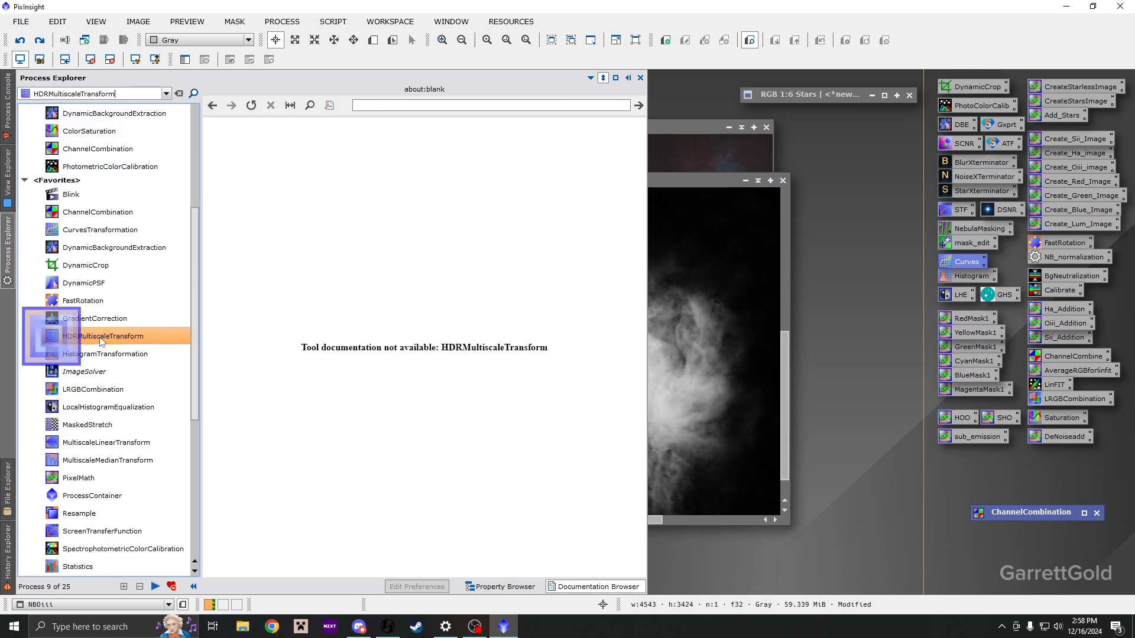
{"action": "left_click", "coordinate": [661, 93]}
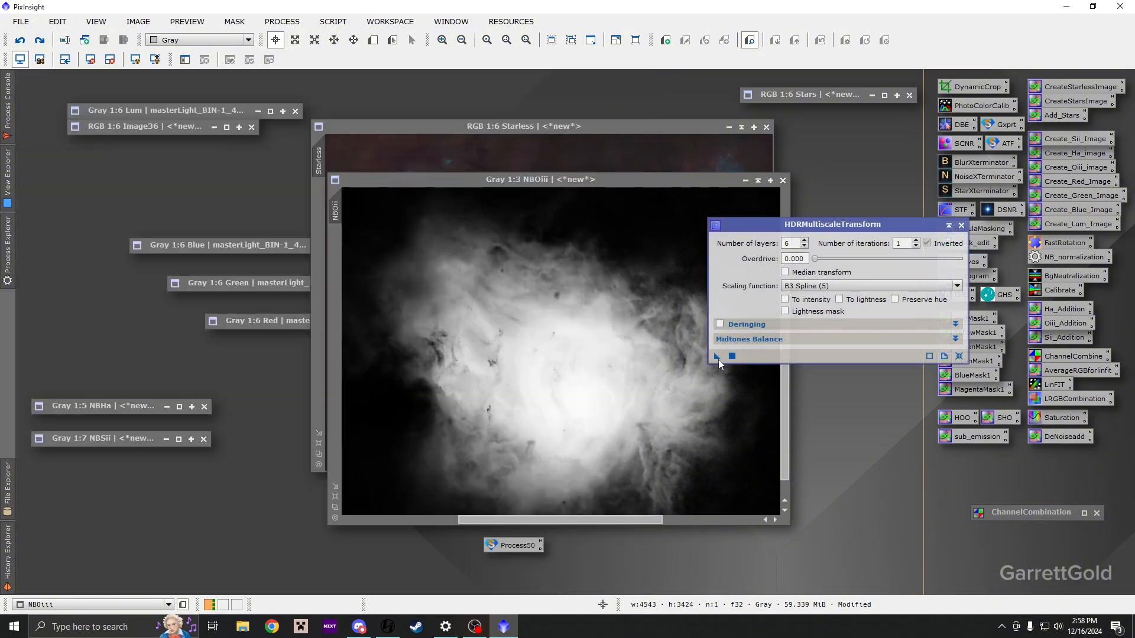
{"action": "left_click_drag", "start_coordinate": [718, 357], "coordinate": [663, 350]}
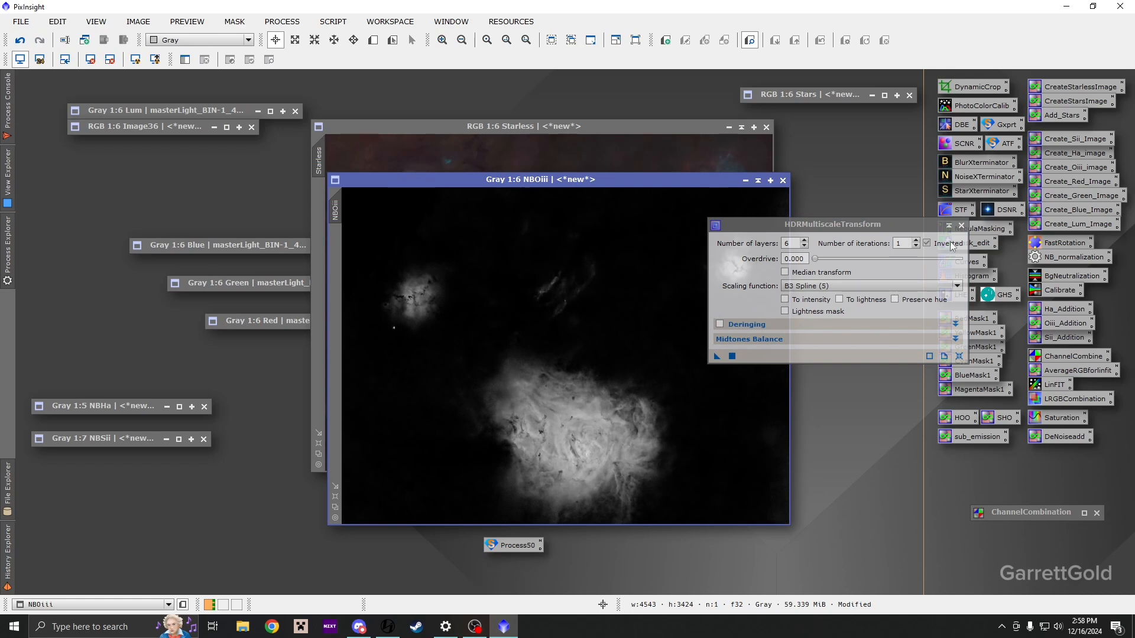
{"action": "left_click", "coordinate": [961, 226]}
- Collapse the NBOiii image and apply the Oiii_Addition process to the Starless image
{"action": "left_click", "coordinate": [745, 180]}
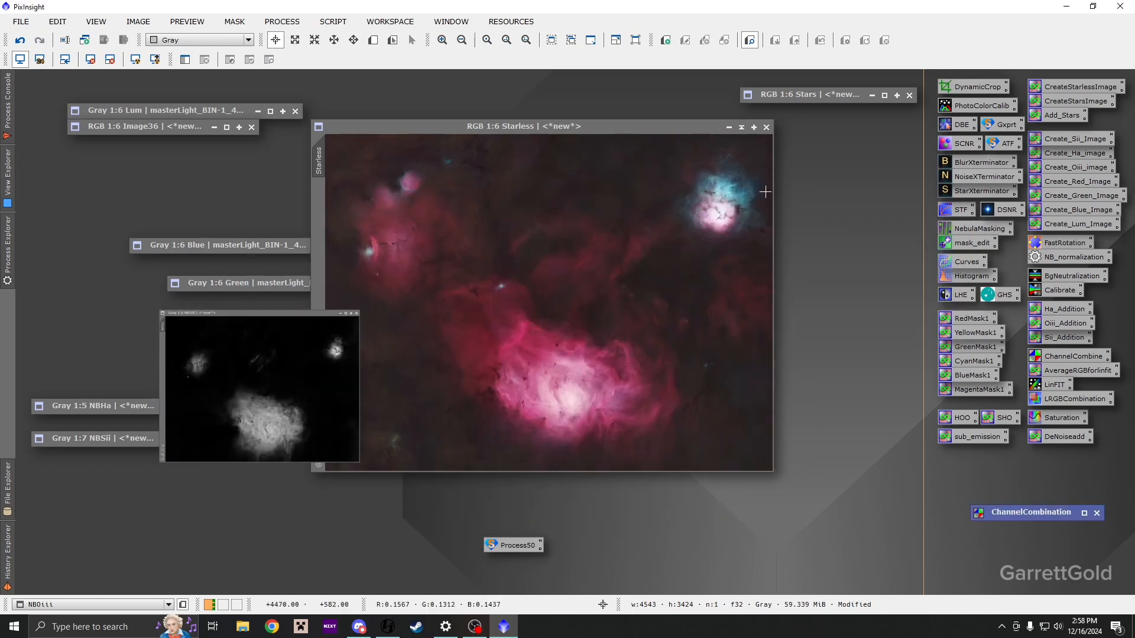
{"action": "left_click_drag", "start_coordinate": [1061, 325], "coordinate": [573, 259]}
- Examine the blended Oiii signal in the bright central nebula and the faint filament above it
{"action": "scroll", "coordinate": [573, 406], "scroll_direction": "up", "scroll_amount": 2}
{"action": "scroll", "coordinate": [574, 406], "scroll_direction": "up", "scroll_amount": 3}
{"action": "left_click_drag", "start_coordinate": [574, 407], "coordinate": [671, 459]}
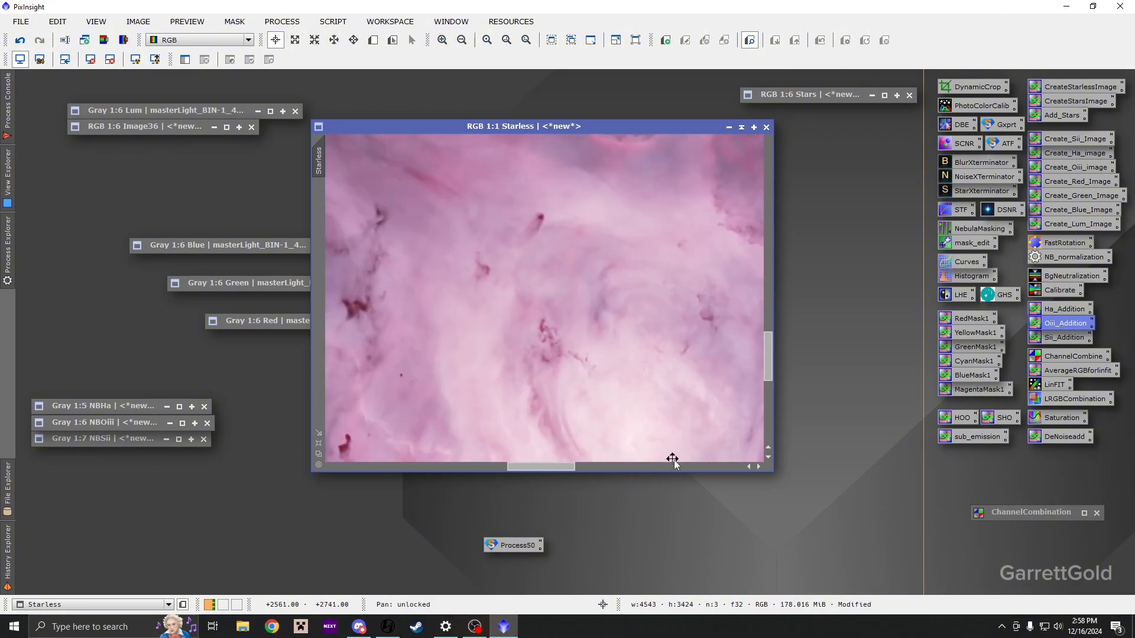
{"action": "scroll", "coordinate": [661, 440], "scroll_direction": "down", "scroll_amount": 3}
{"action": "left_click_drag", "start_coordinate": [598, 287], "coordinate": [584, 345]}
{"action": "scroll", "coordinate": [585, 211], "scroll_direction": "up", "scroll_amount": 2}
{"action": "left_click_drag", "start_coordinate": [585, 210], "coordinate": [686, 366]}
{"action": "scroll", "coordinate": [565, 325], "scroll_direction": "up", "scroll_amount": 1}
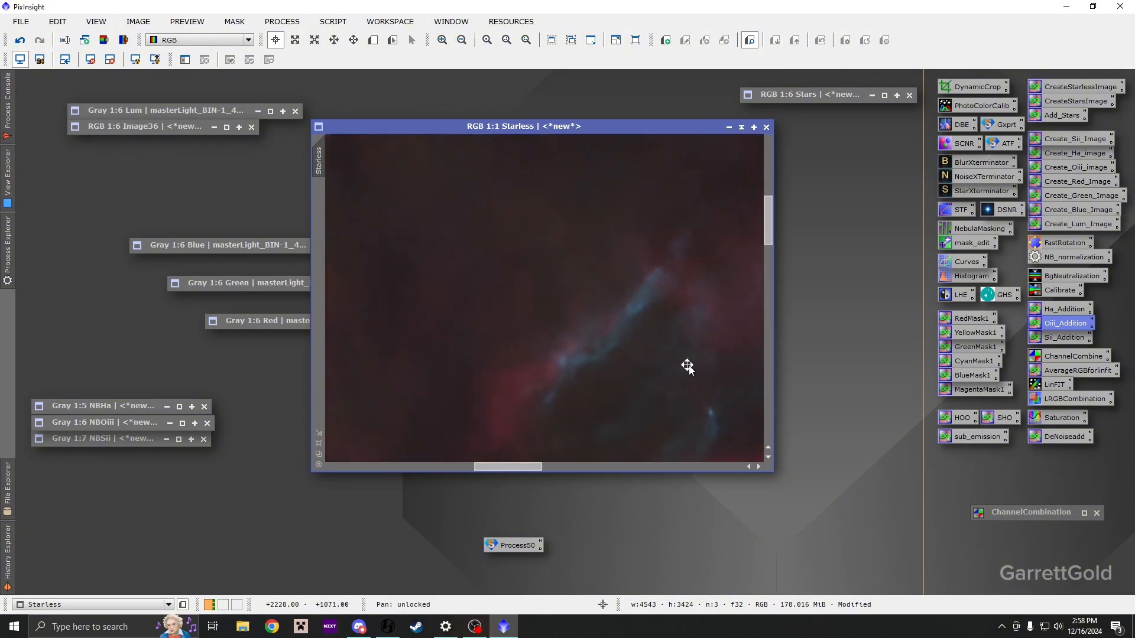
{"action": "scroll", "coordinate": [623, 342], "scroll_direction": "down", "scroll_amount": 3}
{"action": "scroll", "coordinate": [655, 301], "scroll_direction": "down", "scroll_amount": 1}
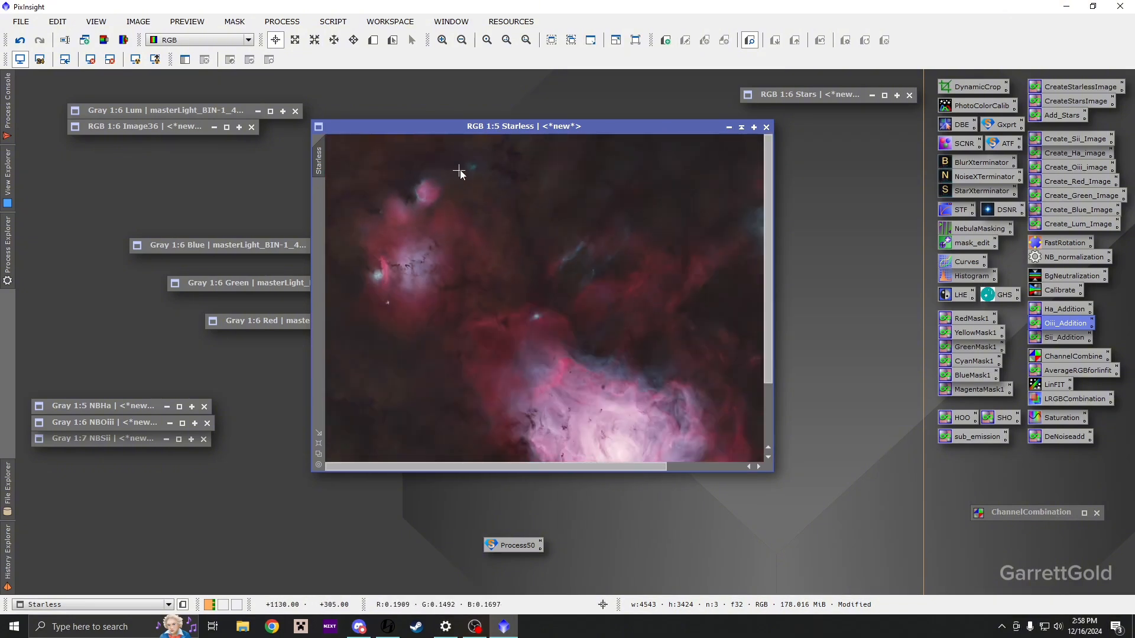
- Inspect the Starless image's dark background, full frame and the edges of the bright central nebula
{"action": "scroll", "coordinate": [459, 170], "scroll_direction": "up", "scroll_amount": 4}
{"action": "scroll", "coordinate": [459, 170], "scroll_direction": "down", "scroll_amount": 1}
{"action": "left_click_drag", "start_coordinate": [683, 179], "coordinate": [589, 214]}
{"action": "scroll", "coordinate": [586, 241], "scroll_direction": "up", "scroll_amount": 1}
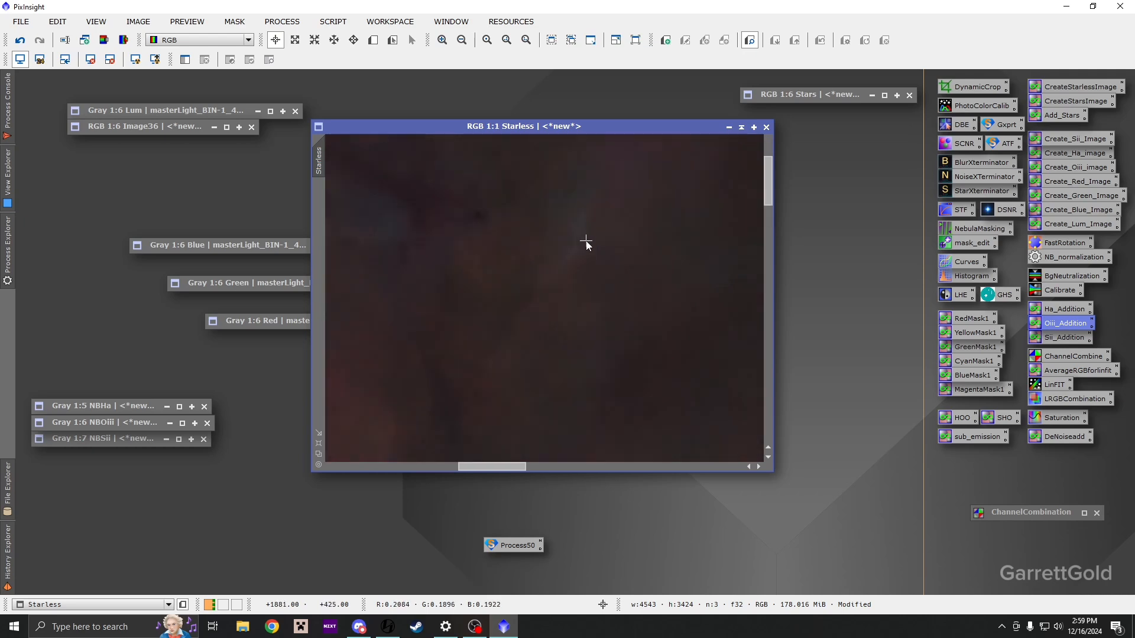
{"action": "scroll", "coordinate": [585, 242], "scroll_direction": "up", "scroll_amount": 1}
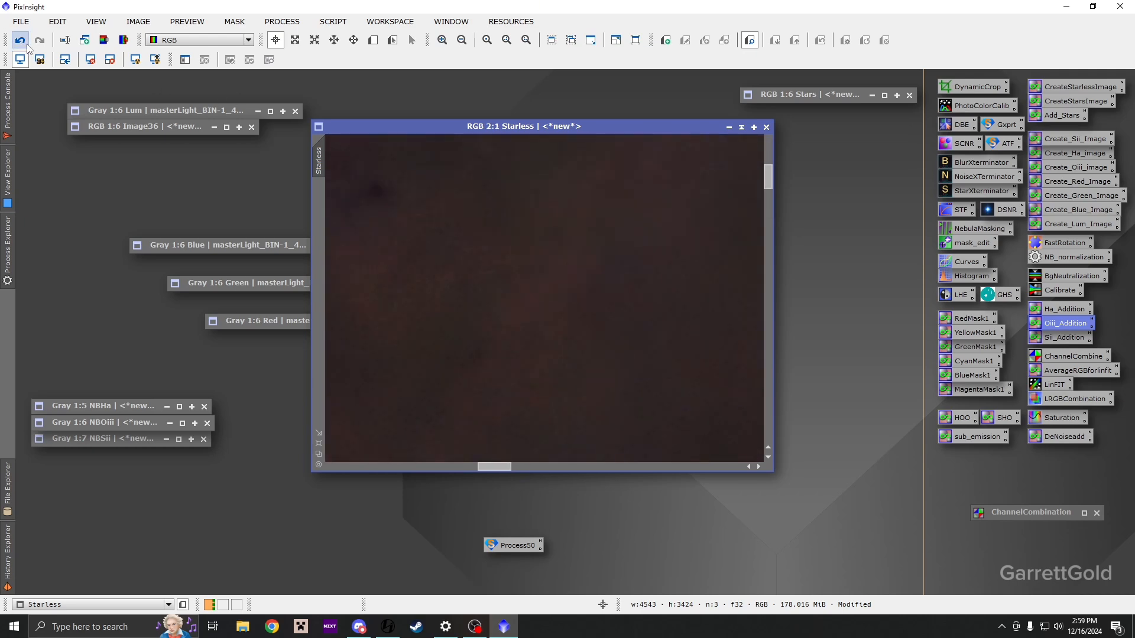
{"action": "scroll", "coordinate": [456, 215], "scroll_direction": "down", "scroll_amount": 6}
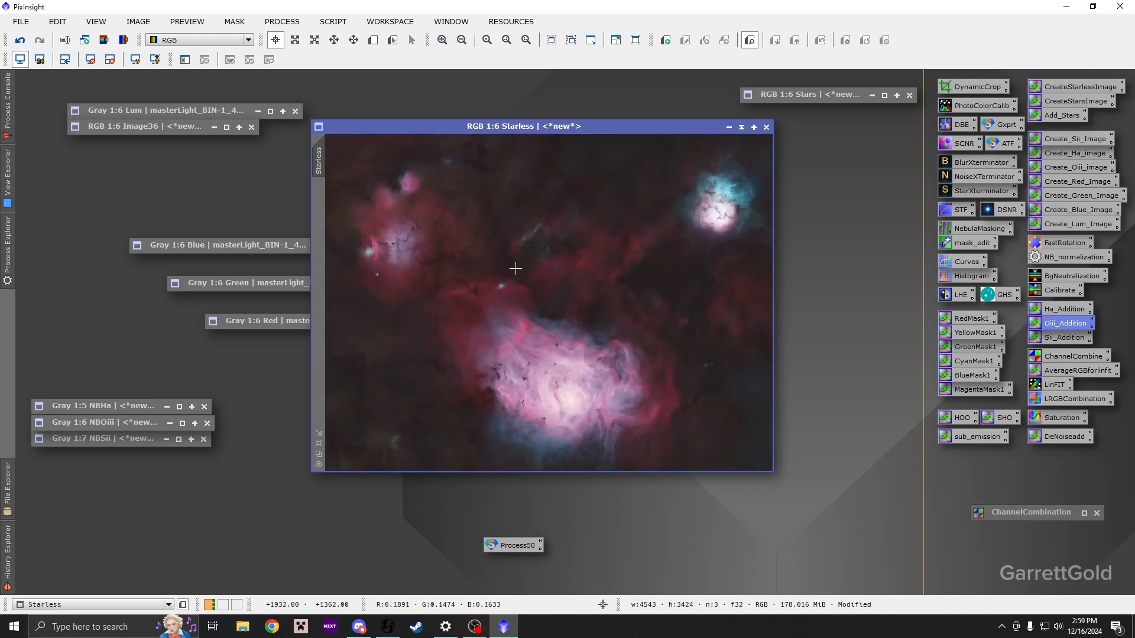
{"action": "scroll", "coordinate": [722, 395], "scroll_direction": "up", "scroll_amount": 6}
{"action": "left_click_drag", "start_coordinate": [690, 322], "coordinate": [438, 248]}
{"action": "scroll", "coordinate": [438, 249], "scroll_direction": "down", "scroll_amount": 5}
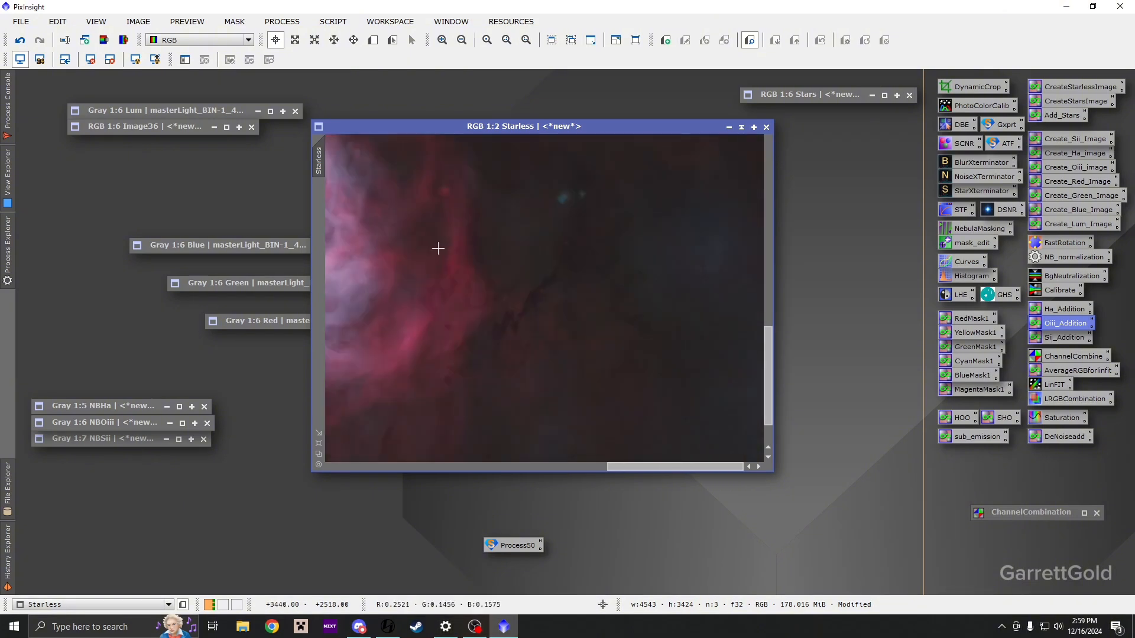
{"action": "scroll", "coordinate": [585, 429], "scroll_direction": "up", "scroll_amount": 4}
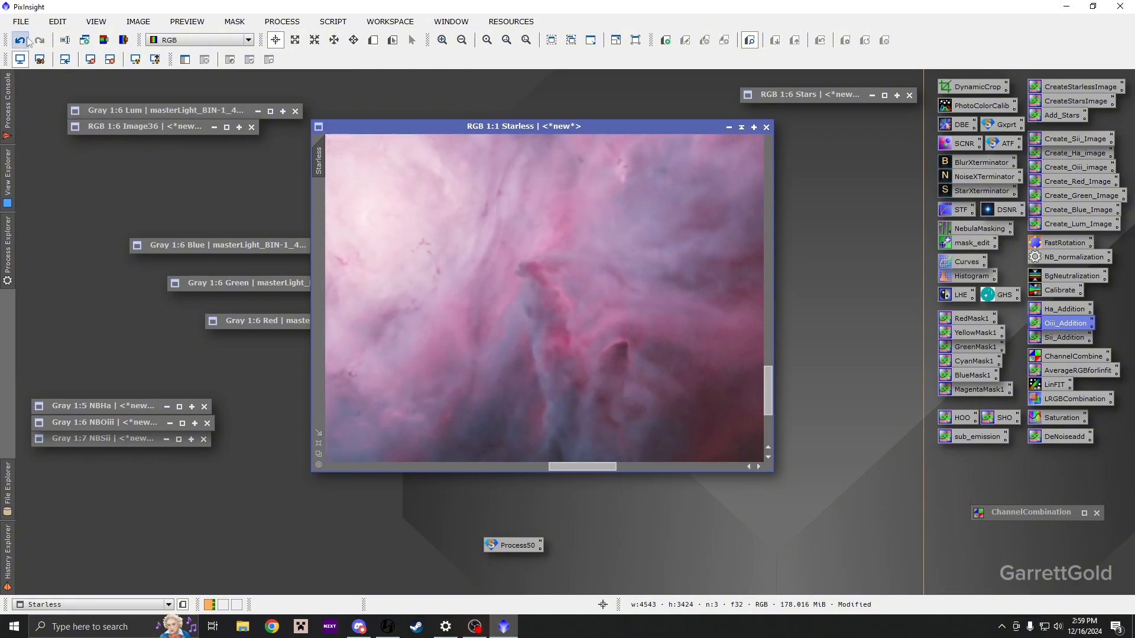
- Compare the Starless image with and without the Oiii addition by undoing and redoing it, checking the full frame
{"action": "left_click", "coordinate": [23, 40]}
{"action": "left_click", "coordinate": [38, 41]}
{"action": "left_click", "coordinate": [23, 41]}
{"action": "left_click", "coordinate": [38, 41]}
{"action": "scroll", "coordinate": [522, 271], "scroll_direction": "down", "scroll_amount": 5}
- Expand the collapsed NBSii image and inspect its nebula structure and background noise
{"action": "double_click", "coordinate": [104, 438]}
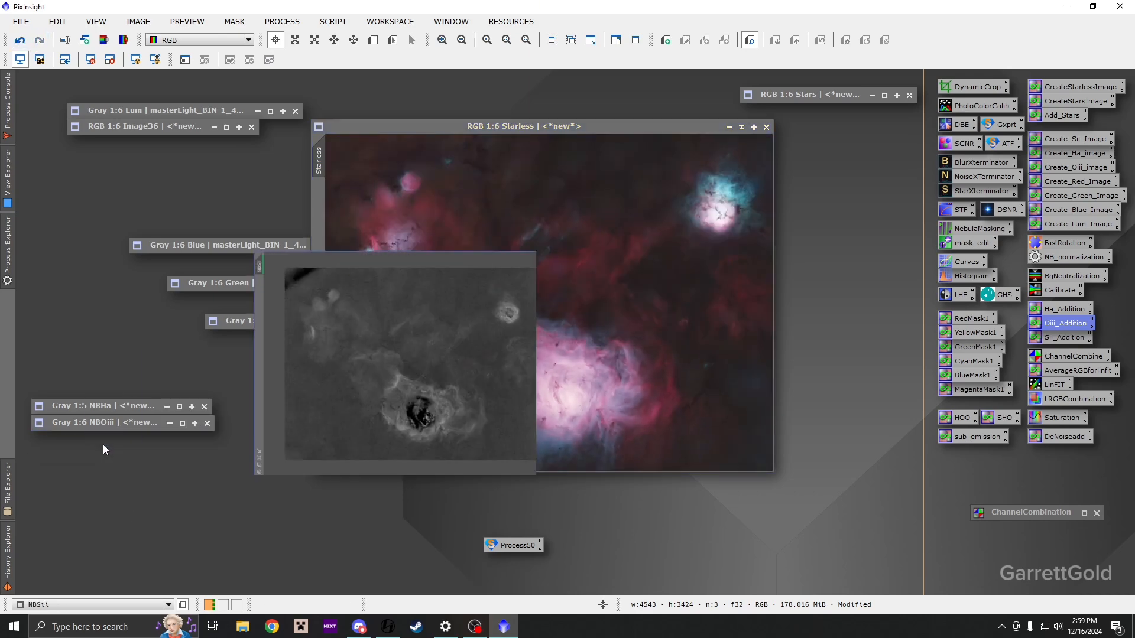
{"action": "scroll", "coordinate": [601, 366], "scroll_direction": "up", "scroll_amount": 5}
{"action": "scroll", "coordinate": [600, 391], "scroll_direction": "down", "scroll_amount": 3}
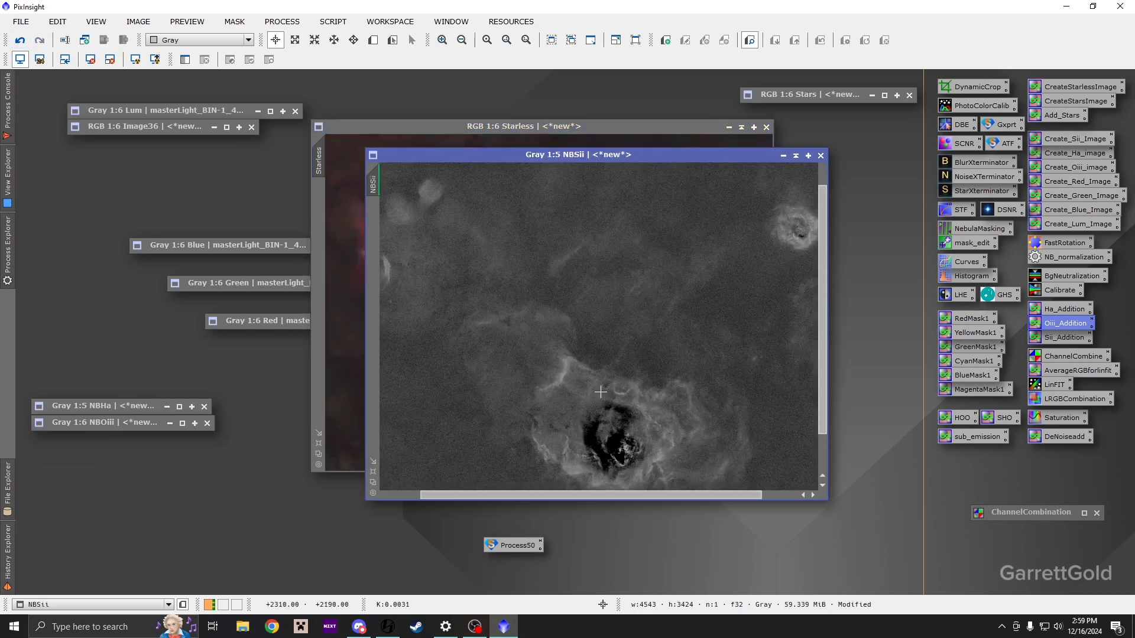
{"action": "scroll", "coordinate": [600, 392], "scroll_direction": "down", "scroll_amount": 3}
{"action": "double_click", "coordinate": [951, 263]}
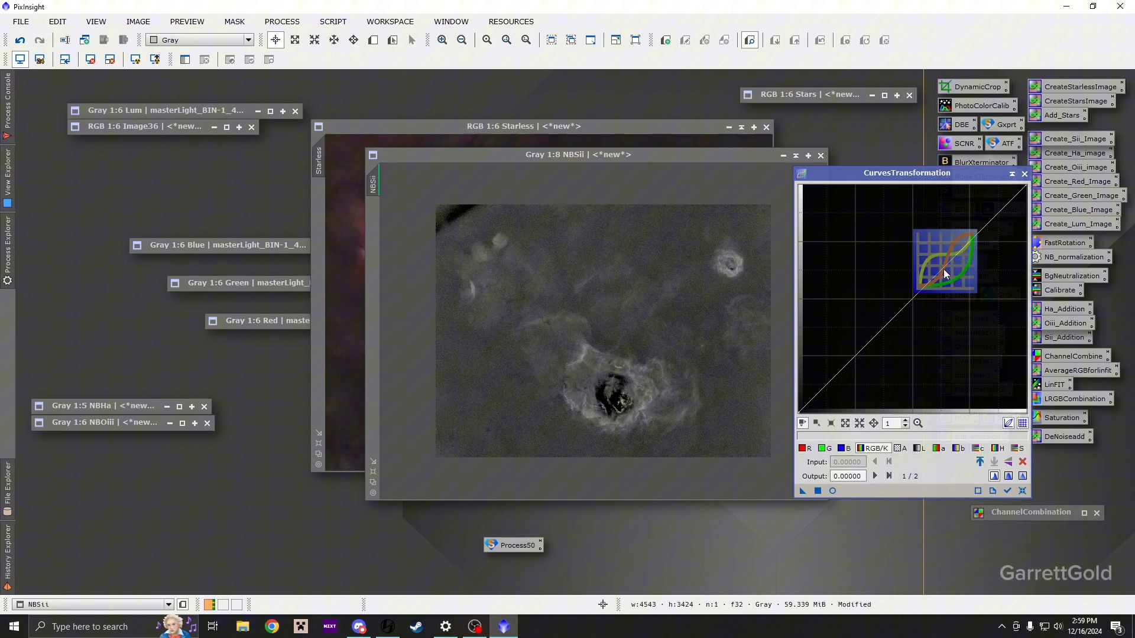
{"action": "left_click", "coordinate": [833, 491]}
{"action": "left_click_drag", "start_coordinate": [914, 297], "coordinate": [933, 320]}
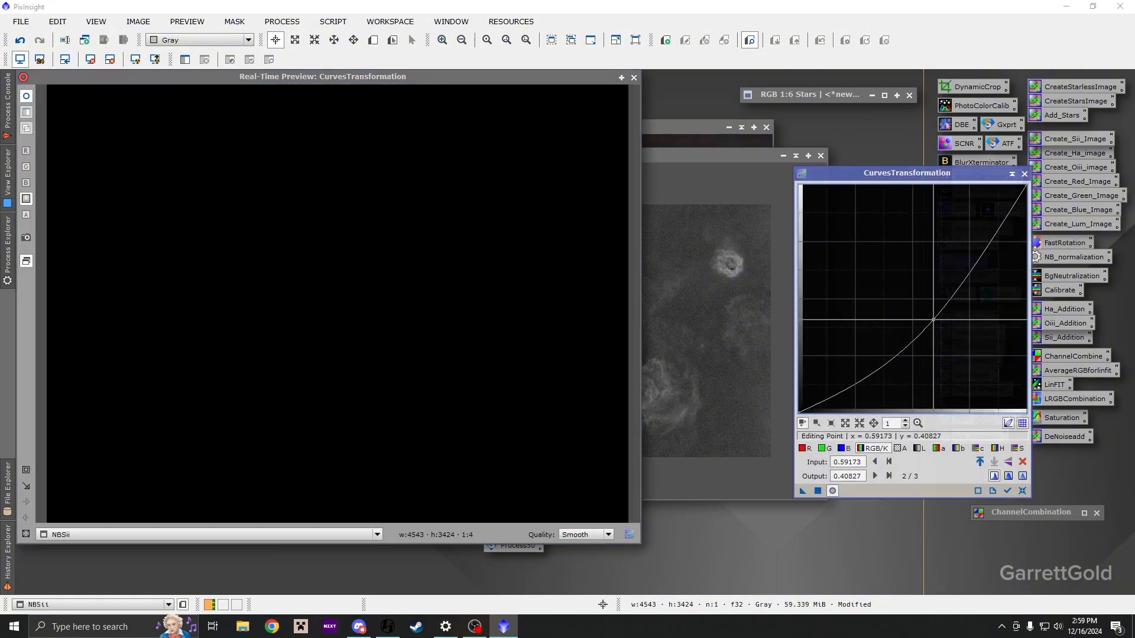
{"action": "left_click", "coordinate": [1024, 174]}
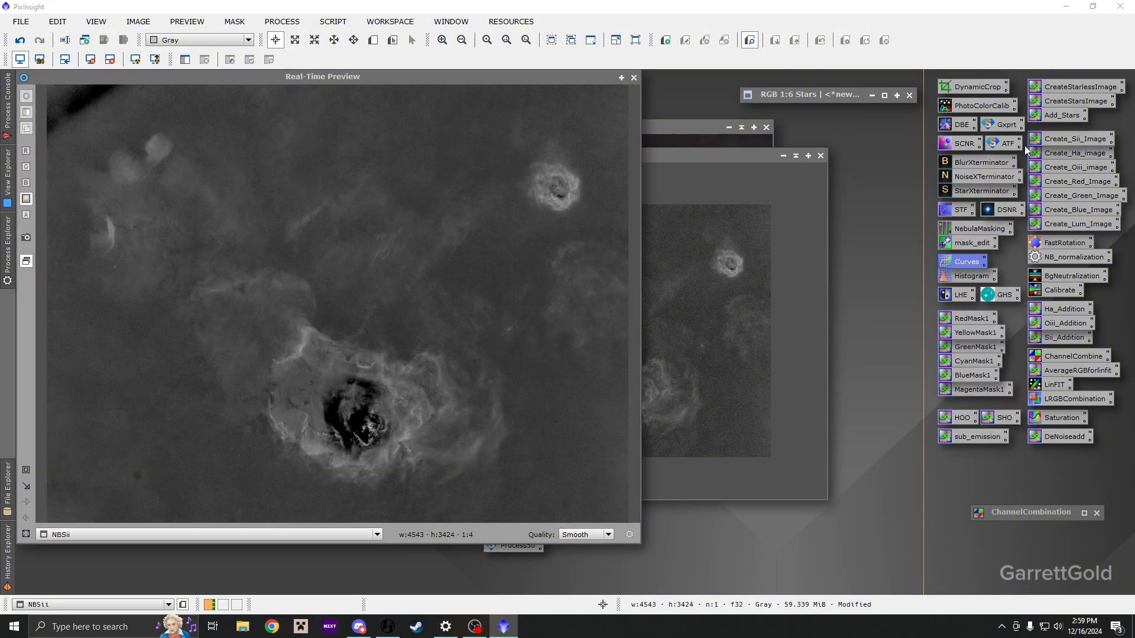
{"action": "double_click", "coordinate": [958, 267]}
{"action": "left_click", "coordinate": [832, 491]}
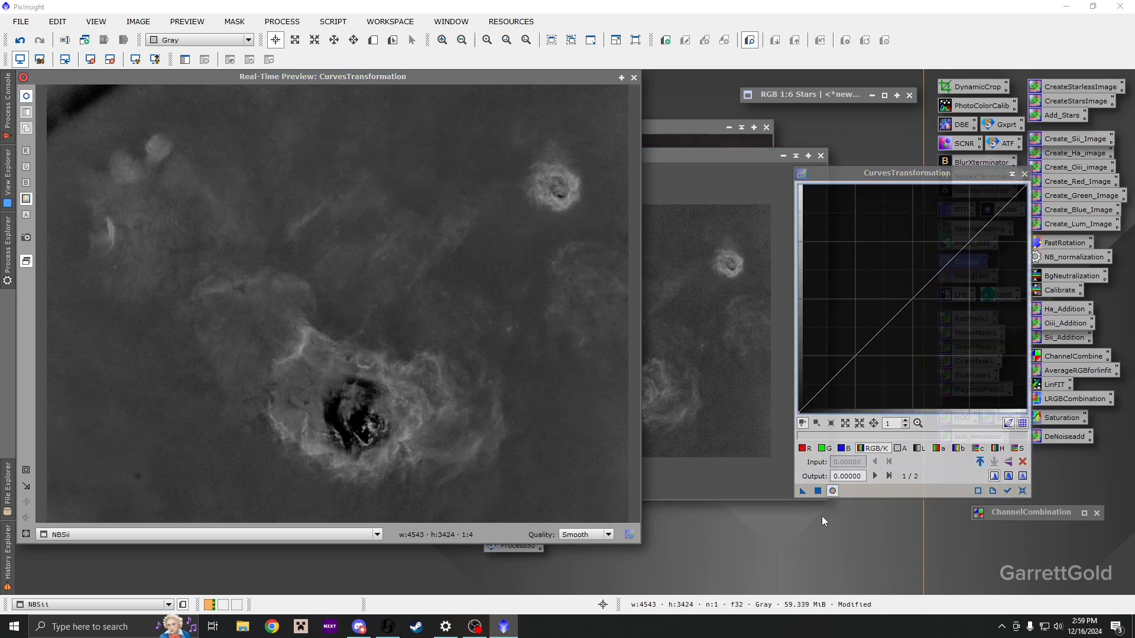
{"action": "left_click_drag", "start_coordinate": [906, 310], "coordinate": [846, 411]}
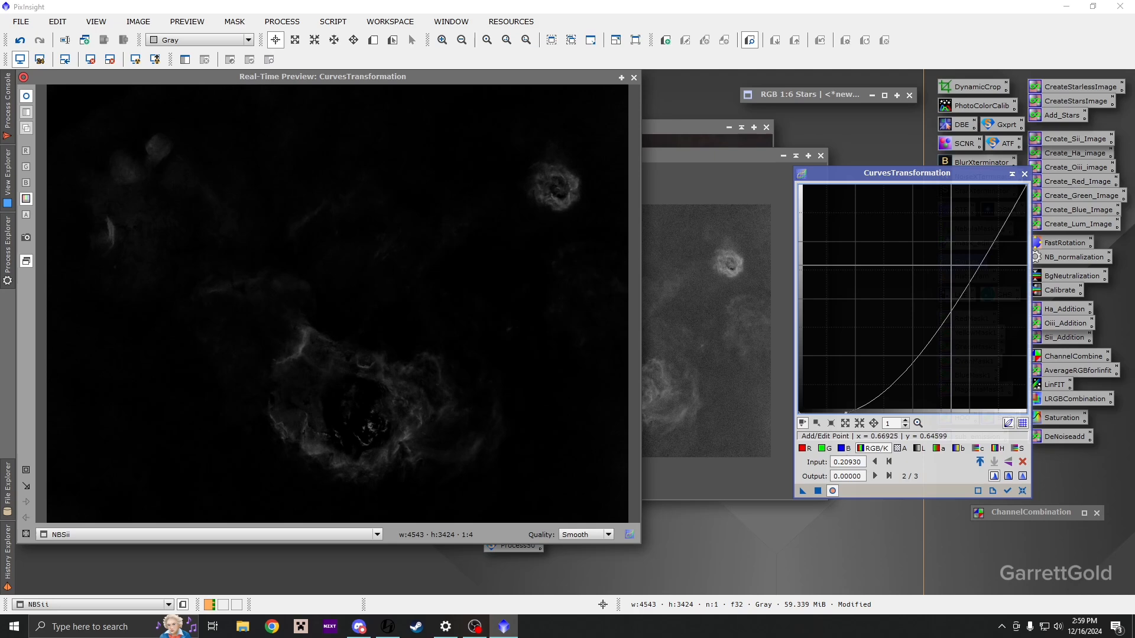
{"action": "left_click", "coordinate": [1024, 173]}
{"action": "left_click", "coordinate": [634, 78]}
- Apply NoiseXTerminator to NBSii with denoise 0.90 and detail 0.15, and check the image in a real-time preview
{"action": "double_click", "coordinate": [977, 177]}
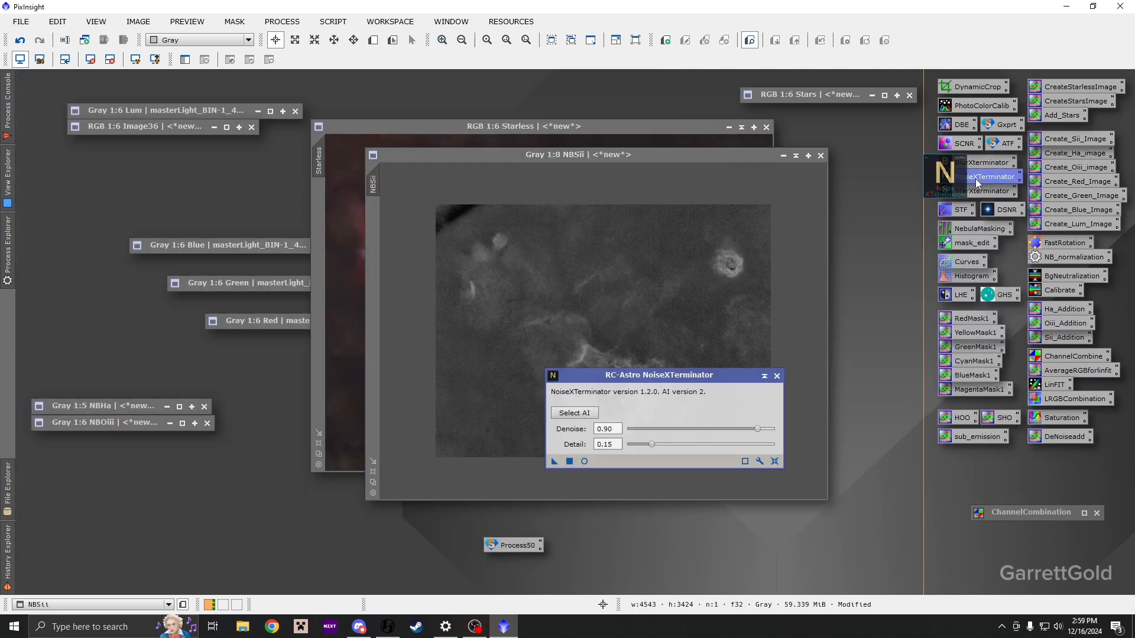
{"action": "left_click_drag", "start_coordinate": [464, 414], "coordinate": [562, 281]}
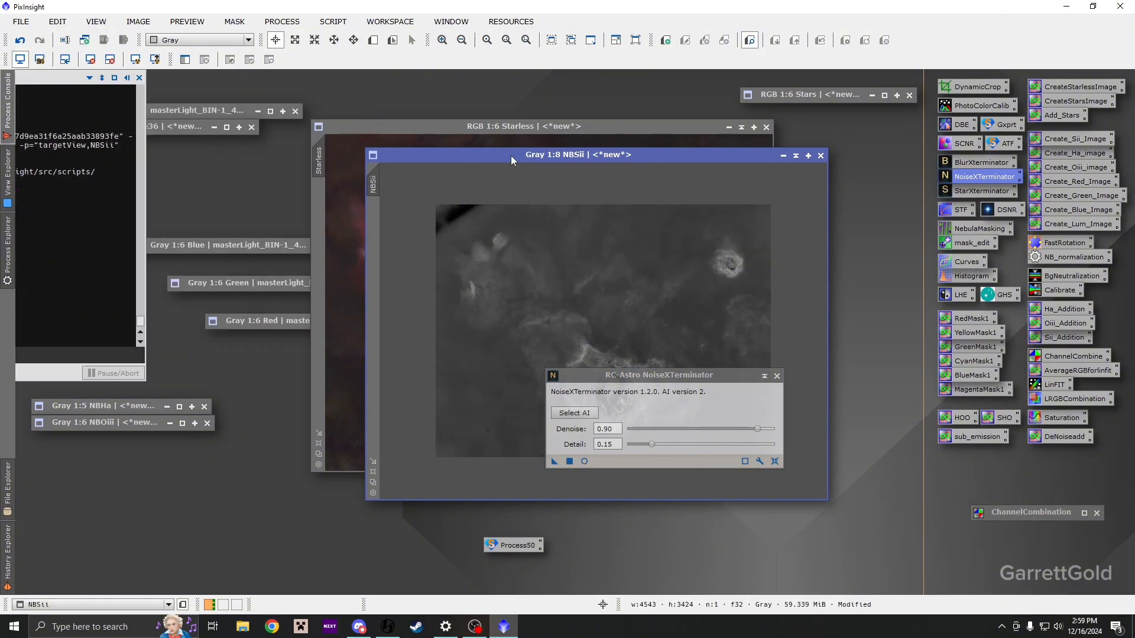
{"action": "left_click", "coordinate": [584, 461]}
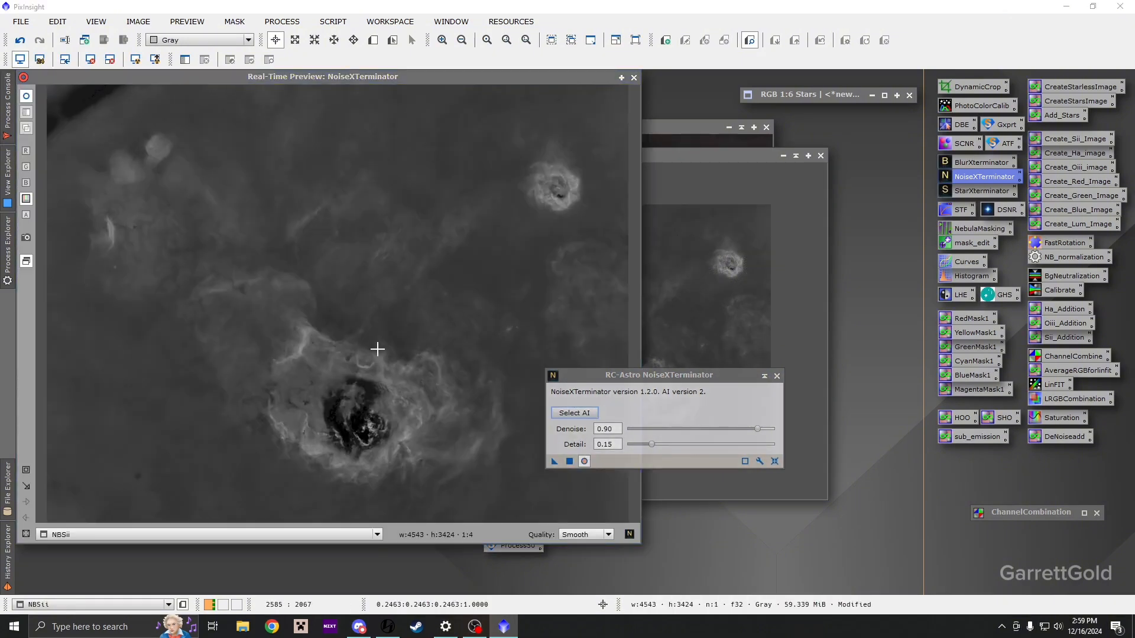
{"action": "left_click", "coordinate": [633, 77]}
- Examine the Starless image's dark background and bright nebula edges, and toggle its last change off and on
{"action": "left_click", "coordinate": [647, 126]}
{"action": "scroll", "coordinate": [659, 267], "scroll_direction": "up", "scroll_amount": 3}
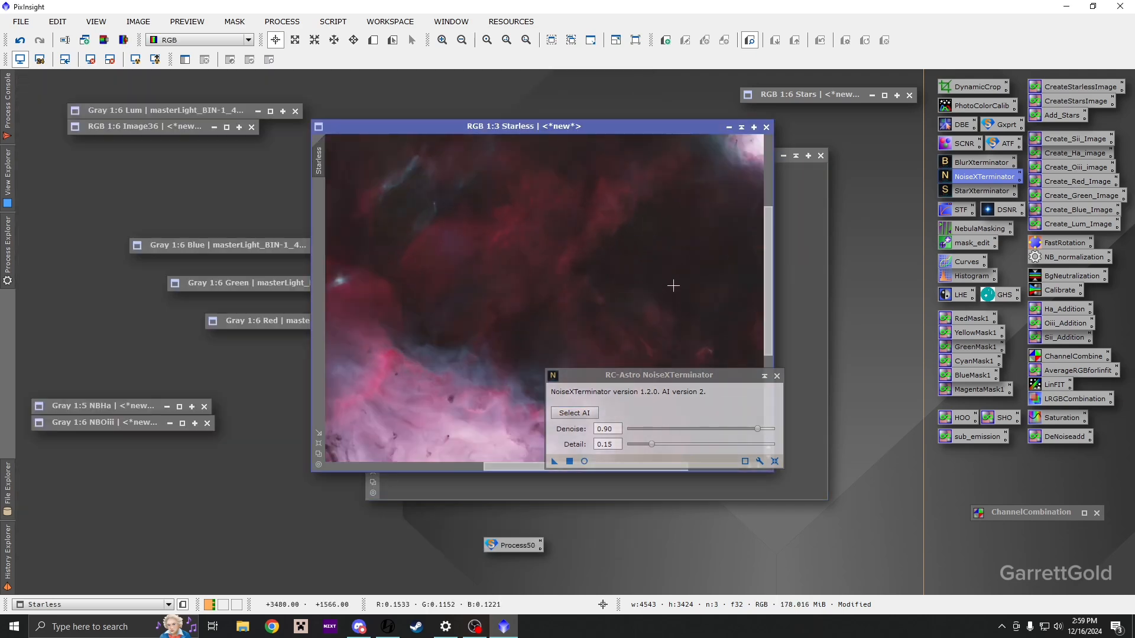
{"action": "left_click_drag", "start_coordinate": [651, 271], "coordinate": [491, 190]}
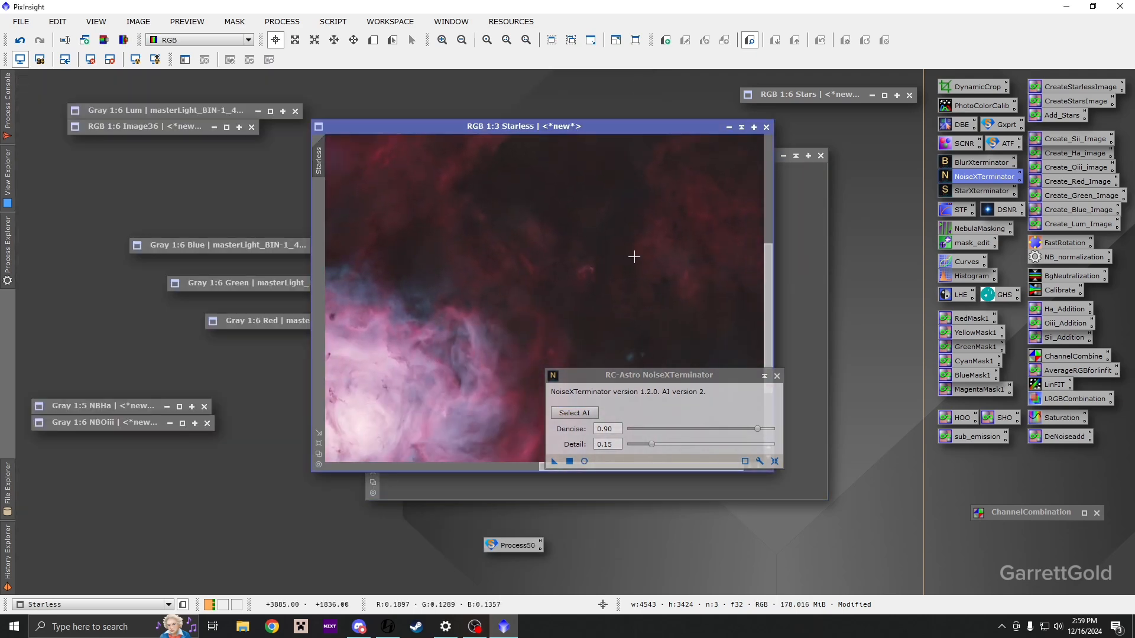
{"action": "left_click_drag", "start_coordinate": [671, 237], "coordinate": [682, 189]}
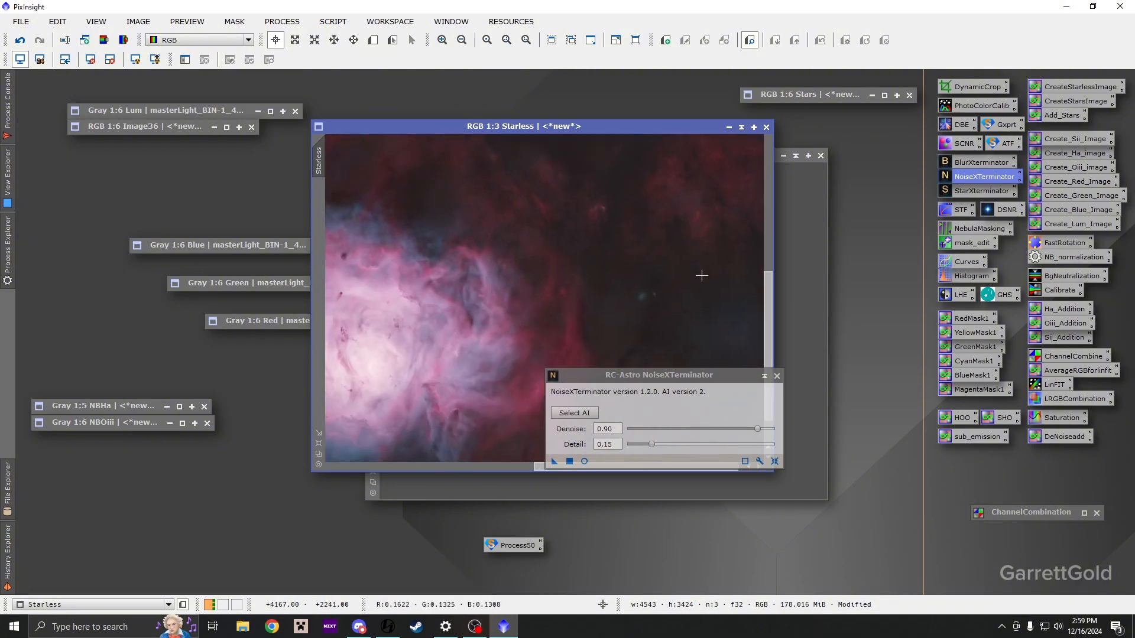
{"action": "scroll", "coordinate": [697, 296], "scroll_direction": "down", "scroll_amount": 3}
{"action": "scroll", "coordinate": [536, 241], "scroll_direction": "up", "scroll_amount": 4}
{"action": "left_click_drag", "start_coordinate": [593, 229], "coordinate": [481, 215]}
{"action": "scroll", "coordinate": [479, 224], "scroll_direction": "down", "scroll_amount": 4}
{"action": "key", "text": "ctrl+z"}
{"action": "key", "text": "ctrl+y"}
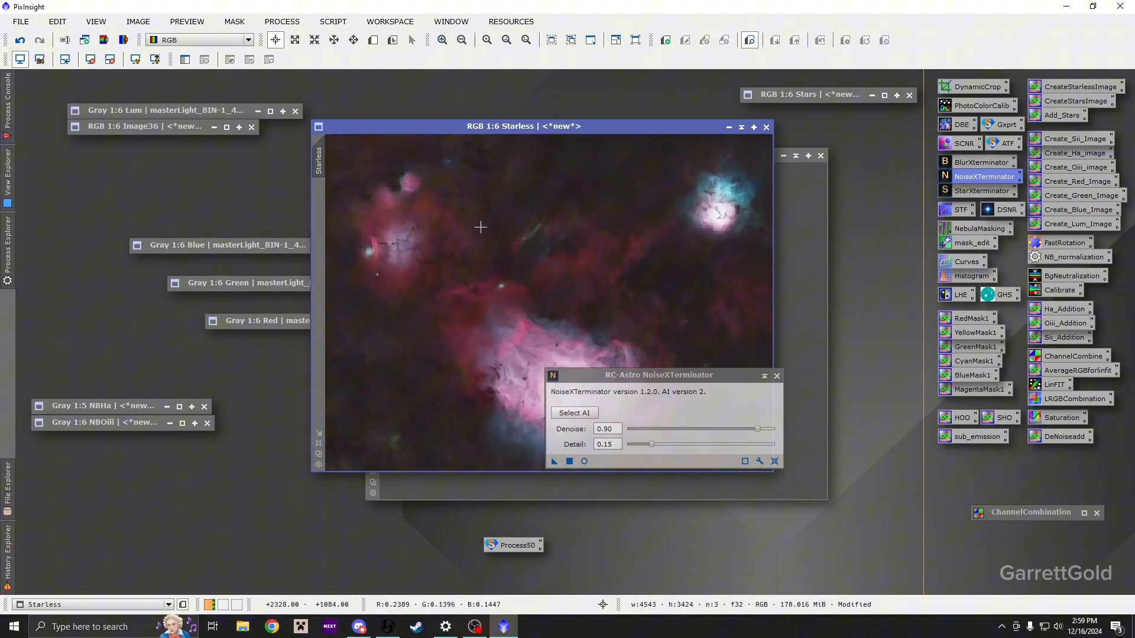
- Close NoiseXTerminator and inspect the denoised NBSii image at 1:1 scale
{"action": "left_click", "coordinate": [607, 377]}
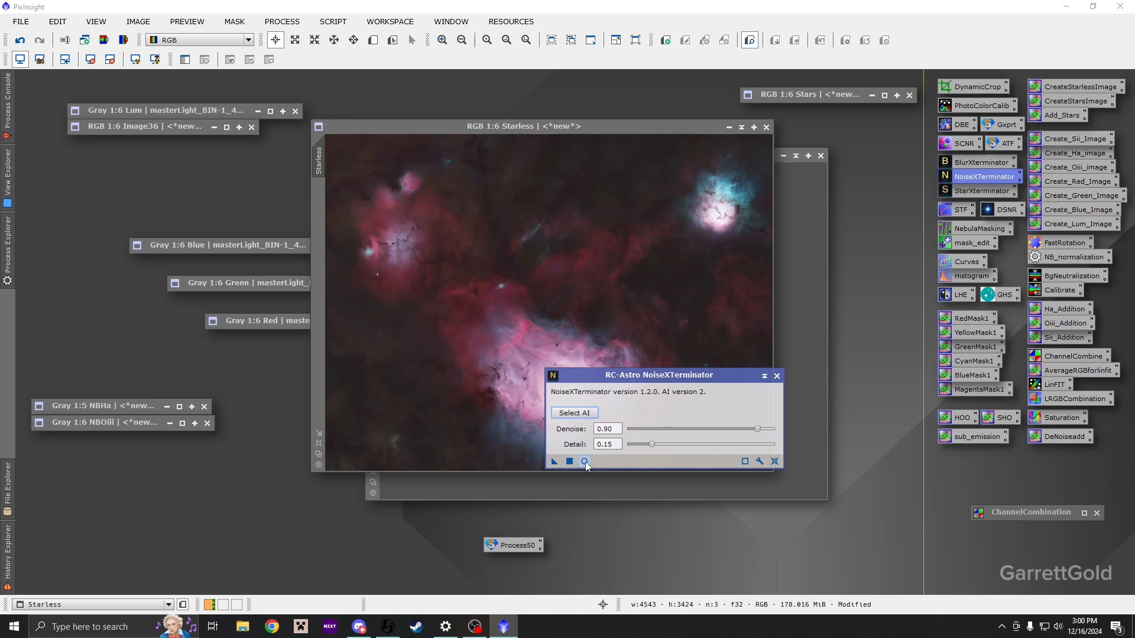
{"action": "left_click", "coordinate": [790, 223]}
{"action": "left_click", "coordinate": [777, 376]}
{"action": "scroll", "coordinate": [593, 351], "scroll_direction": "up", "scroll_amount": 1}
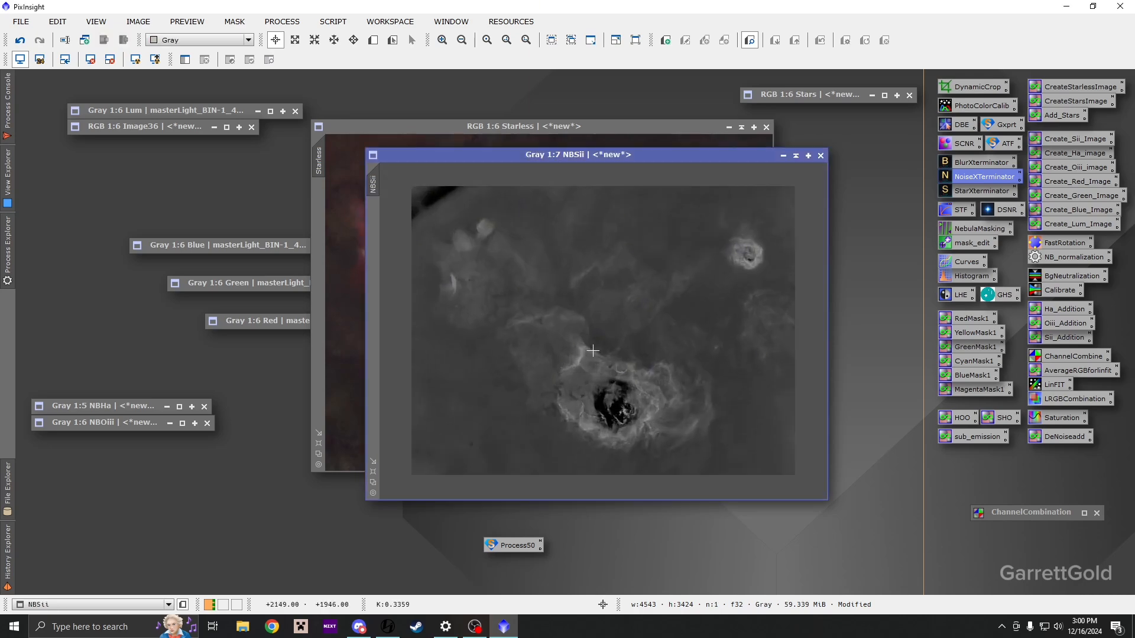
{"action": "scroll", "coordinate": [593, 351], "scroll_direction": "up", "scroll_amount": 6}
- Darken the NBSii background with CurvesTransformation, applying an RGB/K curve point at input 0.21189 and output 0, with a real-time preview
{"action": "double_click", "coordinate": [966, 265]}
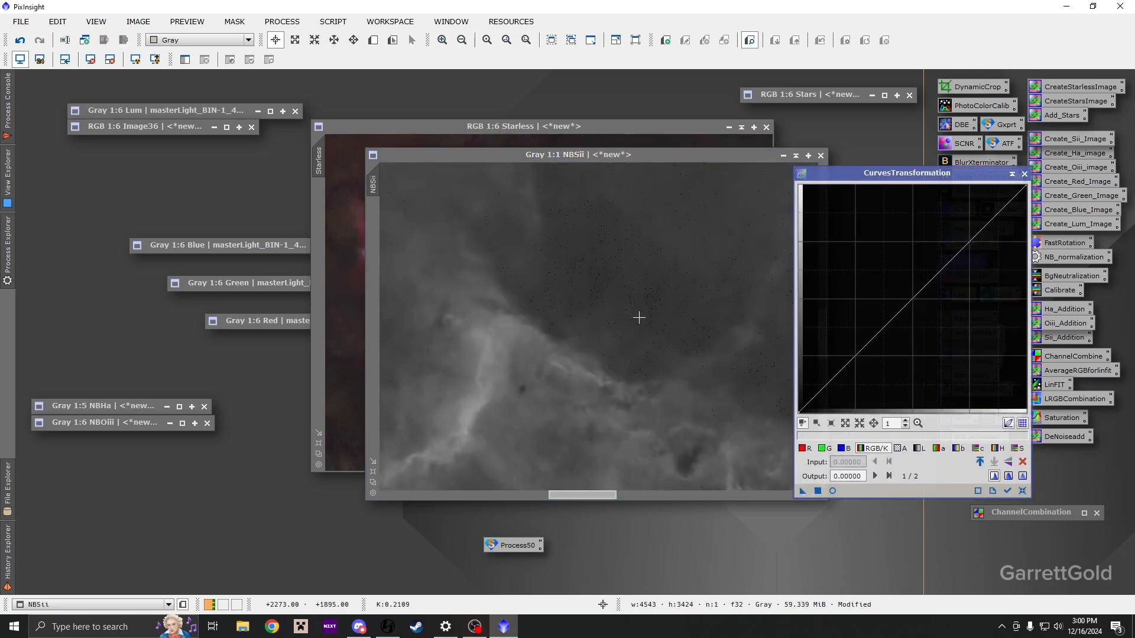
{"action": "scroll", "coordinate": [638, 317], "scroll_direction": "down", "scroll_amount": 5}
{"action": "left_click", "coordinate": [832, 491]}
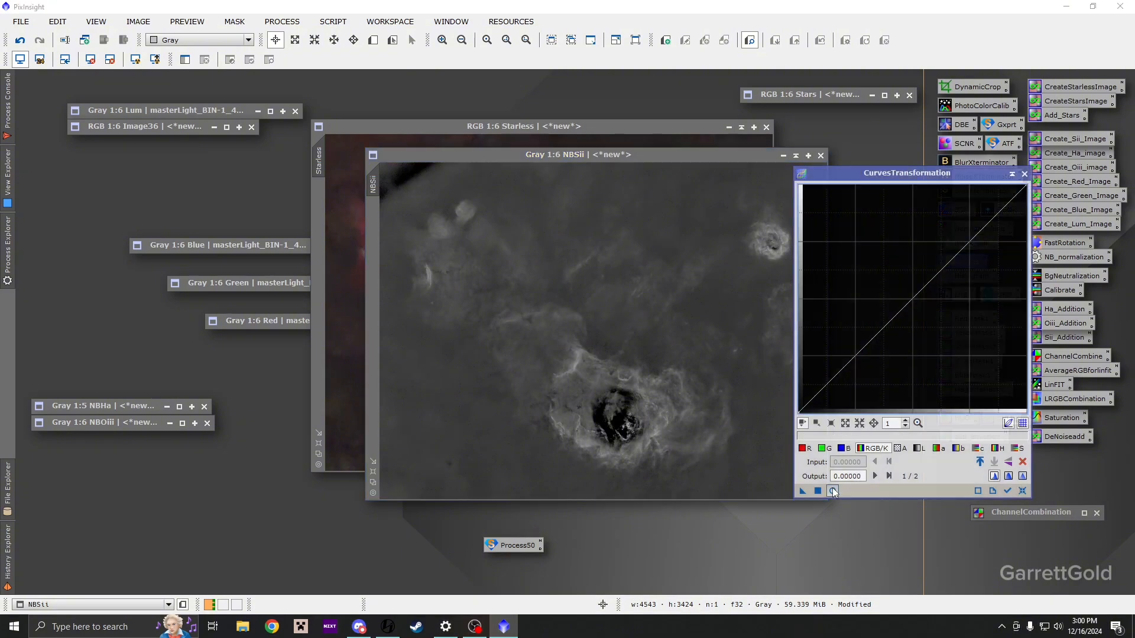
{"action": "mouse_move", "coordinate": [840, 397]}
{"action": "left_mouse_down"}
{"action": "mouse_move", "coordinate": [816, 413]}
{"action": "mouse_move", "coordinate": [847, 413]}
{"action": "left_mouse_up"}
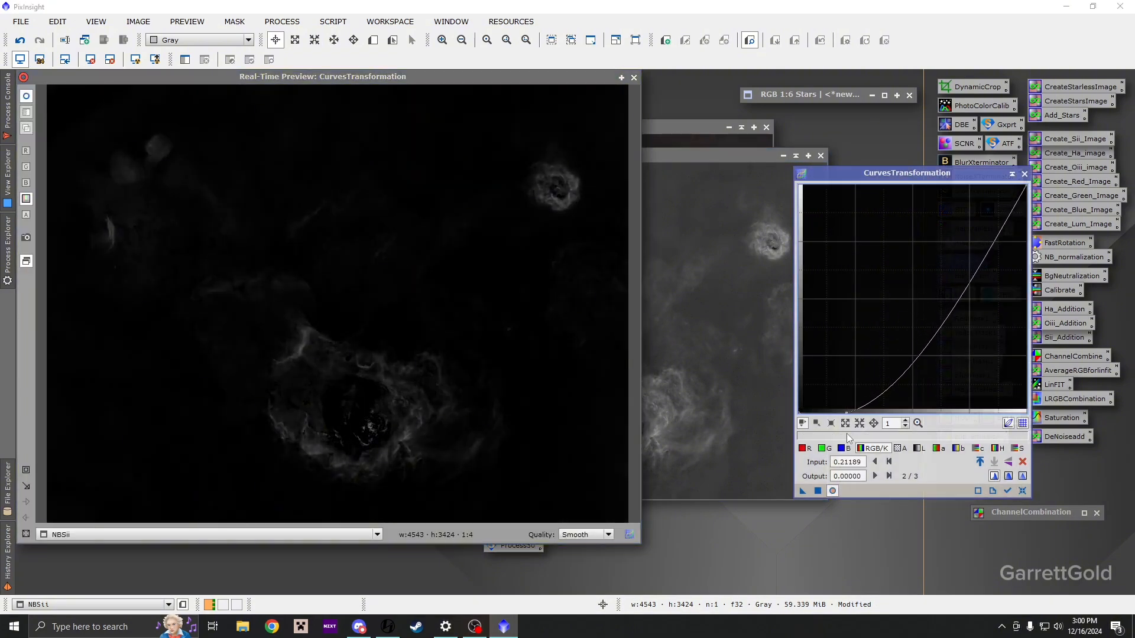
{"action": "left_click", "coordinate": [817, 491]}
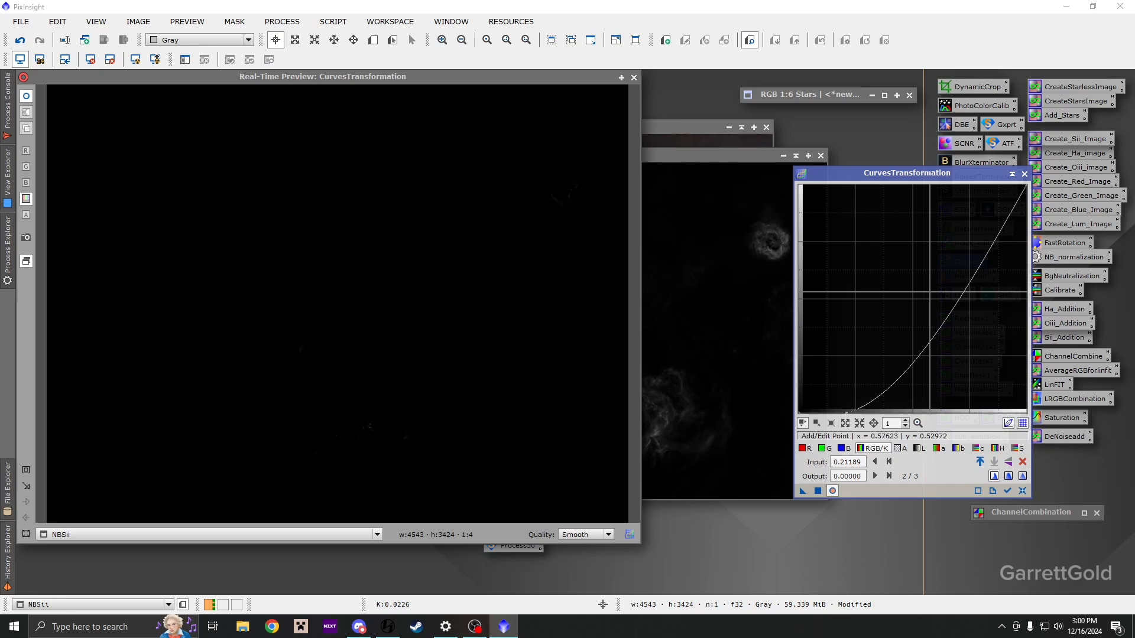
{"action": "left_click", "coordinate": [1024, 173]}
{"action": "left_click", "coordinate": [750, 307]}
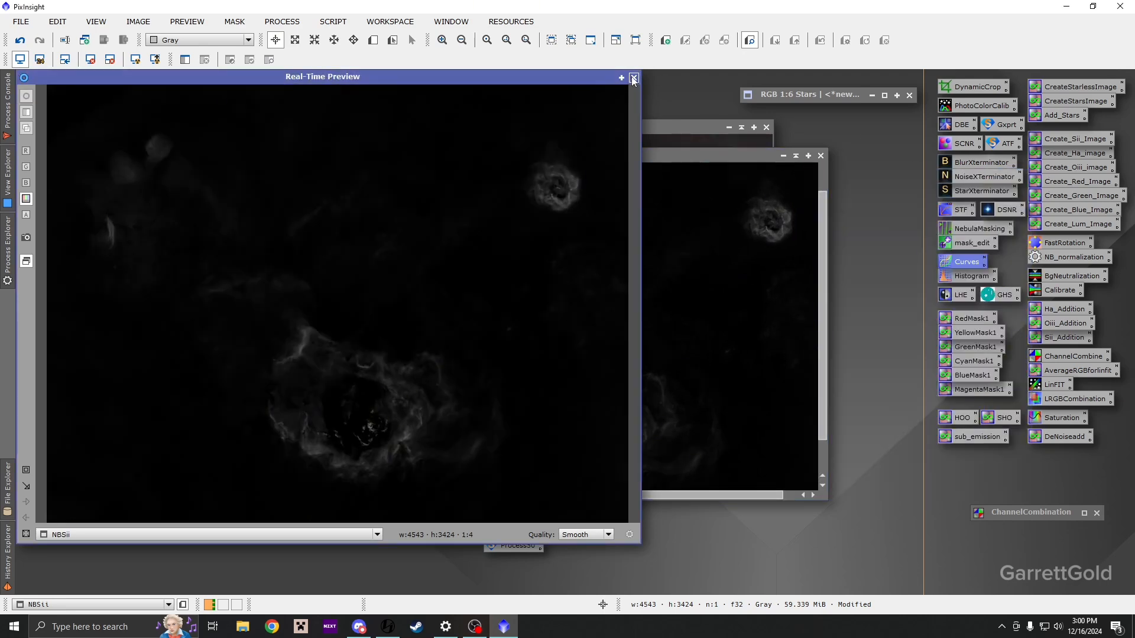
{"action": "left_click", "coordinate": [633, 78]}
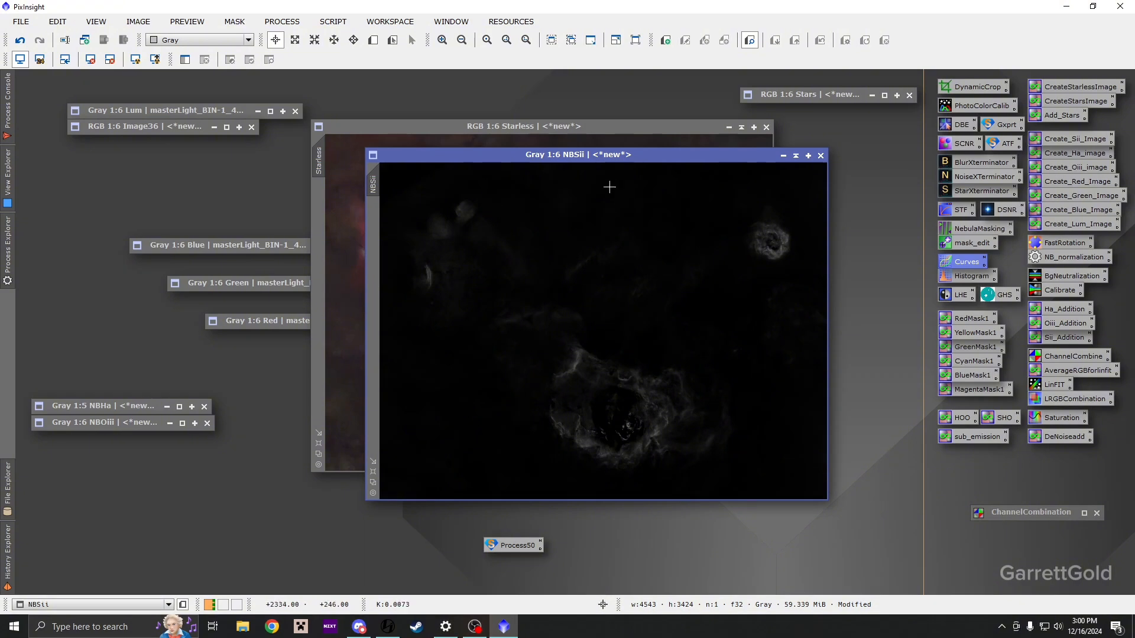
- Collapse NBSii, try the Sii_Addition process on the Starless image, inspect the bright nebula edge and undo the addition
{"action": "left_click", "coordinate": [493, 141]}
{"action": "left_click", "coordinate": [813, 263]}
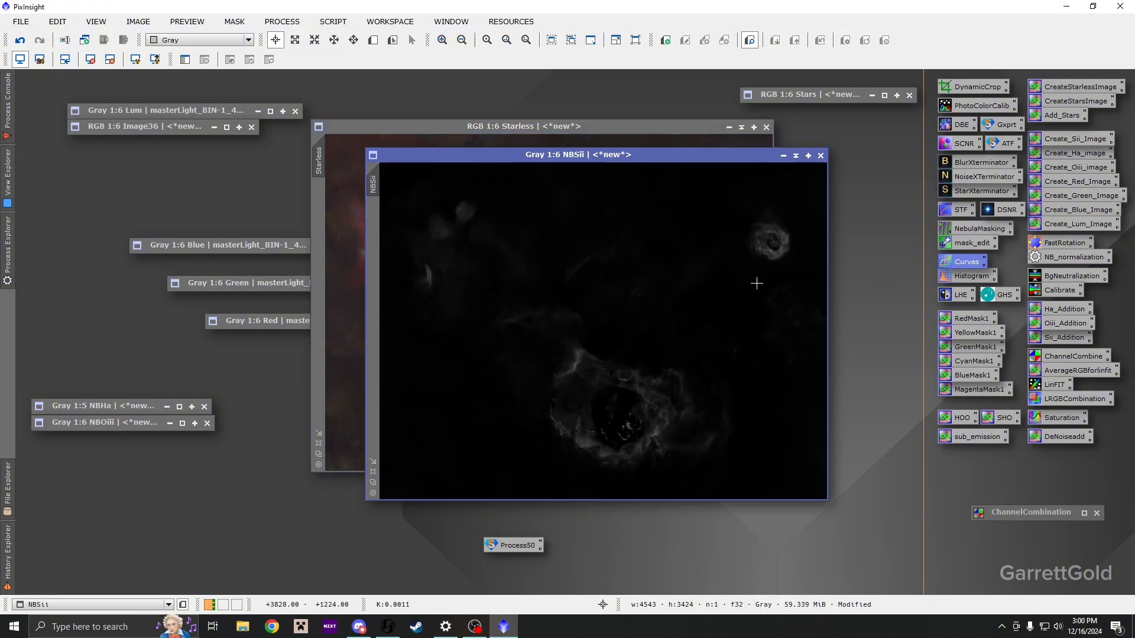
{"action": "left_click", "coordinate": [796, 156]}
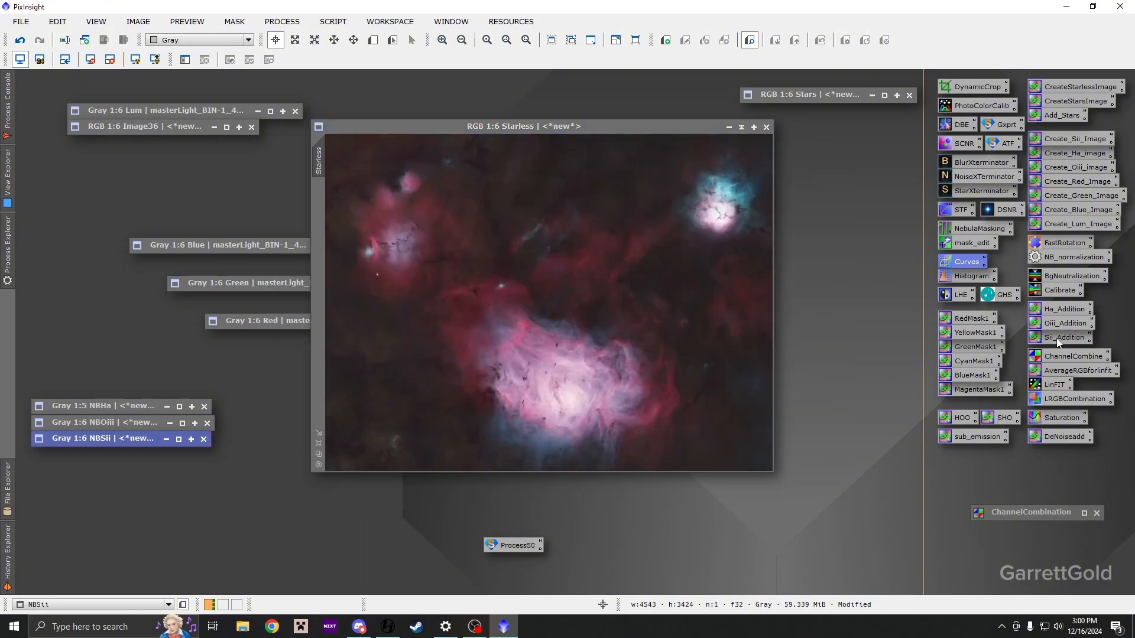
{"action": "left_click", "coordinate": [518, 202]}
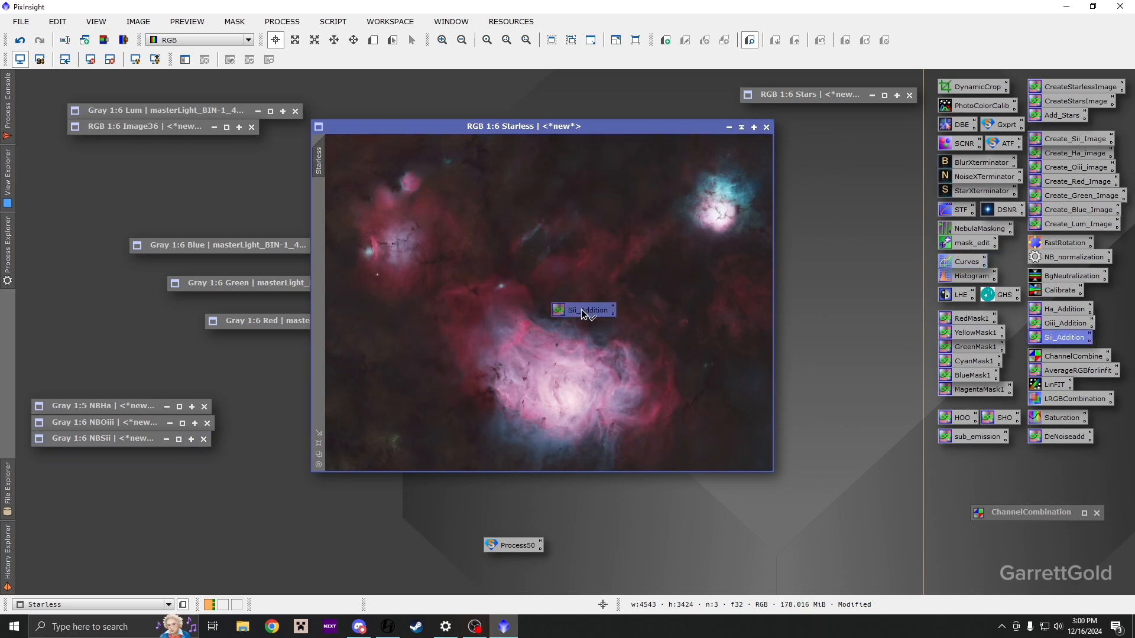
{"action": "left_click_drag", "start_coordinate": [582, 309], "coordinate": [587, 301]}
{"action": "scroll", "coordinate": [569, 319], "scroll_direction": "up", "scroll_amount": 5}
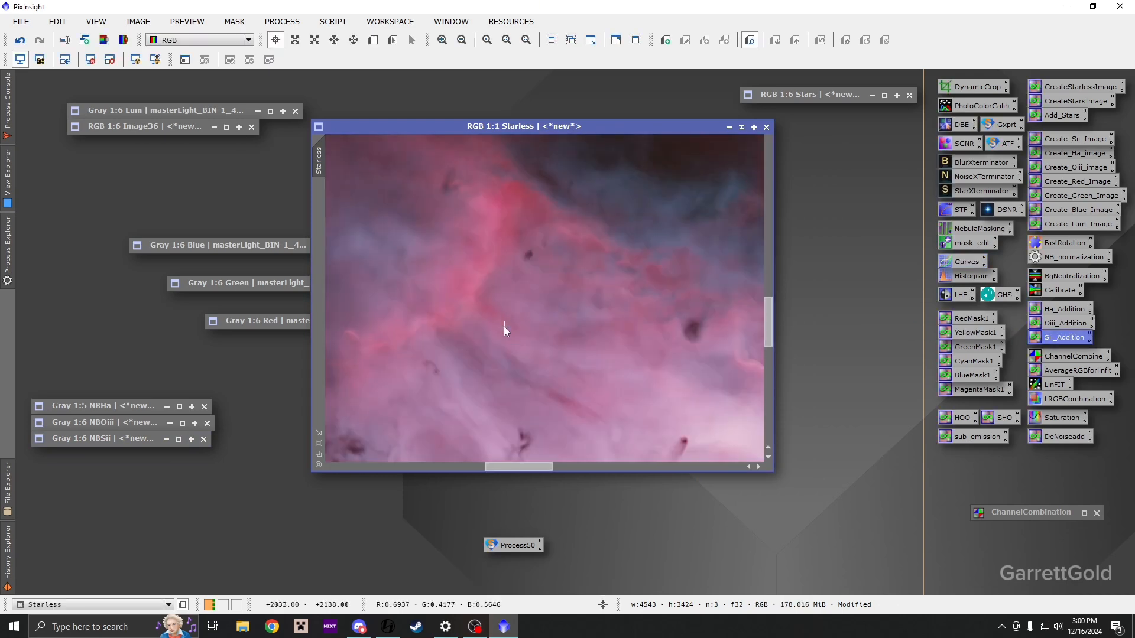
{"action": "left_click", "coordinate": [19, 40]}
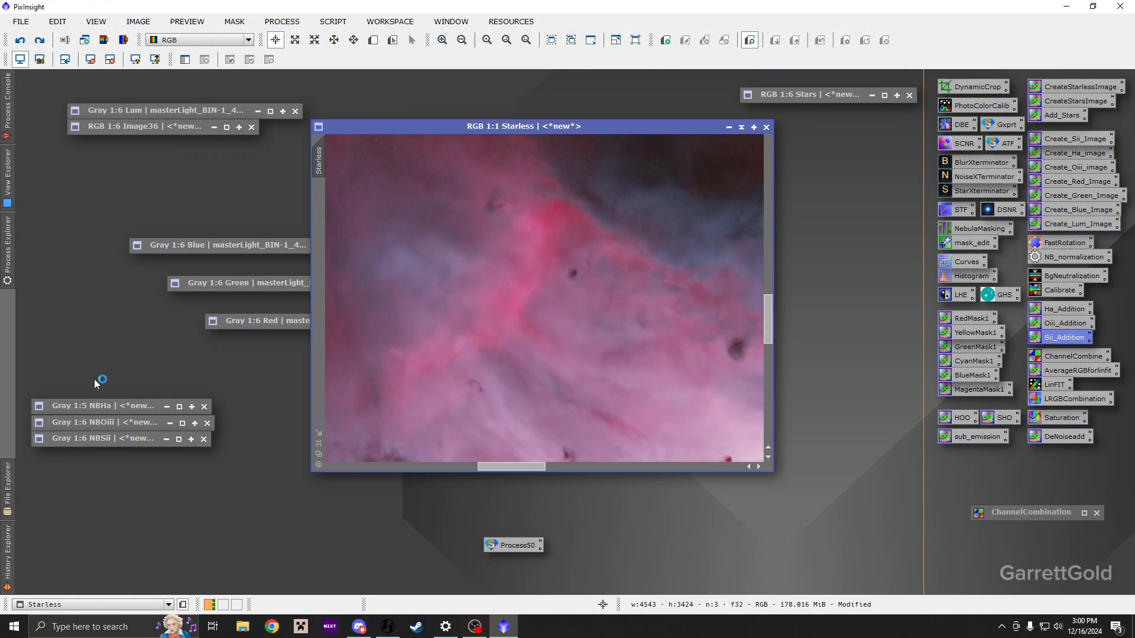
- Brighten NBSii with CurvesTransformation using an RGB/K point at input 0.42377 and output 0.56331, and collapse the image
{"action": "double_click", "coordinate": [111, 438]}
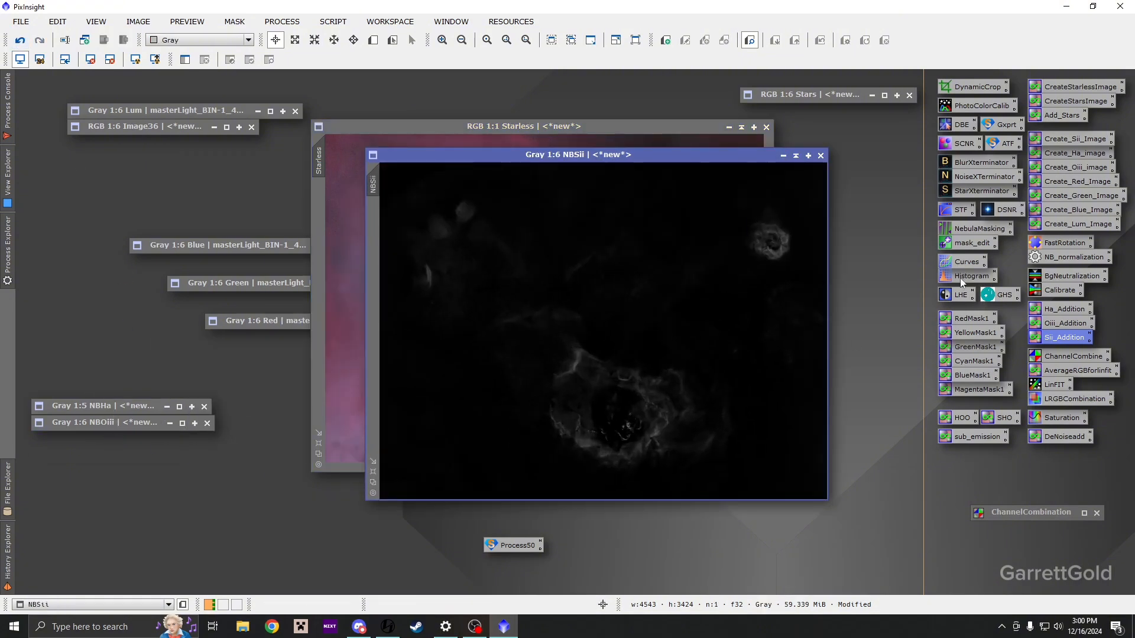
{"action": "double_click", "coordinate": [963, 262]}
{"action": "left_click_drag", "start_coordinate": [910, 300], "coordinate": [895, 285]}
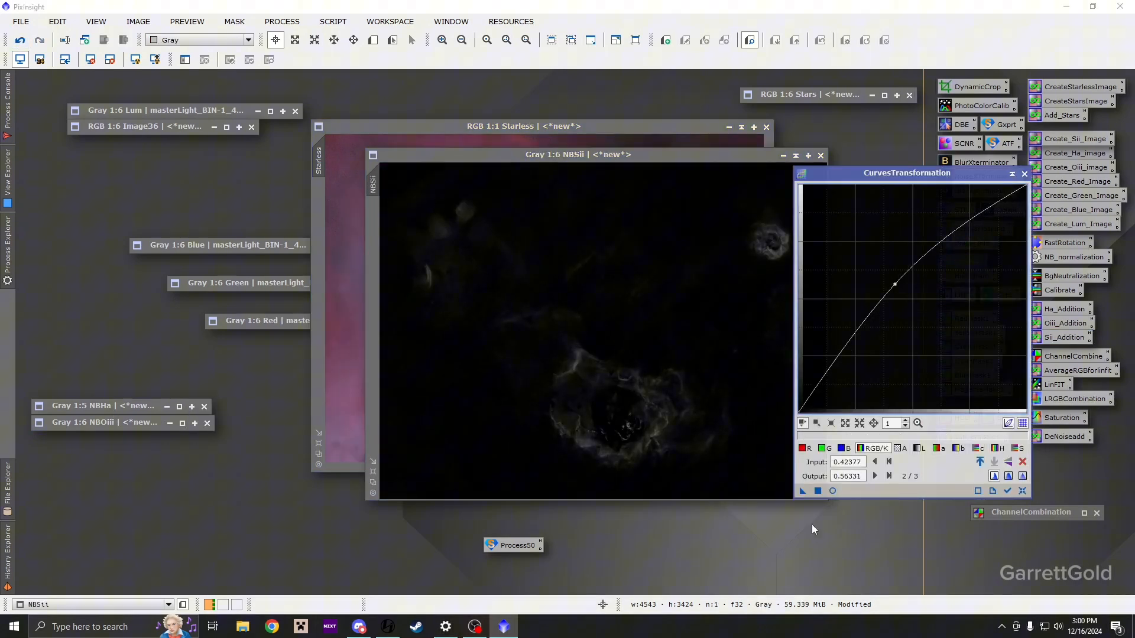
{"action": "left_click", "coordinate": [814, 490]}
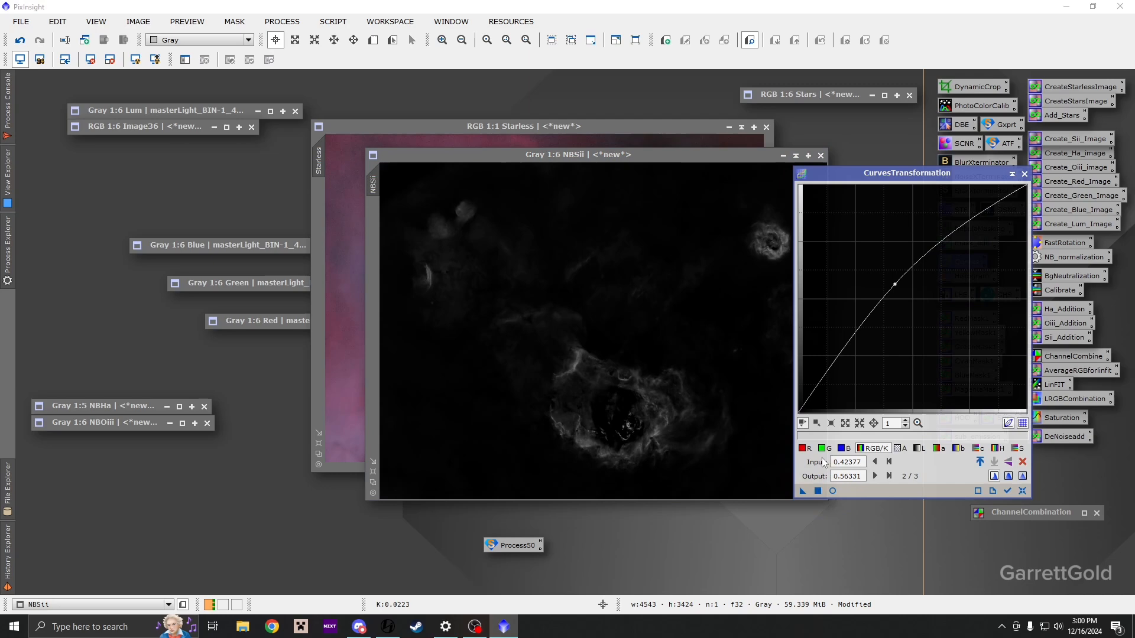
{"action": "left_click", "coordinate": [1024, 174]}
{"action": "left_click", "coordinate": [783, 154]}
- Look over the Starless image's full nebula area and undo its Oiii addition
{"action": "scroll", "coordinate": [501, 252], "scroll_direction": "down", "scroll_amount": 4}
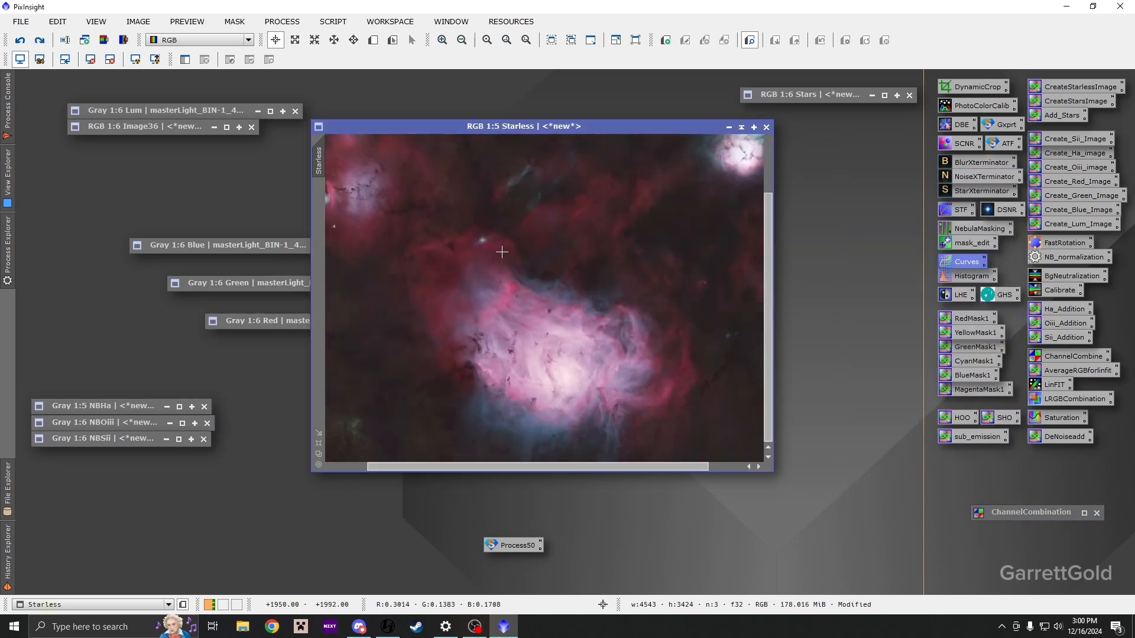
{"action": "scroll", "coordinate": [502, 252], "scroll_direction": "down", "scroll_amount": 1}
{"action": "scroll", "coordinate": [505, 281], "scroll_direction": "up", "scroll_amount": 1}
{"action": "left_click", "coordinate": [20, 40]}
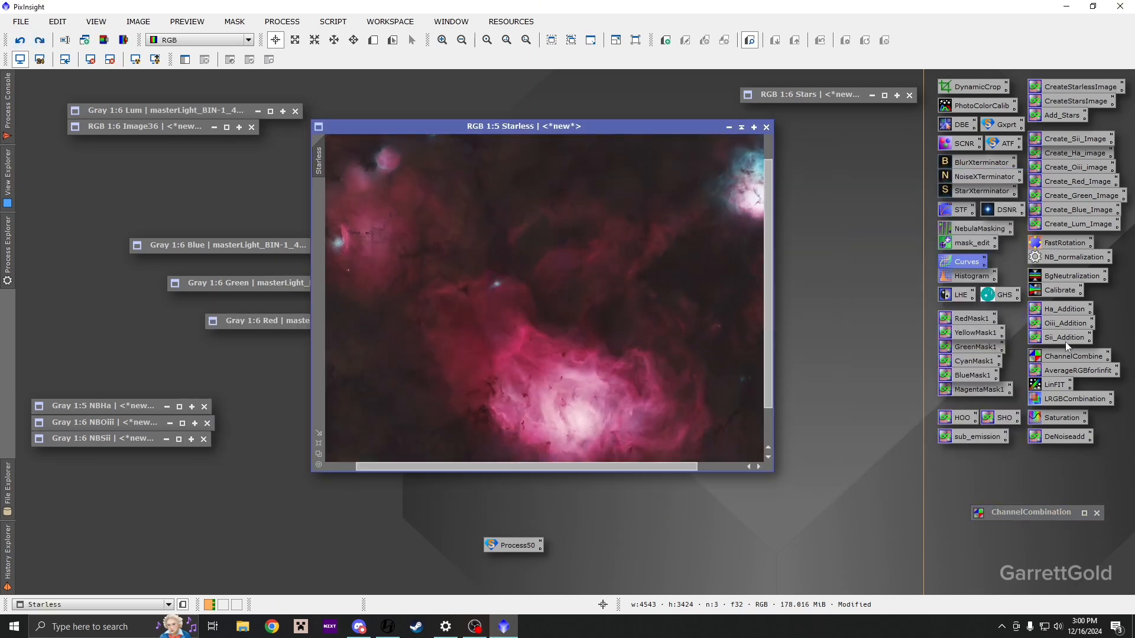
- Set the G symbol of the Oiii_Addition PixelMath process to 0.5 and apply it to the Starless image
{"action": "double_click", "coordinate": [1059, 324]}
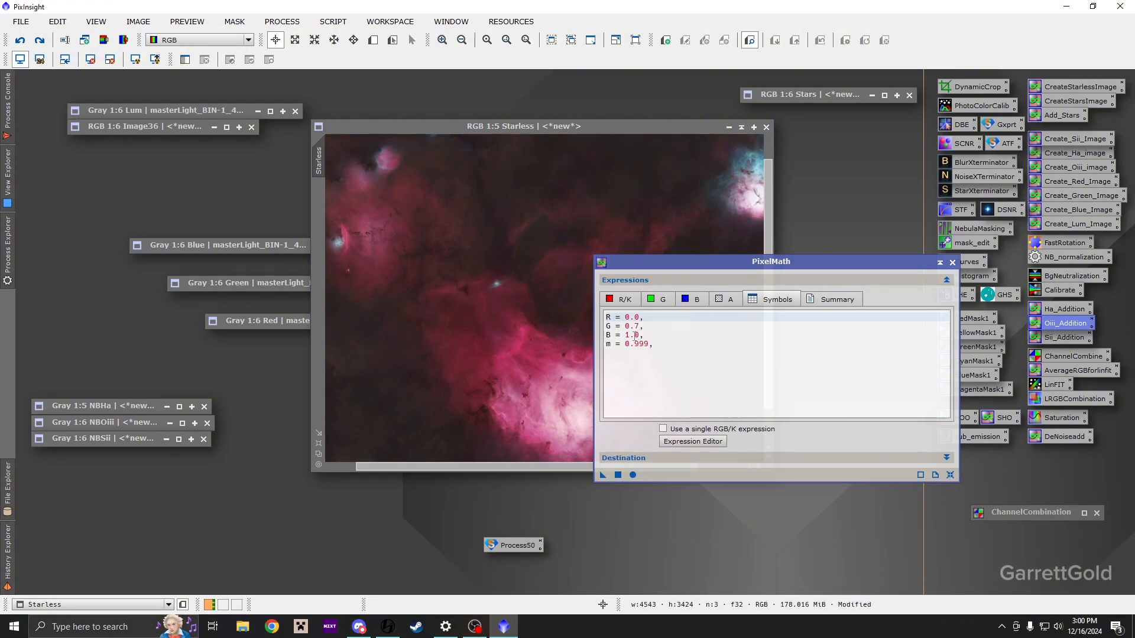
{"action": "left_click", "coordinate": [641, 329]}
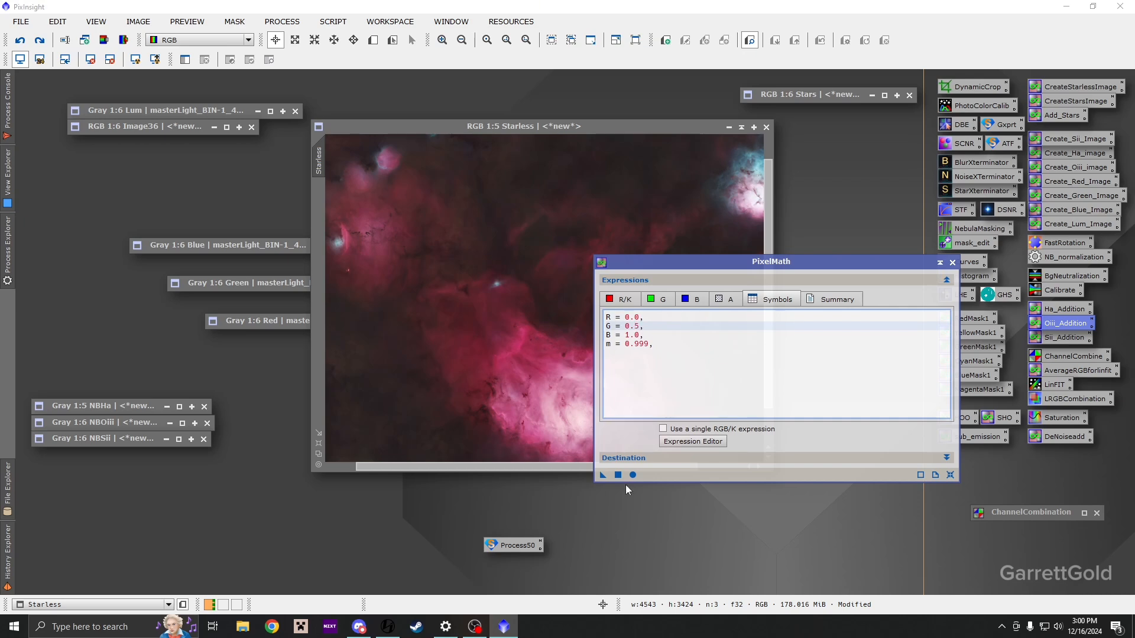
{"action": "left_click", "coordinate": [520, 413]}
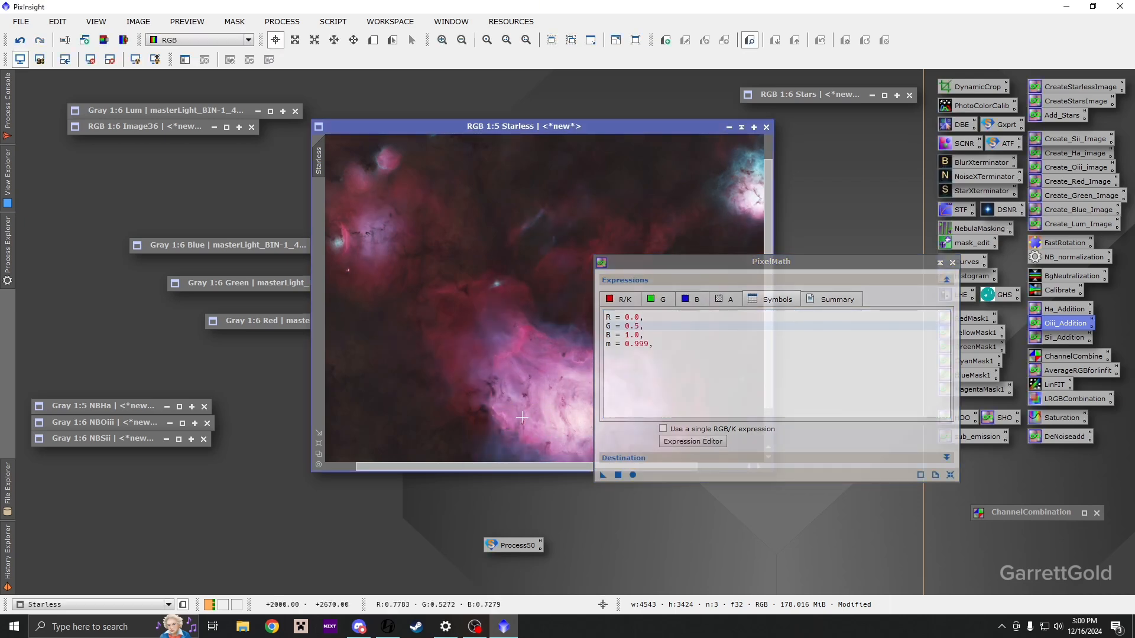
- Close the Oiii_Addition process and look over the blended Starless image
{"action": "left_click", "coordinate": [950, 263]}
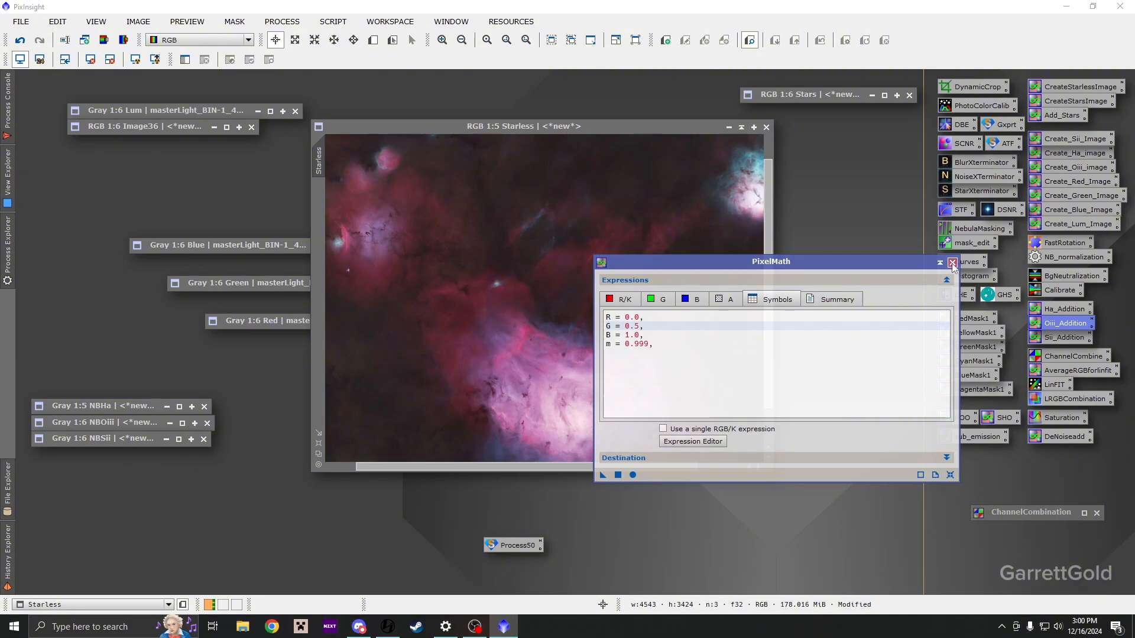
{"action": "left_click", "coordinate": [952, 263]}
{"action": "scroll", "coordinate": [525, 210], "scroll_direction": "down", "scroll_amount": 4}
{"action": "scroll", "coordinate": [683, 294], "scroll_direction": "up", "scroll_amount": 2}
{"action": "scroll", "coordinate": [650, 292], "scroll_direction": "down", "scroll_amount": 1}
{"action": "scroll", "coordinate": [609, 331], "scroll_direction": "up", "scroll_amount": 4}
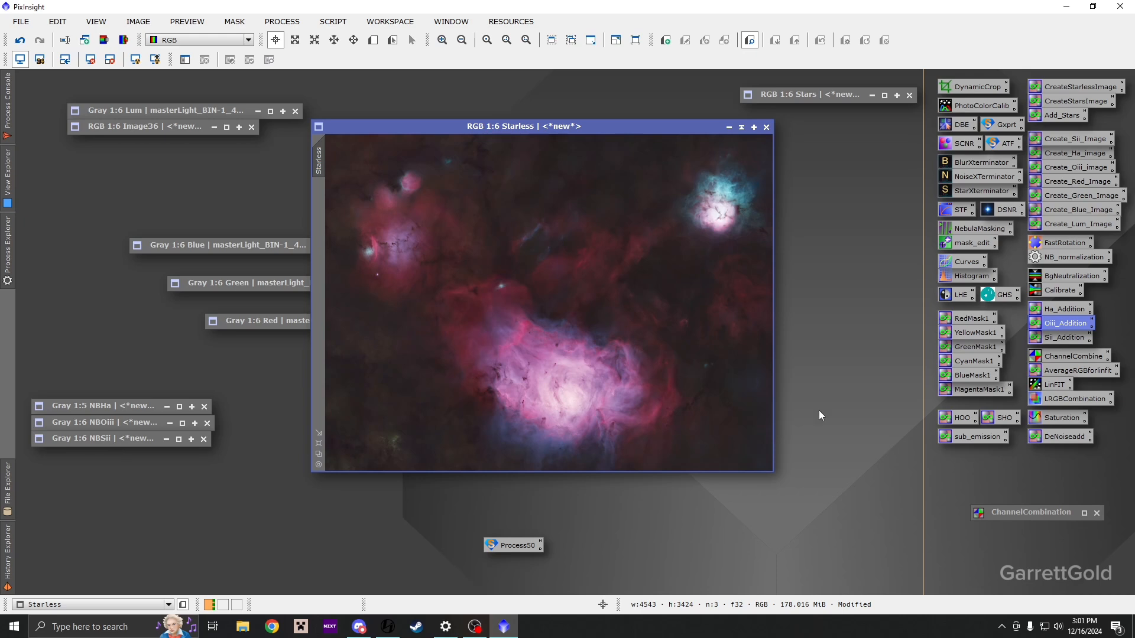
- Set the Sii_Addition PixelMath symbols G to 0.2 and B to 0.4 and apply the process to the Starless image
{"action": "double_click", "coordinate": [1050, 340]}
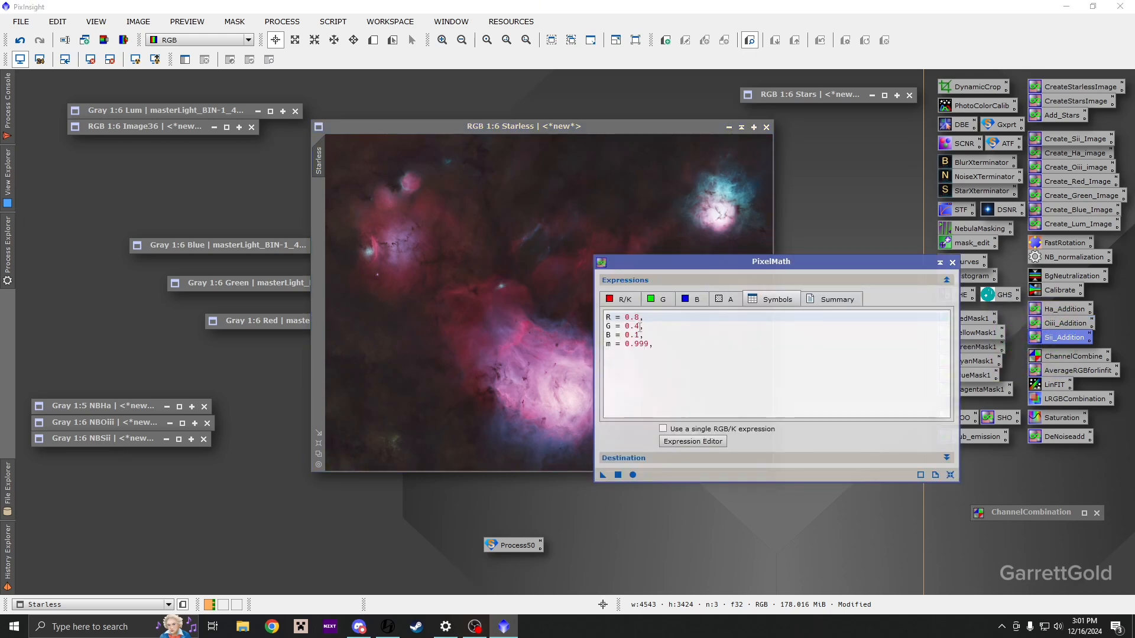
{"action": "left_click", "coordinate": [640, 326]}
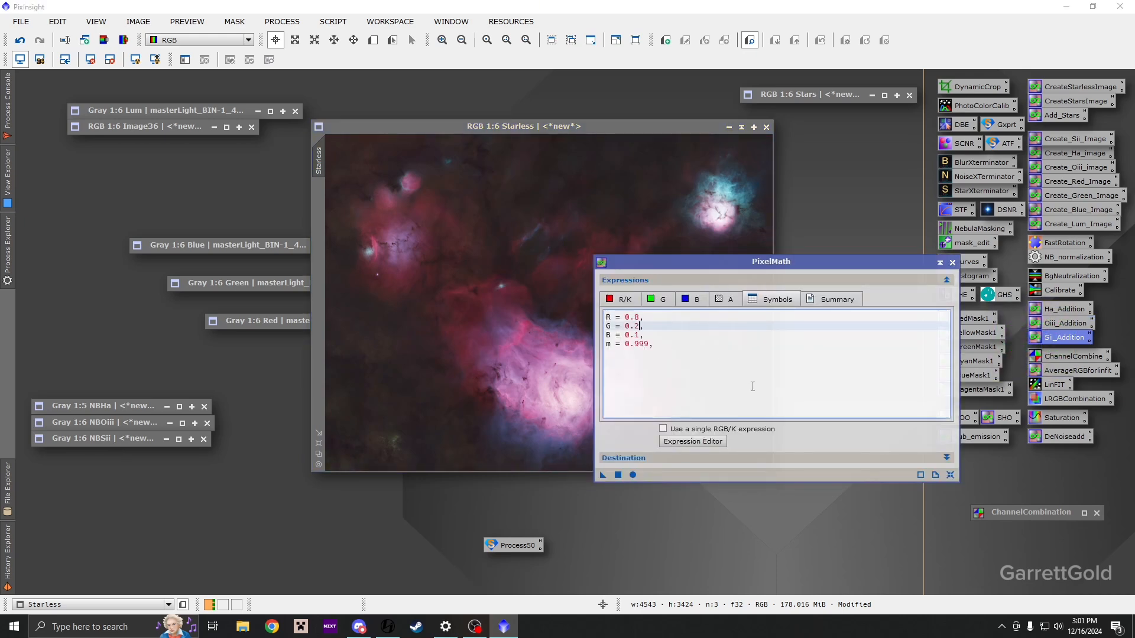
{"action": "left_click", "coordinate": [636, 335]}
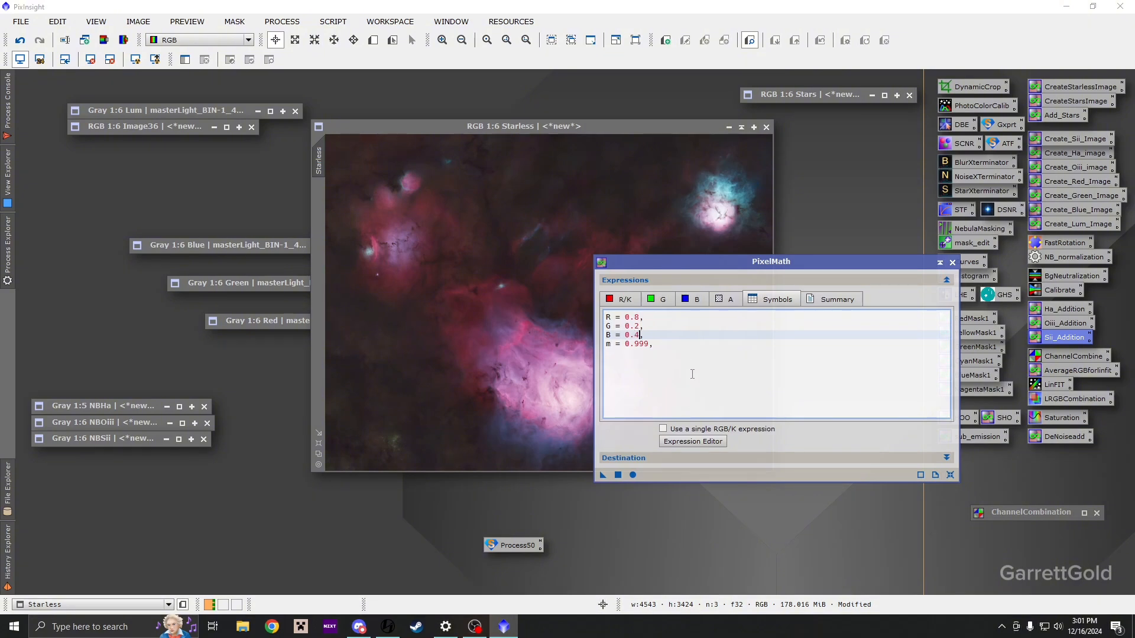
{"action": "left_click_drag", "start_coordinate": [701, 269], "coordinate": [870, 260]}
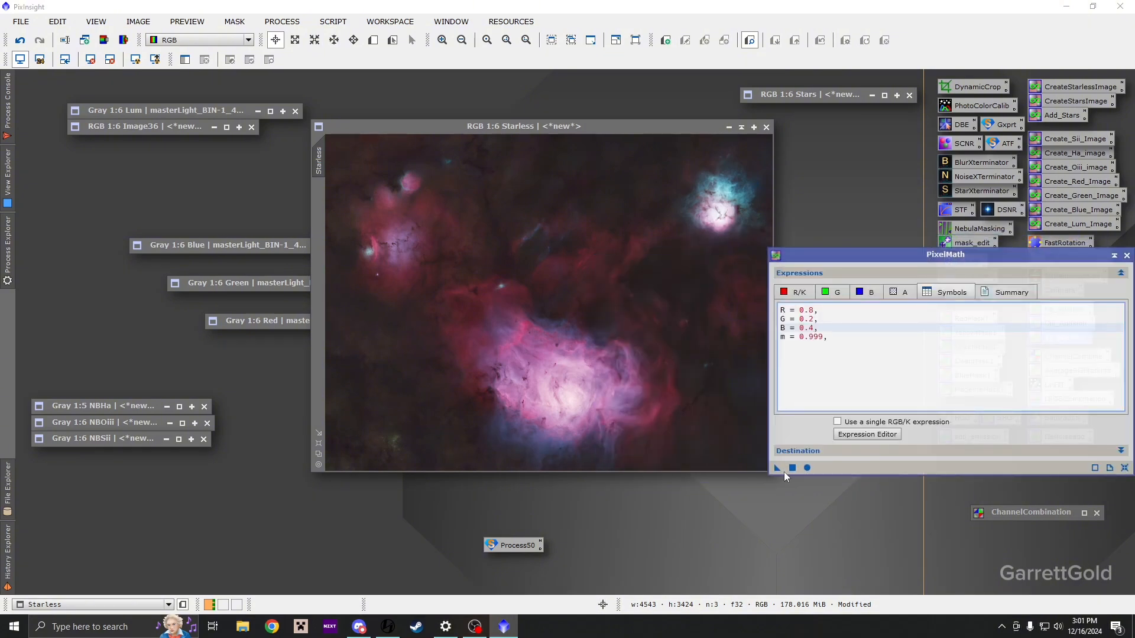
{"action": "left_click_drag", "start_coordinate": [777, 467], "coordinate": [647, 413]}
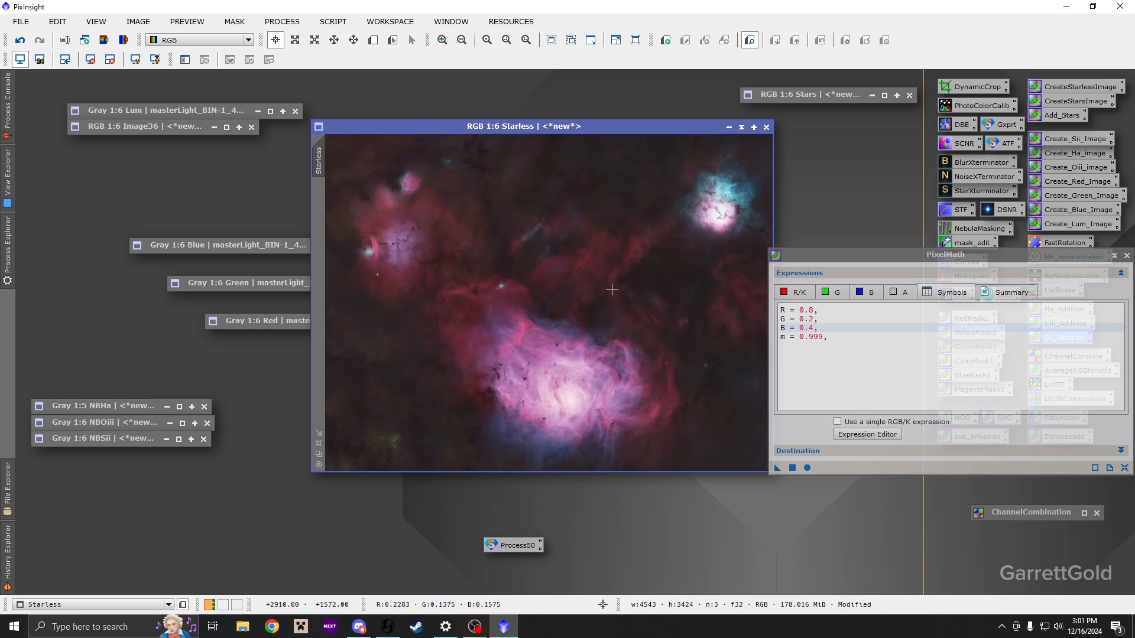
{"action": "scroll", "coordinate": [595, 264], "scroll_direction": "up", "scroll_amount": 5}
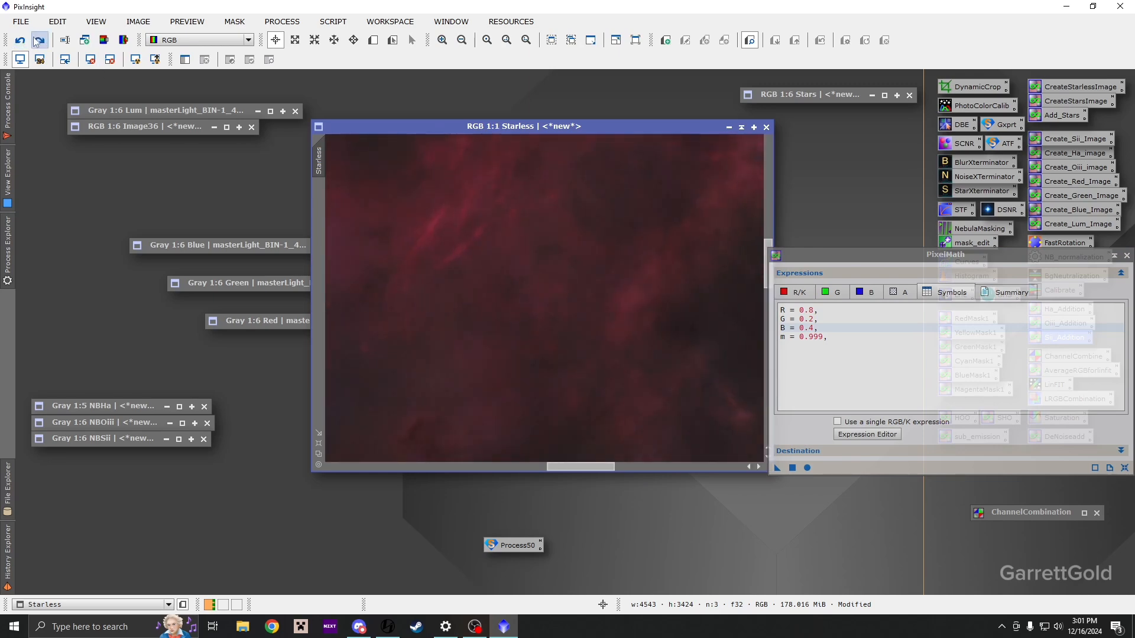
- Brighten NBSii with CurvesTransformation using an RGB/K point at input 0.31008 and output 0.62274, and collapse the image
{"action": "double_click", "coordinate": [98, 439]}
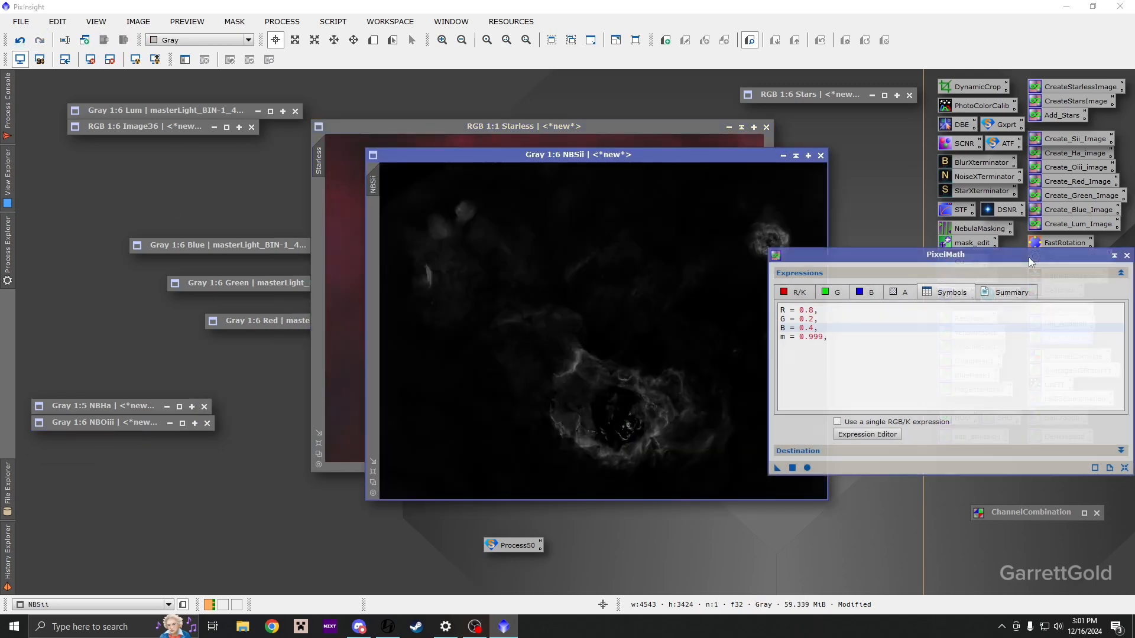
{"action": "left_click_drag", "start_coordinate": [944, 255], "coordinate": [645, 429]}
{"action": "double_click", "coordinate": [966, 261]}
{"action": "left_click_drag", "start_coordinate": [869, 339], "coordinate": [868, 270]}
{"action": "left_click", "coordinate": [819, 491]}
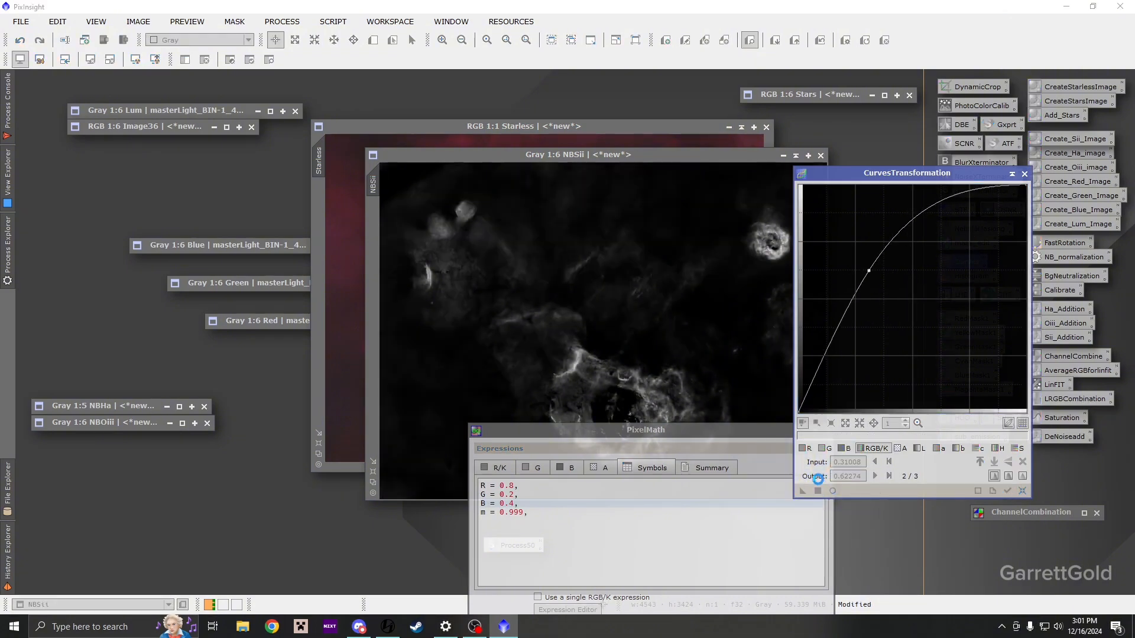
{"action": "left_click", "coordinate": [1024, 174]}
{"action": "left_click", "coordinate": [795, 155]}
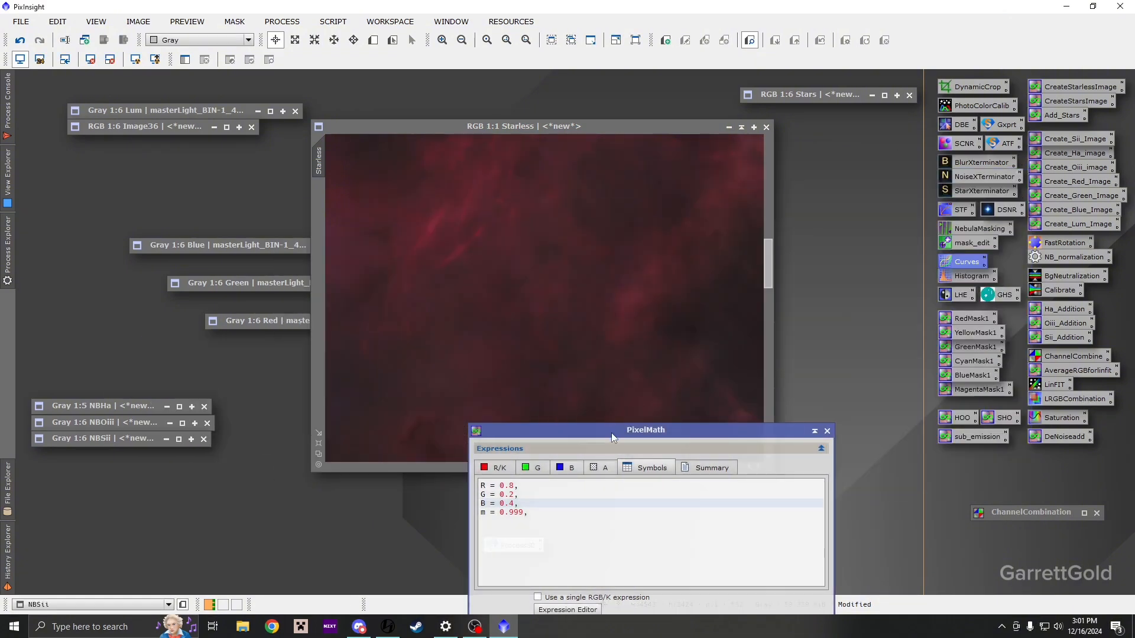
- Apply the Sii_Addition process with the brightened NBSii to the Starless image and inspect the bright nebula's edge
{"action": "left_click_drag", "start_coordinate": [611, 431], "coordinate": [795, 290]}
{"action": "left_click_drag", "start_coordinate": [662, 502], "coordinate": [526, 355]}
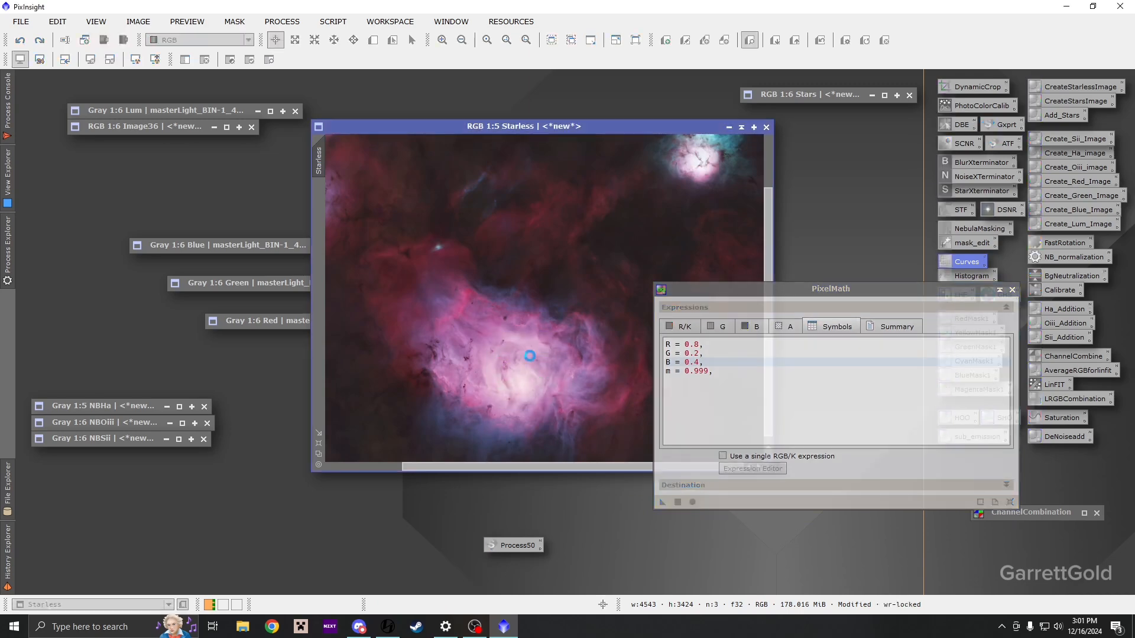
{"action": "scroll", "coordinate": [433, 306], "scroll_direction": "down", "scroll_amount": 2}
{"action": "scroll", "coordinate": [513, 338], "scroll_direction": "up", "scroll_amount": 6}
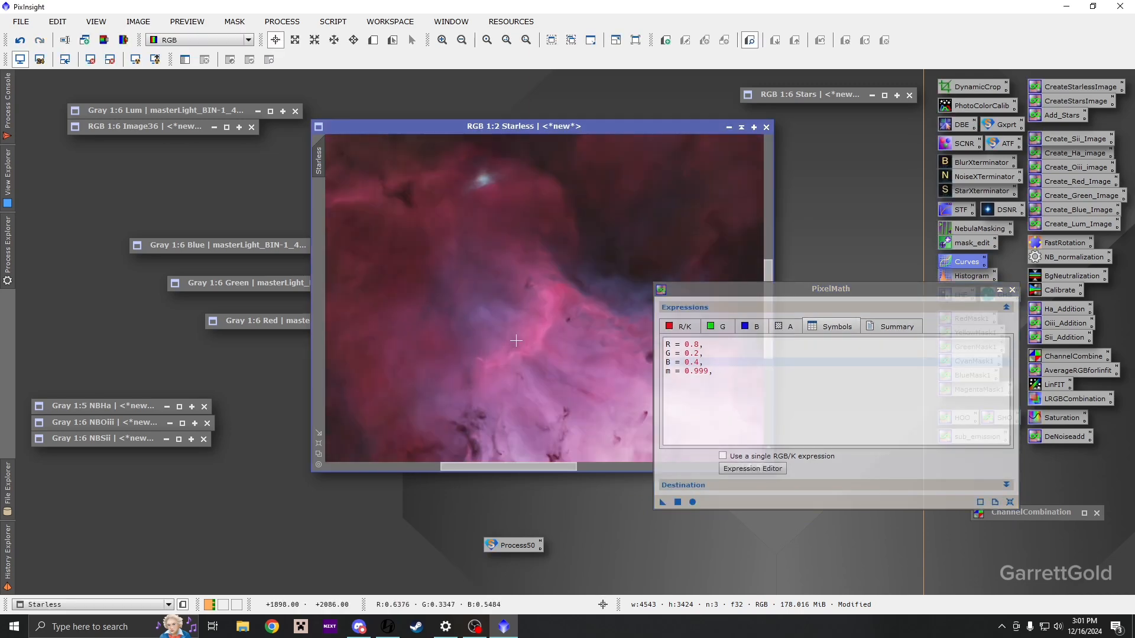
{"action": "left_click_drag", "start_coordinate": [537, 337], "coordinate": [367, 306]}
{"action": "scroll", "coordinate": [392, 304], "scroll_direction": "down", "scroll_amount": 3}
{"action": "scroll", "coordinate": [368, 306], "scroll_direction": "down", "scroll_amount": 2}
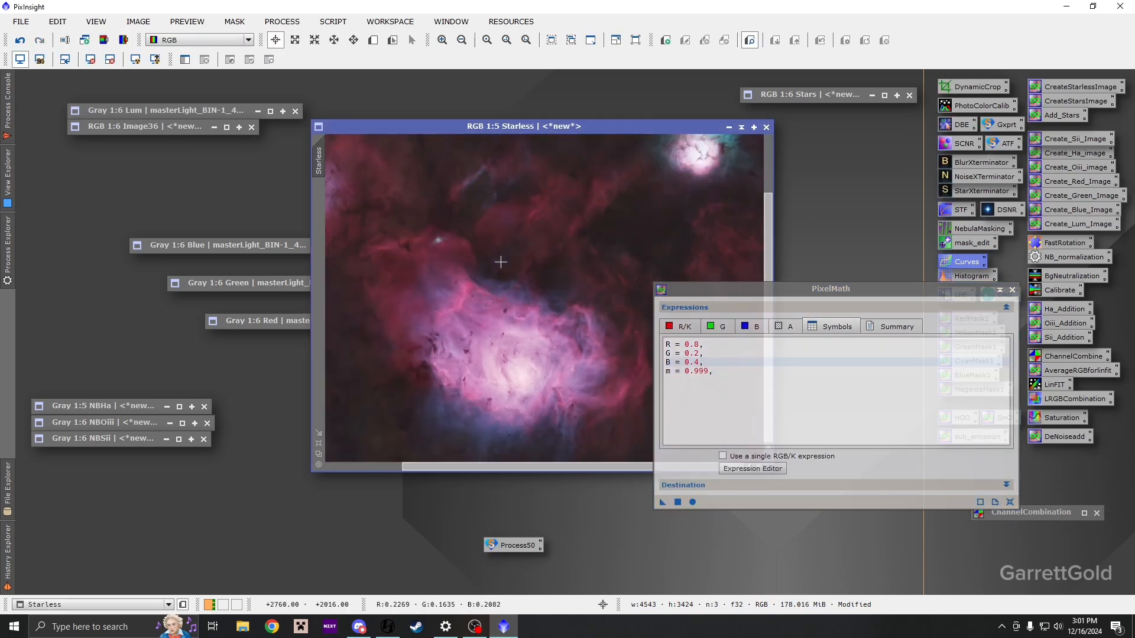
{"action": "left_click_drag", "start_coordinate": [799, 288], "coordinate": [572, 526]}
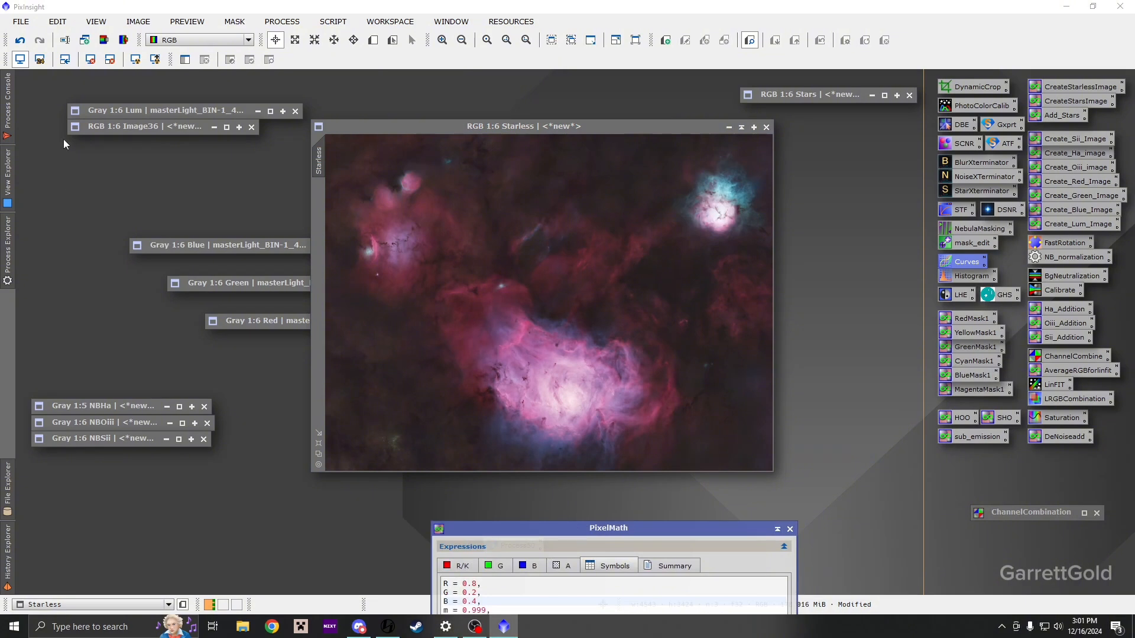
- Compare the Starless image before and after the Sii addition in the faint red clouds and the smaller nebula
{"action": "left_click", "coordinate": [21, 40]}
{"action": "scroll", "coordinate": [641, 264], "scroll_direction": "up", "scroll_amount": 4}
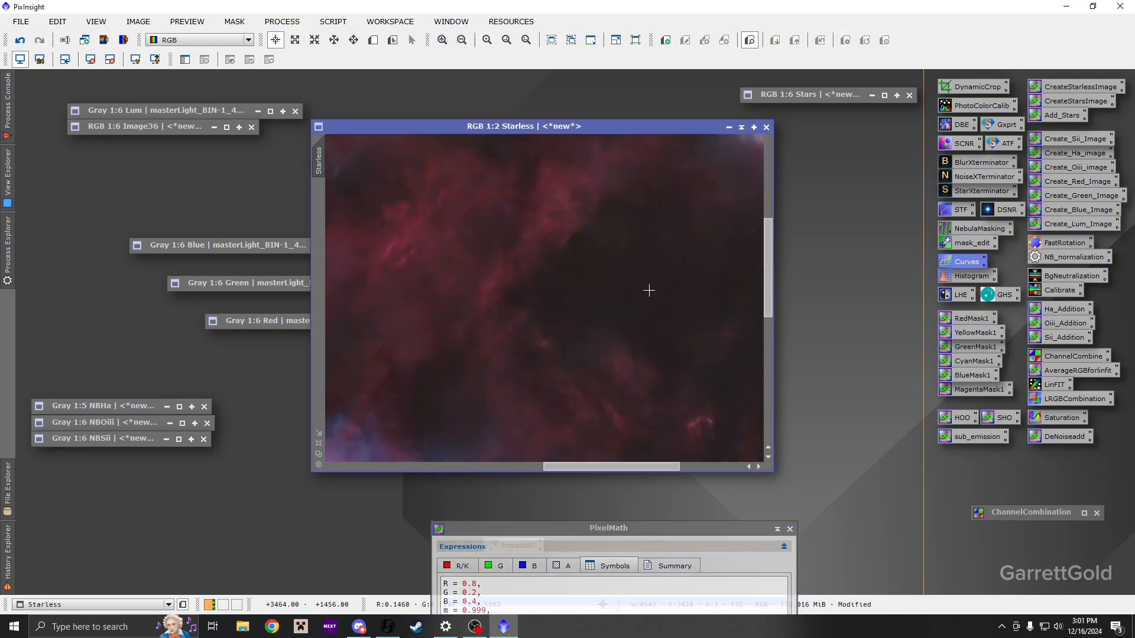
{"action": "left_click_drag", "start_coordinate": [649, 291], "coordinate": [414, 199]}
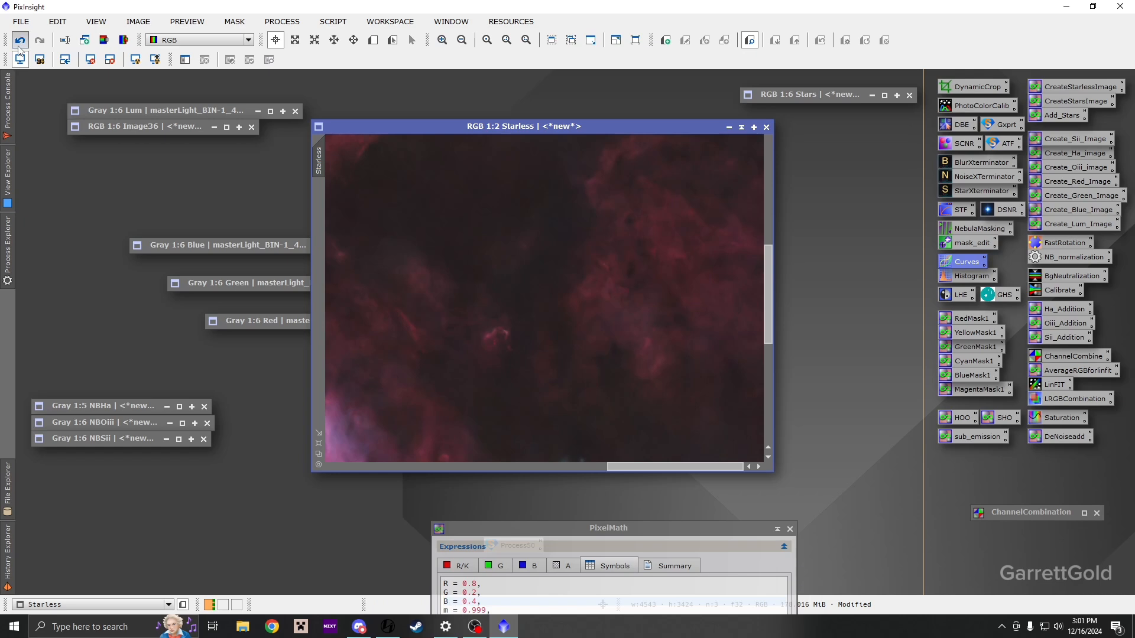
{"action": "scroll", "coordinate": [485, 311], "scroll_direction": "up", "scroll_amount": 4}
{"action": "left_click_drag", "start_coordinate": [486, 312], "coordinate": [342, 415]}
{"action": "scroll", "coordinate": [342, 416], "scroll_direction": "down", "scroll_amount": 4}
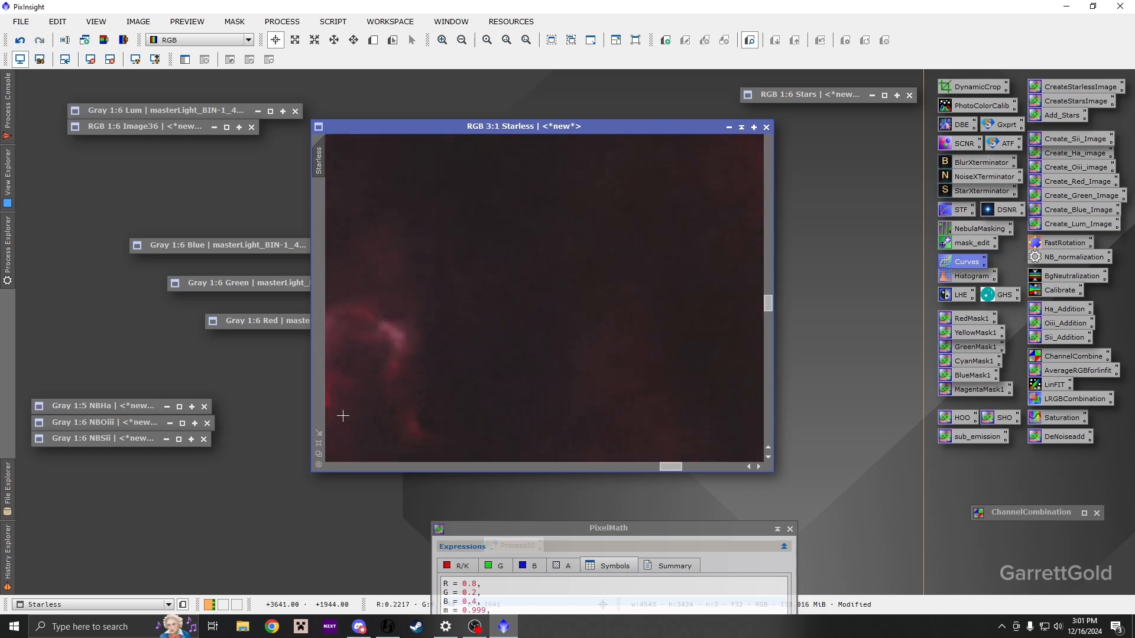
{"action": "left_click_drag", "start_coordinate": [616, 235], "coordinate": [576, 278]}
{"action": "scroll", "coordinate": [661, 231], "scroll_direction": "up", "scroll_amount": 2}
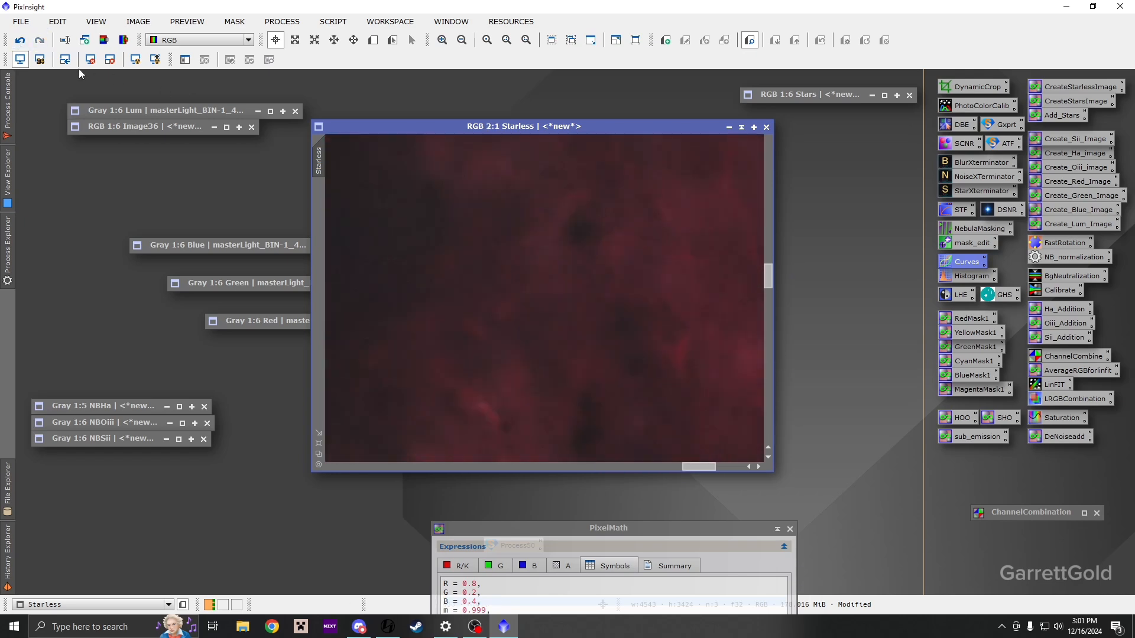
{"action": "scroll", "coordinate": [507, 246], "scroll_direction": "down", "scroll_amount": 6}
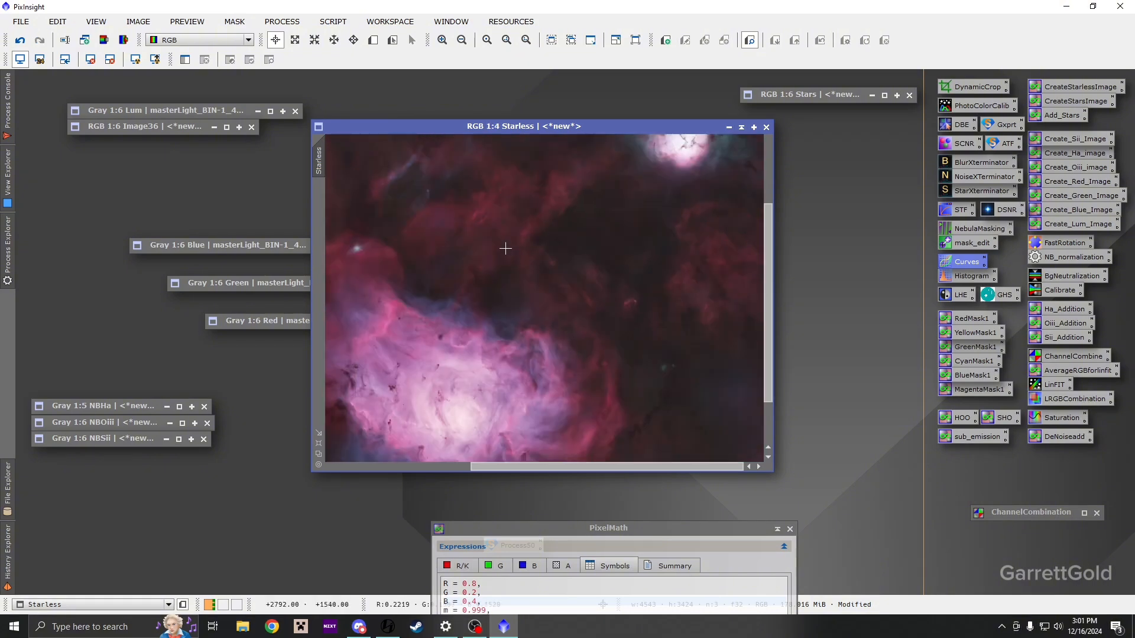
{"action": "scroll", "coordinate": [399, 217], "scroll_direction": "up", "scroll_amount": 4}
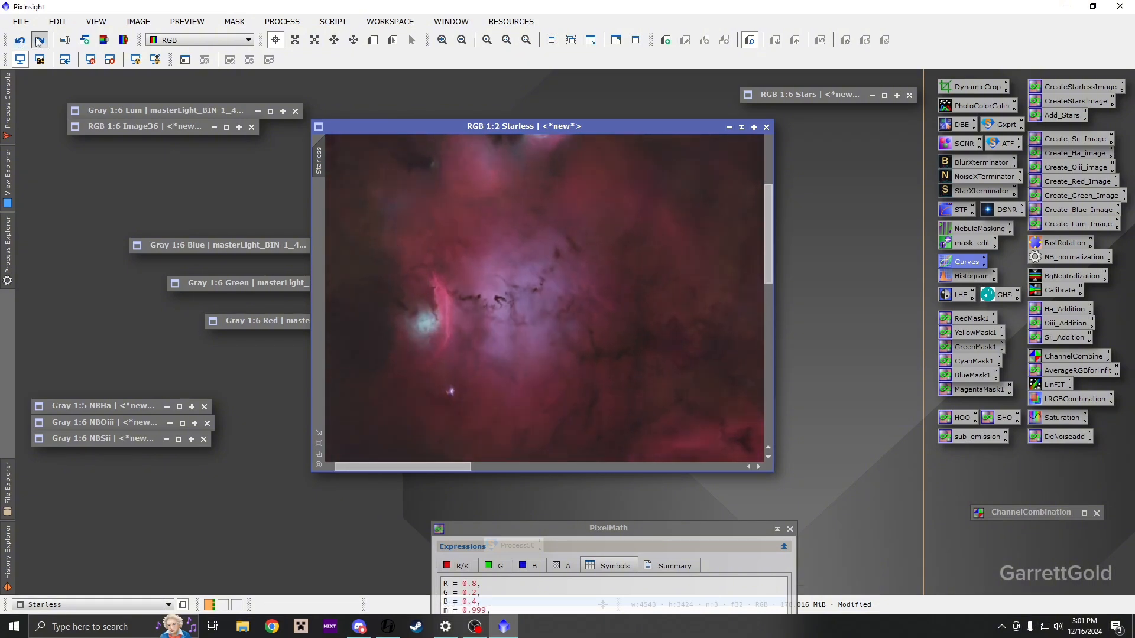
{"action": "scroll", "coordinate": [450, 318], "scroll_direction": "down", "scroll_amount": 4}
{"action": "scroll", "coordinate": [451, 317], "scroll_direction": "down", "scroll_amount": 1}
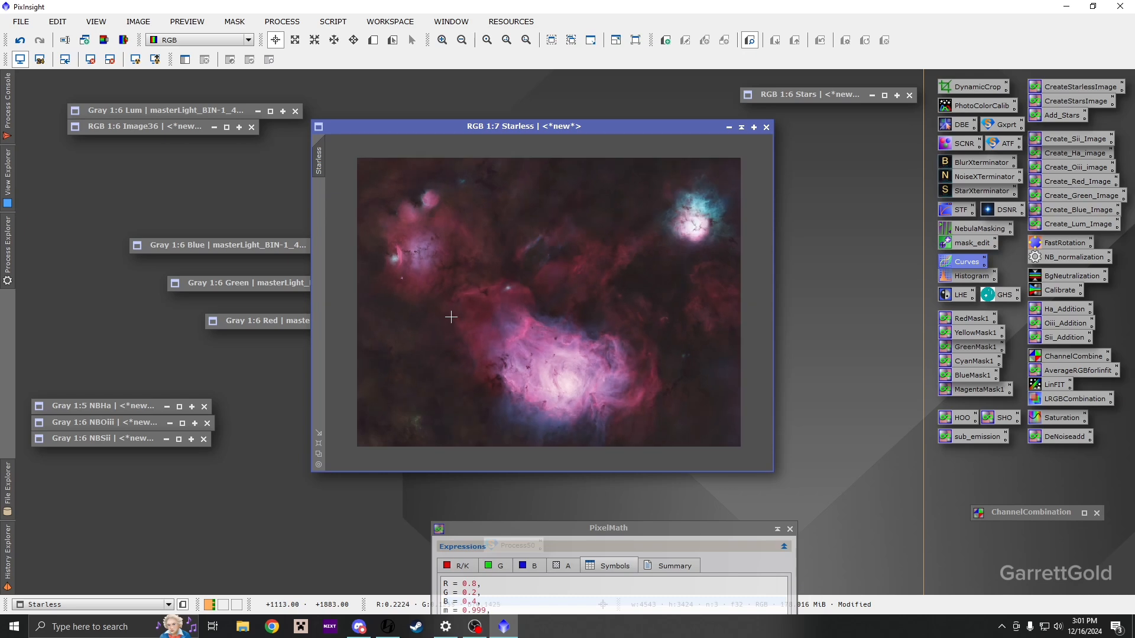
{"action": "scroll", "coordinate": [495, 330], "scroll_direction": "up", "scroll_amount": 1}
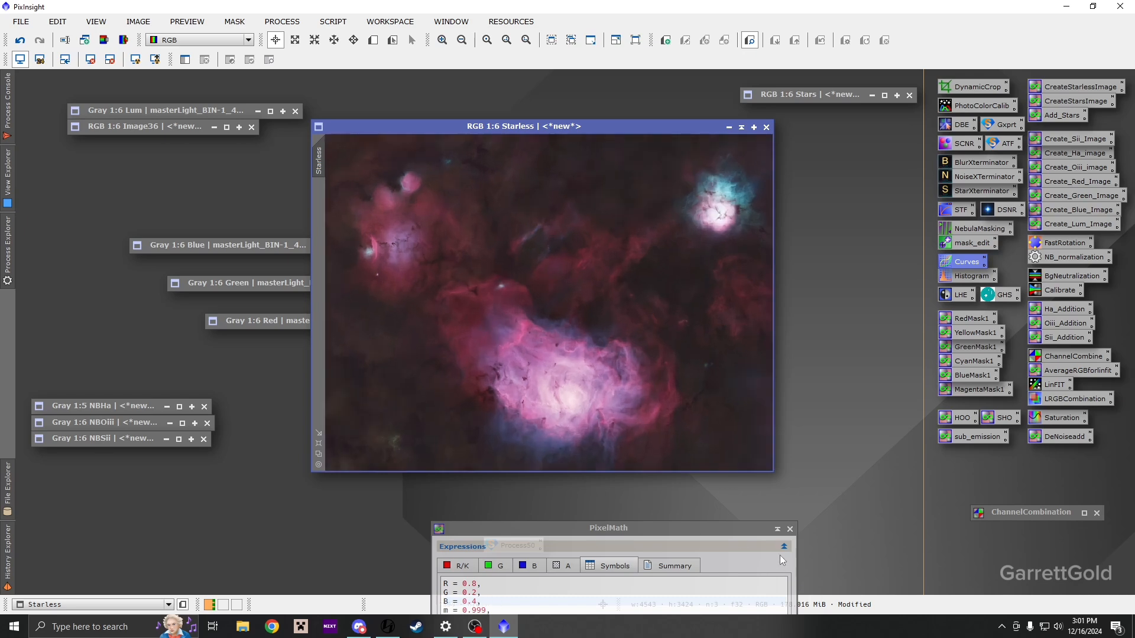
- Close the Sii_Addition process and examine the bright nebula core in the Starless image
{"action": "left_click", "coordinate": [723, 538]}
{"action": "left_click_drag", "start_coordinate": [720, 520], "coordinate": [614, 321]}
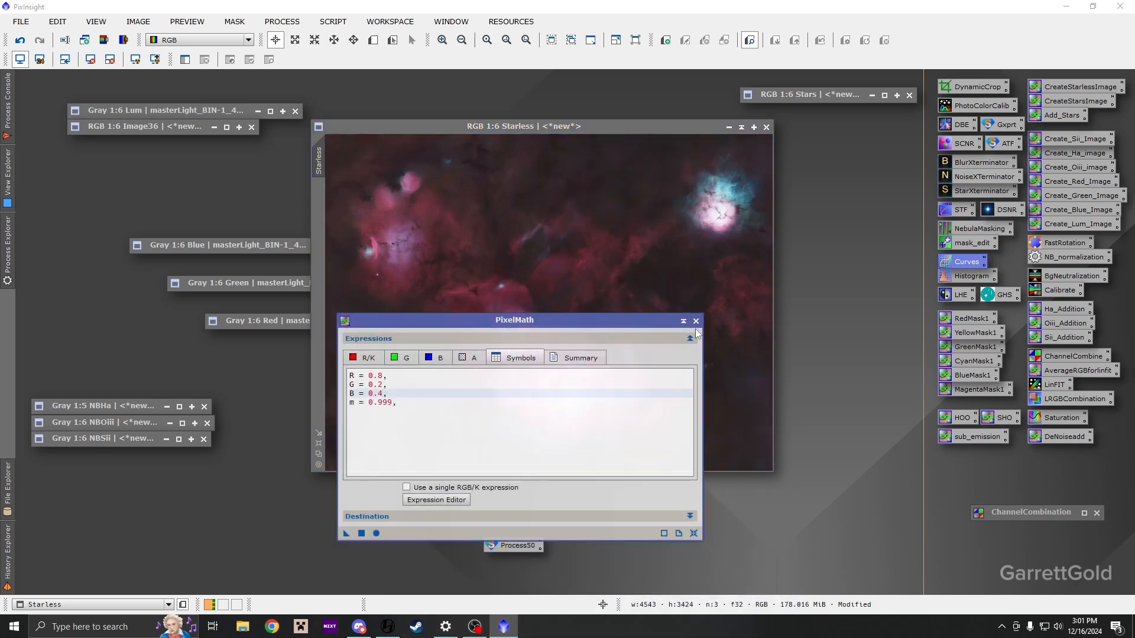
{"action": "left_click", "coordinate": [694, 326]}
{"action": "left_click", "coordinate": [592, 323]}
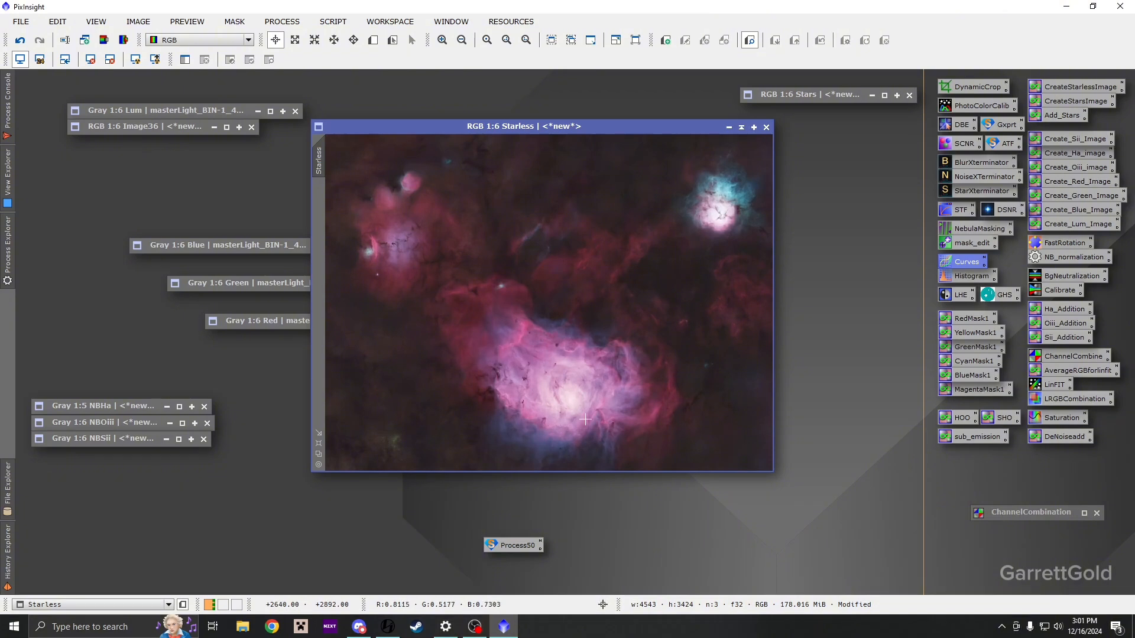
{"action": "scroll", "coordinate": [570, 411], "scroll_direction": "up", "scroll_amount": 4}
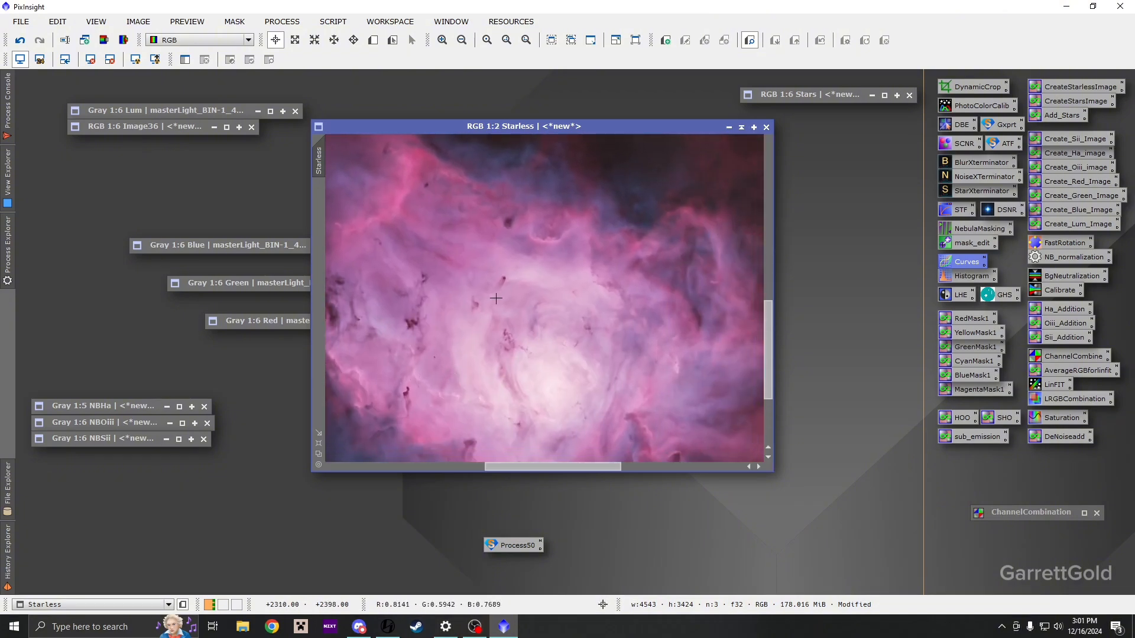
- Brighten Starless with CurvesTransformation using an RGB/K point at input 0.71576 and output 0.77519, and reset the curve
{"action": "double_click", "coordinate": [958, 267]}
{"action": "scroll", "coordinate": [484, 278], "scroll_direction": "down", "scroll_amount": 4}
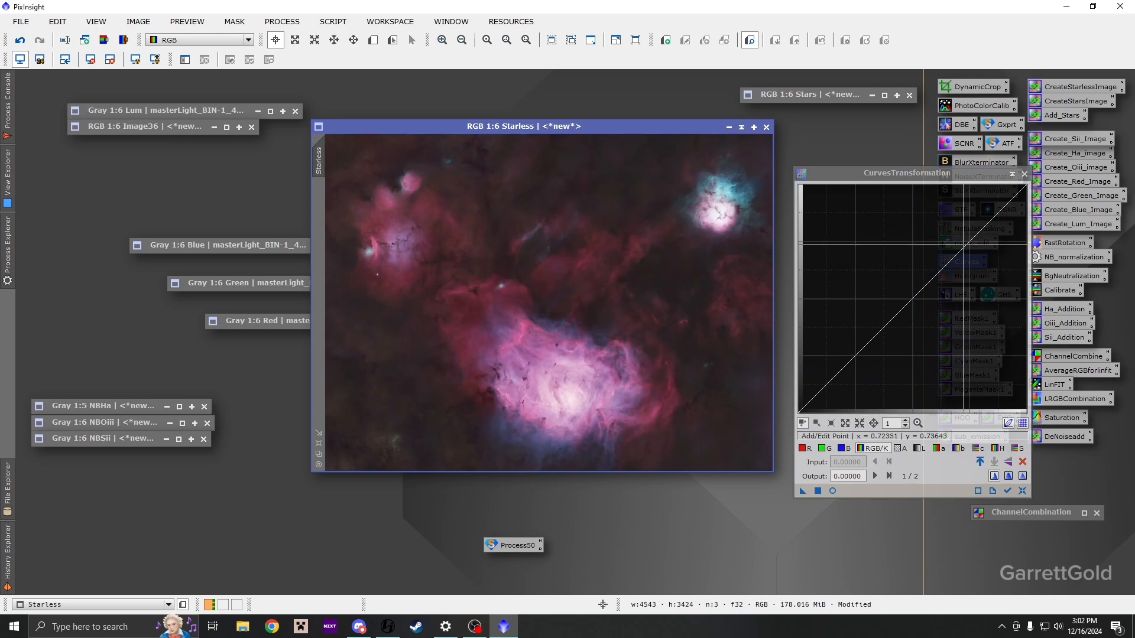
{"action": "left_click_drag", "start_coordinate": [961, 249], "coordinate": [962, 236]}
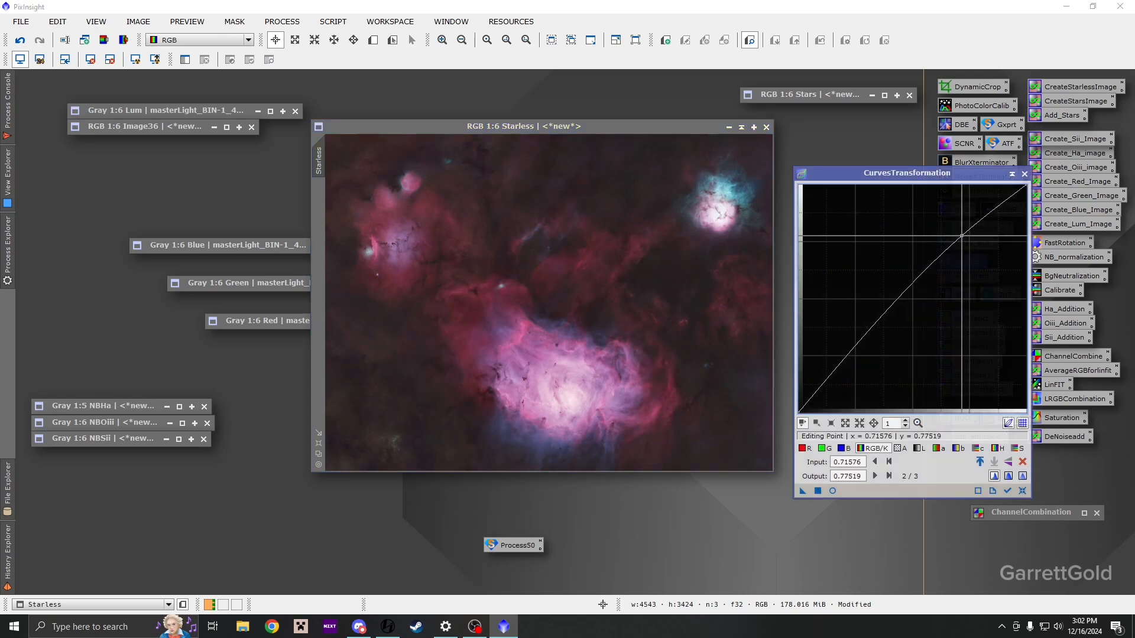
{"action": "left_click", "coordinate": [820, 491]}
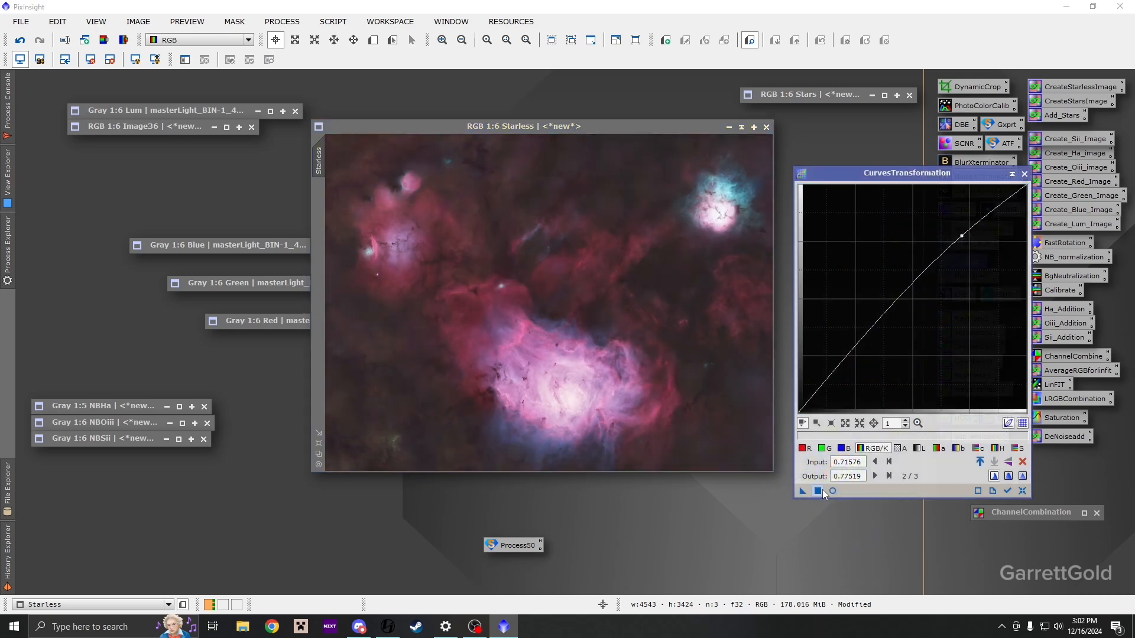
{"action": "left_click", "coordinate": [1018, 489]}
- Apply an RGB/K contrast curve to Starless with a lowered shadow point near input 0.17 and a point at input 0.52972, output 0.55556
{"action": "scroll", "coordinate": [626, 311], "scroll_direction": "up", "scroll_amount": 3}
{"action": "left_click_drag", "start_coordinate": [614, 358], "coordinate": [422, 172]}
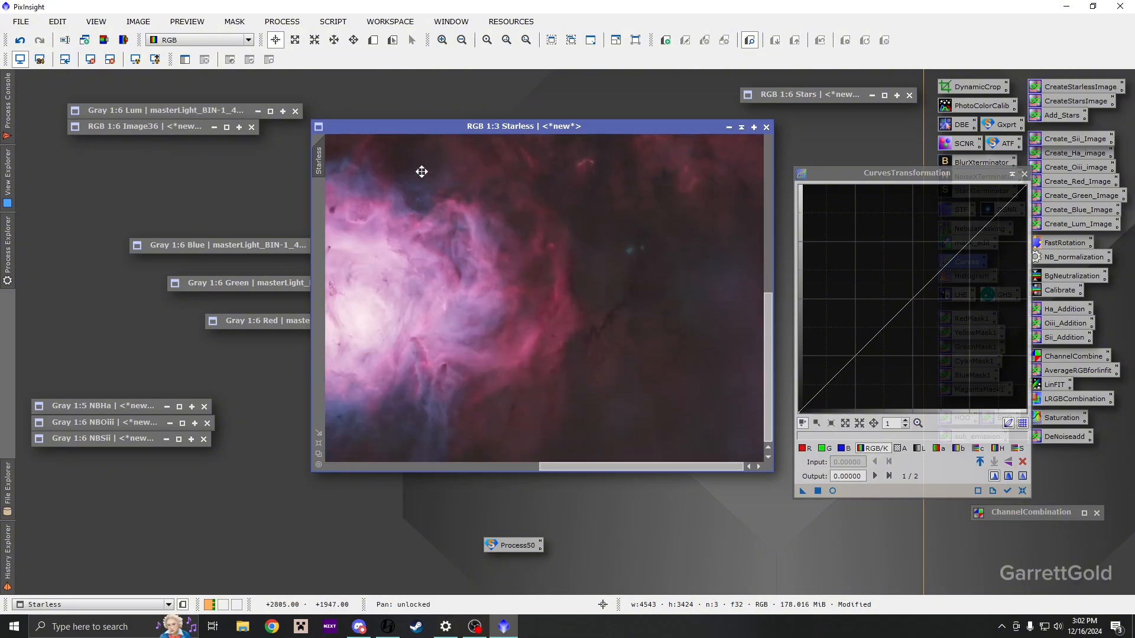
{"action": "left_click_drag", "start_coordinate": [720, 357], "coordinate": [722, 303]}
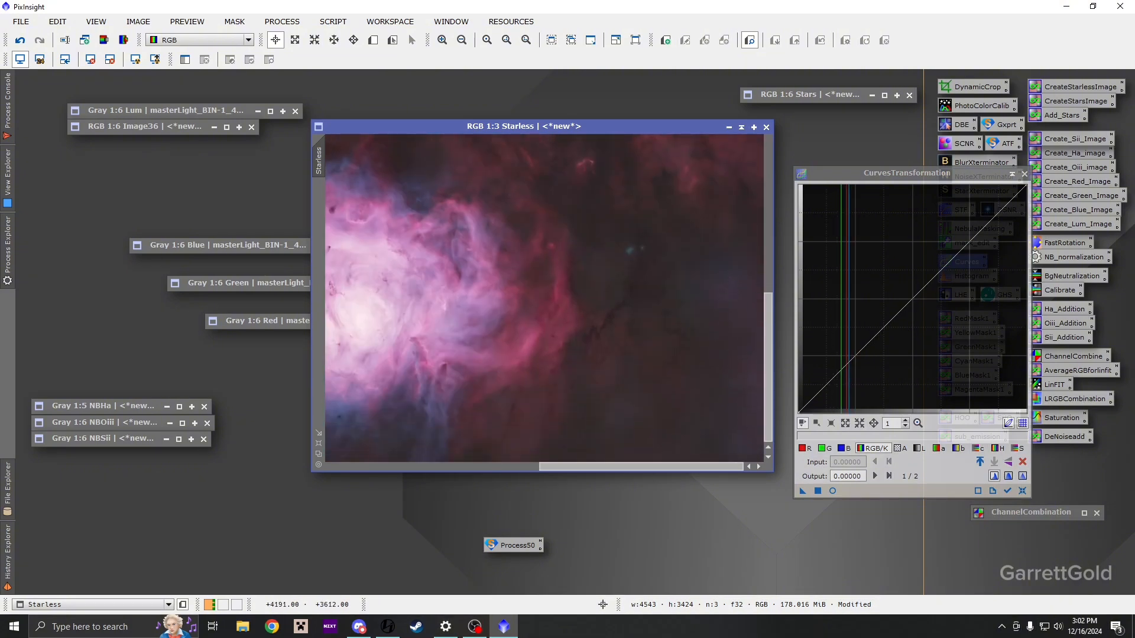
{"action": "scroll", "coordinate": [650, 434], "scroll_direction": "down", "scroll_amount": 4}
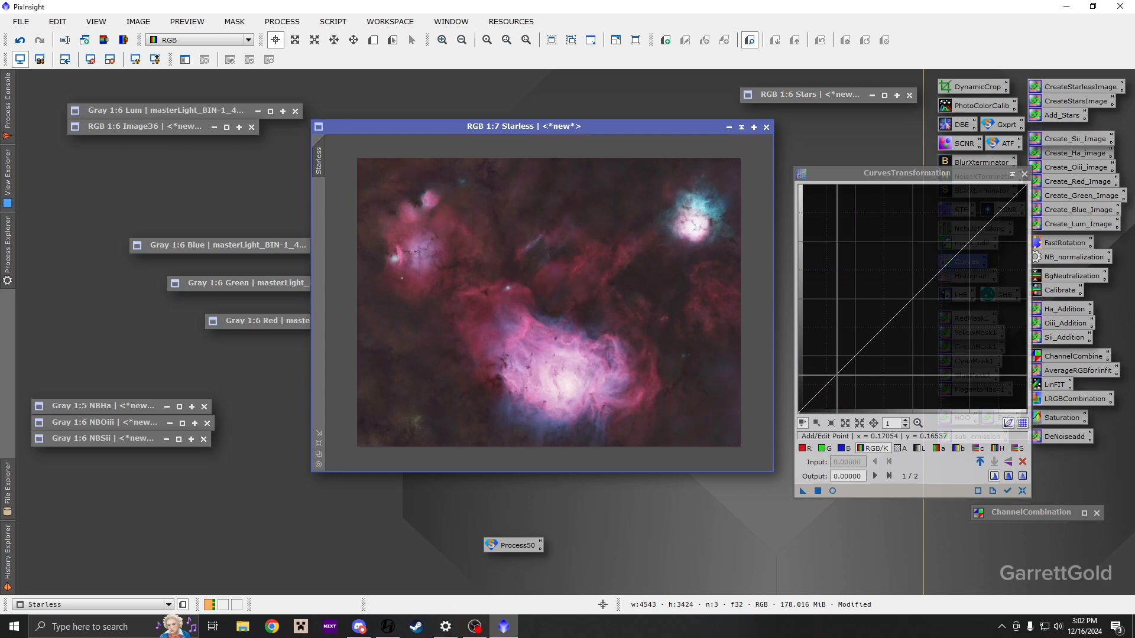
{"action": "left_click_drag", "start_coordinate": [837, 374], "coordinate": [837, 384]}
{"action": "left_click", "coordinate": [930, 297]}
{"action": "left_click_drag", "start_coordinate": [929, 296], "coordinate": [919, 286]}
{"action": "left_click", "coordinate": [818, 490]}
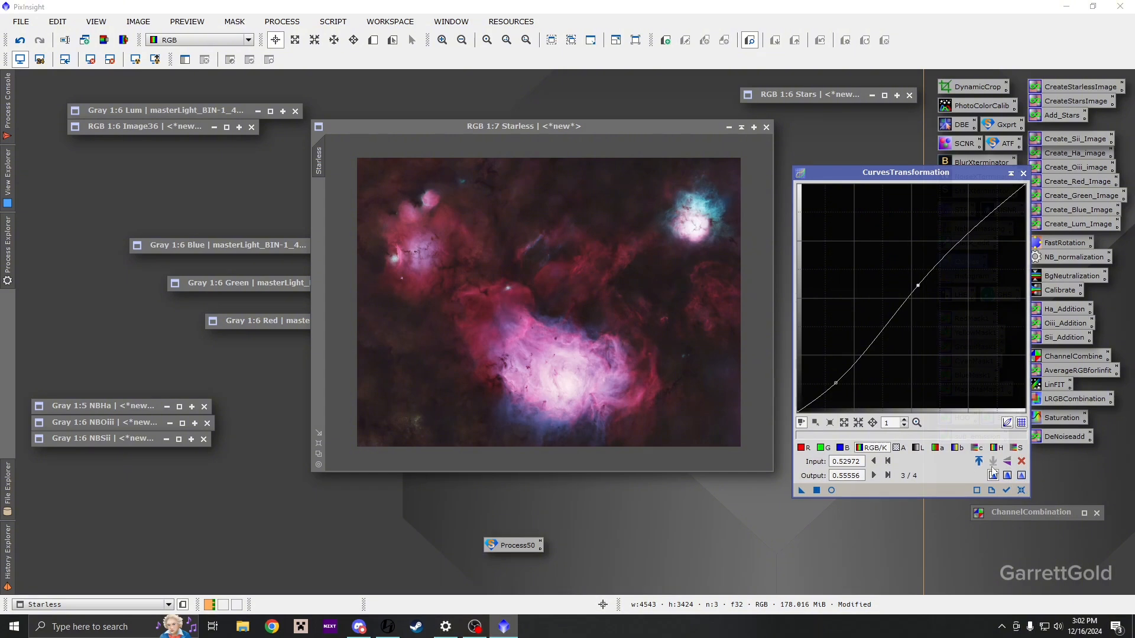
- Try a stronger RGB/K contrast curve on Starless with a shadow point at input 0.16796, output 0.10853, undo it and close CurvesTransformation
{"action": "left_click_drag", "start_coordinate": [917, 285], "coordinate": [921, 291]}
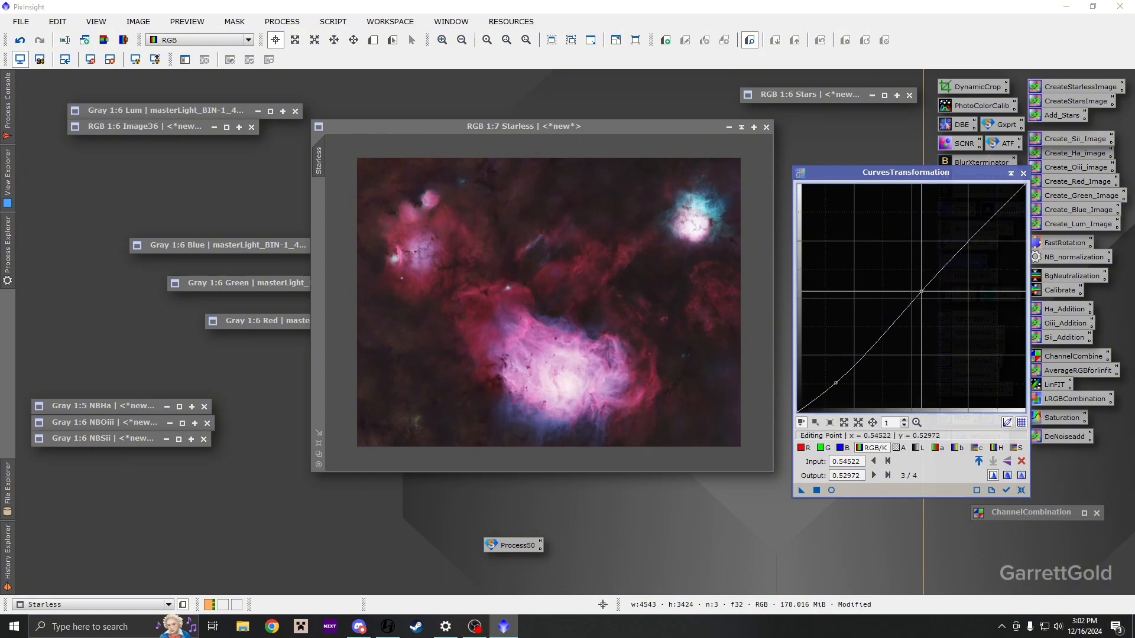
{"action": "left_click", "coordinate": [835, 384]}
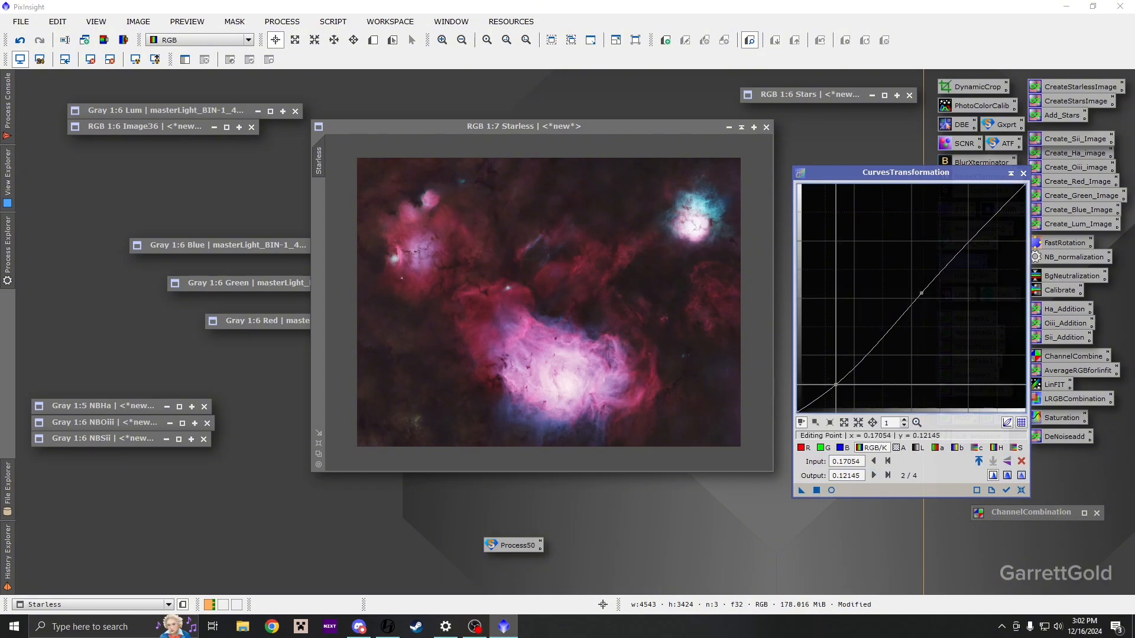
{"action": "left_click_drag", "start_coordinate": [835, 384], "coordinate": [835, 387]}
{"action": "left_click", "coordinate": [816, 490]}
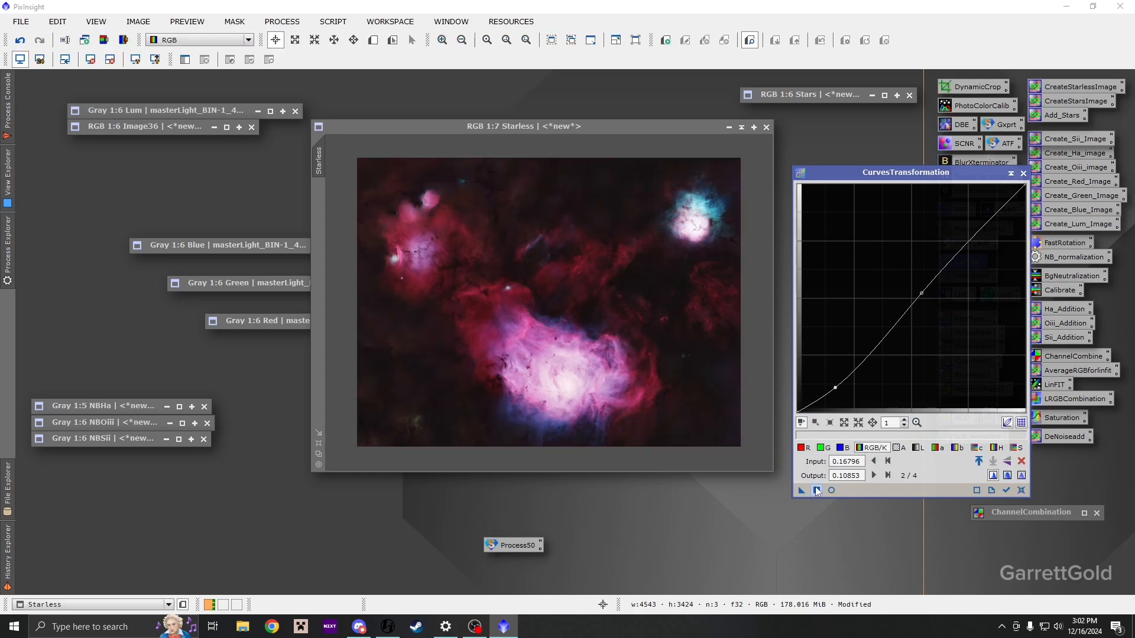
{"action": "left_click", "coordinate": [20, 38]}
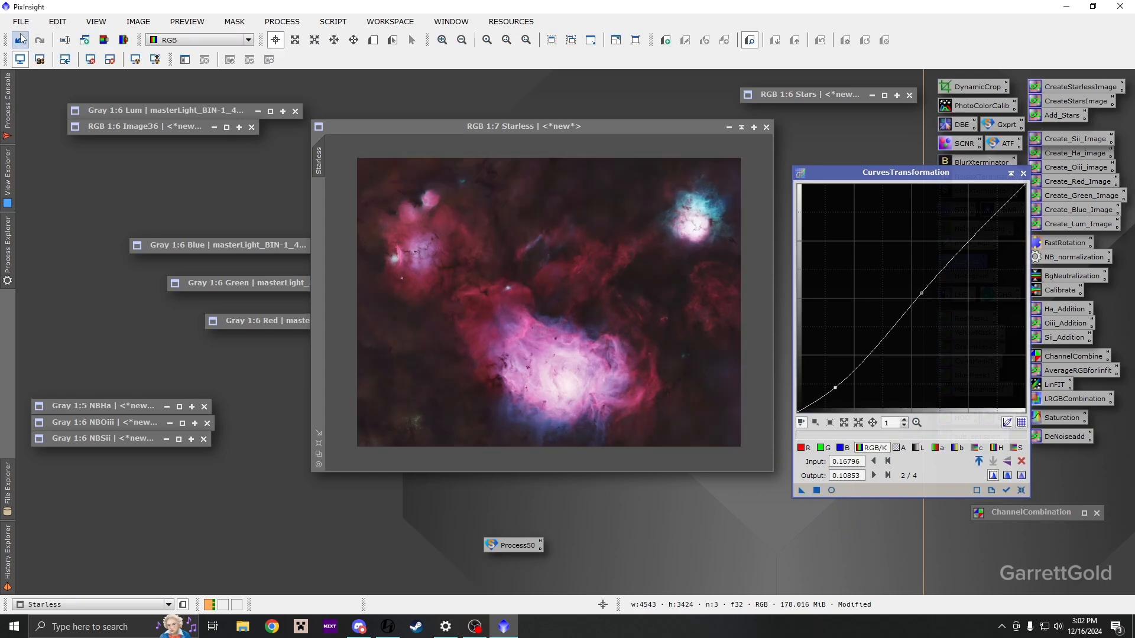
{"action": "left_click", "coordinate": [1022, 173]}
- Run the ColorCorrectedHDRMT script on Starless with 8 layers, 1 iteration, overdrive 0.000, Lightness Mask on and opacity 1.000
{"action": "scroll", "coordinate": [585, 372], "scroll_direction": "up", "scroll_amount": 3}
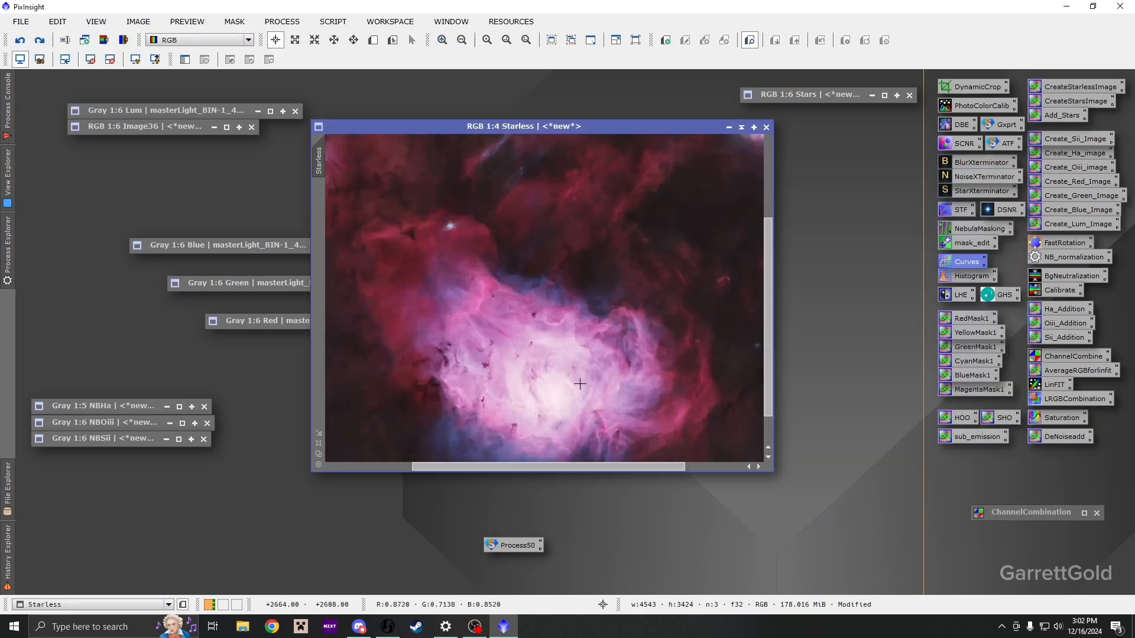
{"action": "scroll", "coordinate": [585, 372], "scroll_direction": "down", "scroll_amount": 1}
{"action": "left_click", "coordinate": [327, 23]}
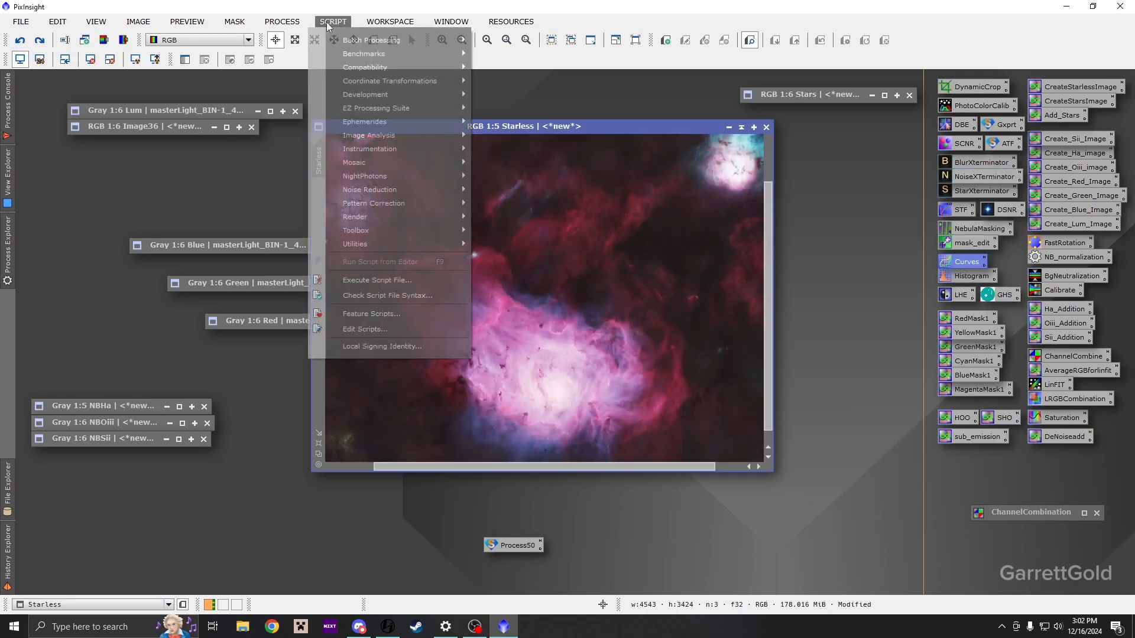
{"action": "left_click", "coordinate": [377, 280]}
{"action": "left_click", "coordinate": [736, 427]}
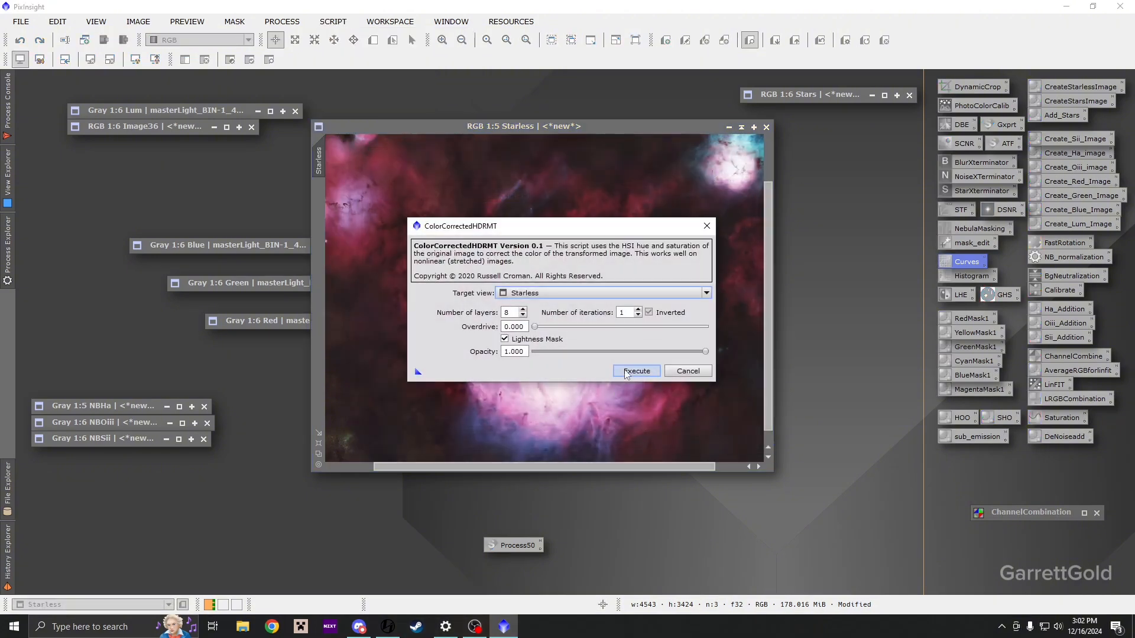
{"action": "left_click", "coordinate": [628, 374]}
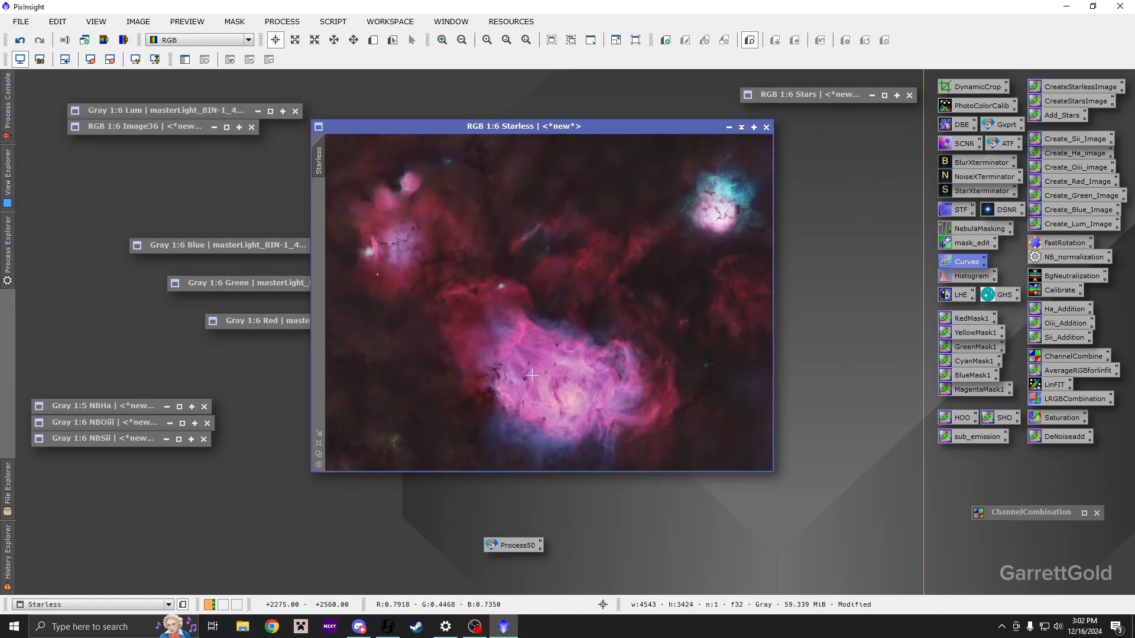
- Compare the bright nebula core in Starless before and after the ColorCorrectedHDRMT processing
{"action": "scroll", "coordinate": [531, 376], "scroll_direction": "up", "scroll_amount": 3}
{"action": "scroll", "coordinate": [571, 262], "scroll_direction": "down", "scroll_amount": 2}
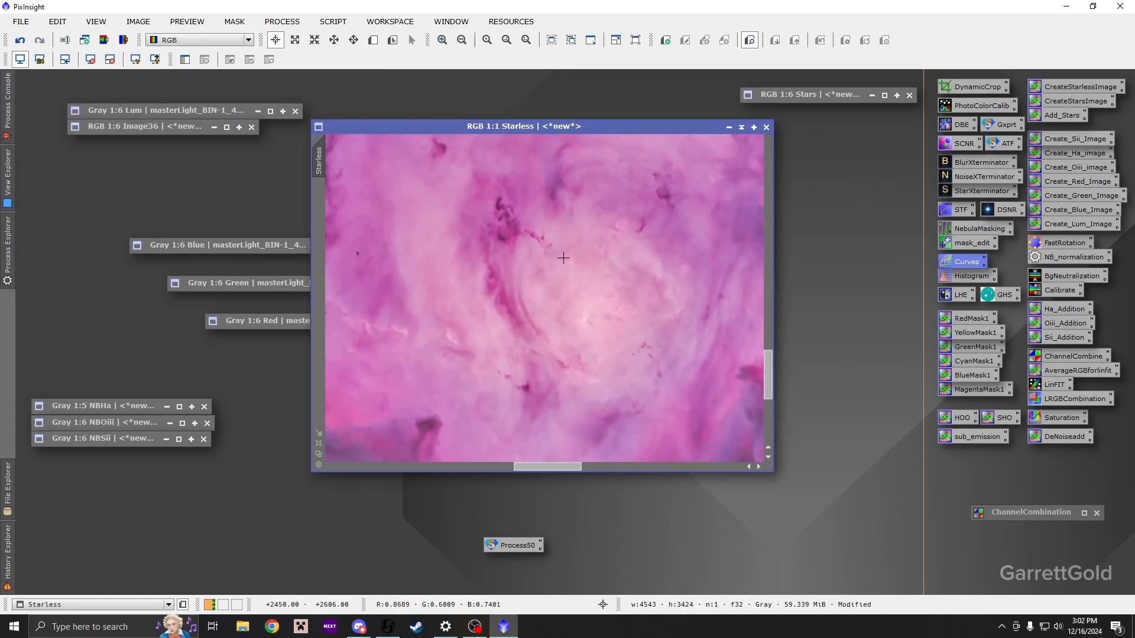
{"action": "scroll", "coordinate": [571, 262], "scroll_direction": "up", "scroll_amount": 2}
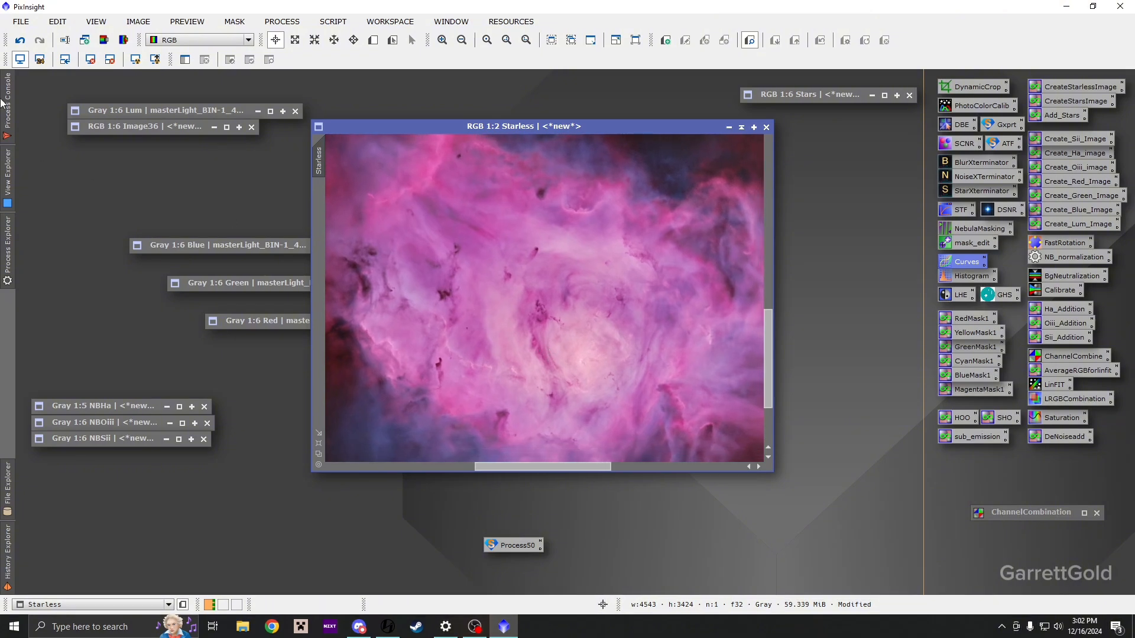
{"action": "left_click", "coordinate": [20, 40]}
{"action": "left_click", "coordinate": [39, 41]}
{"action": "scroll", "coordinate": [482, 326], "scroll_direction": "up", "scroll_amount": 2}
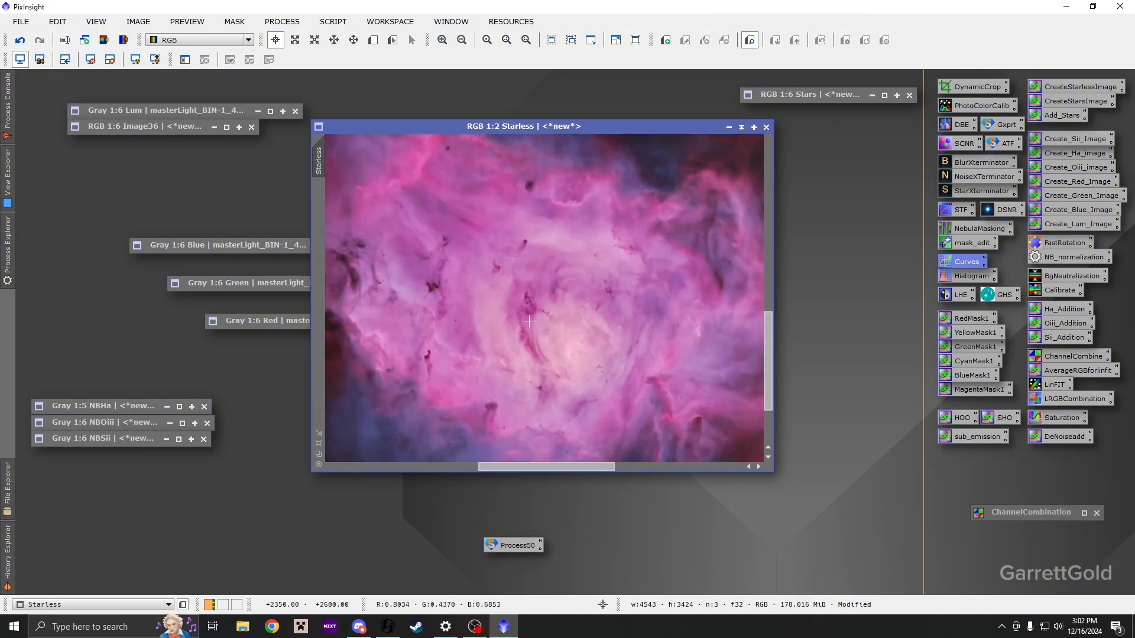
{"action": "scroll", "coordinate": [481, 325], "scroll_direction": "down", "scroll_amount": 4}
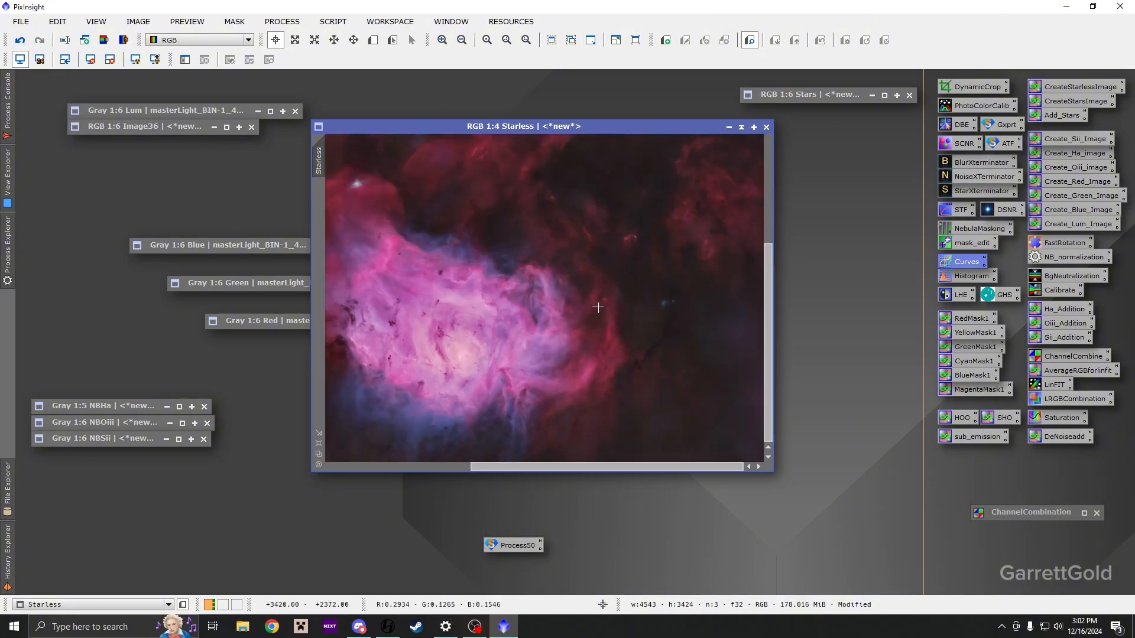
- Examine the faint red clouds around the main nebula in Starless for fine detail and noise
{"action": "scroll", "coordinate": [598, 307], "scroll_direction": "up", "scroll_amount": 4}
{"action": "left_click_drag", "start_coordinate": [464, 346], "coordinate": [611, 428]}
{"action": "scroll", "coordinate": [446, 301], "scroll_direction": "down", "scroll_amount": 2}
{"action": "left_click_drag", "start_coordinate": [446, 301], "coordinate": [561, 364]}
{"action": "scroll", "coordinate": [487, 247], "scroll_direction": "up", "scroll_amount": 3}
{"action": "left_click_drag", "start_coordinate": [488, 247], "coordinate": [661, 438]}
{"action": "scroll", "coordinate": [444, 306], "scroll_direction": "down", "scroll_amount": 2}
{"action": "left_click_drag", "start_coordinate": [444, 306], "coordinate": [585, 439]}
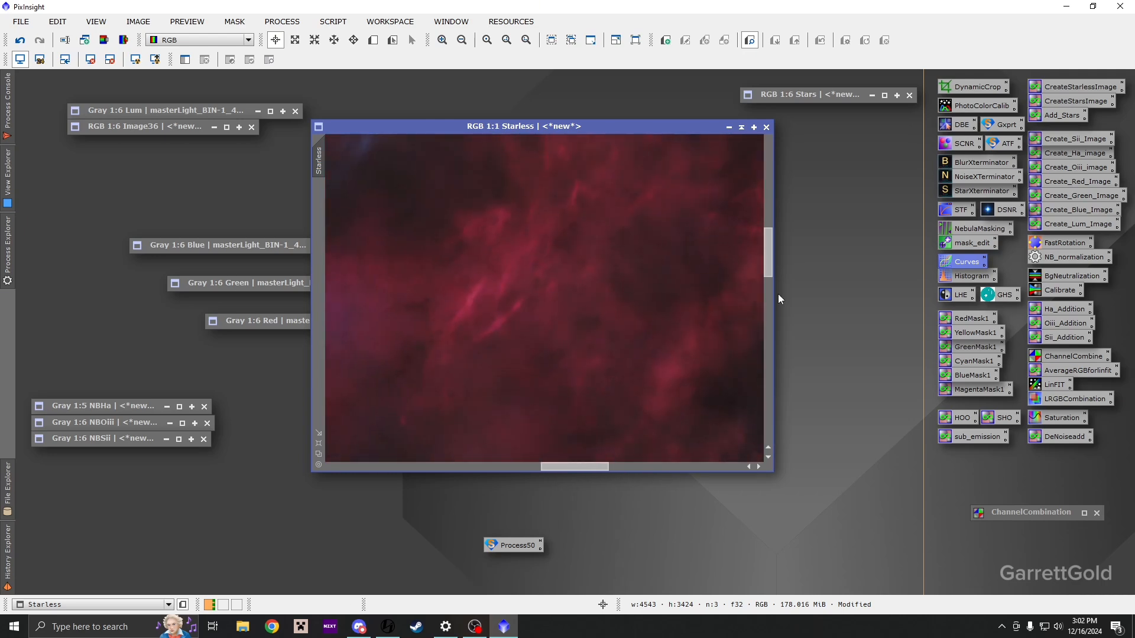
- Denoise Starless with DeepSNR at strength 0.46 with Linear data turned off, and check it against the previous state
{"action": "double_click", "coordinate": [1000, 209]}
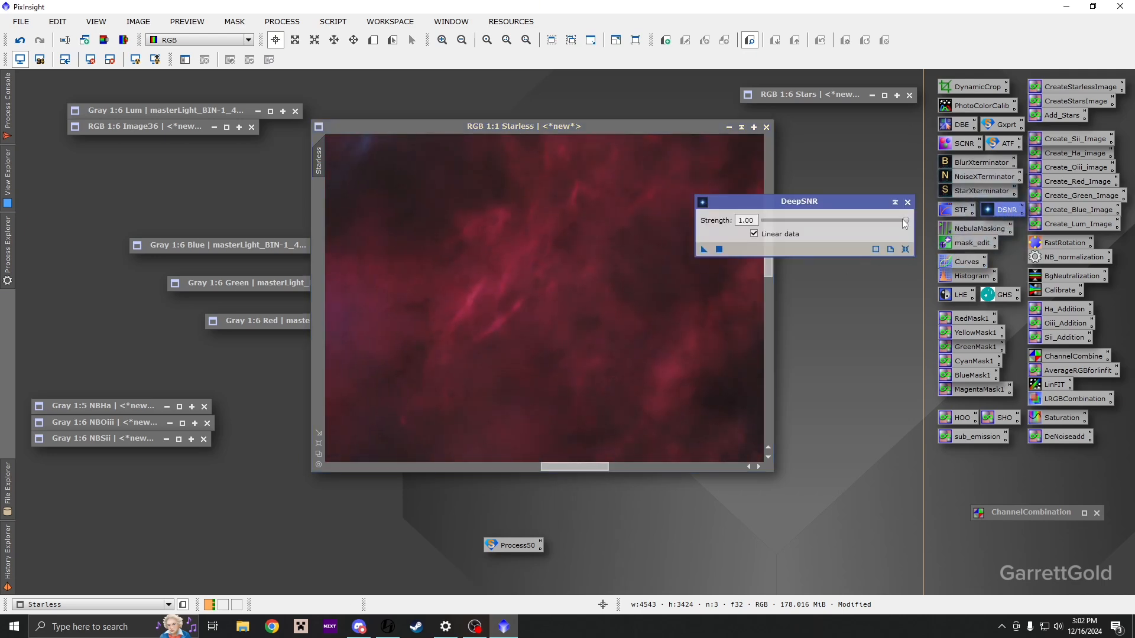
{"action": "left_click_drag", "start_coordinate": [904, 221], "coordinate": [833, 231]}
{"action": "left_click_drag", "start_coordinate": [708, 250], "coordinate": [575, 299]}
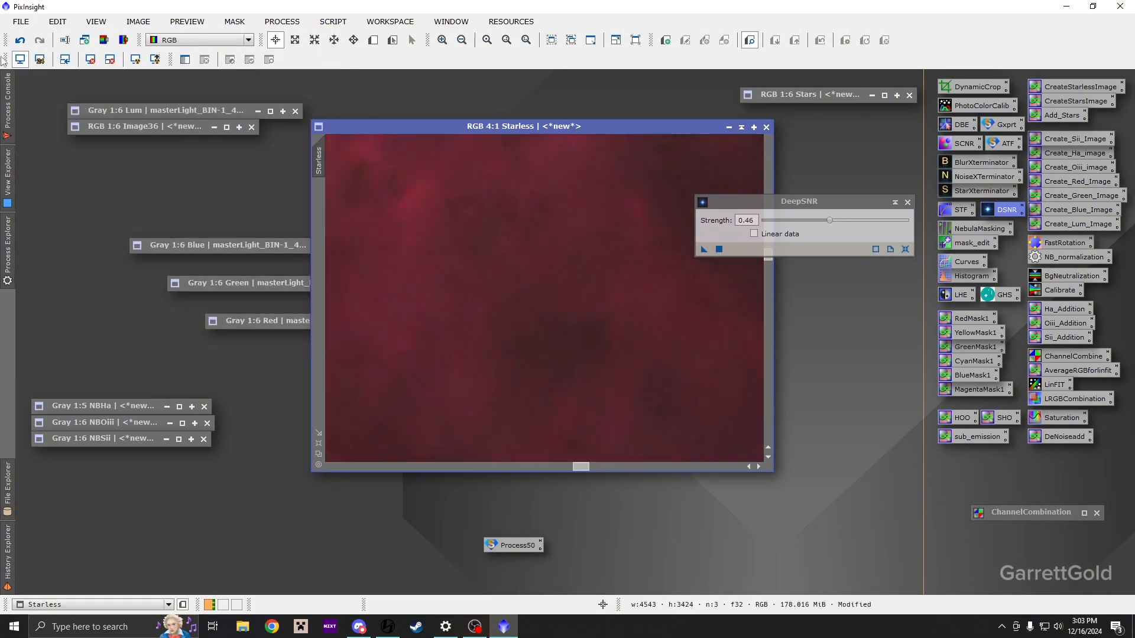
{"action": "left_click", "coordinate": [20, 39]}
- Examine the main nebula in Starless, close DeepSNR and inspect the dark lanes in the core of the smaller blue-rimmed nebula
{"action": "scroll", "coordinate": [480, 230], "scroll_direction": "down", "scroll_amount": 10}
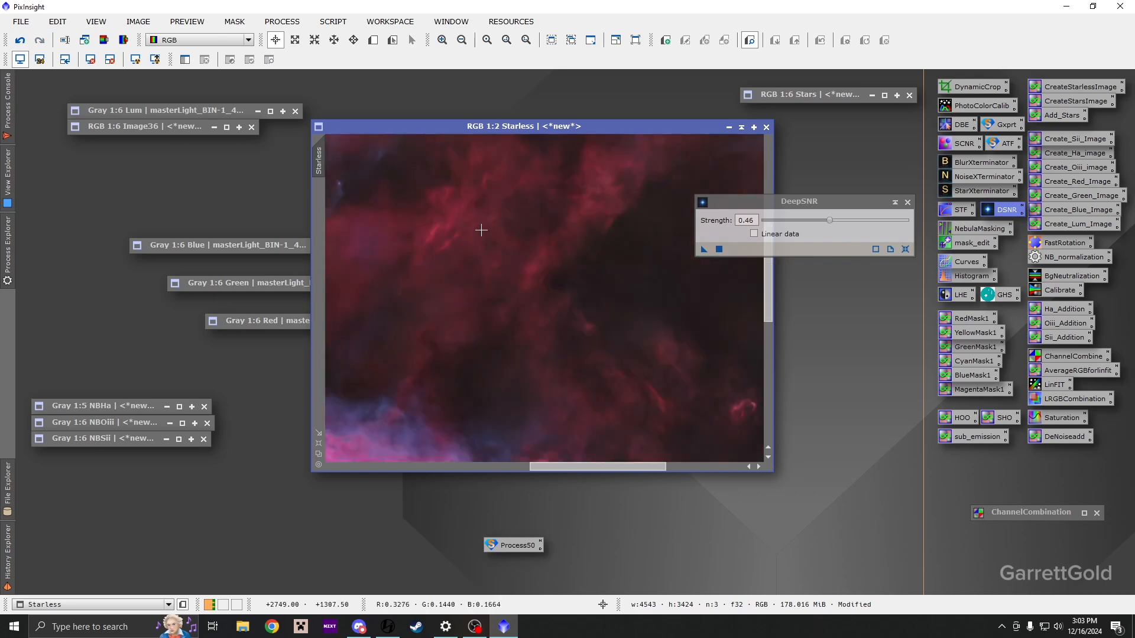
{"action": "scroll", "coordinate": [478, 229], "scroll_direction": "up", "scroll_amount": 4}
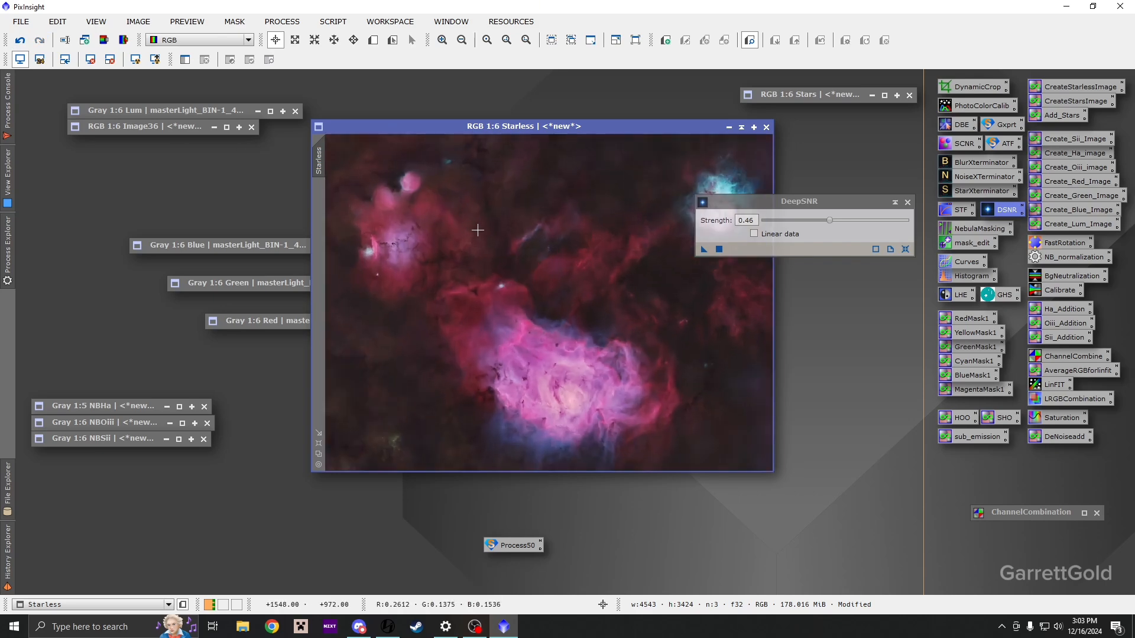
{"action": "scroll", "coordinate": [487, 289], "scroll_direction": "down", "scroll_amount": 3}
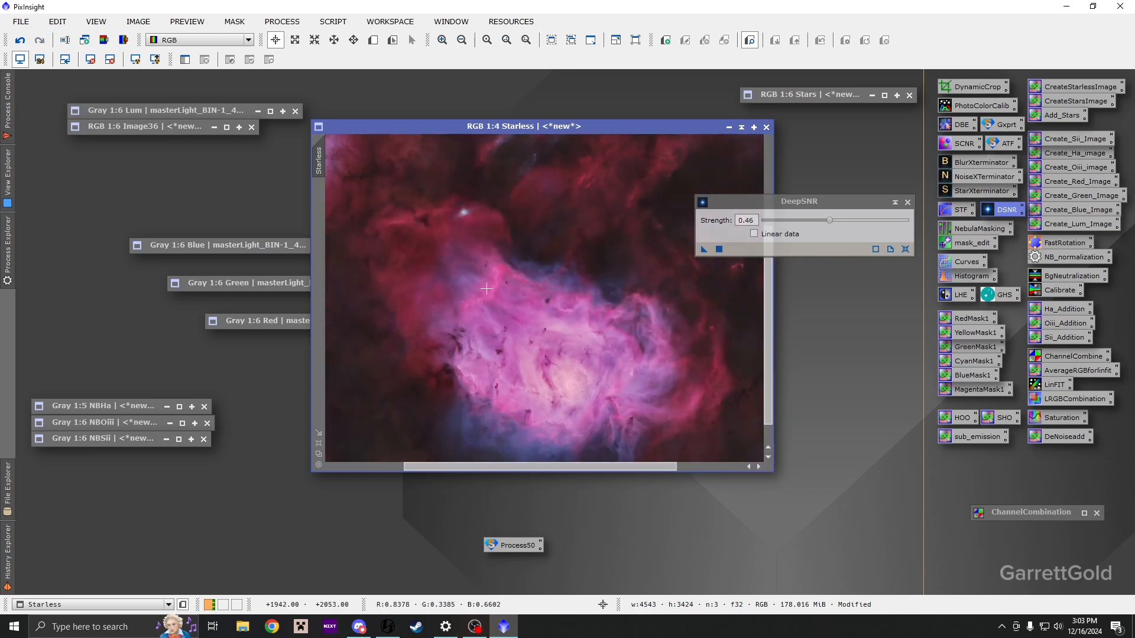
{"action": "scroll", "coordinate": [484, 288], "scroll_direction": "up", "scroll_amount": 5}
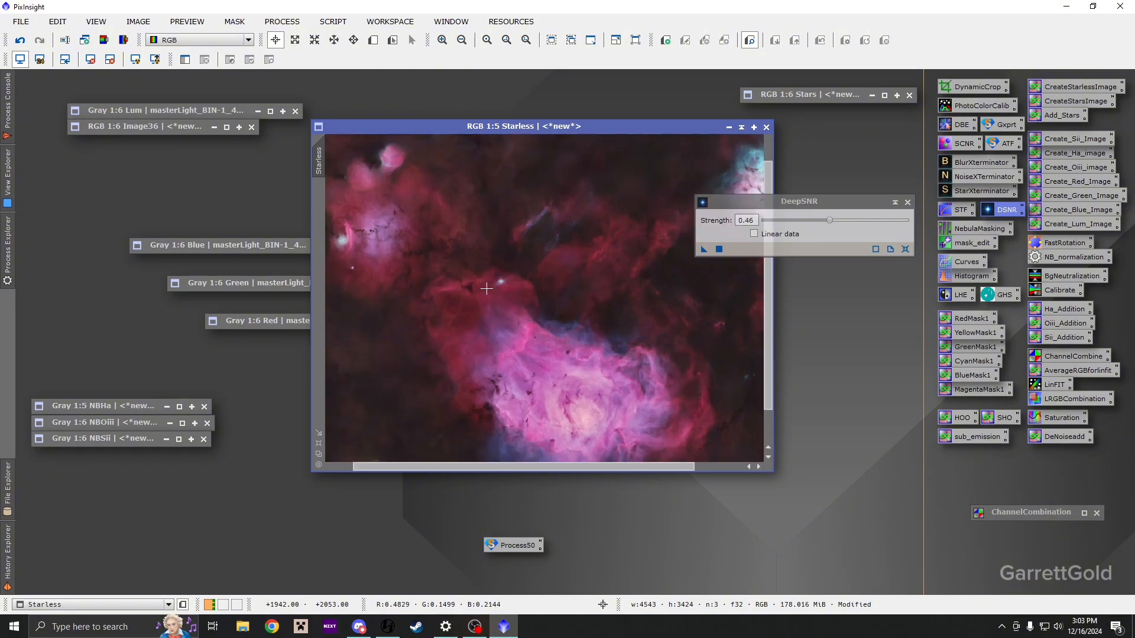
{"action": "scroll", "coordinate": [476, 272], "scroll_direction": "down", "scroll_amount": 4}
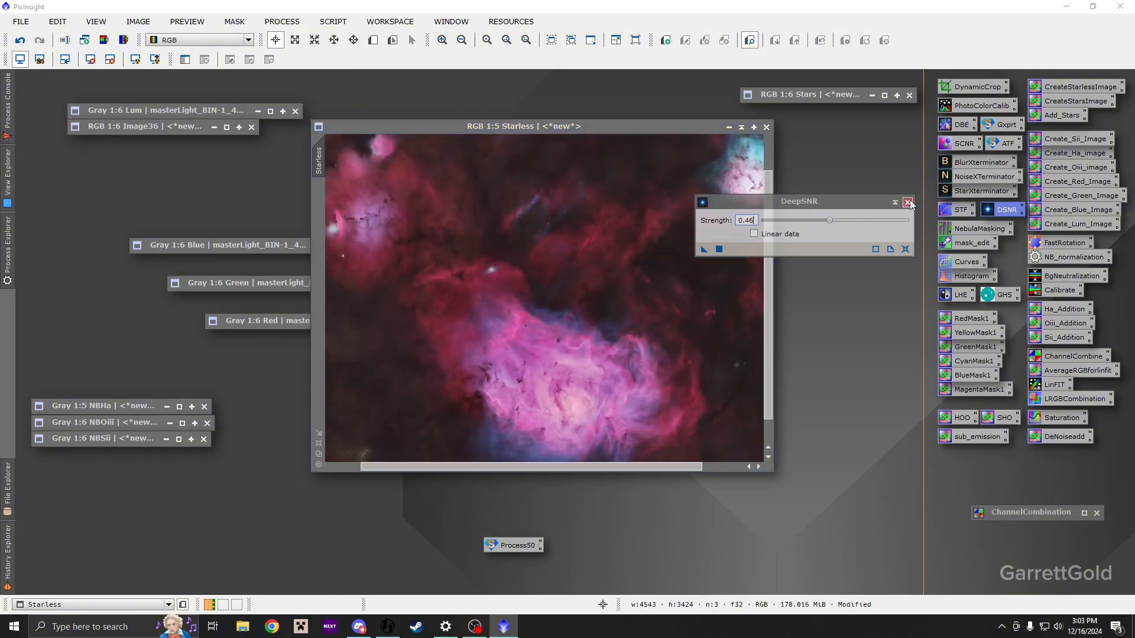
{"action": "left_click", "coordinate": [907, 202]}
{"action": "scroll", "coordinate": [556, 188], "scroll_direction": "down", "scroll_amount": 1}
{"action": "scroll", "coordinate": [556, 188], "scroll_direction": "up", "scroll_amount": 6}
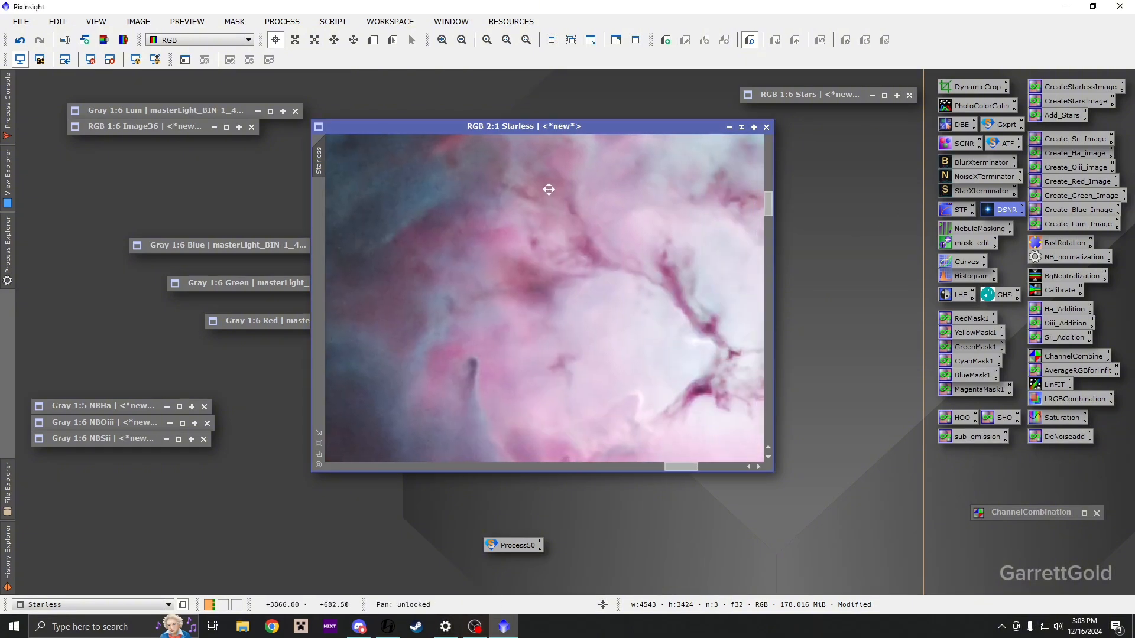
{"action": "scroll", "coordinate": [547, 190], "scroll_direction": "down", "scroll_amount": 3}
{"action": "scroll", "coordinate": [598, 224], "scroll_direction": "up", "scroll_amount": 3}
{"action": "scroll", "coordinate": [598, 228], "scroll_direction": "down", "scroll_amount": 2}
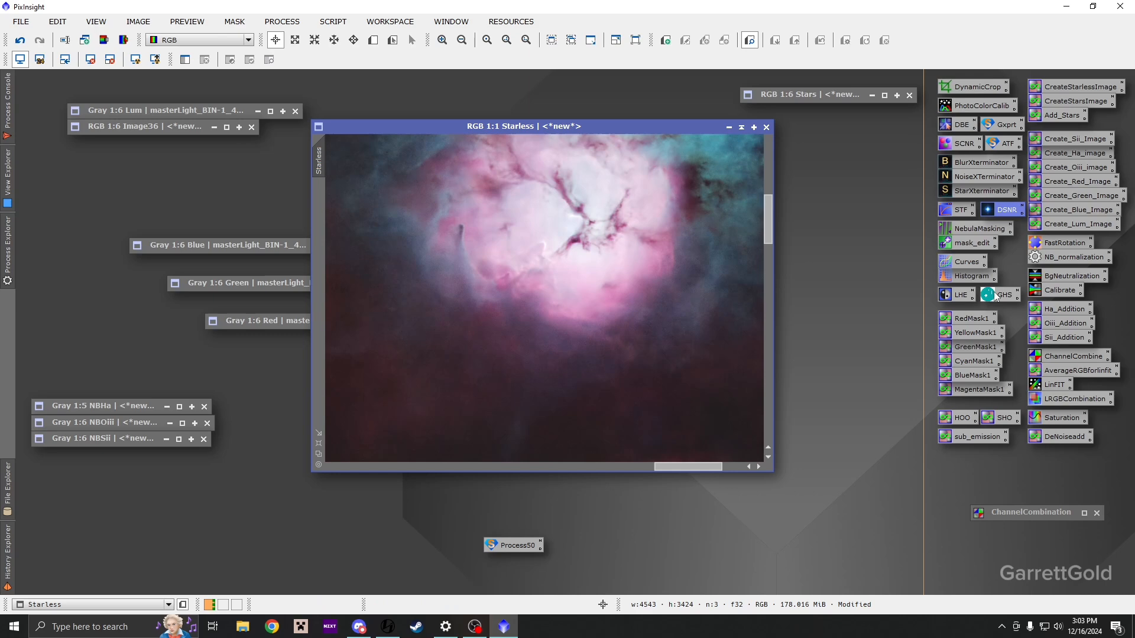
- Try an RGB/K curve on Starless with a highlight point and a midtone point at input 0.53488, output 0.52196, and undo it
{"action": "double_click", "coordinate": [967, 261]}
{"action": "scroll", "coordinate": [539, 222], "scroll_direction": "down", "scroll_amount": 5}
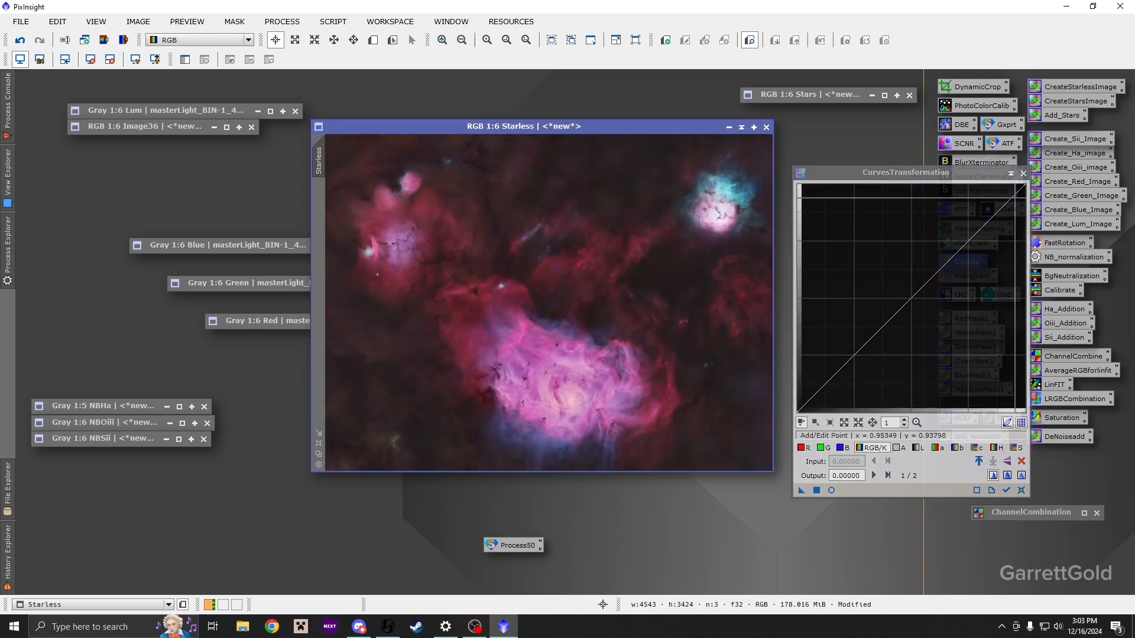
{"action": "left_click", "coordinate": [1012, 202]}
{"action": "left_click", "coordinate": [923, 295]}
{"action": "left_click_drag", "start_coordinate": [923, 294], "coordinate": [919, 293]}
{"action": "left_click", "coordinate": [816, 490]}
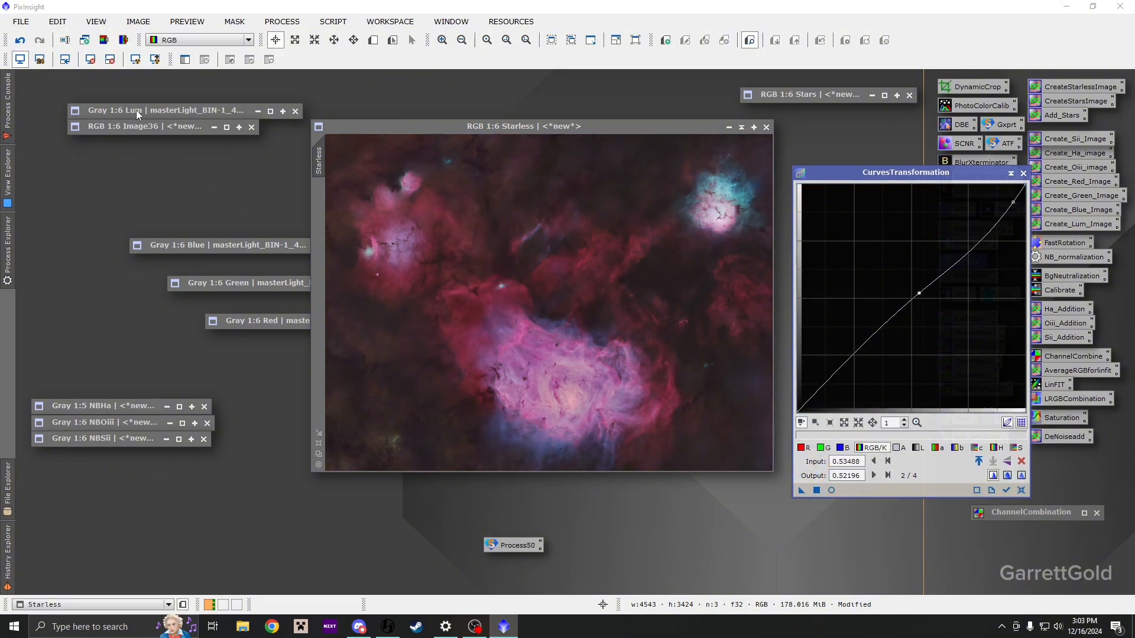
{"action": "left_click", "coordinate": [1023, 174]}
{"action": "scroll", "coordinate": [530, 405], "scroll_direction": "up", "scroll_amount": 4}
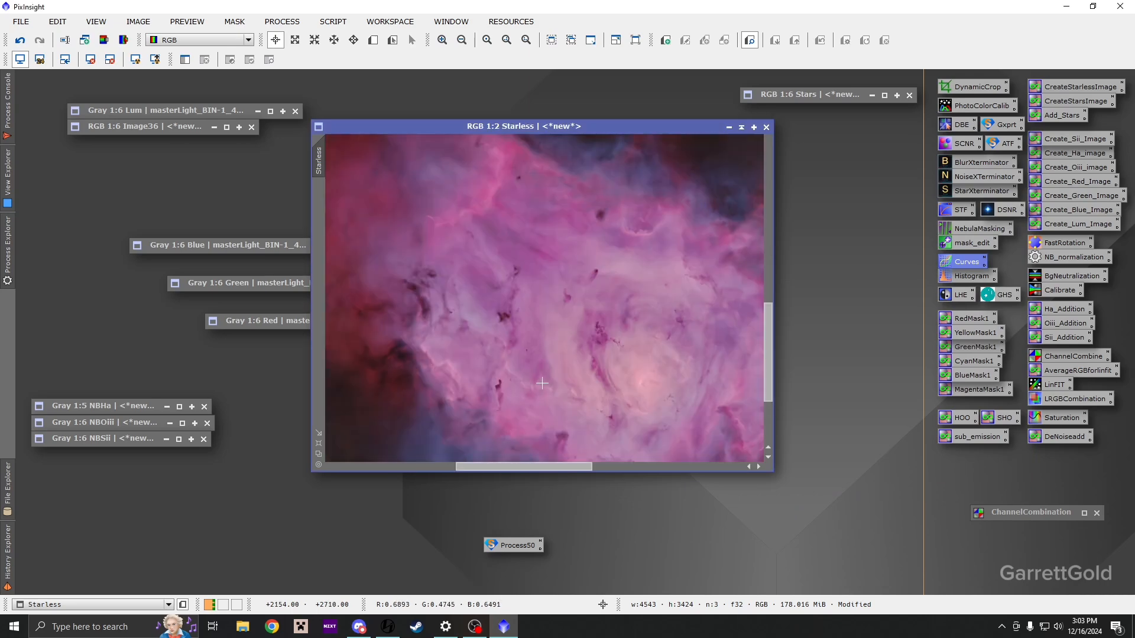
{"action": "key", "text": "ctrl+z"}
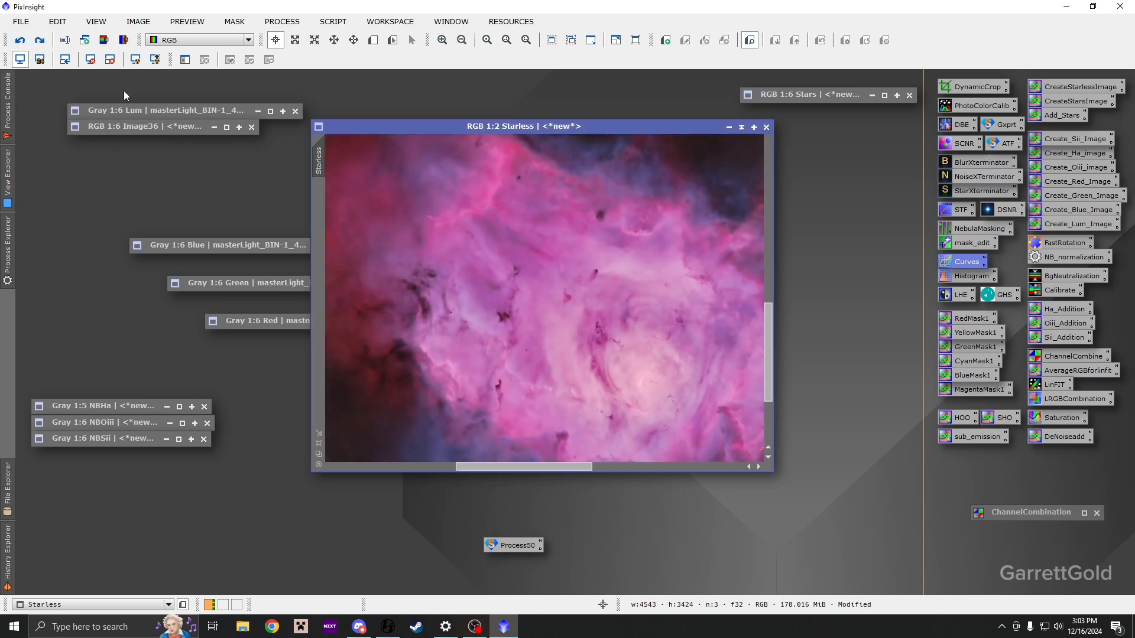
- Inspect the overall balance and the fine nebula structure in the Starless image
{"action": "scroll", "coordinate": [752, 337], "scroll_direction": "down", "scroll_amount": 4}
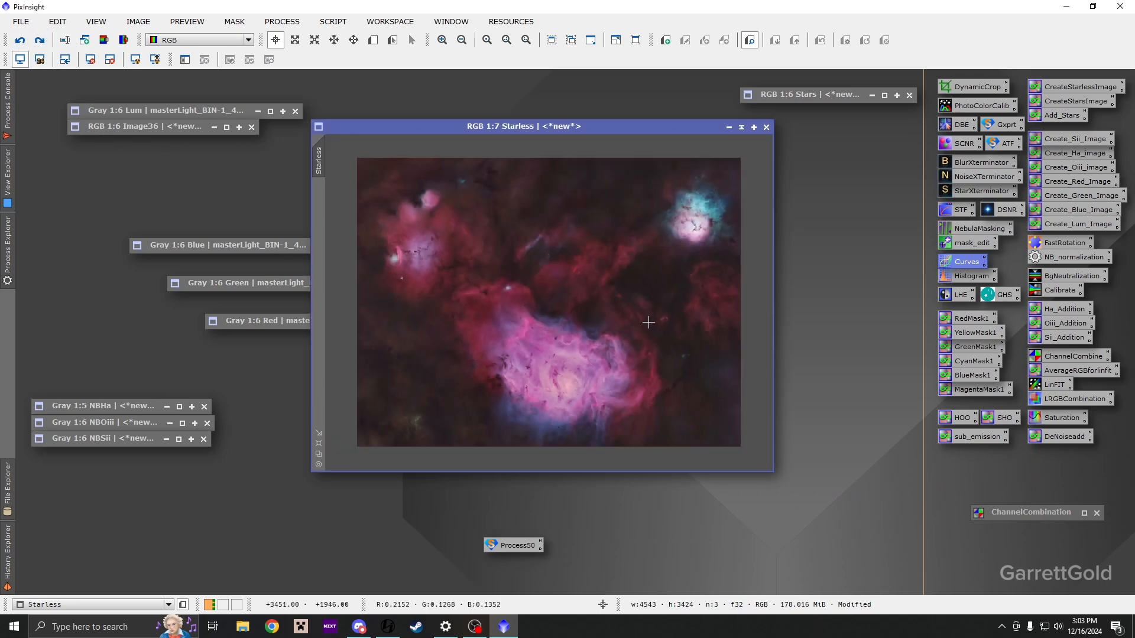
{"action": "scroll", "coordinate": [612, 282], "scroll_direction": "up", "scroll_amount": 2}
{"action": "scroll", "coordinate": [615, 280], "scroll_direction": "down", "scroll_amount": 2}
{"action": "scroll", "coordinate": [728, 172], "scroll_direction": "up", "scroll_amount": 6}
{"action": "left_click_drag", "start_coordinate": [598, 318], "coordinate": [485, 211]}
{"action": "scroll", "coordinate": [524, 327], "scroll_direction": "down", "scroll_amount": 3}
{"action": "scroll", "coordinate": [552, 195], "scroll_direction": "up", "scroll_amount": 1}
{"action": "scroll", "coordinate": [562, 271], "scroll_direction": "up", "scroll_amount": 1}
{"action": "scroll", "coordinate": [485, 211], "scroll_direction": "down", "scroll_amount": 1}
{"action": "left_click_drag", "start_coordinate": [622, 293], "coordinate": [511, 193]}
{"action": "left_click_drag", "start_coordinate": [605, 378], "coordinate": [590, 315]}
- Inspect the small blue filament above the main nebula and the red clouds surrounding it
{"action": "scroll", "coordinate": [590, 315], "scroll_direction": "down", "scroll_amount": 4}
{"action": "scroll", "coordinate": [578, 291], "scroll_direction": "up", "scroll_amount": 1}
{"action": "scroll", "coordinate": [524, 227], "scroll_direction": "up", "scroll_amount": 2}
{"action": "scroll", "coordinate": [524, 226], "scroll_direction": "up", "scroll_amount": 2}
{"action": "left_click_drag", "start_coordinate": [557, 246], "coordinate": [549, 276]}
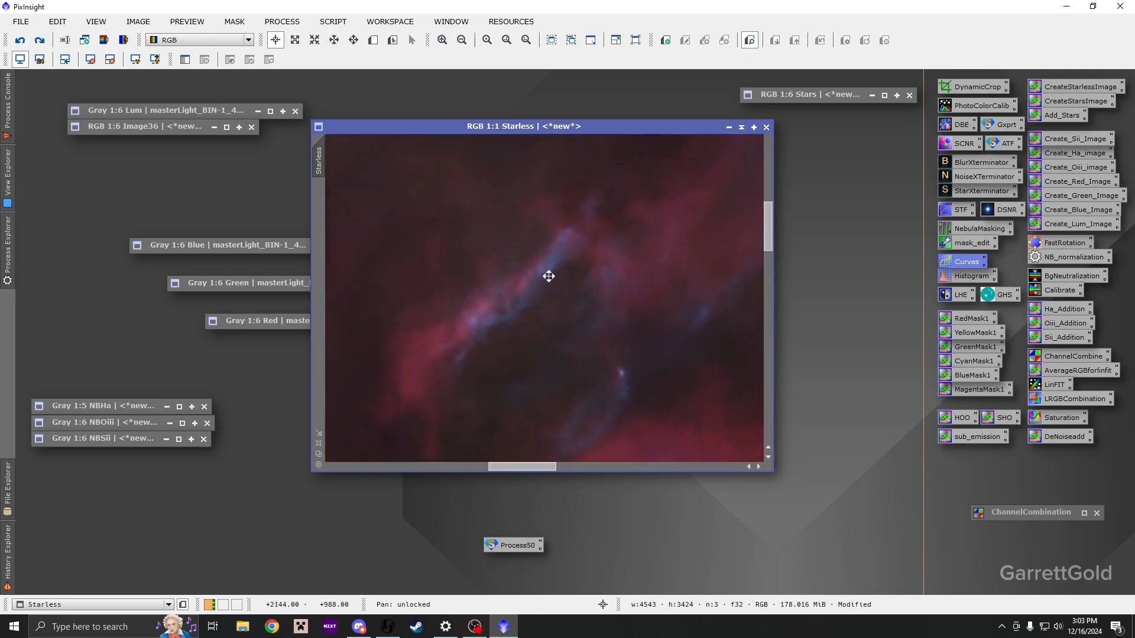
{"action": "scroll", "coordinate": [564, 247], "scroll_direction": "down", "scroll_amount": 1}
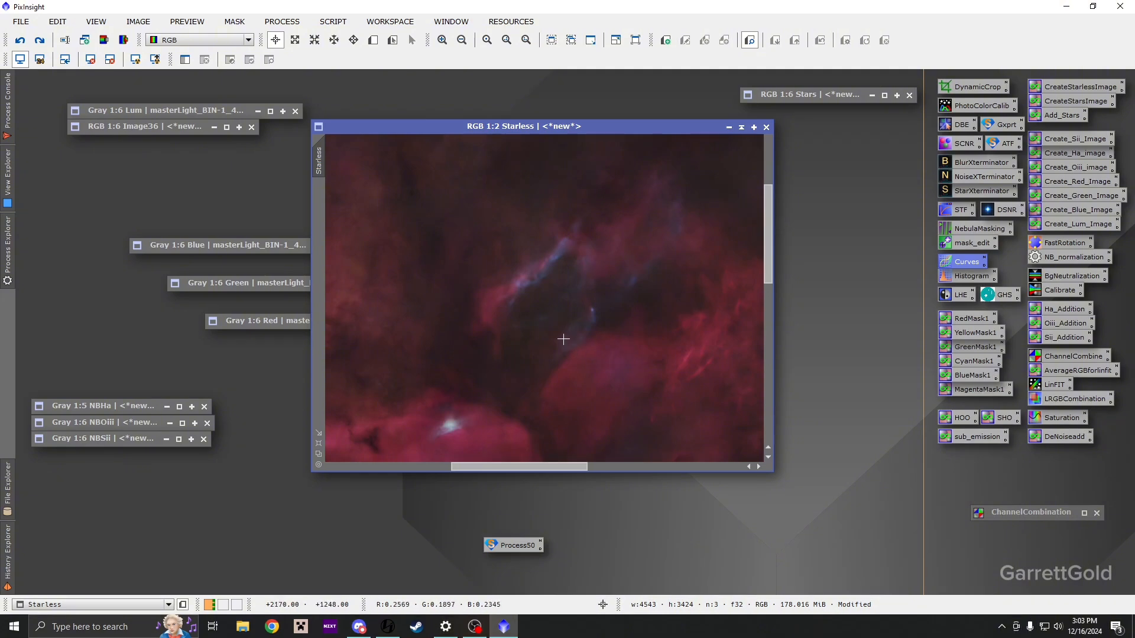
{"action": "scroll", "coordinate": [657, 234], "scroll_direction": "down", "scroll_amount": 4}
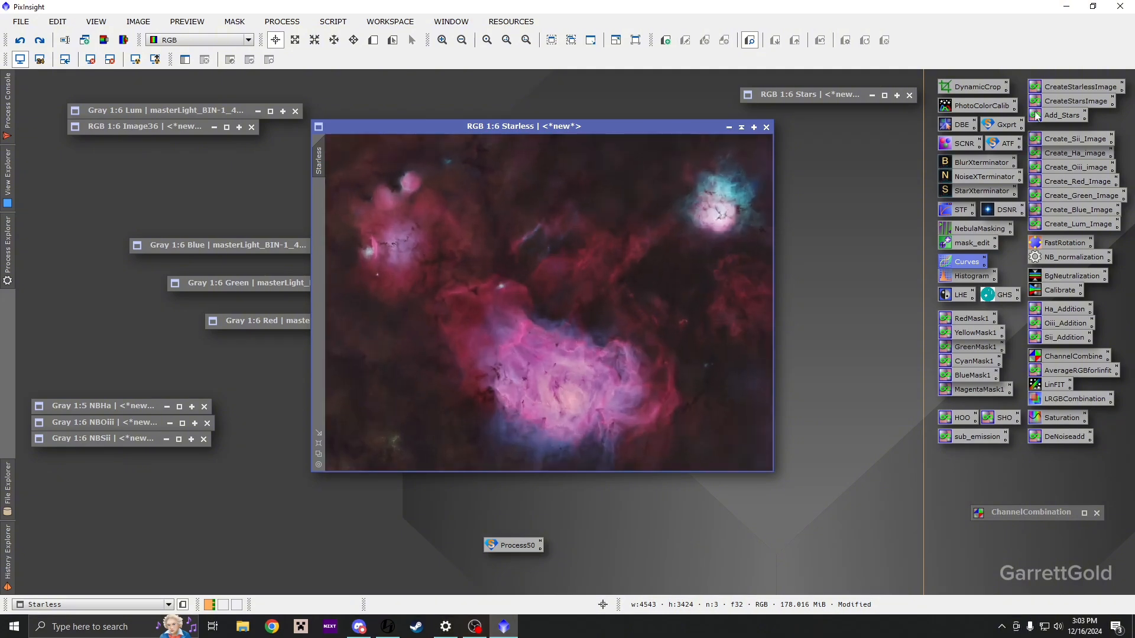
- Add the stars back into the Starless image with Add_Stars and check them over the smaller pink nebula
{"action": "left_click", "coordinate": [1055, 114]}
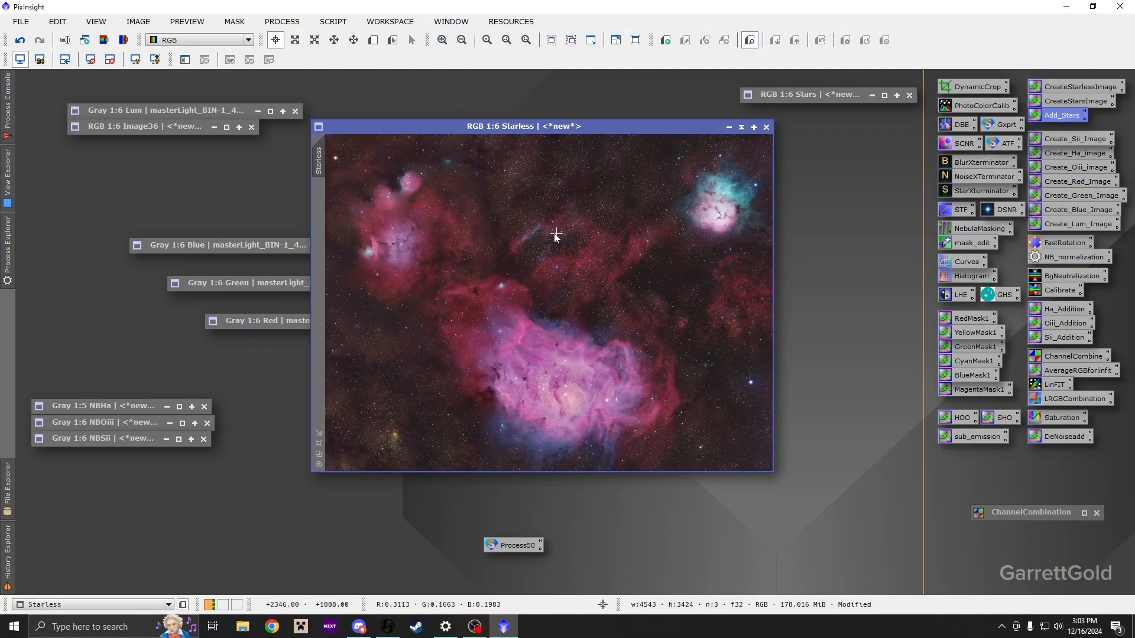
{"action": "scroll", "coordinate": [554, 233], "scroll_direction": "up", "scroll_amount": 4}
{"action": "scroll", "coordinate": [556, 257], "scroll_direction": "down", "scroll_amount": 4}
{"action": "scroll", "coordinate": [381, 217], "scroll_direction": "up", "scroll_amount": 4}
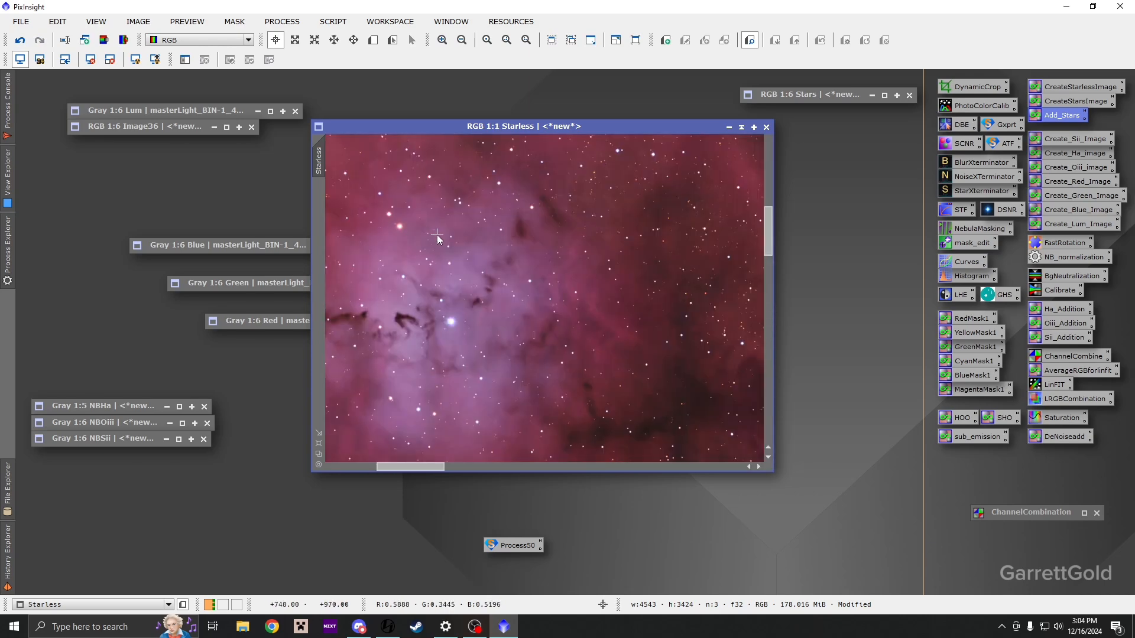
{"action": "scroll", "coordinate": [435, 230], "scroll_direction": "down", "scroll_amount": 1}
{"action": "scroll", "coordinate": [449, 240], "scroll_direction": "down", "scroll_amount": 2}
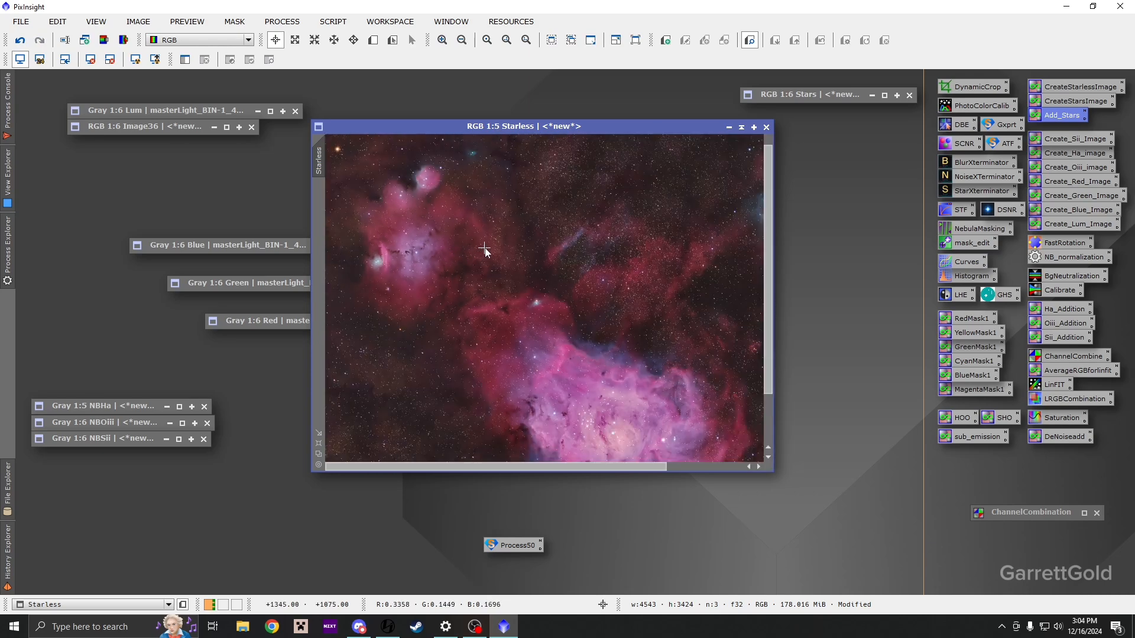
- Examine the recombined stars across the red clouds and the bright core of the main nebula
{"action": "scroll", "coordinate": [484, 251], "scroll_direction": "up", "scroll_amount": 2}
{"action": "left_click_drag", "start_coordinate": [443, 323], "coordinate": [448, 329]}
{"action": "scroll", "coordinate": [456, 339], "scroll_direction": "down", "scroll_amount": 2}
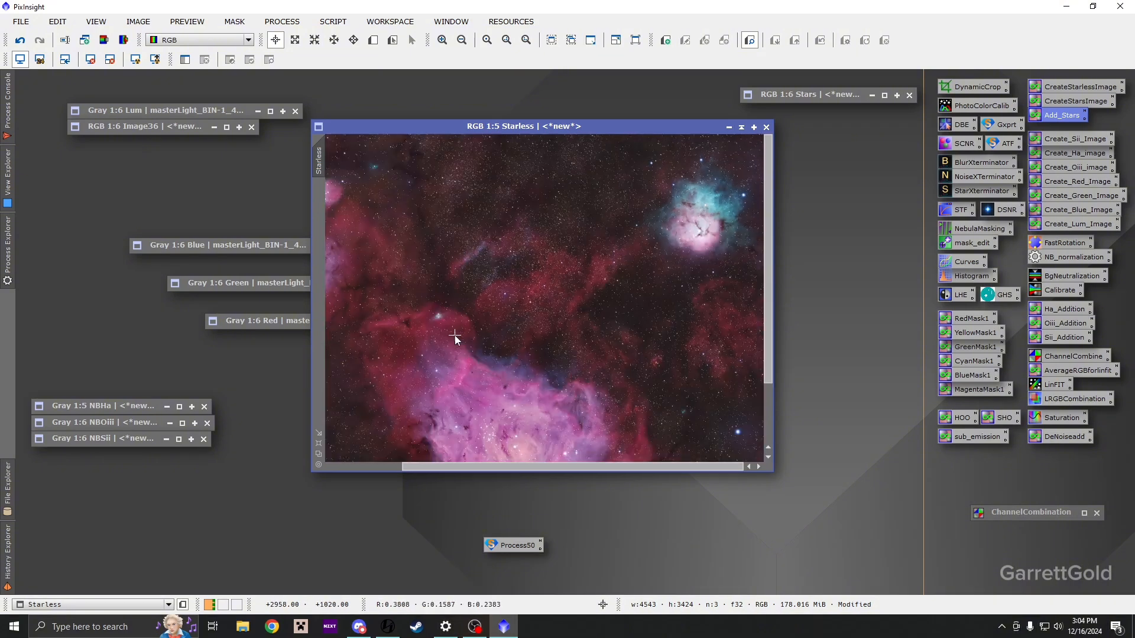
{"action": "left_click_drag", "start_coordinate": [488, 289], "coordinate": [543, 170]}
{"action": "scroll", "coordinate": [496, 352], "scroll_direction": "up", "scroll_amount": 1}
{"action": "scroll", "coordinate": [498, 351], "scroll_direction": "up", "scroll_amount": 1}
{"action": "scroll", "coordinate": [559, 300], "scroll_direction": "up", "scroll_amount": 2}
{"action": "scroll", "coordinate": [559, 216], "scroll_direction": "down", "scroll_amount": 3}
{"action": "scroll", "coordinate": [559, 216], "scroll_direction": "down", "scroll_amount": 1}
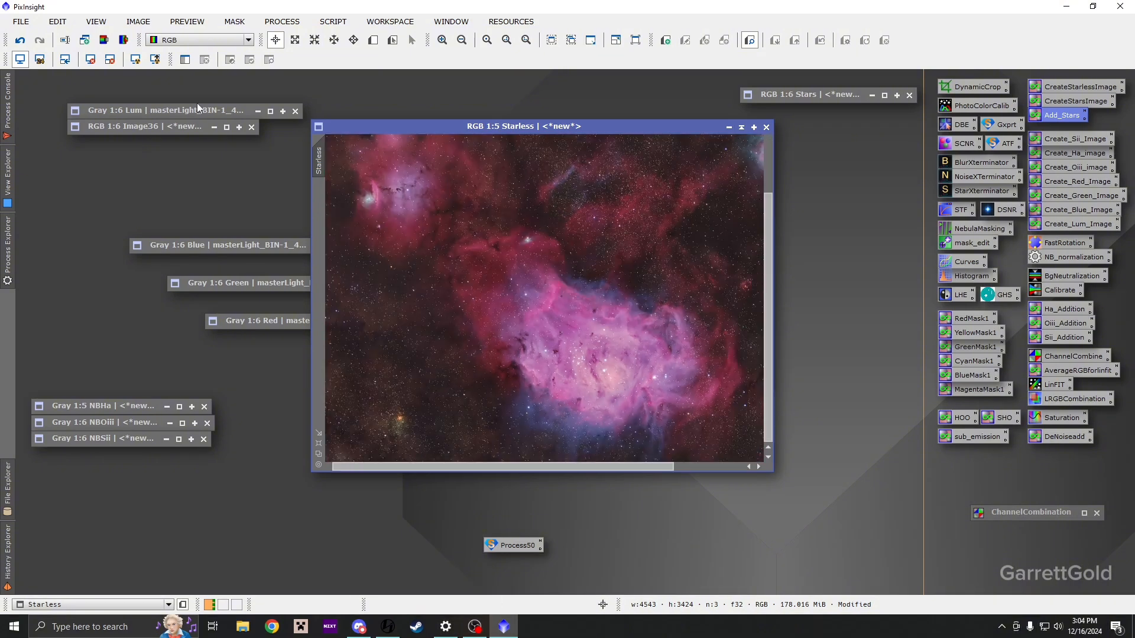
{"action": "scroll", "coordinate": [628, 280], "scroll_direction": "down", "scroll_amount": 1}
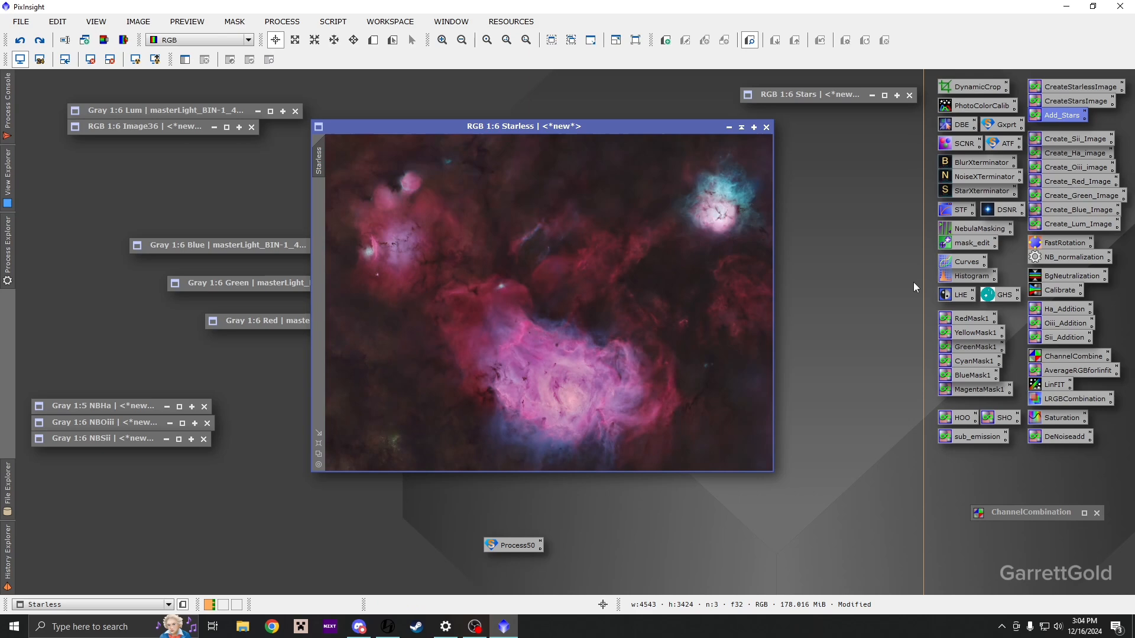
{"action": "double_click", "coordinate": [970, 263]}
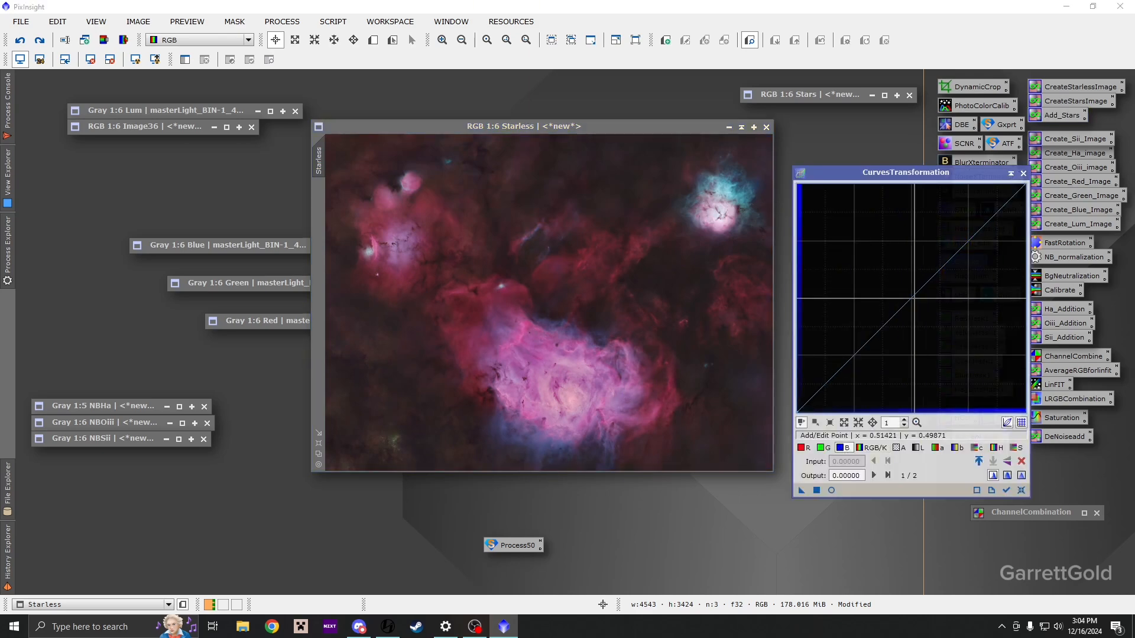
{"action": "left_click", "coordinate": [825, 448]}
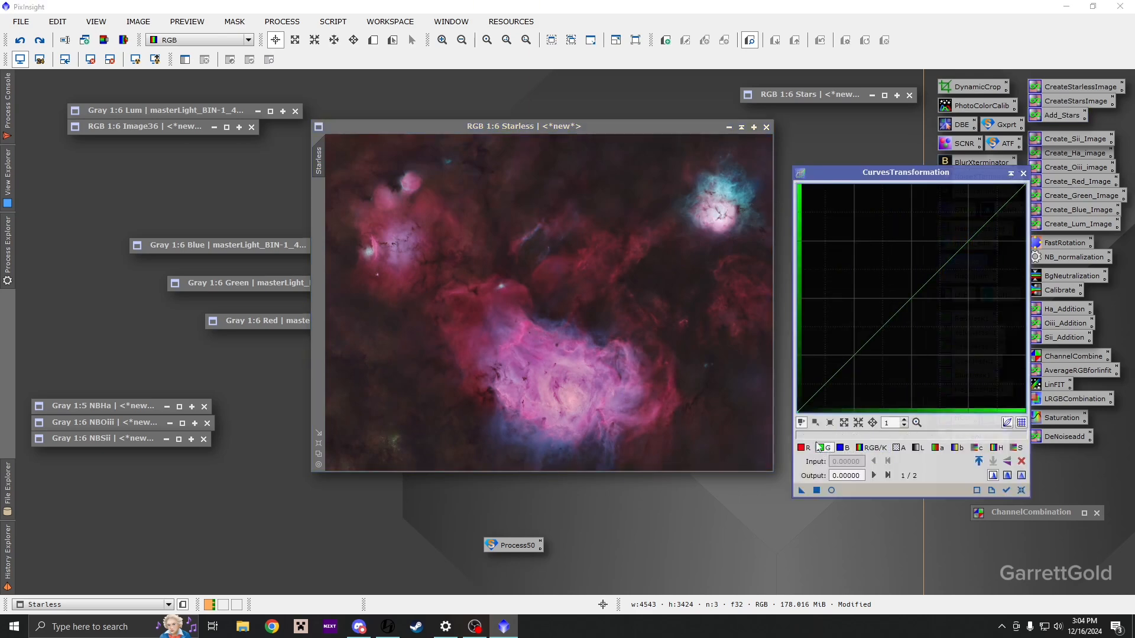
{"action": "scroll", "coordinate": [670, 296], "scroll_direction": "up", "scroll_amount": 5}
{"action": "left_click_drag", "start_coordinate": [671, 296], "coordinate": [693, 371]}
{"action": "scroll", "coordinate": [693, 371], "scroll_direction": "down", "scroll_amount": 5}
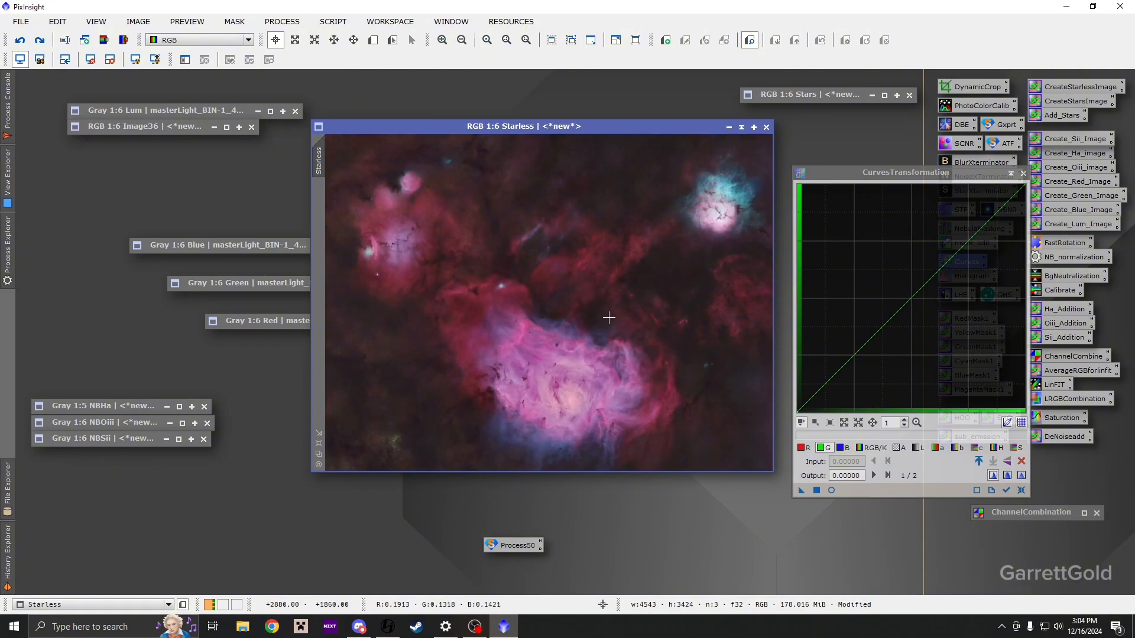
{"action": "scroll", "coordinate": [638, 340], "scroll_direction": "up", "scroll_amount": 1}
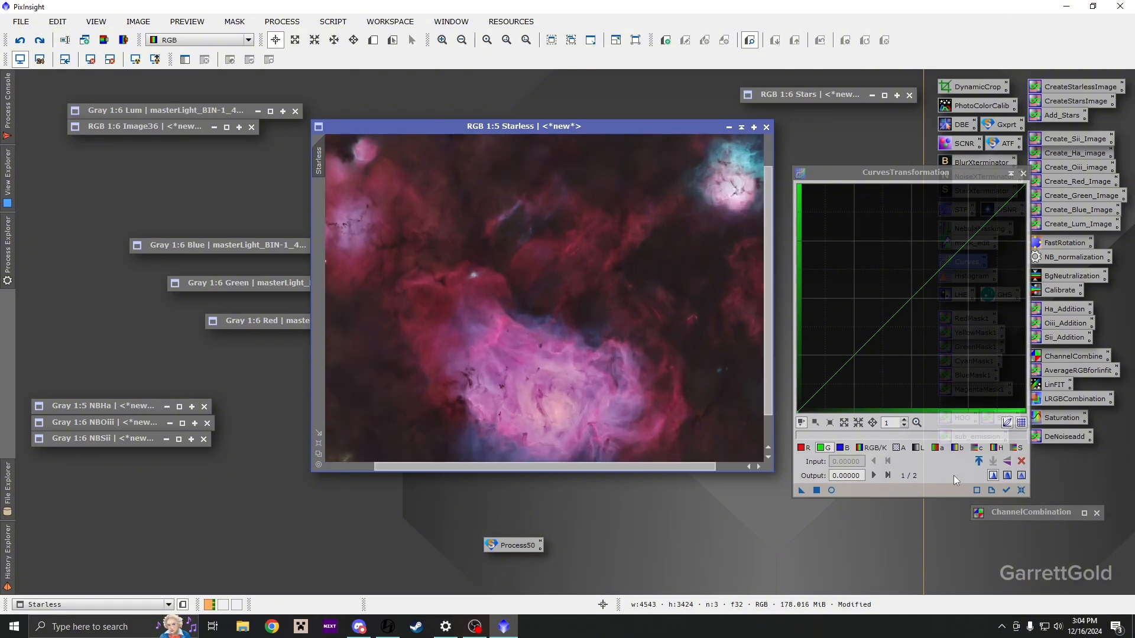
{"action": "left_click", "coordinate": [1022, 173]}
- Add the stars to the Starless image again with Add_Stars and reposition its window to show the whole frame
{"action": "left_click_drag", "start_coordinate": [1061, 115], "coordinate": [606, 207]}
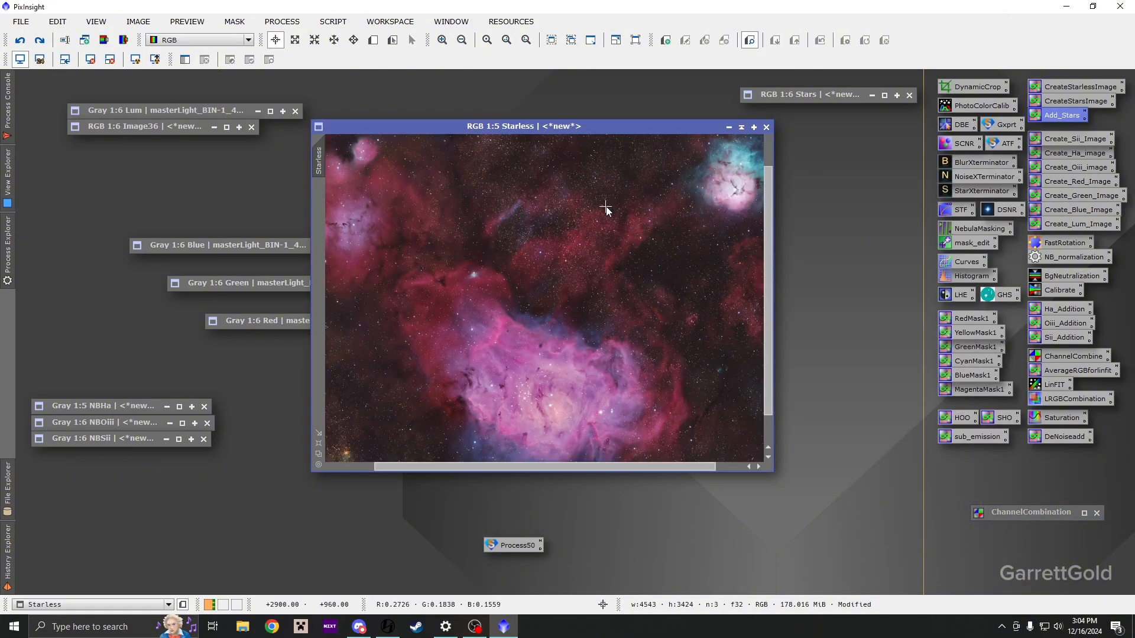
{"action": "left_click_drag", "start_coordinate": [499, 125], "coordinate": [553, 141]}
{"action": "scroll", "coordinate": [525, 274], "scroll_direction": "down", "scroll_amount": 2}
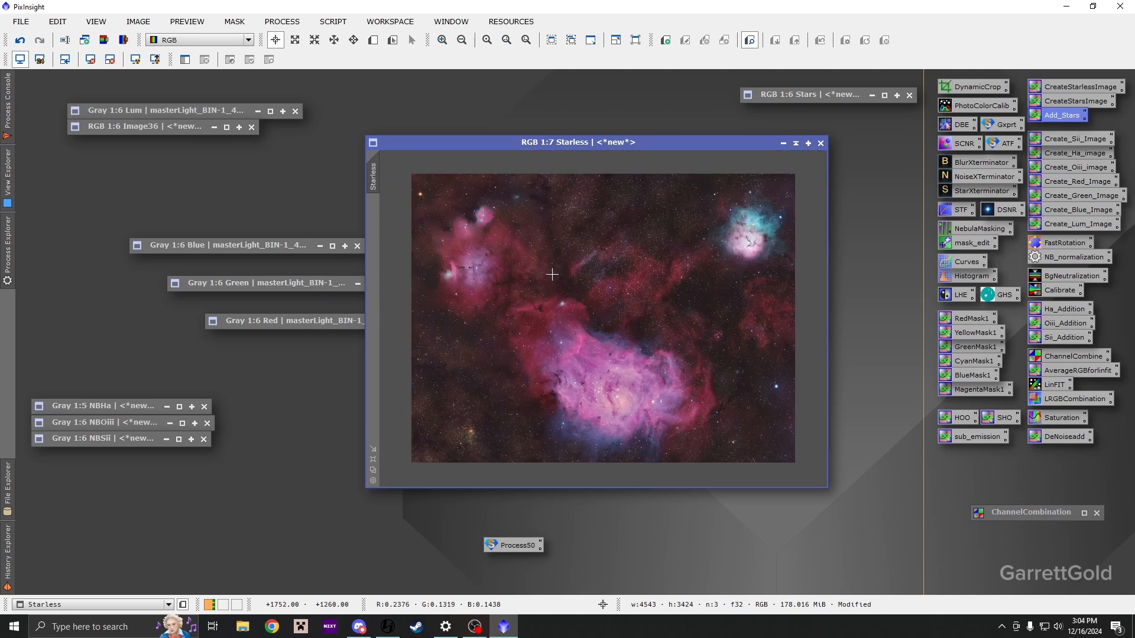
{"action": "scroll", "coordinate": [552, 274], "scroll_direction": "up", "scroll_amount": 1}
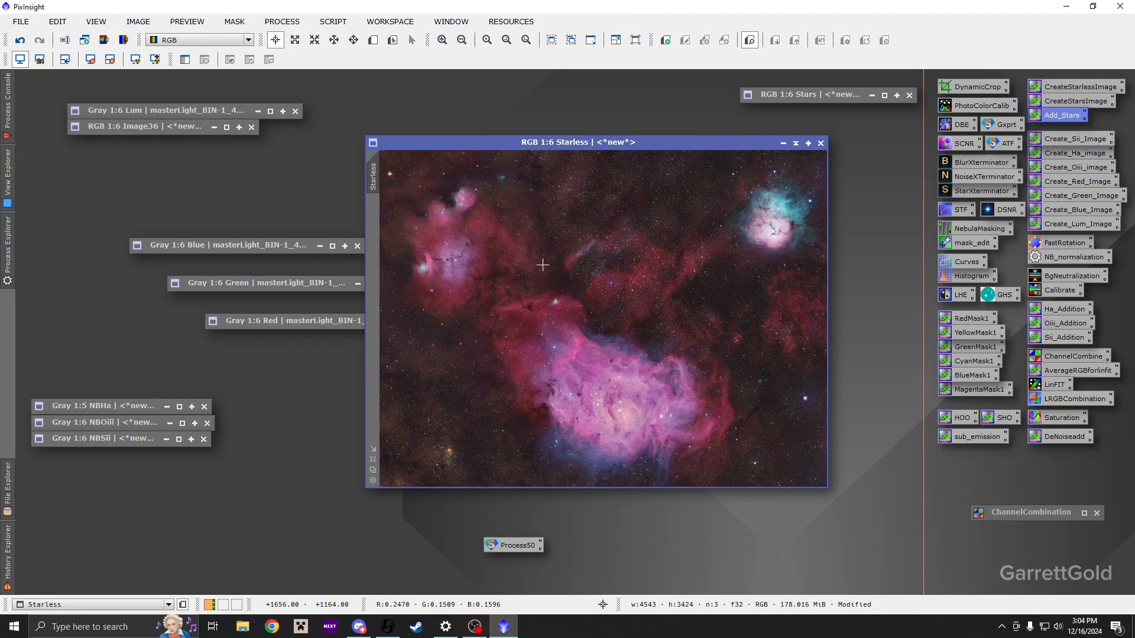
- Inspect the recombined stars around the small blue filament and the red clouds above the main nebula
{"action": "scroll", "coordinate": [605, 229], "scroll_direction": "up", "scroll_amount": 6}
{"action": "left_click_drag", "start_coordinate": [618, 250], "coordinate": [513, 228]}
{"action": "scroll", "coordinate": [513, 229], "scroll_direction": "down", "scroll_amount": 3}
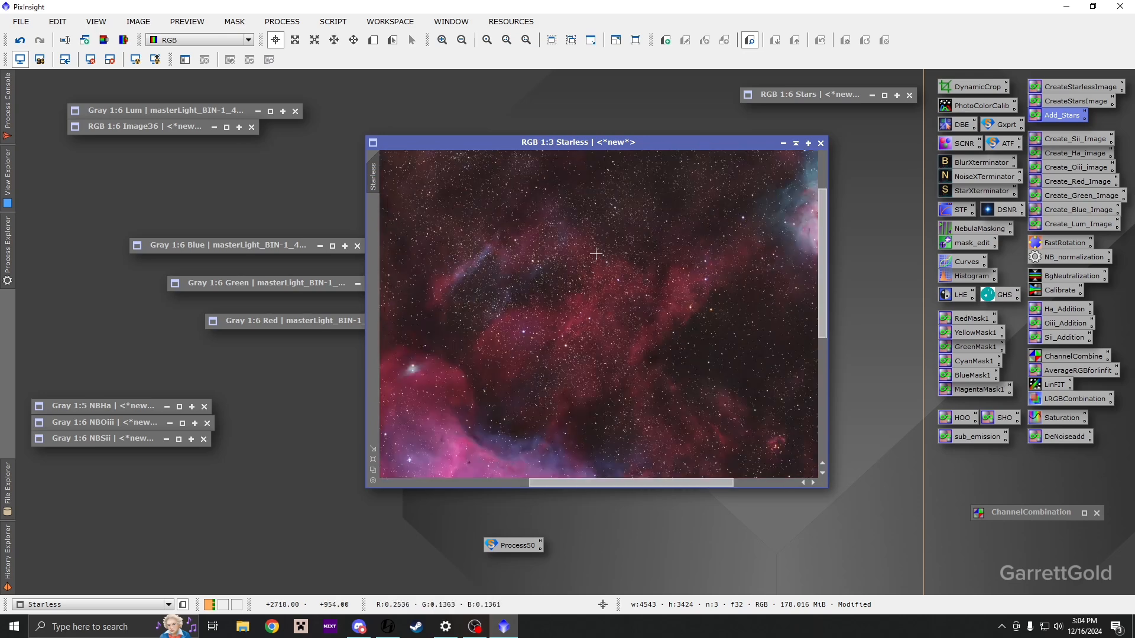
{"action": "scroll", "coordinate": [595, 253], "scroll_direction": "down", "scroll_amount": 3}
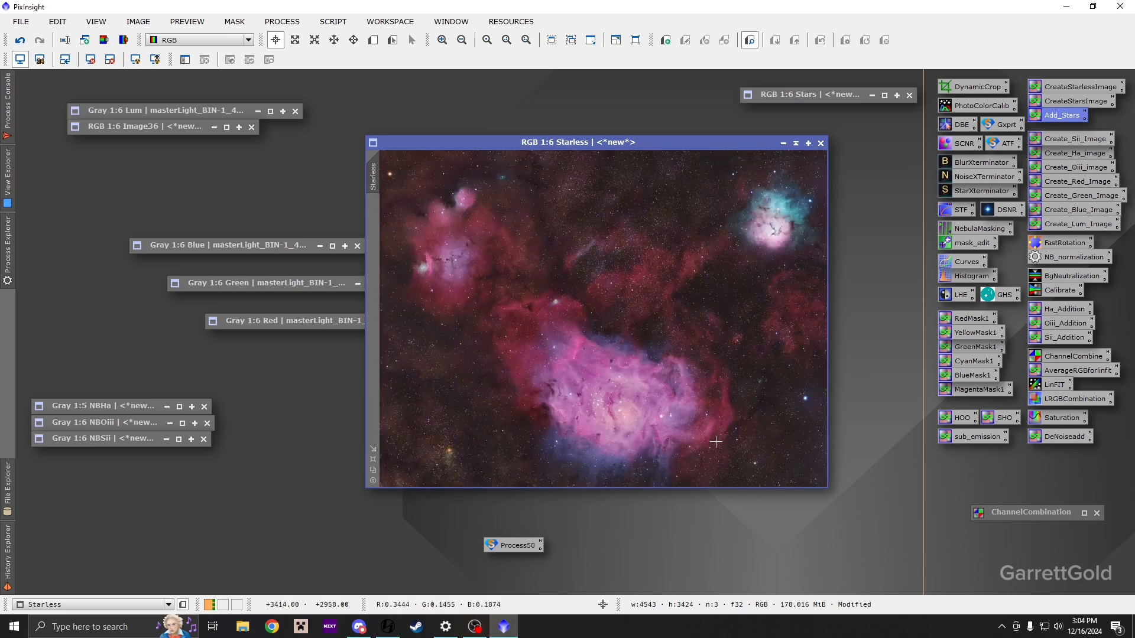
- Examine the star colours and shapes up close in the dark background, and review the overall balance of the full image
{"action": "scroll", "coordinate": [466, 414], "scroll_direction": "up", "scroll_amount": 8}
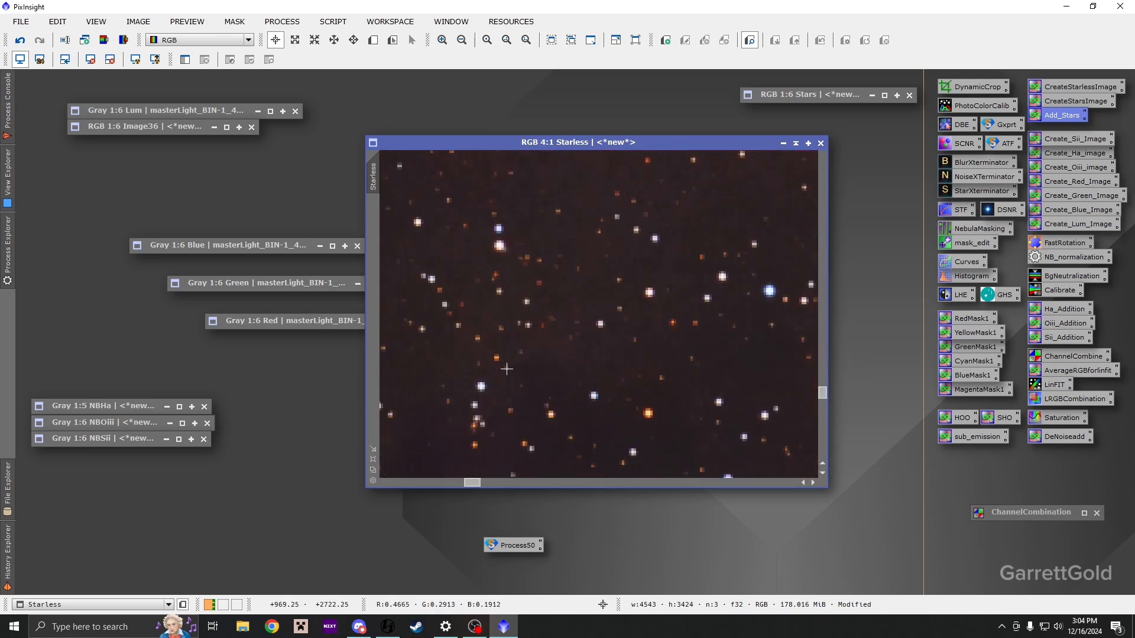
{"action": "scroll", "coordinate": [538, 316], "scroll_direction": "down", "scroll_amount": 6}
{"action": "left_click_drag", "start_coordinate": [537, 315], "coordinate": [416, 395]}
{"action": "scroll", "coordinate": [631, 305], "scroll_direction": "up", "scroll_amount": 3}
{"action": "left_click_drag", "start_coordinate": [631, 305], "coordinate": [443, 300]}
{"action": "scroll", "coordinate": [560, 305], "scroll_direction": "down", "scroll_amount": 3}
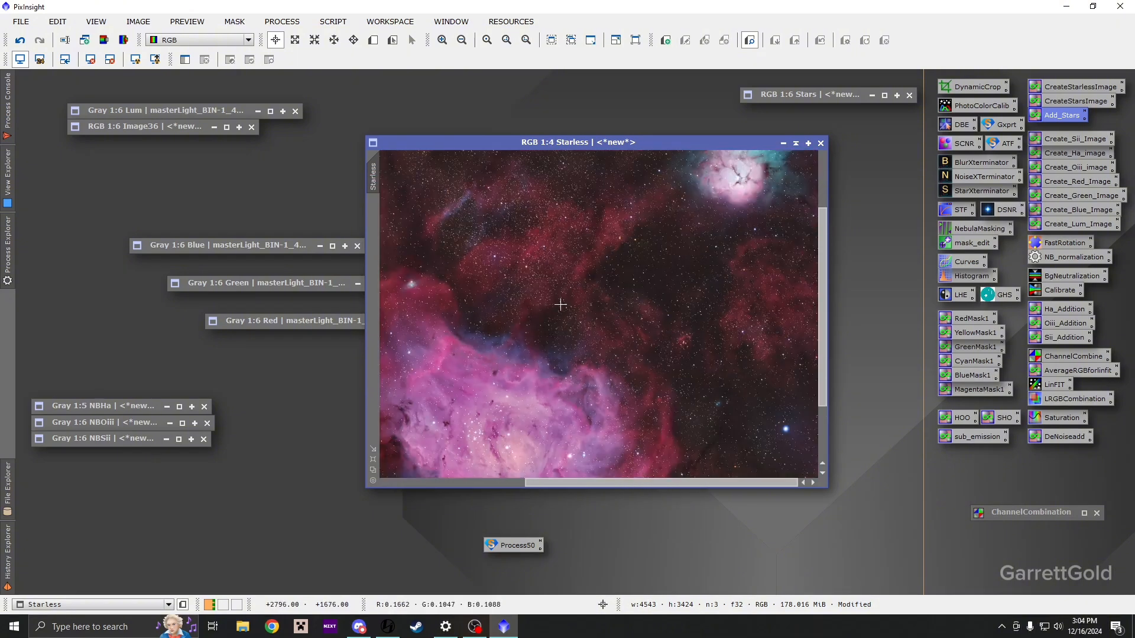
{"action": "scroll", "coordinate": [560, 305], "scroll_direction": "down", "scroll_amount": 1}
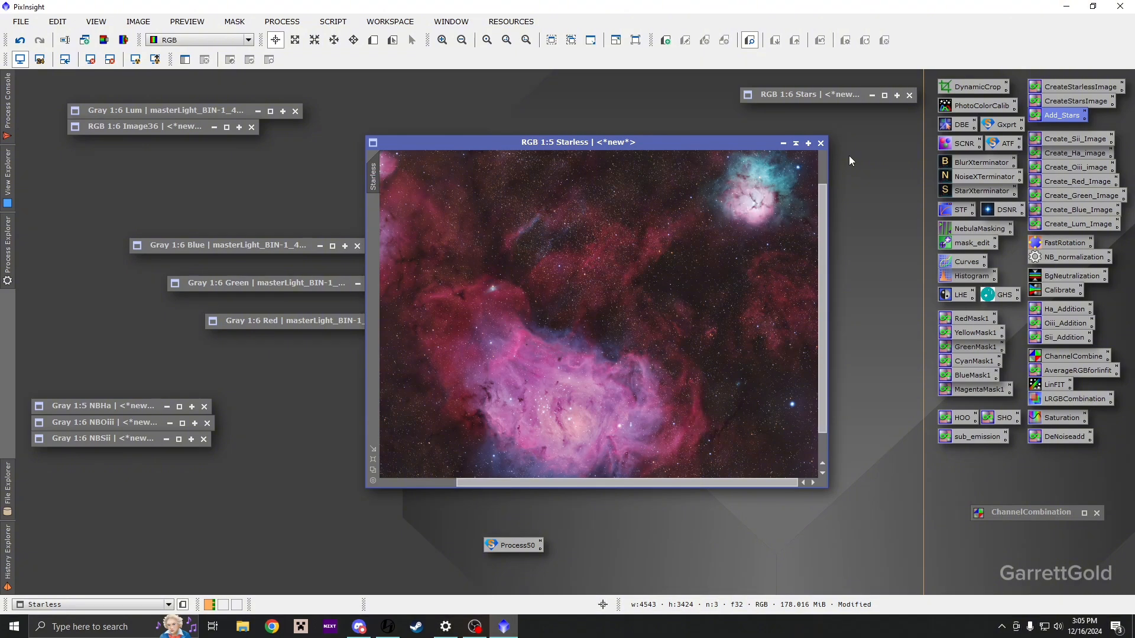
{"action": "scroll", "coordinate": [621, 241], "scroll_direction": "down", "scroll_amount": 1}
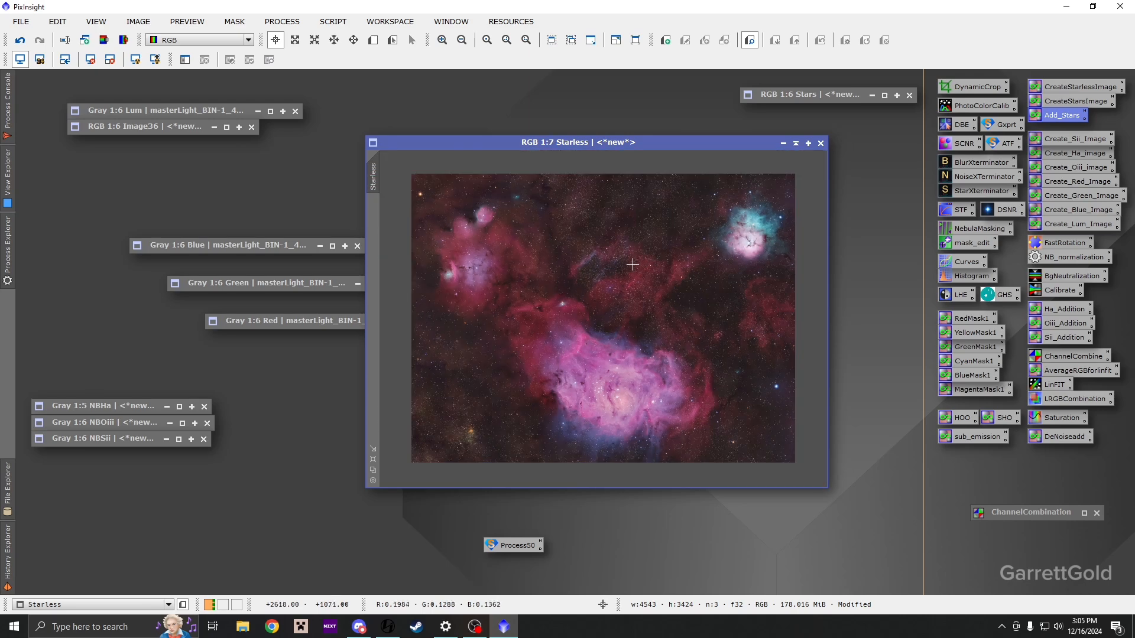